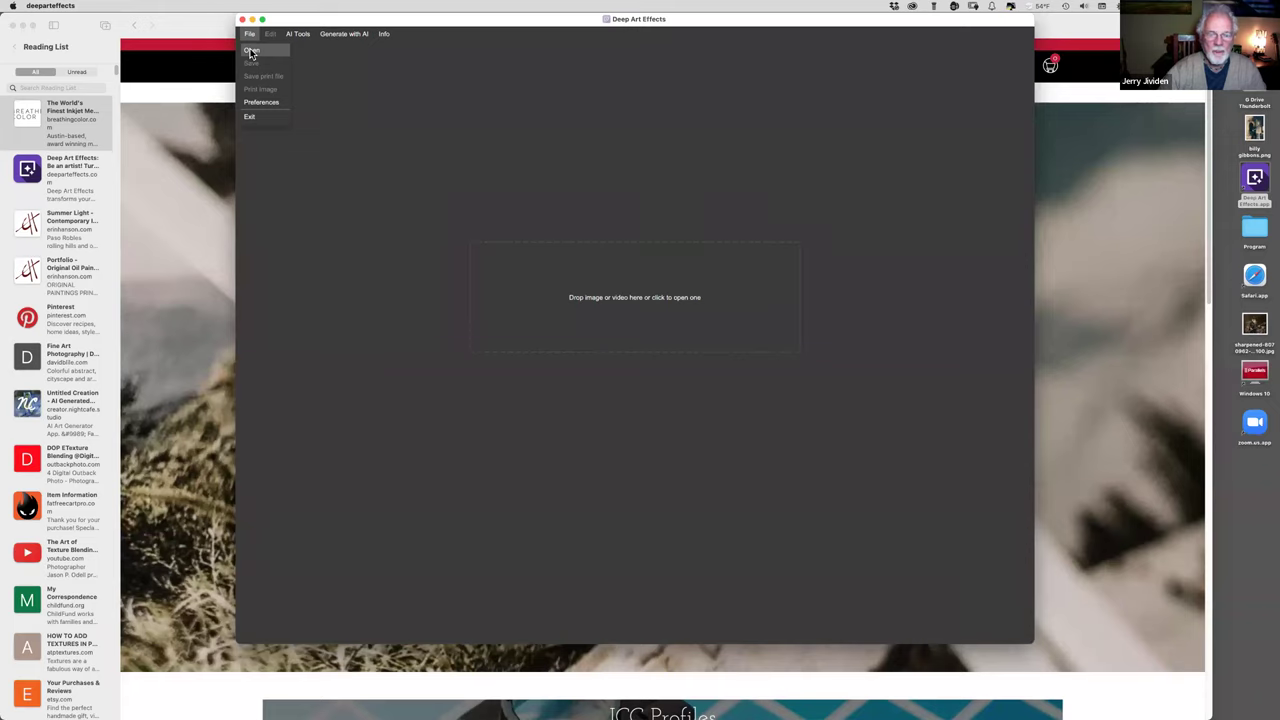
- Open the photo of the colorful orange and purple building facades from the CCCC Photos folder
double_click(653, 290)
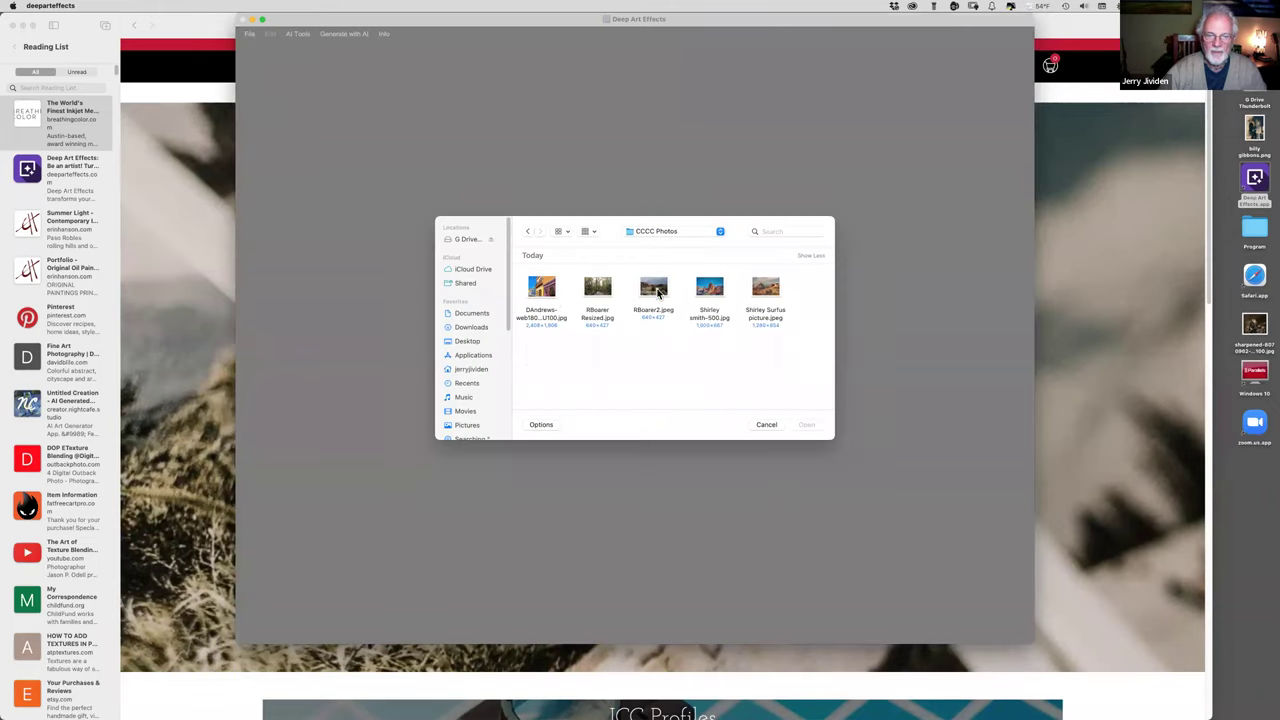
double_click(546, 289)
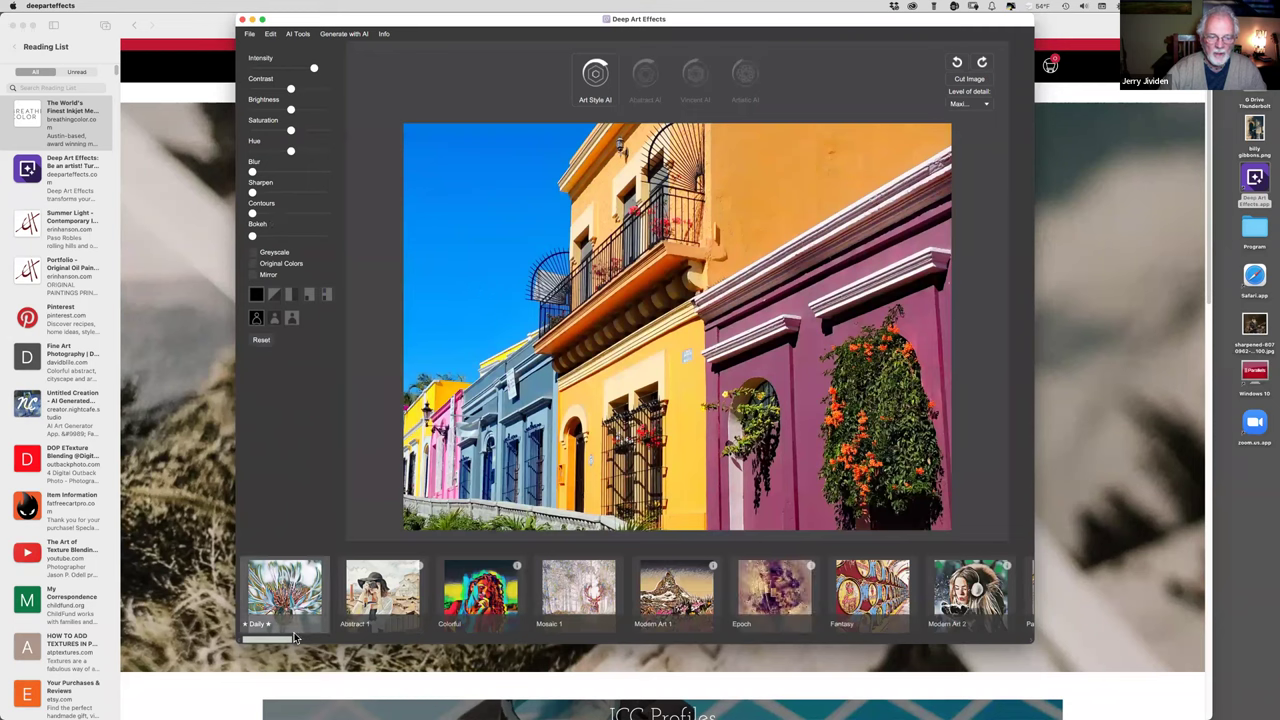
- Browse the available art styles and apply the Epoch style to the photo
scroll(296, 640, right, 5)
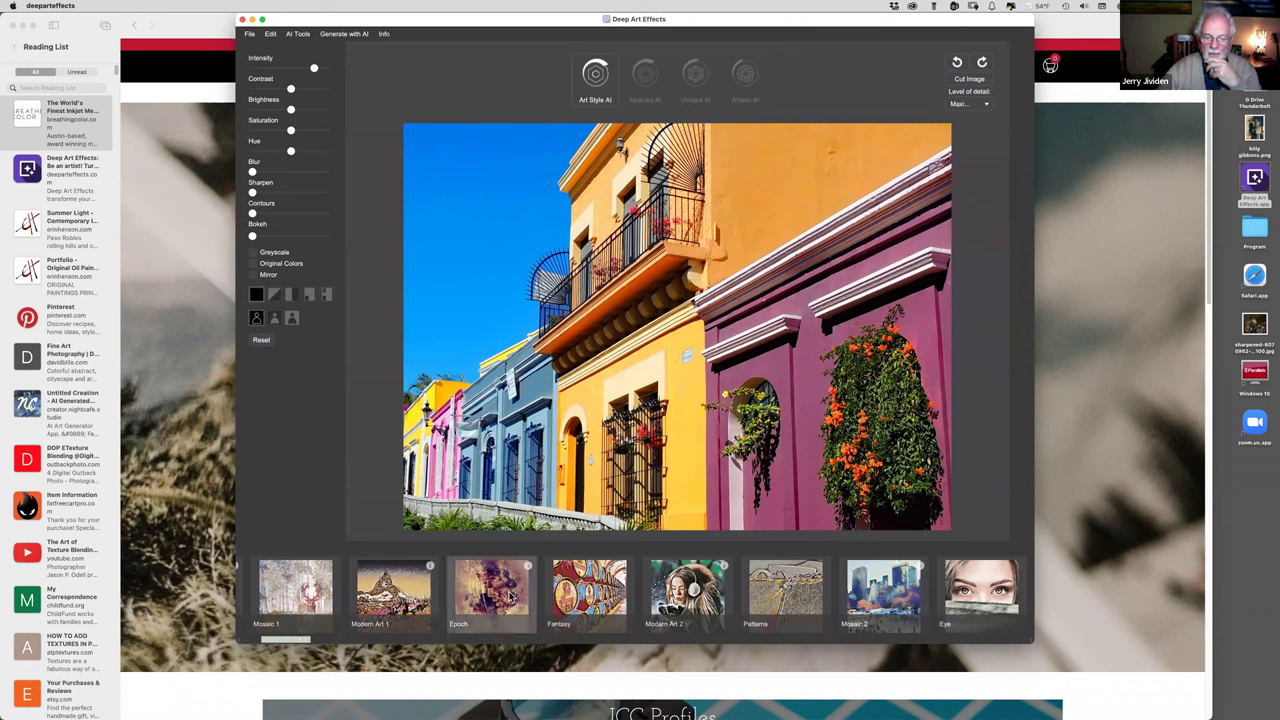
scroll(281, 648, left, 2)
drag(281, 648, 257, 648)
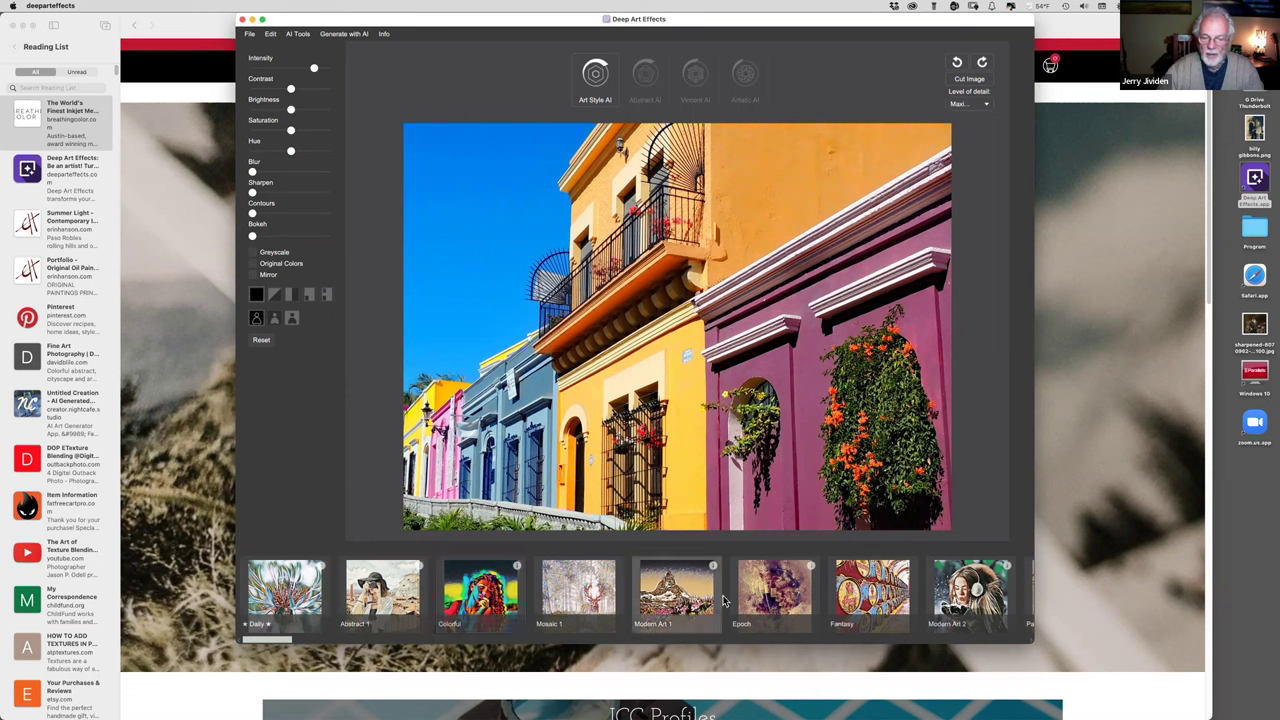
click(773, 590)
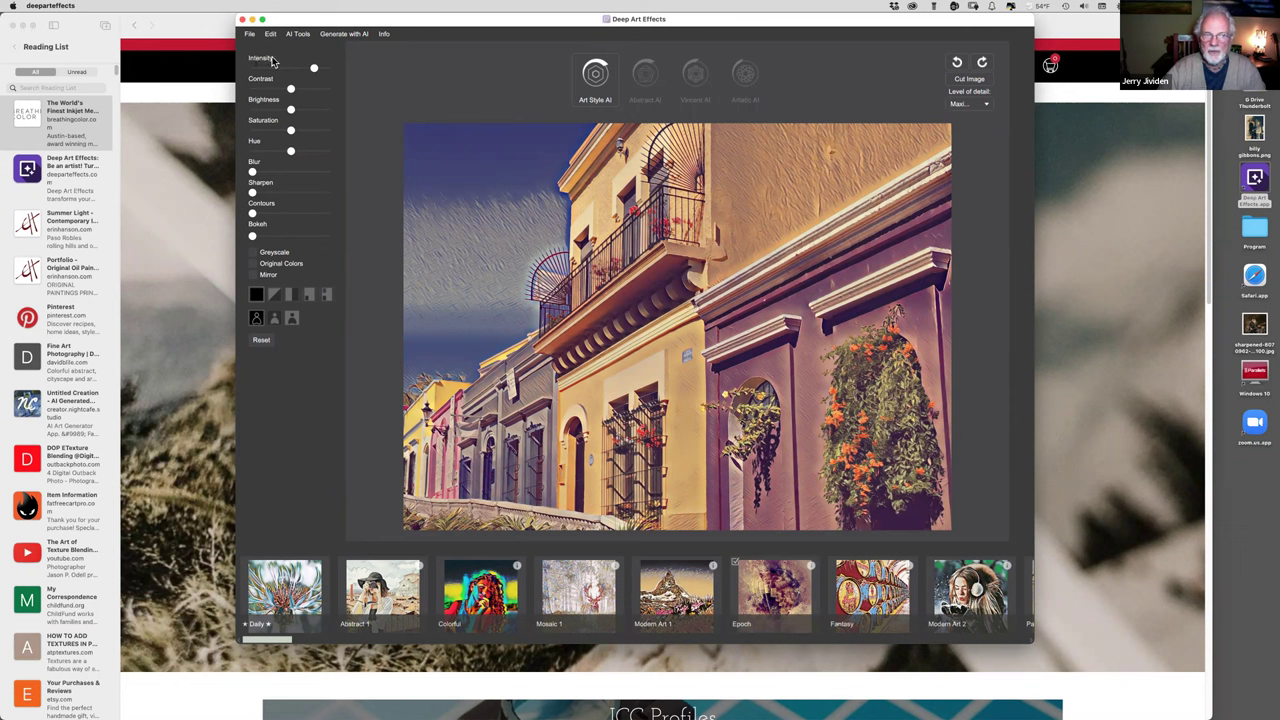
- Fine-tune the Epoch version with lower intensity, slightly higher contrast, slight color and blur adjustments, and moderate sharpening
mouse_move(313, 70)
mouse_down()
mouse_move(238, 68)
mouse_move(333, 75)
mouse_move(308, 70)
mouse_up()
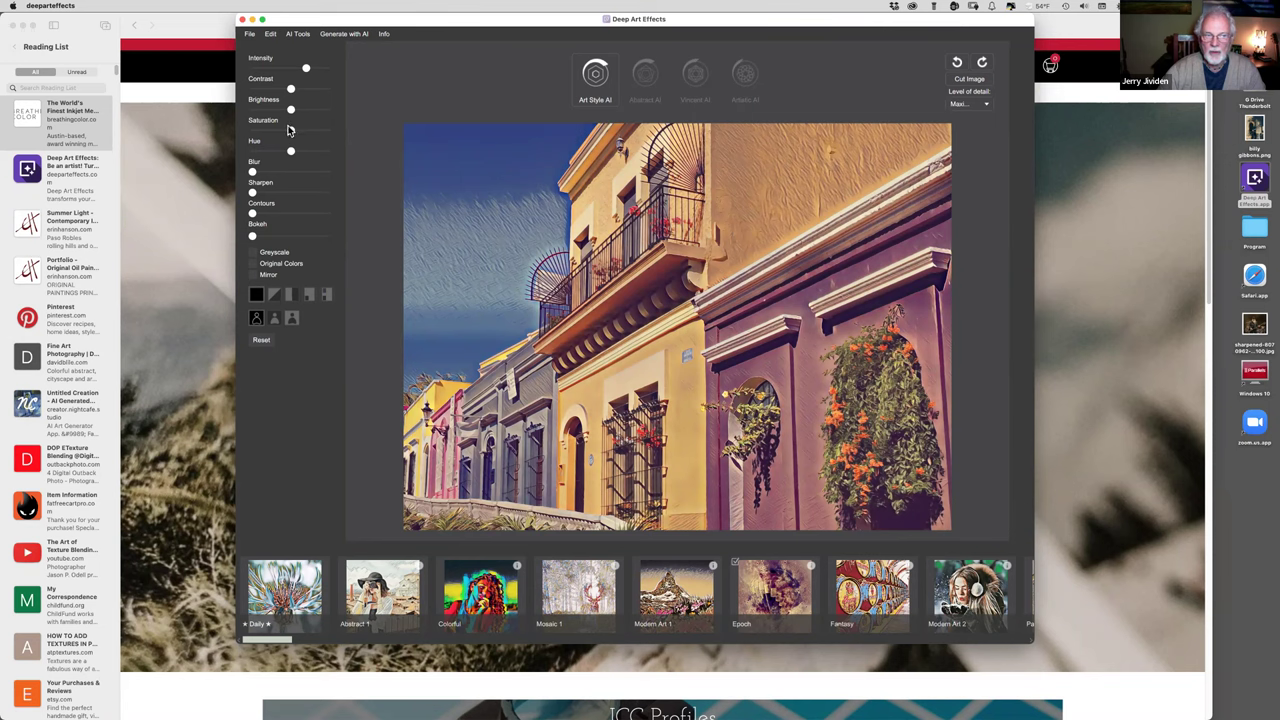
drag(291, 90, 289, 152)
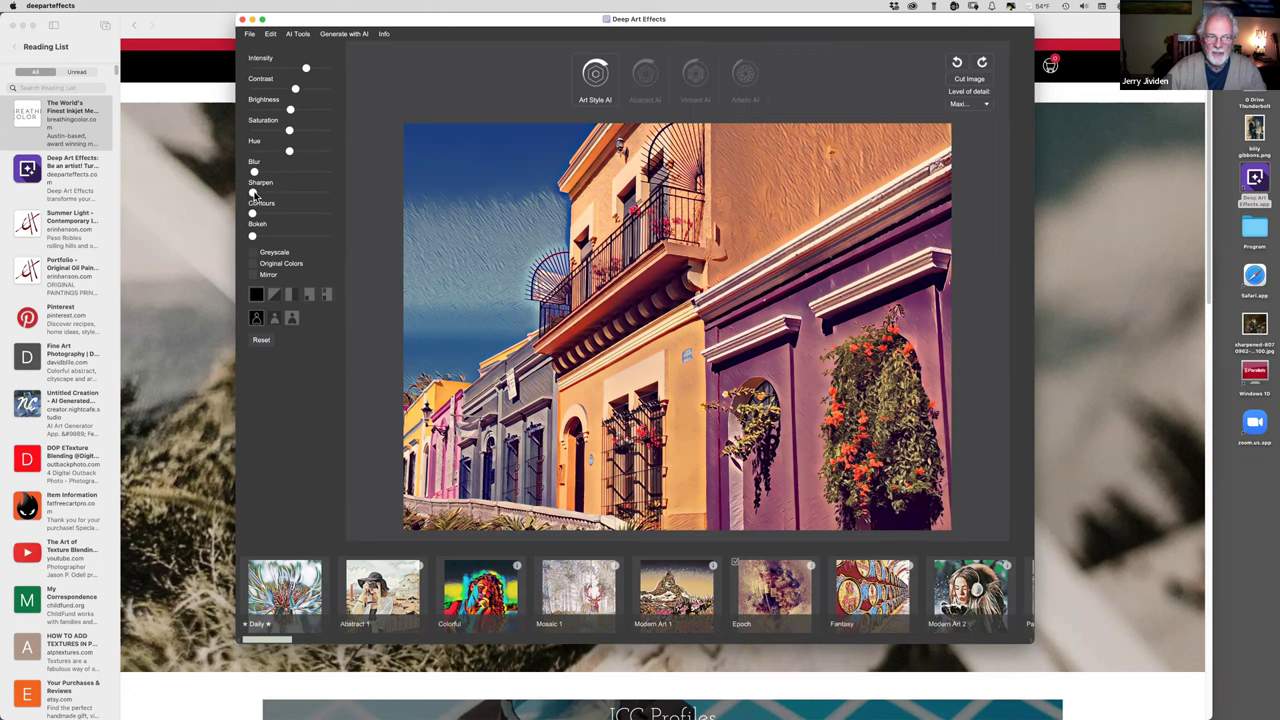
key(Right)
key(Right)
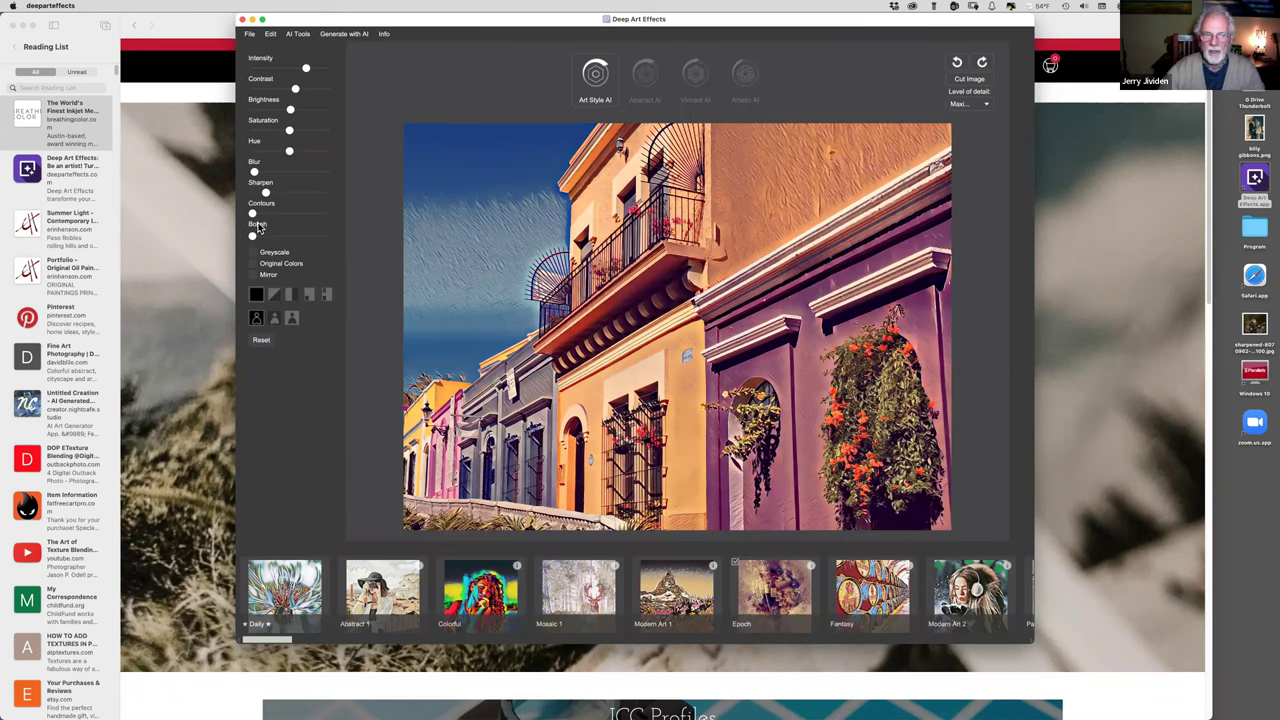
- Try different contour strengths on the Epoch version and reset all adjustments to their defaults
key(Right)
key(Right)
key(Right)
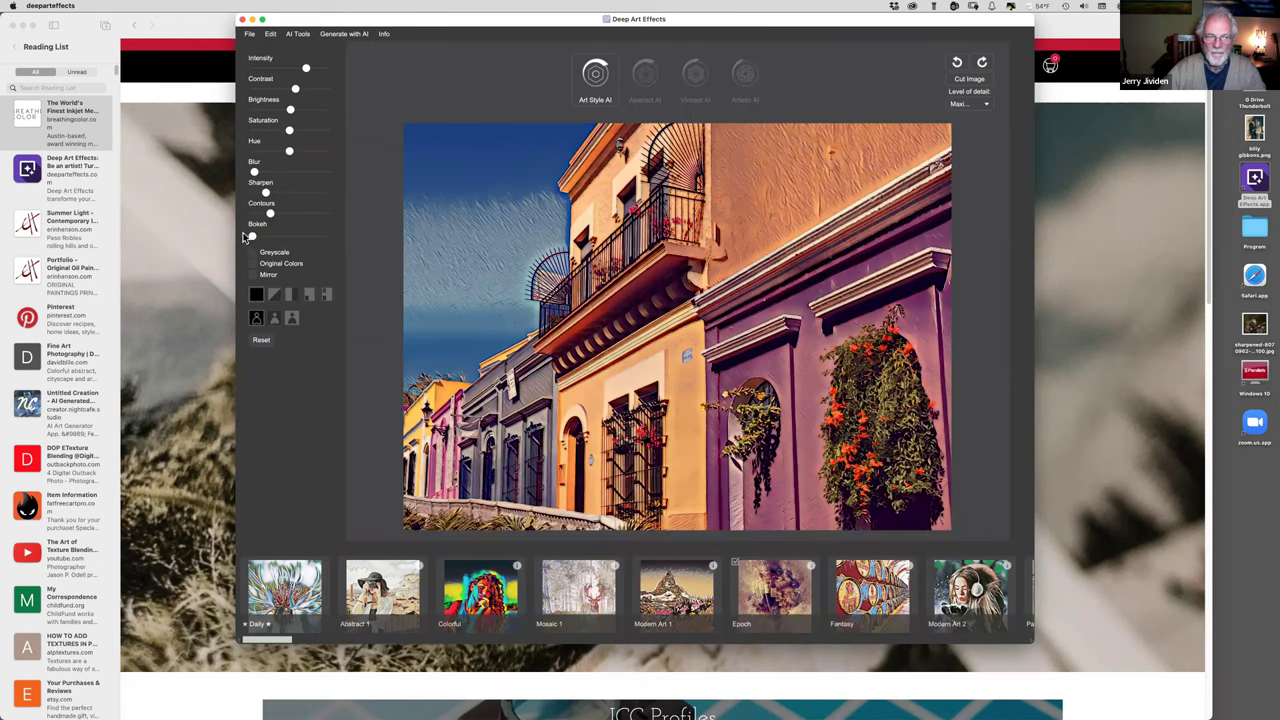
key(Left)
key(Left)
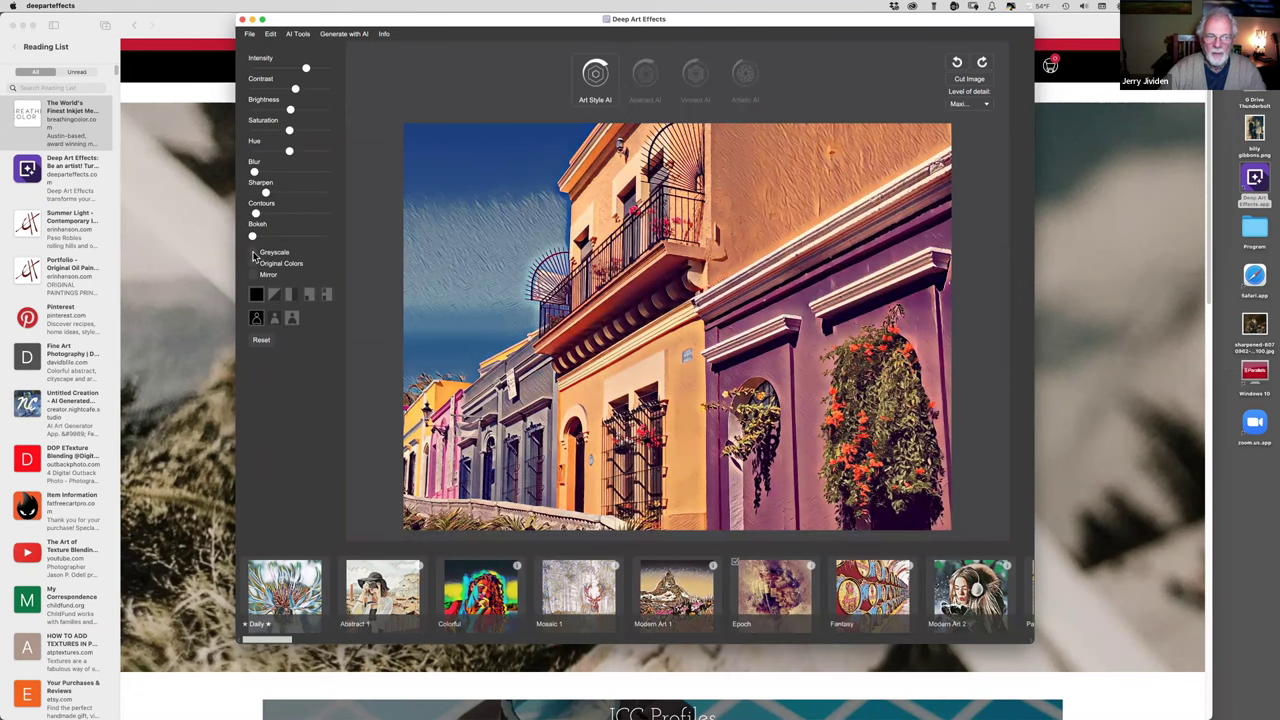
key(Right)
key(Right)
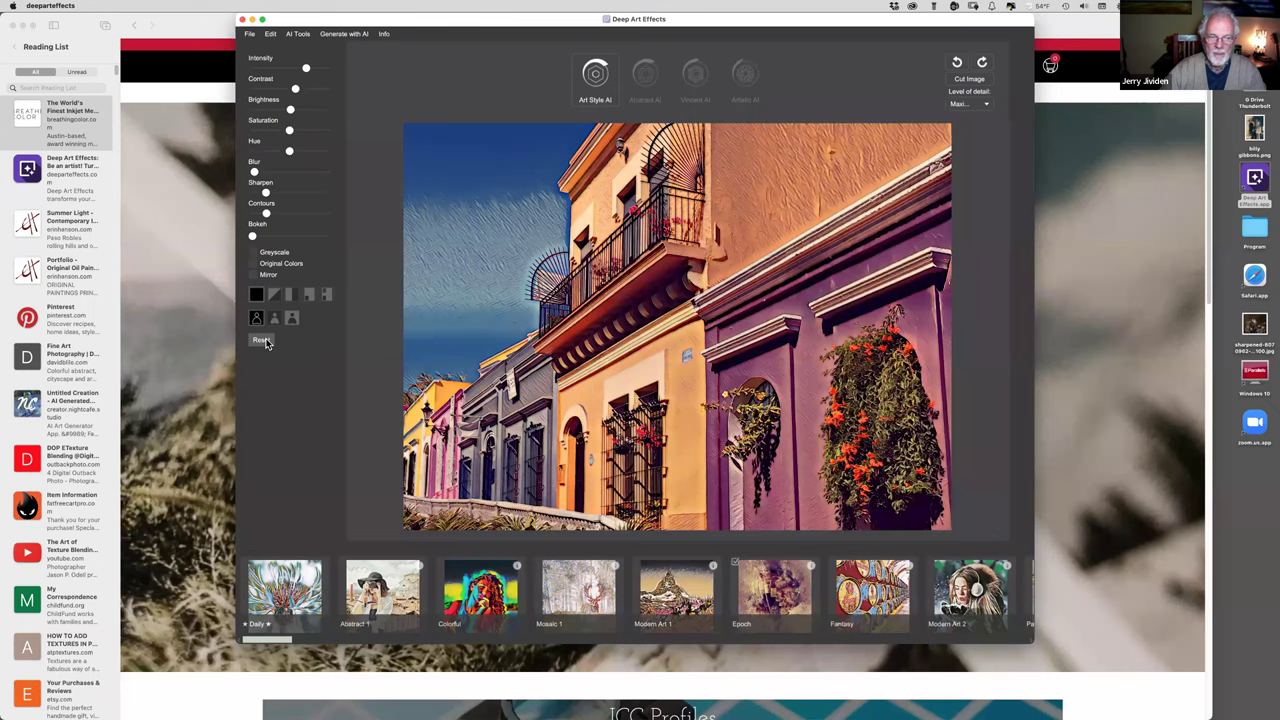
click(262, 340)
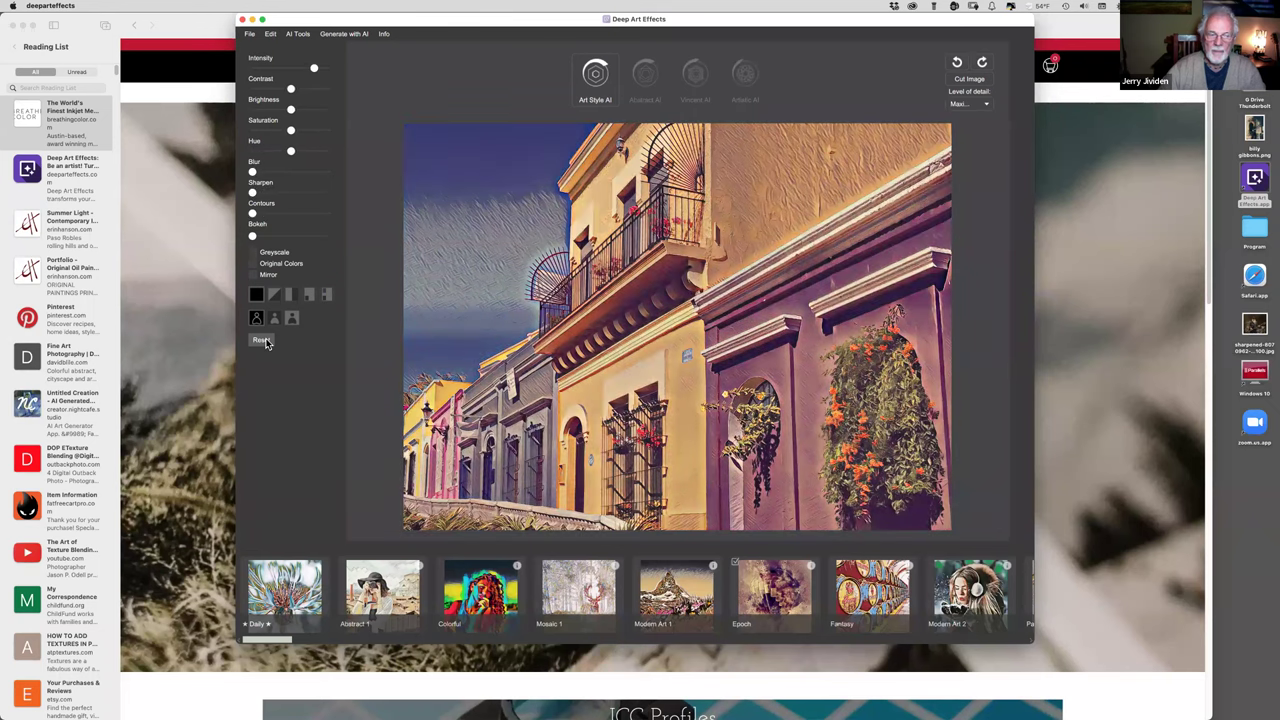
- Convert the Epoch version of the photo to greyscale
click(253, 252)
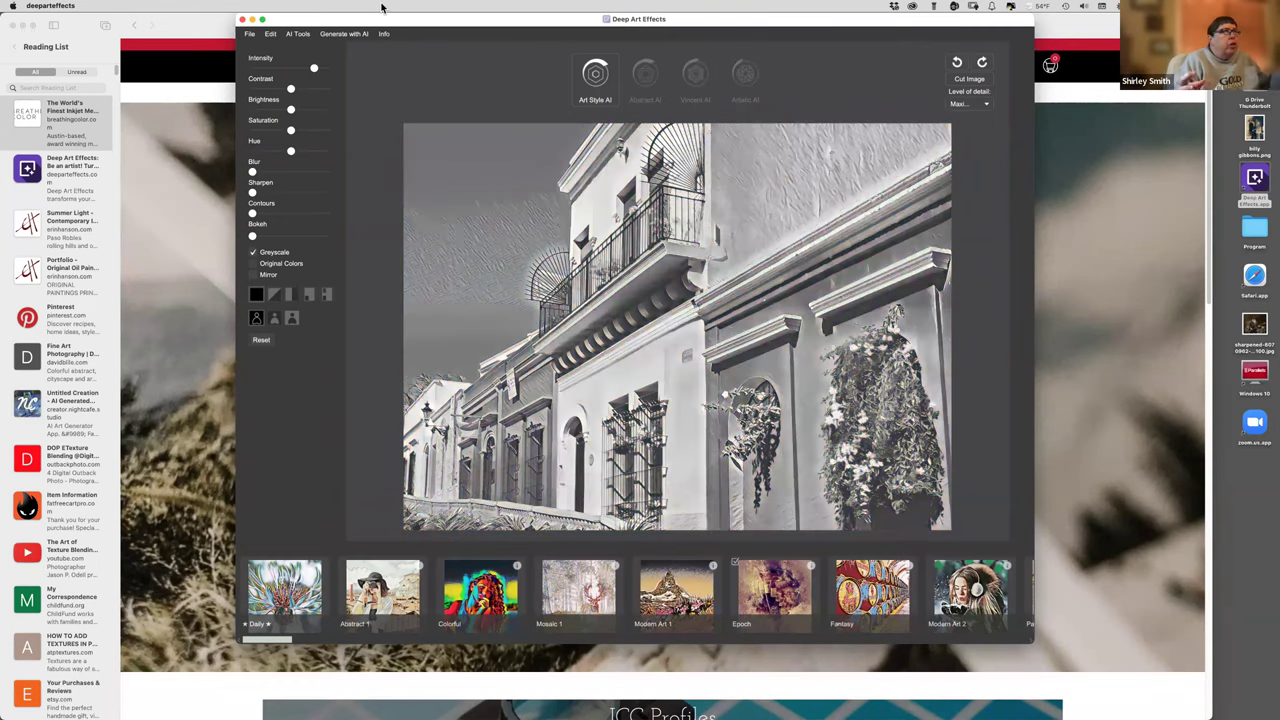
- Reposition and enlarge the application window to give the photo preview more room
drag(418, 15, 381, 15)
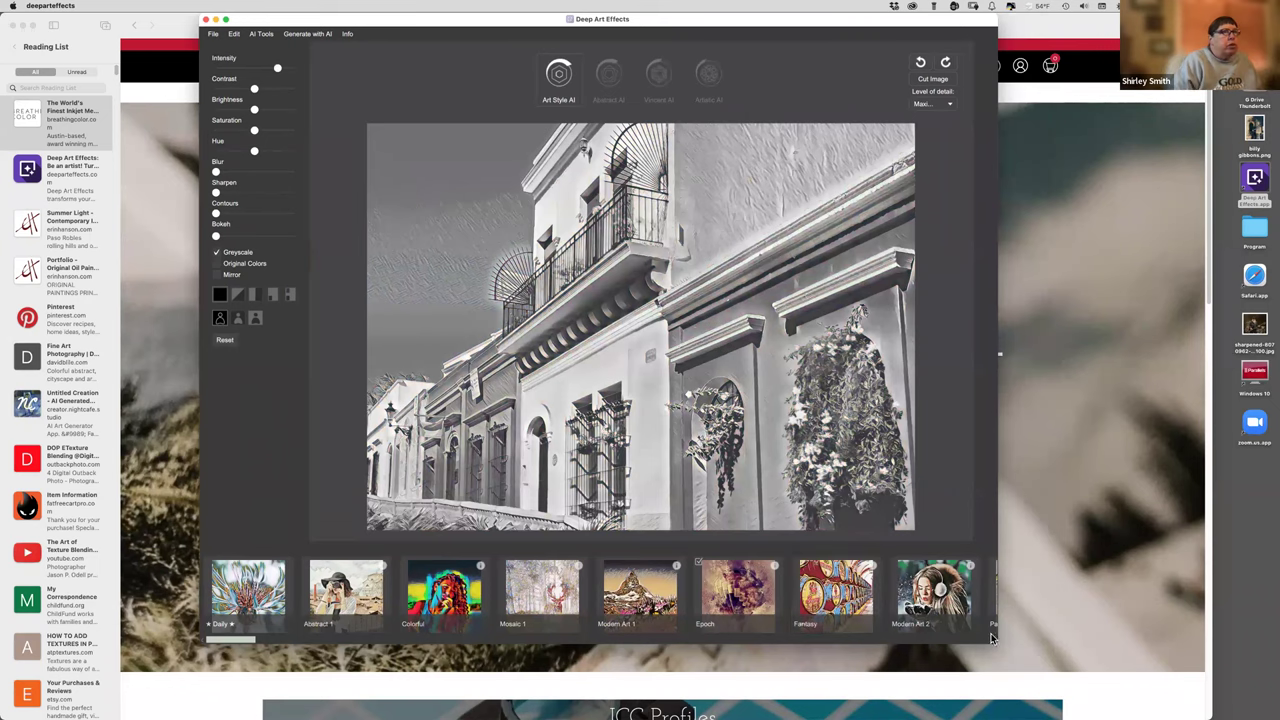
drag(1022, 672, 1038, 682)
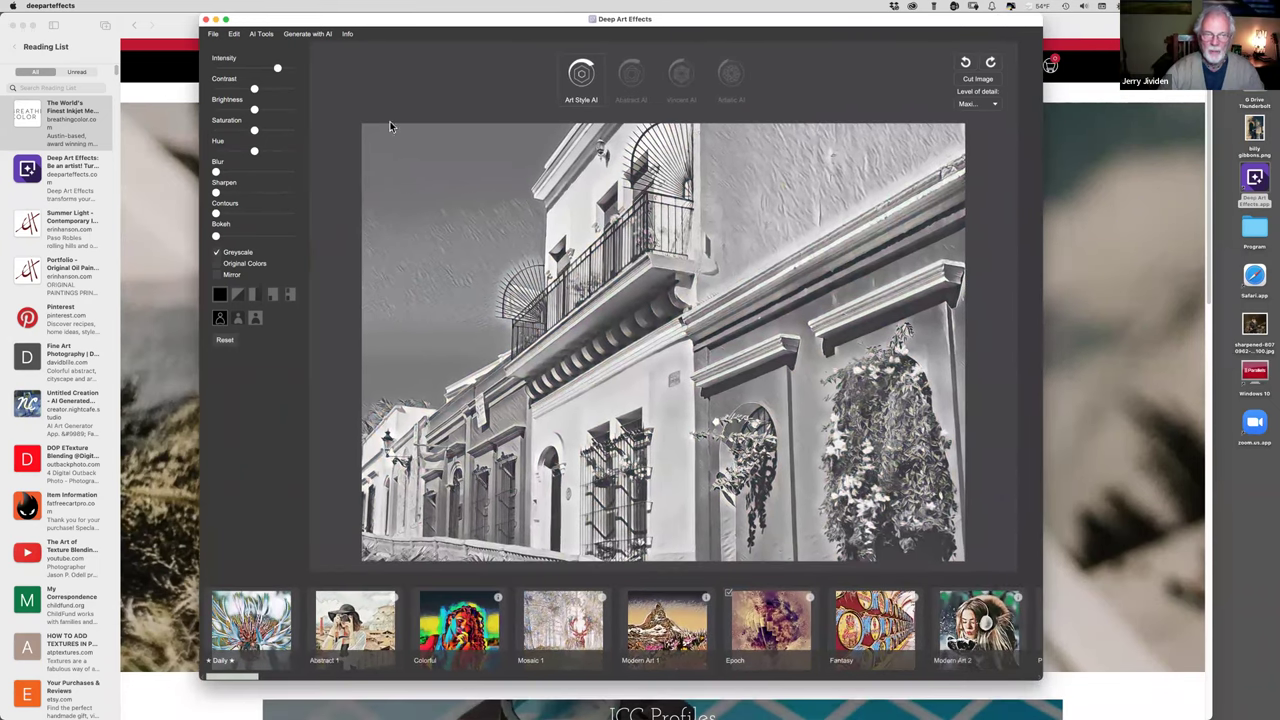
drag(421, 23, 388, 16)
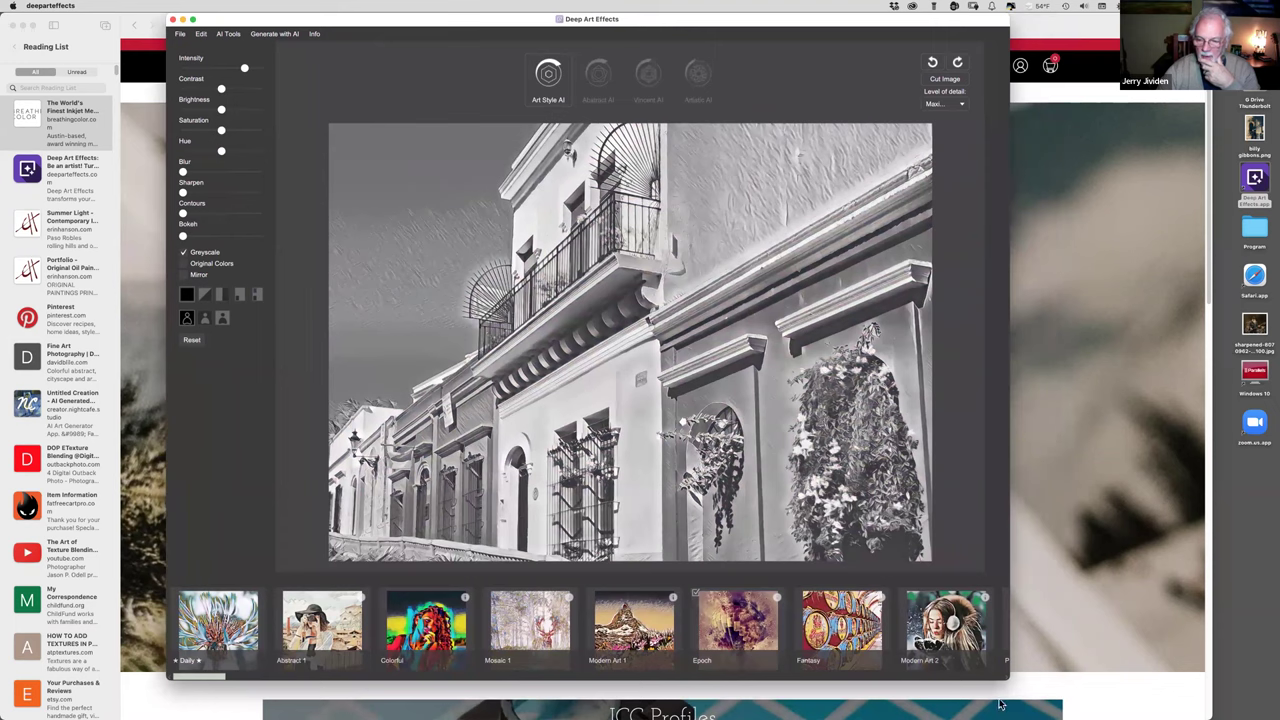
drag(1010, 688, 1020, 698)
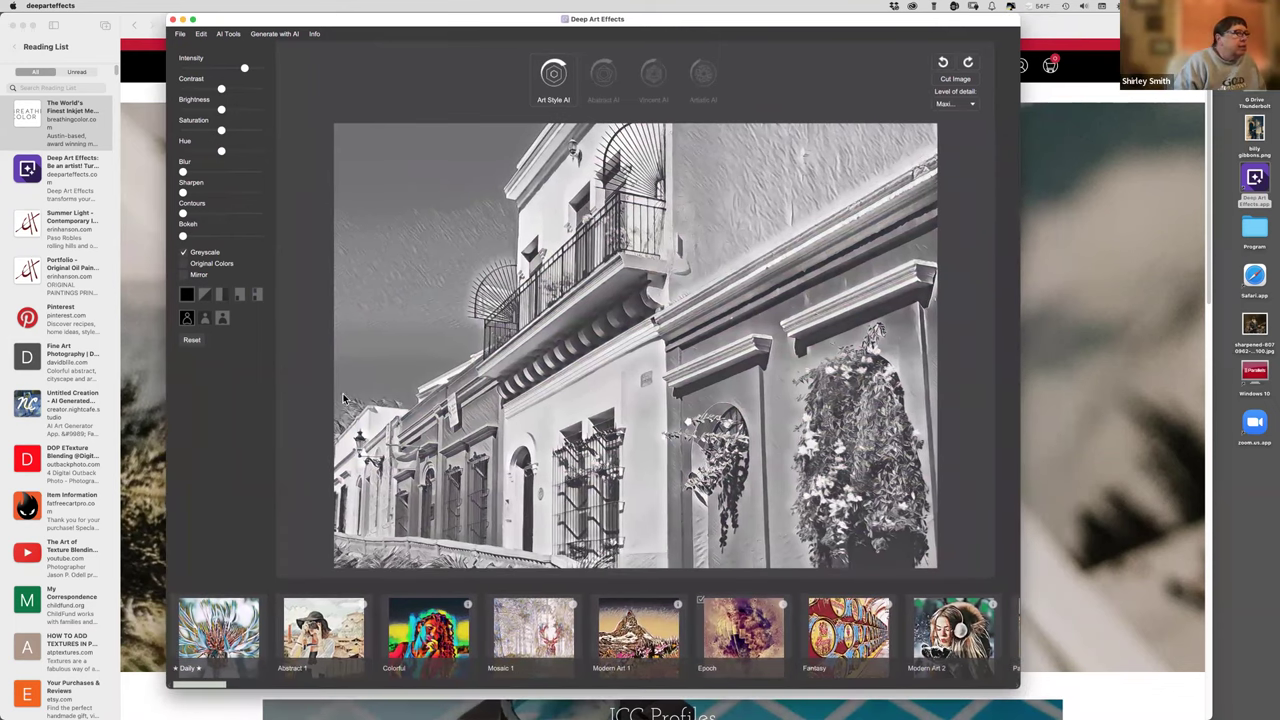
- Turn off greyscale and try the Original Colors and Mirror options on the Epoch version, leaving both disabled
click(184, 255)
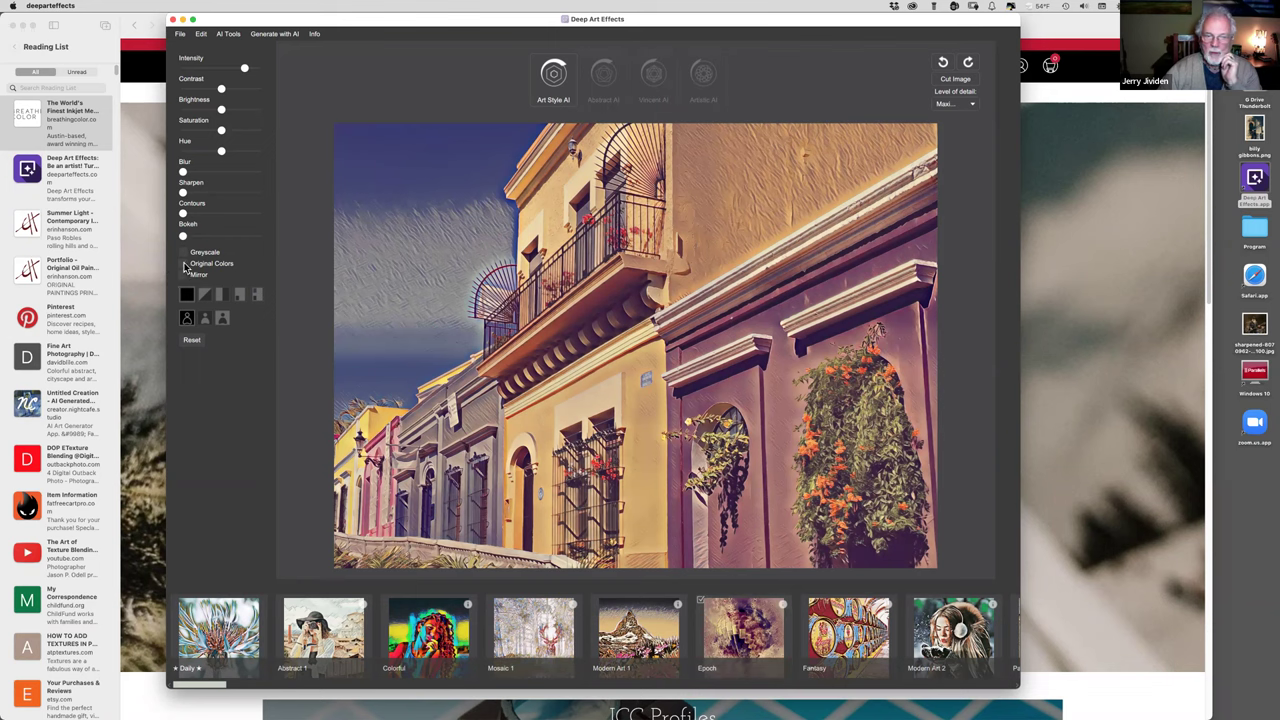
click(185, 264)
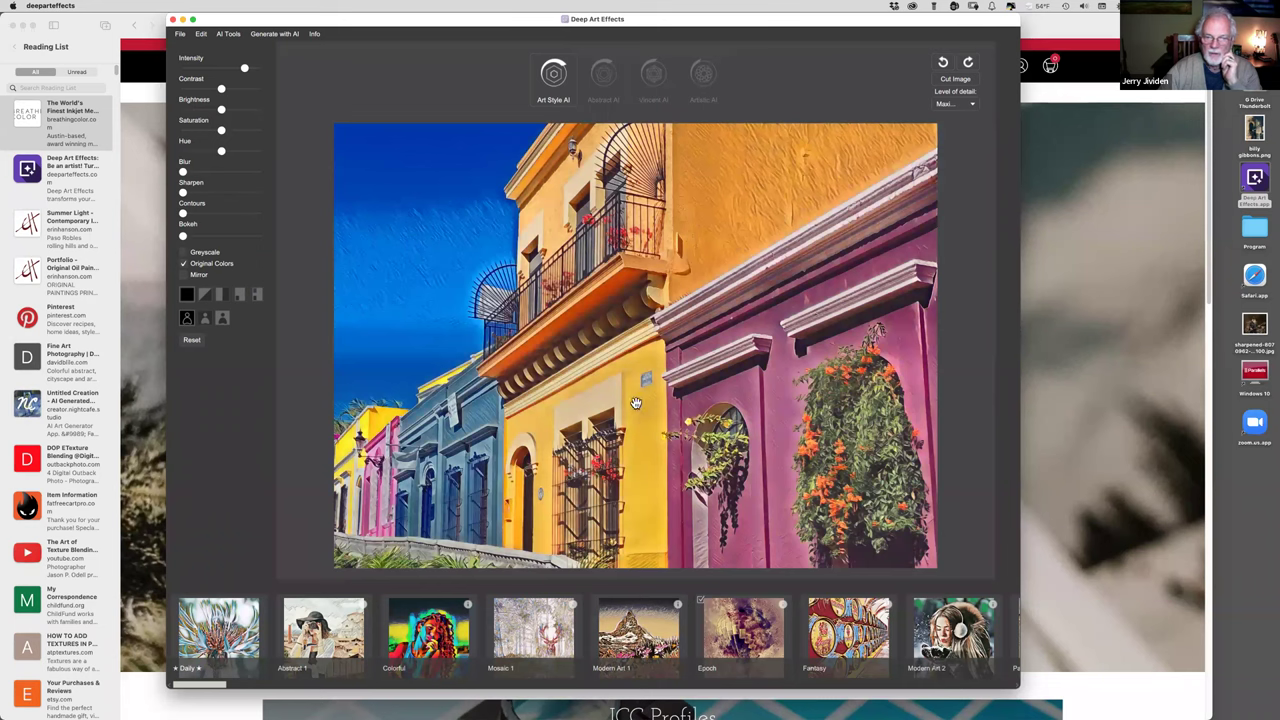
click(184, 265)
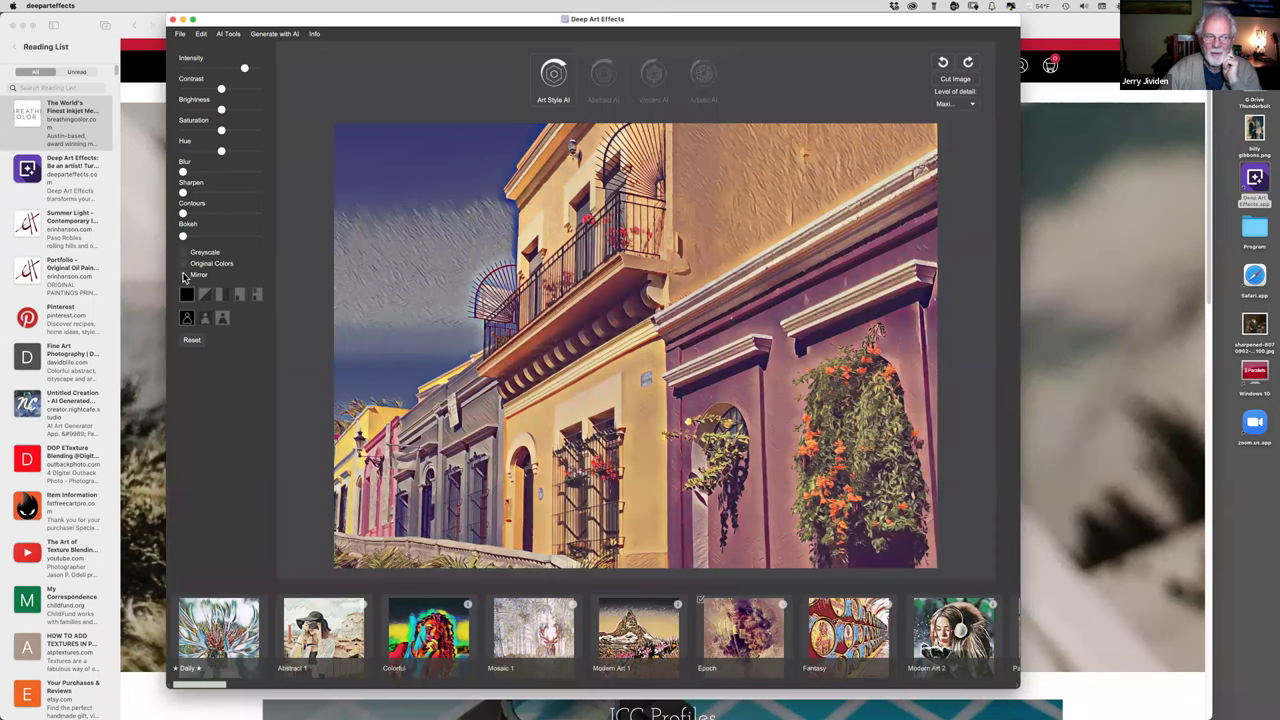
click(184, 275)
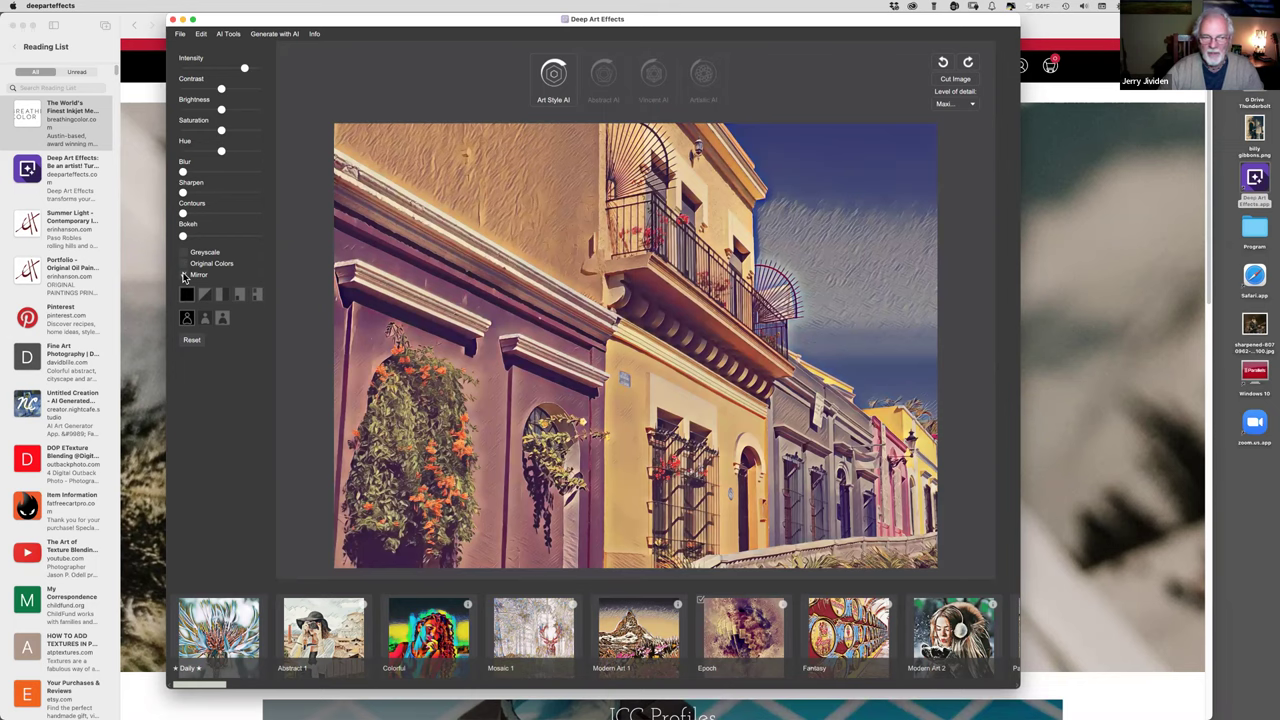
click(184, 275)
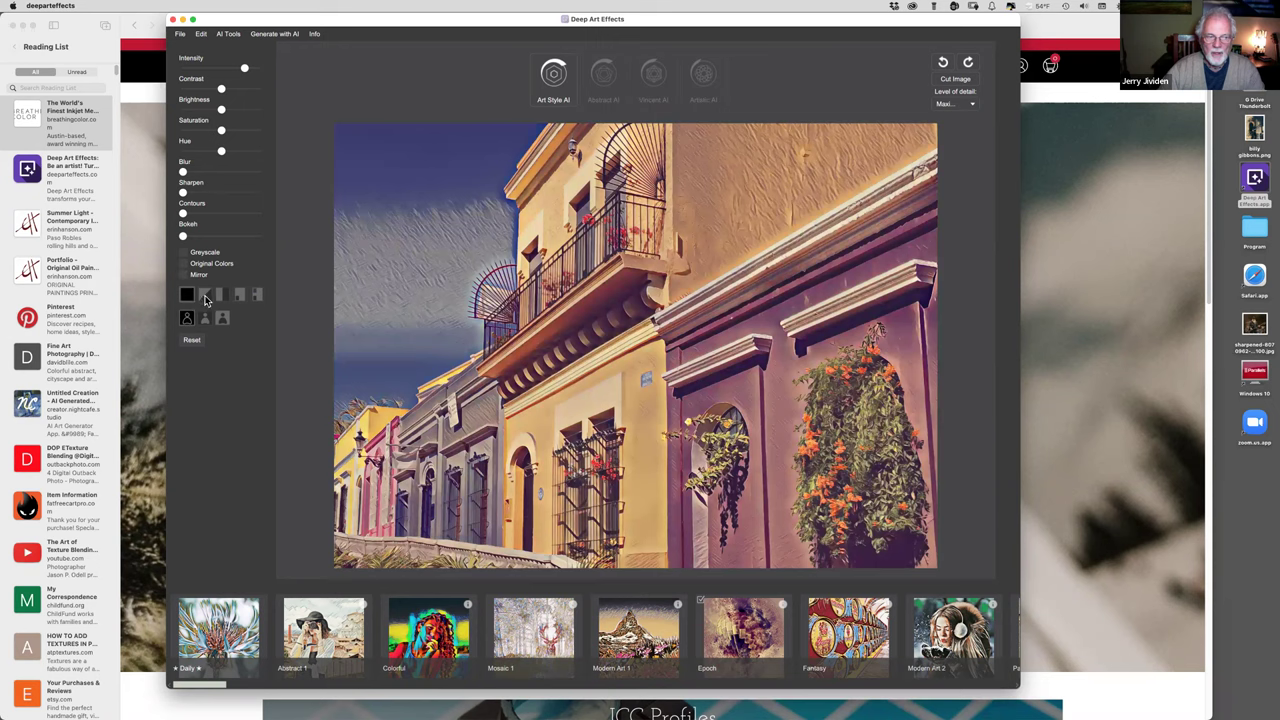
- Compare the Epoch result with the original using the diagonal, vertical split and inset views, and return to the plain view
click(205, 297)
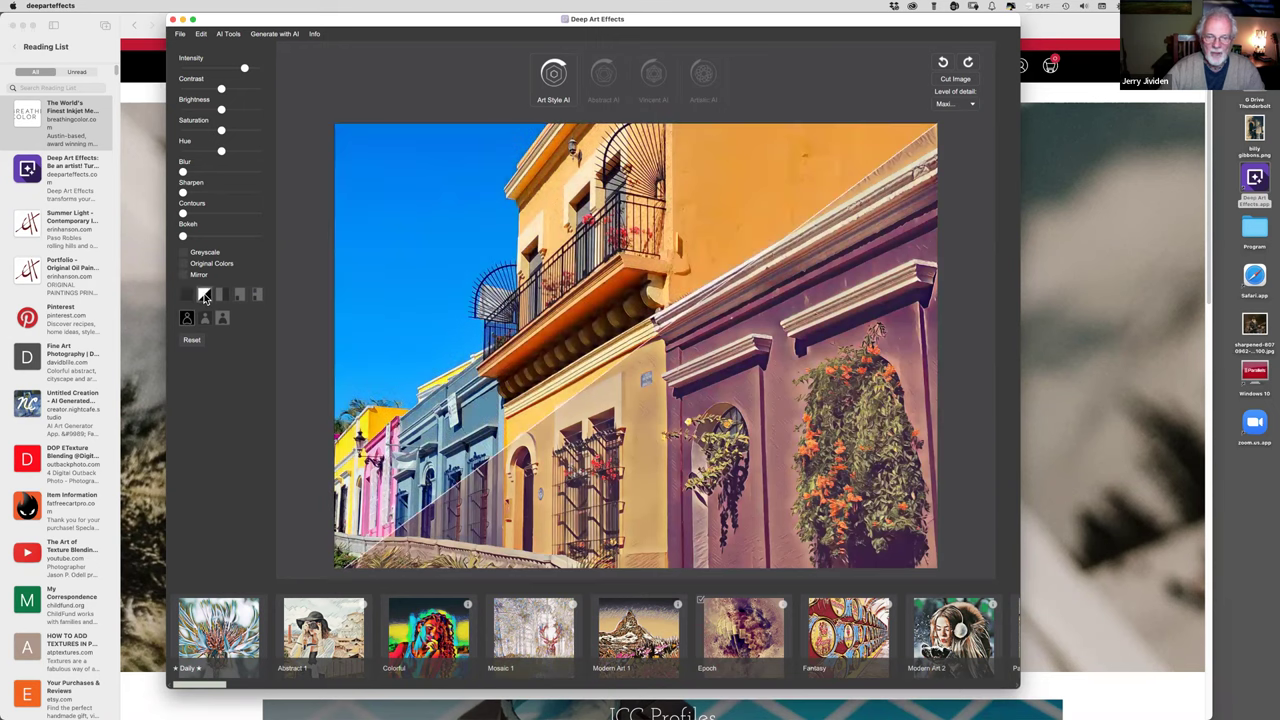
click(224, 297)
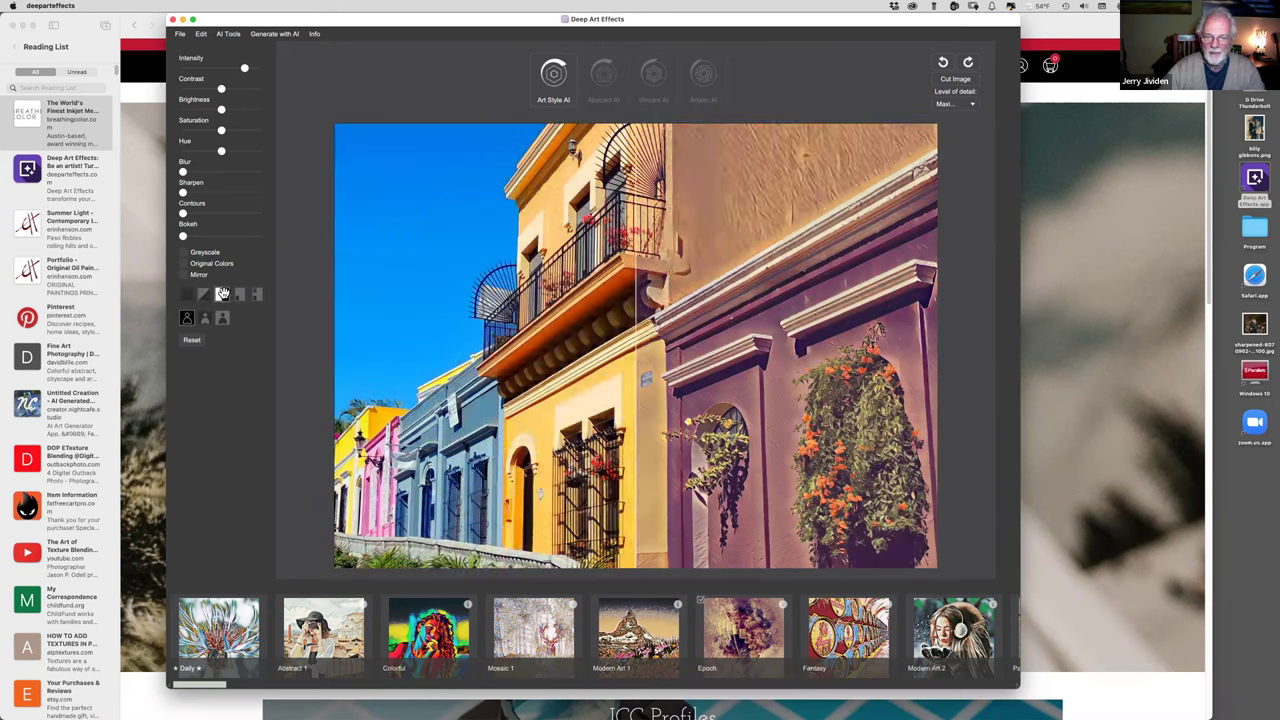
drag(637, 378, 637, 370)
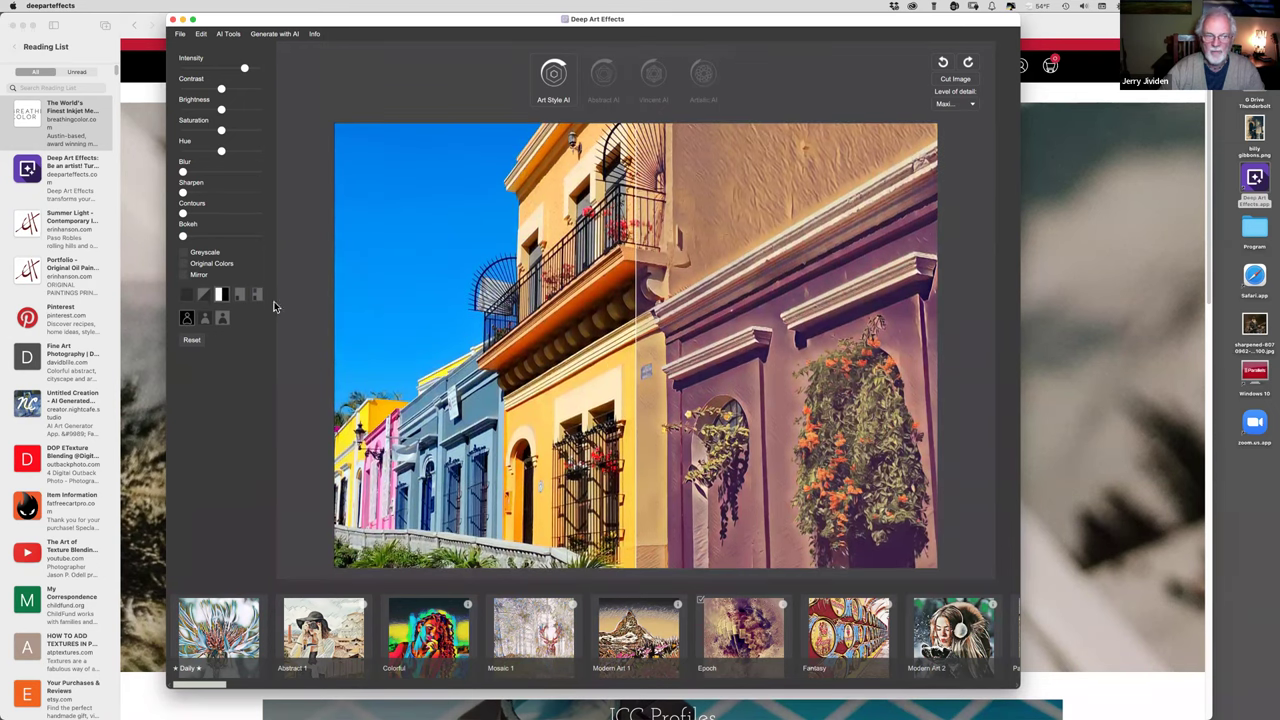
click(239, 295)
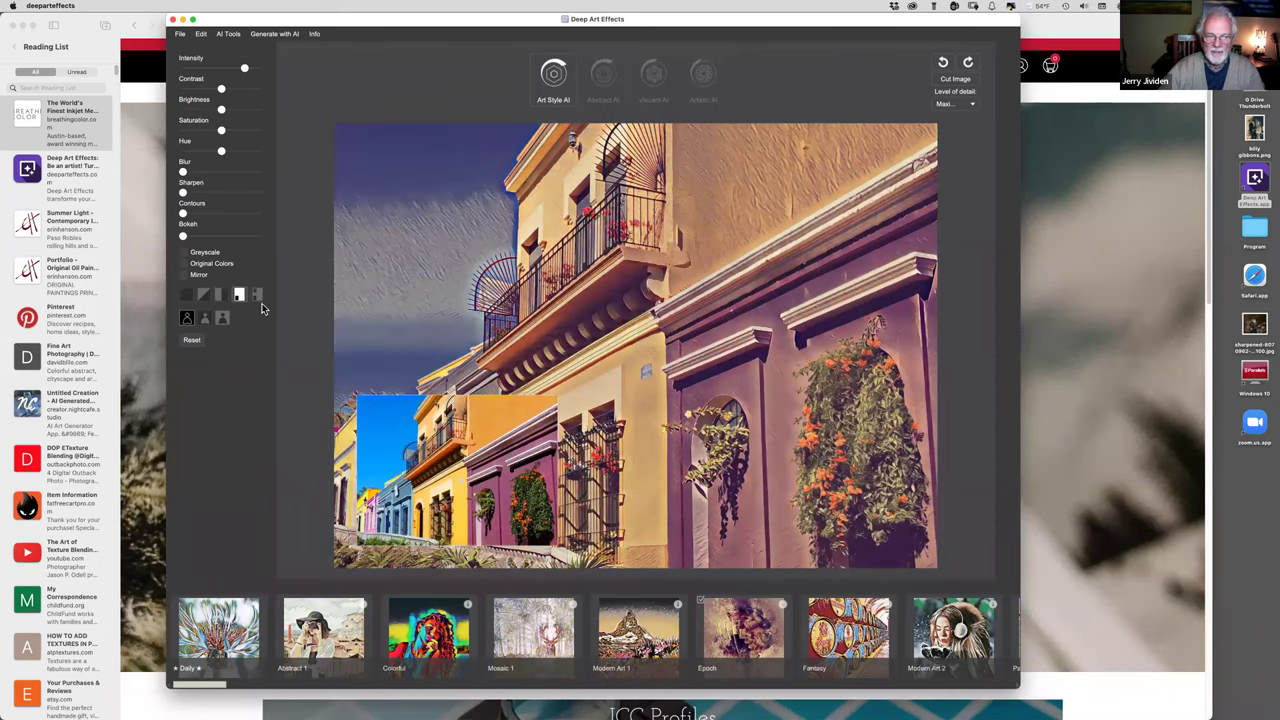
click(258, 296)
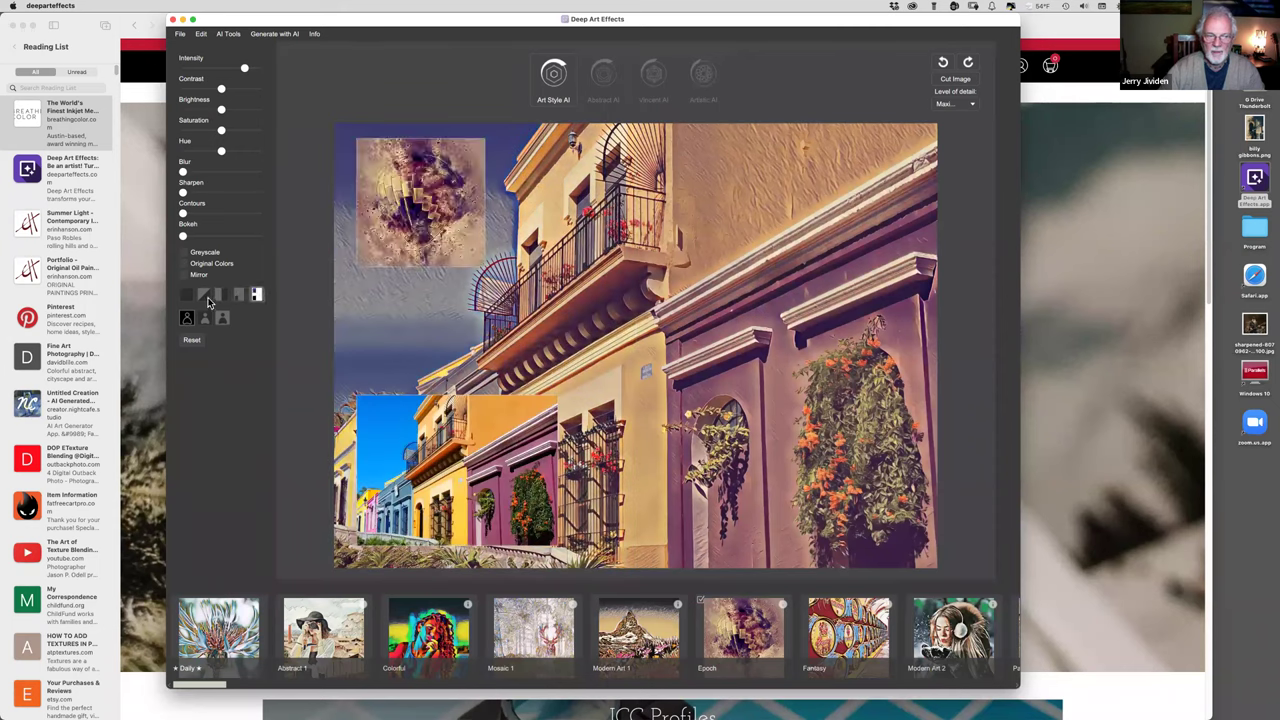
click(205, 297)
click(186, 295)
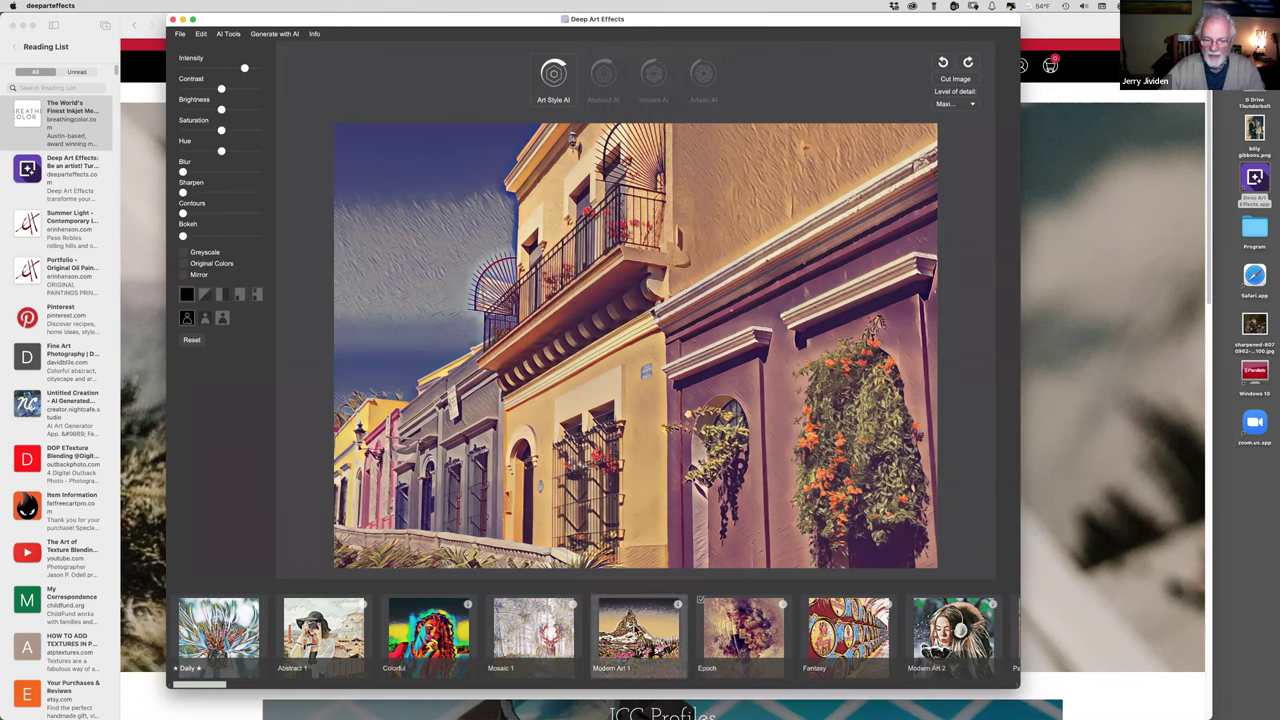
- Apply the Abstract 1 style and try it in greyscale and with original colors, leaving both options off
click(322, 630)
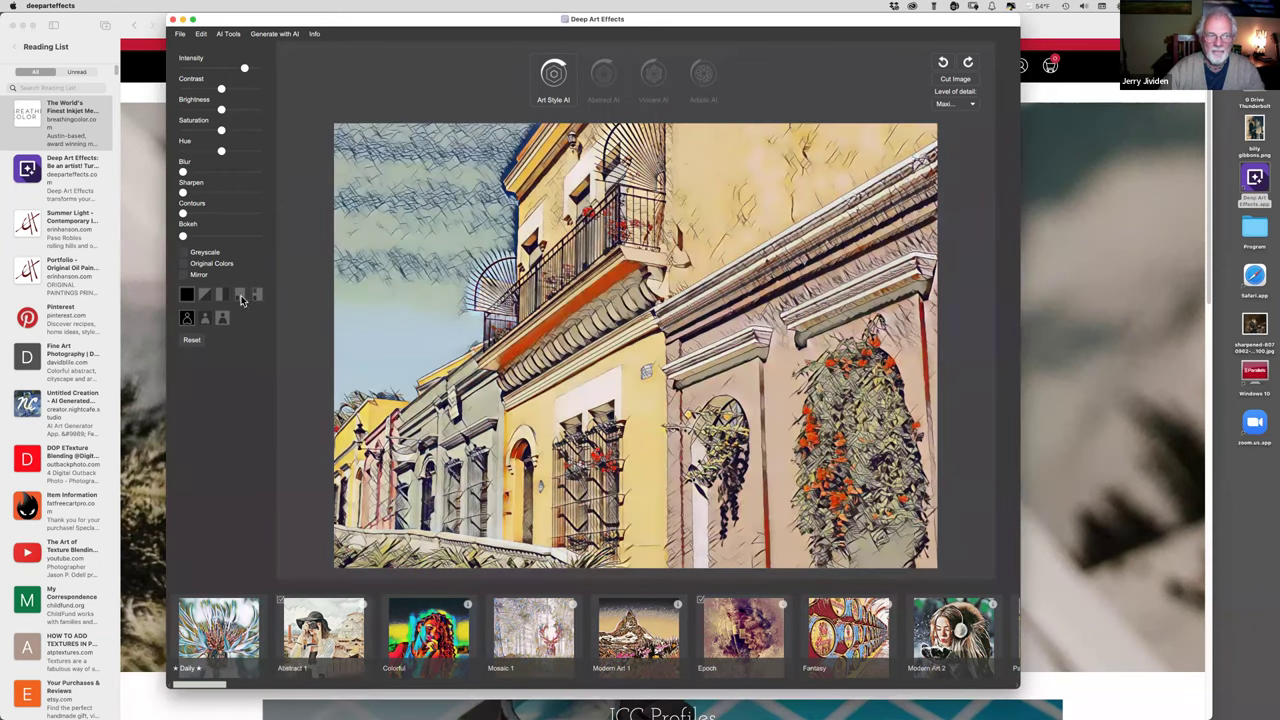
click(184, 254)
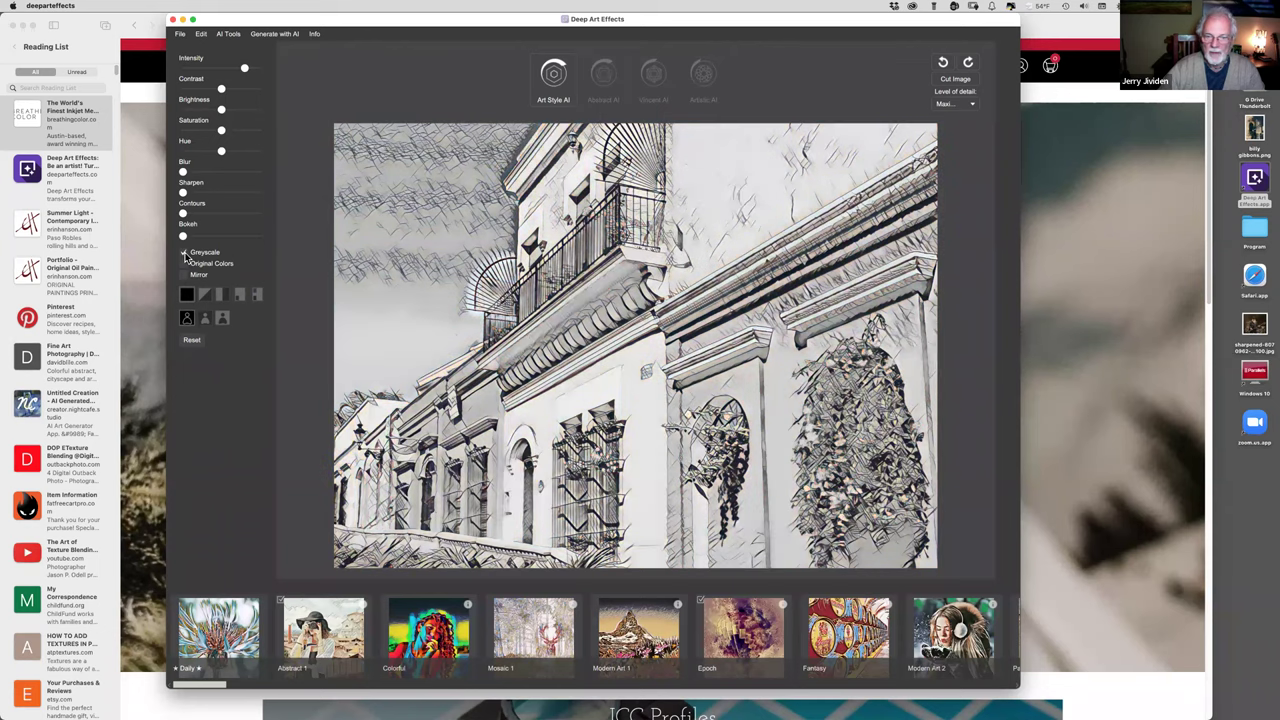
click(184, 255)
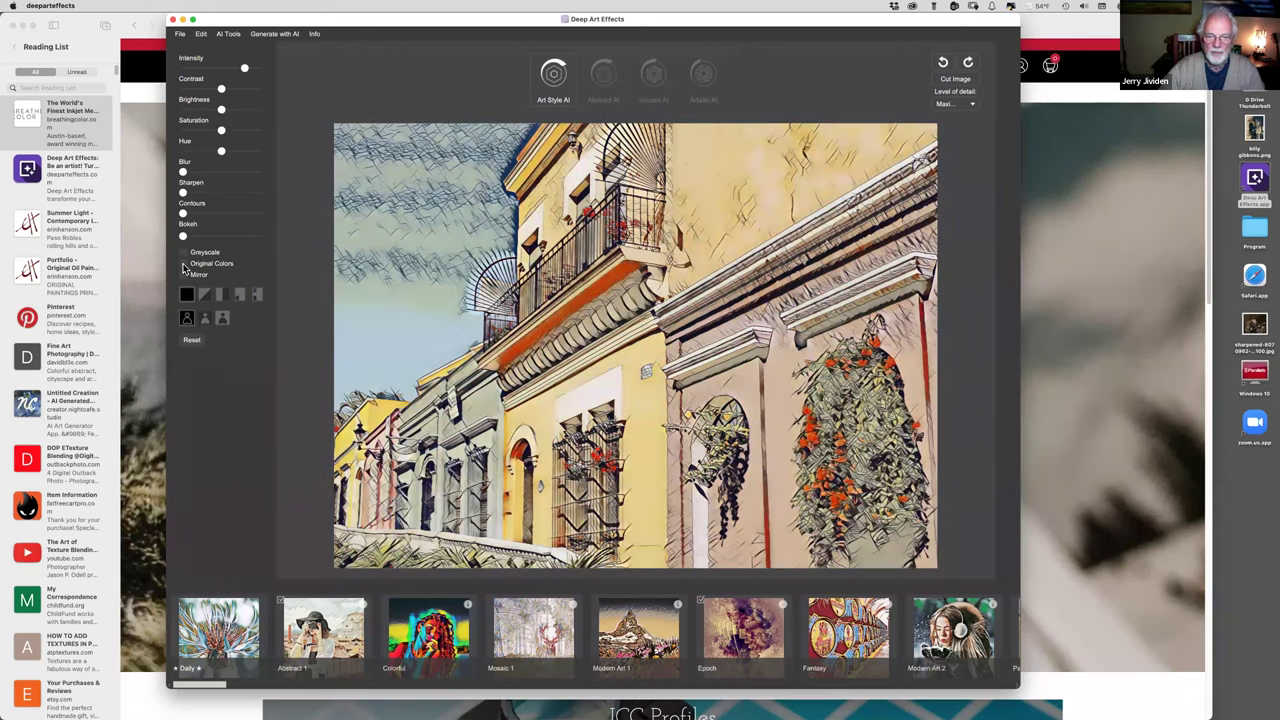
click(184, 265)
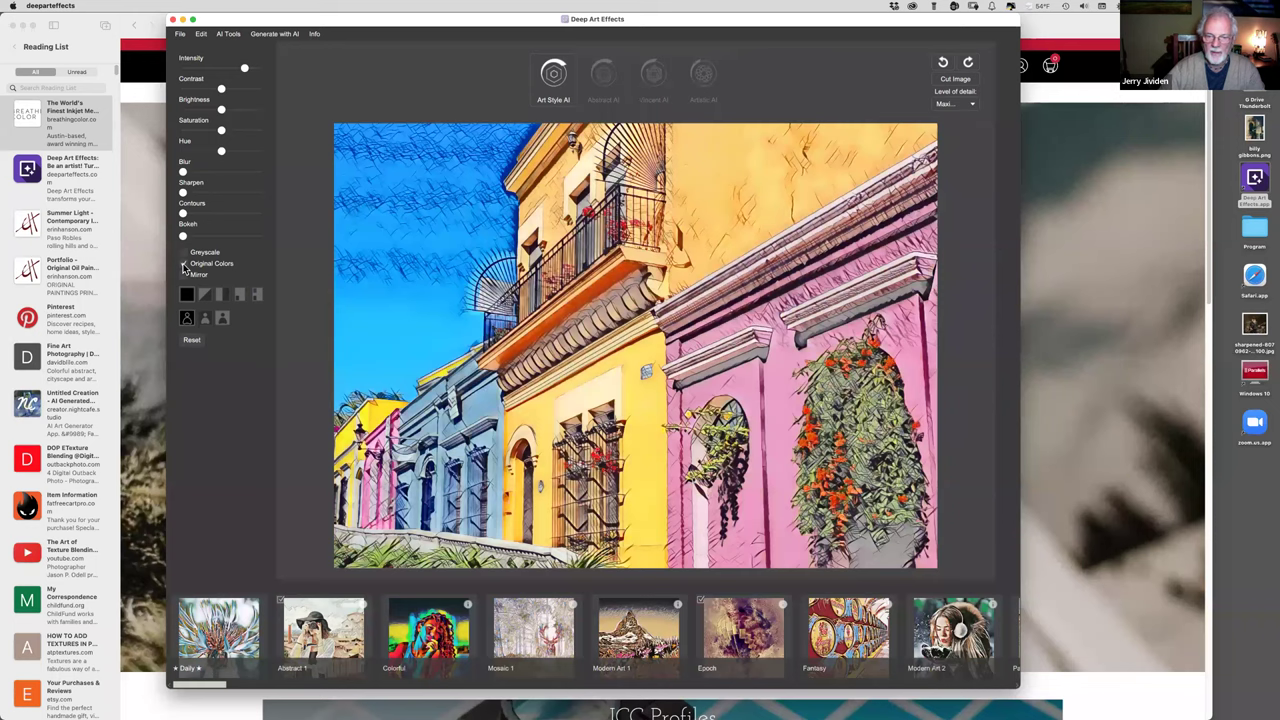
click(184, 265)
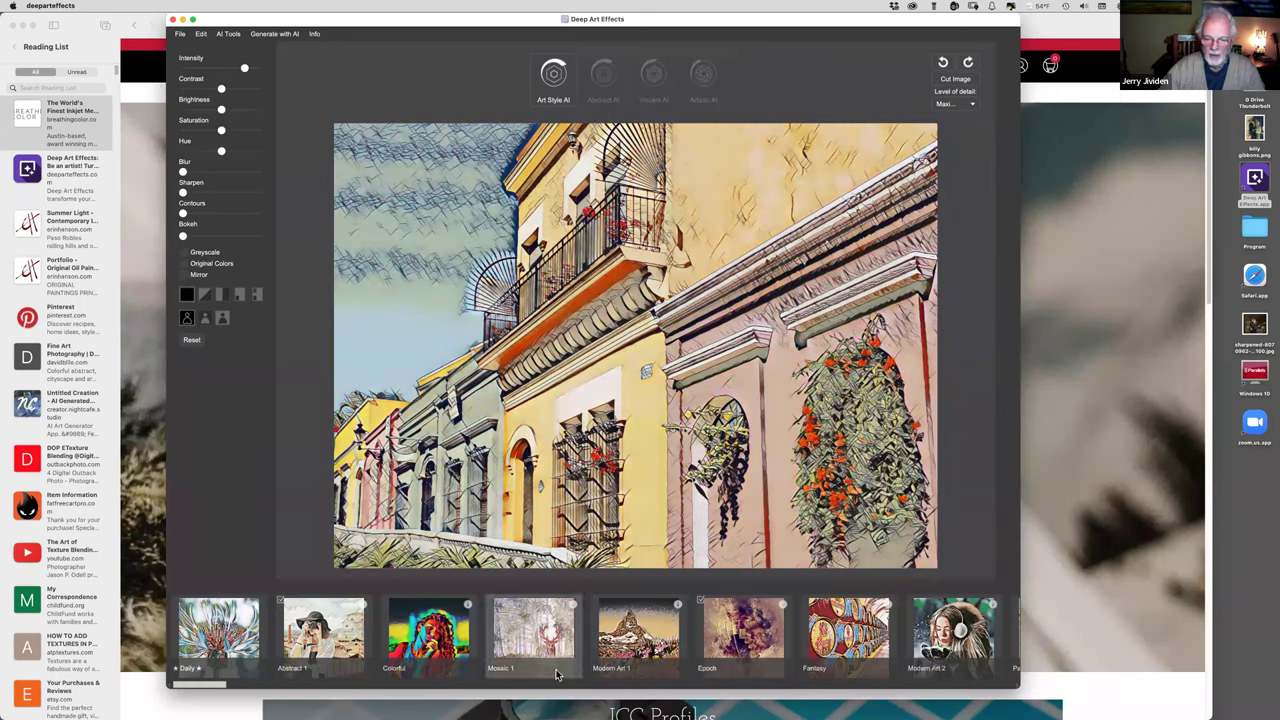
- Find the Mosaic 2 style among the art styles and apply it to the photo
drag(218, 686, 272, 684)
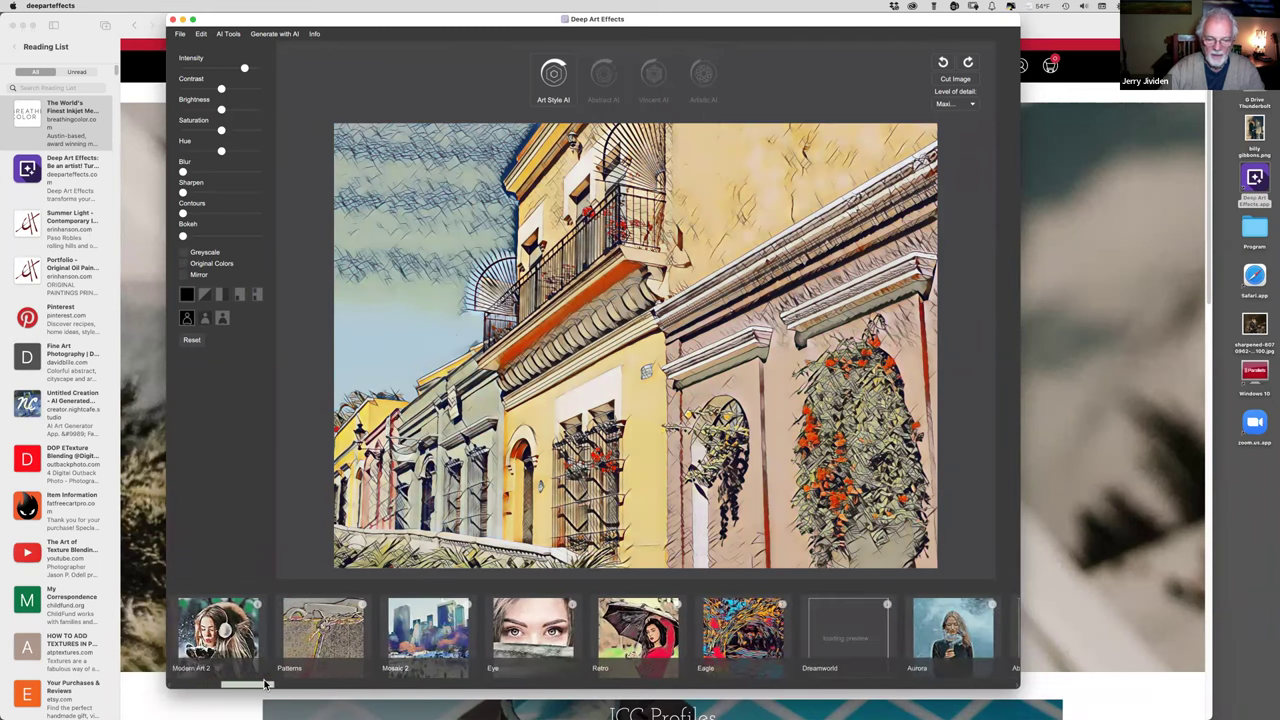
click(437, 644)
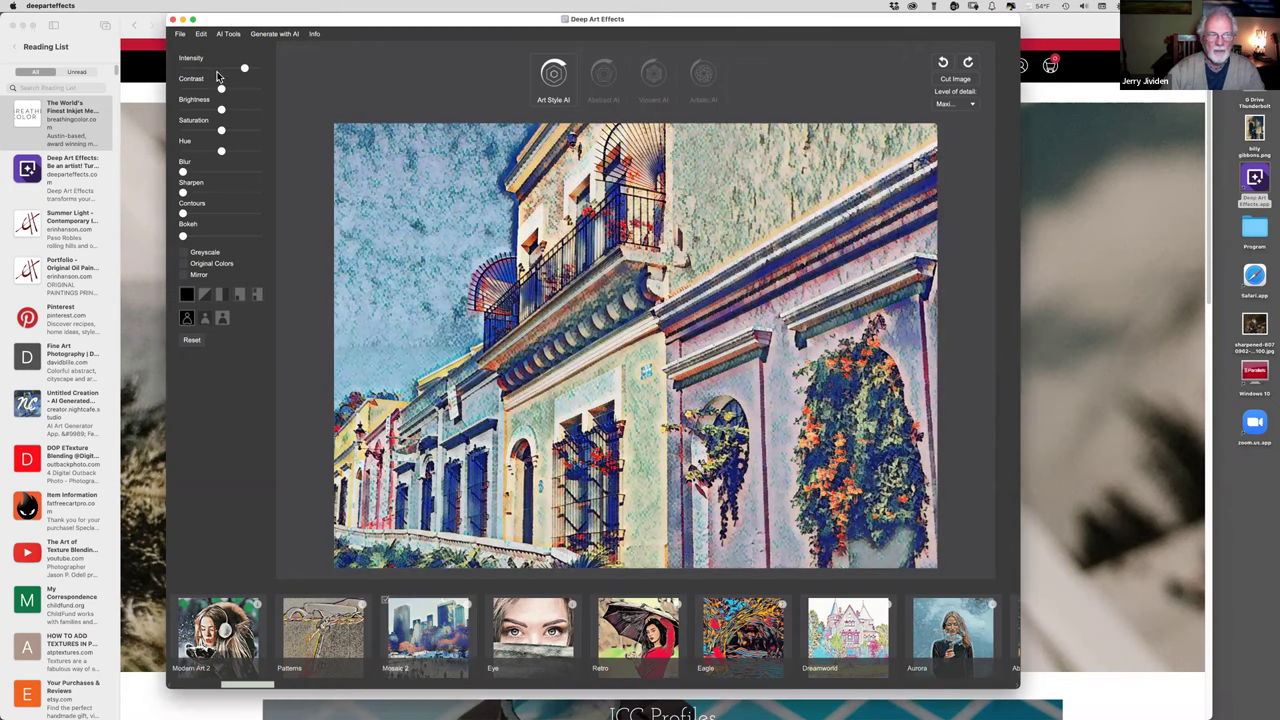
- Lower the Mosaic 2 intensity to about the middle, and apply the Abstract 10 style with its intensity reduced slightly
mouse_move(244, 70)
mouse_down()
mouse_move(175, 66)
mouse_move(265, 69)
mouse_move(222, 67)
mouse_up()
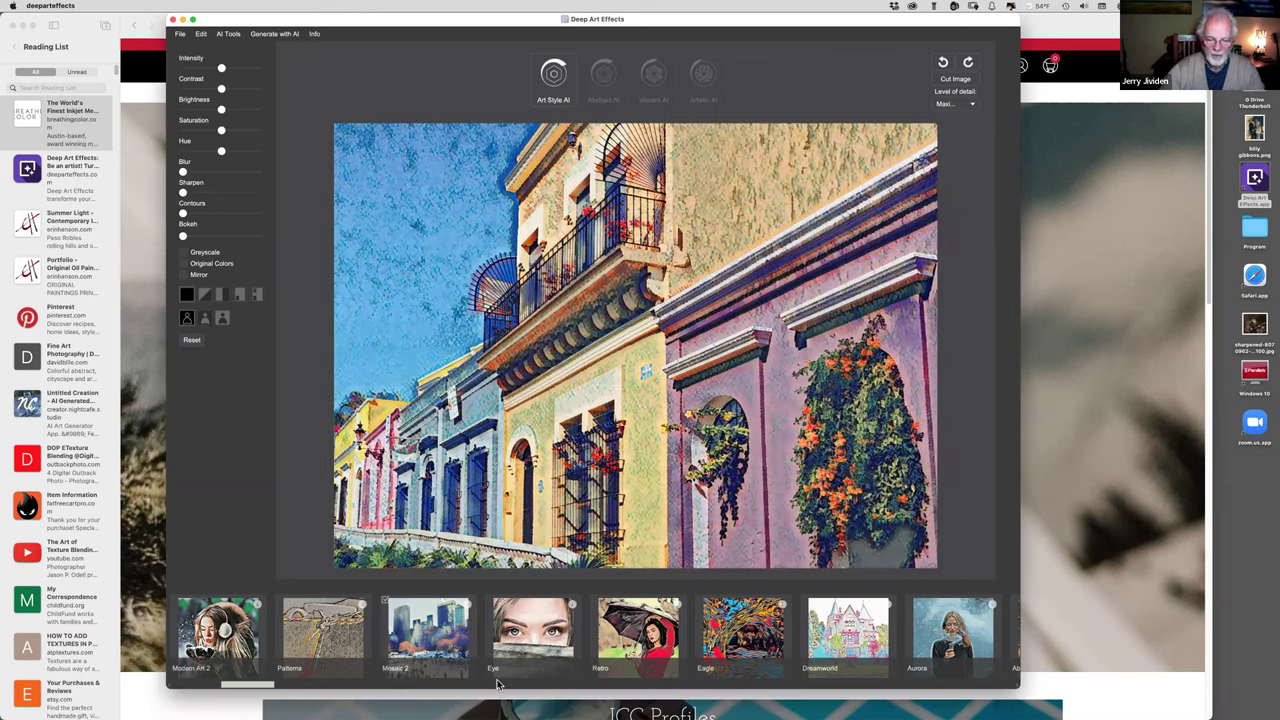
drag(270, 685, 308, 688)
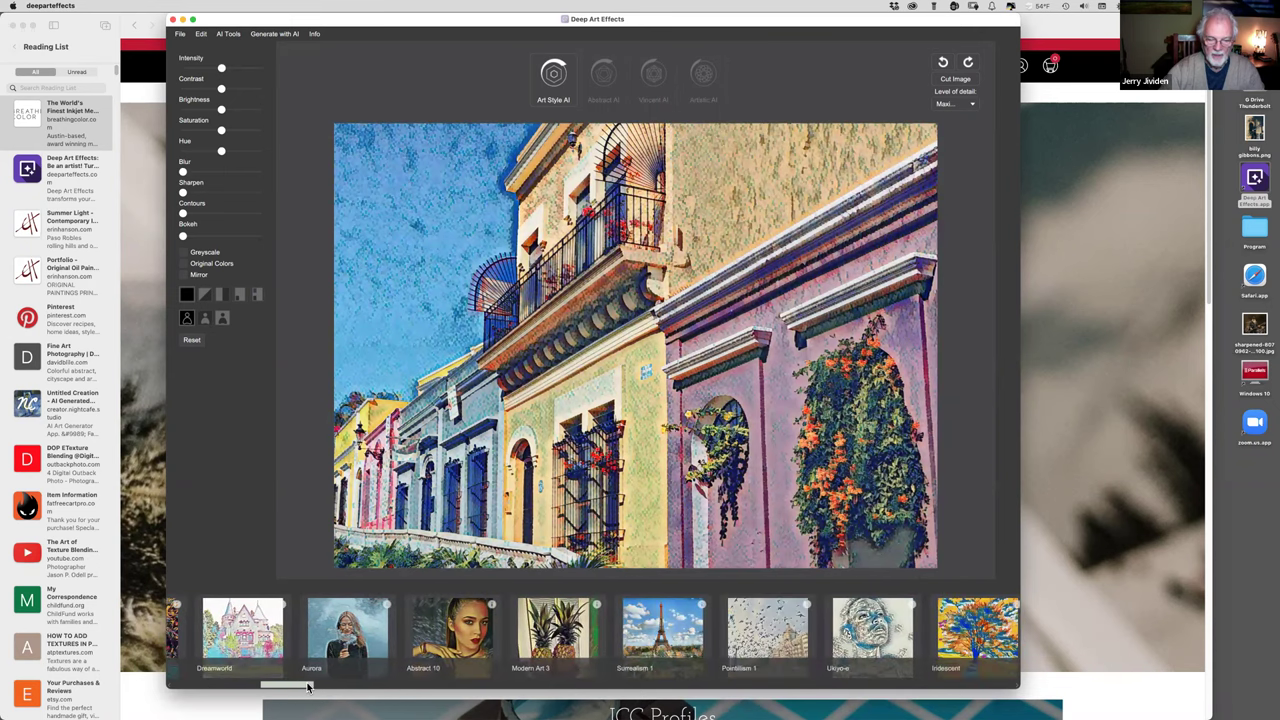
click(460, 641)
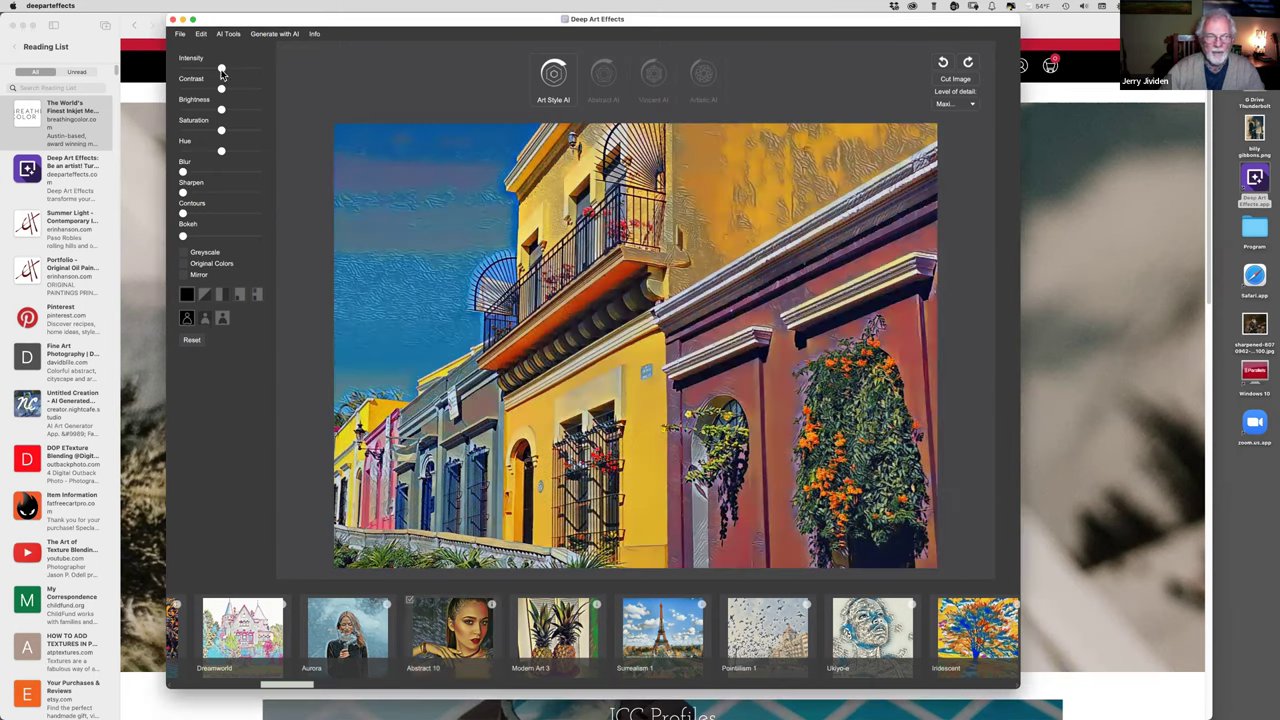
mouse_move(226, 69)
mouse_down()
mouse_move(251, 68)
mouse_move(165, 64)
mouse_move(214, 67)
mouse_up()
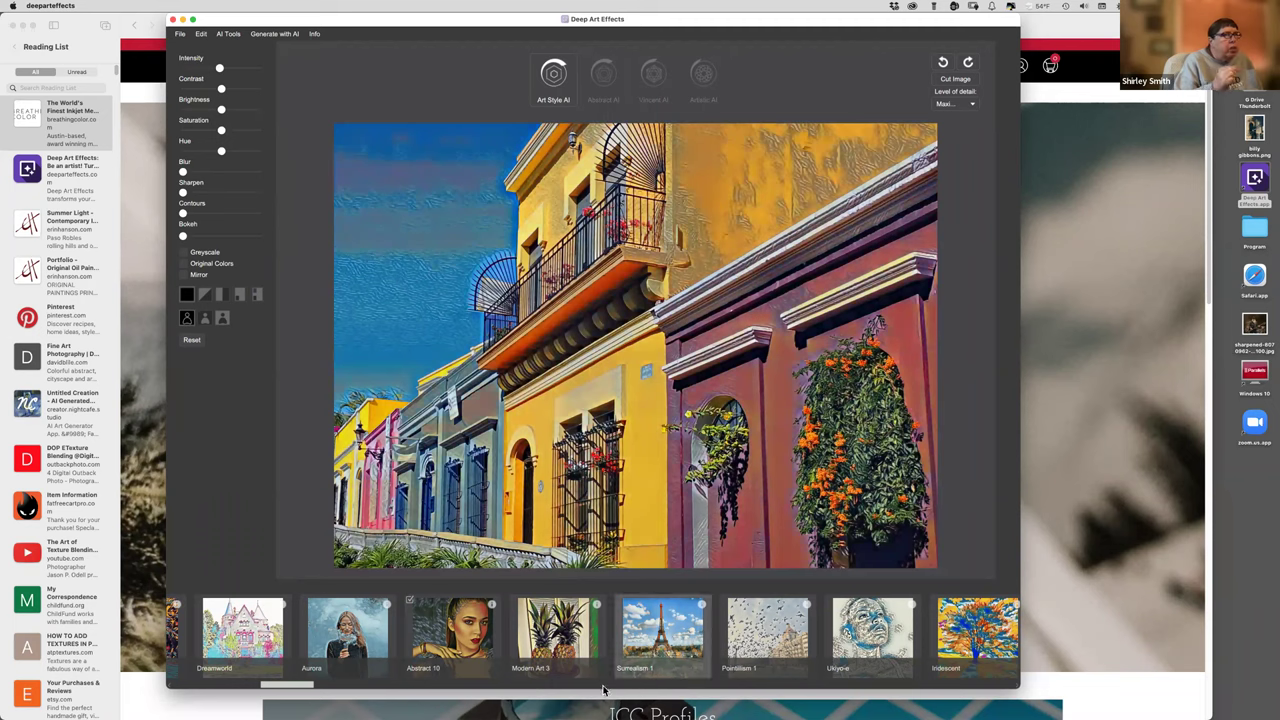
- Apply the Abstract 3 style, reset the adjustments, and lower its intensity to about the middle of the range
drag(302, 686, 346, 686)
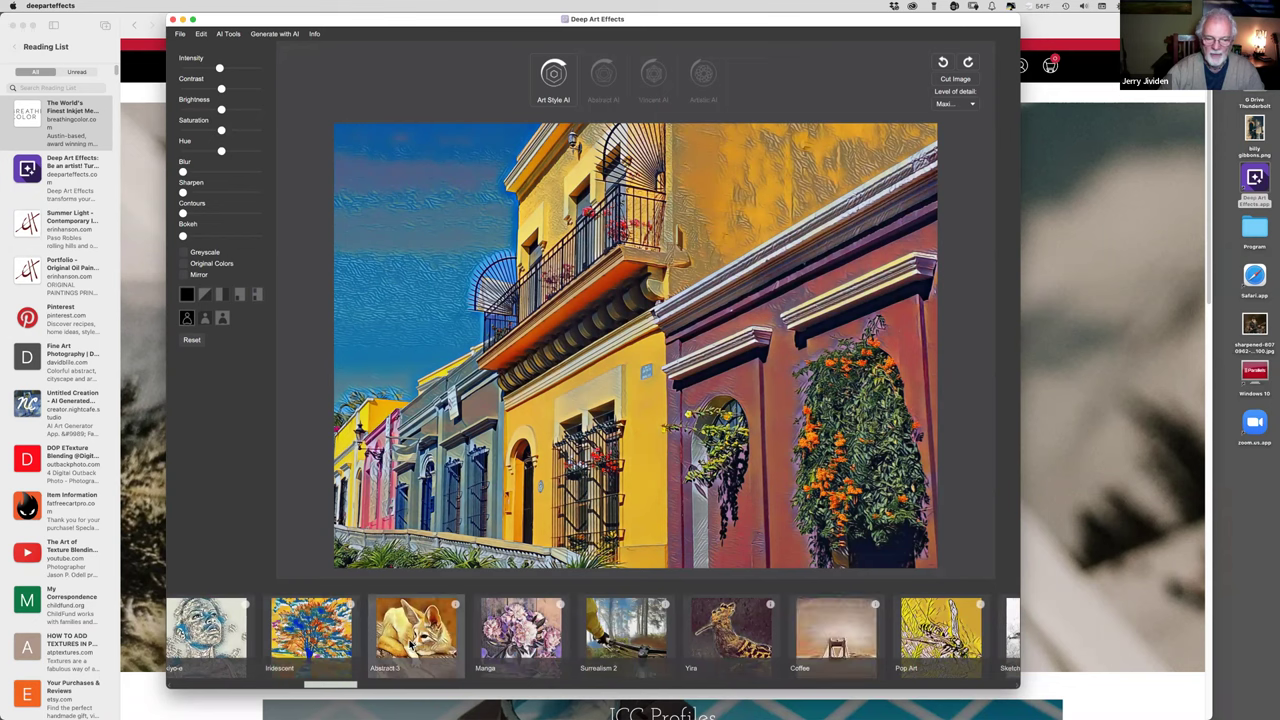
click(416, 645)
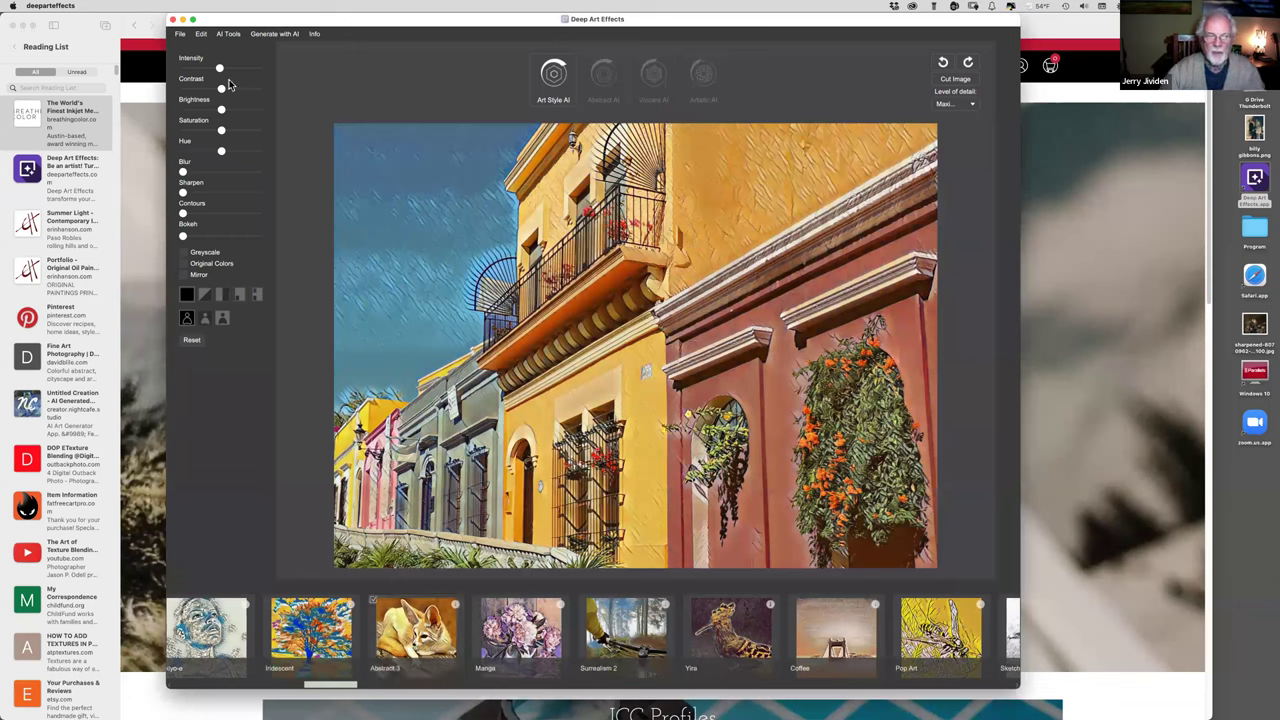
click(192, 341)
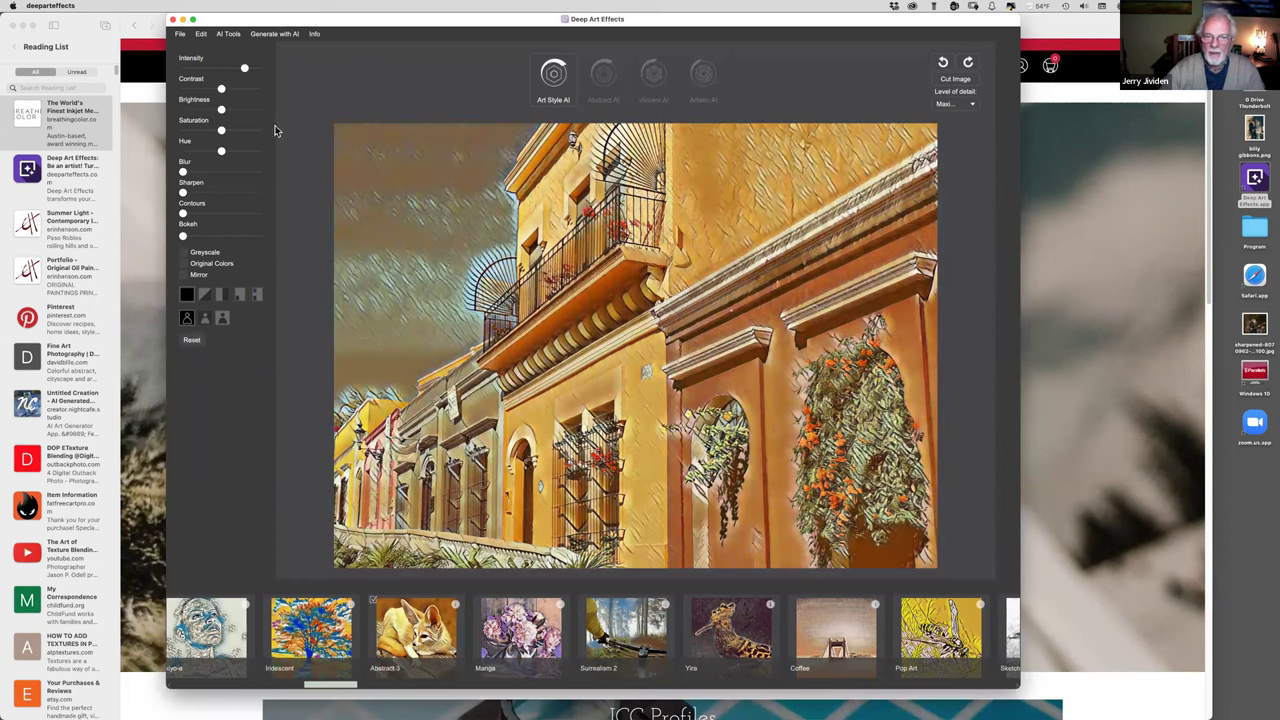
mouse_move(245, 68)
mouse_down()
mouse_move(224, 69)
mouse_move(289, 74)
mouse_move(224, 66)
mouse_up()
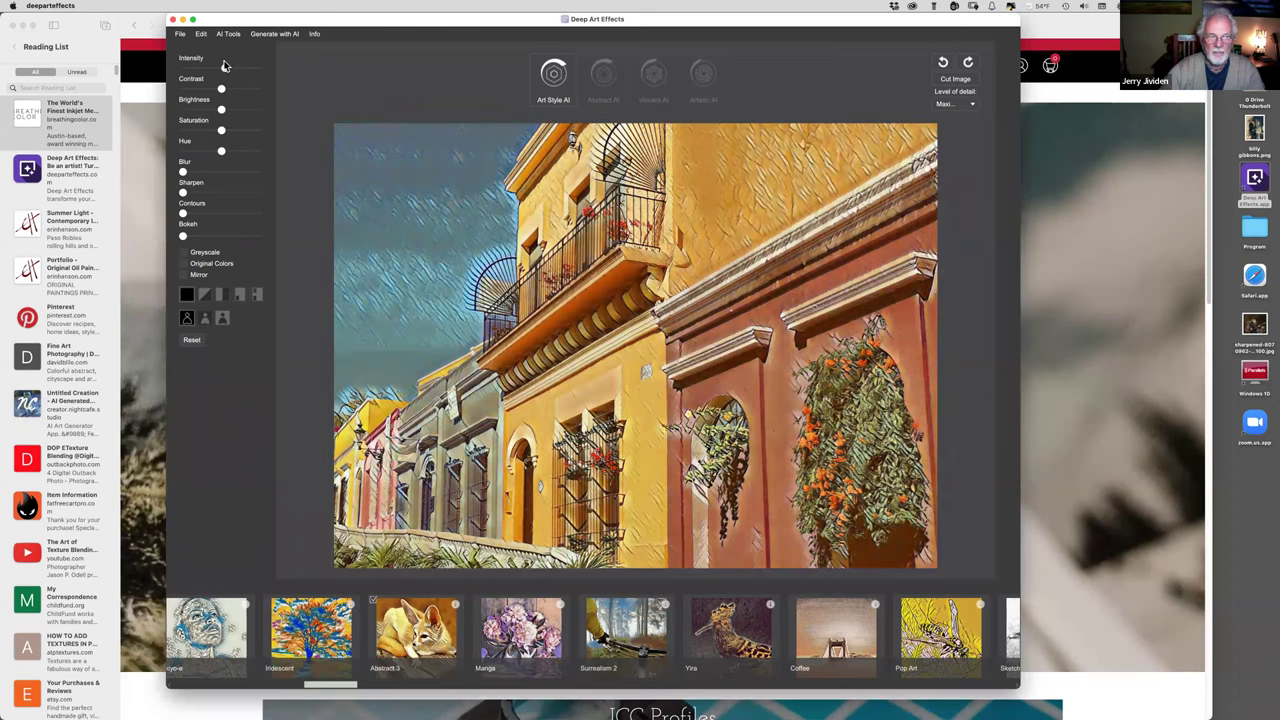
- Crop the photo to its left part, cutting off the large flowering vine on the purple wall
click(953, 80)
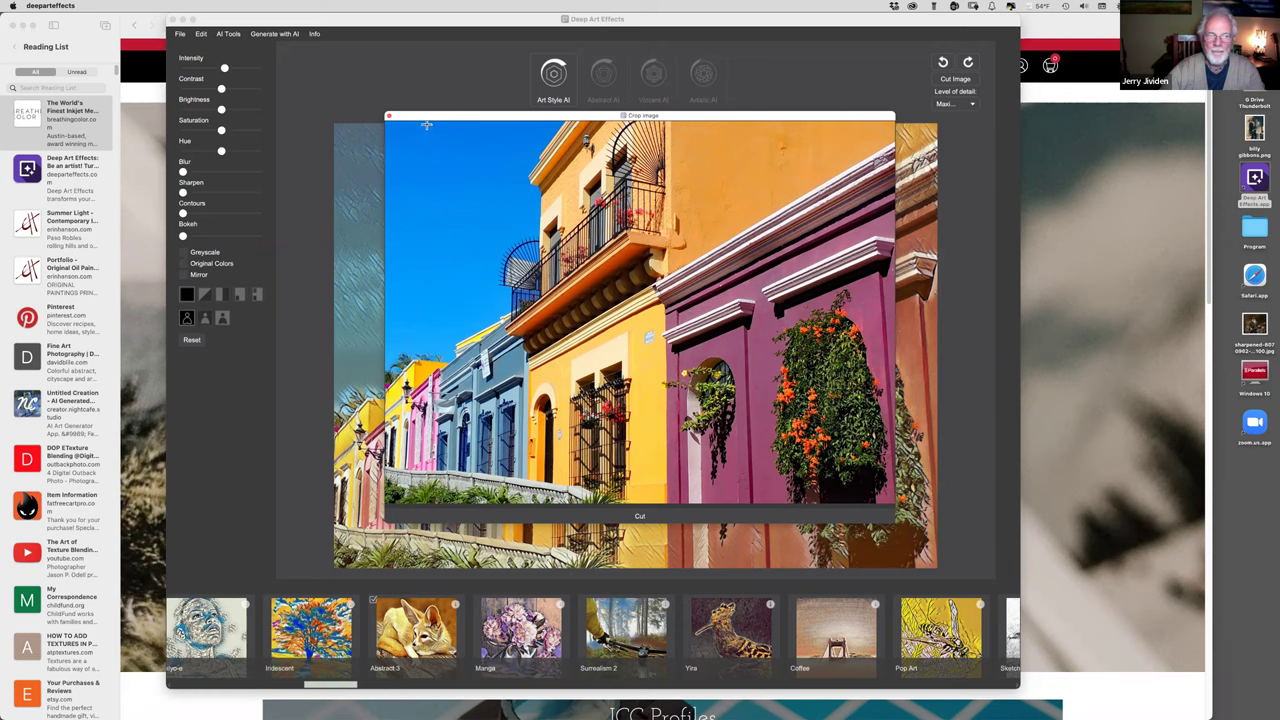
drag(443, 118, 418, 132)
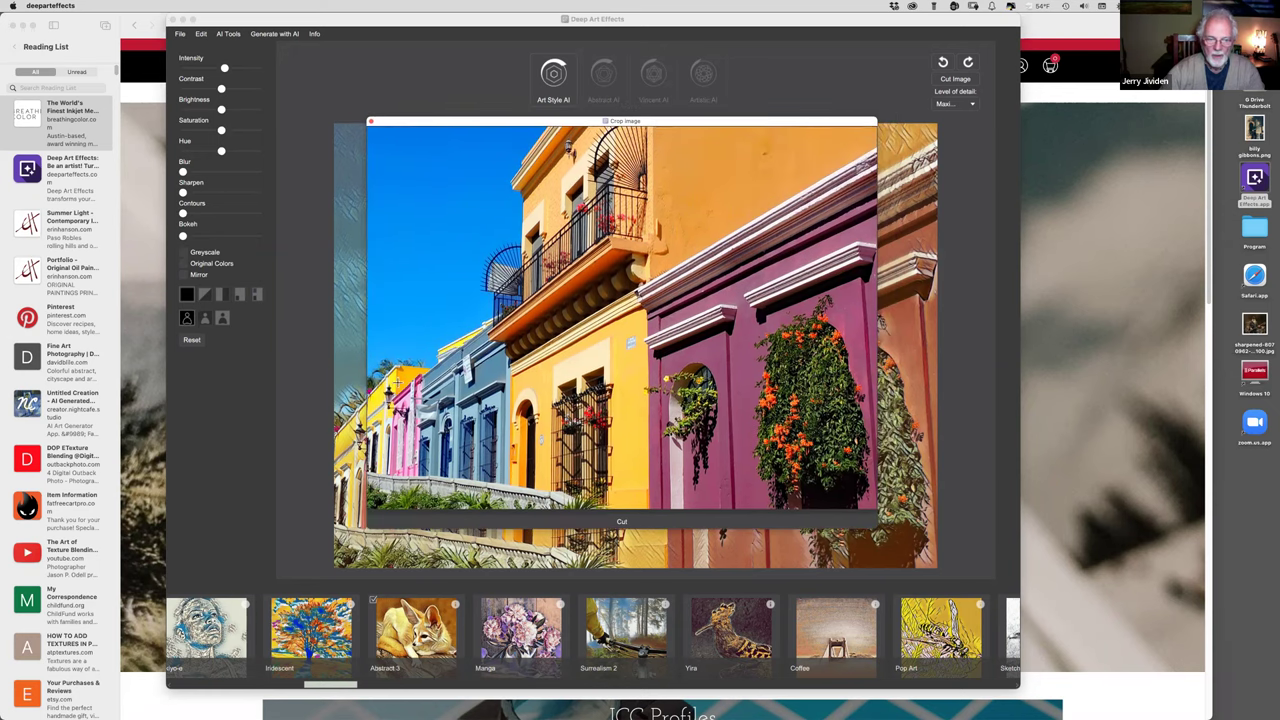
drag(380, 130, 740, 568)
key(Return)
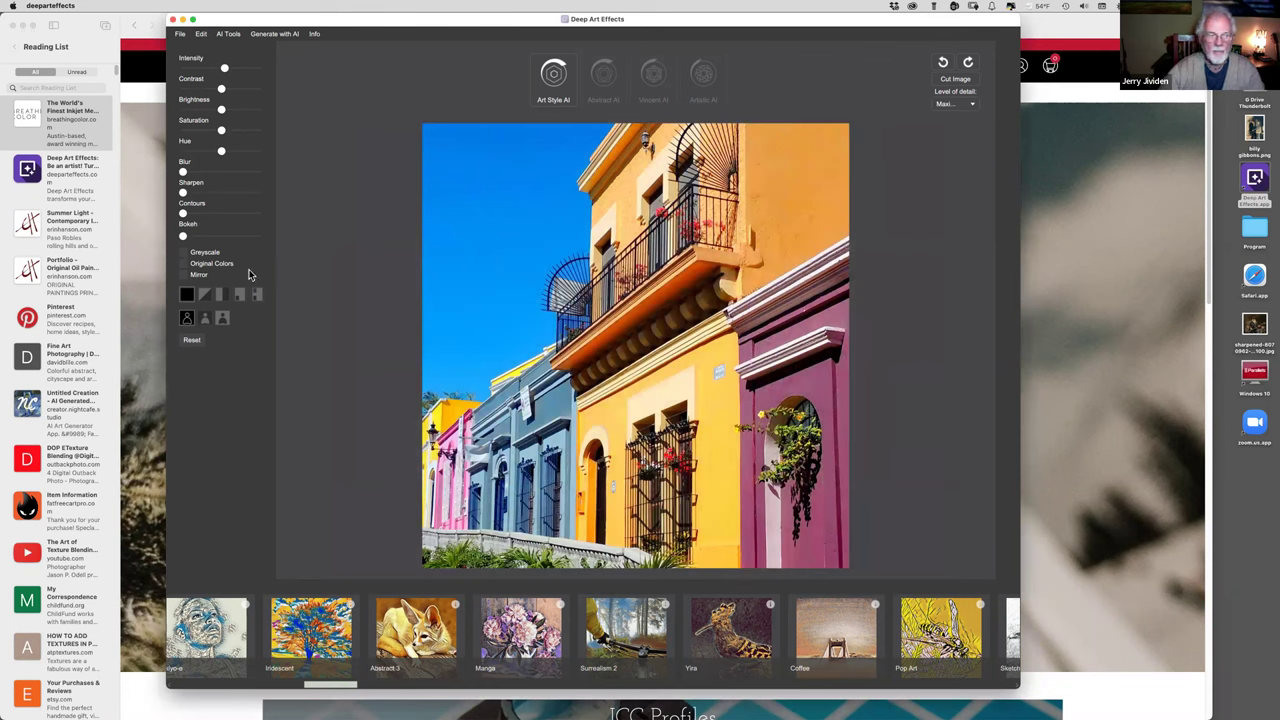
- Reset the adjustments and restore the full uncropped photo
click(192, 341)
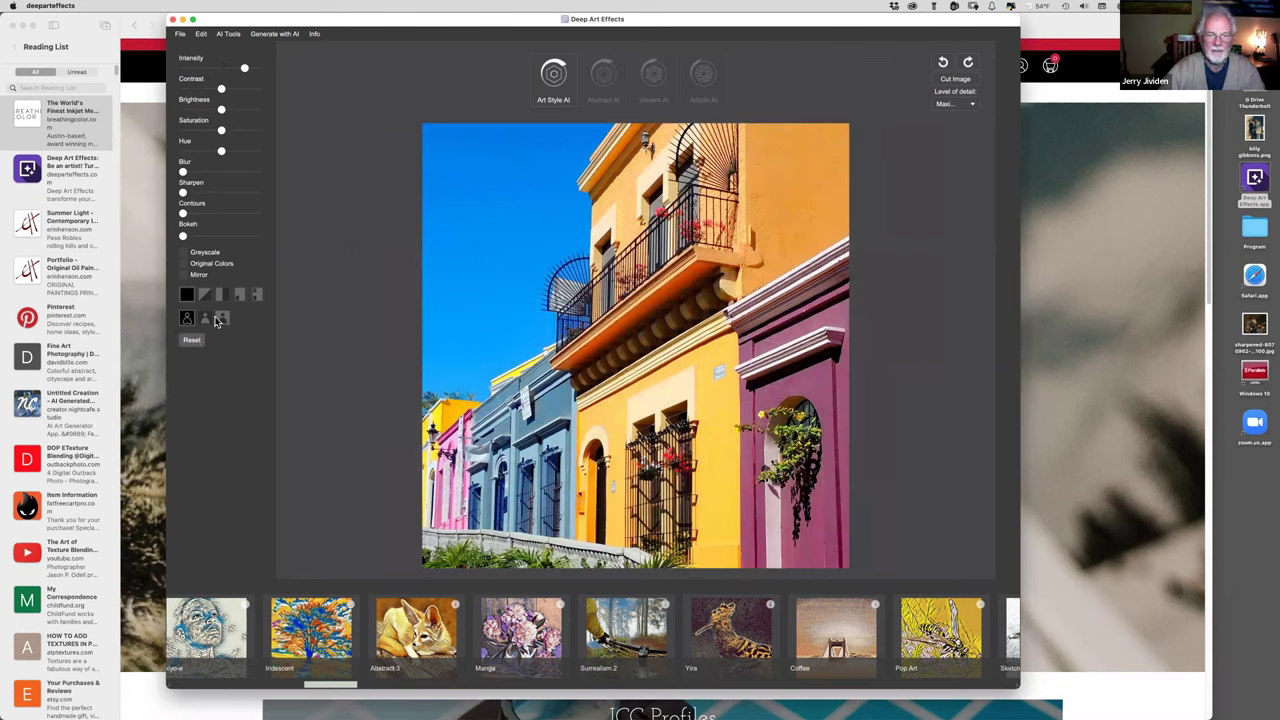
click(201, 35)
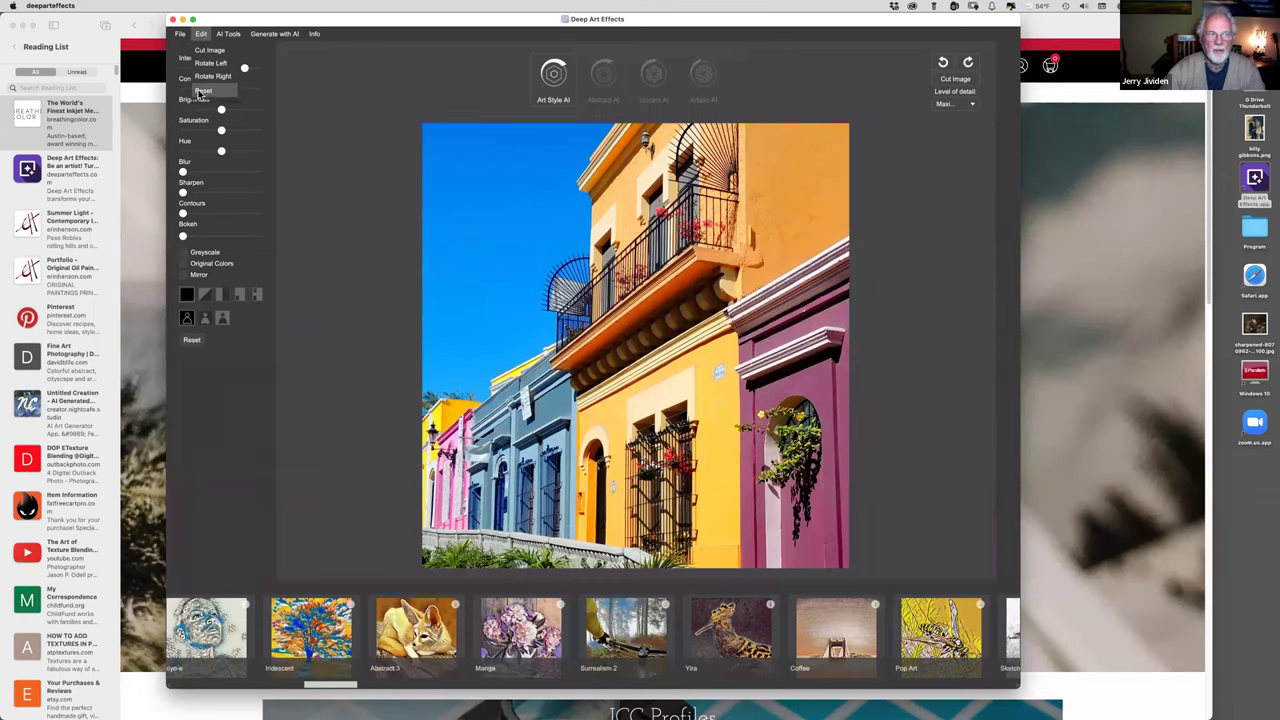
click(204, 92)
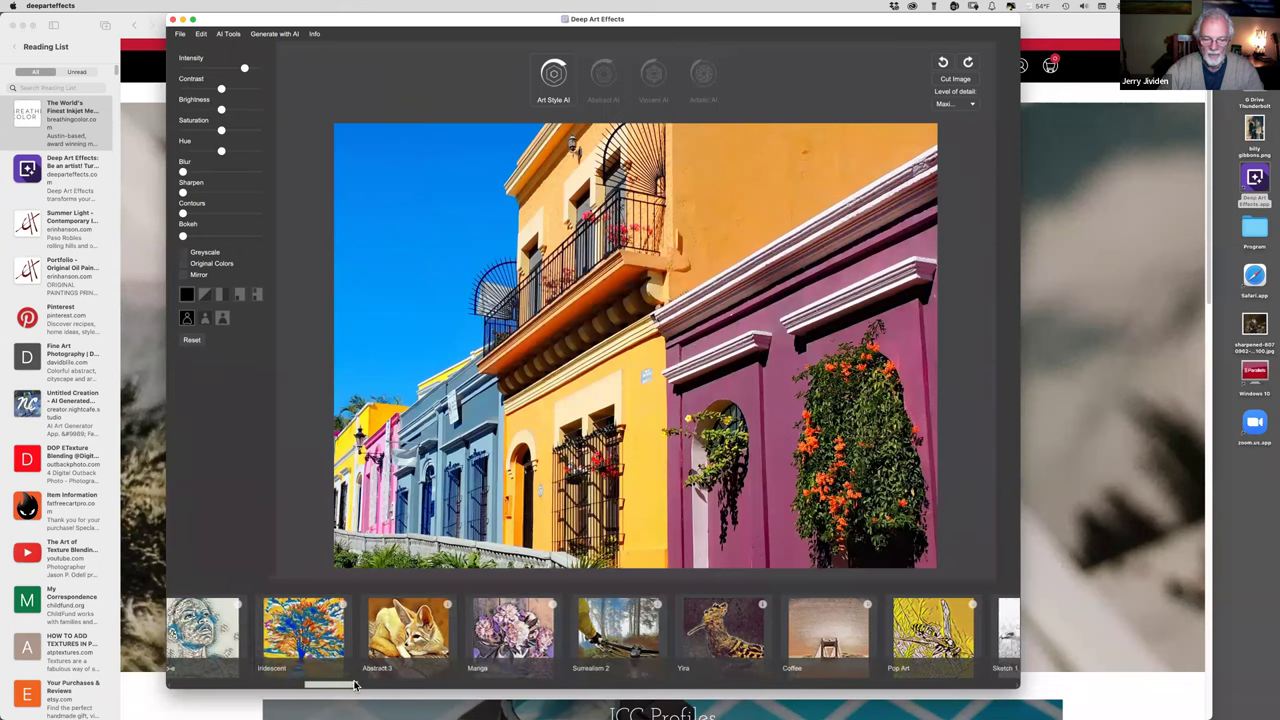
- Find and apply the Cubism style, and try it with original colors, leaving the option off
scroll(380, 683, right, 6)
drag(376, 685, 500, 692)
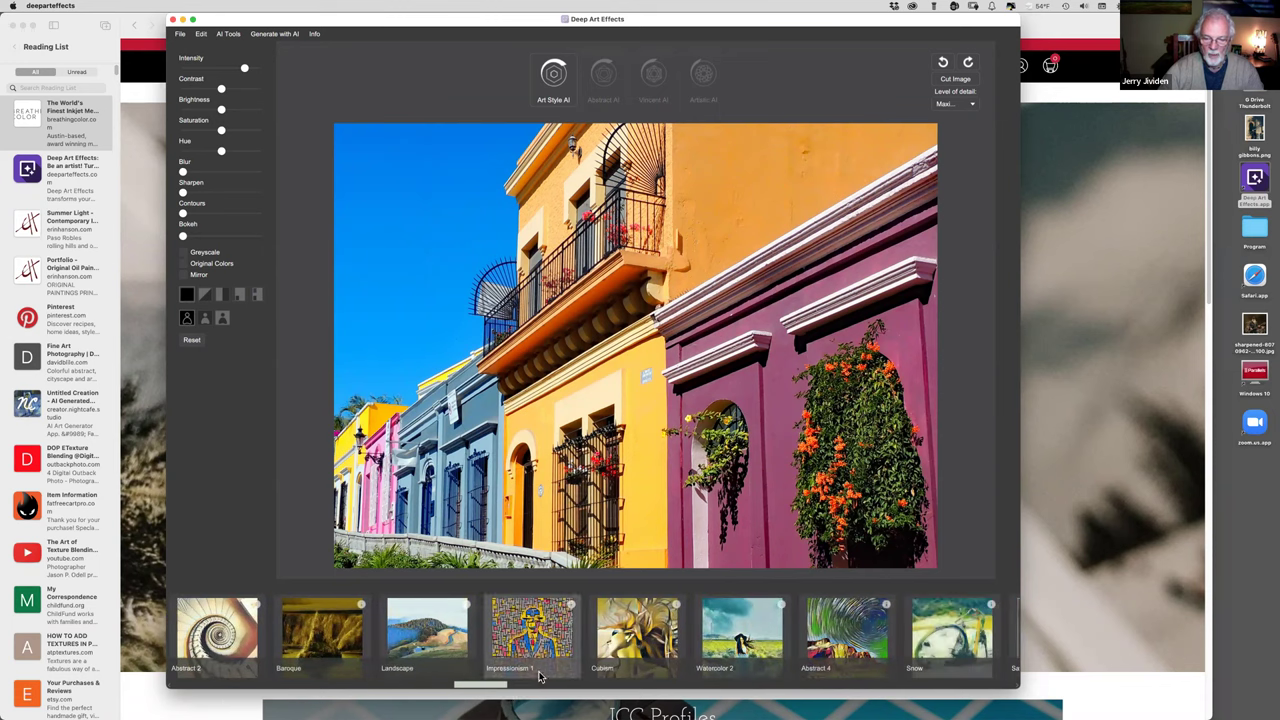
click(648, 640)
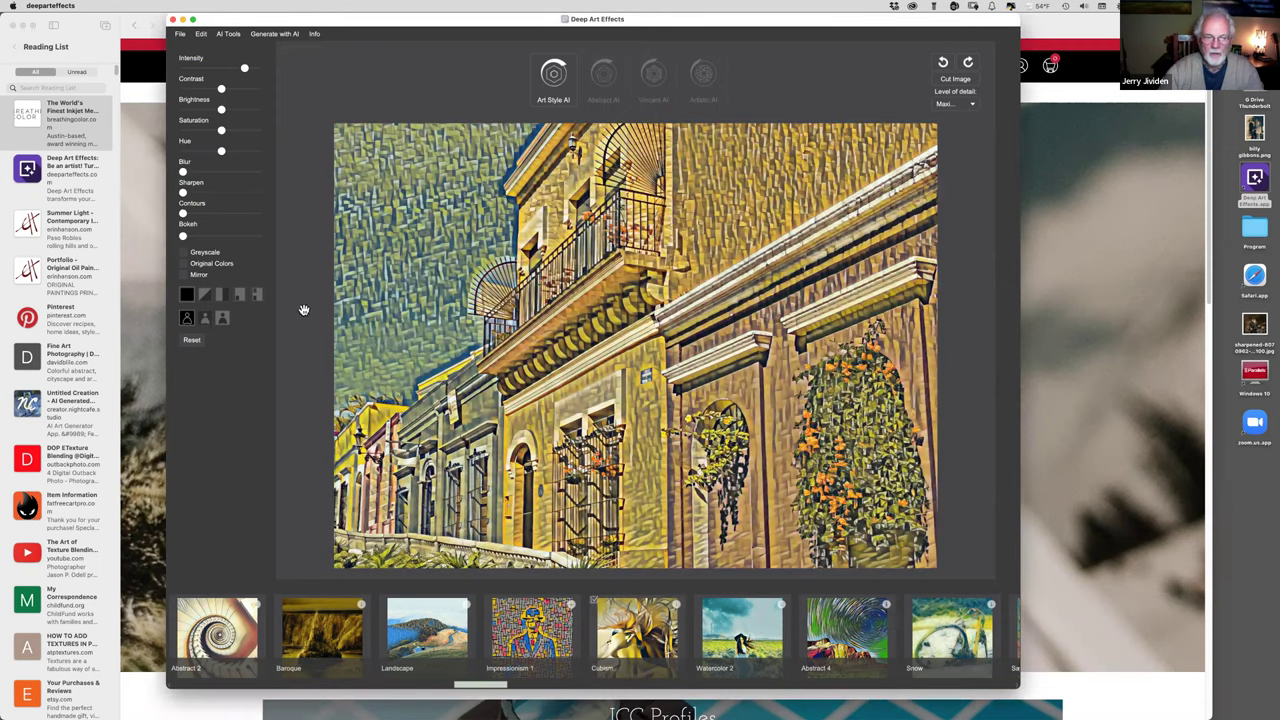
click(185, 265)
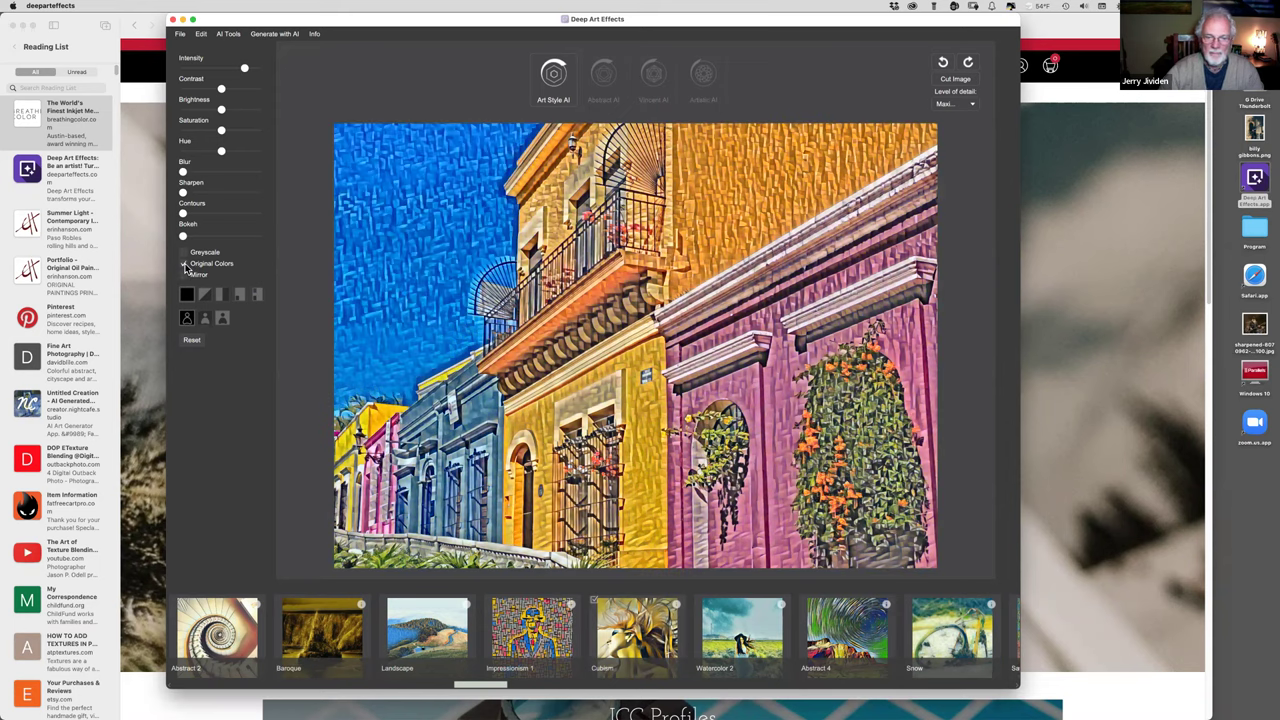
click(185, 265)
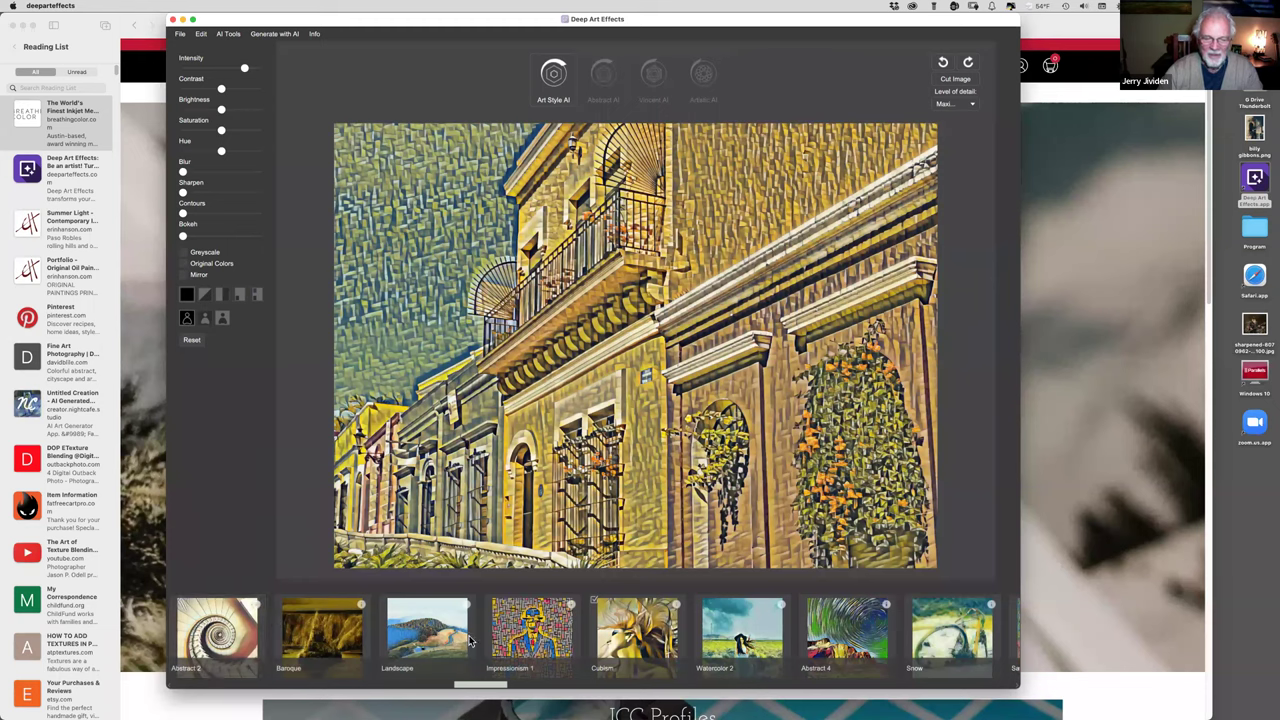
- Find the Zinaida style among the art styles and apply it to the photo
drag(478, 685, 549, 688)
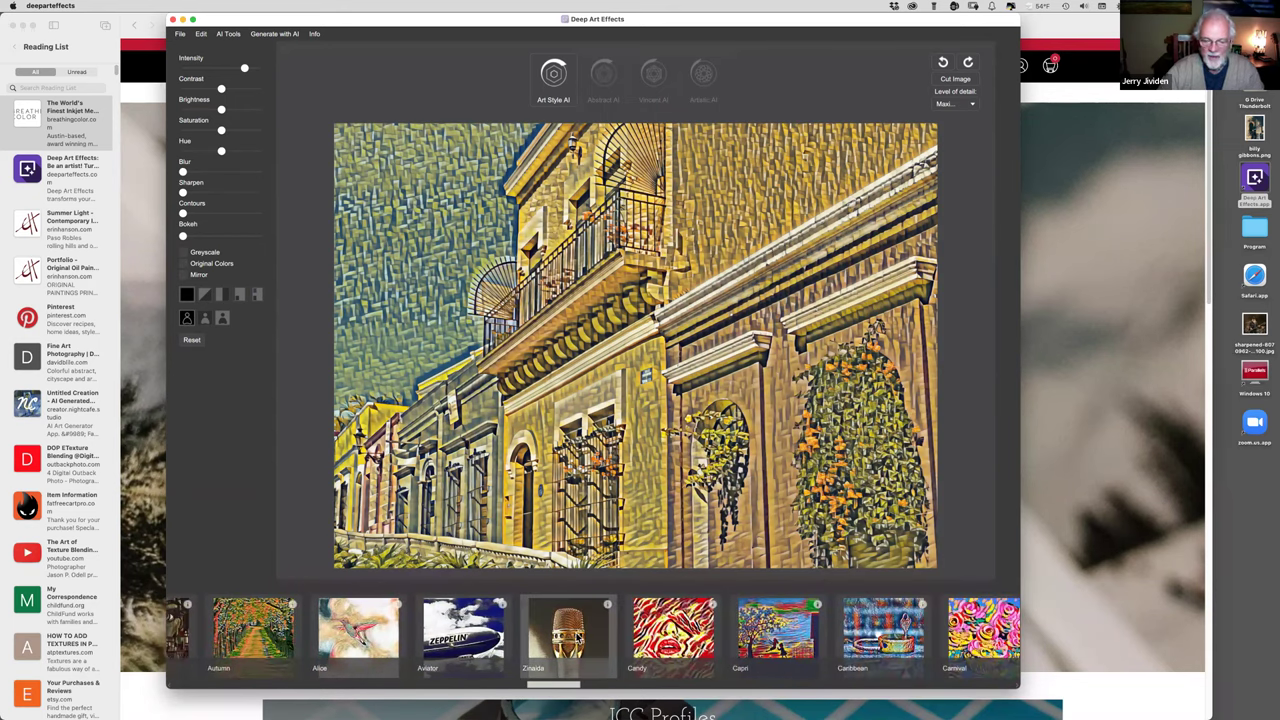
click(572, 637)
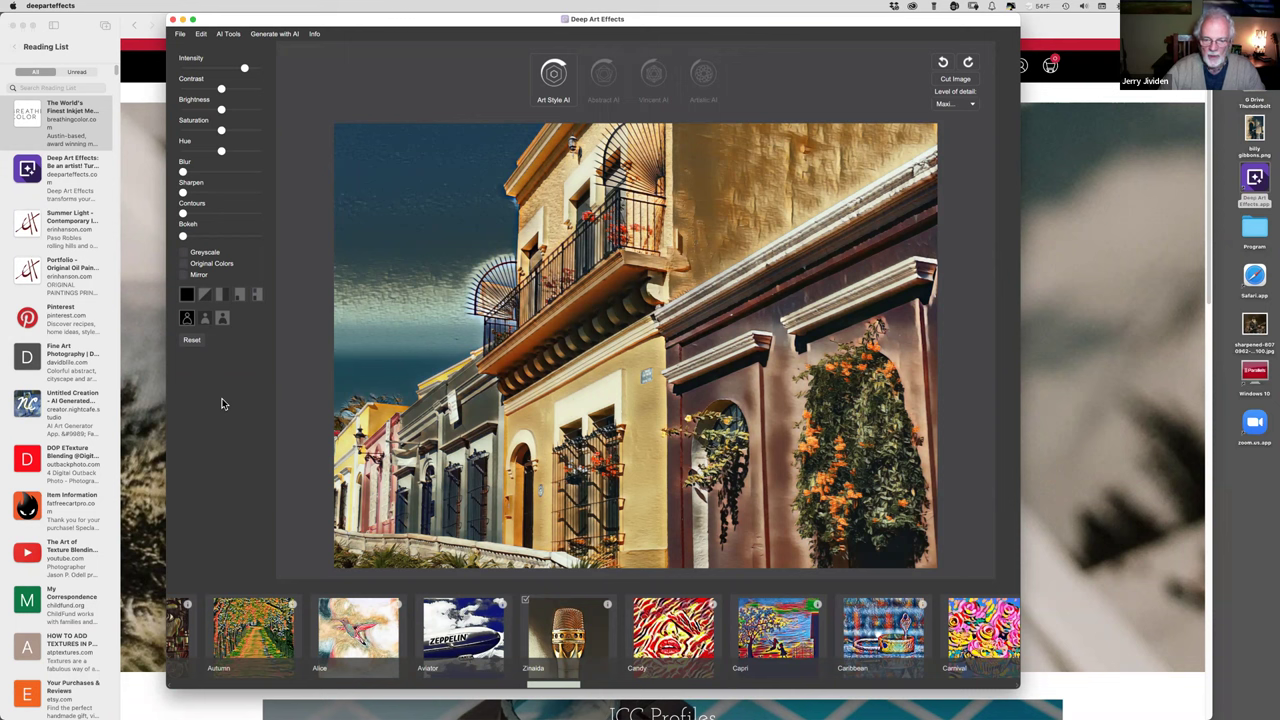
- Apply the Forelock style with original colors, slightly raising contrast and sharpening and slightly lowering brightness
drag(544, 688, 611, 688)
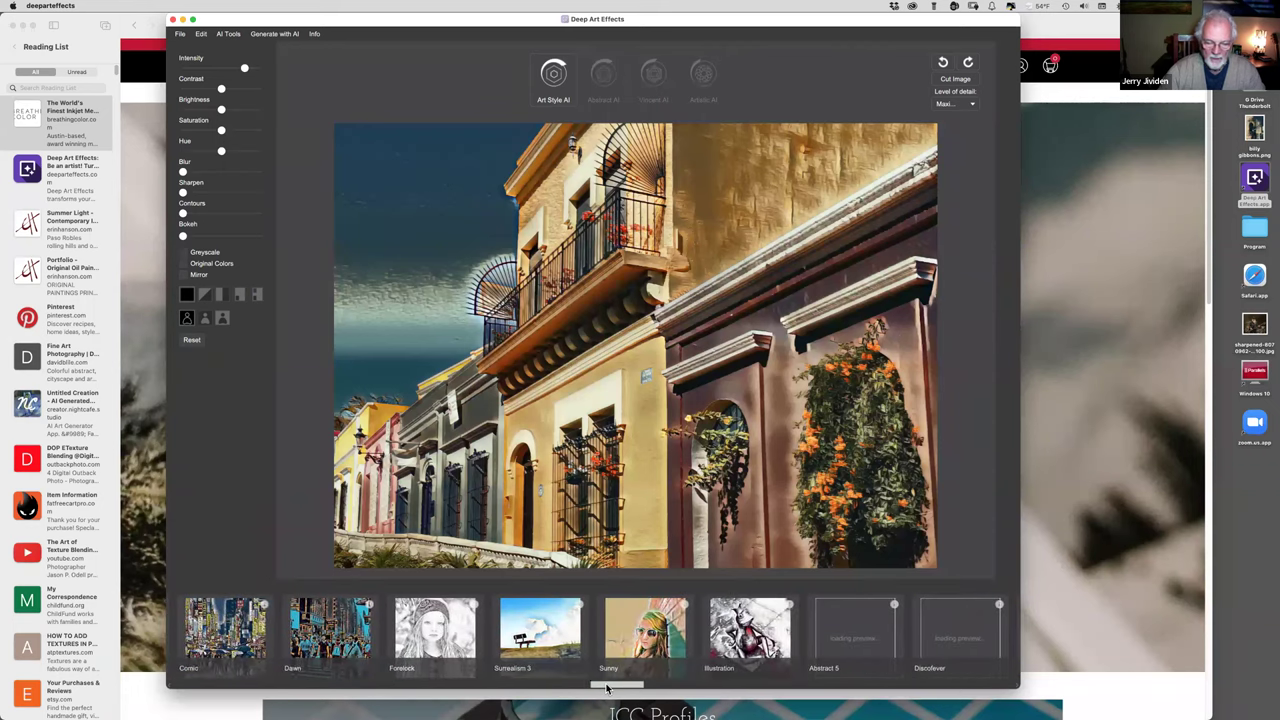
click(535, 630)
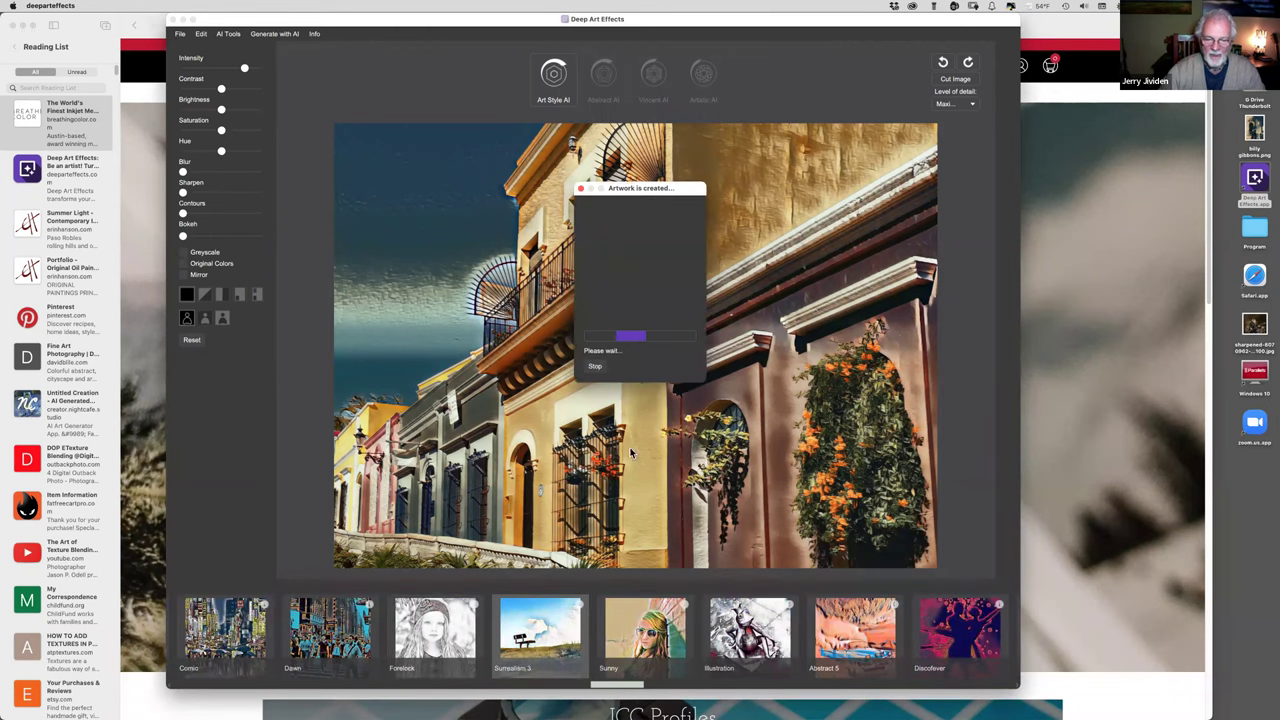
click(592, 366)
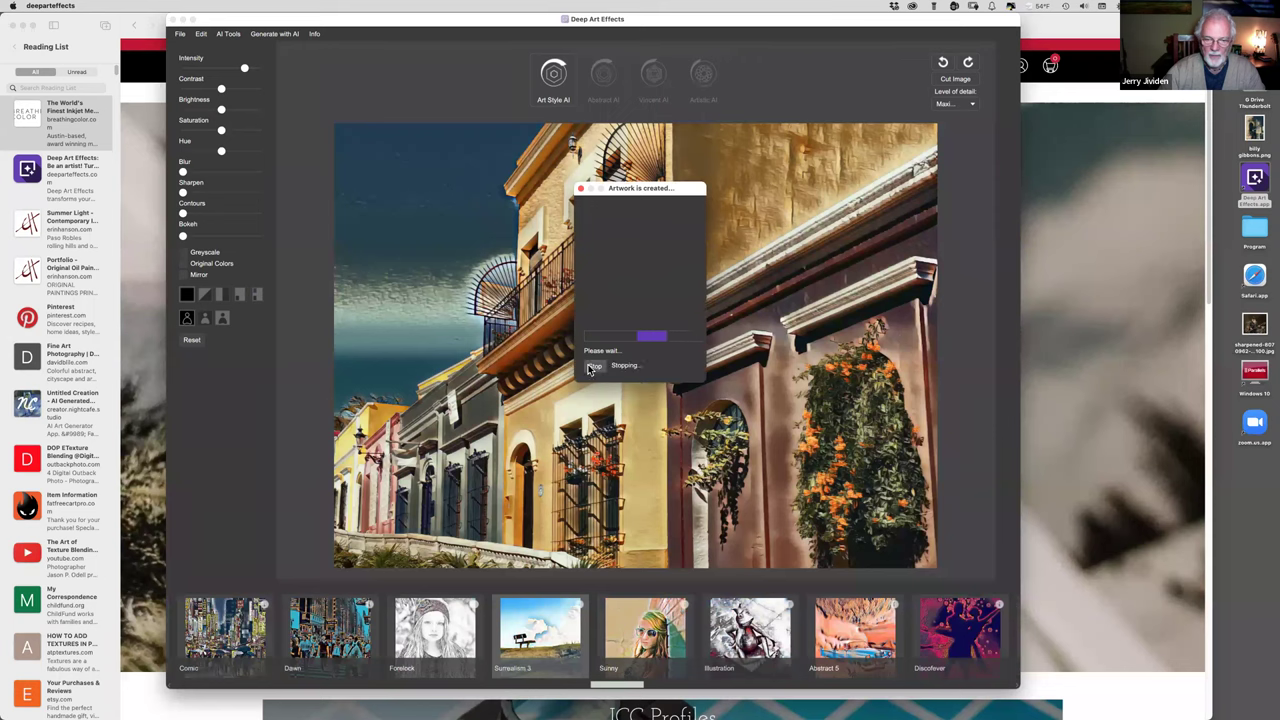
click(435, 627)
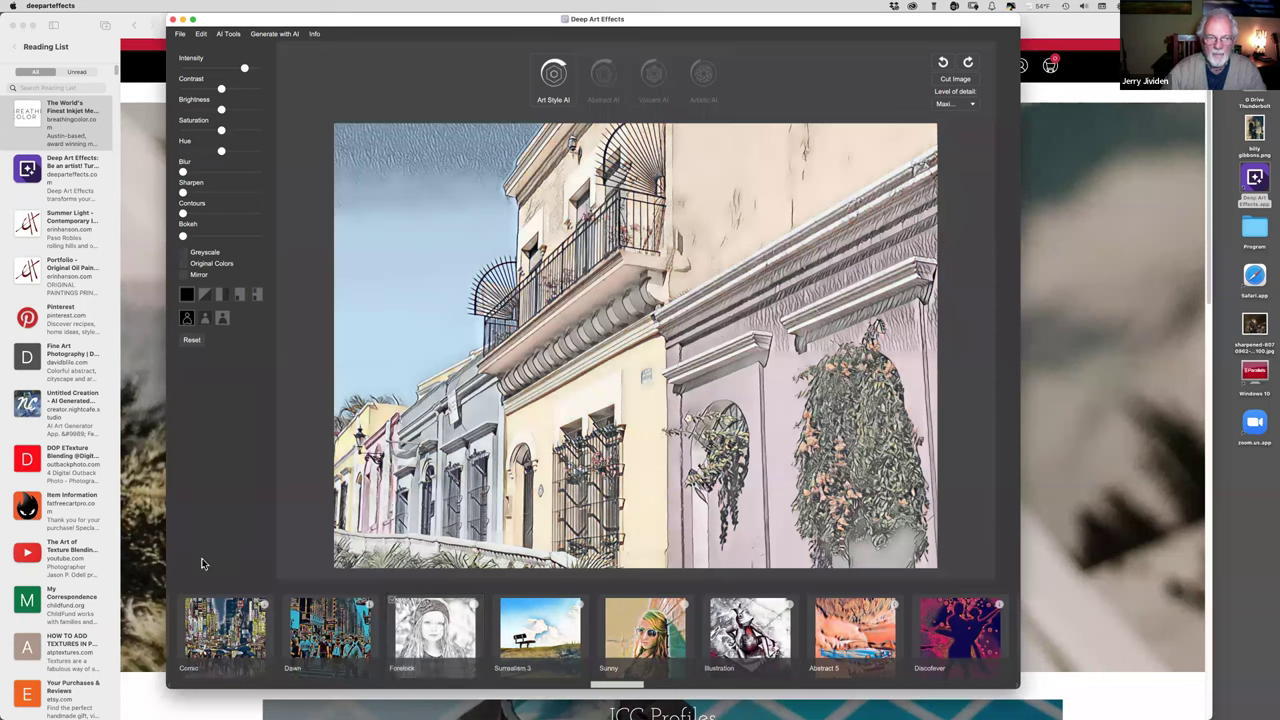
click(183, 264)
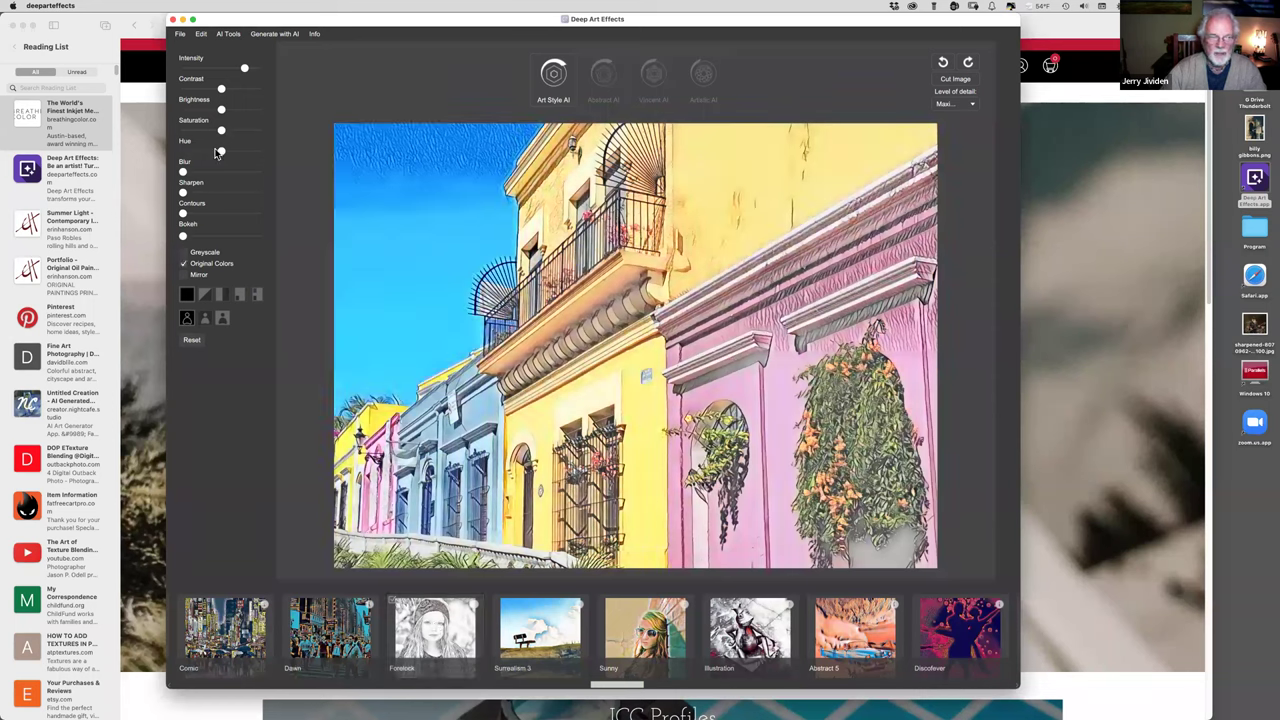
drag(216, 116, 226, 92)
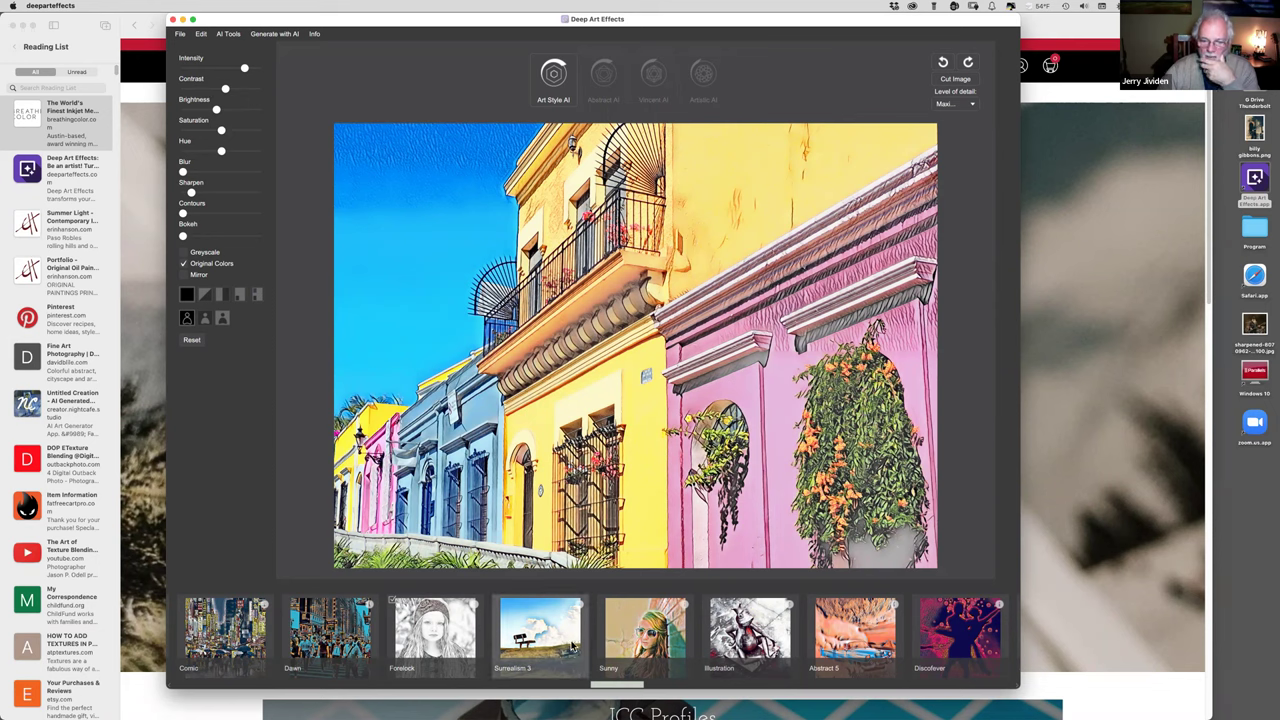
- Browse further through the art styles, apply Modern Art 4, and reset all adjustments and color options
scroll(620, 688, right, 1)
drag(632, 688, 701, 692)
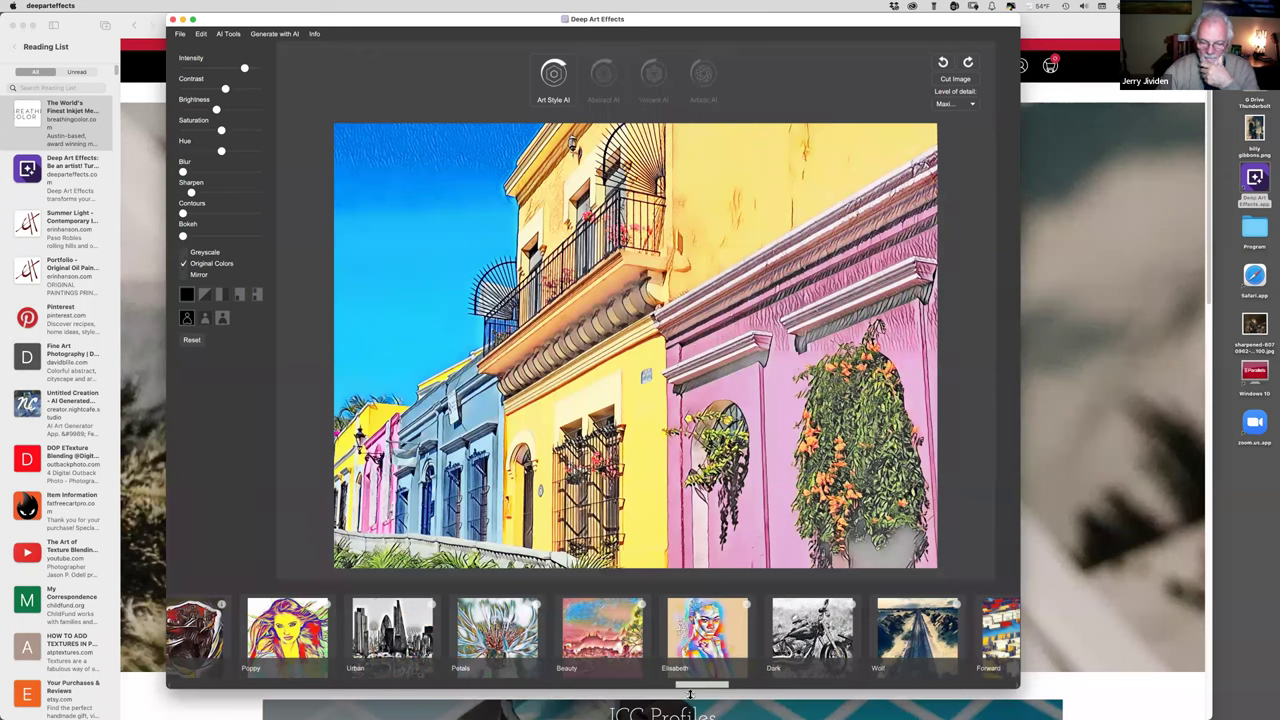
drag(688, 690, 706, 689)
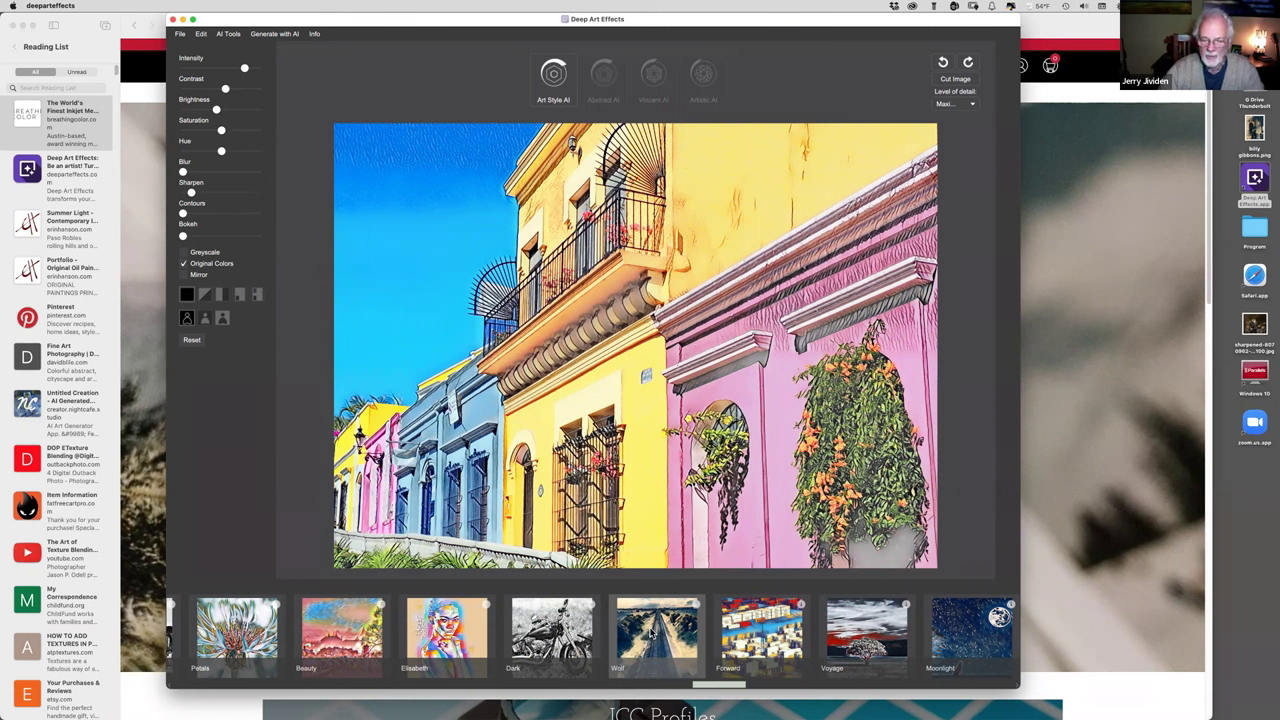
drag(709, 690, 763, 689)
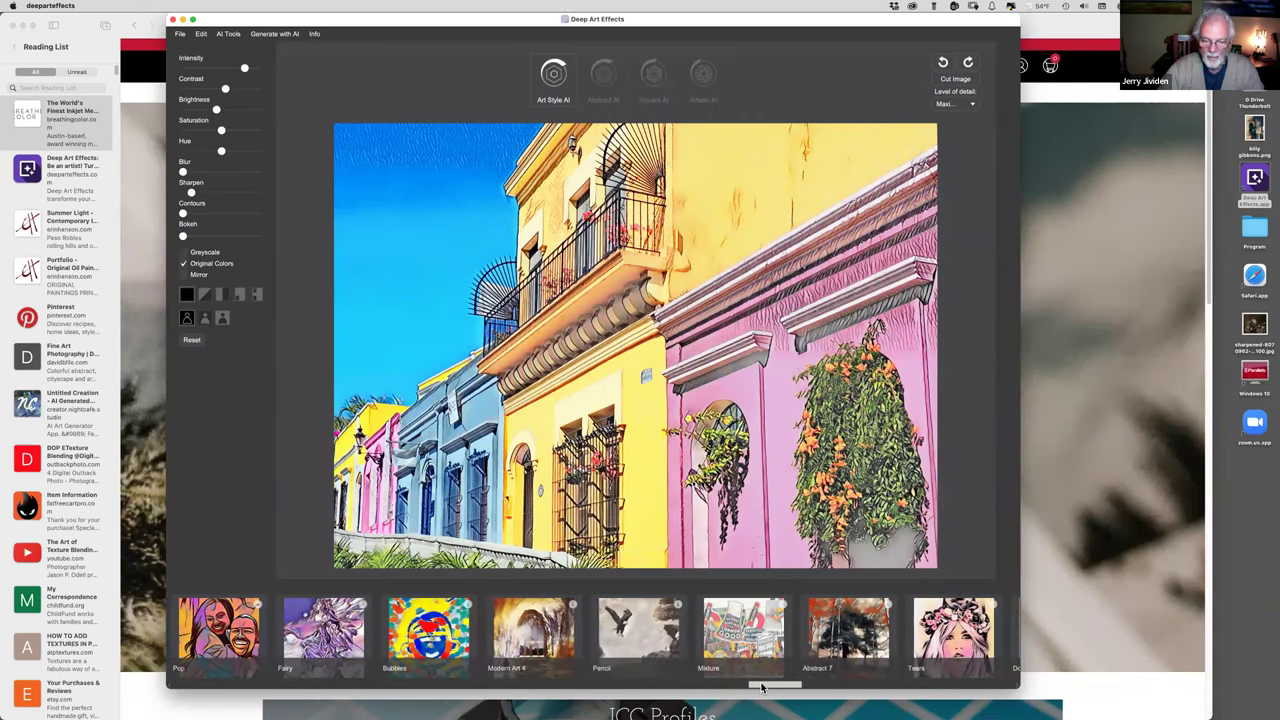
click(540, 642)
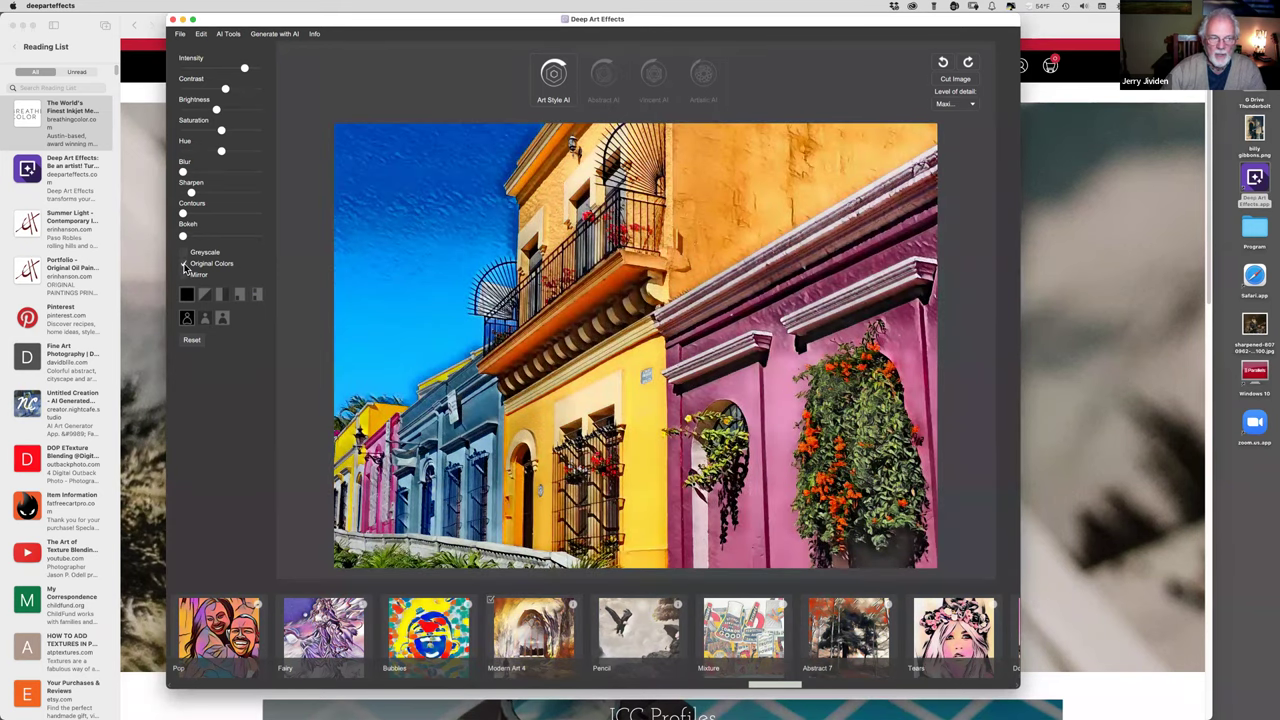
click(193, 341)
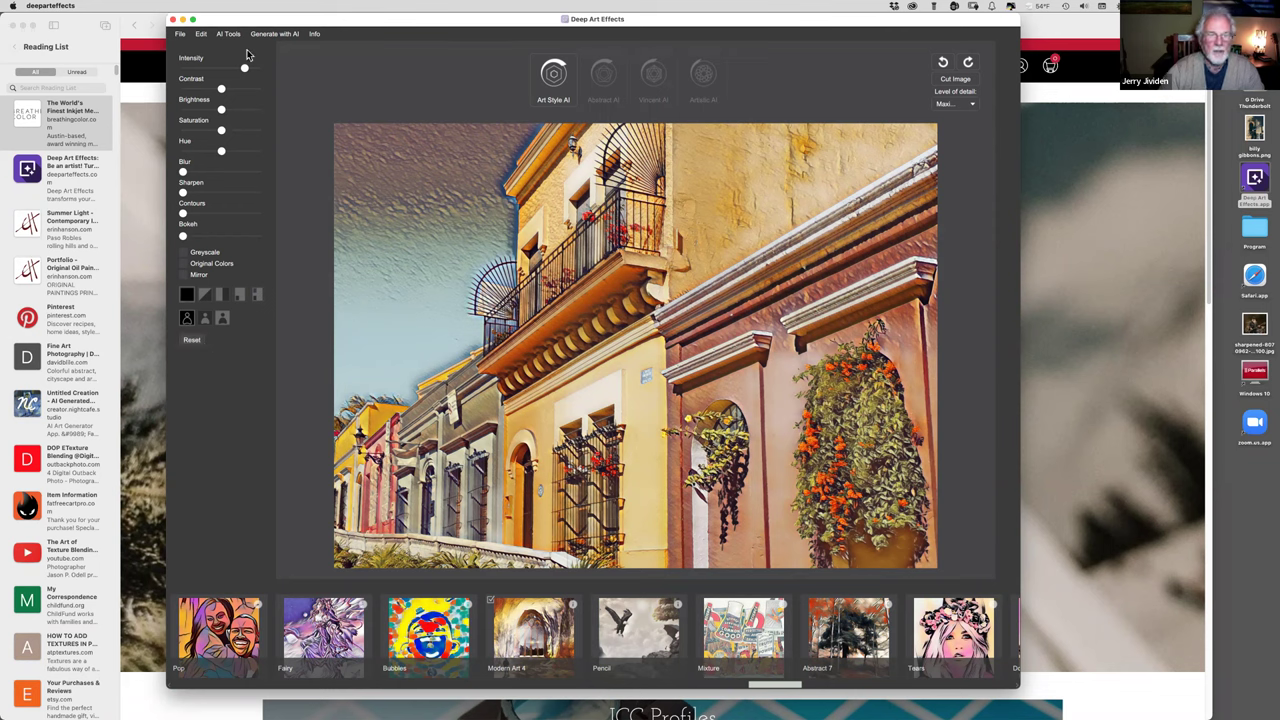
- Set the level of detail to High and reapply the Modern Art 4 style
click(955, 105)
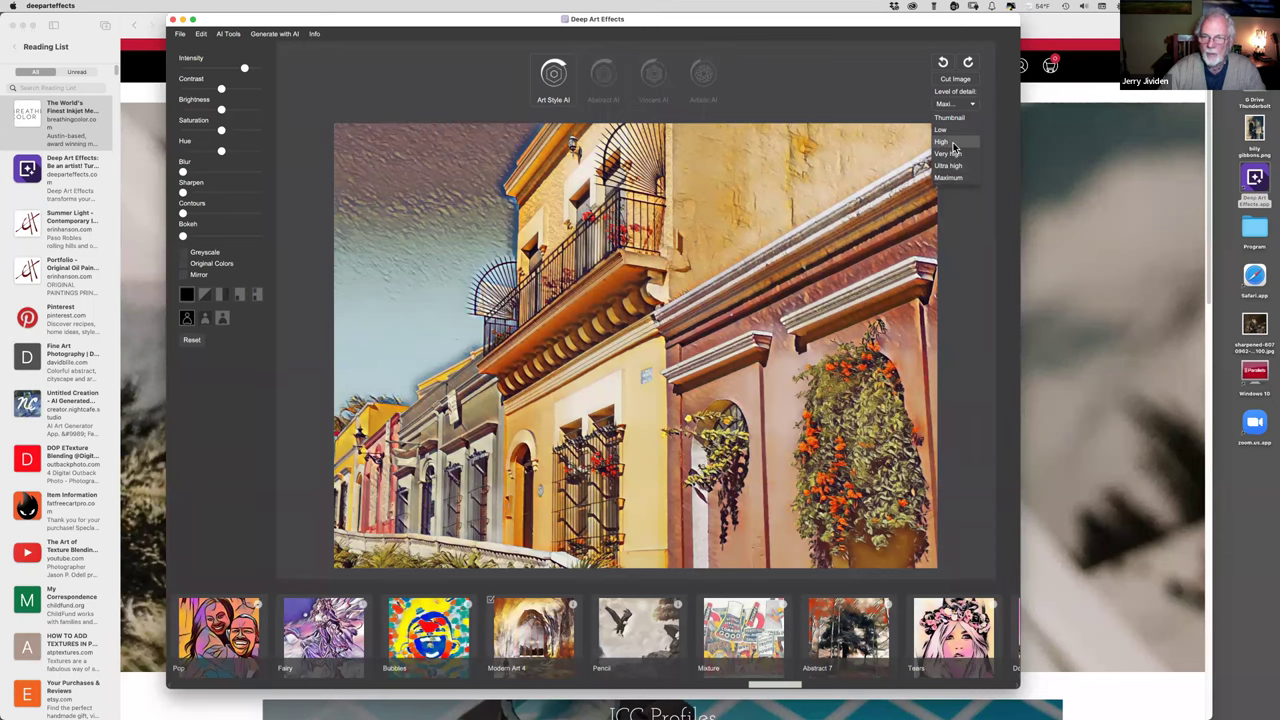
click(952, 143)
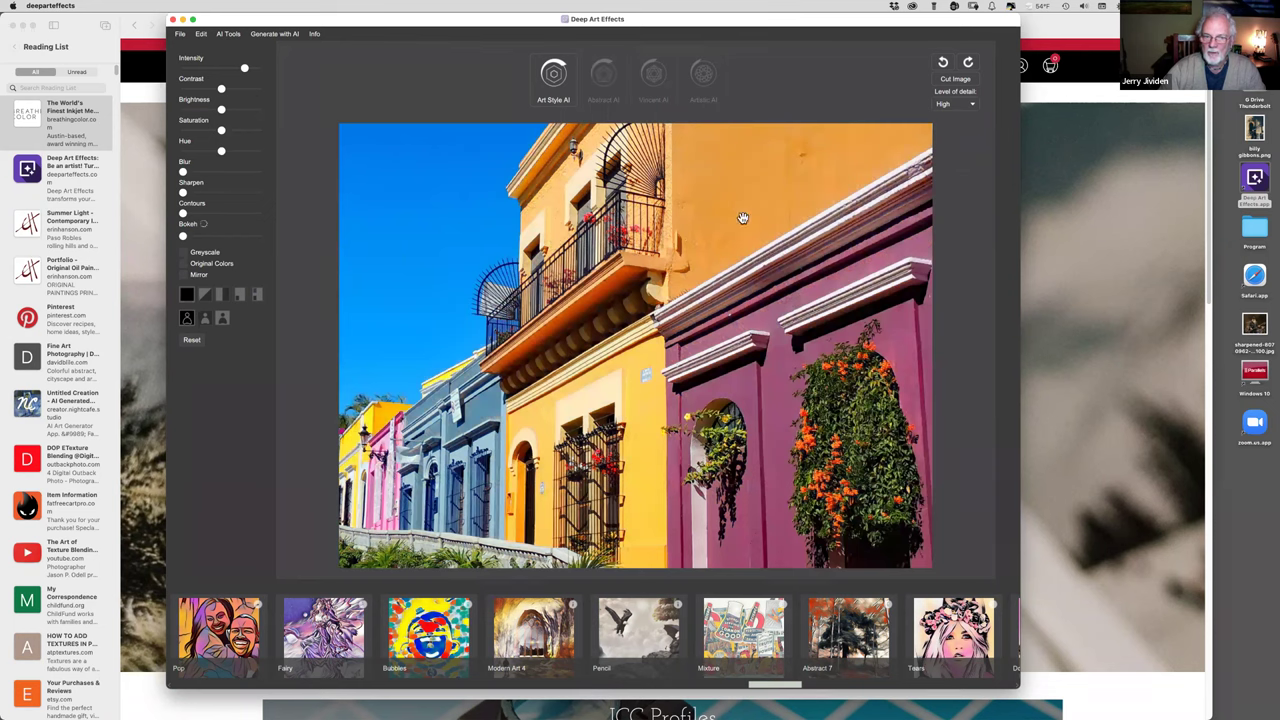
click(535, 637)
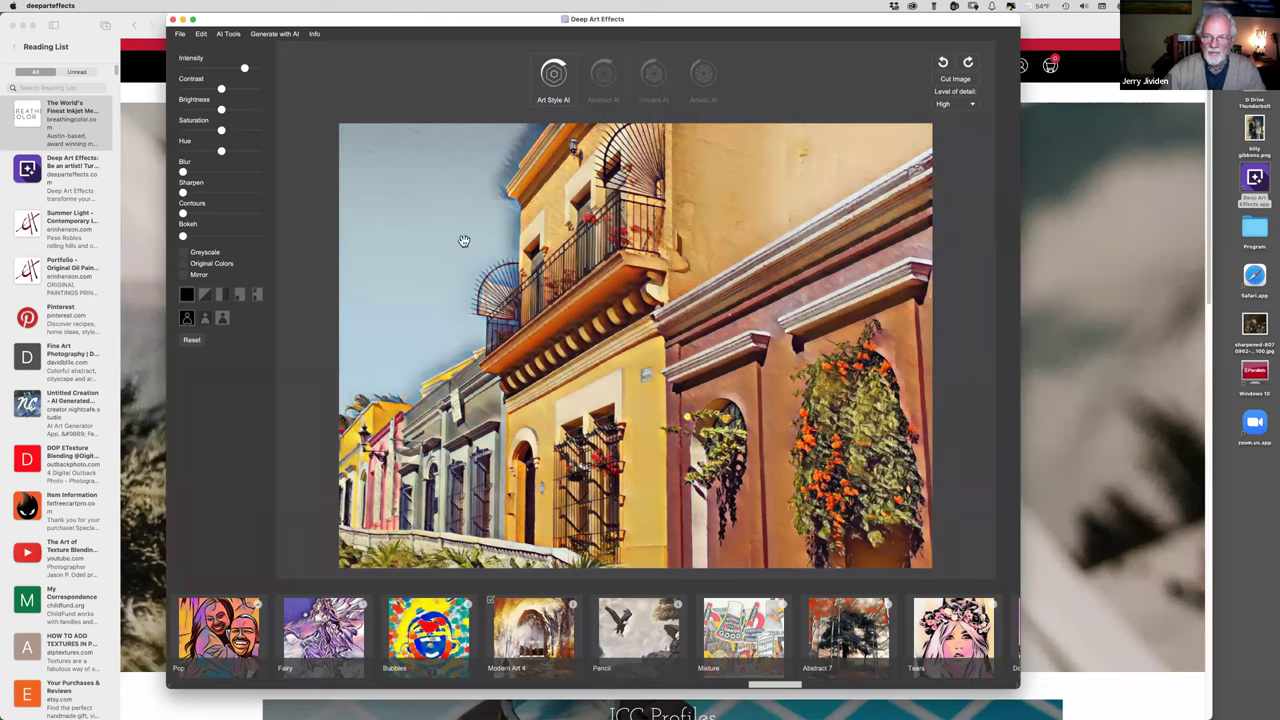
- Set the level of detail to maximum and reapply the Modern Art 4 style to the building photo
click(962, 104)
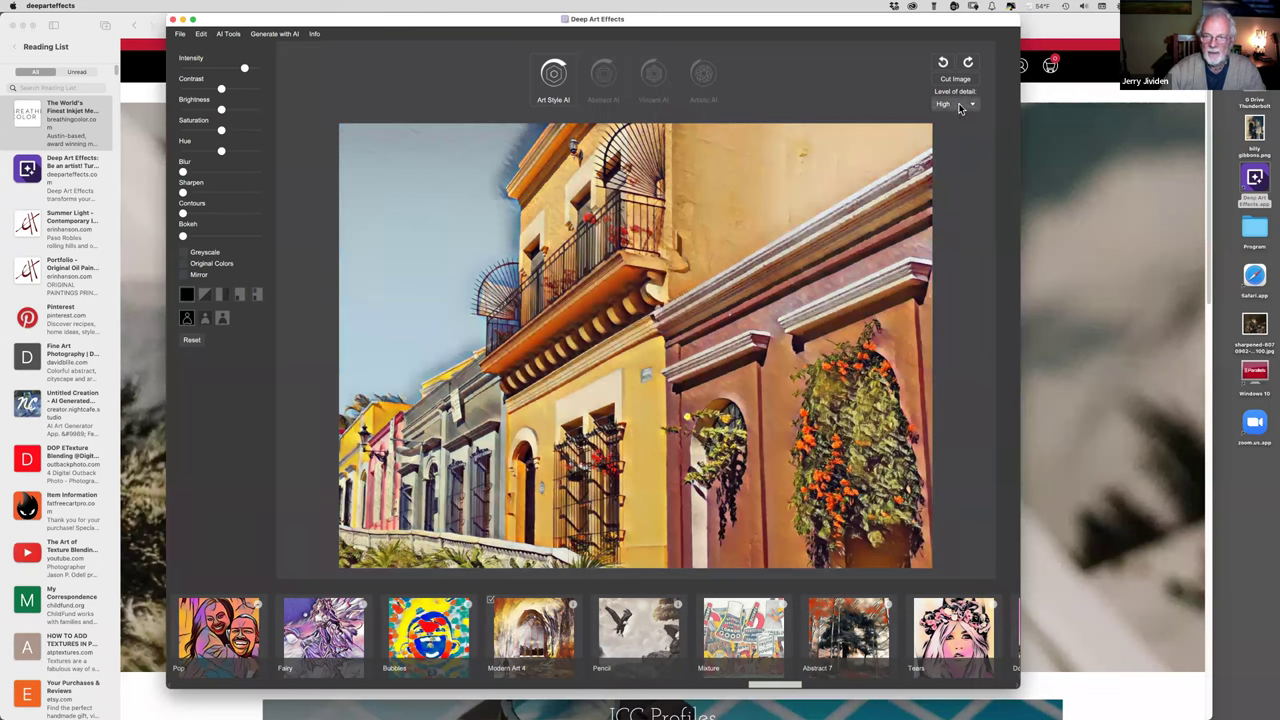
click(948, 179)
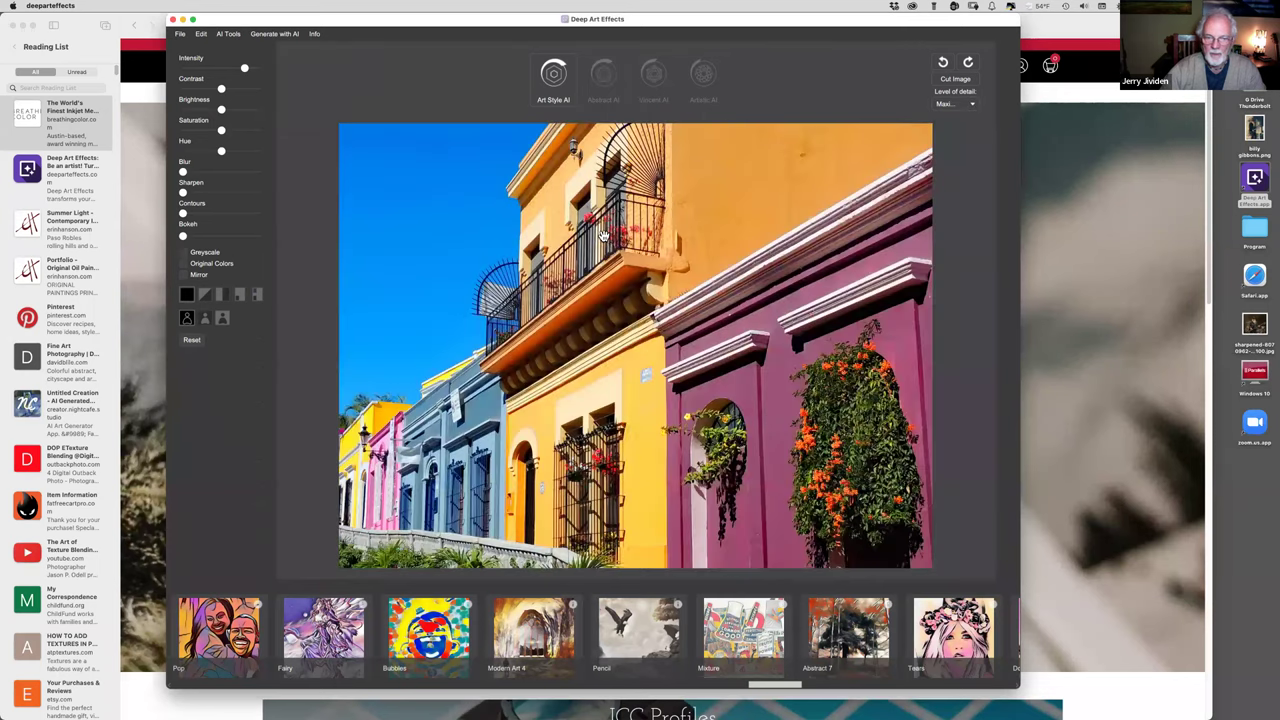
click(551, 648)
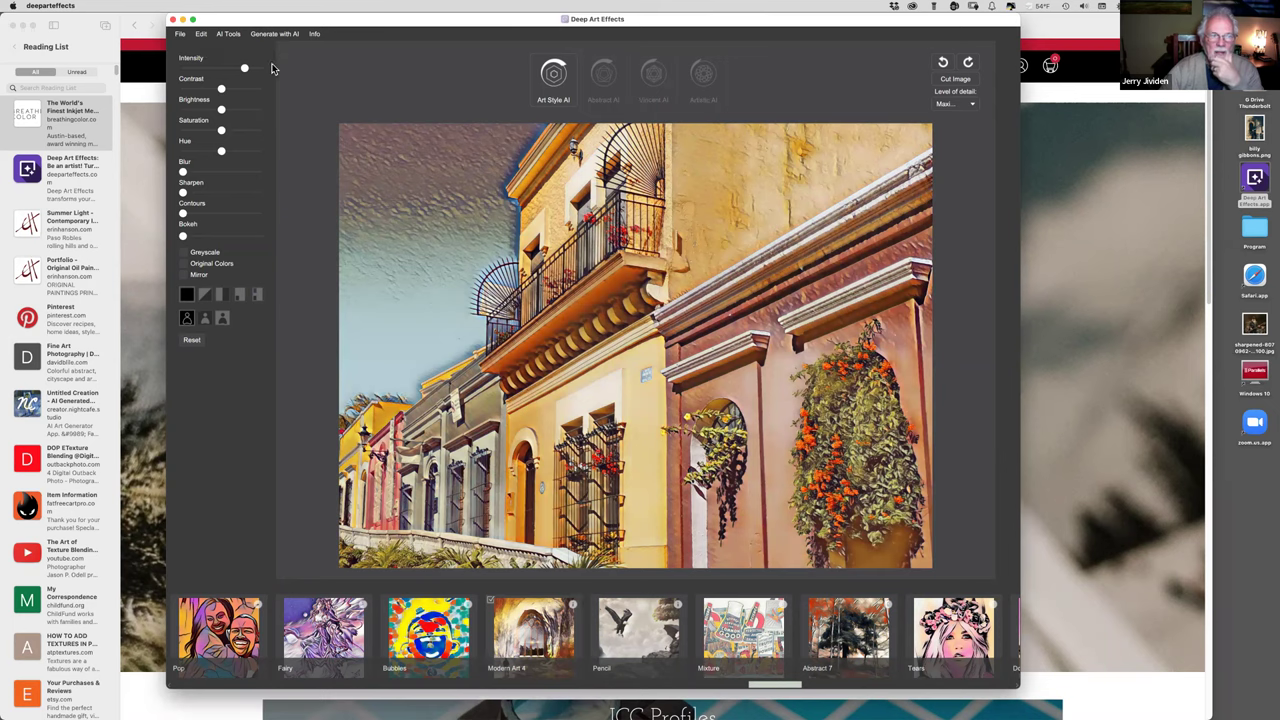
- Open the forest road photo from the CCCC Photos folder and apply the Modern Art 4 style to it
click(181, 35)
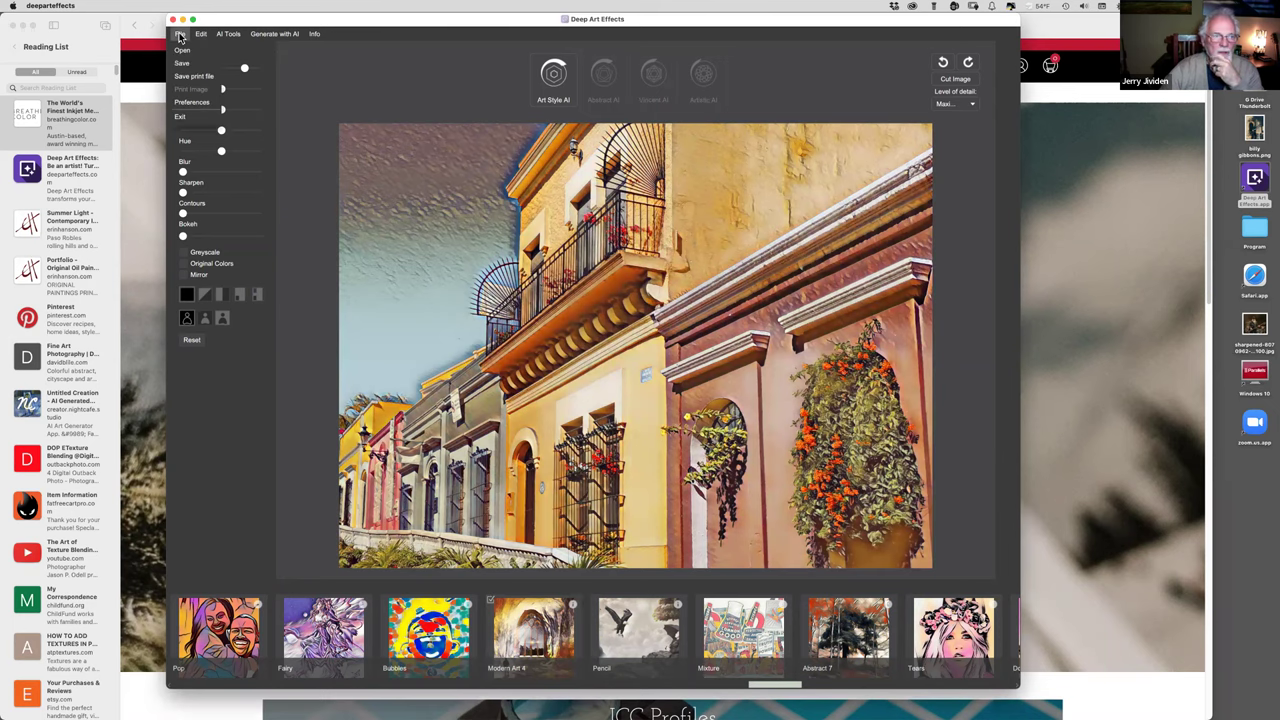
click(181, 51)
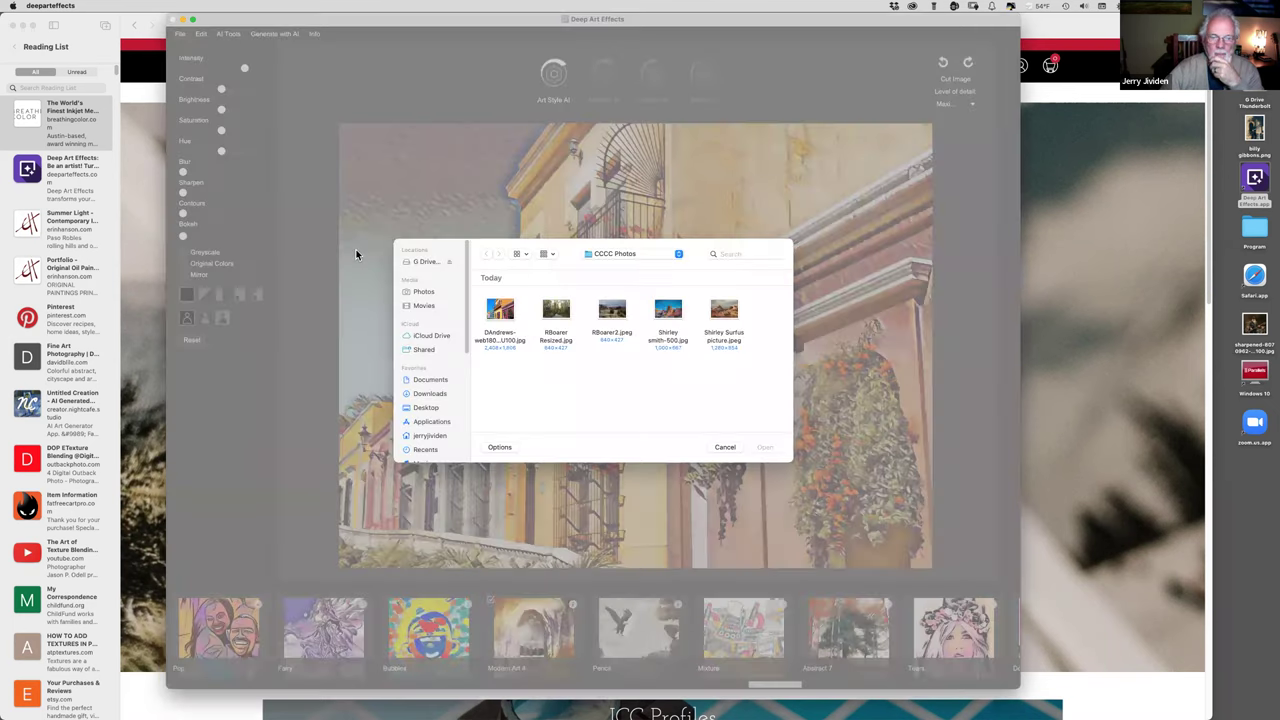
double_click(556, 312)
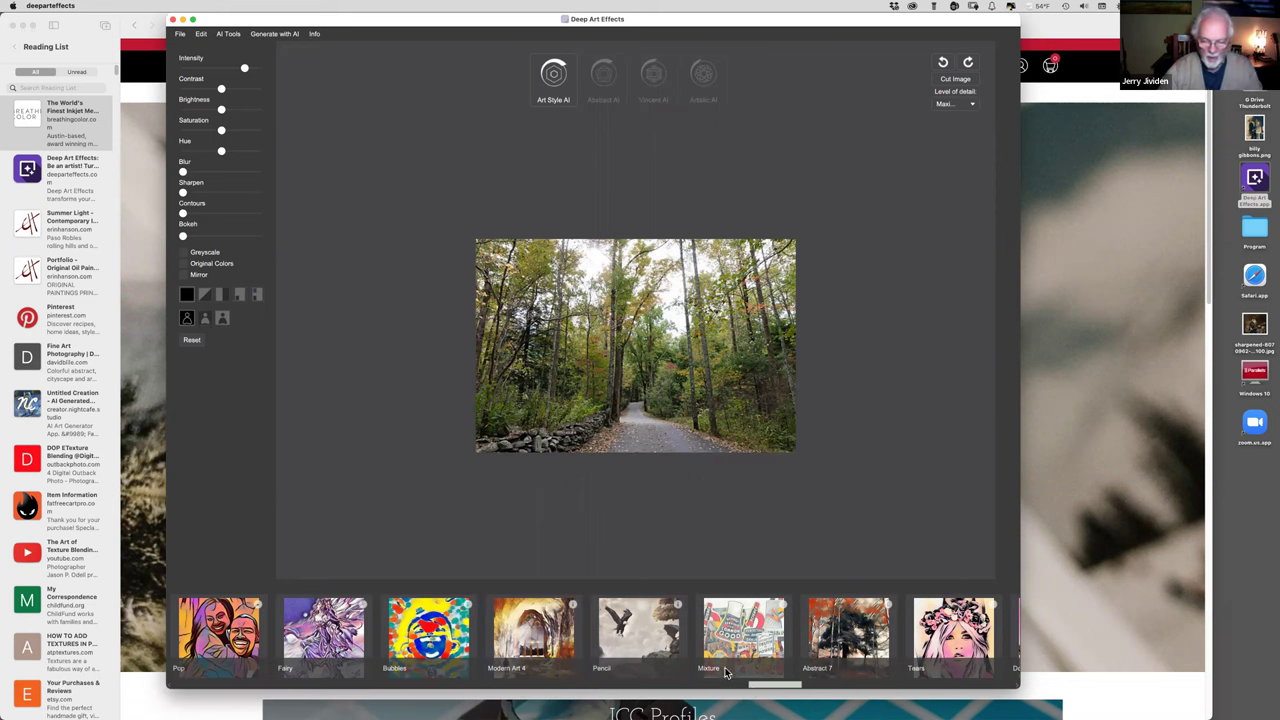
mouse_move(764, 686)
mouse_down()
mouse_move(852, 688)
mouse_move(752, 686)
mouse_up()
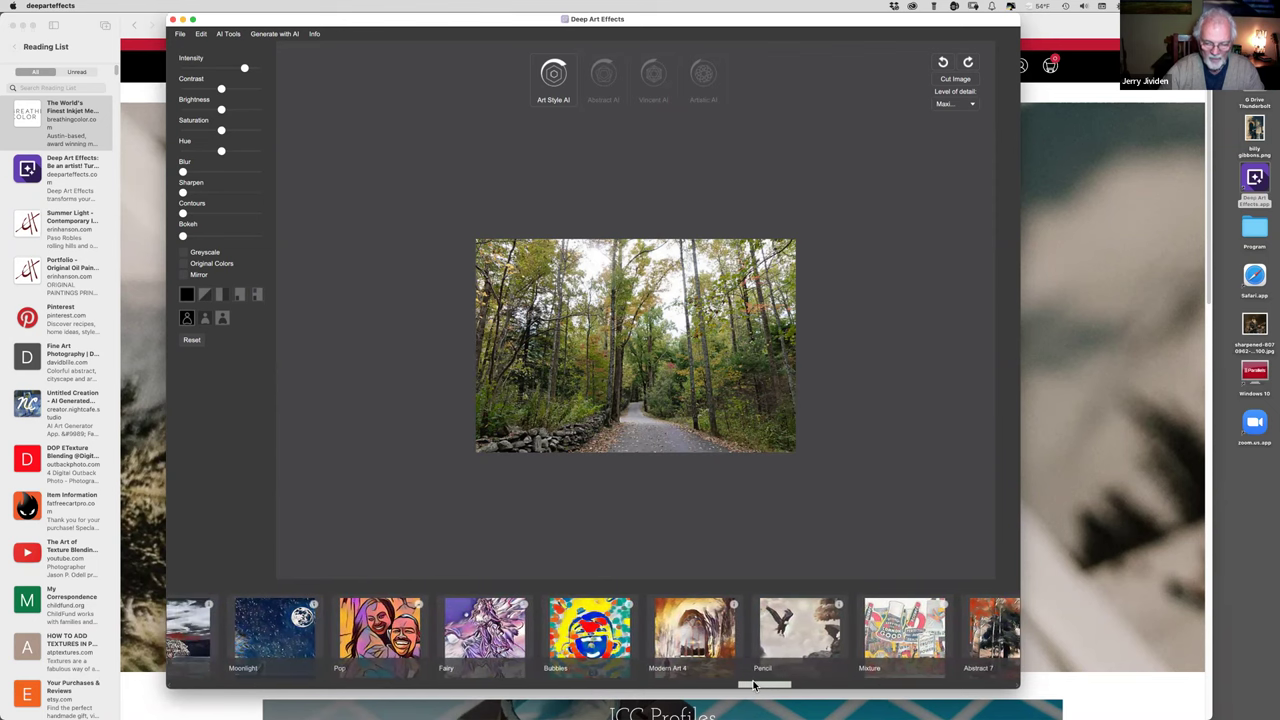
click(703, 640)
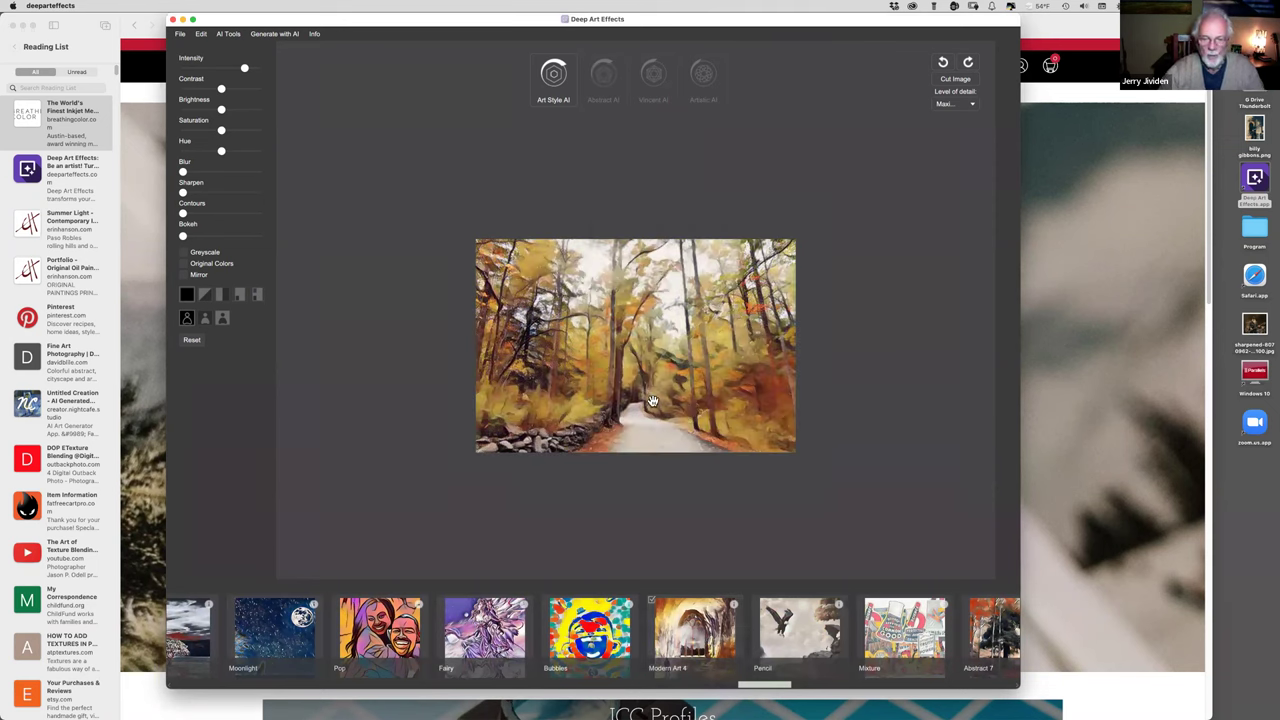
- Save the stylized forest artwork to the Desktop as forest.png
click(180, 35)
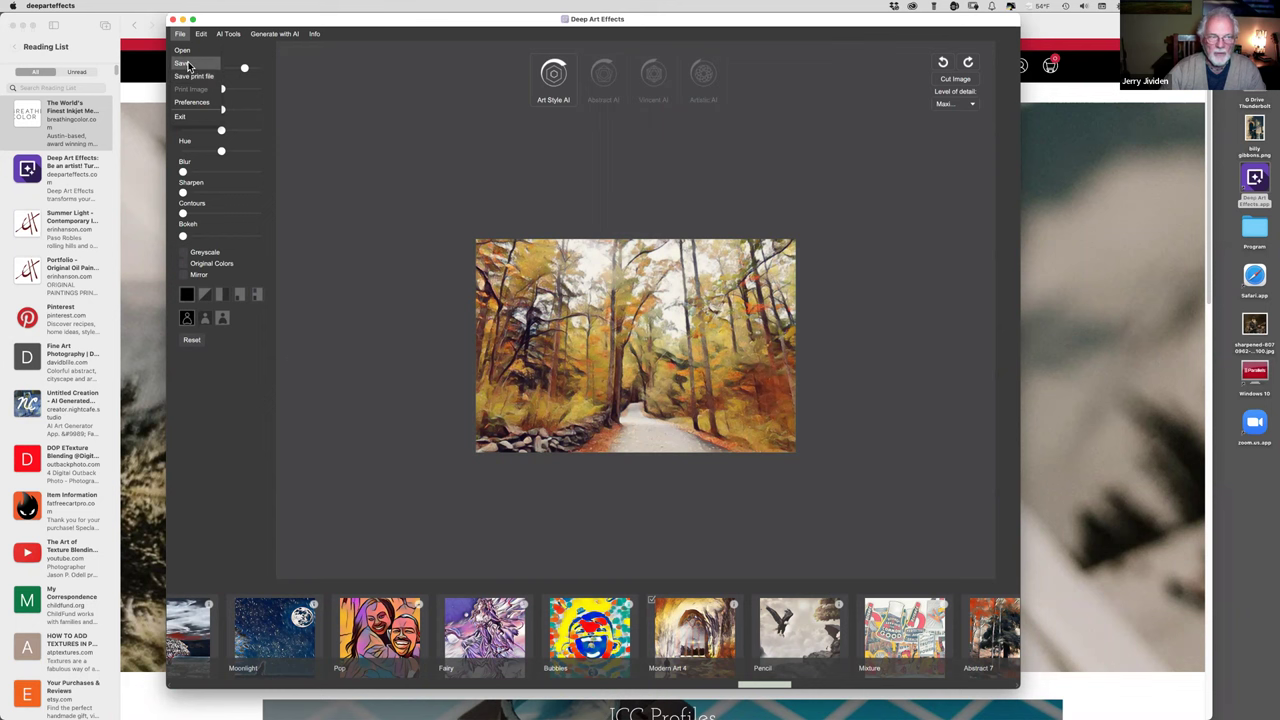
click(185, 63)
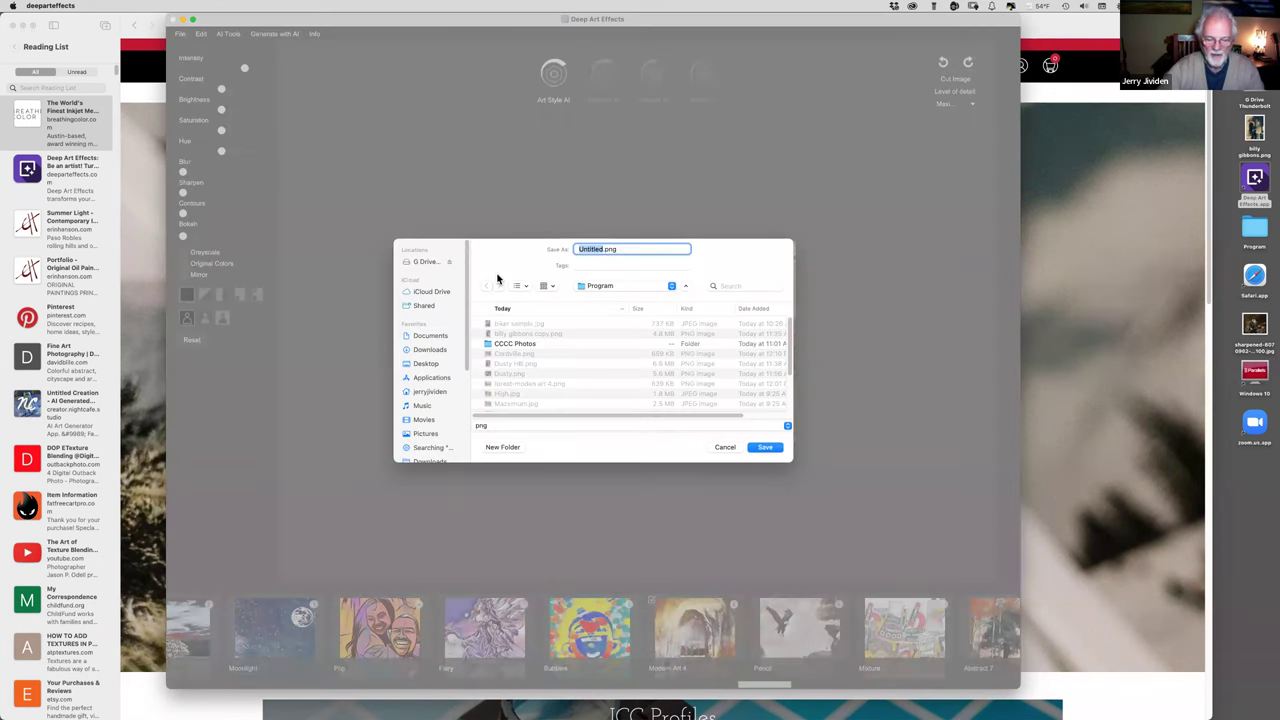
text(forest)
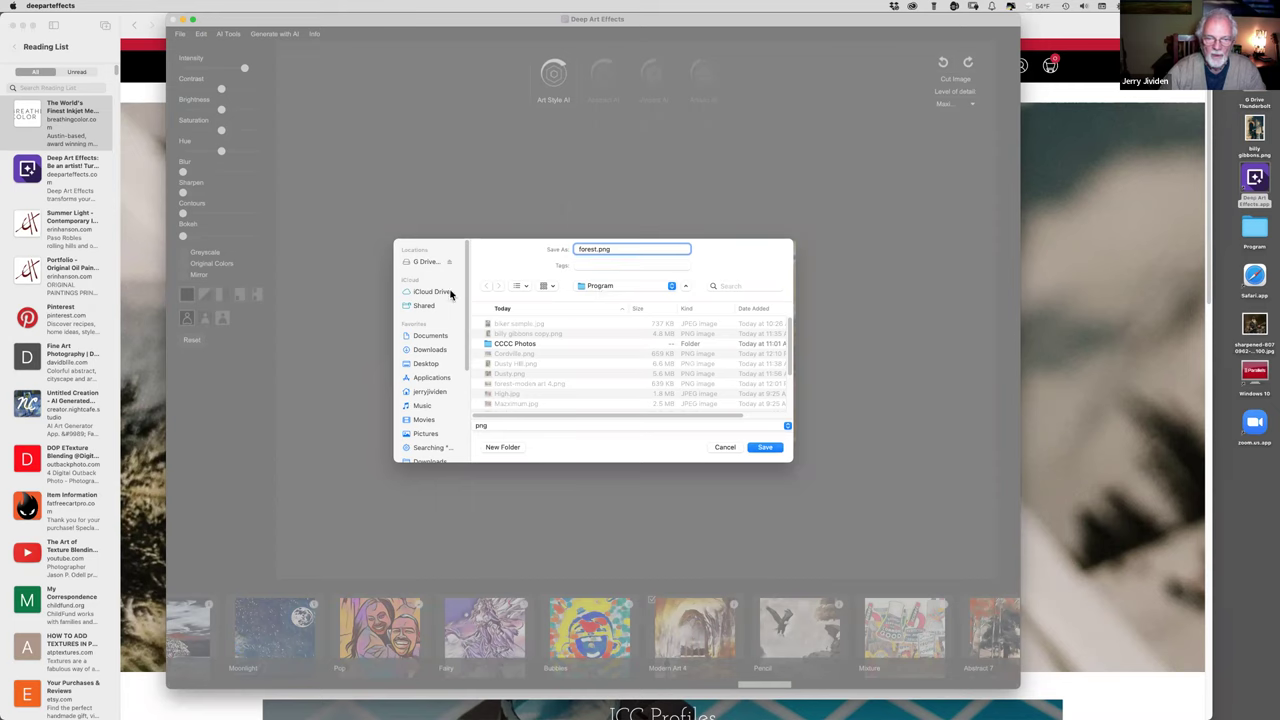
click(426, 364)
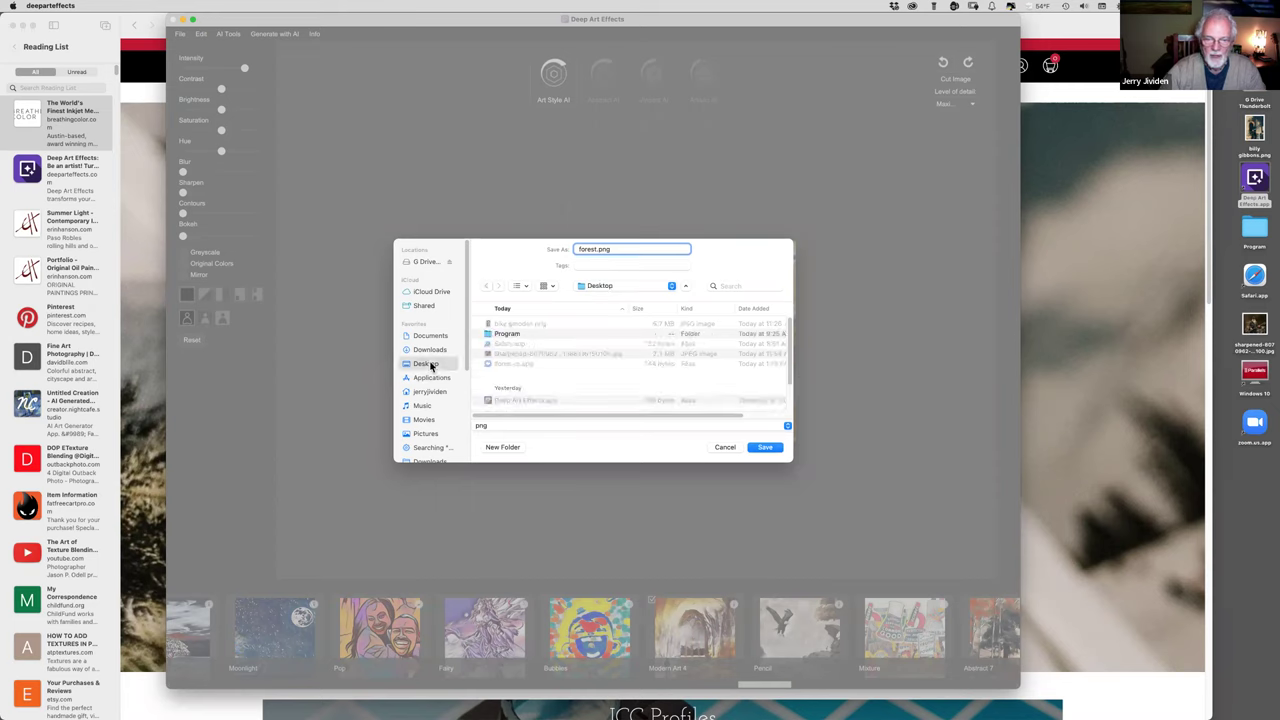
click(772, 450)
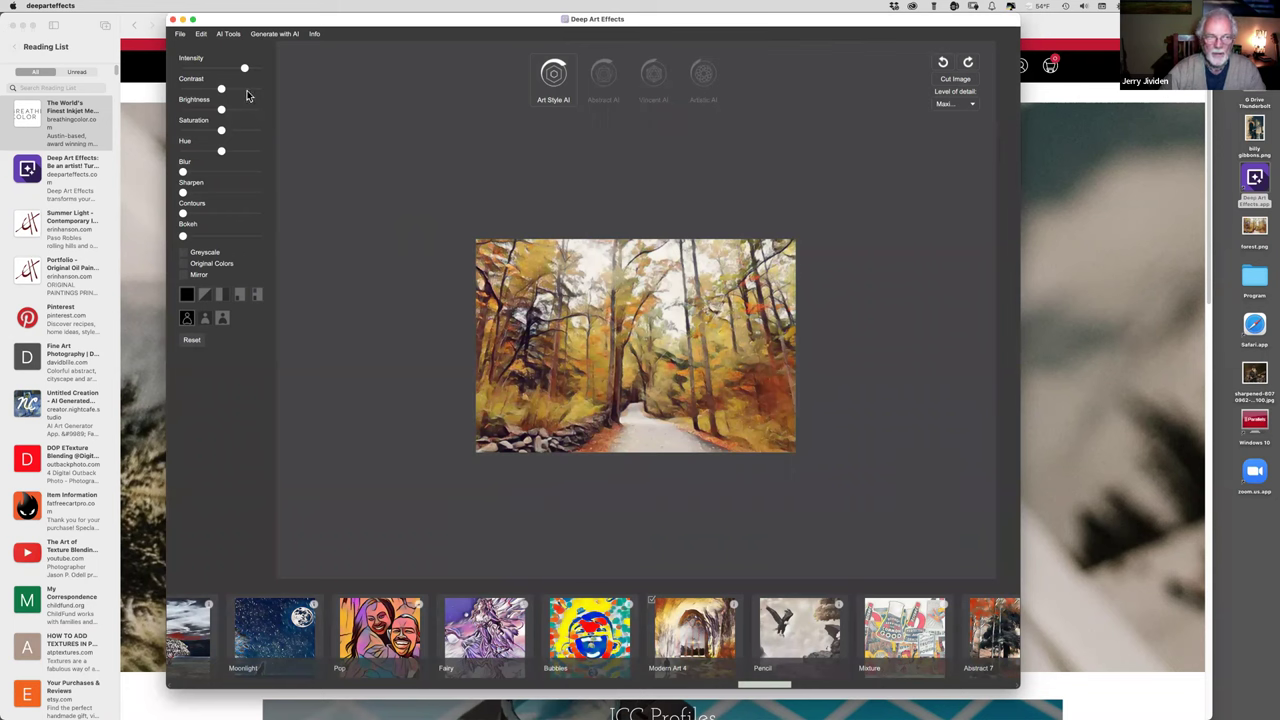
- Open the desert landscape photo from the CCCC Photos folder and apply the Cordeville style to it
click(181, 35)
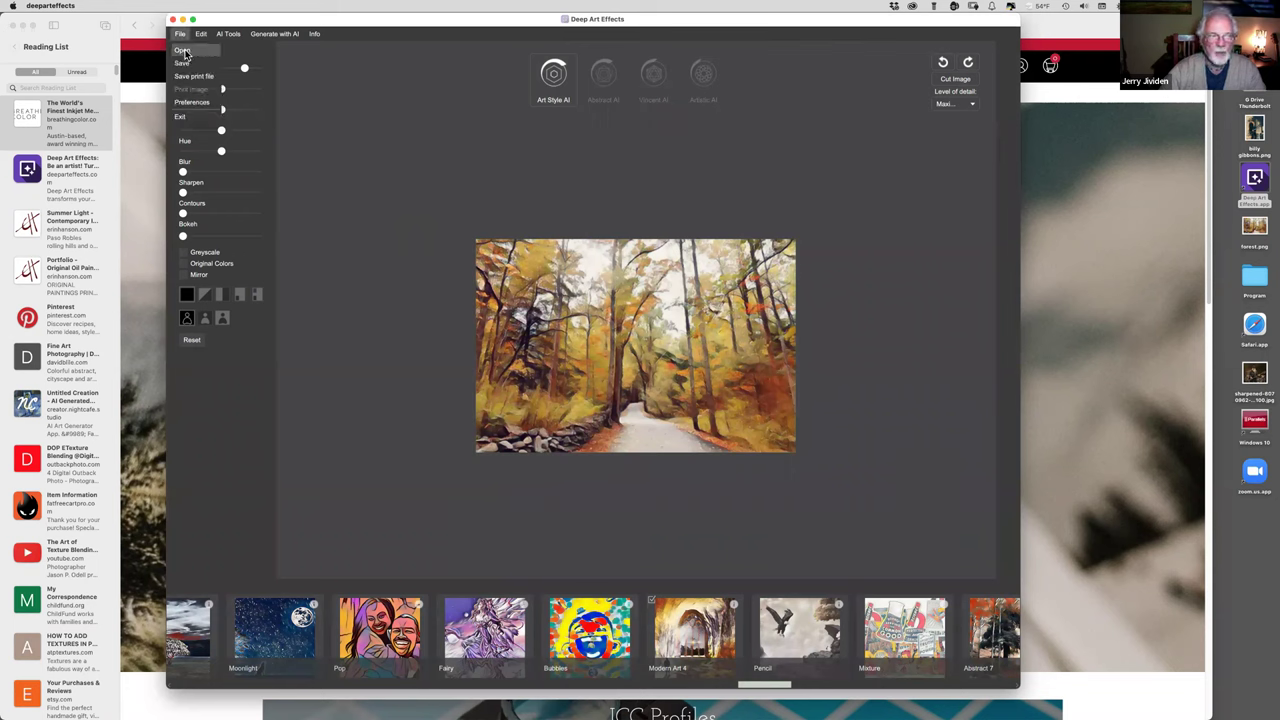
click(184, 53)
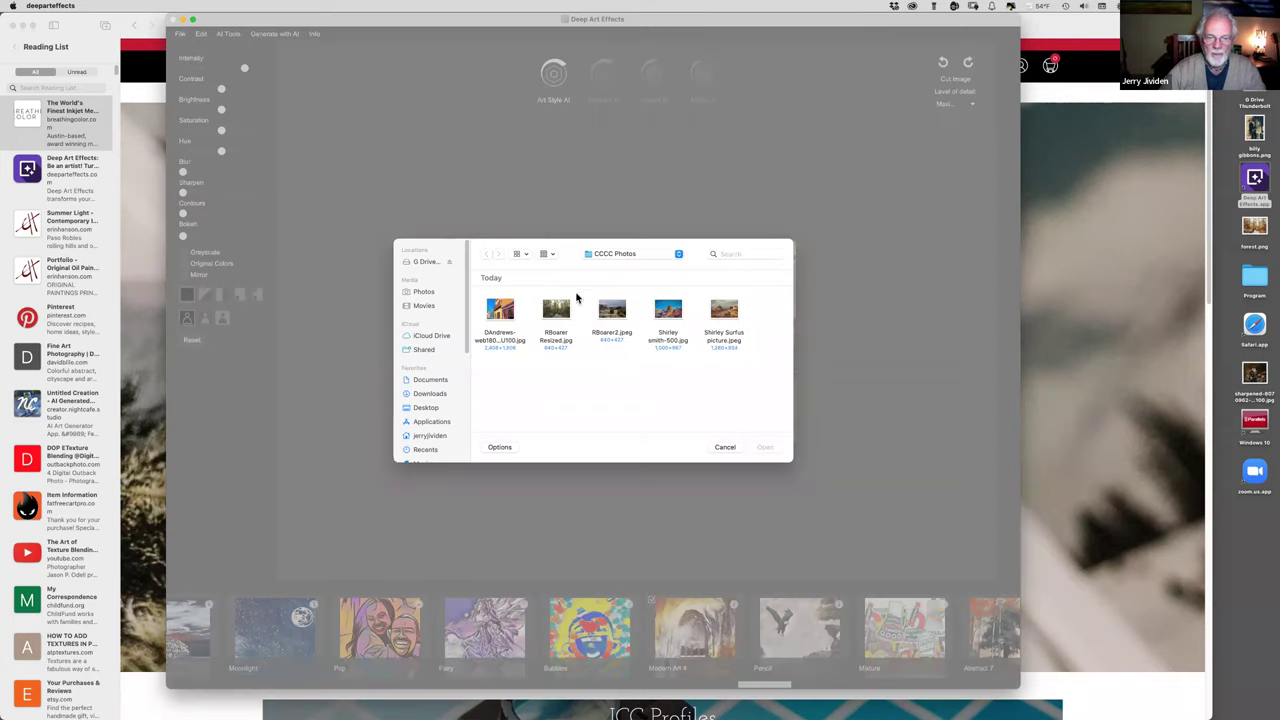
click(615, 314)
double_click(615, 314)
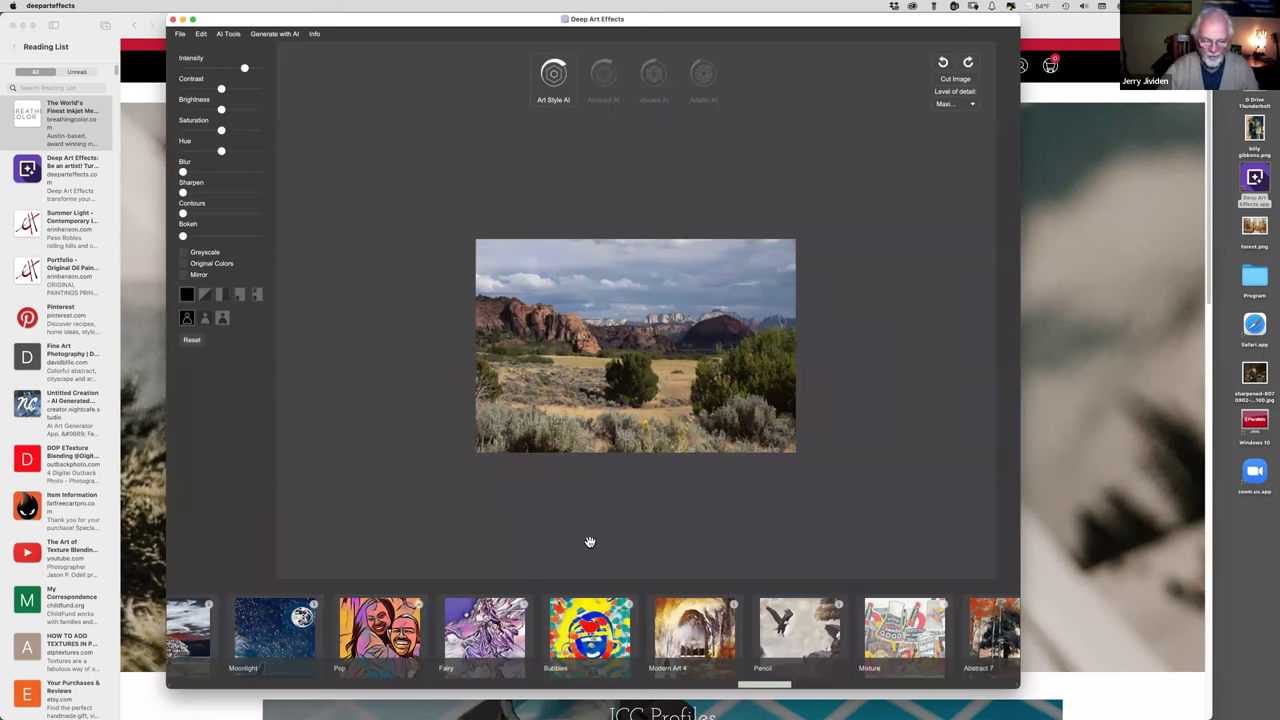
drag(762, 686, 874, 688)
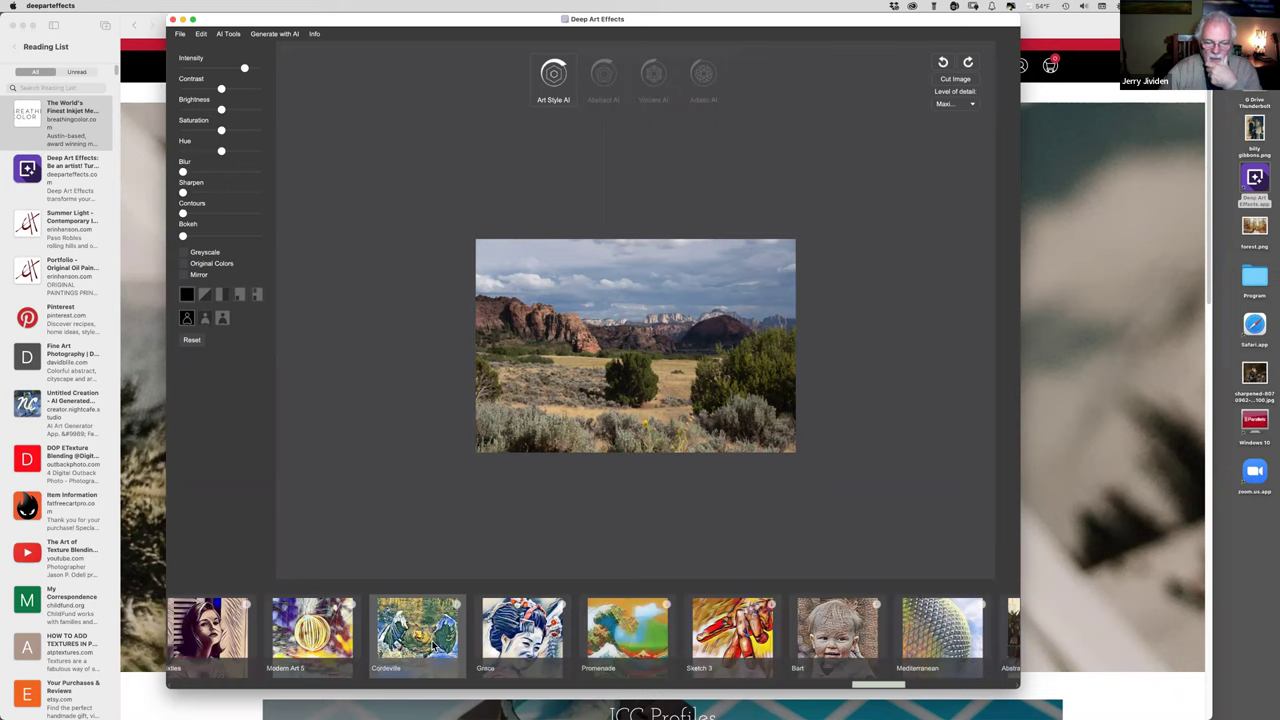
click(420, 636)
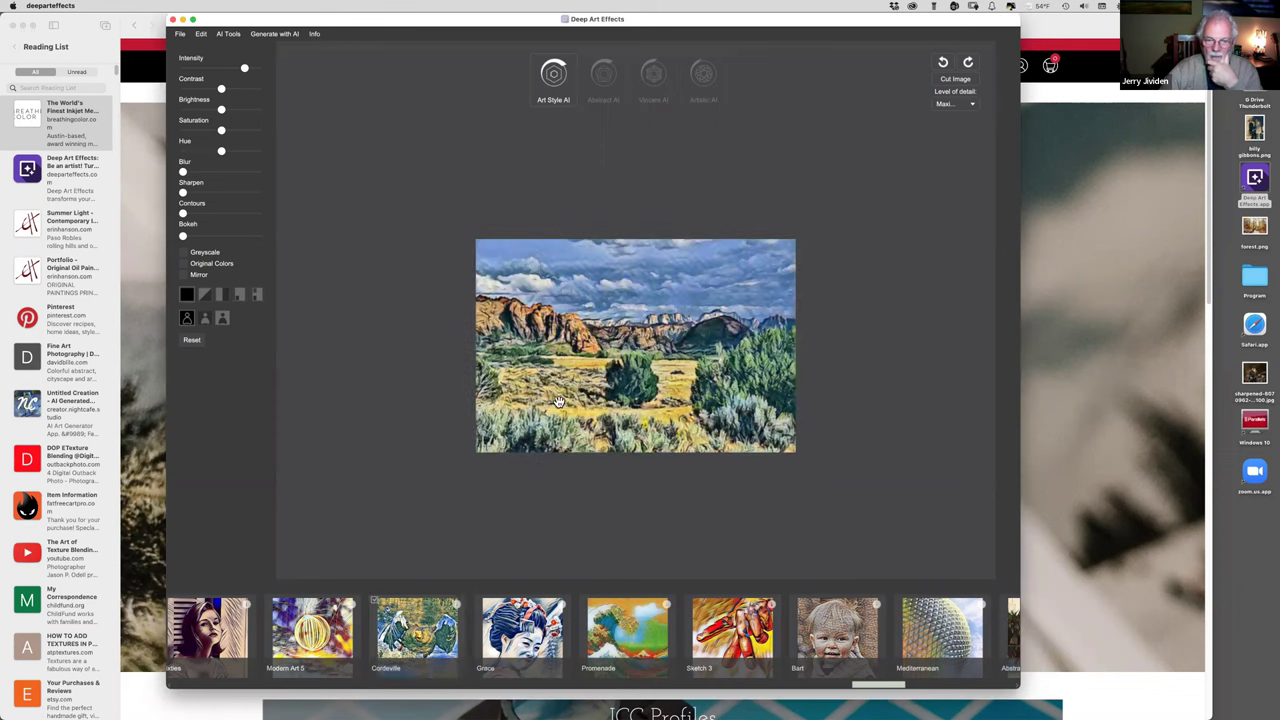
- Toggle original colors on and off to compare them with the Cordeville style's colors, leaving the option off
click(184, 264)
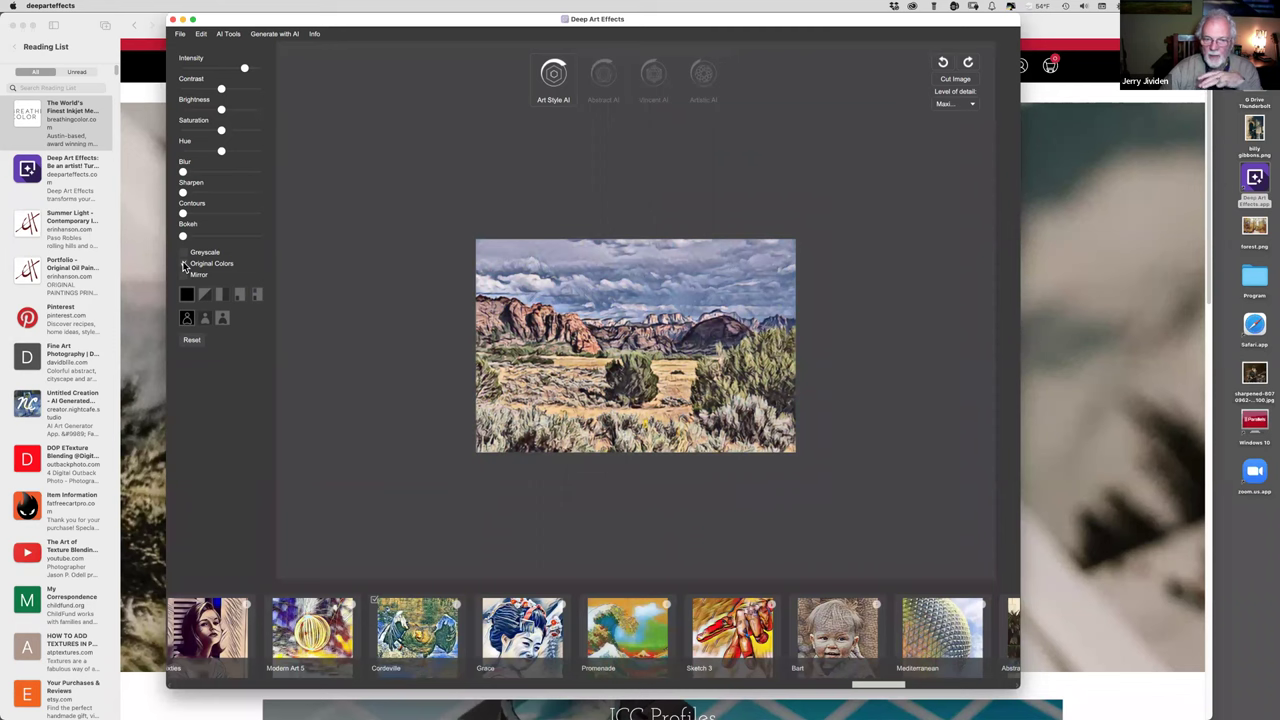
click(184, 264)
click(184, 264)
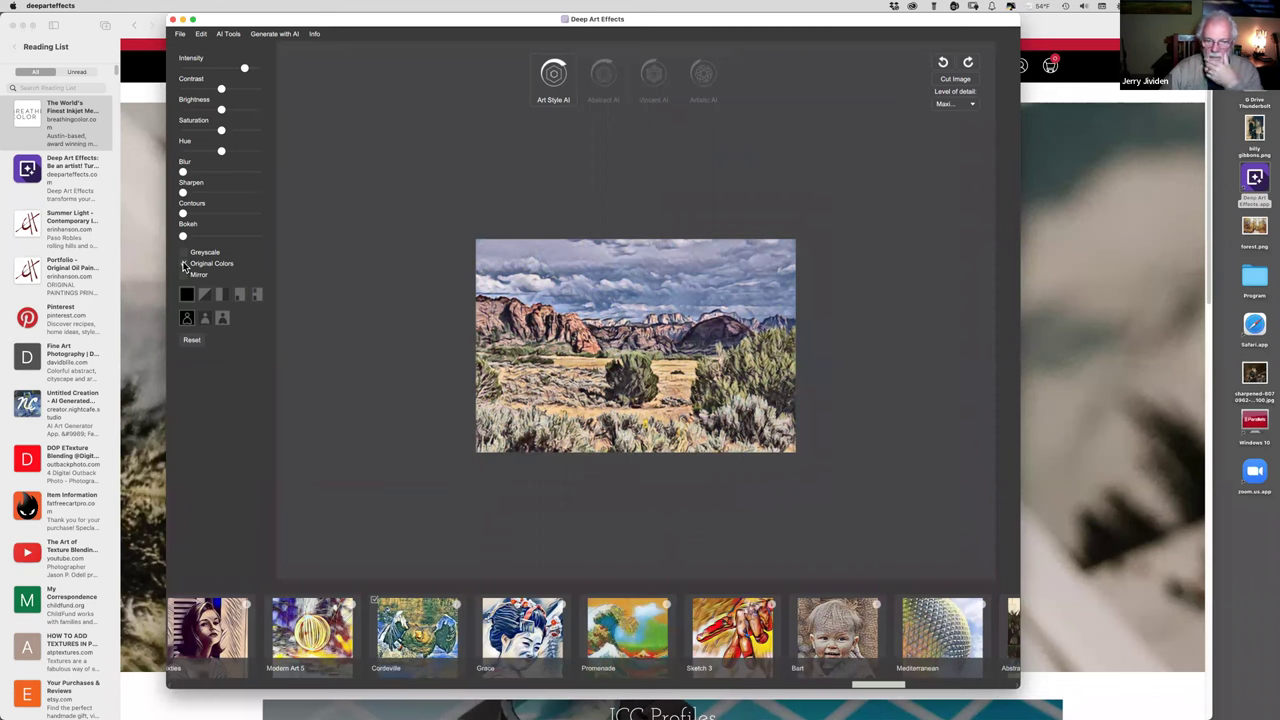
click(184, 264)
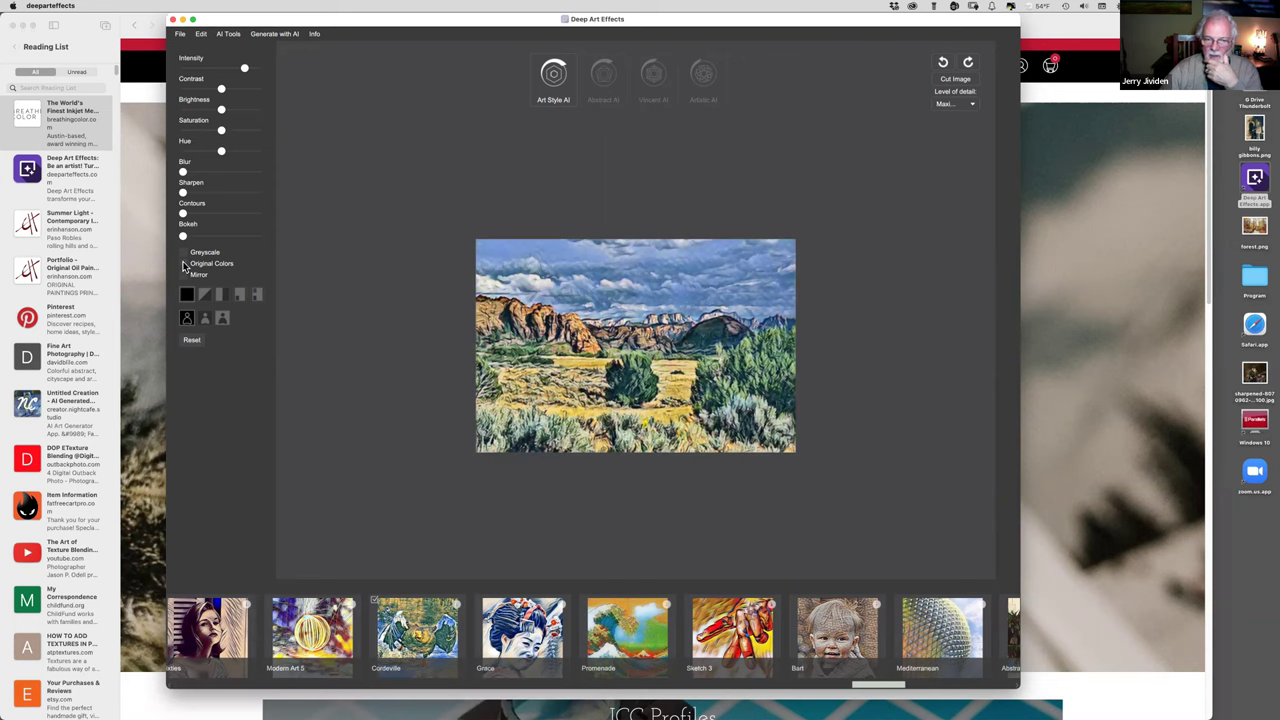
click(184, 265)
click(184, 265)
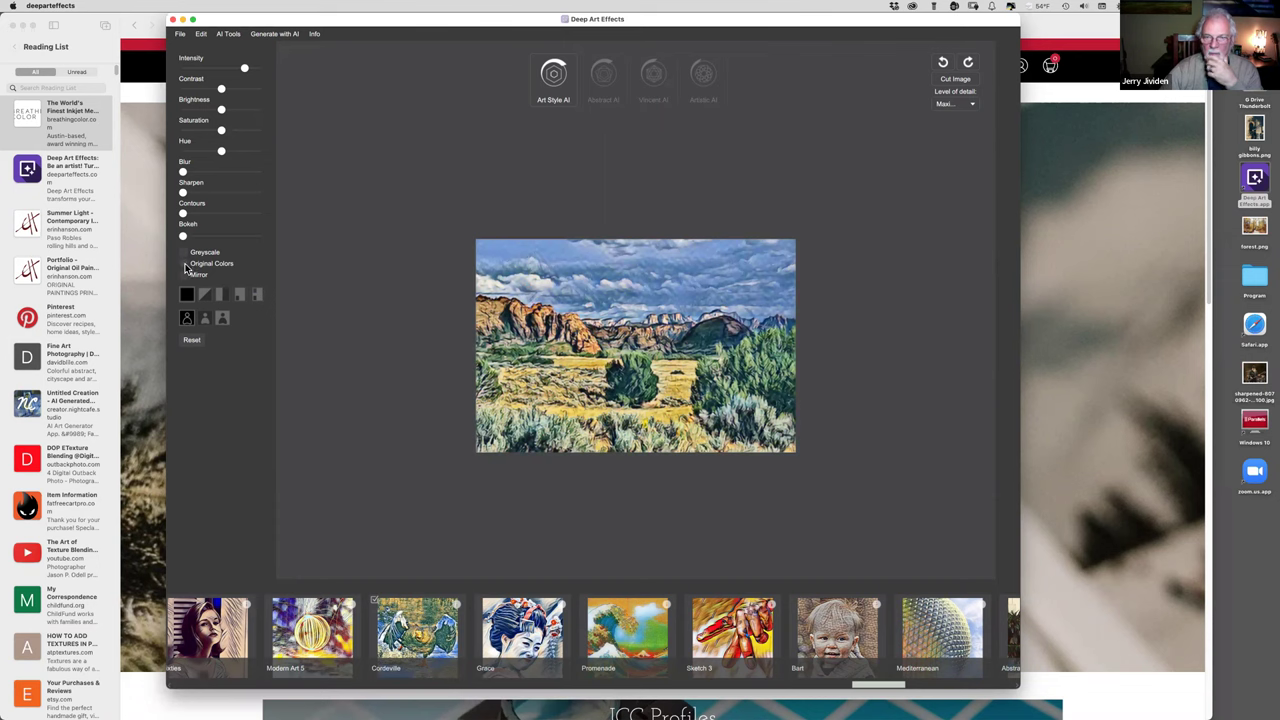
- Save the stylized desert landscape to the Desktop as cordville.png
click(180, 35)
click(183, 64)
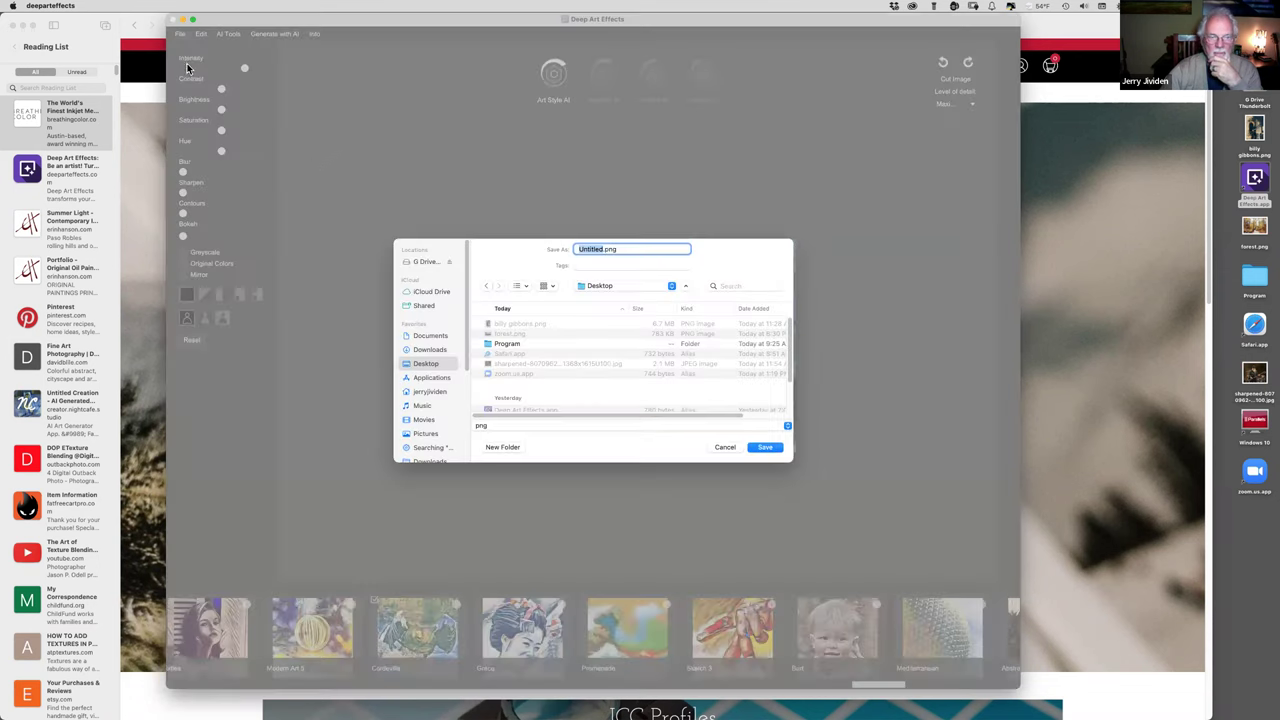
text(cordvo)
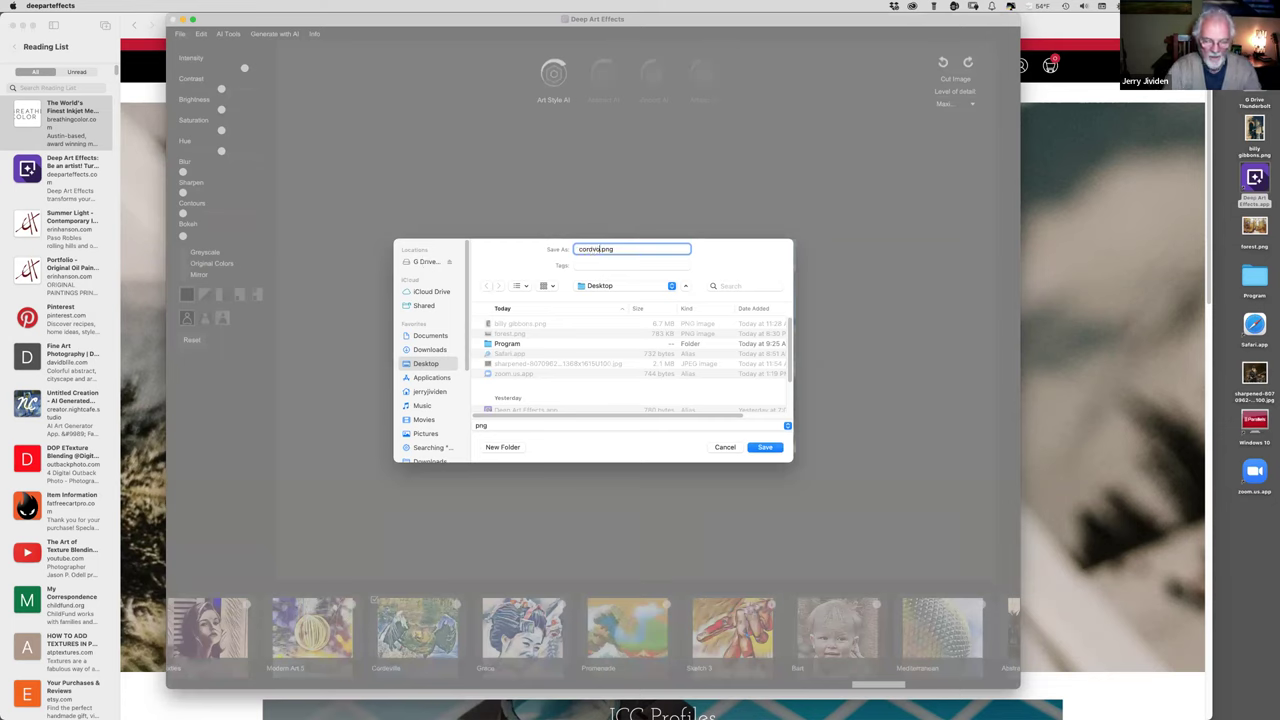
key(BackSpace)
key(BackSpace)
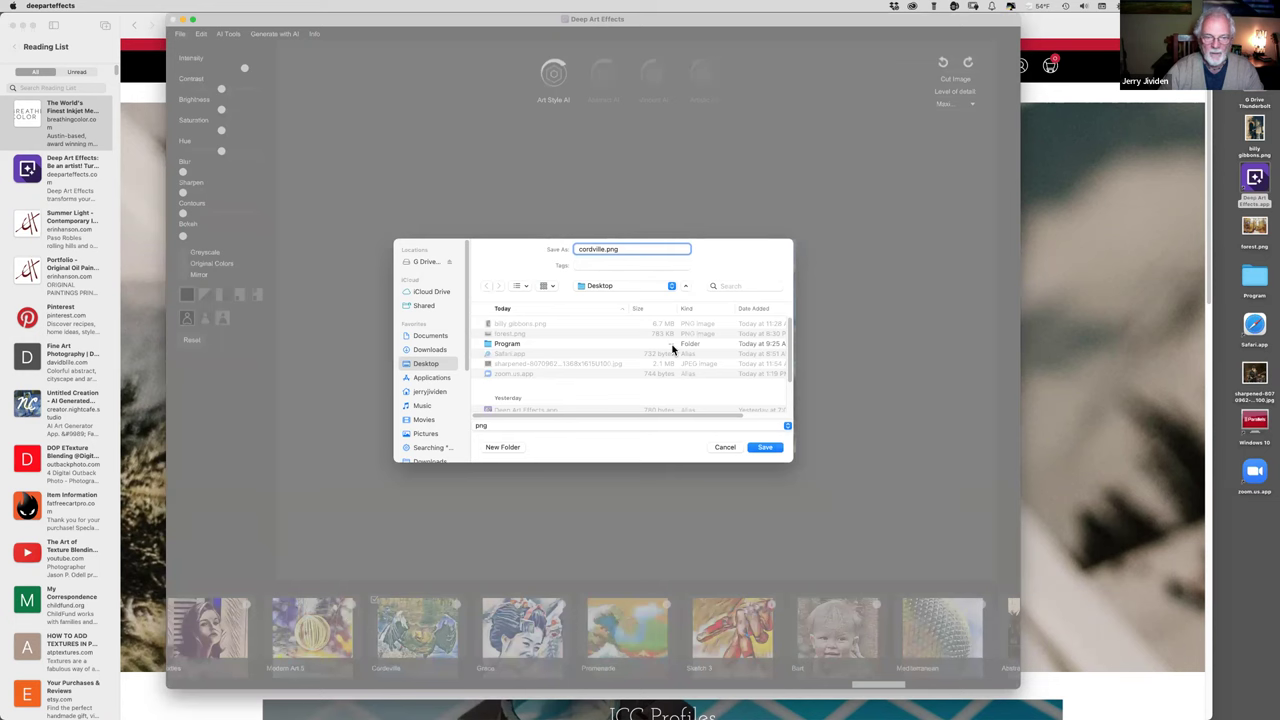
click(765, 447)
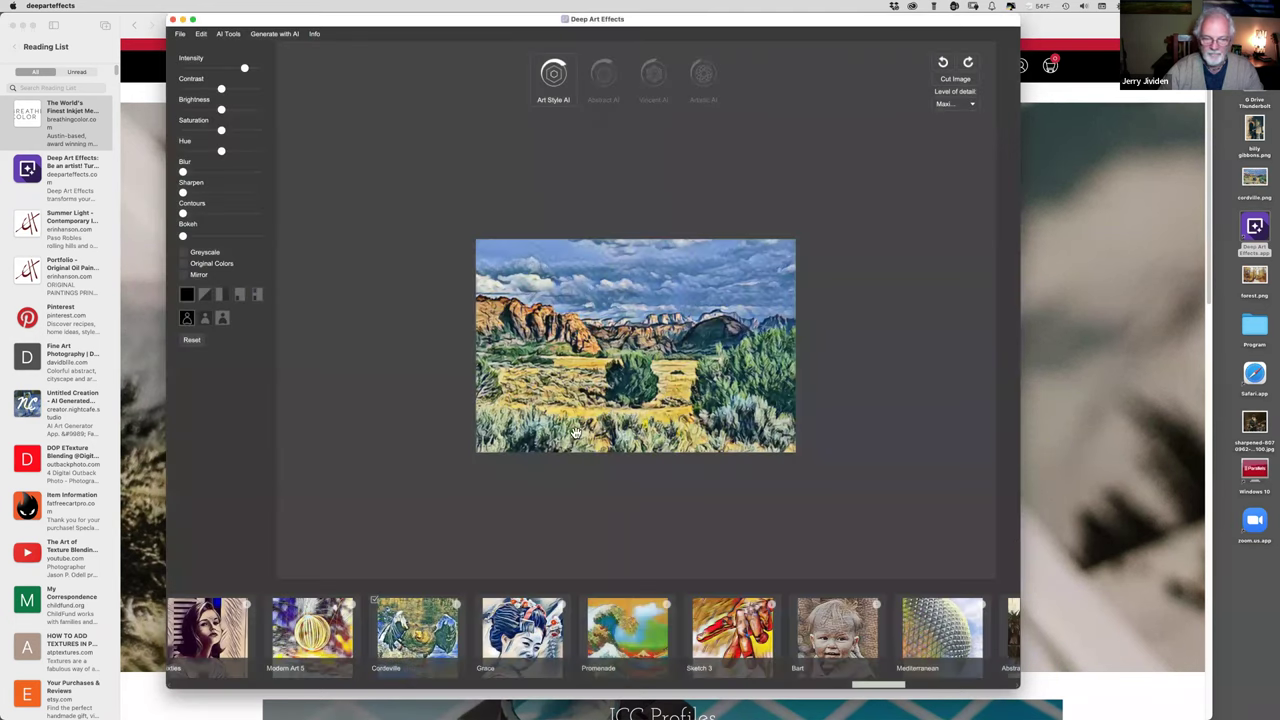
- Open the snowy red rock mountain photo from the CCCC Photos folder and apply the Canvas style to it
click(181, 34)
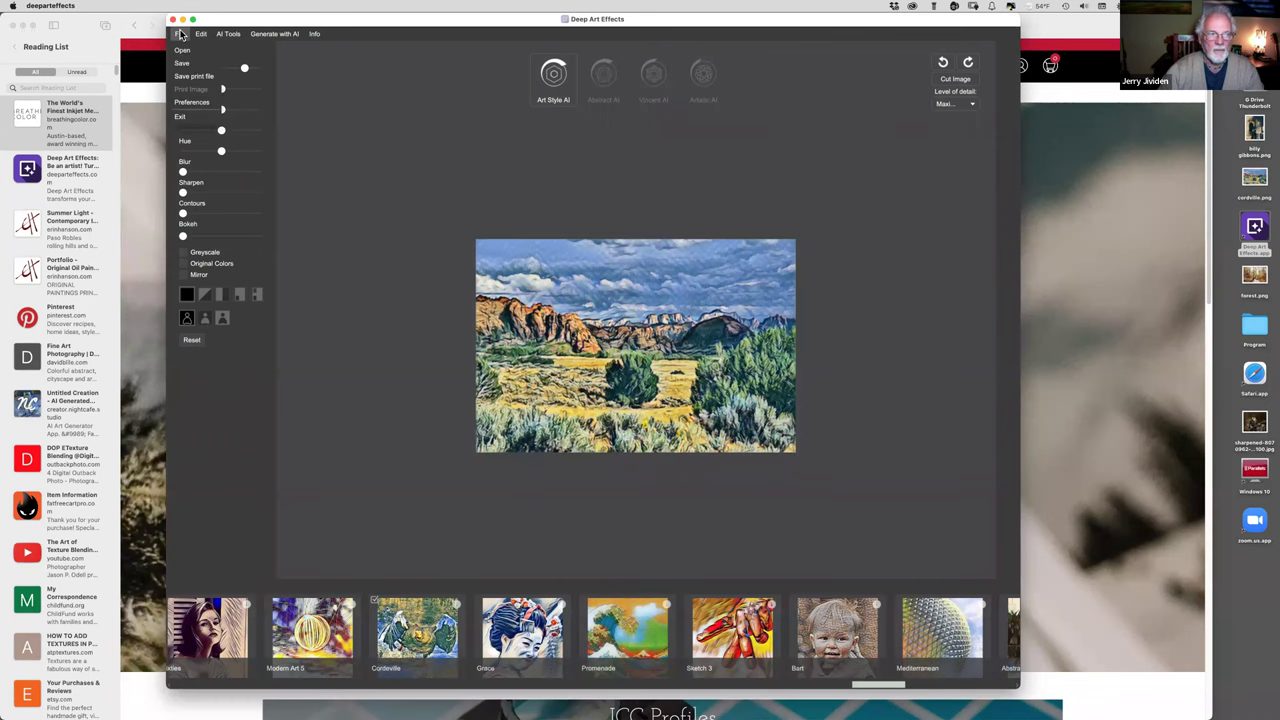
click(182, 51)
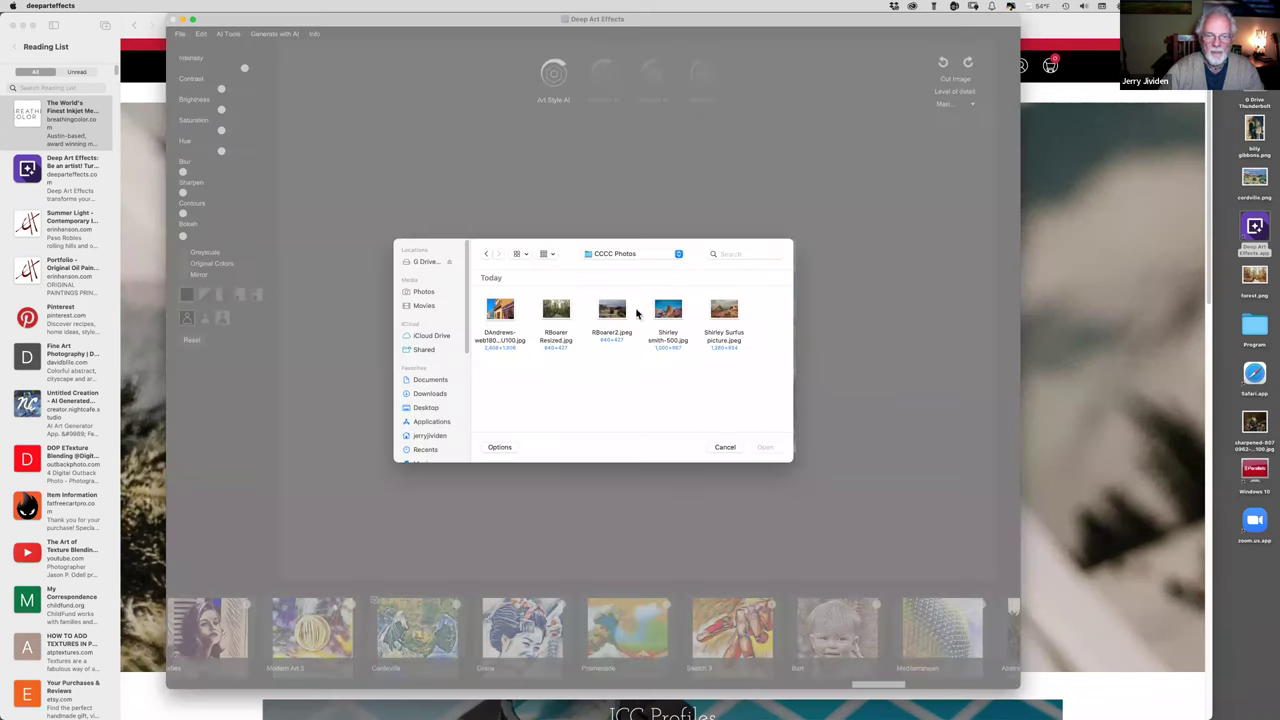
click(673, 314)
double_click(673, 314)
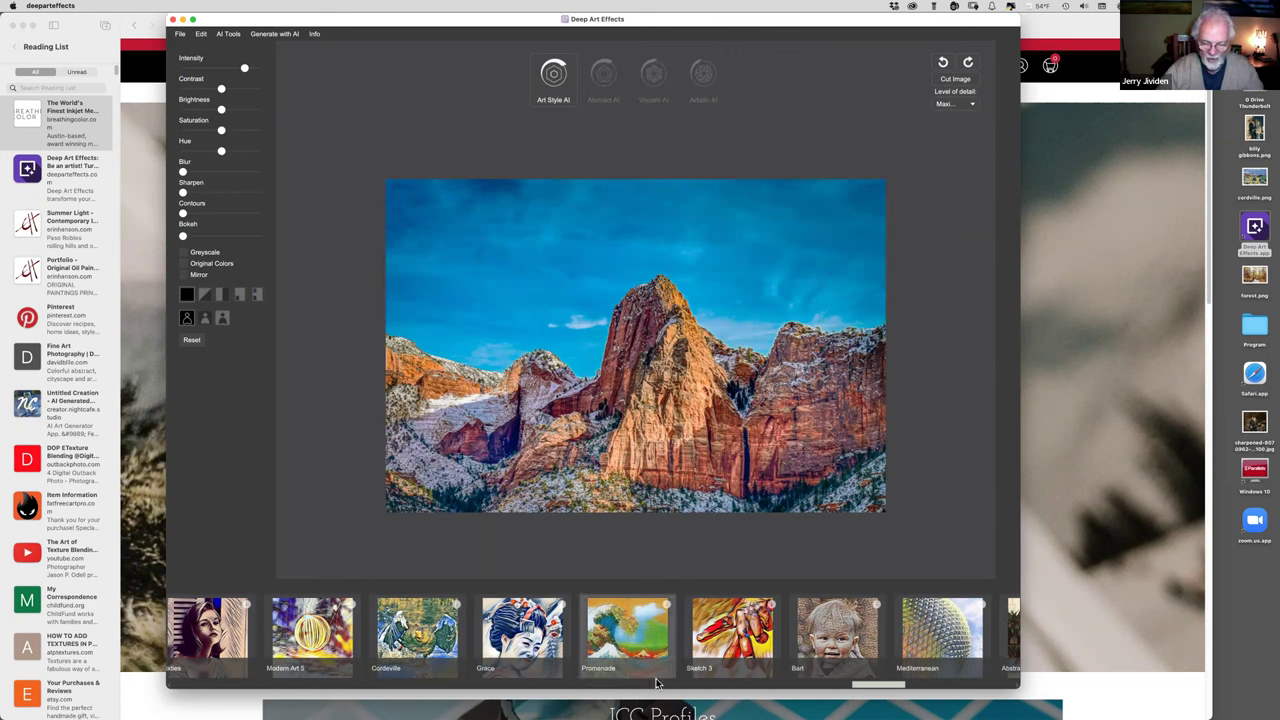
mouse_move(886, 687)
mouse_down()
mouse_move(996, 699)
mouse_move(846, 688)
mouse_up()
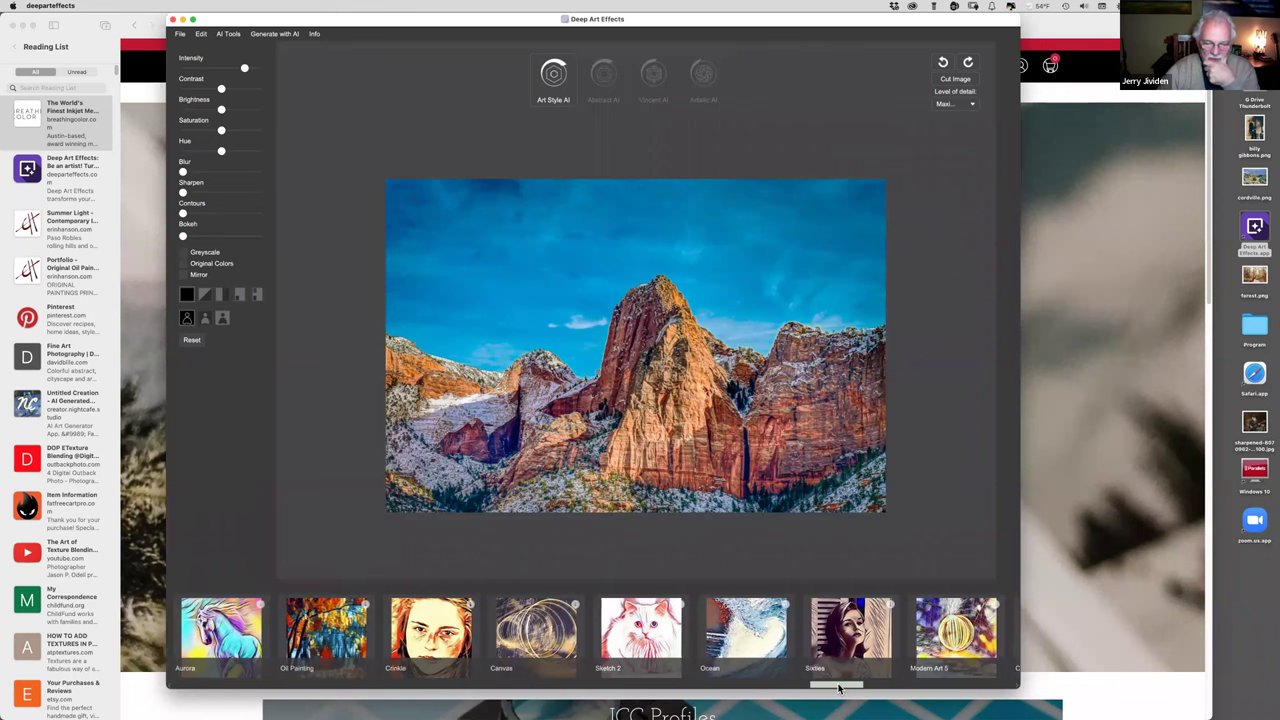
drag(840, 688, 837, 688)
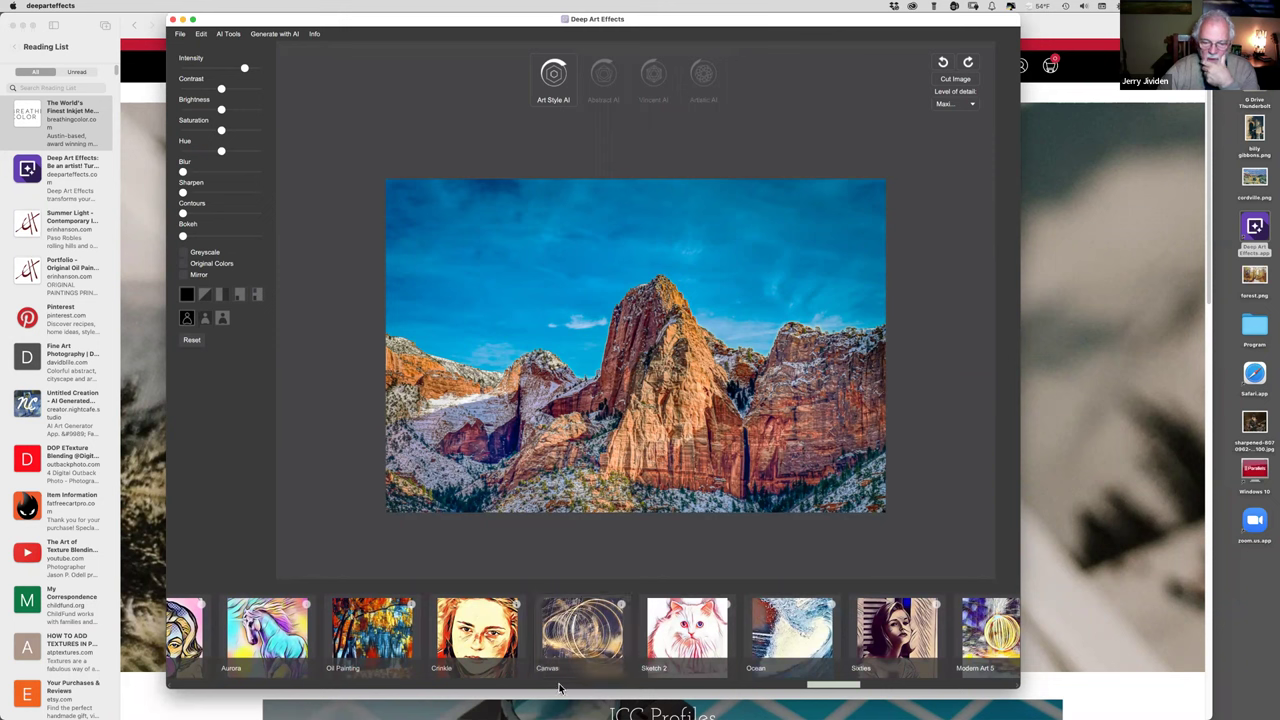
click(574, 640)
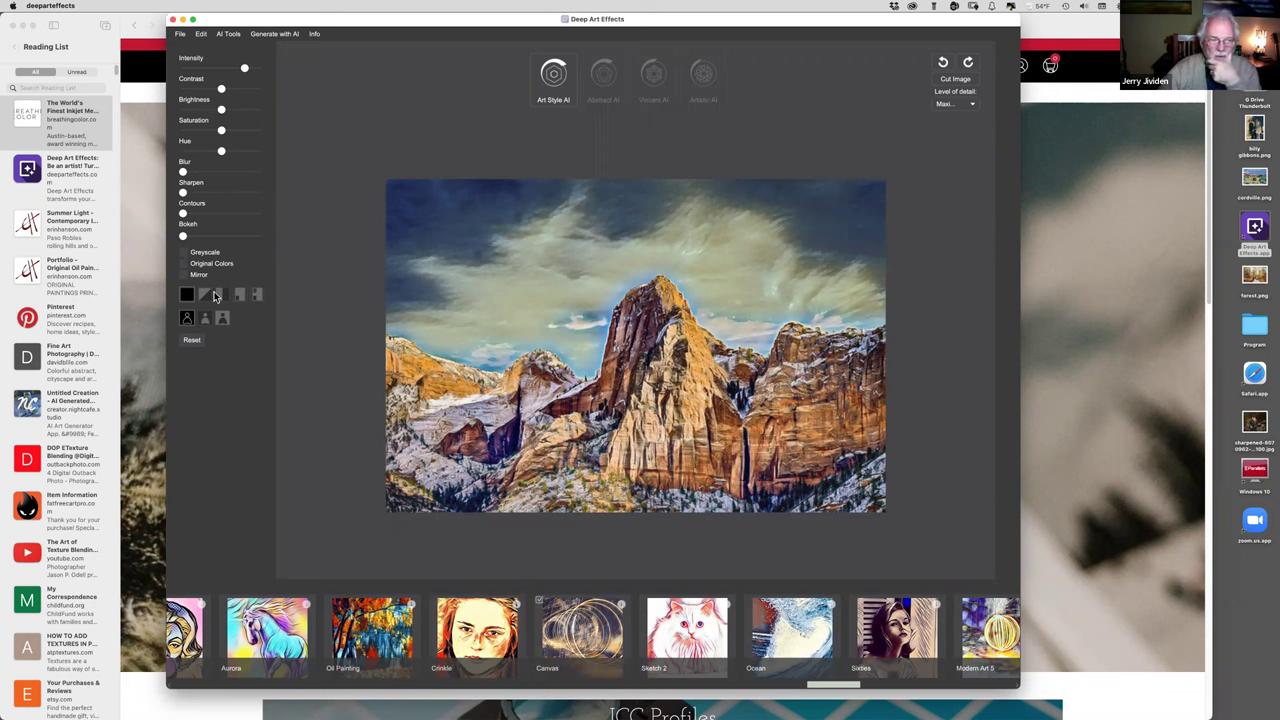
- Preview the mountain artwork with original colors, turn that option back off, and convert the artwork to greyscale
click(185, 264)
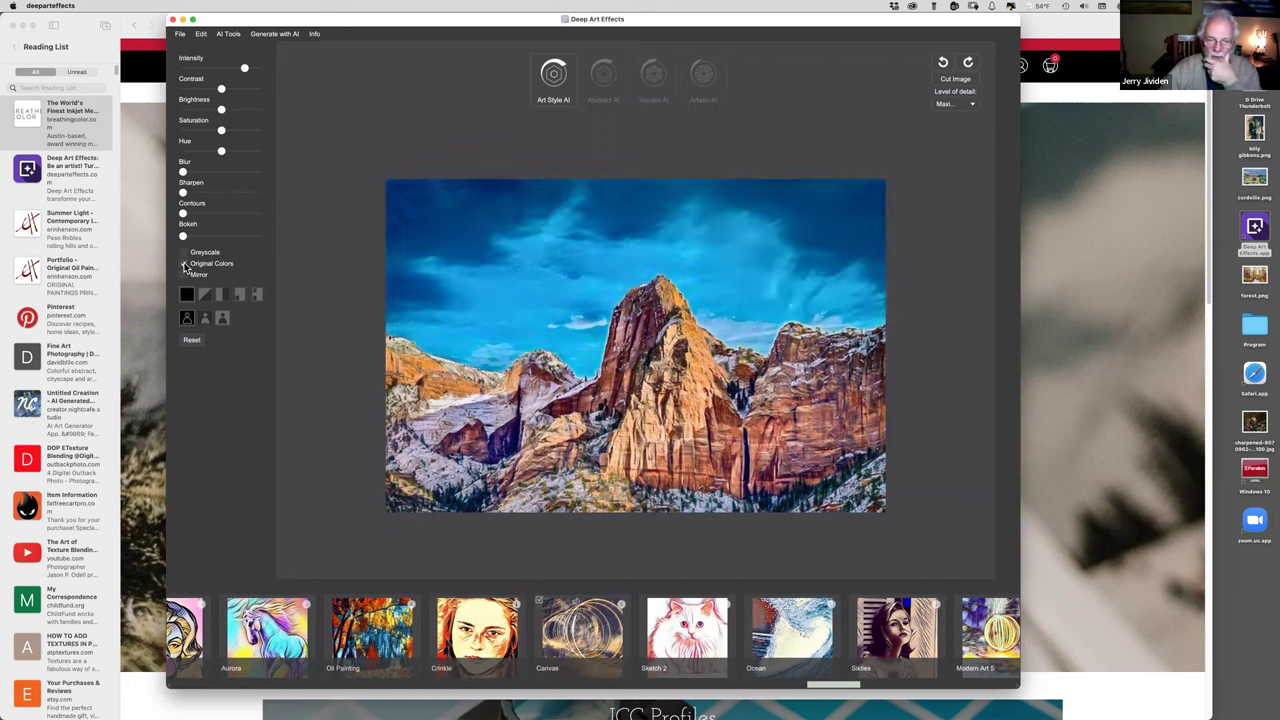
click(185, 265)
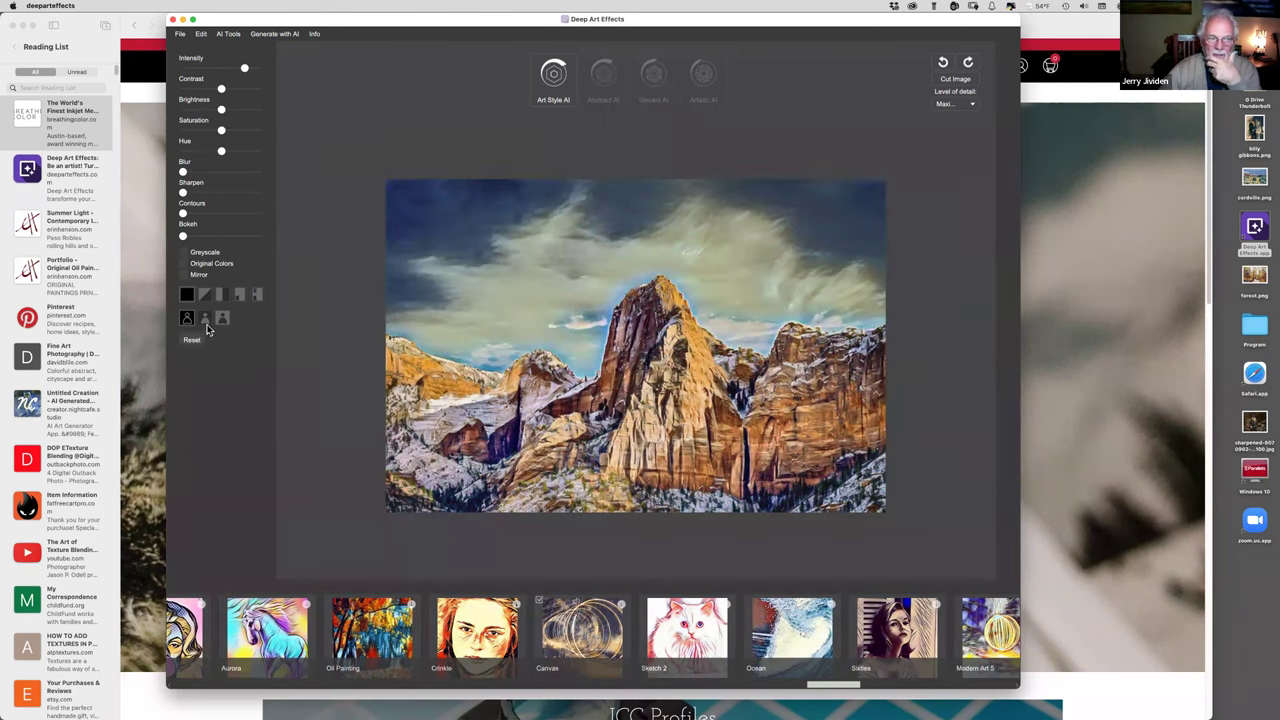
click(186, 253)
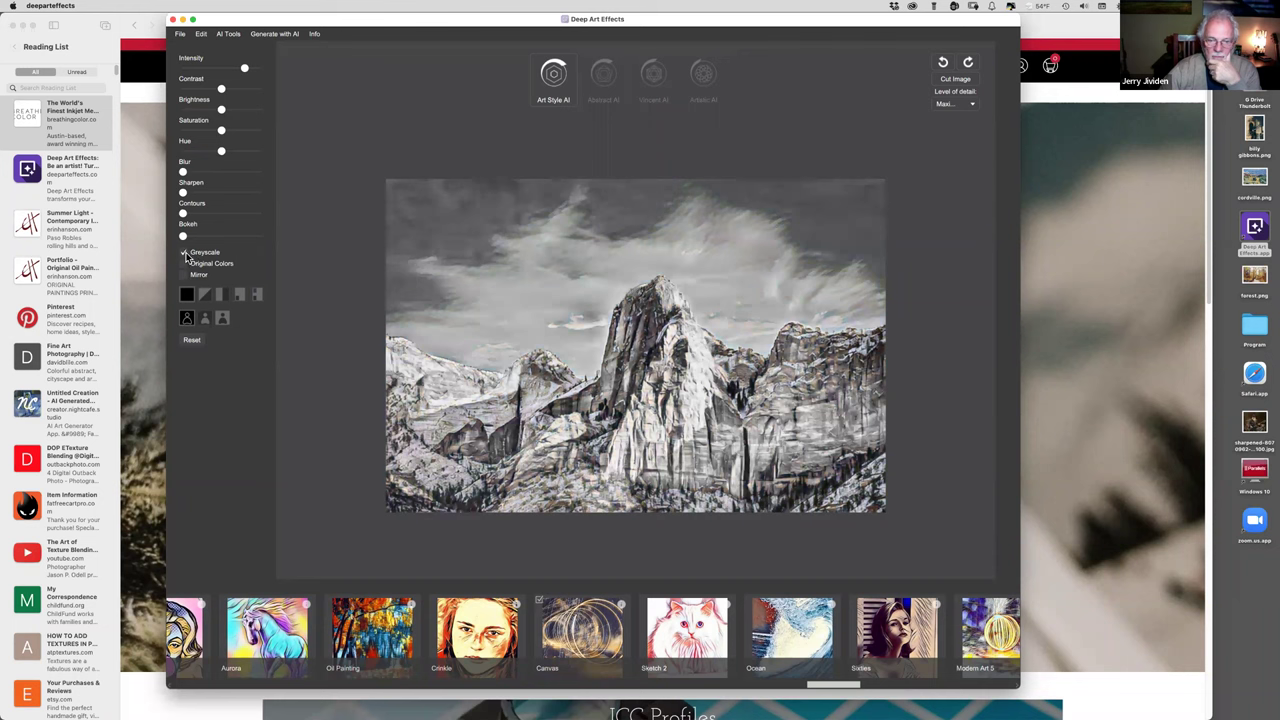
- Turn off greyscale for the mountain artwork and preview the Oil Filter on it with its default settings
click(185, 253)
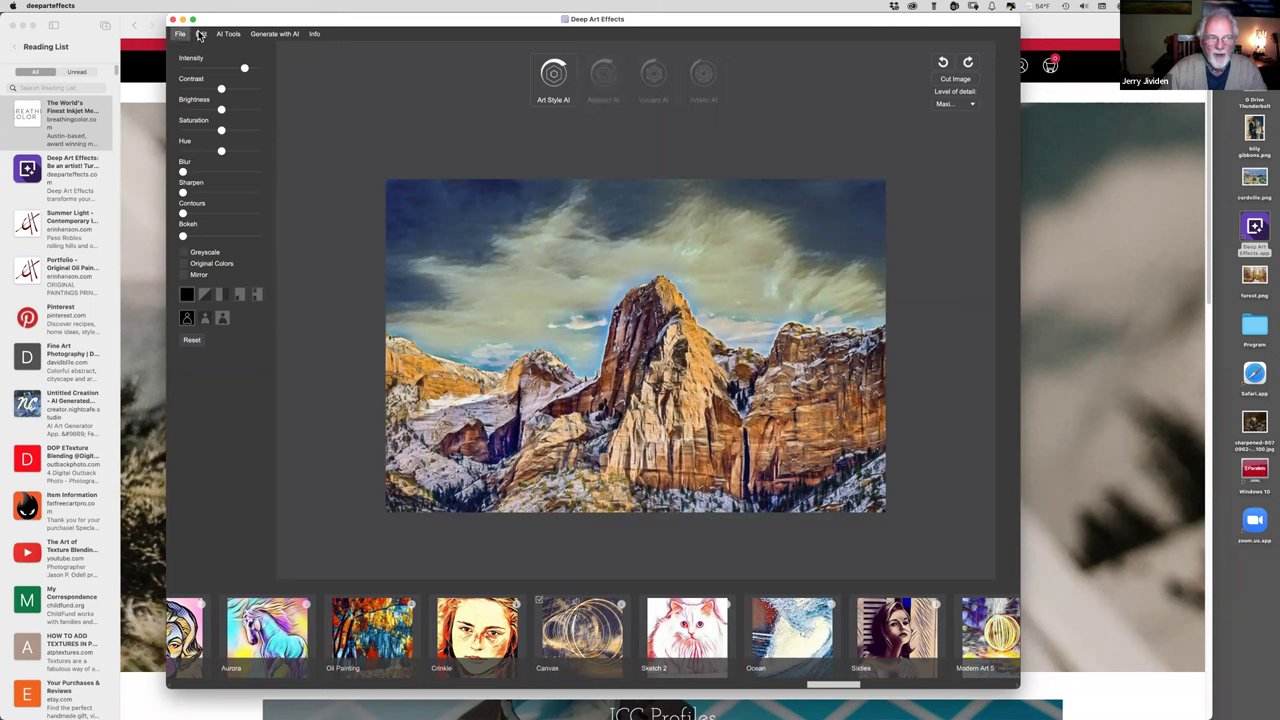
click(228, 34)
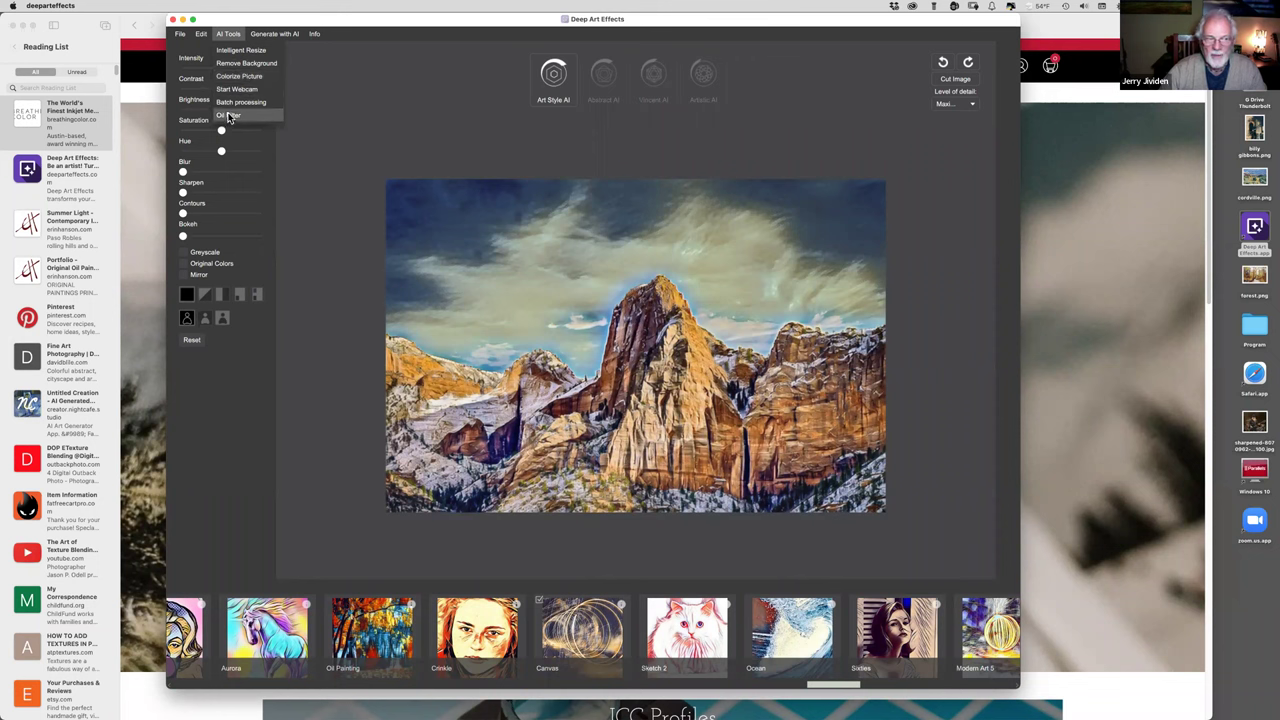
click(229, 116)
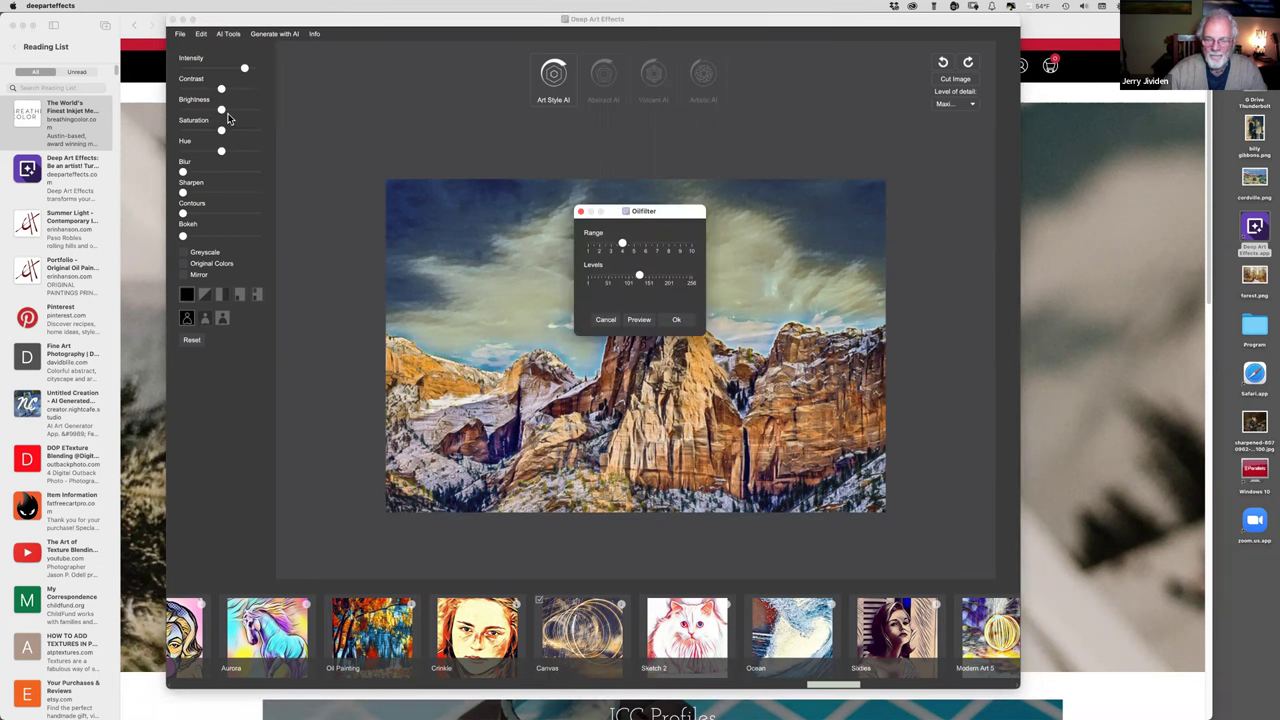
drag(611, 213, 385, 82)
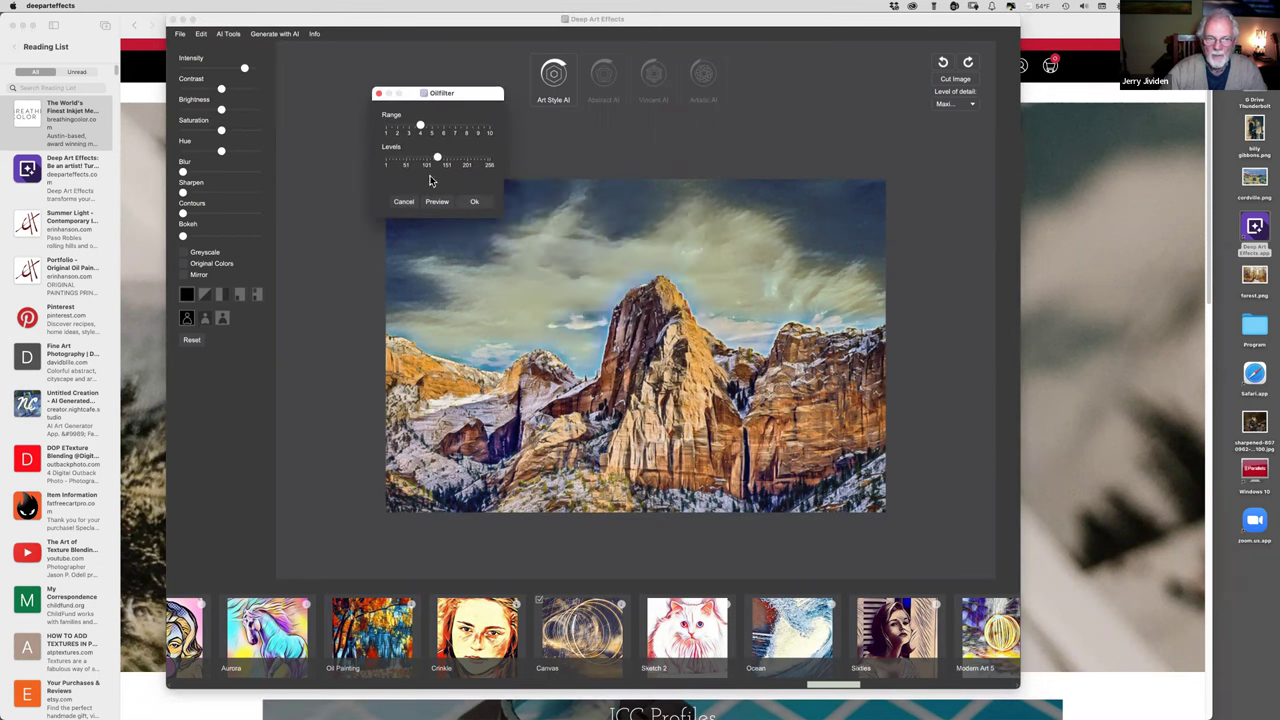
click(437, 202)
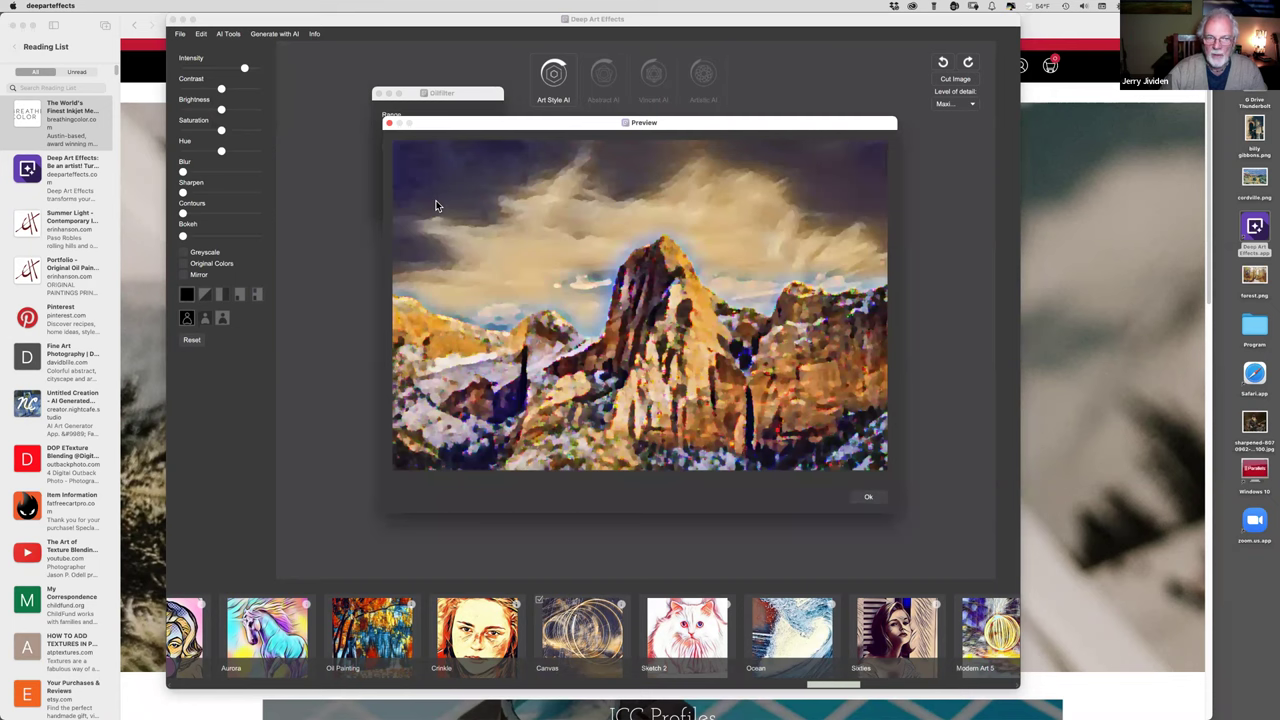
click(388, 123)
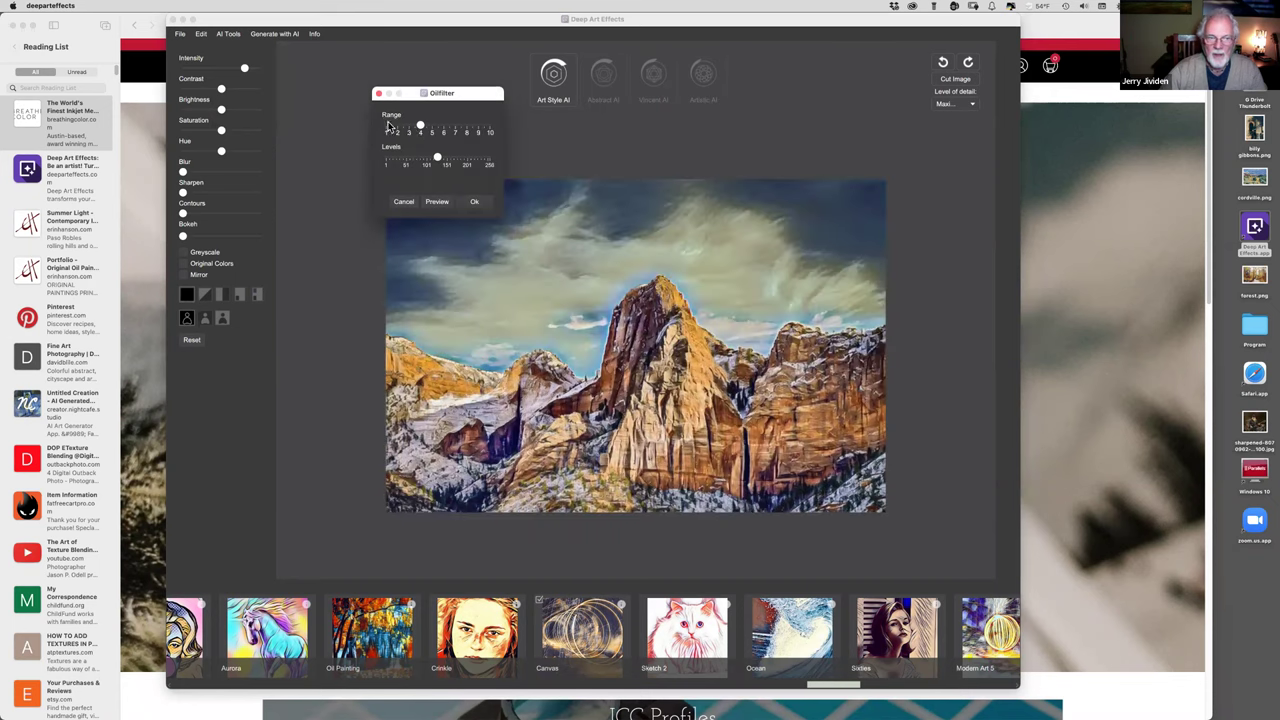
- Preview the Oil Filter with Range at about 8 and Levels at about 201, and close the filter without applying it
click(468, 128)
drag(437, 158, 468, 158)
click(433, 203)
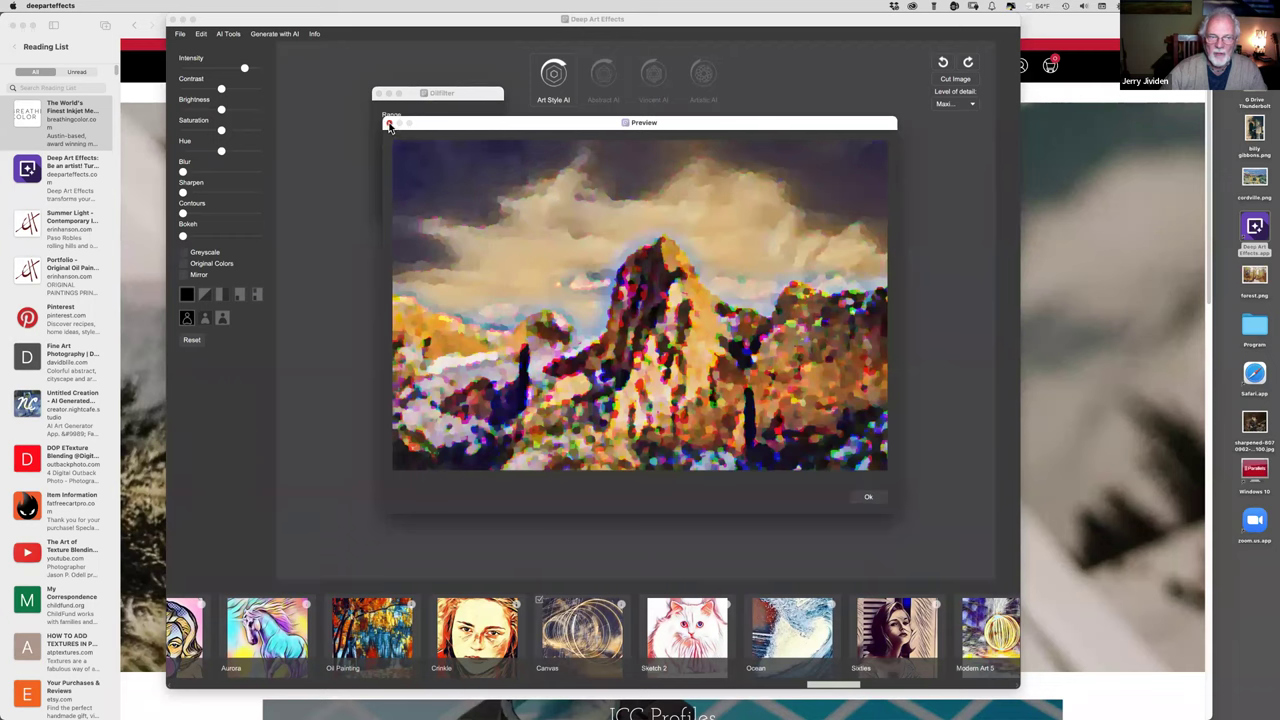
click(389, 123)
click(378, 94)
- Generate an AI artwork in place of the mountain image and replace it with a second generated one
click(226, 34)
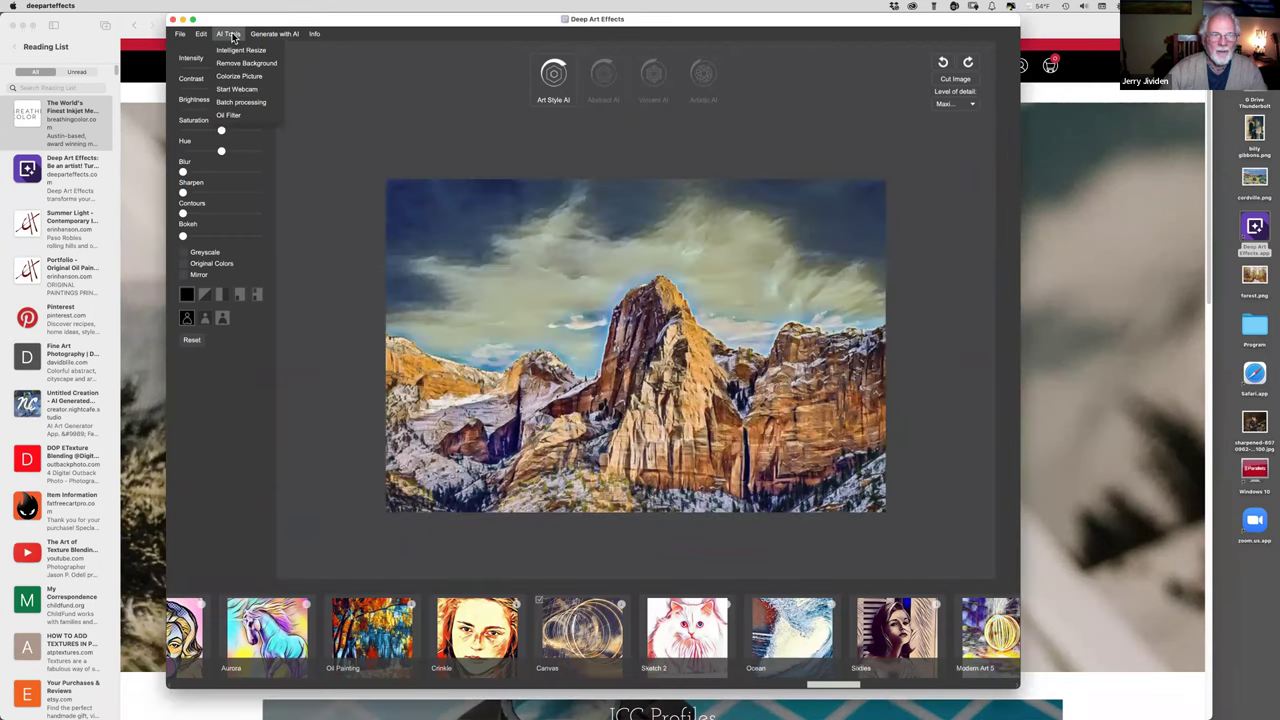
mouse_move(267, 37)
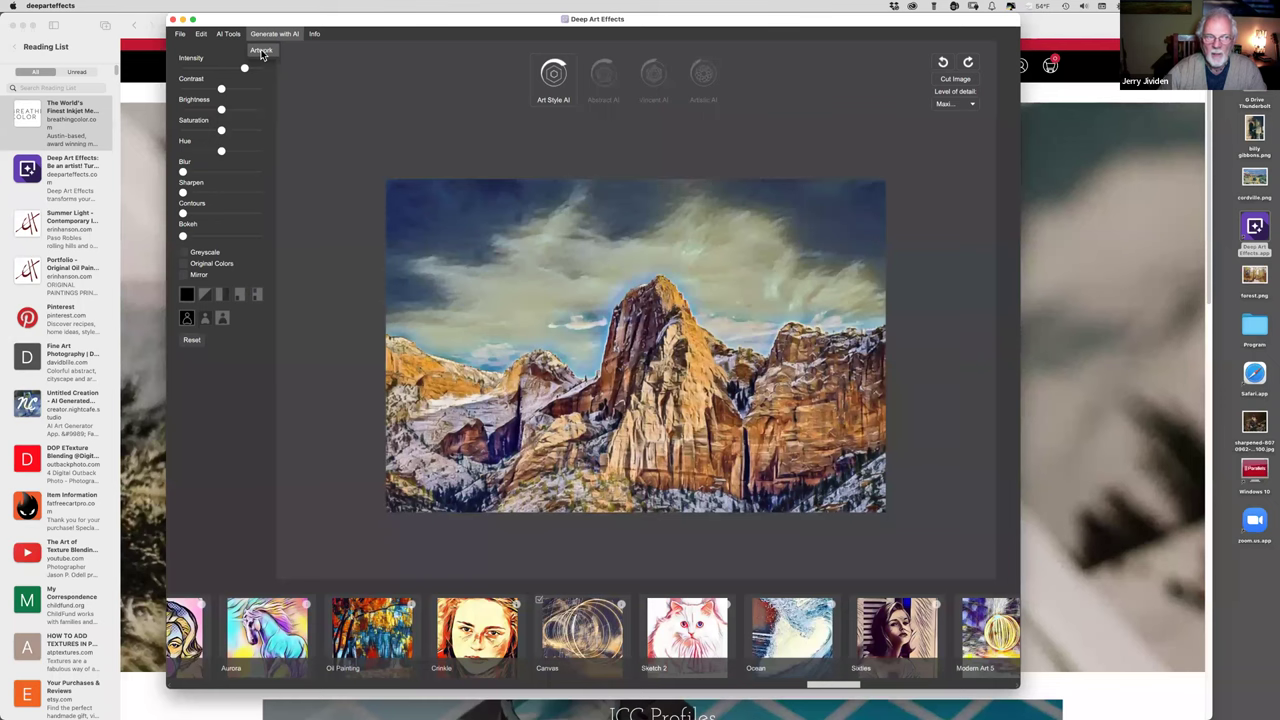
click(261, 52)
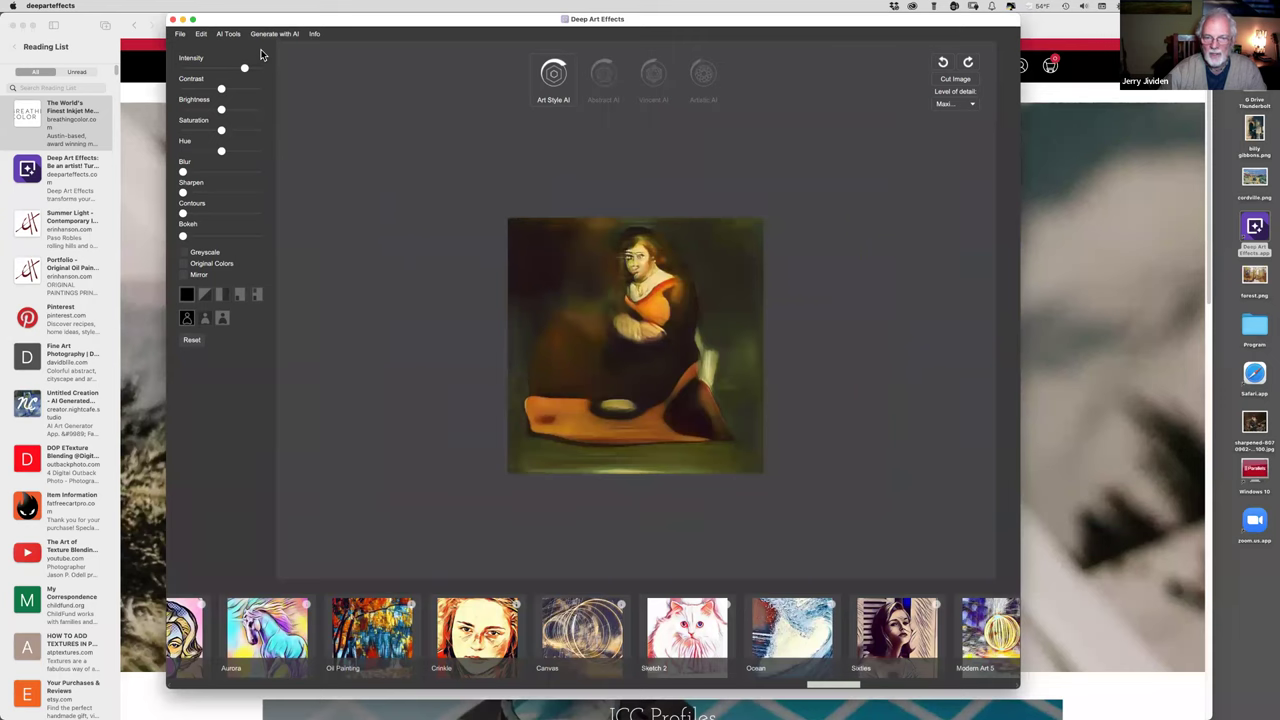
click(274, 33)
click(274, 33)
click(274, 33)
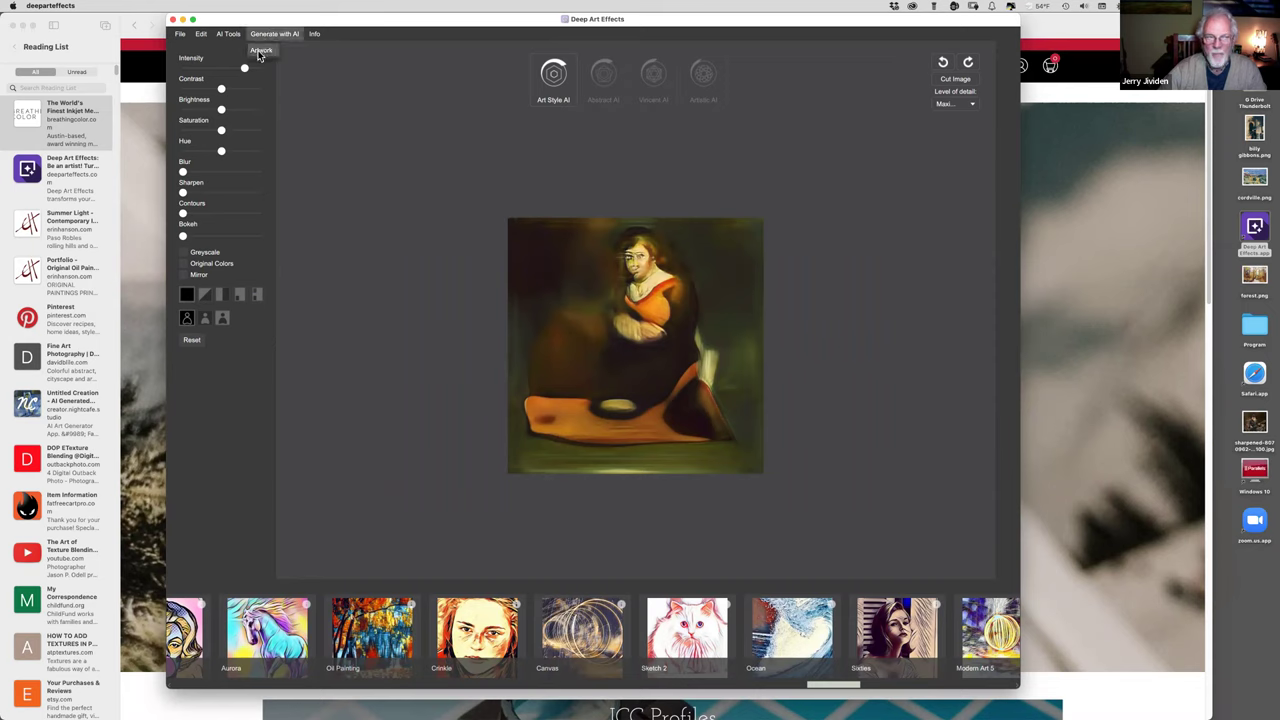
click(258, 52)
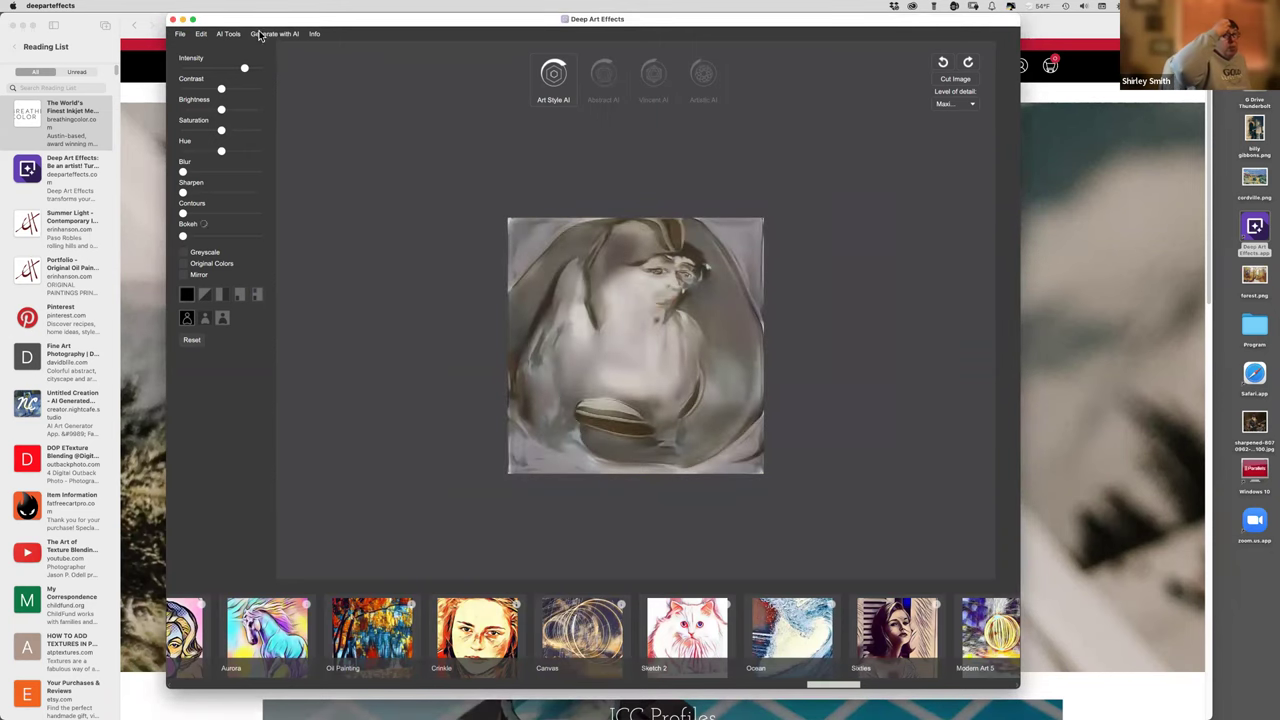
- Generate nine more AI artworks one after another, each replacing the previous one
click(260, 34)
click(266, 51)
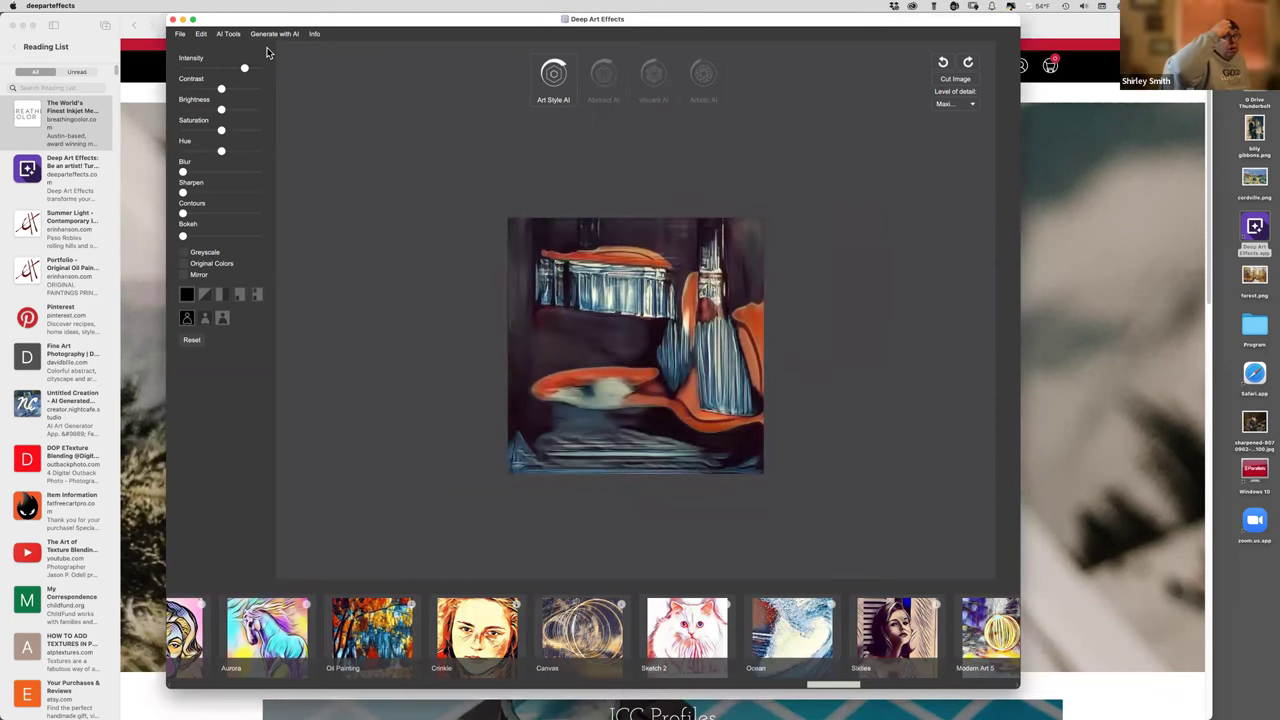
click(272, 34)
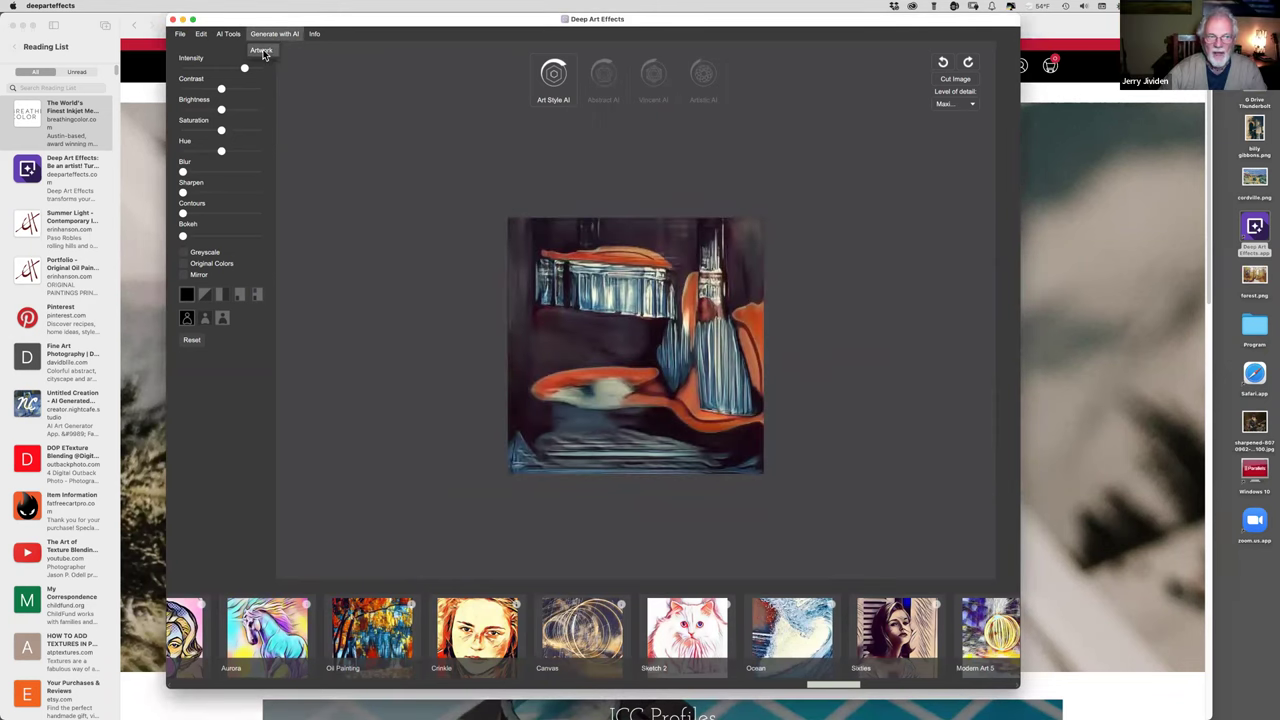
click(262, 51)
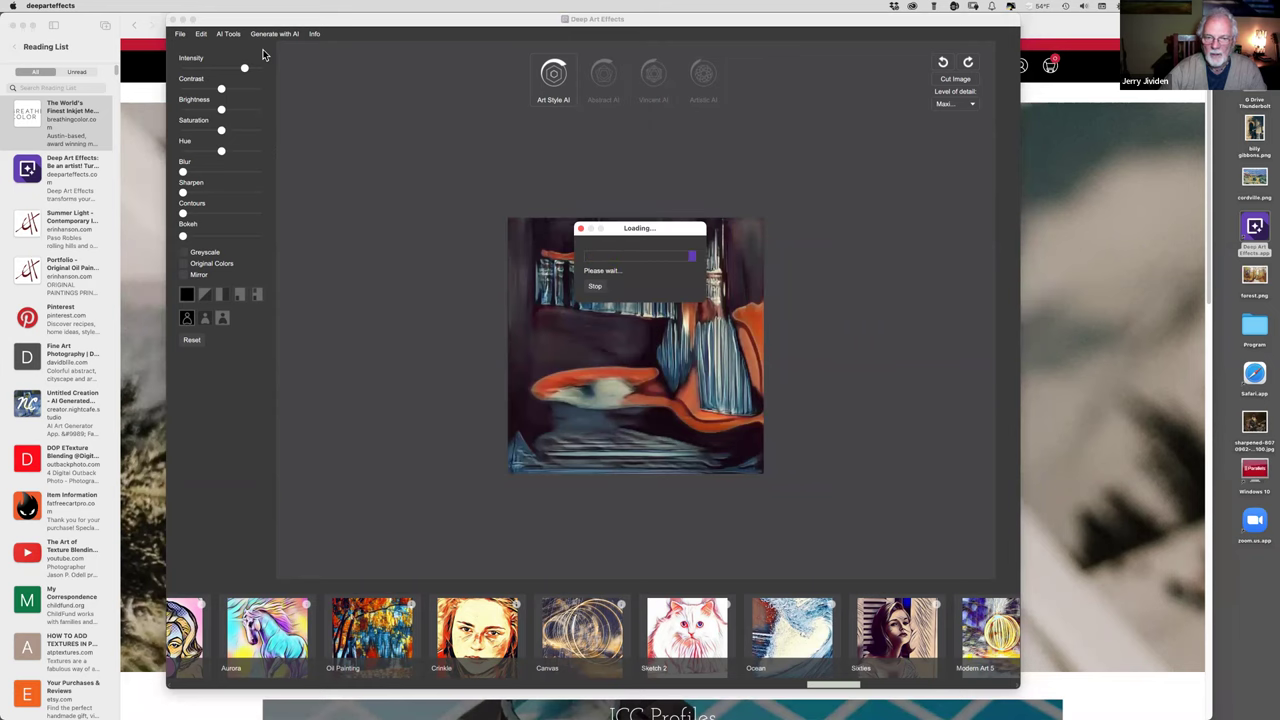
click(277, 36)
click(263, 52)
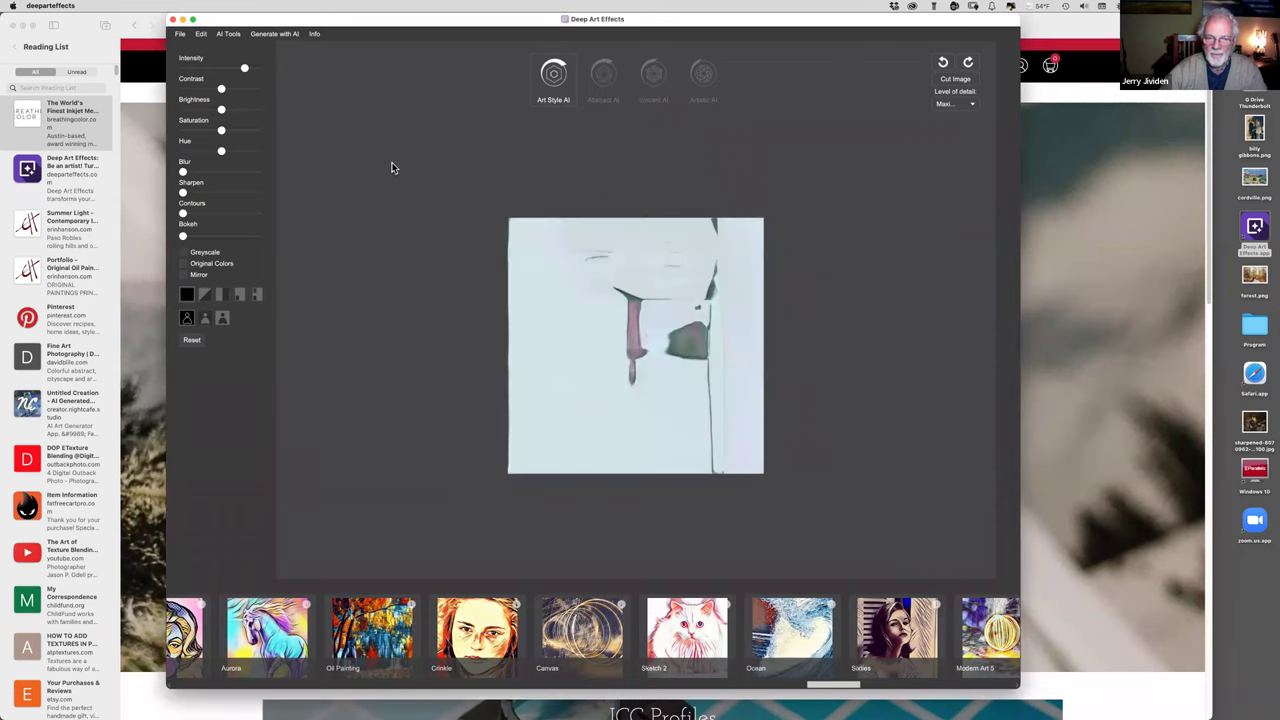
click(276, 34)
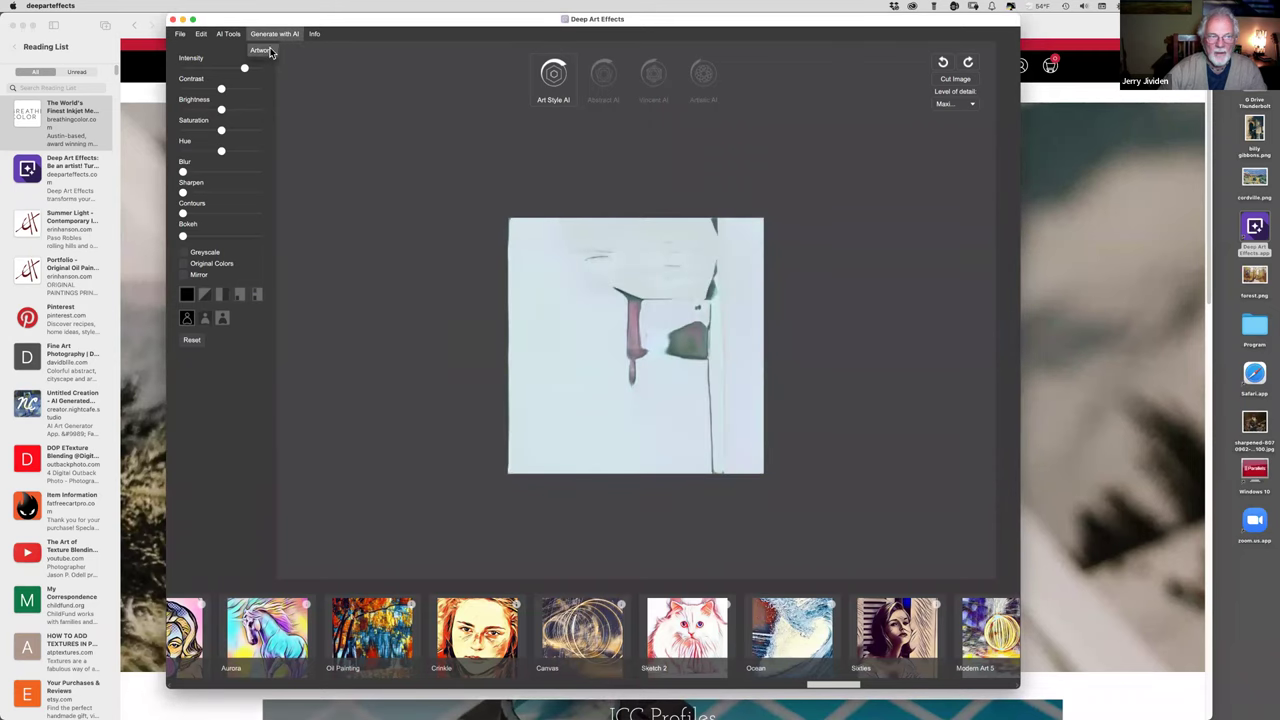
click(265, 51)
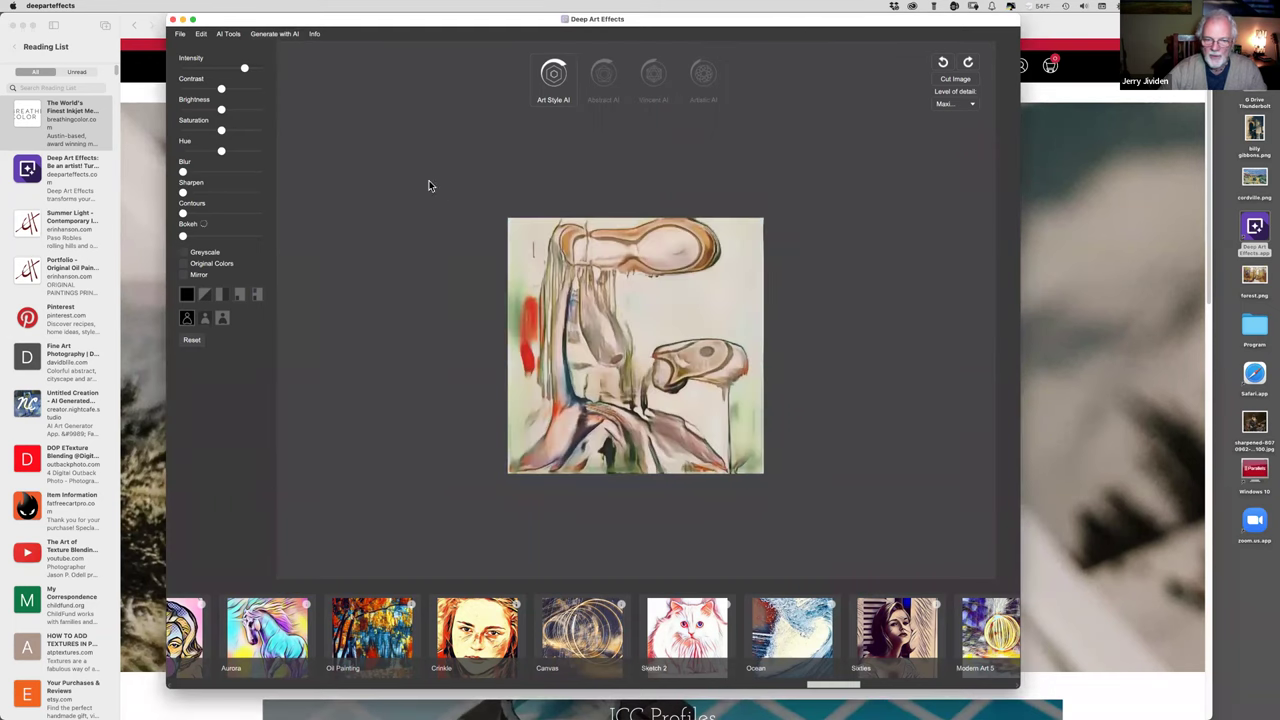
click(268, 34)
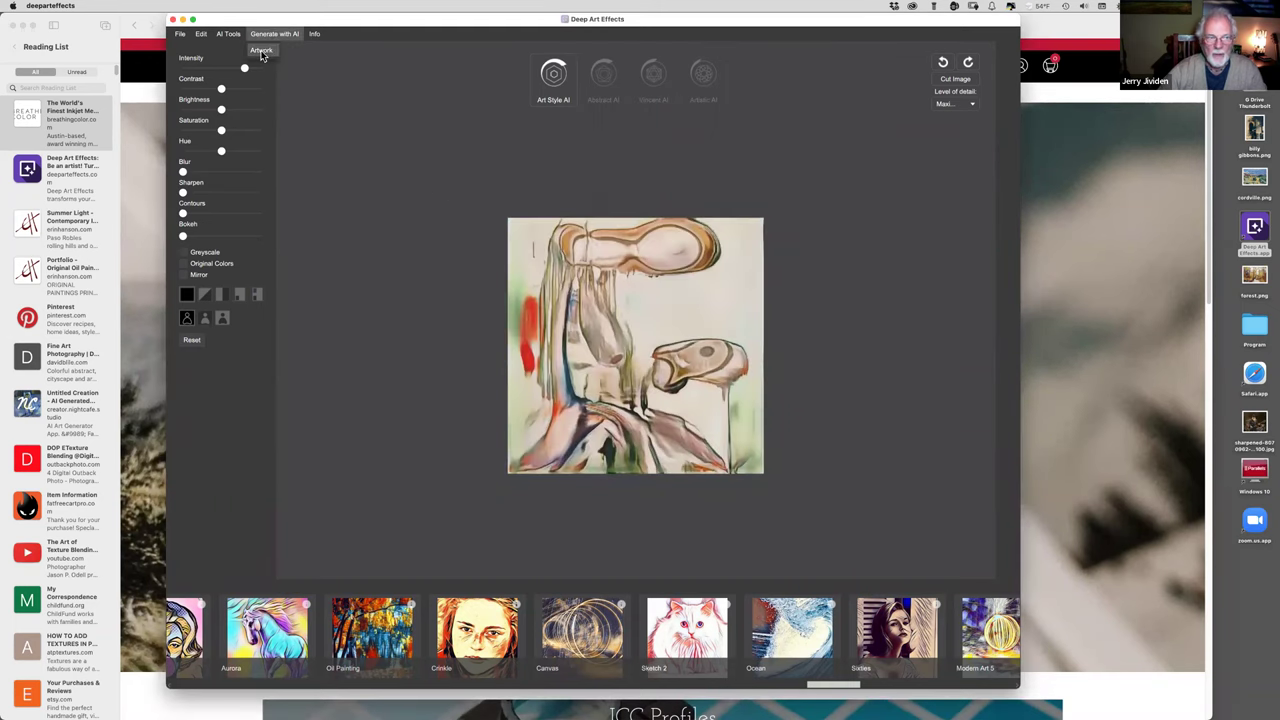
click(262, 52)
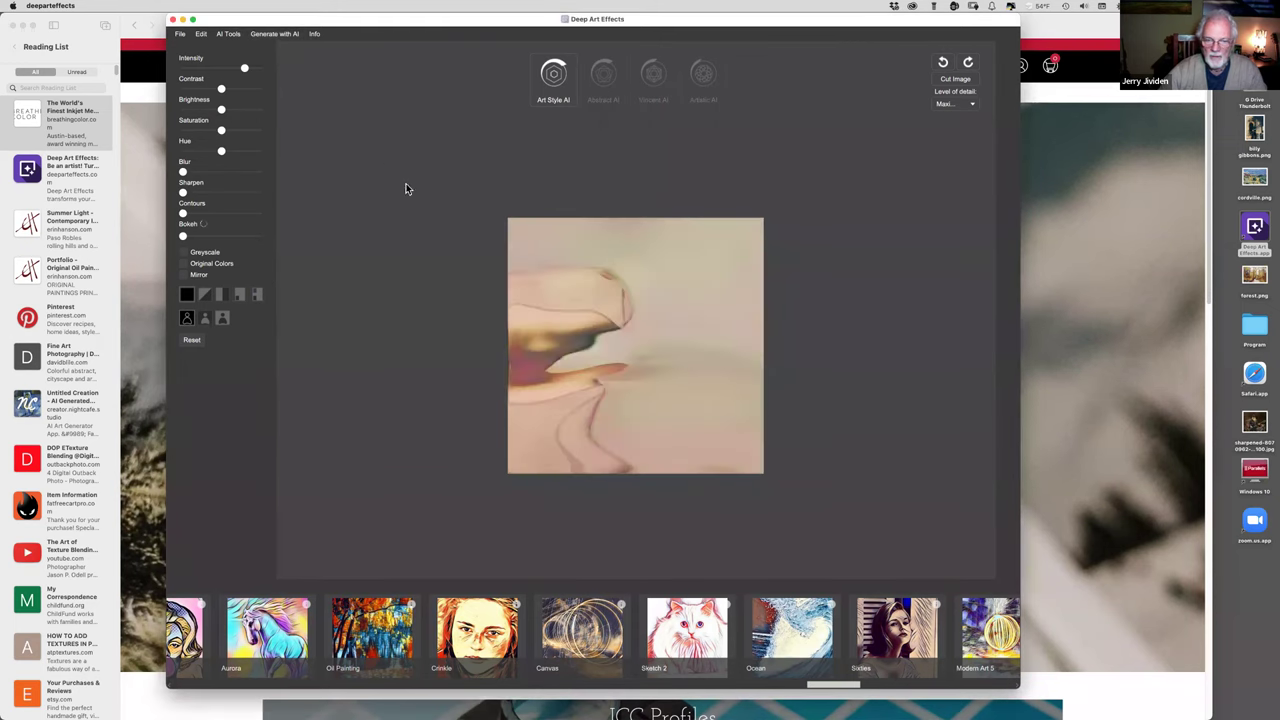
click(280, 34)
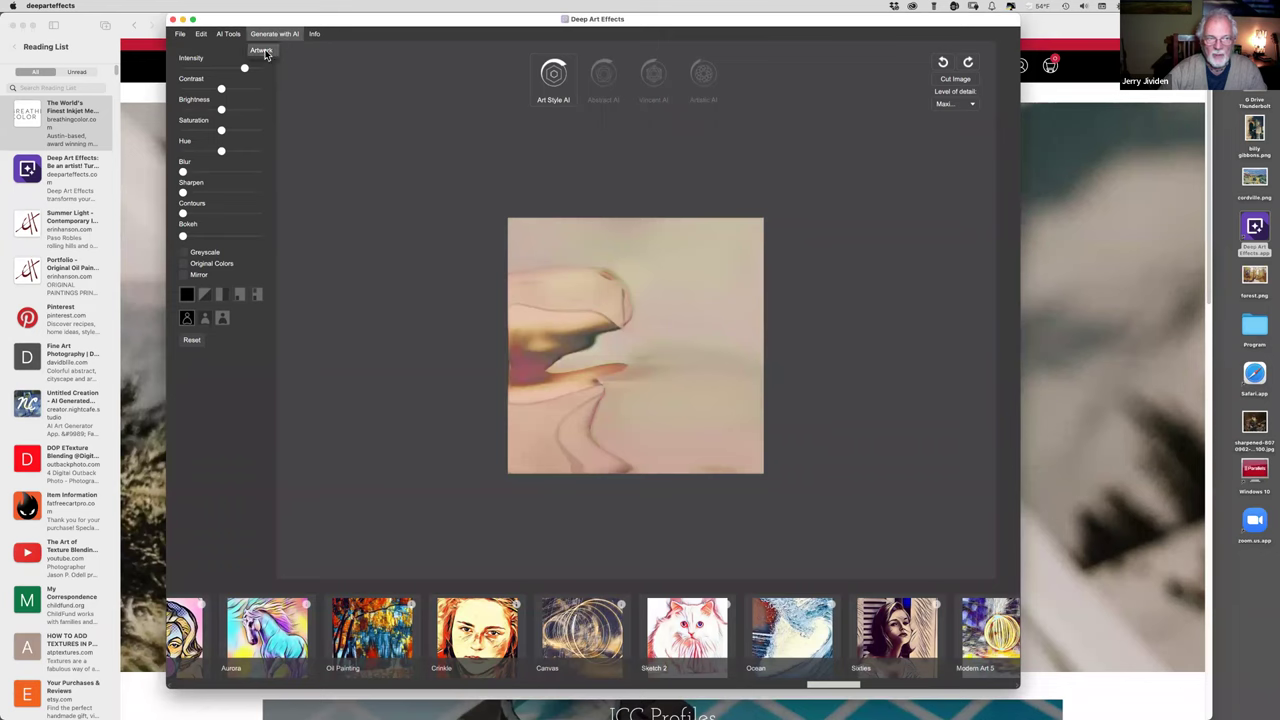
click(262, 52)
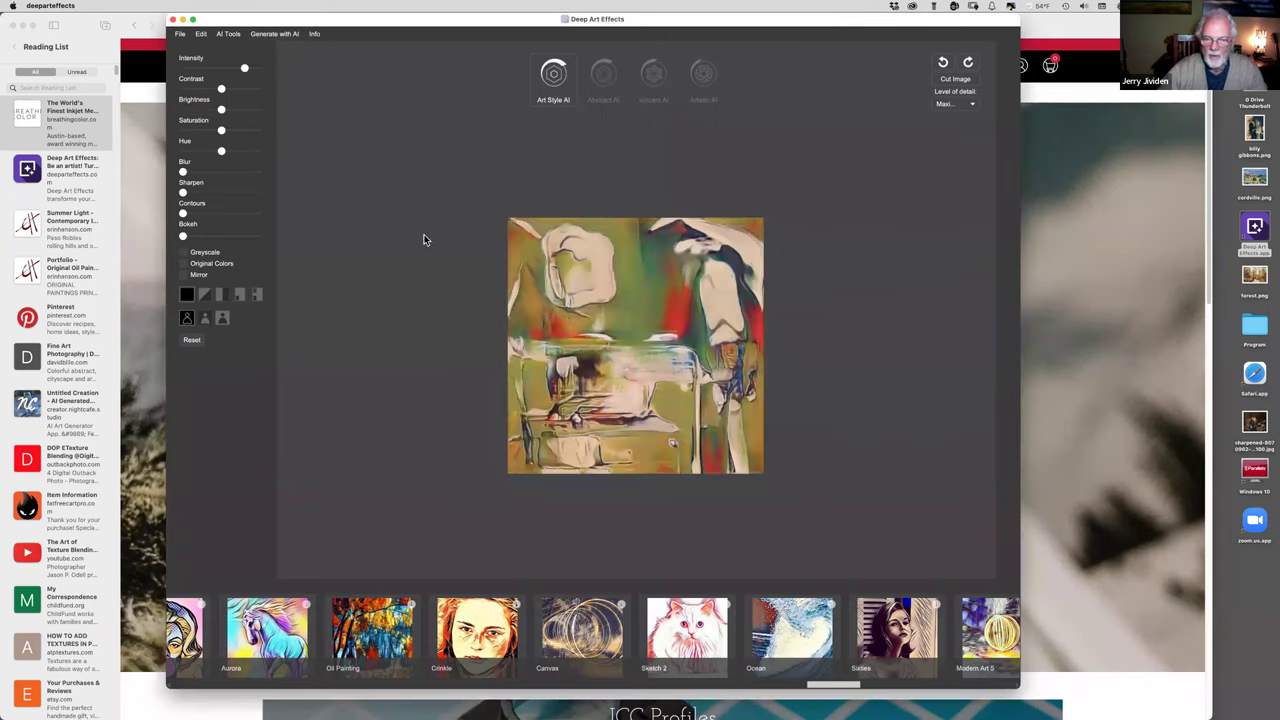
click(282, 36)
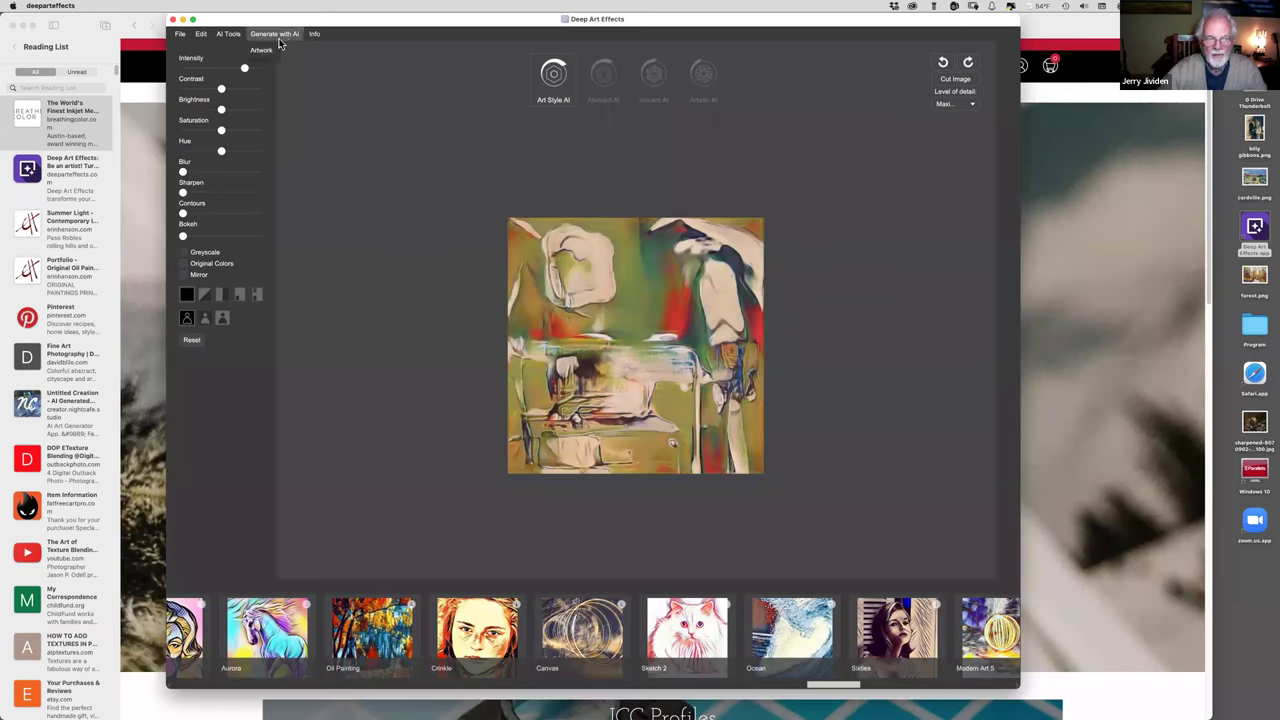
click(263, 50)
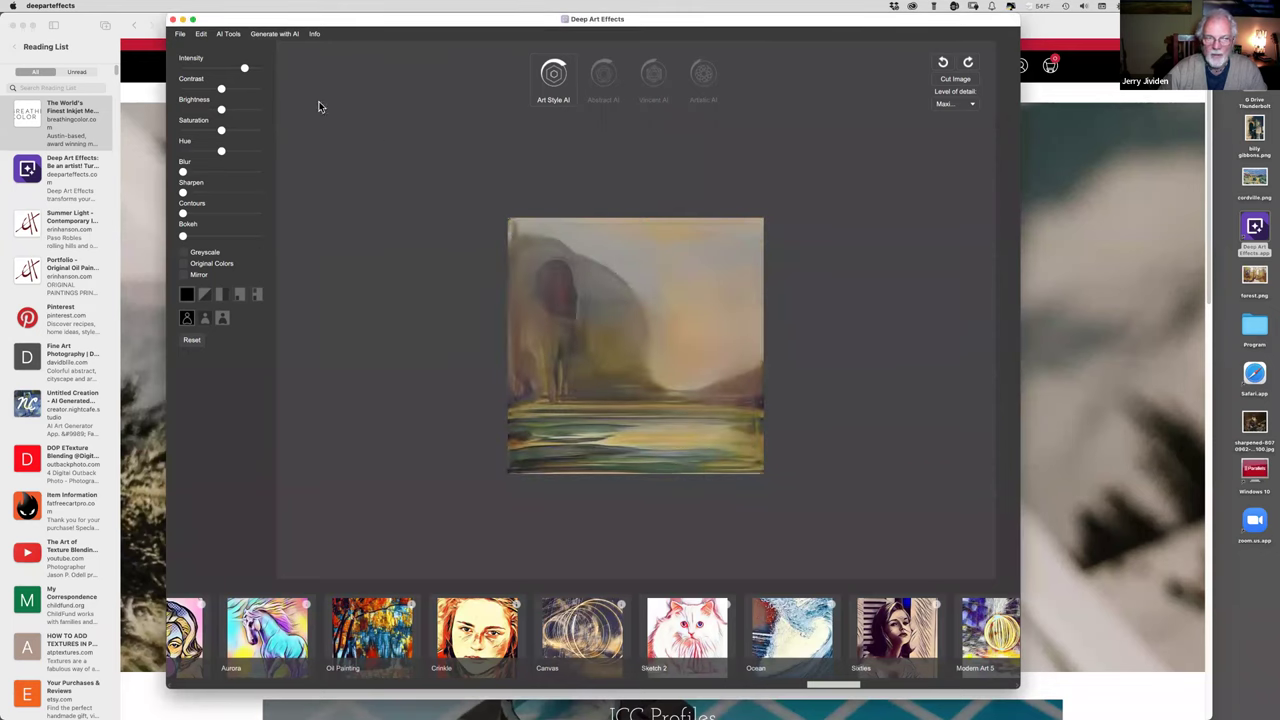
click(278, 34)
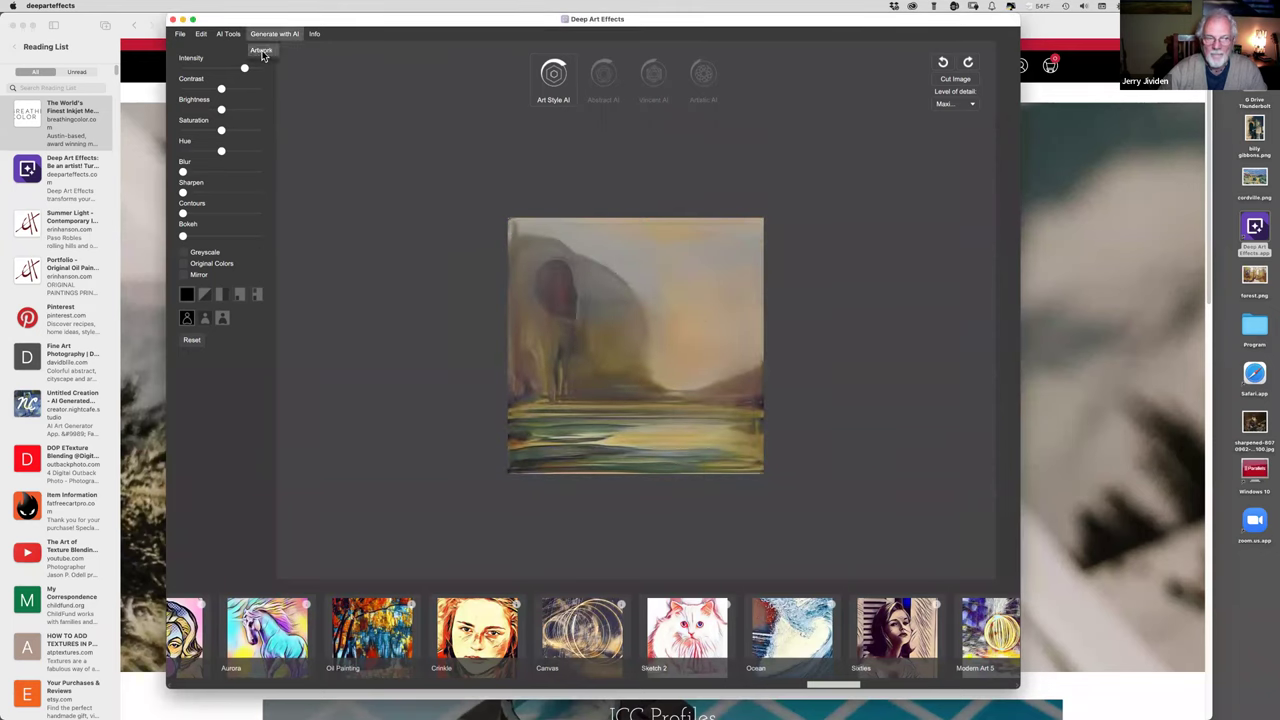
click(261, 51)
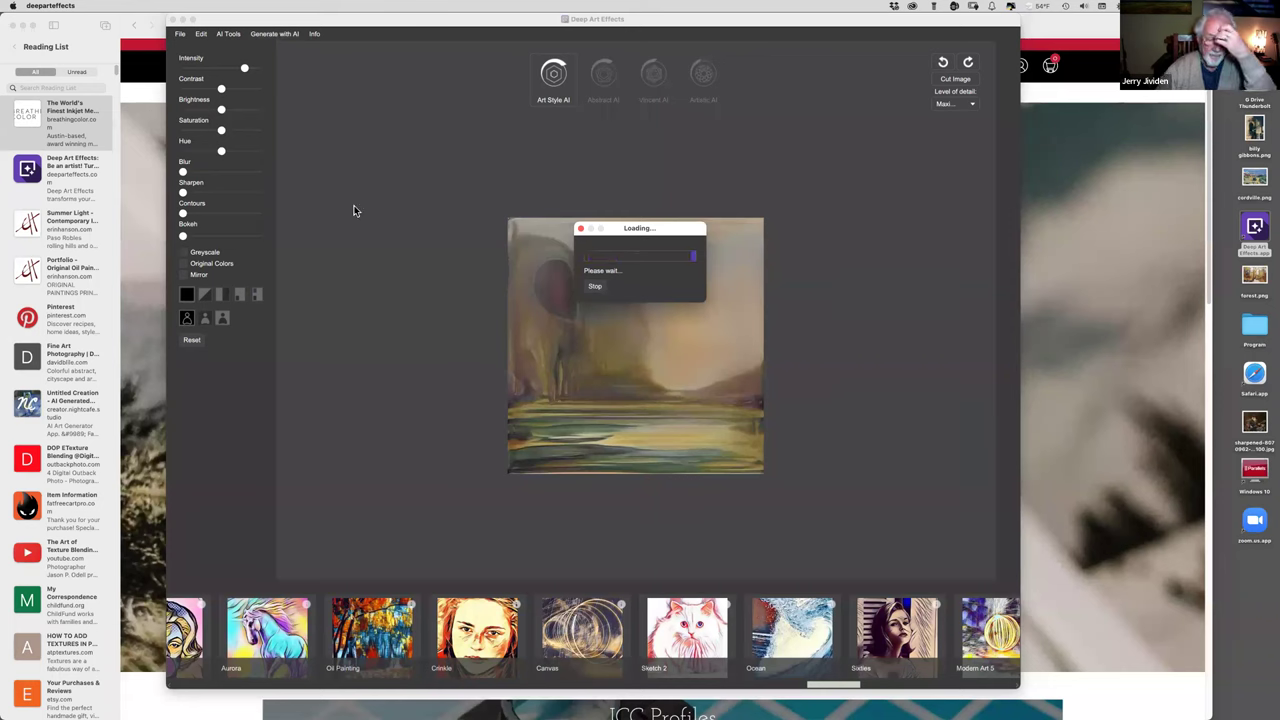
click(284, 34)
click(261, 51)
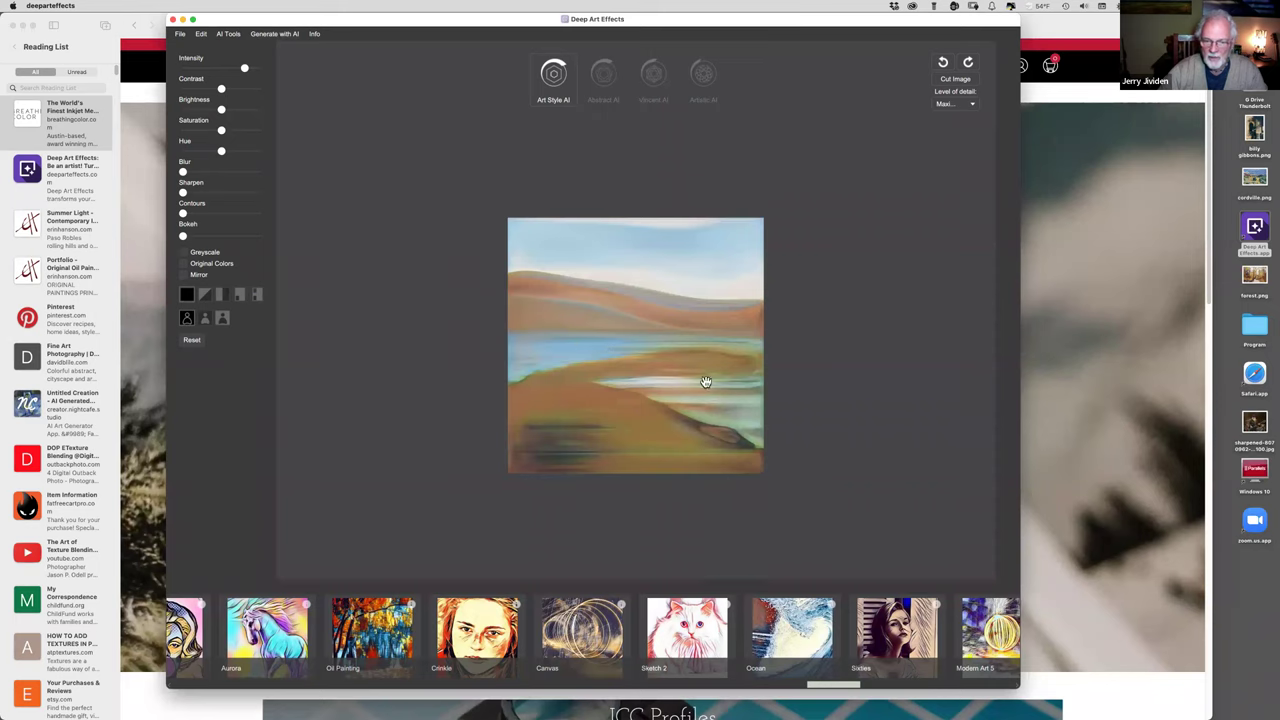
- Generate another AI artwork and save the dark portrait to the Desktop as Portrait.png
click(262, 36)
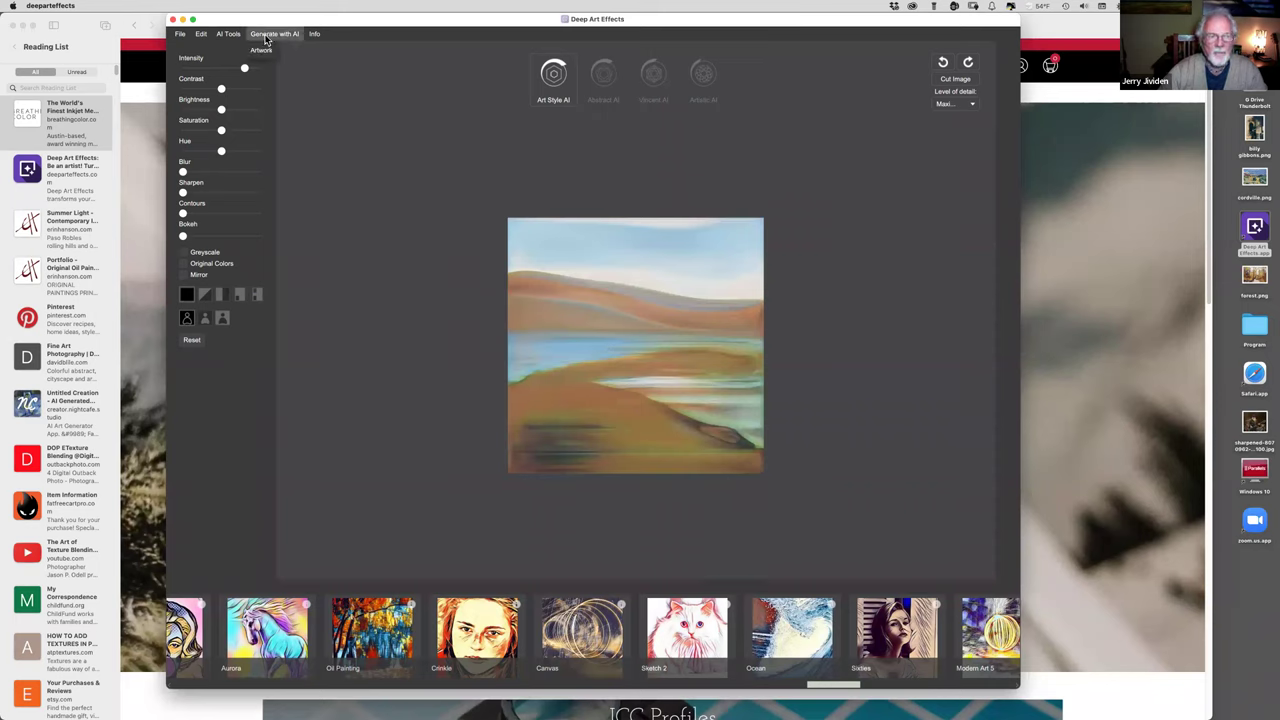
click(265, 50)
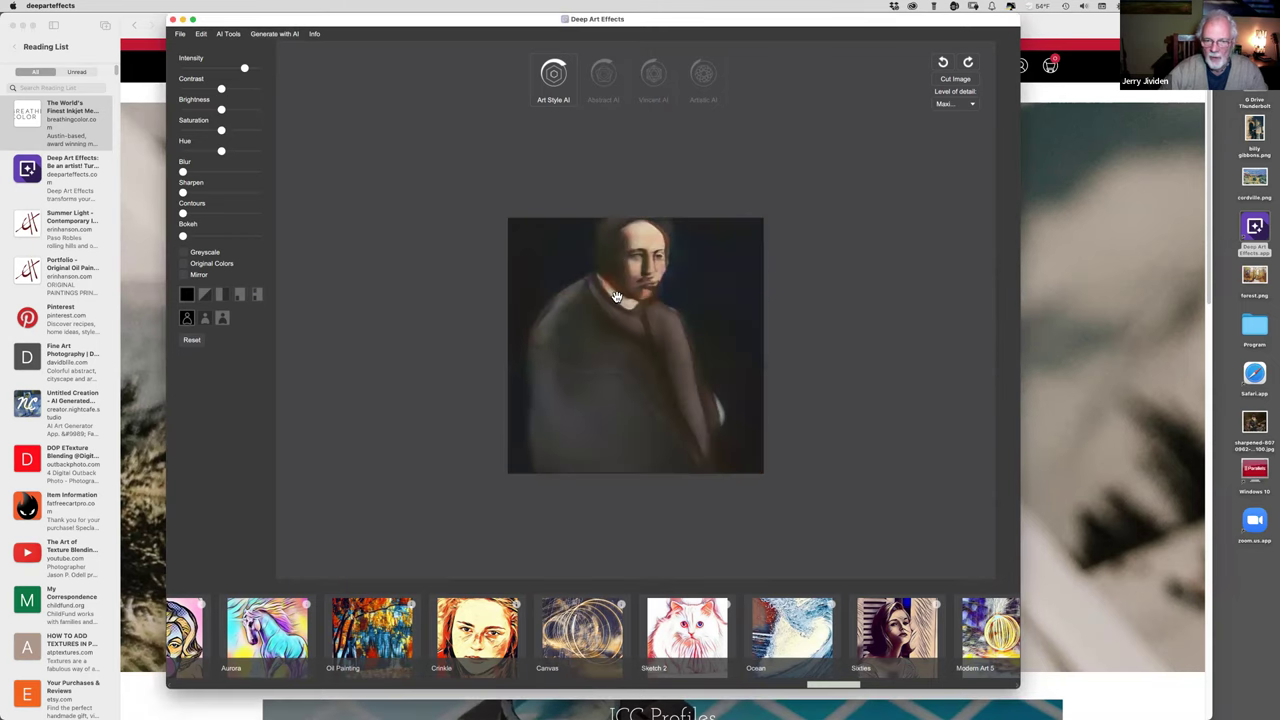
click(180, 33)
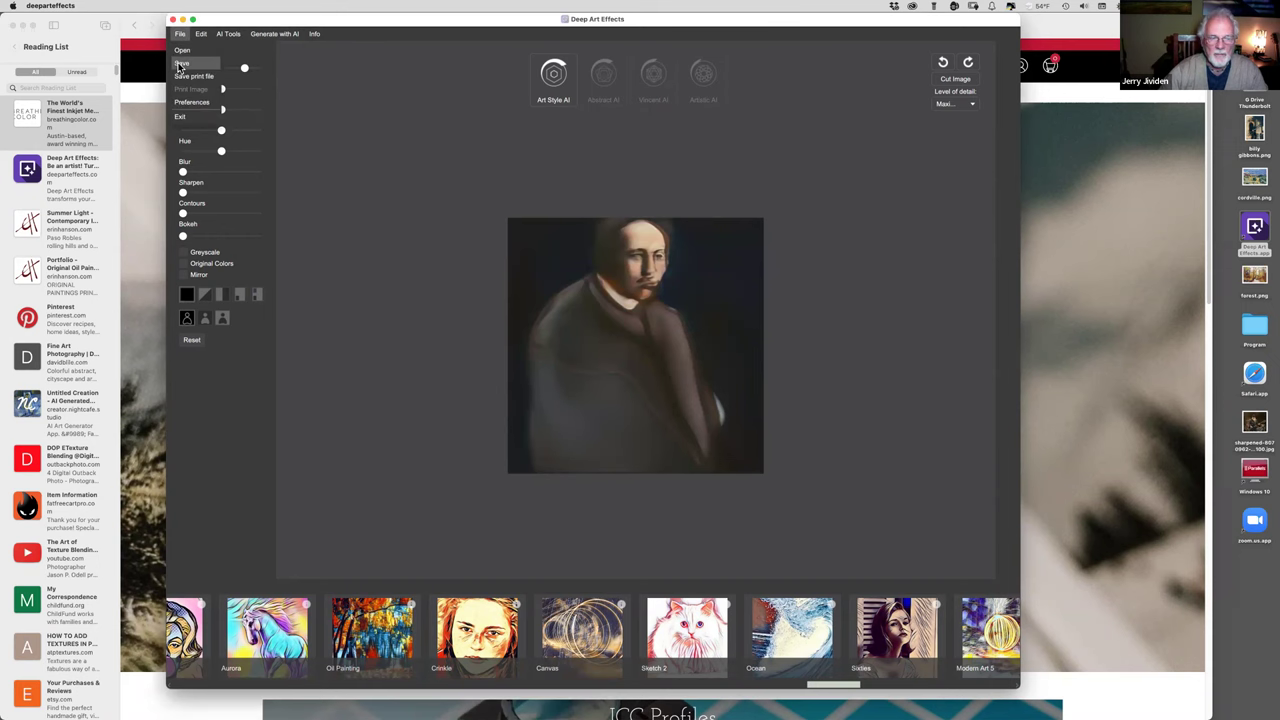
click(181, 64)
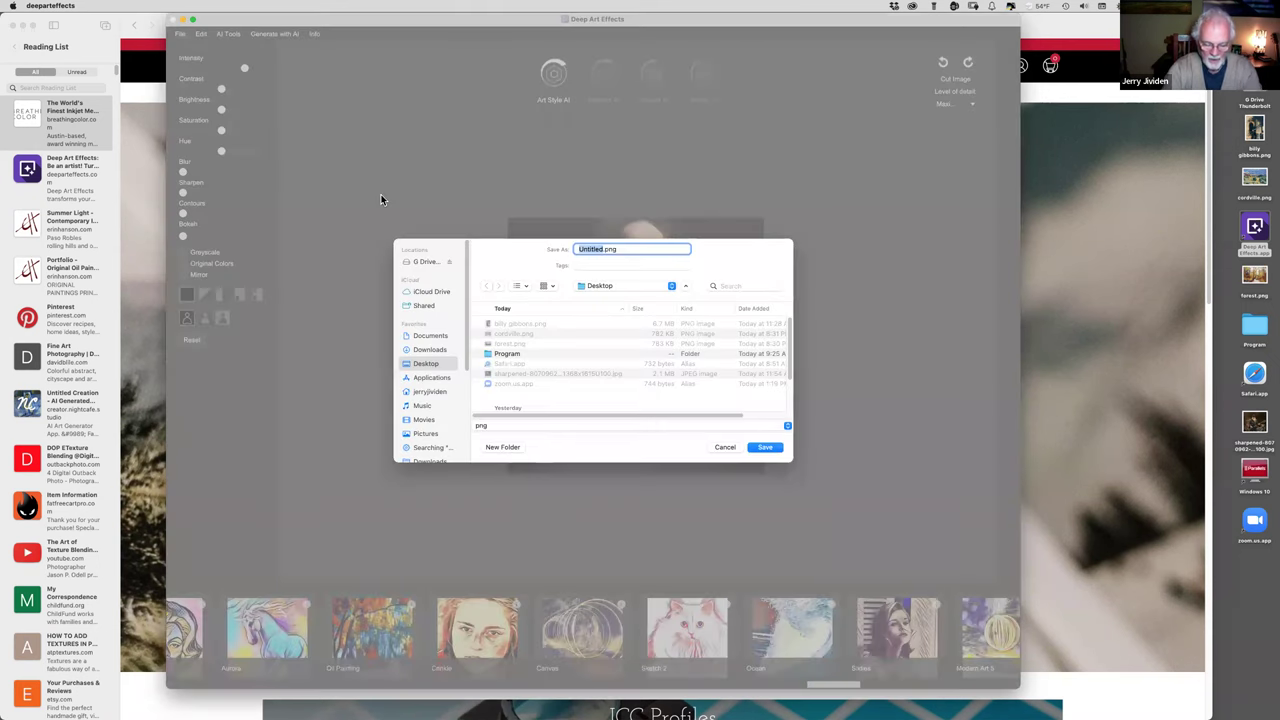
text(Portra)
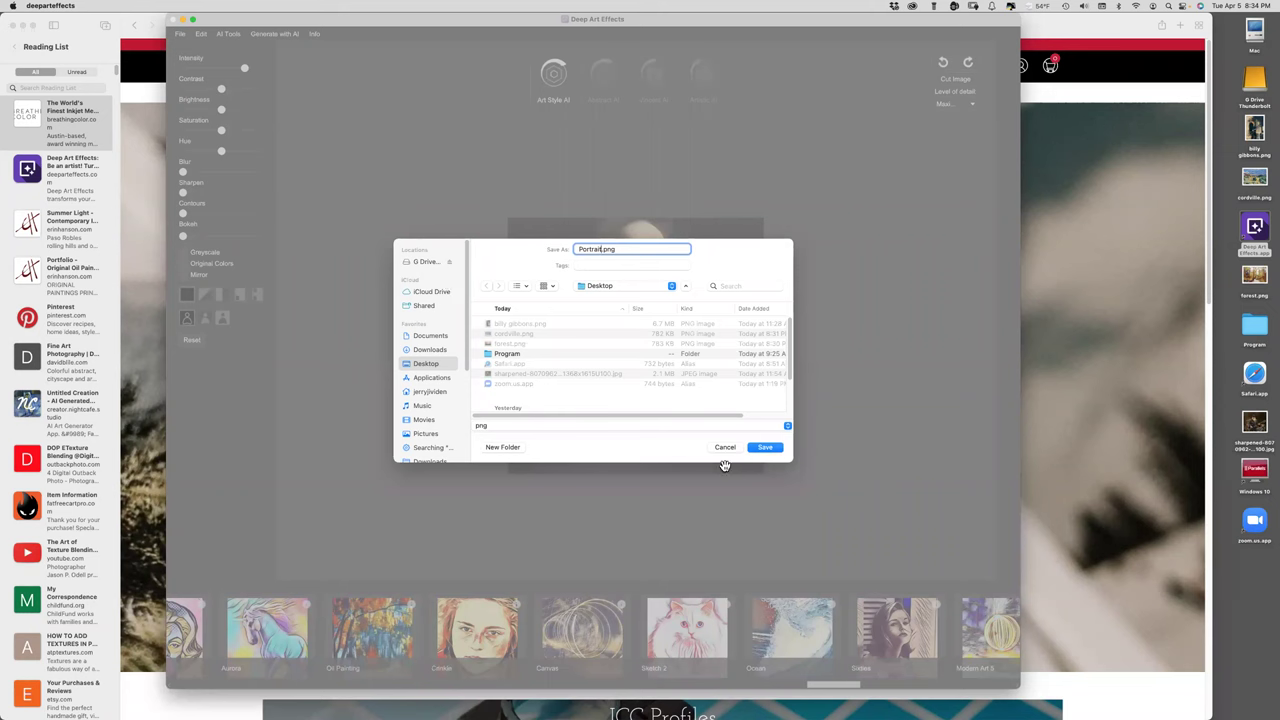
click(766, 448)
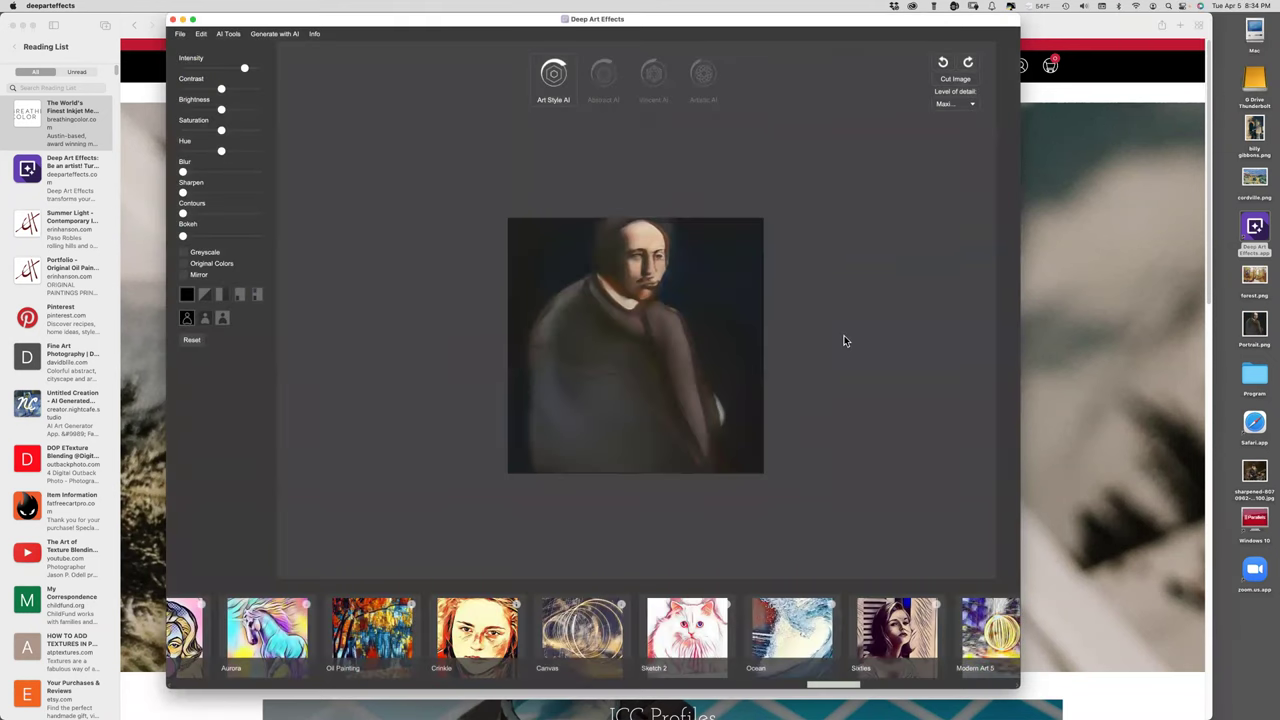
- Generate a new AI artwork in place of the saved portrait
click(291, 36)
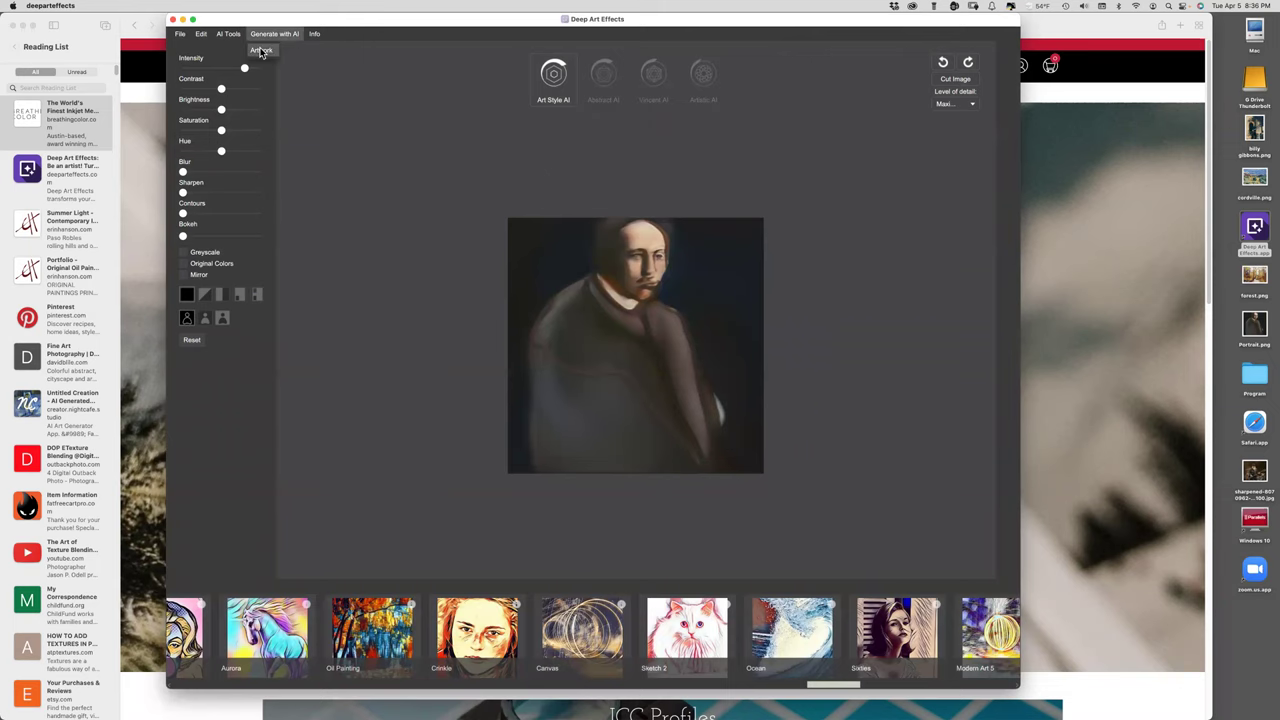
click(261, 50)
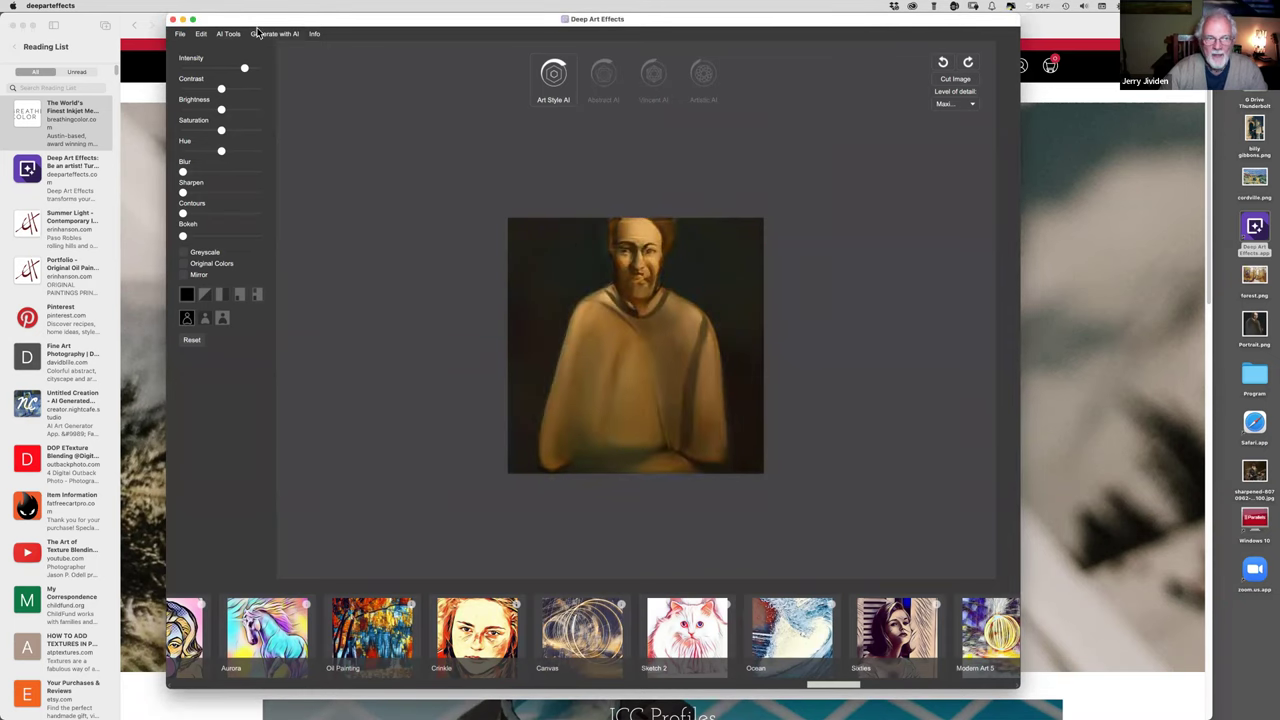
- Generate seven more AI artworks in succession, each replacing the image on the canvas
click(266, 50)
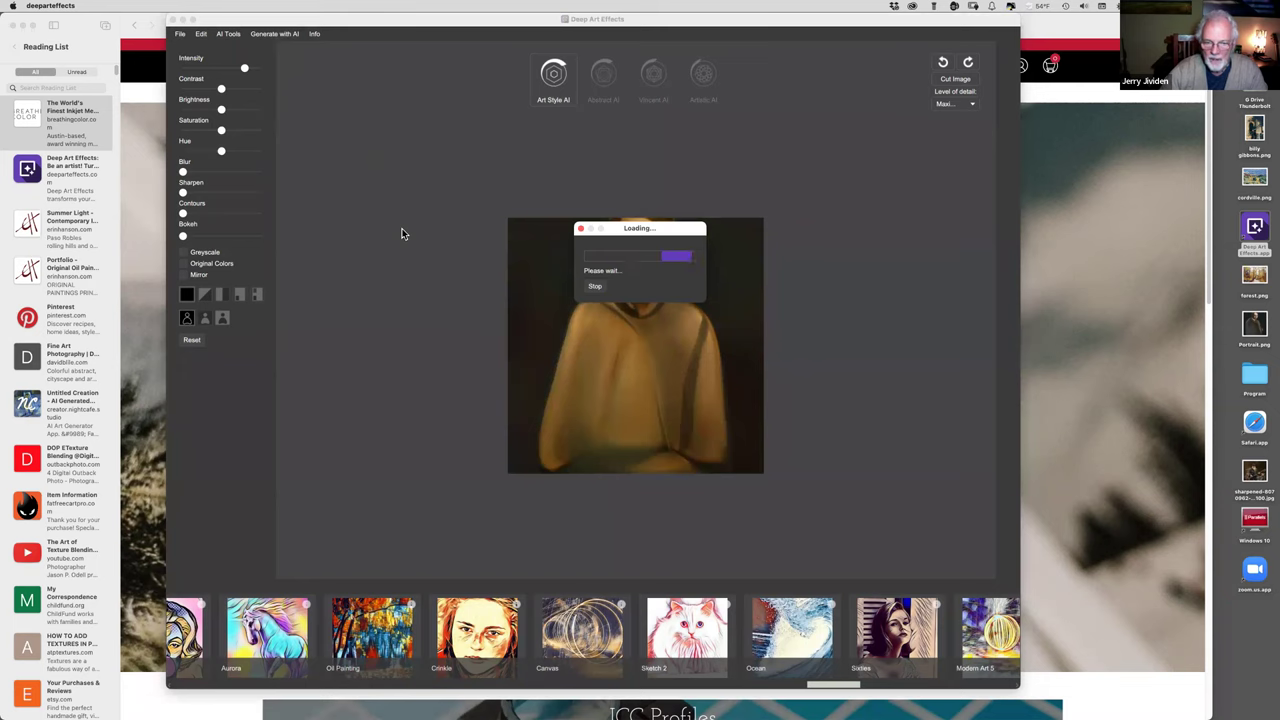
click(266, 50)
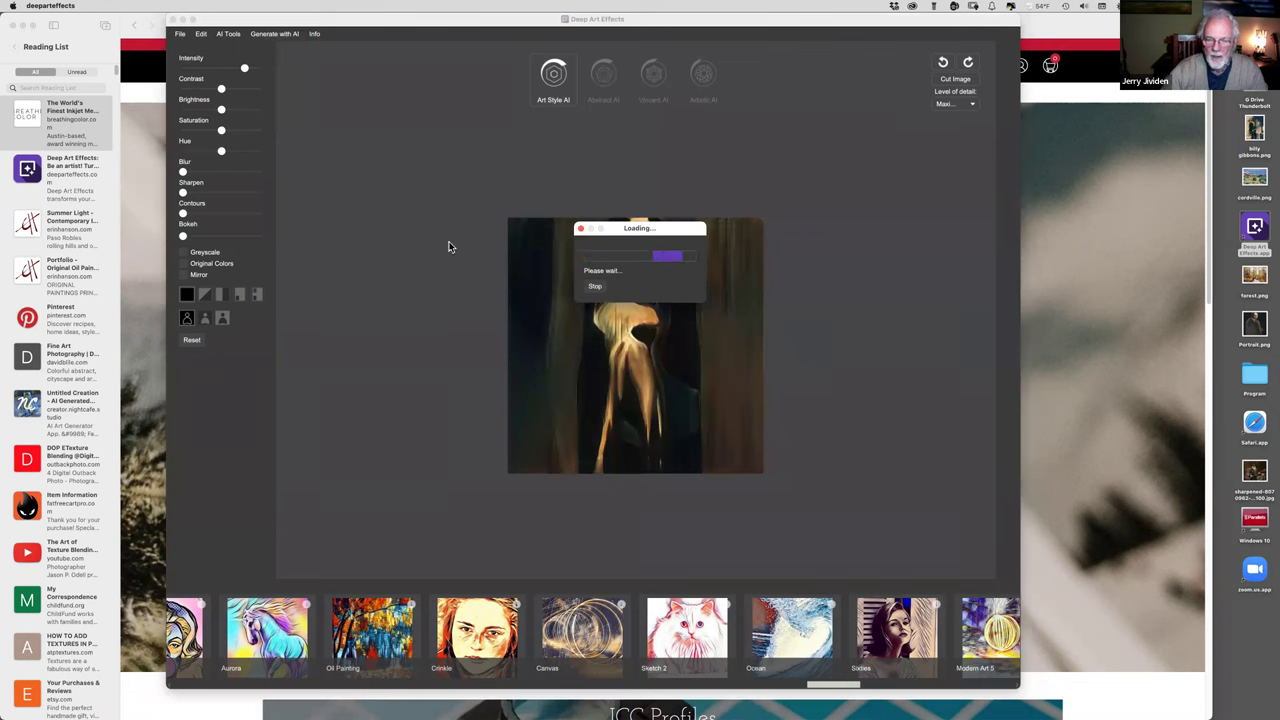
click(283, 34)
click(258, 52)
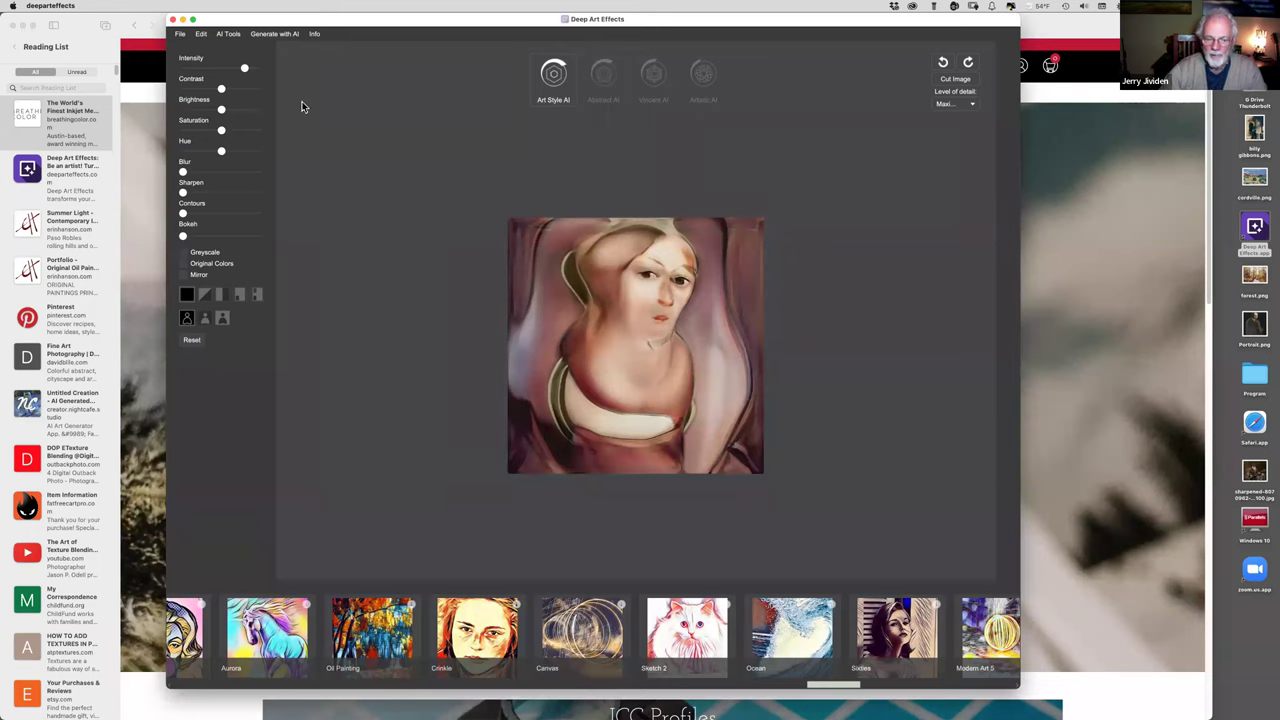
click(274, 34)
click(261, 52)
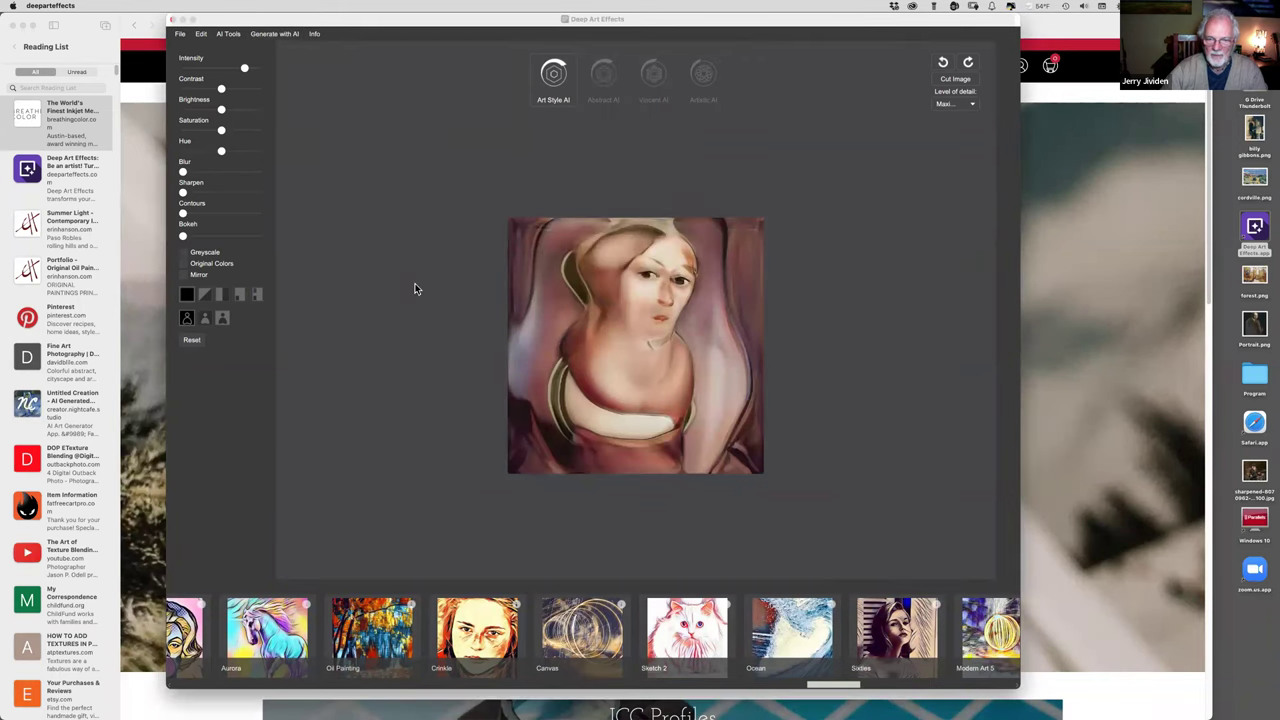
click(261, 51)
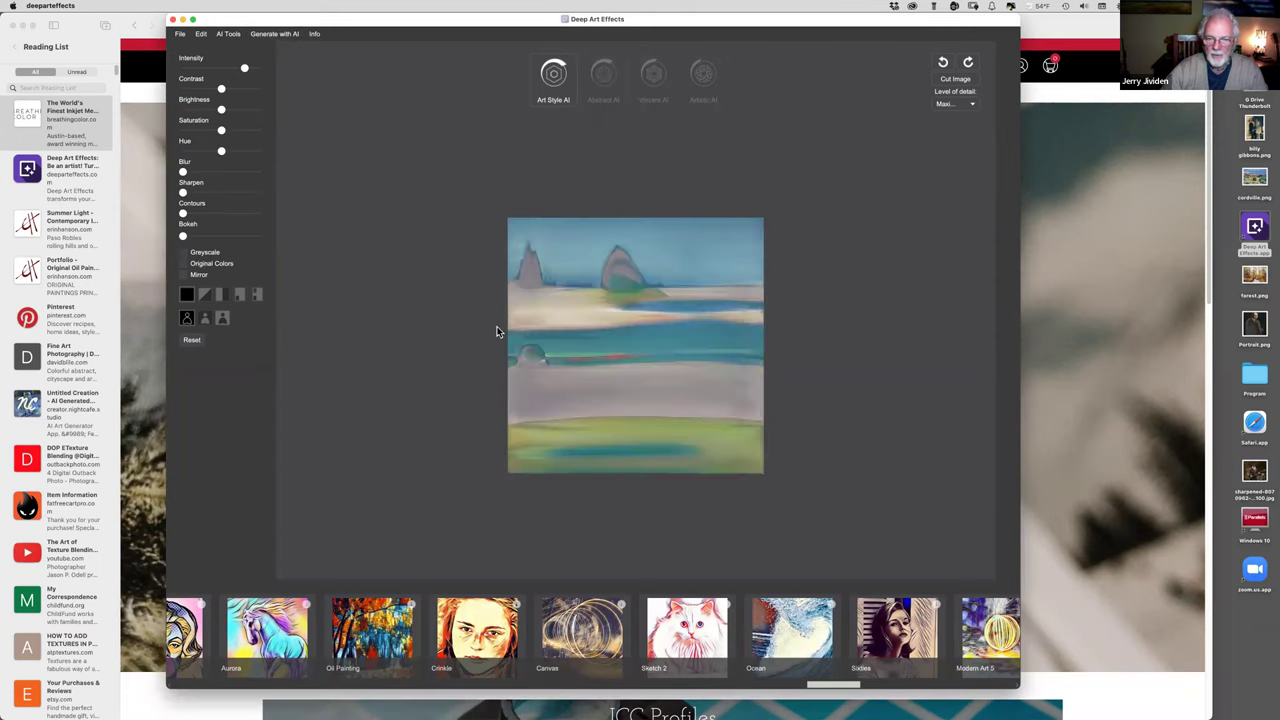
click(280, 35)
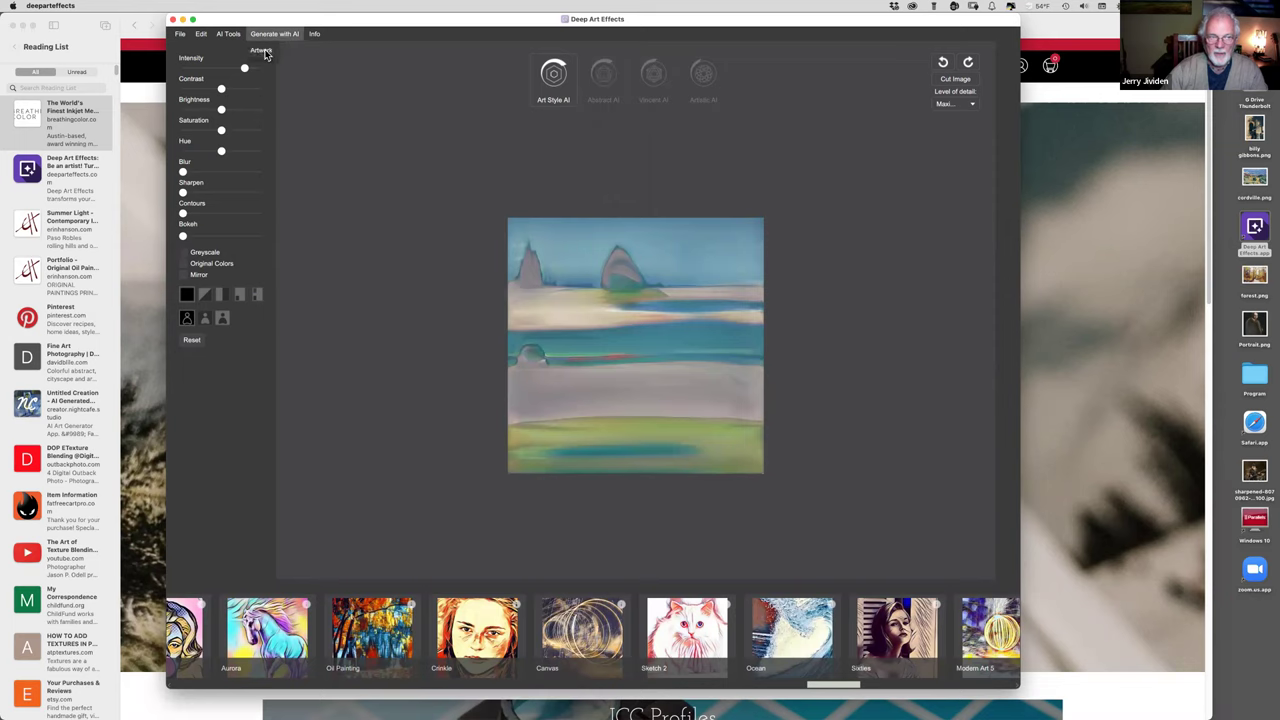
click(261, 51)
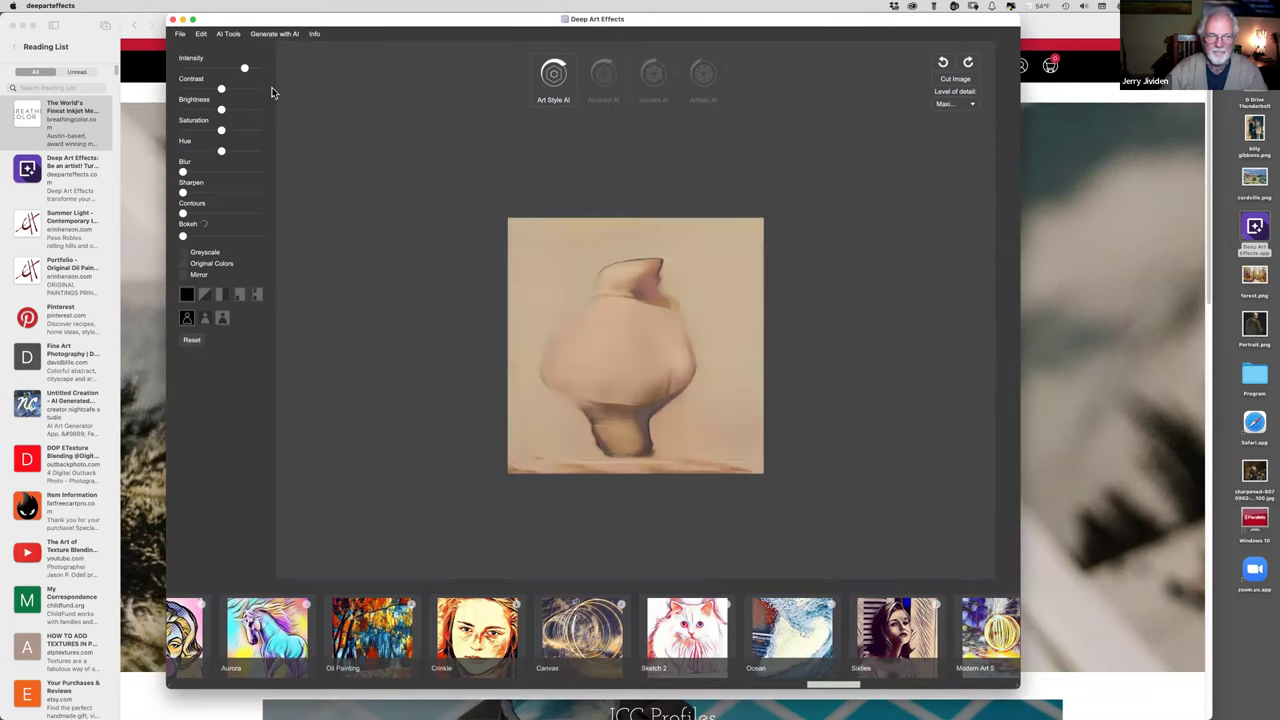
click(281, 35)
click(268, 52)
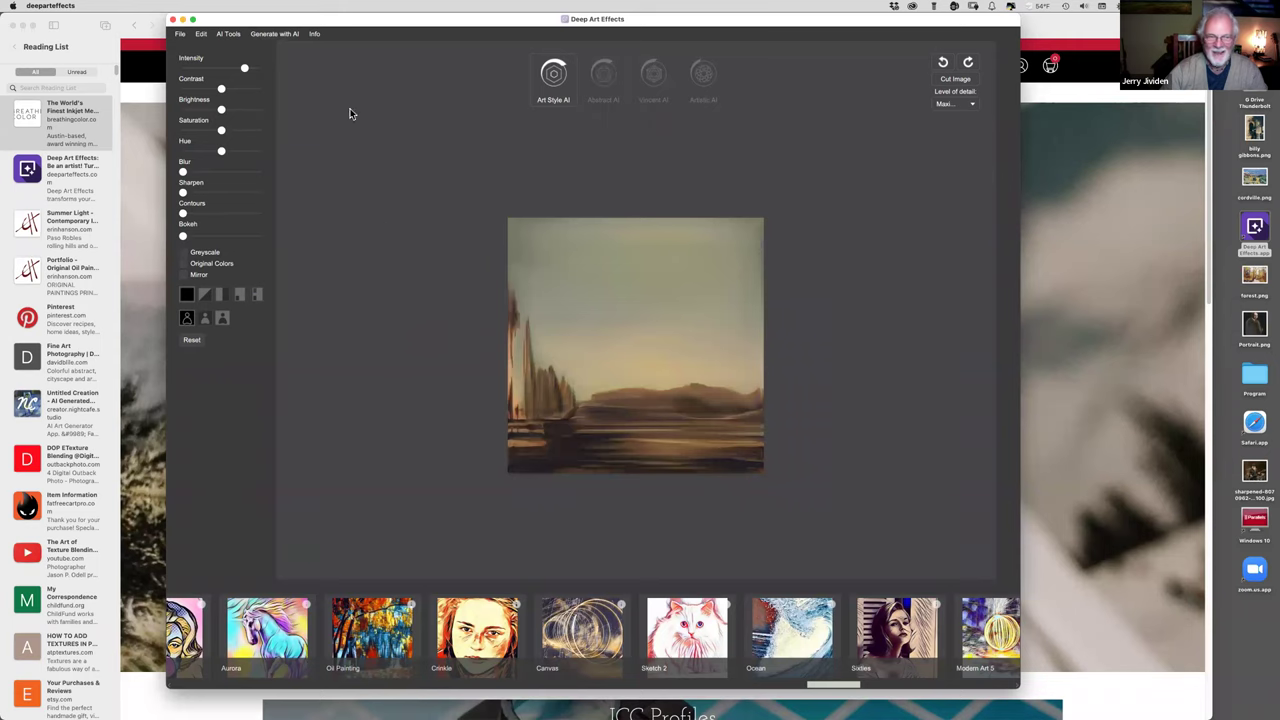
click(315, 34)
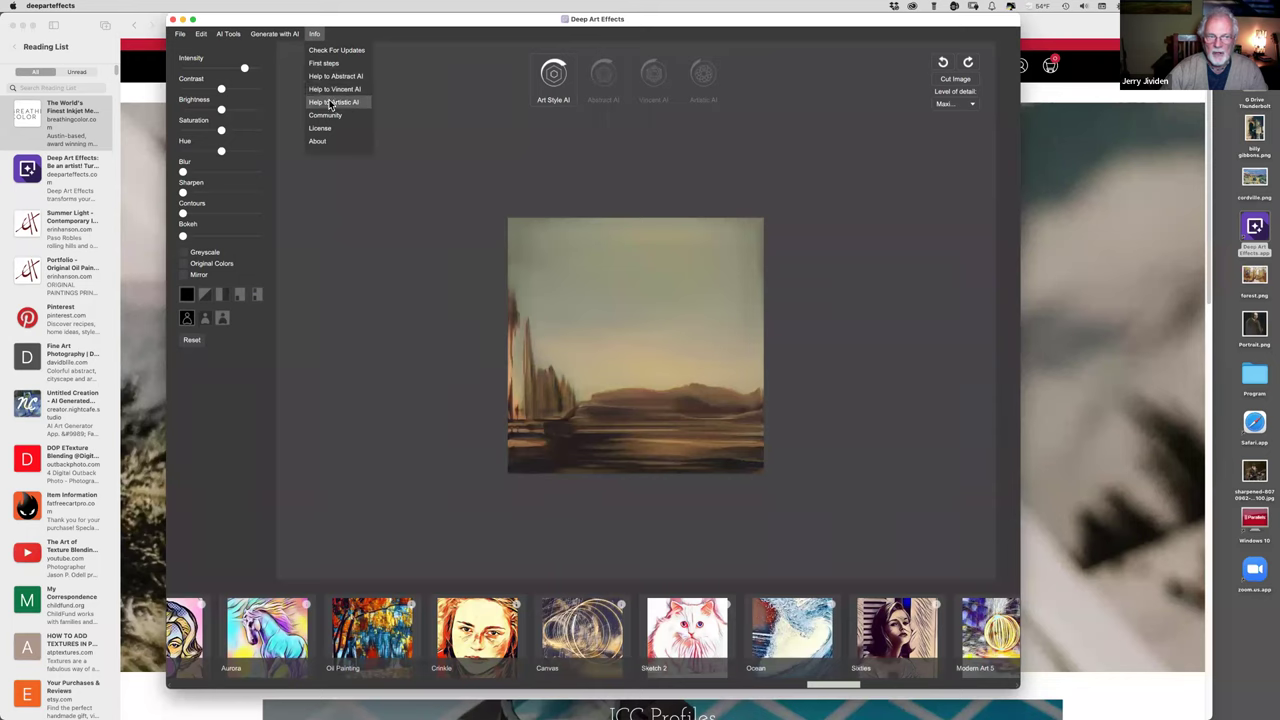
click(437, 104)
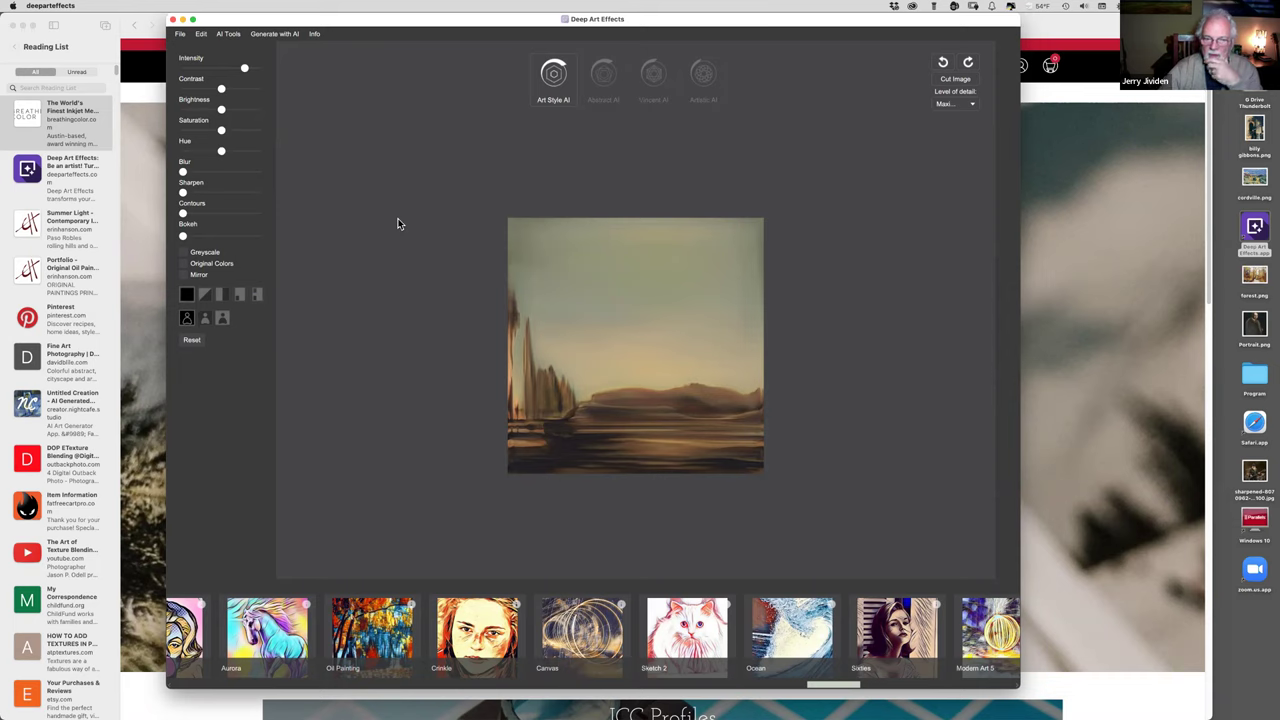
- Generate four AI artworks in a row in place of the dusky landscape
click(268, 34)
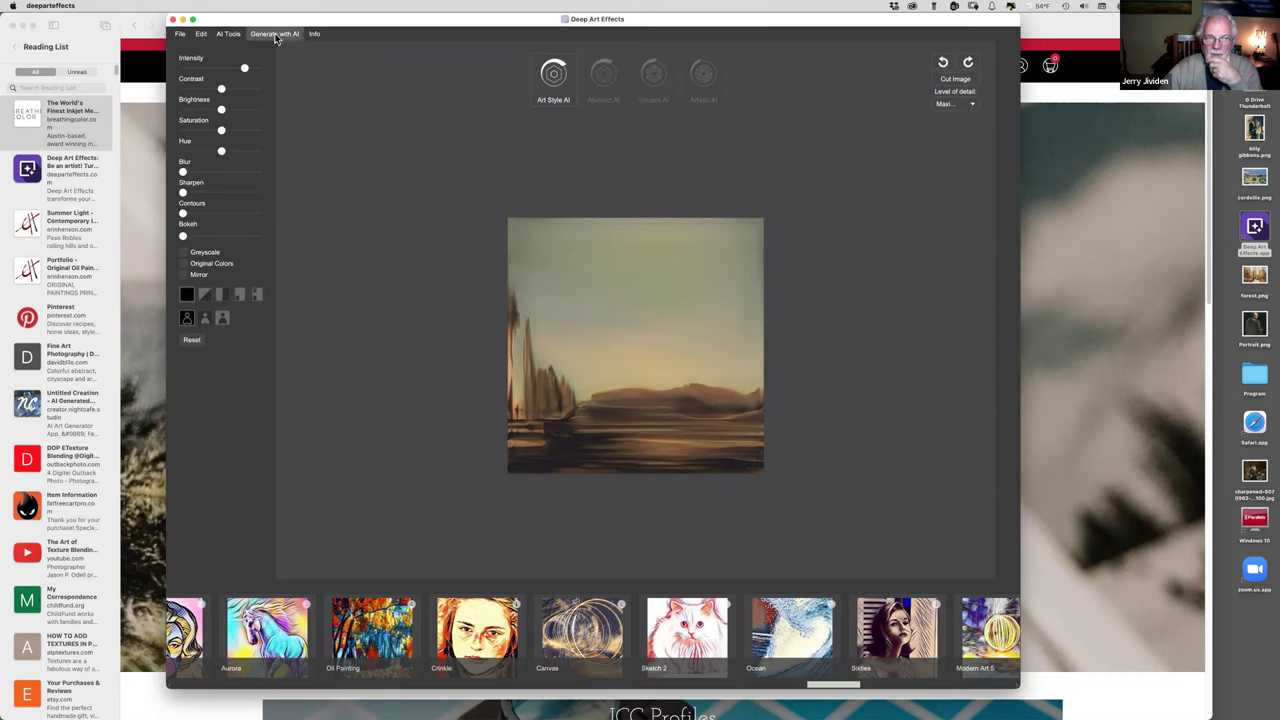
click(262, 50)
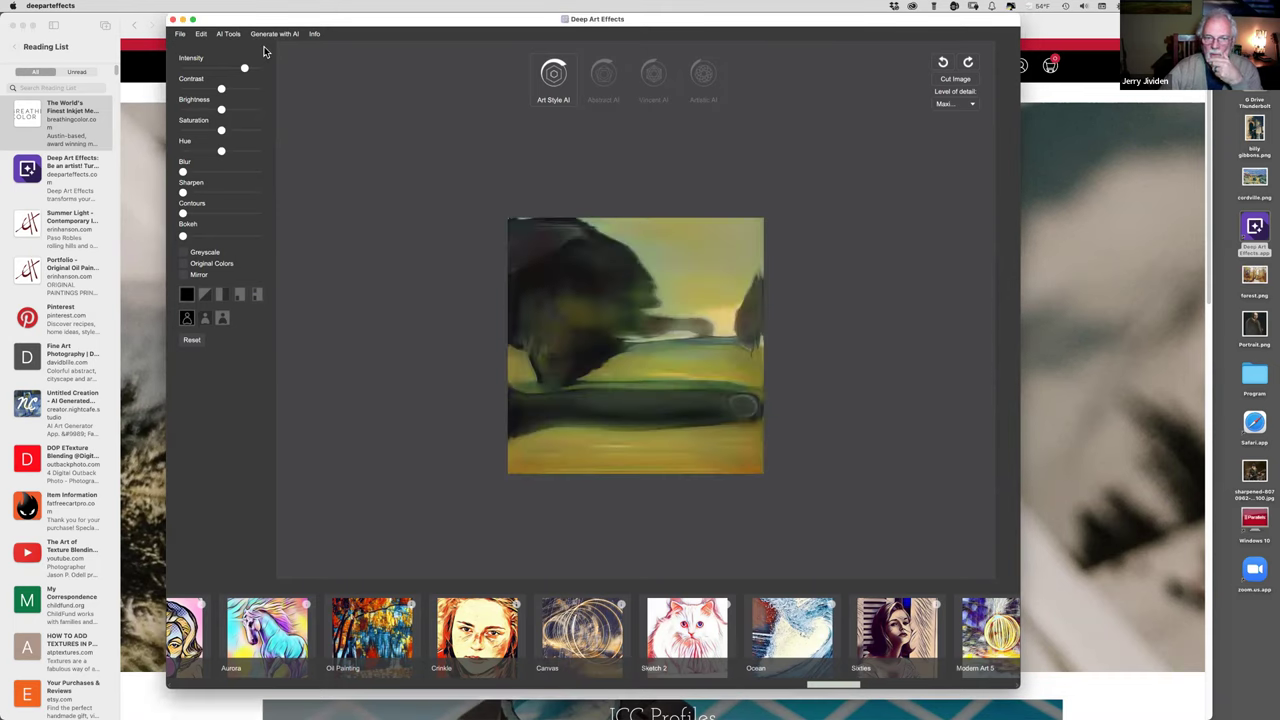
click(268, 36)
click(263, 50)
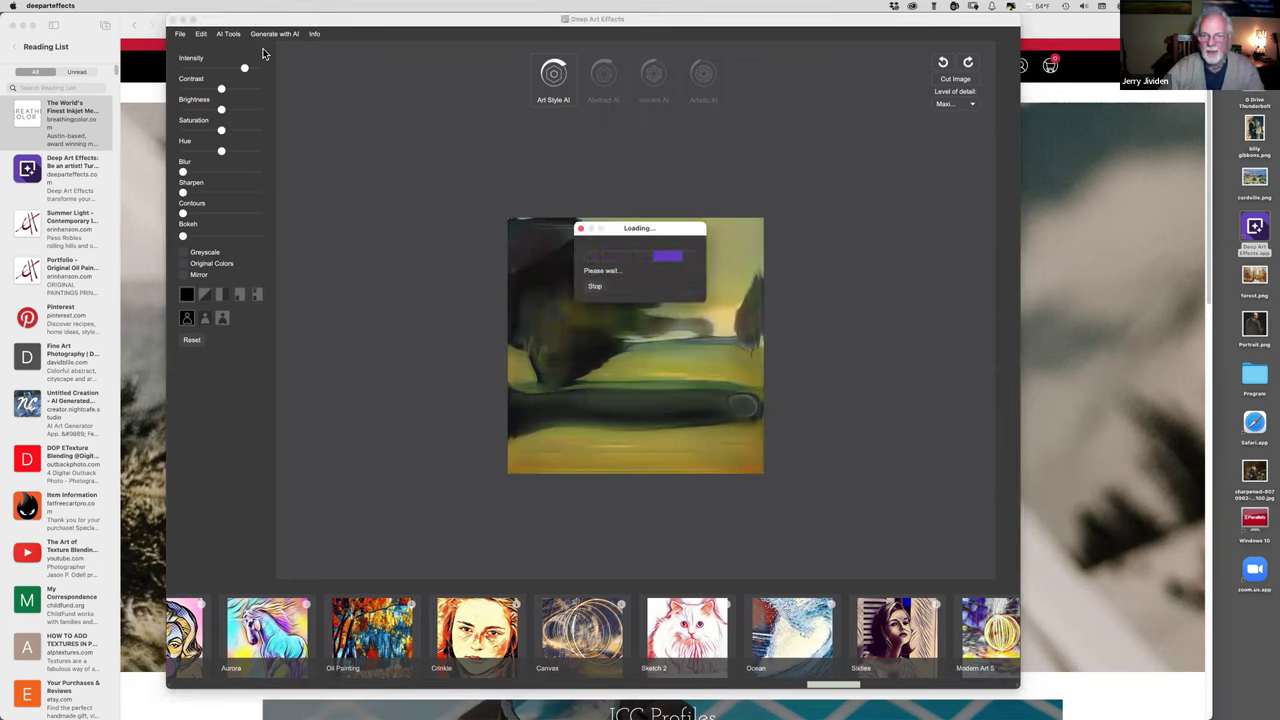
click(268, 34)
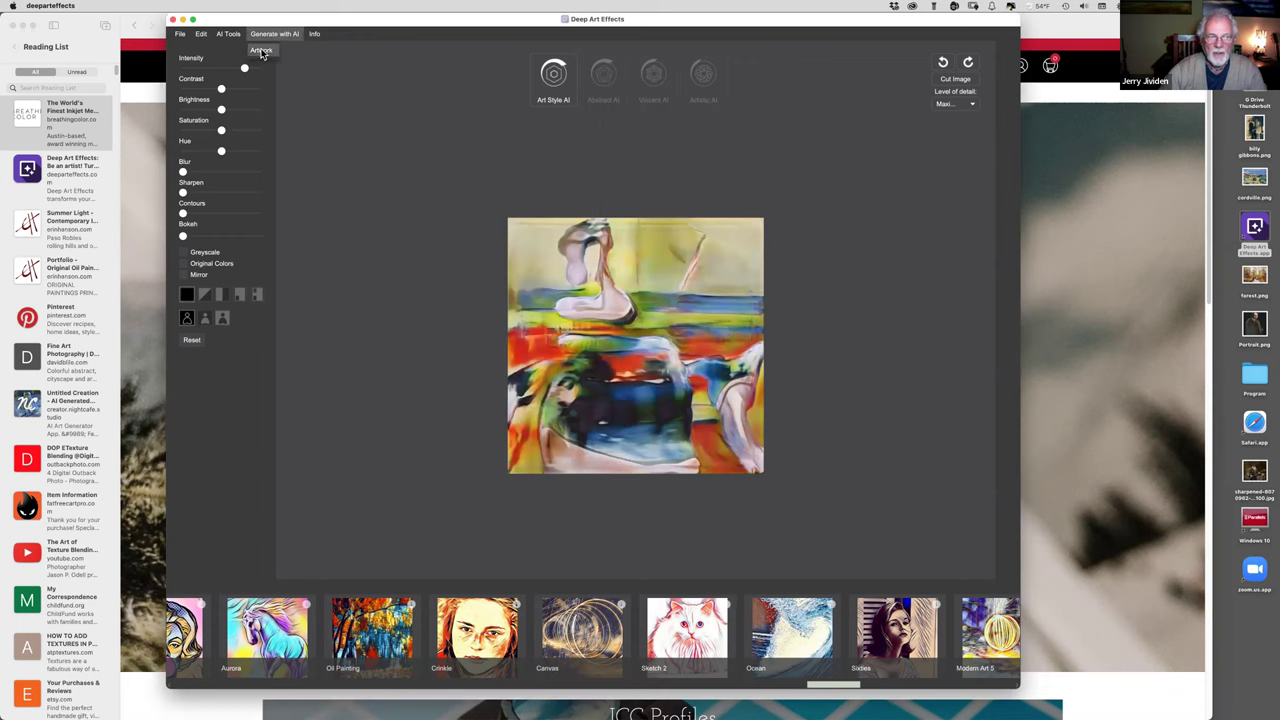
click(260, 50)
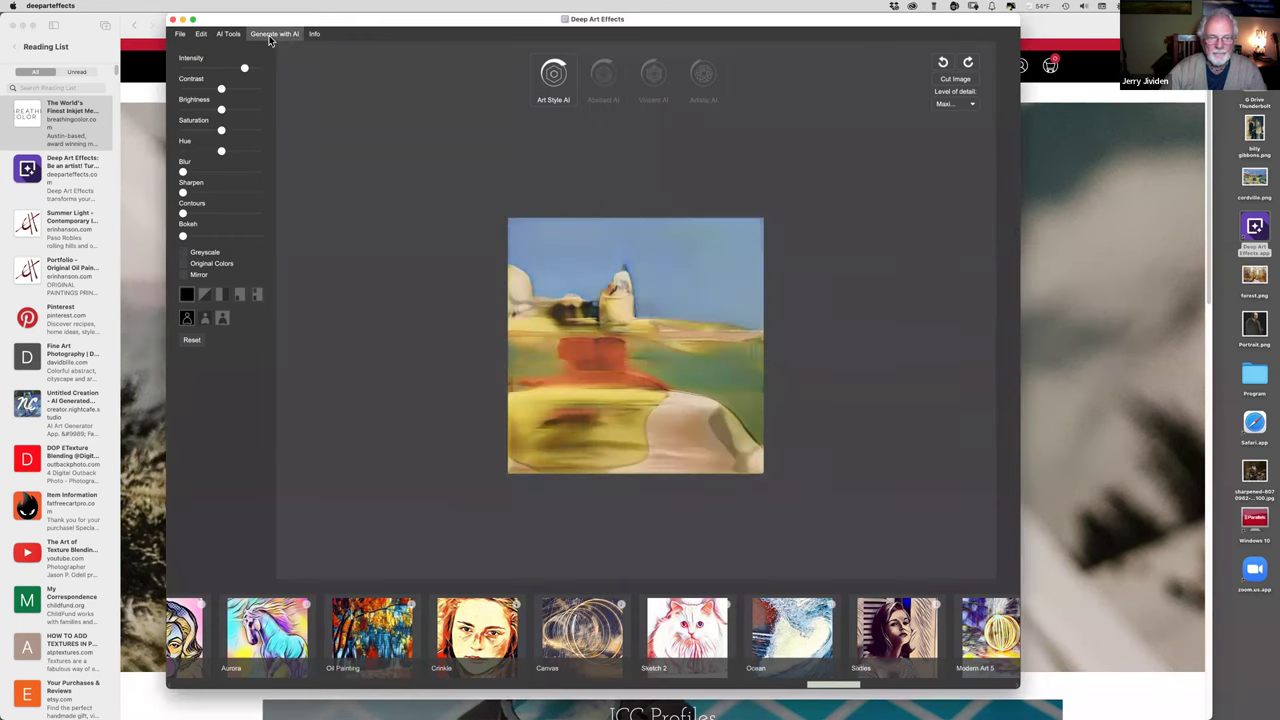
click(269, 38)
click(258, 57)
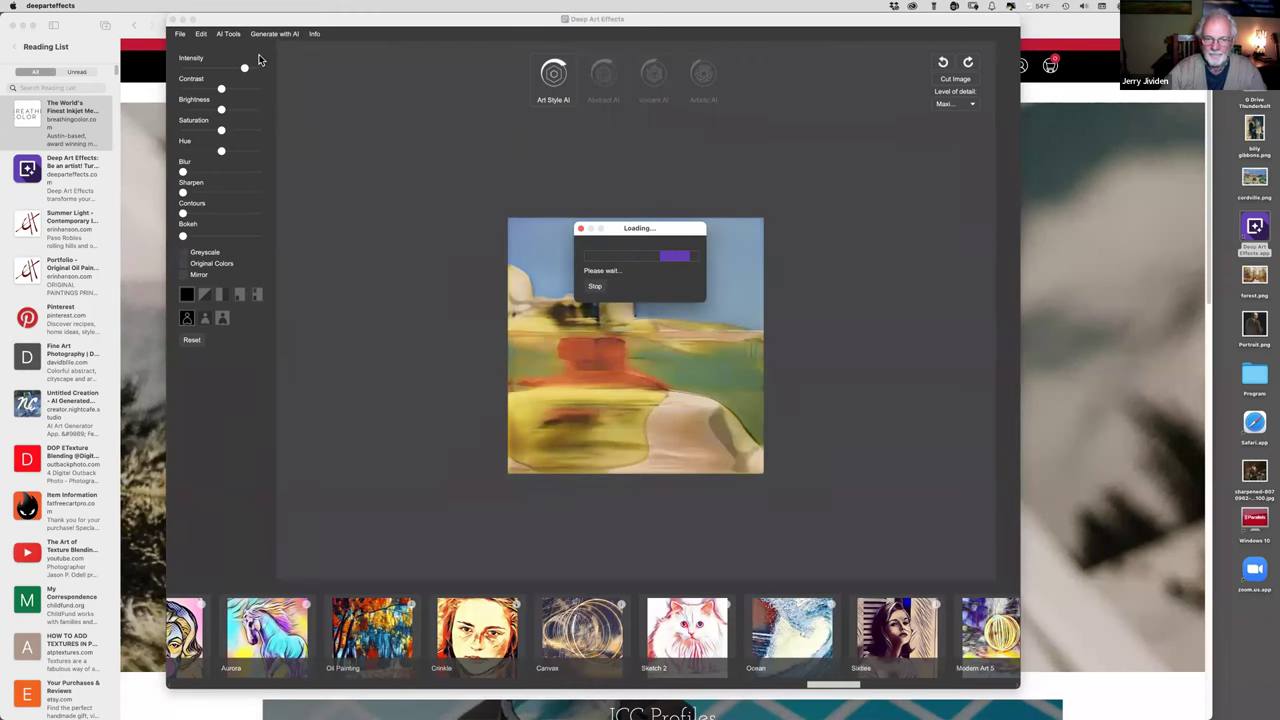
- Generate a new AI artwork and apply the Oil Painting style to it
click(275, 36)
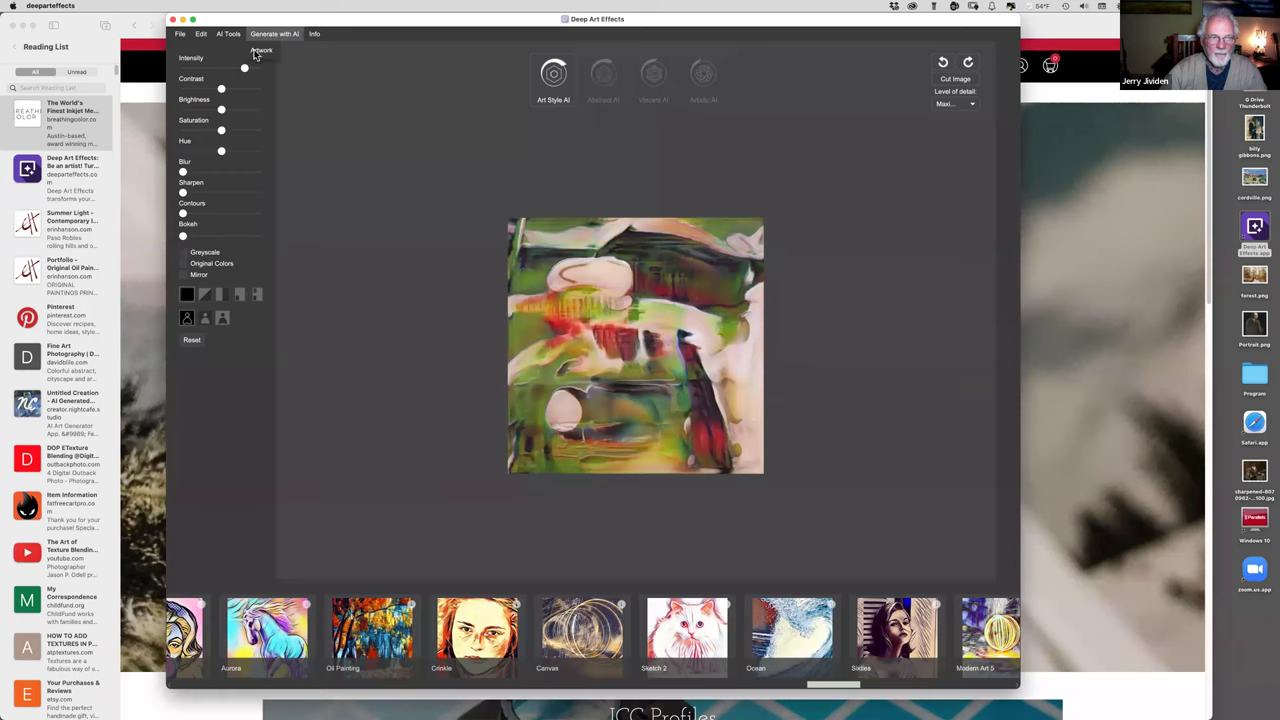
click(259, 55)
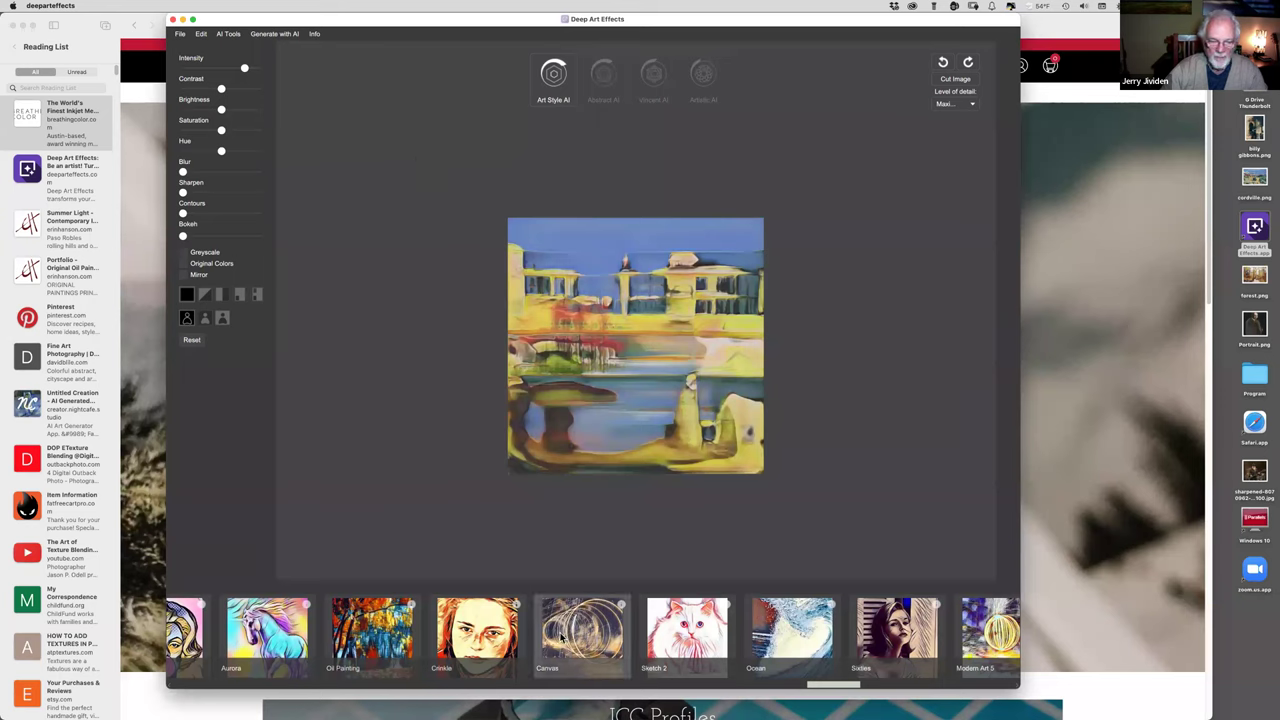
click(376, 629)
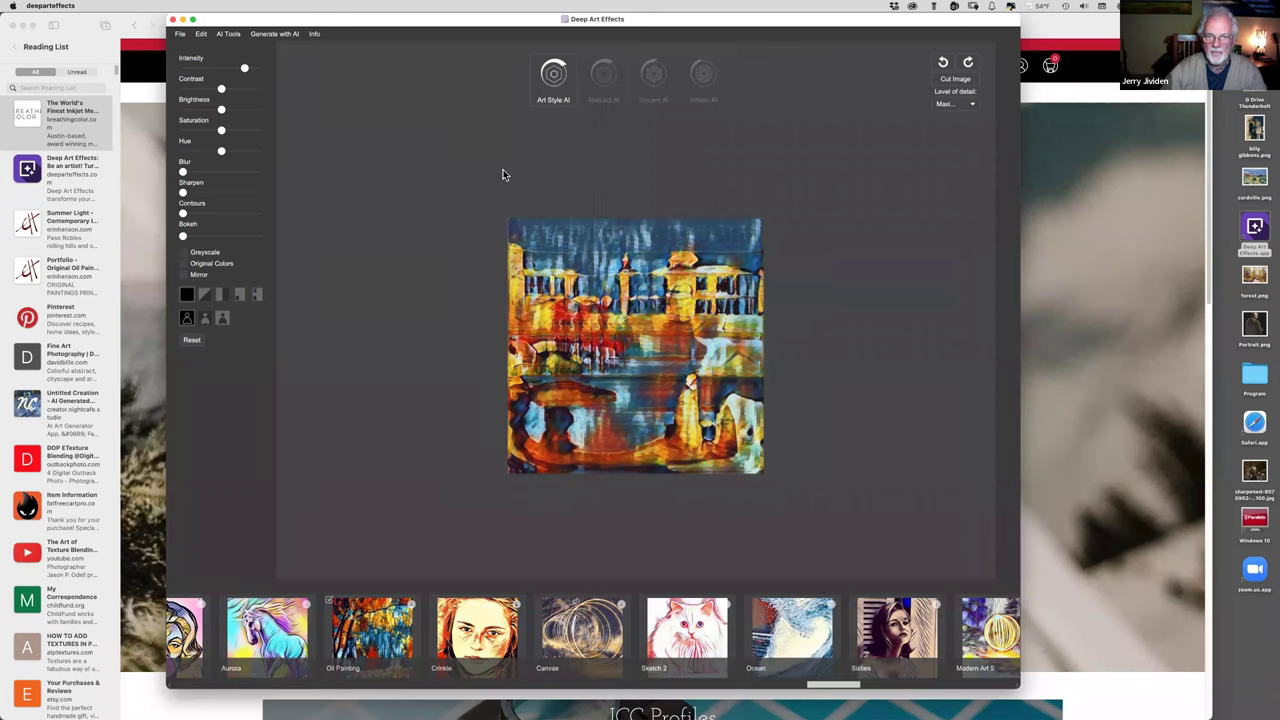
- Open the red-rock desert photo, the last .jpeg in the CCCC Photos folder
click(180, 36)
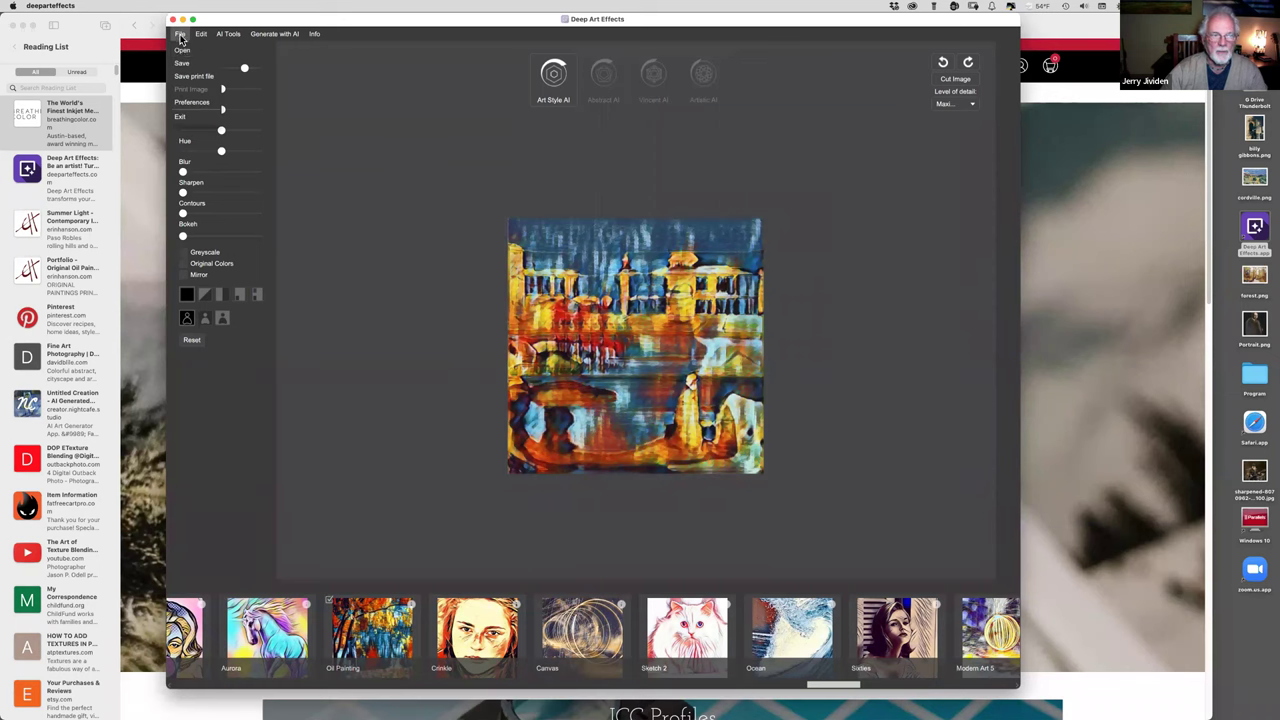
click(181, 52)
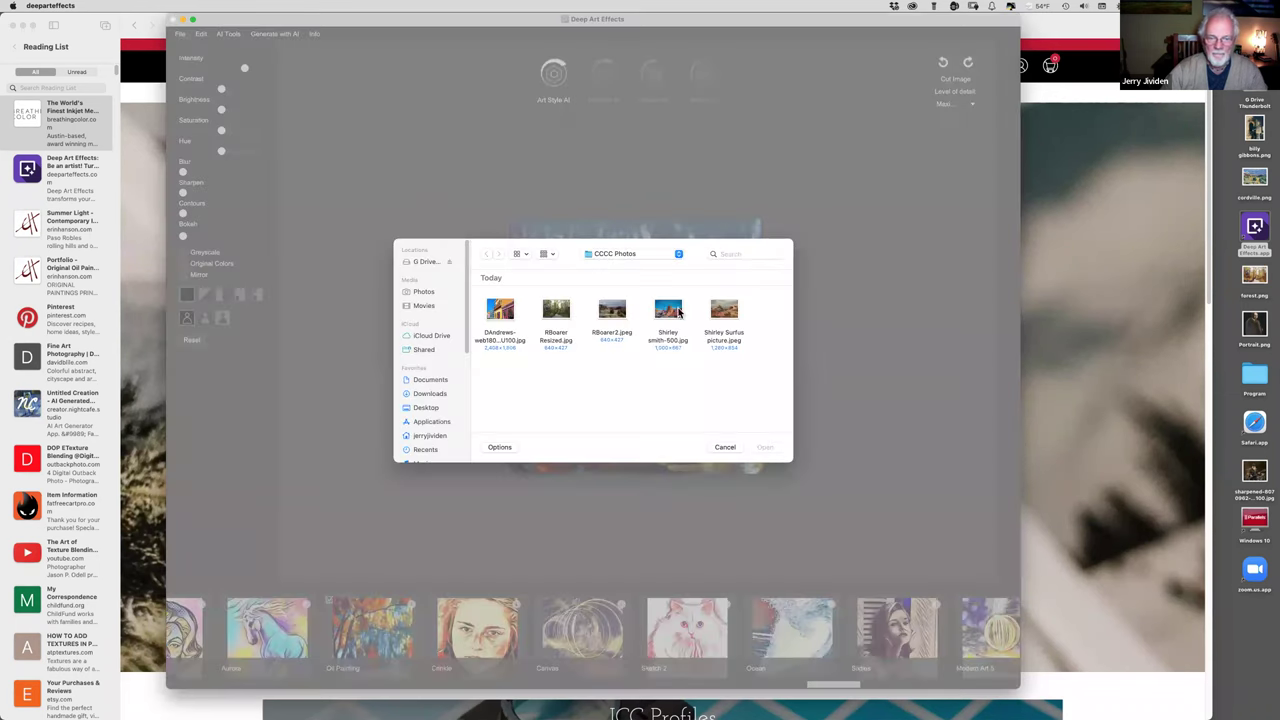
click(725, 312)
double_click(725, 312)
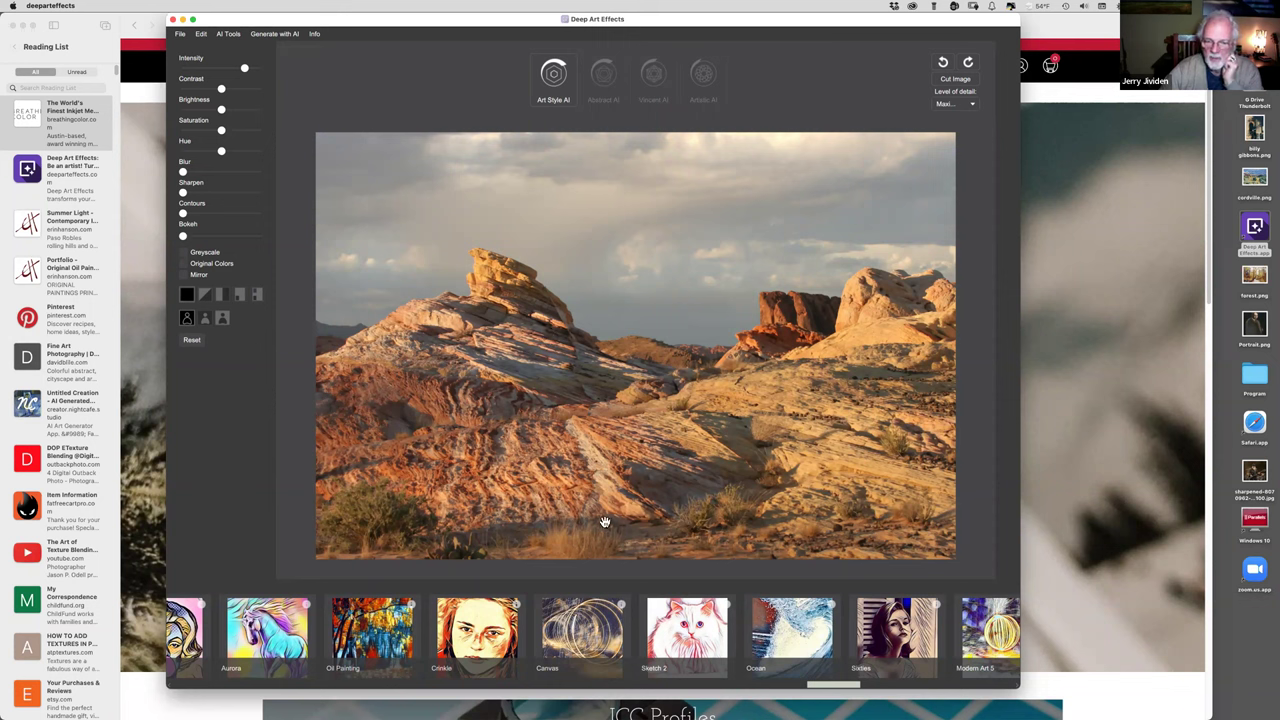
- Try the Canvas, Aurora and Modern Art 4 styles in turn on the red-rock photo
scroll(588, 606, left, 3)
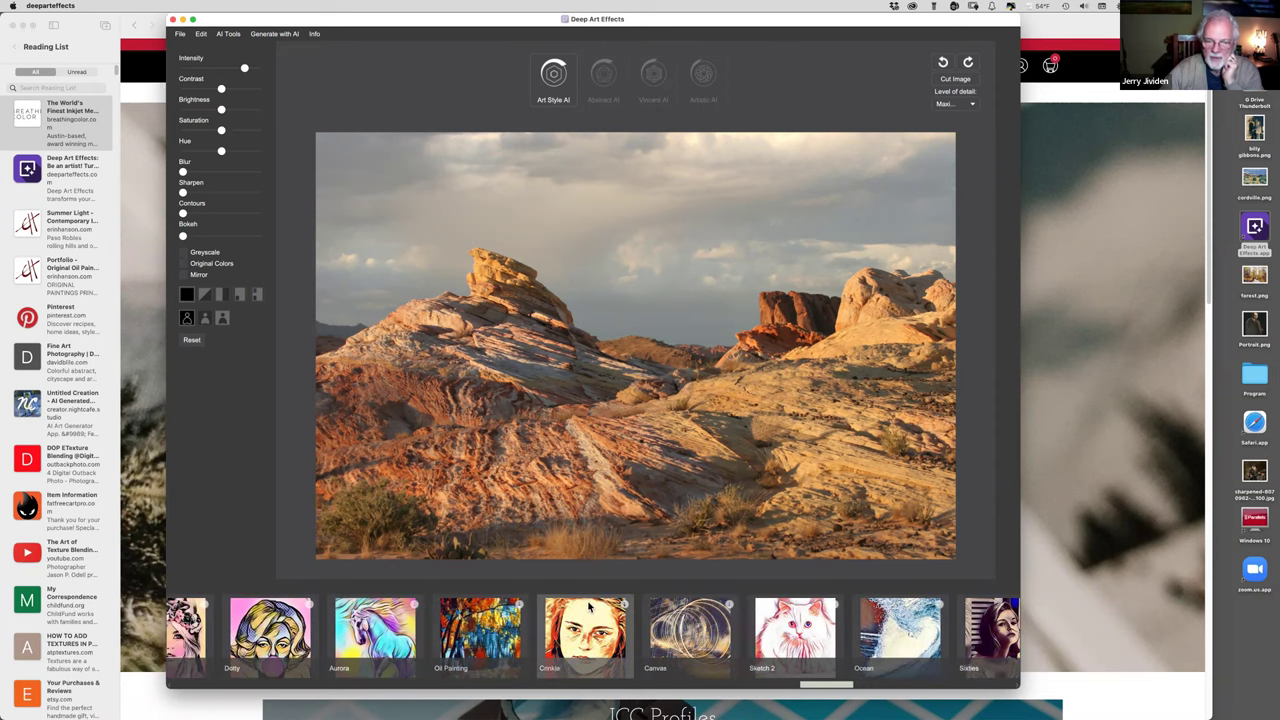
click(686, 626)
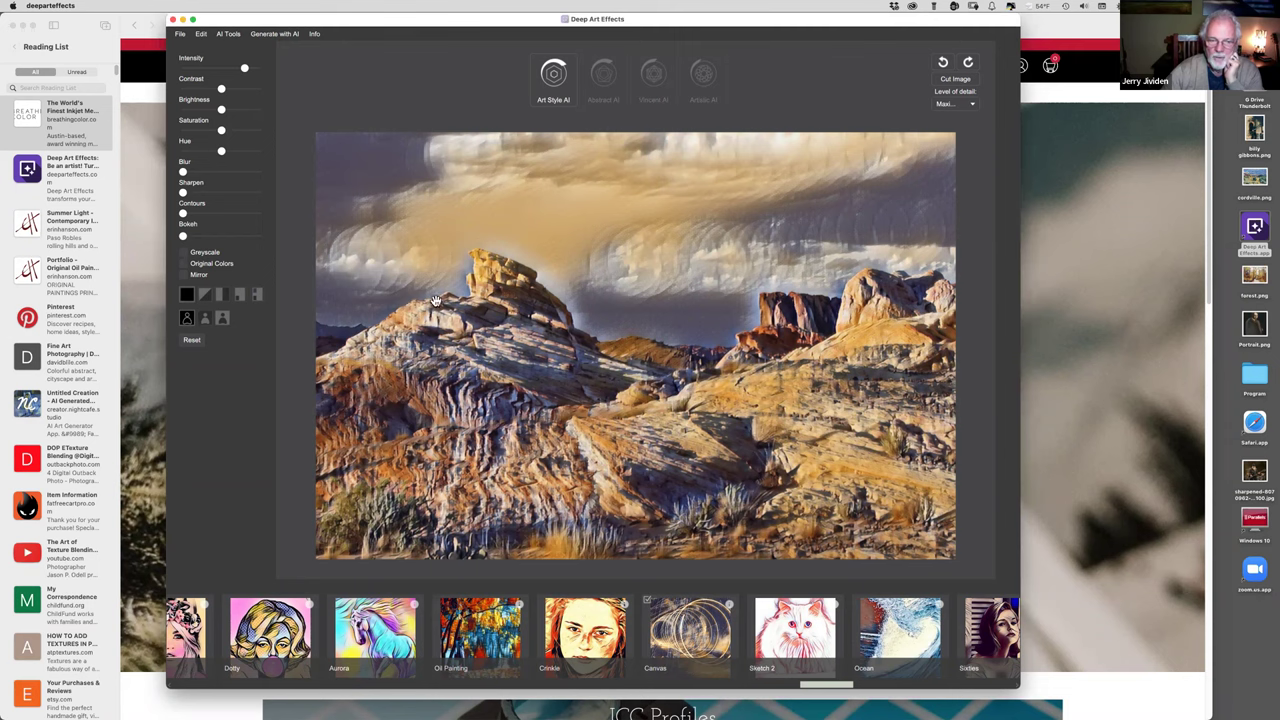
scroll(410, 617, left, 3)
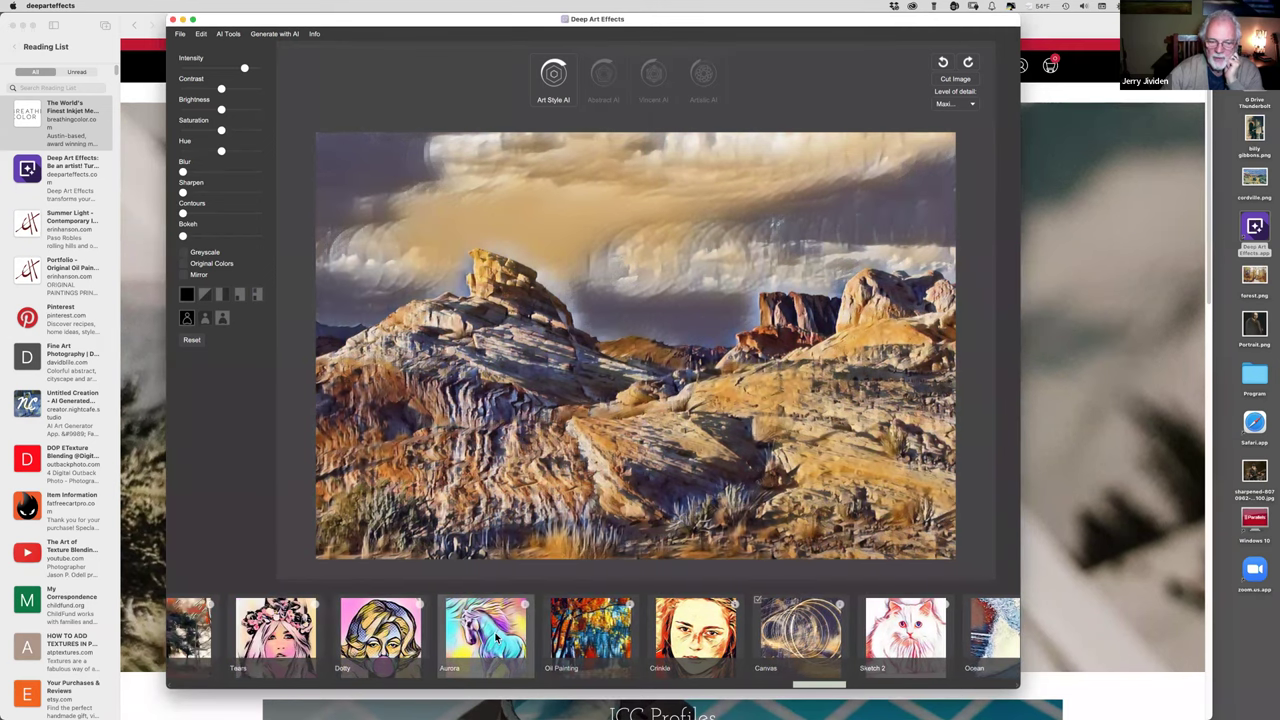
click(497, 634)
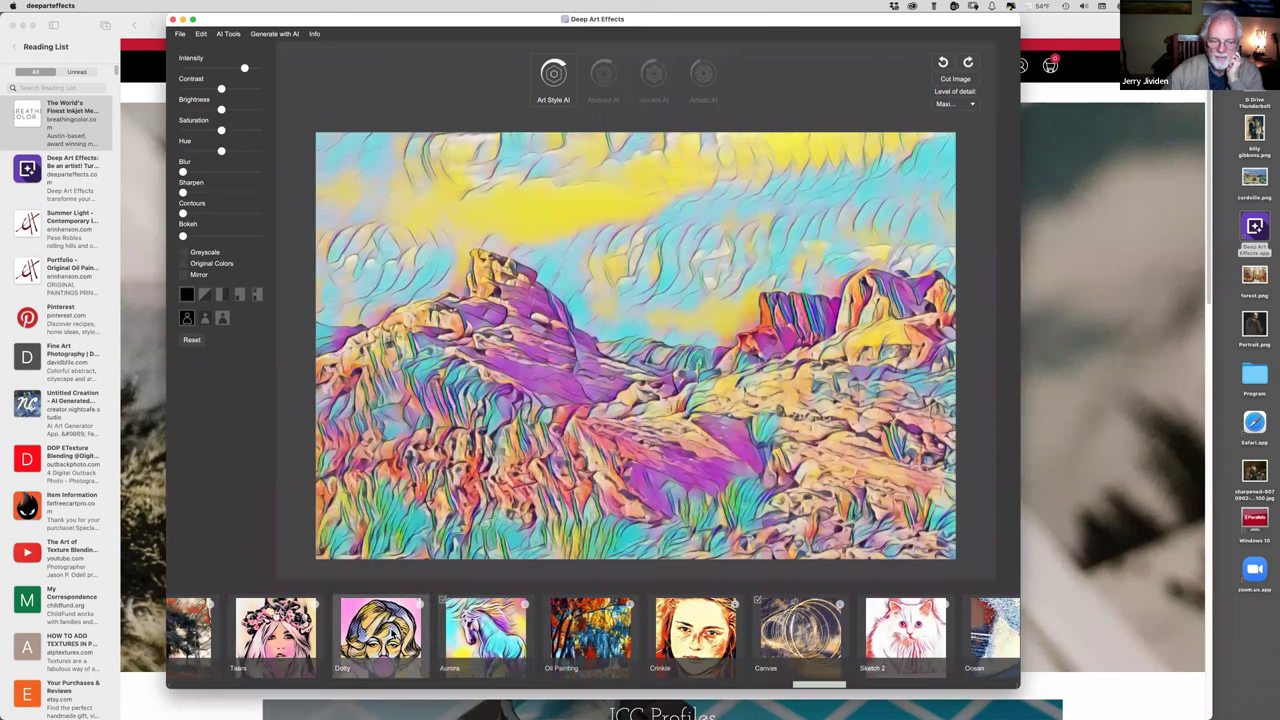
scroll(378, 640, left, 10)
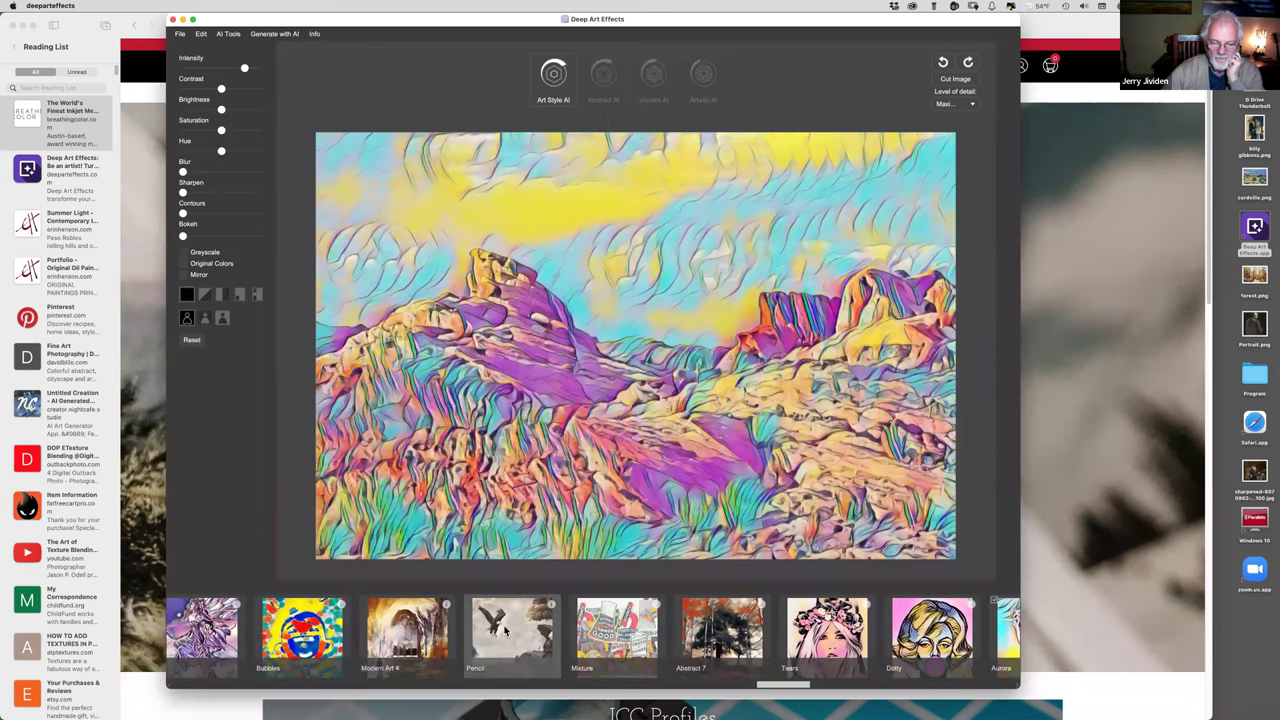
click(405, 635)
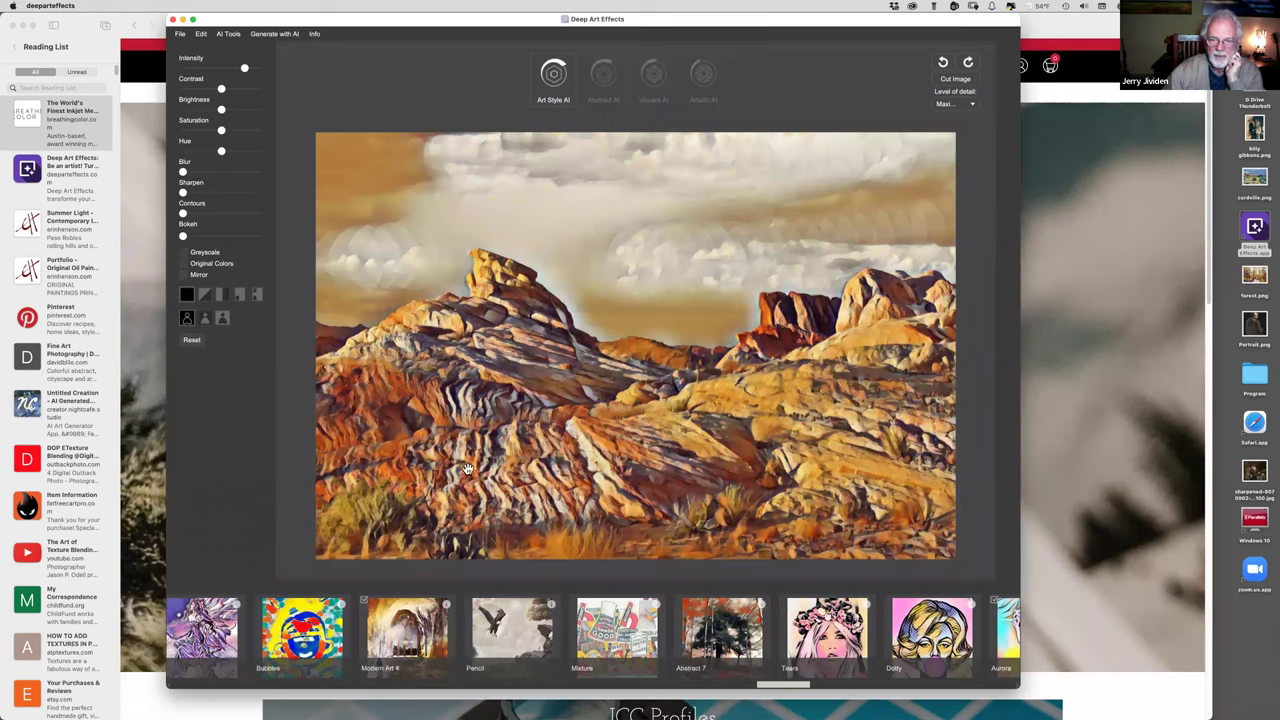
- Apply the Abstract 6 style to the red-rock photo and replace it with the Feast style
scroll(410, 630, left, 10)
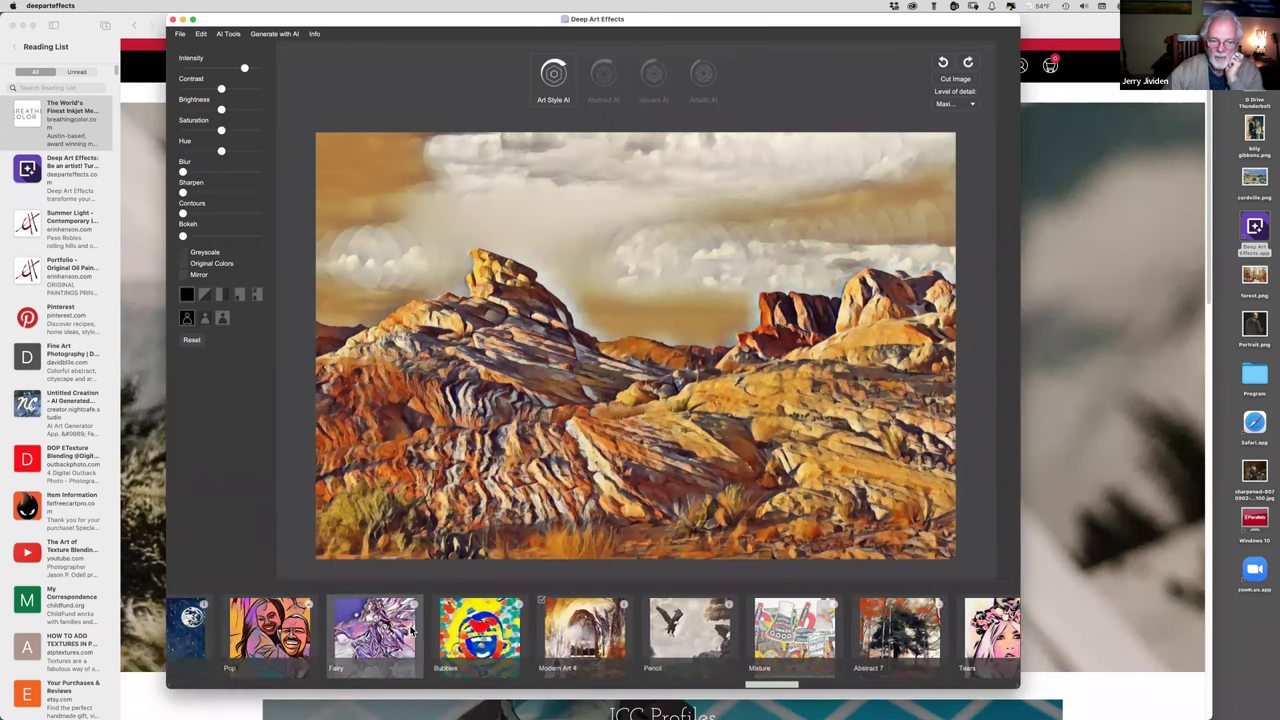
scroll(411, 630, left, 6)
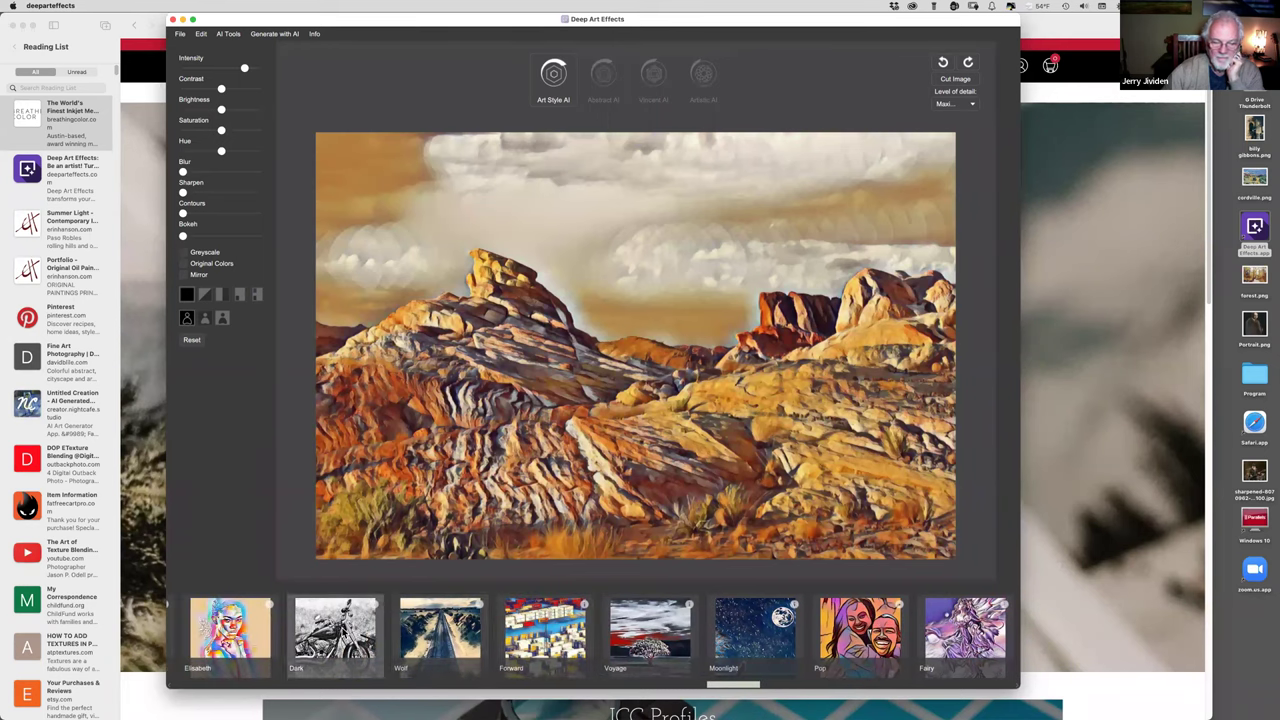
scroll(333, 635, left, 12)
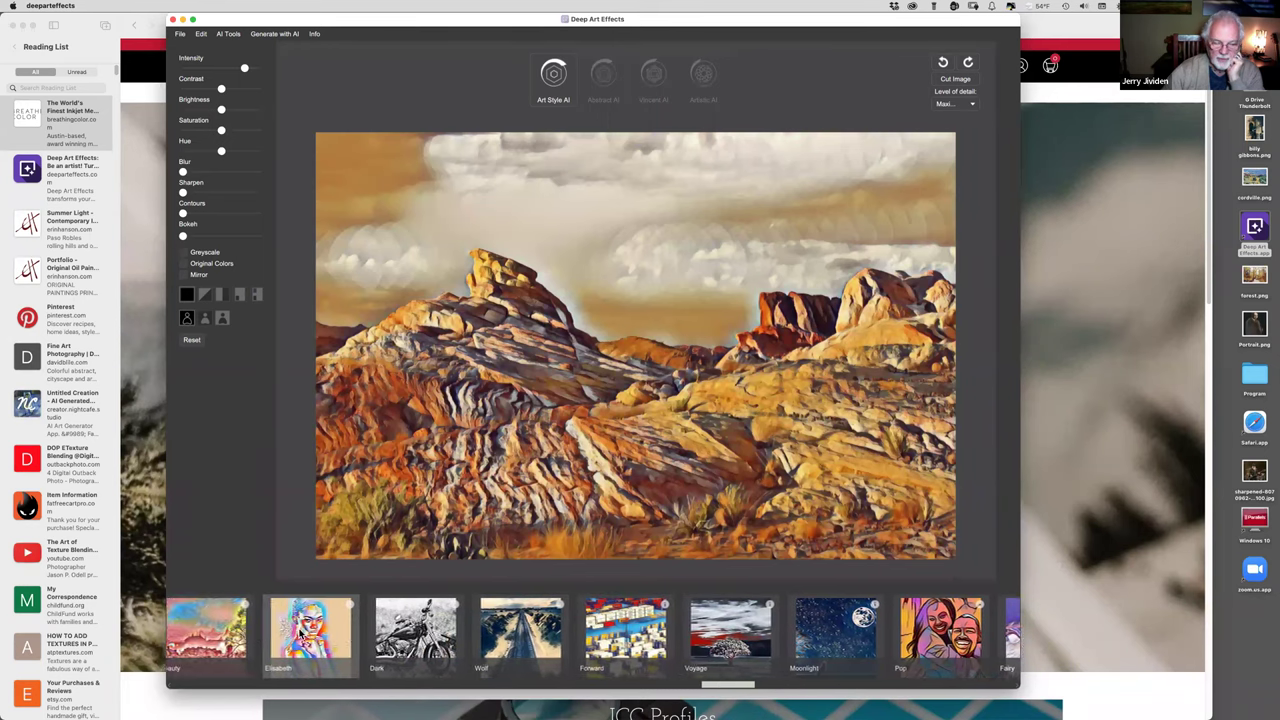
scroll(300, 635, left, 4)
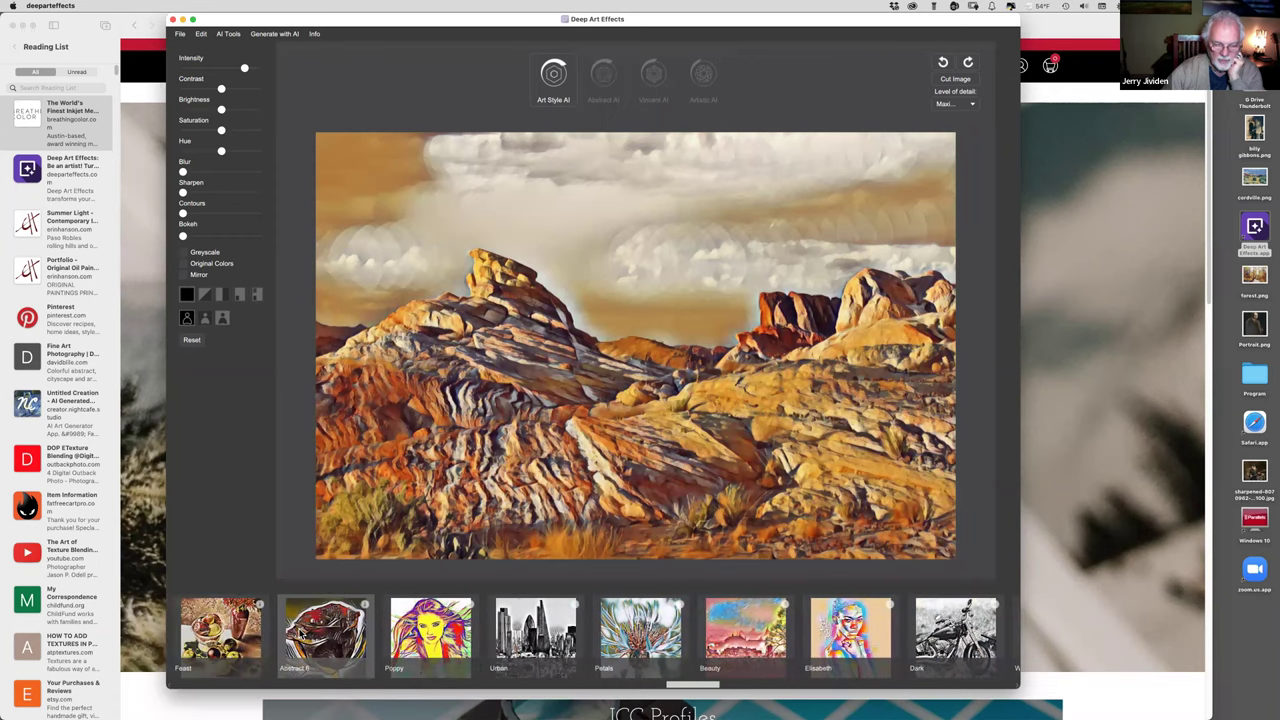
click(435, 637)
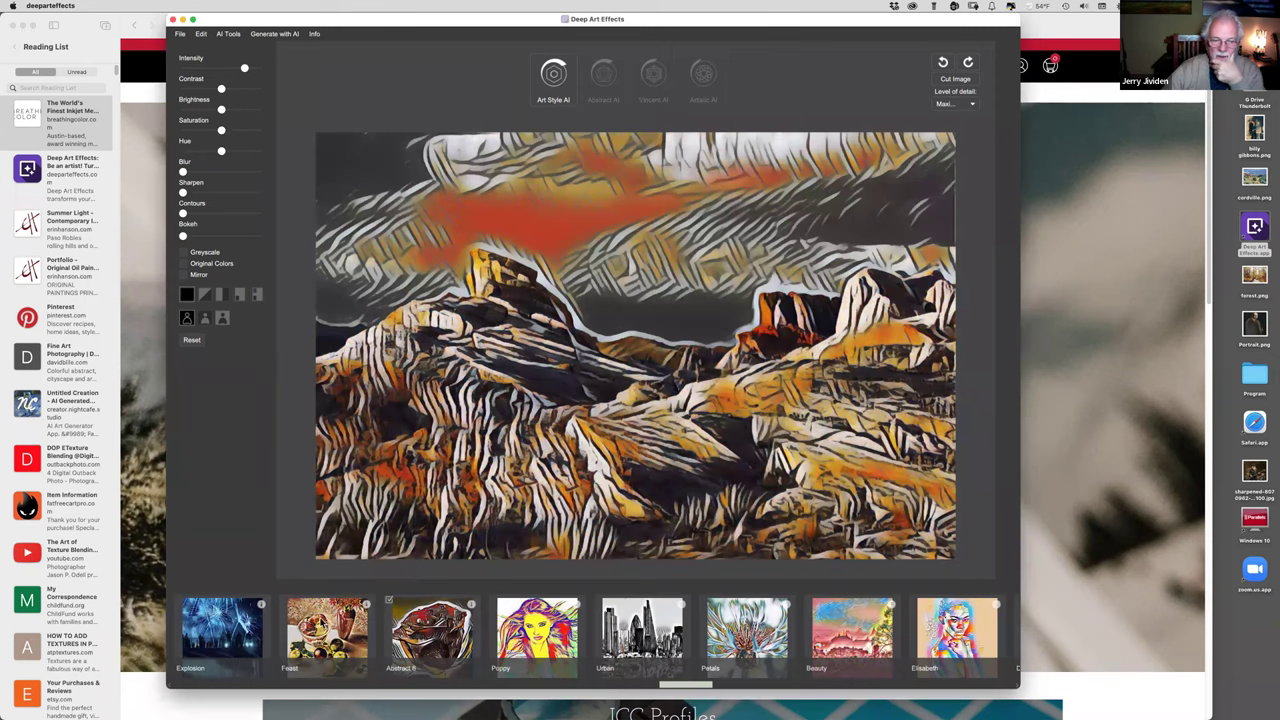
click(322, 638)
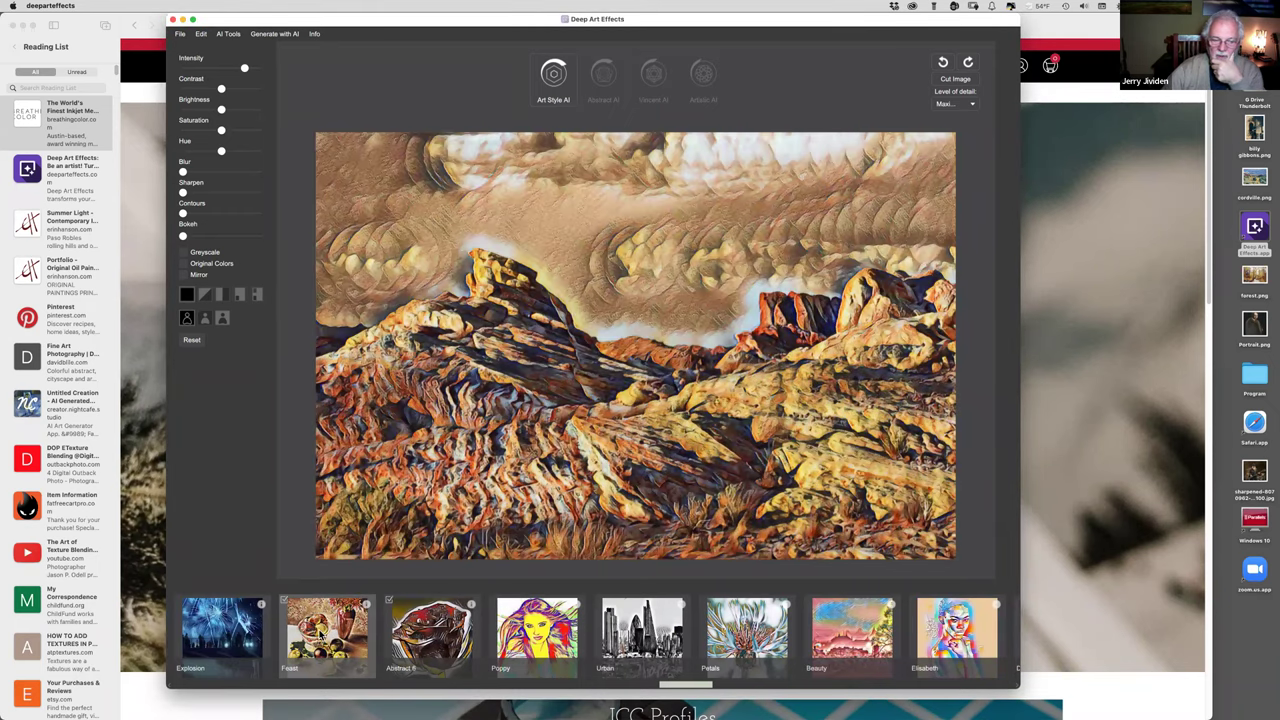
scroll(502, 636, left, 10)
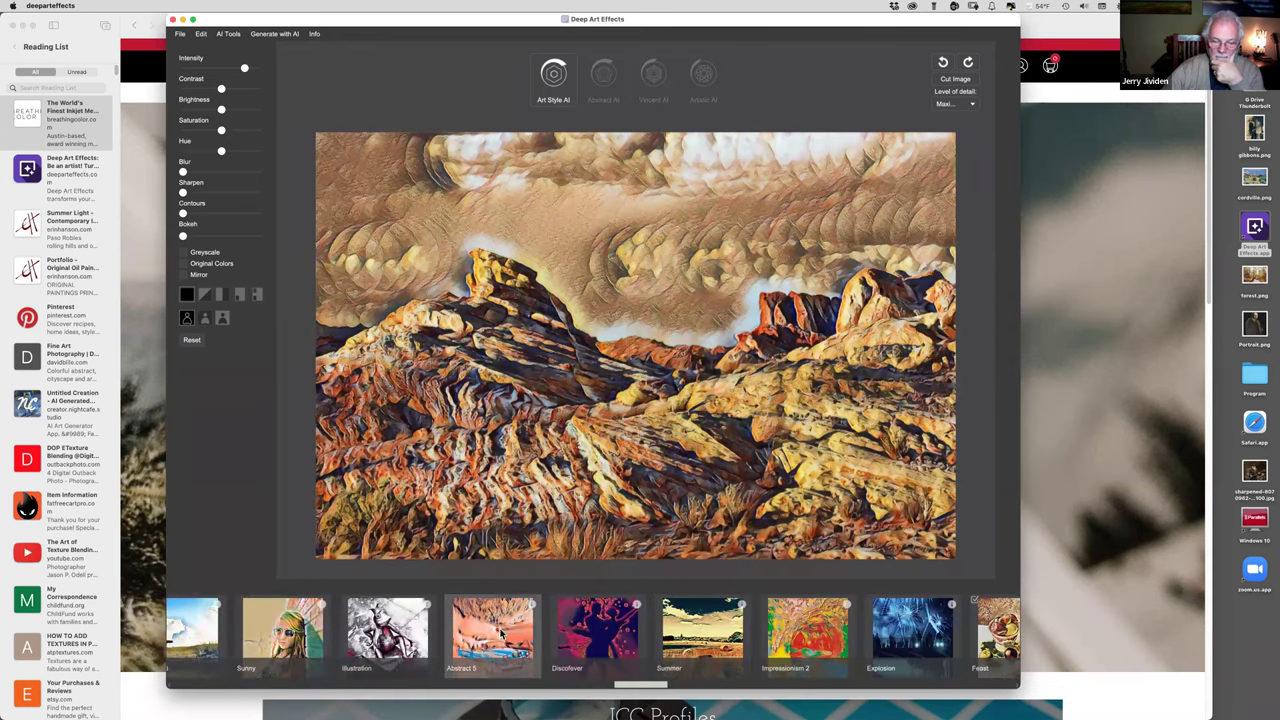
- Apply the Abstract 5 style to the red-rock photo and minimize the Deep Art Effects window
click(492, 628)
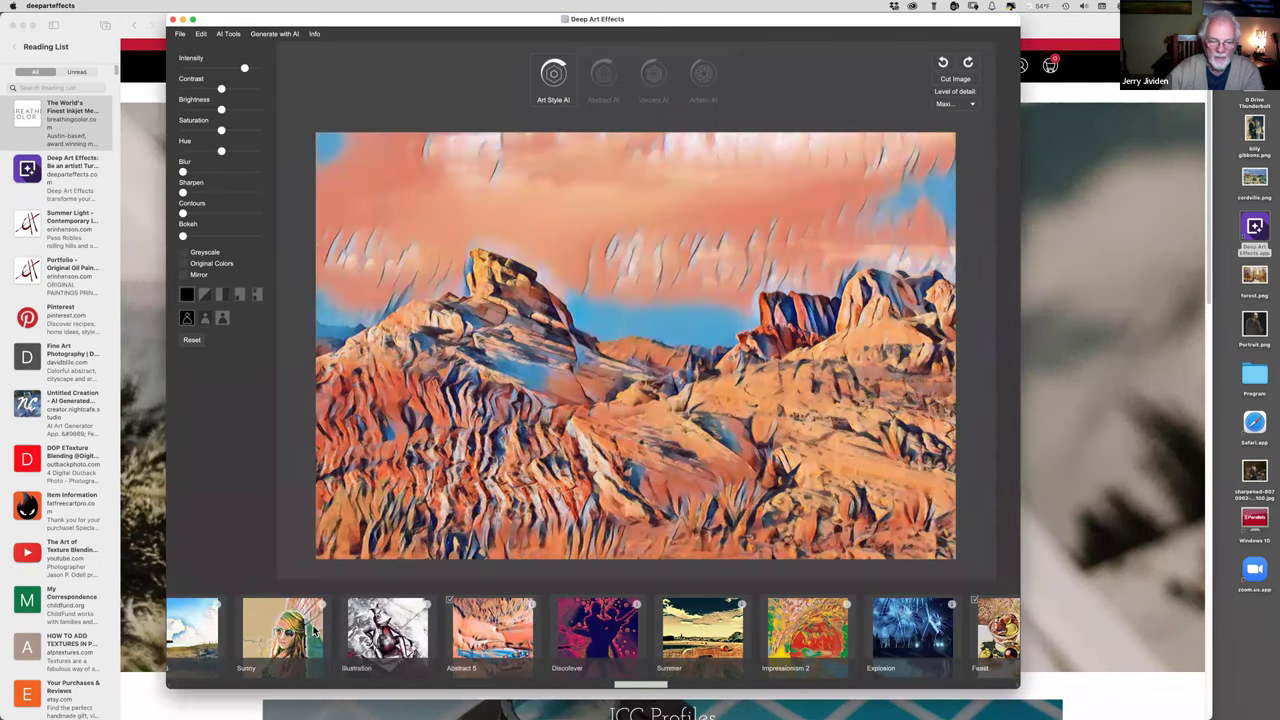
scroll(283, 645, left, 10)
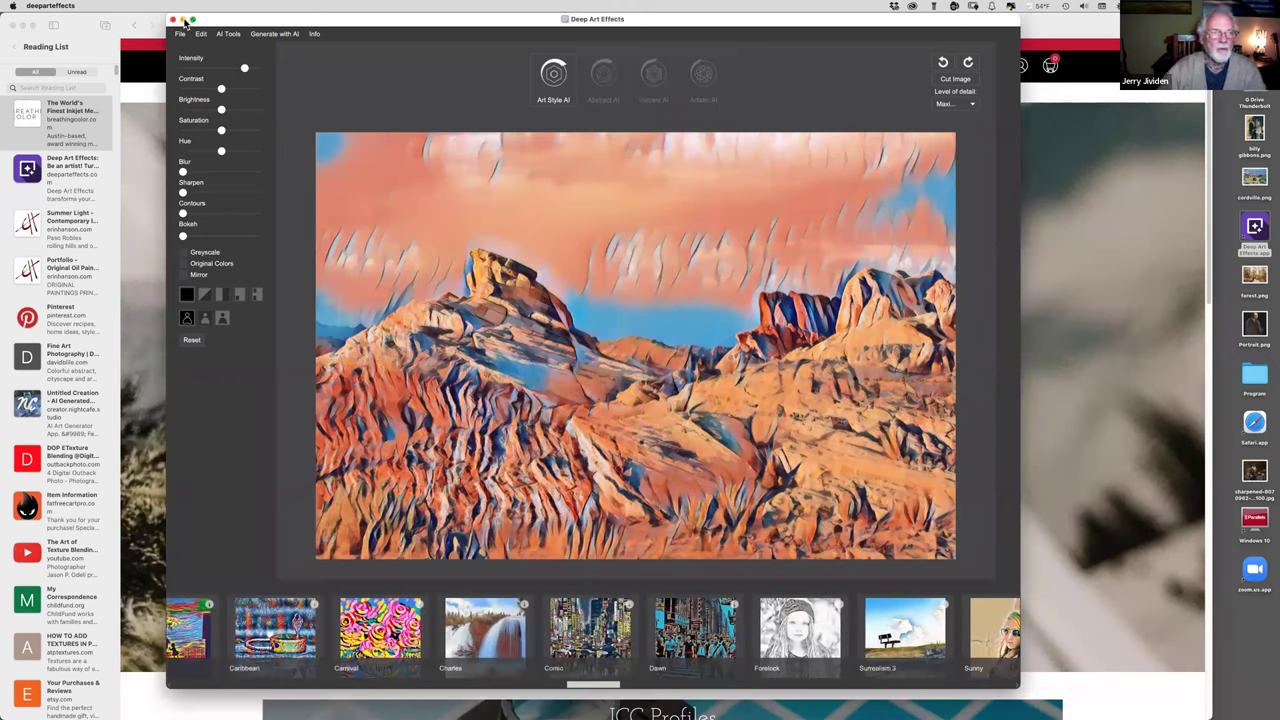
click(182, 20)
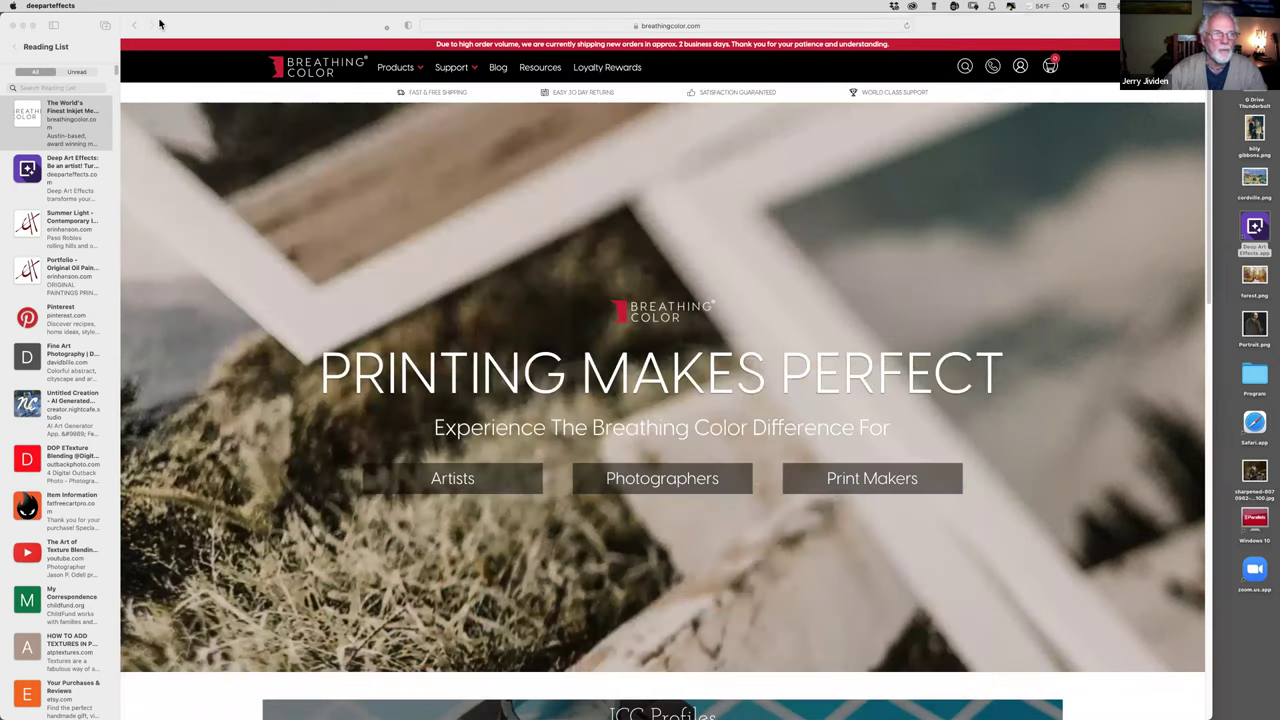
- Switch to Safari and open the erinhanson.com oil-painting portfolio page from the Reading List
click(160, 23)
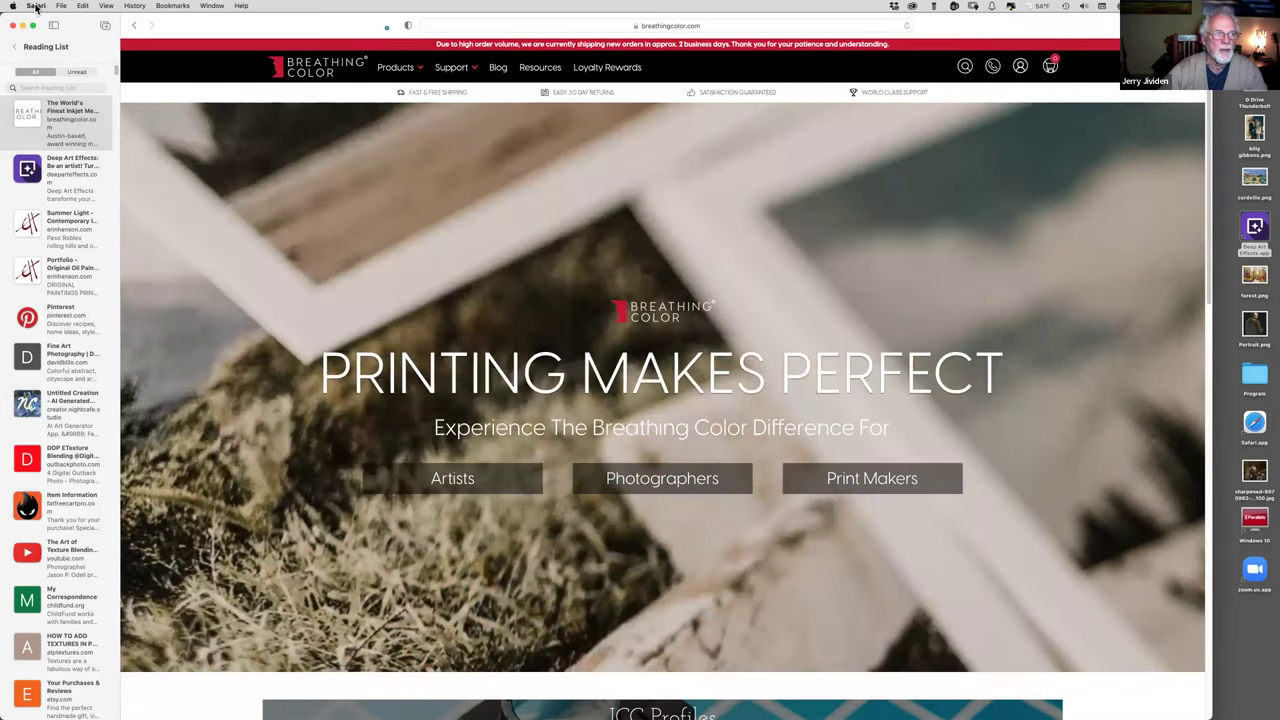
click(36, 5)
click(240, 233)
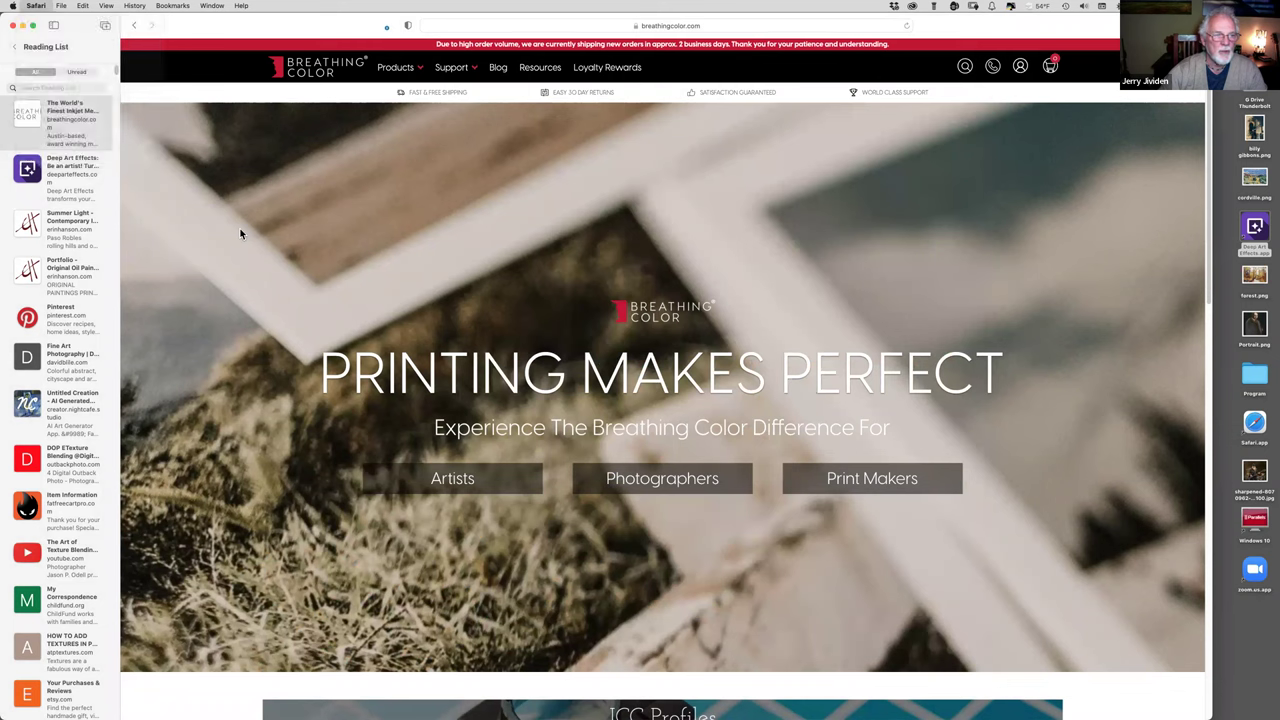
click(65, 231)
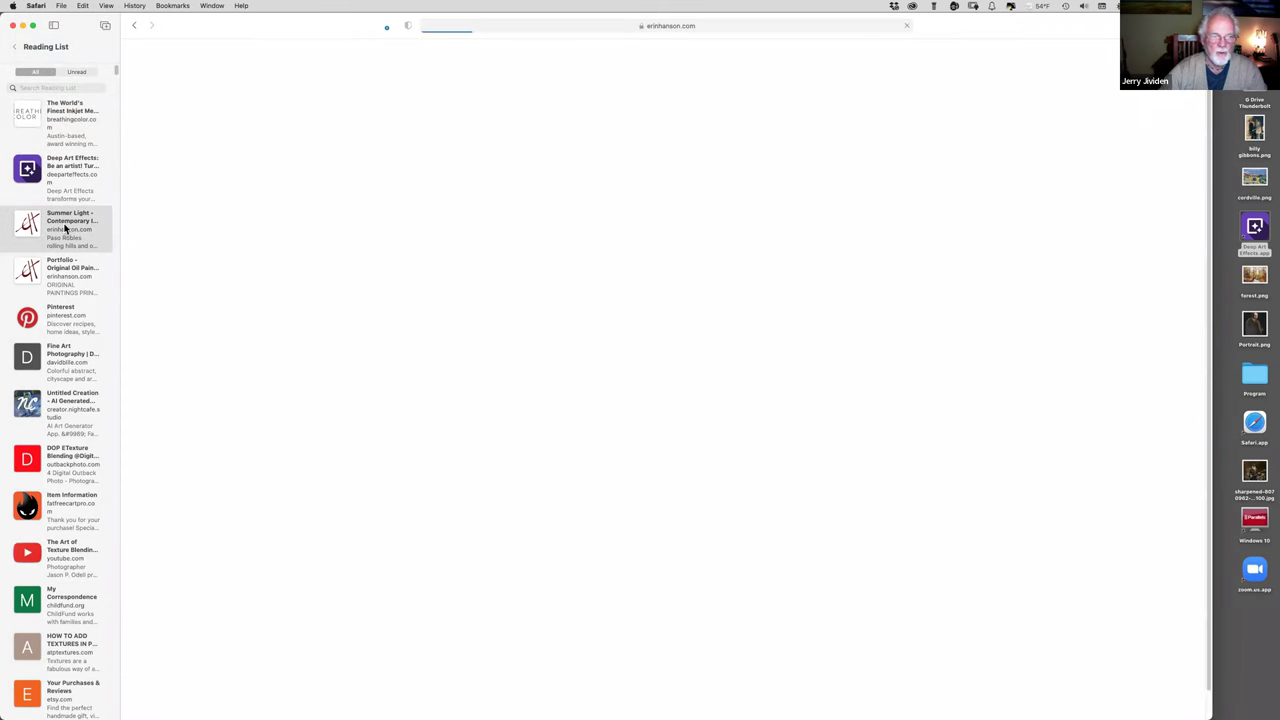
click(60, 275)
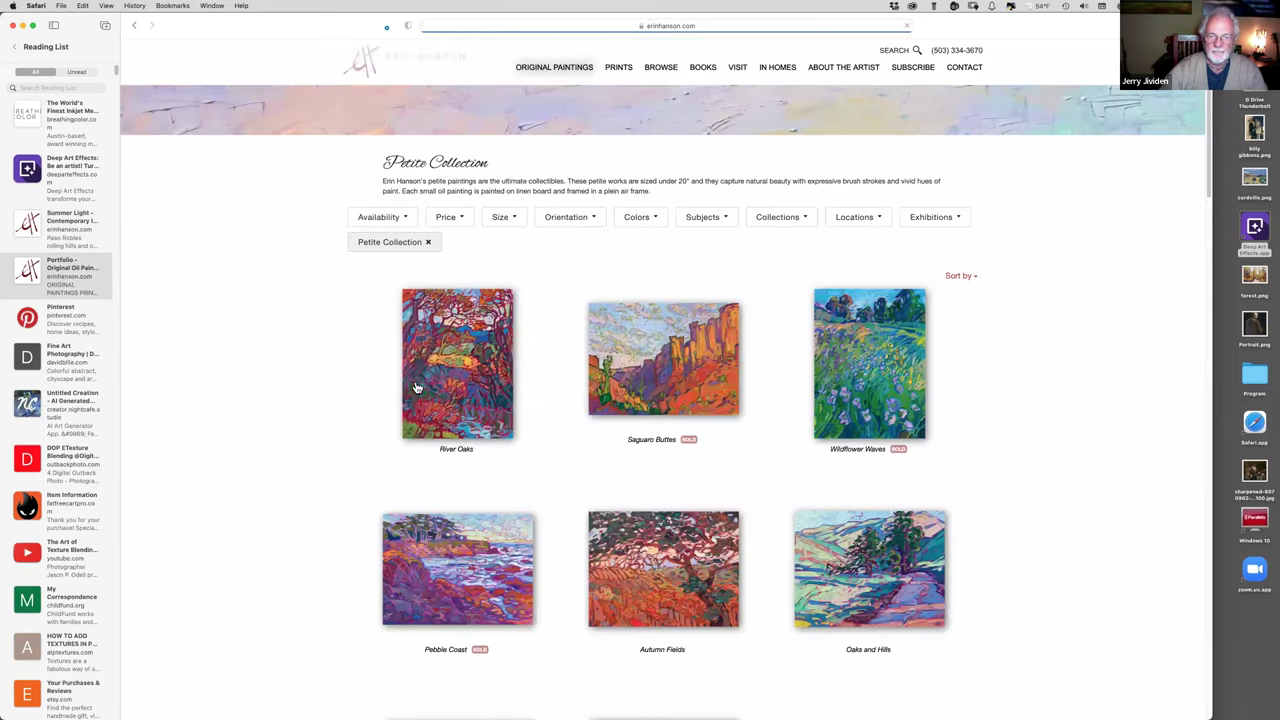
- Examine the Petite Collection's Size and Price filters and view the Saguaro Buttes painting's page
click(502, 219)
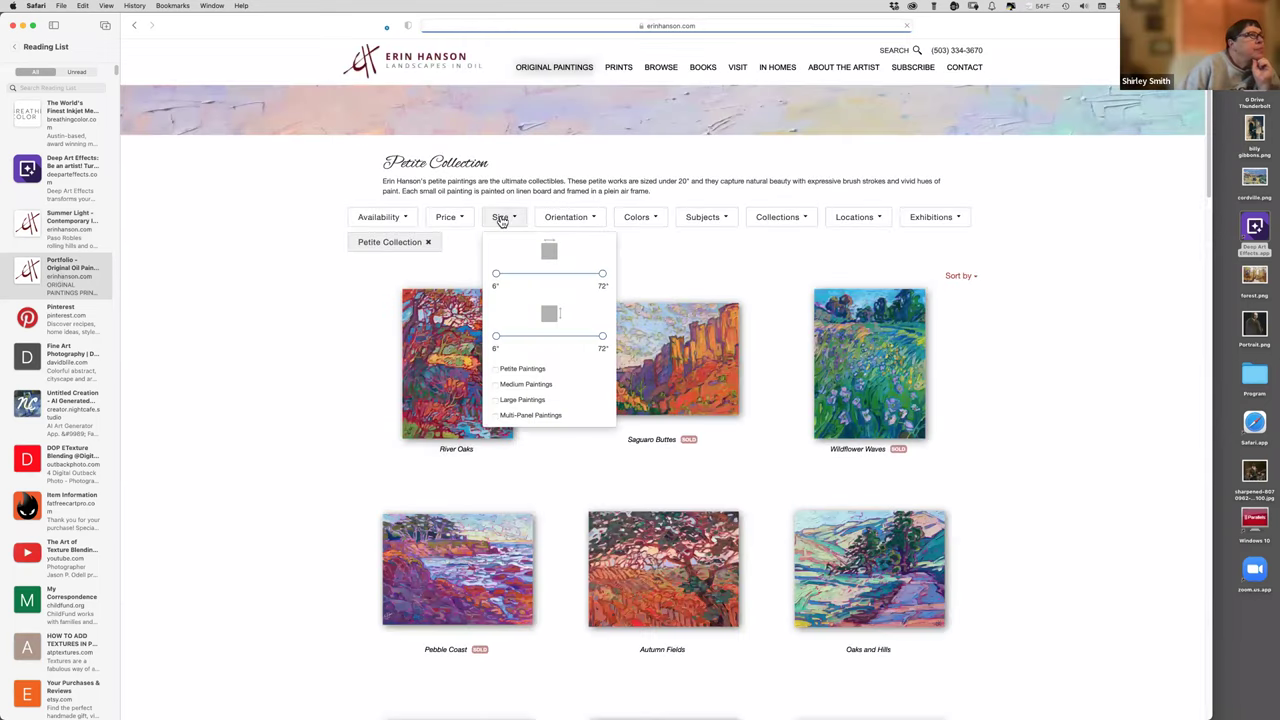
click(446, 219)
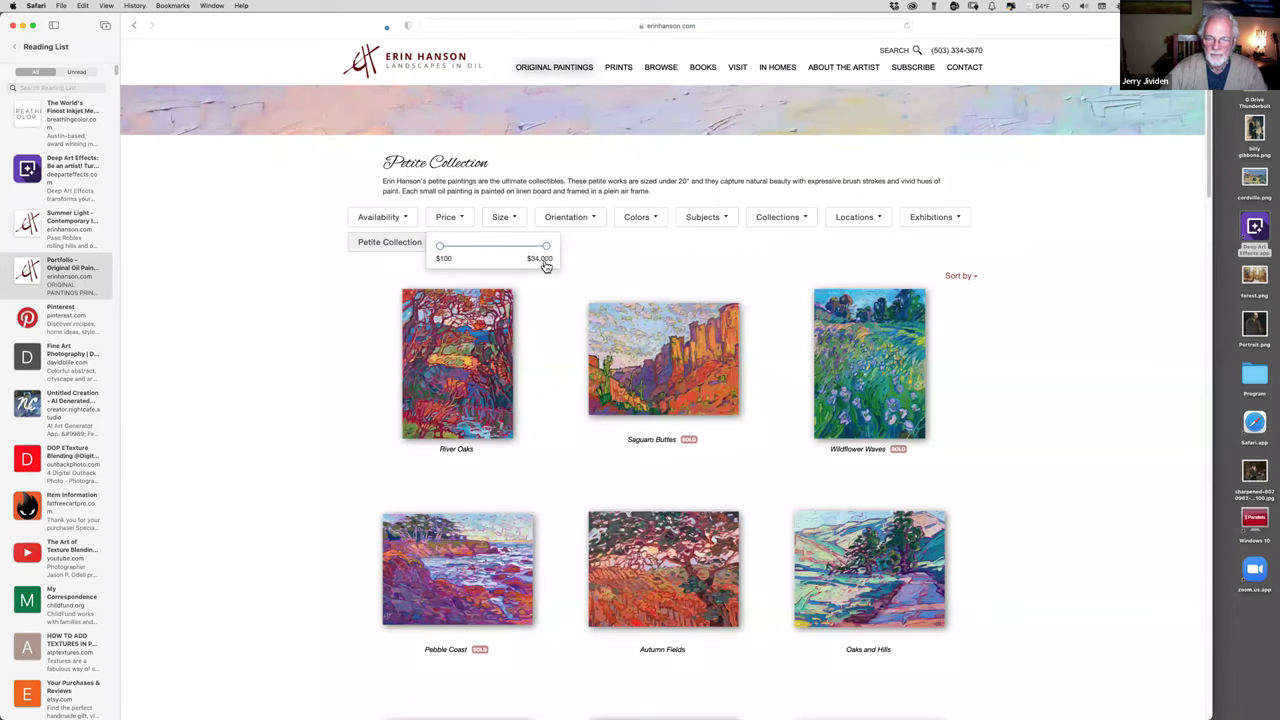
click(657, 351)
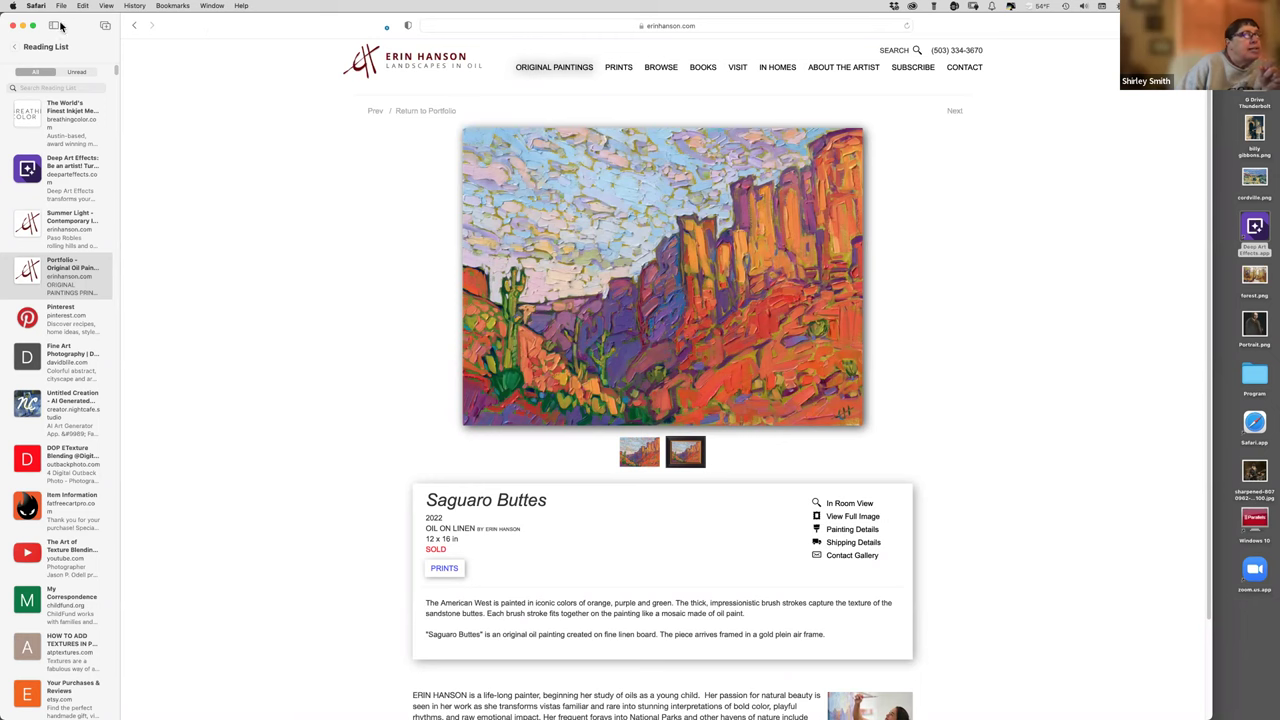
click(133, 25)
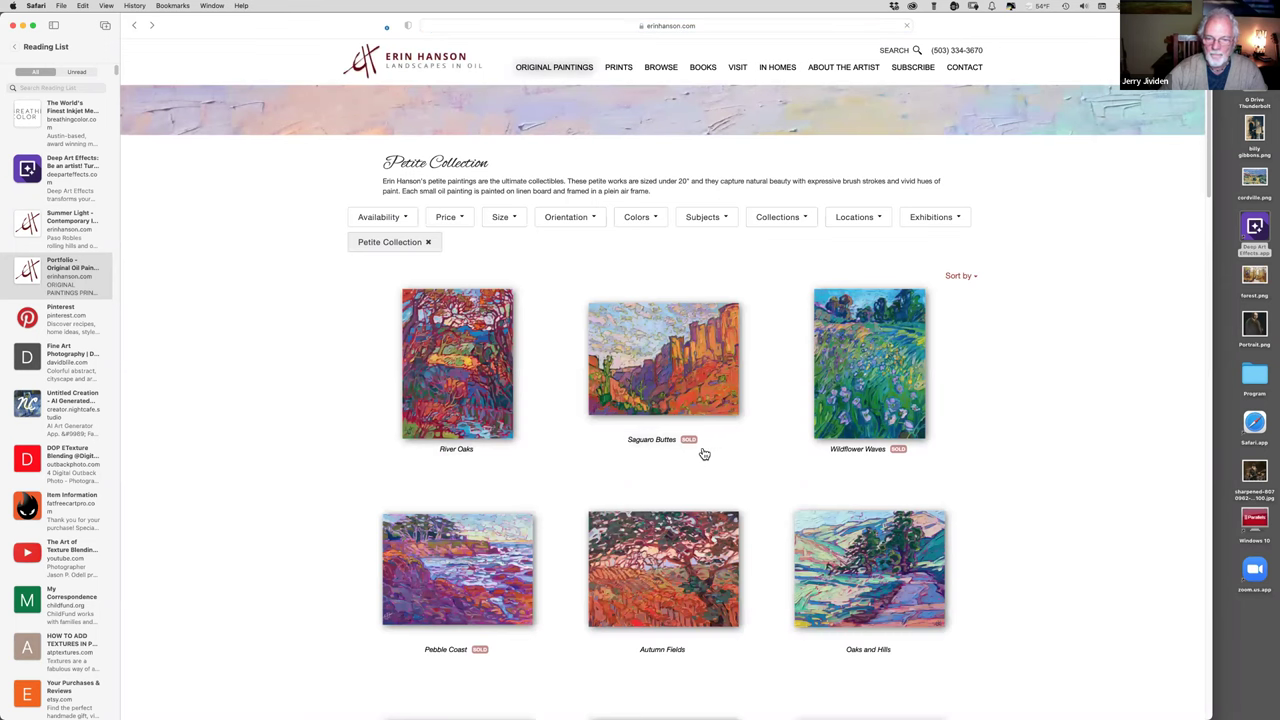
click(680, 365)
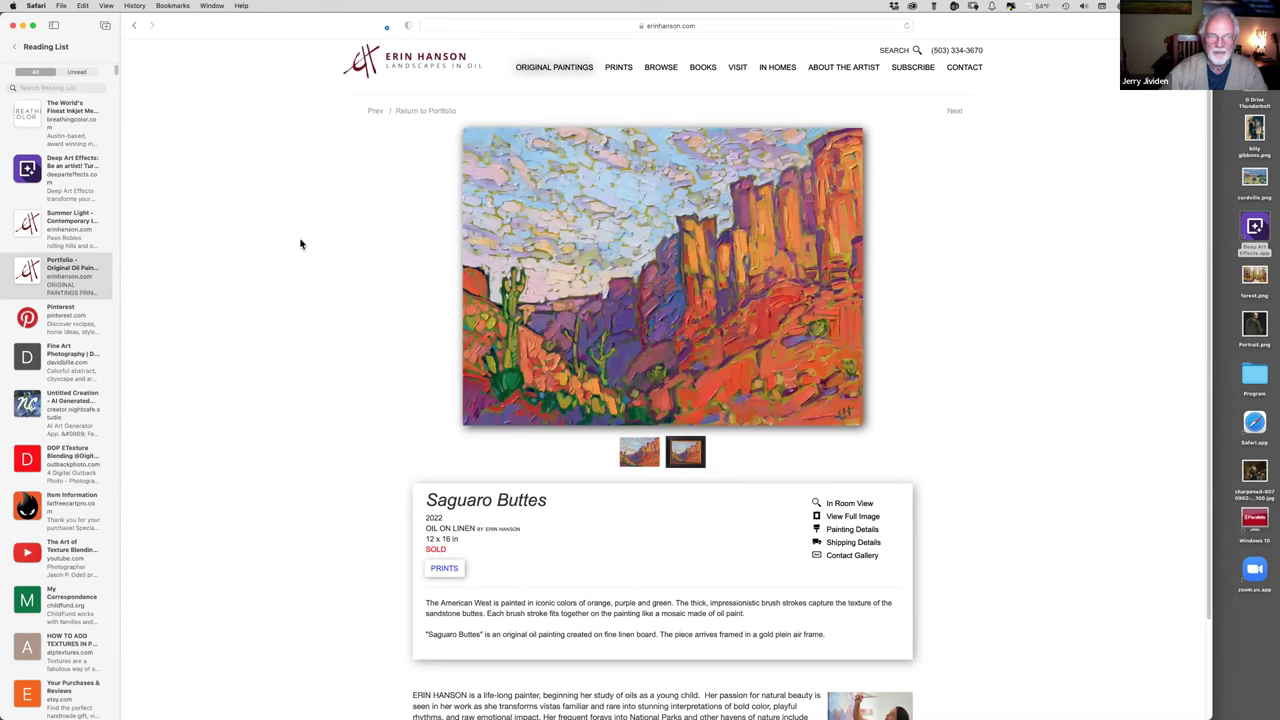
- Open the Summer Light page from the Reading List and look through its print options and descriptions
click(57, 224)
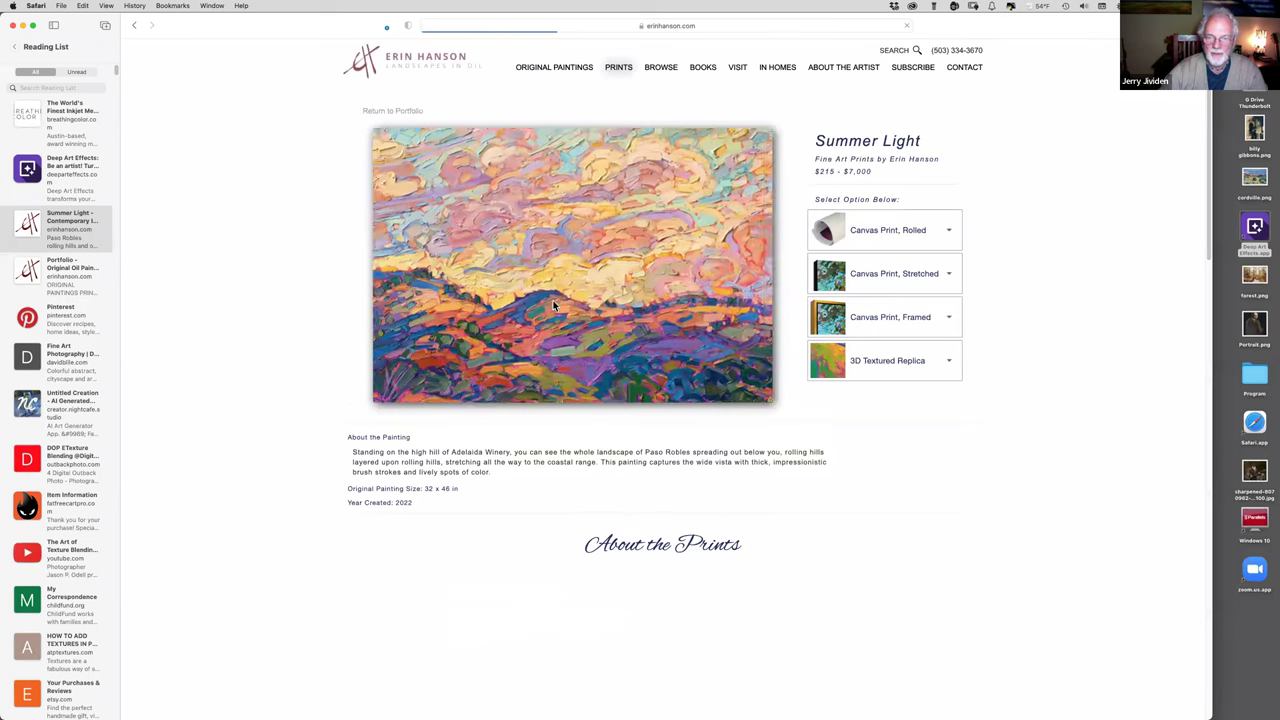
scroll(664, 569, down, 8)
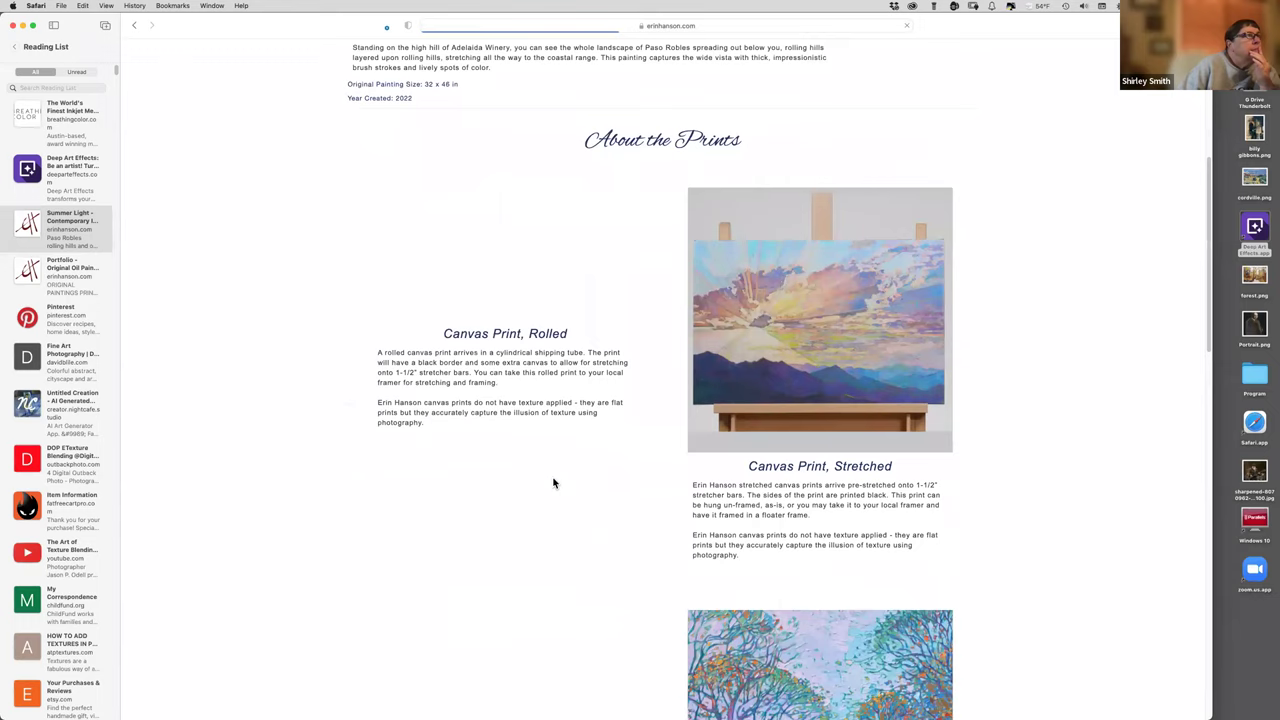
scroll(553, 483, down, 10)
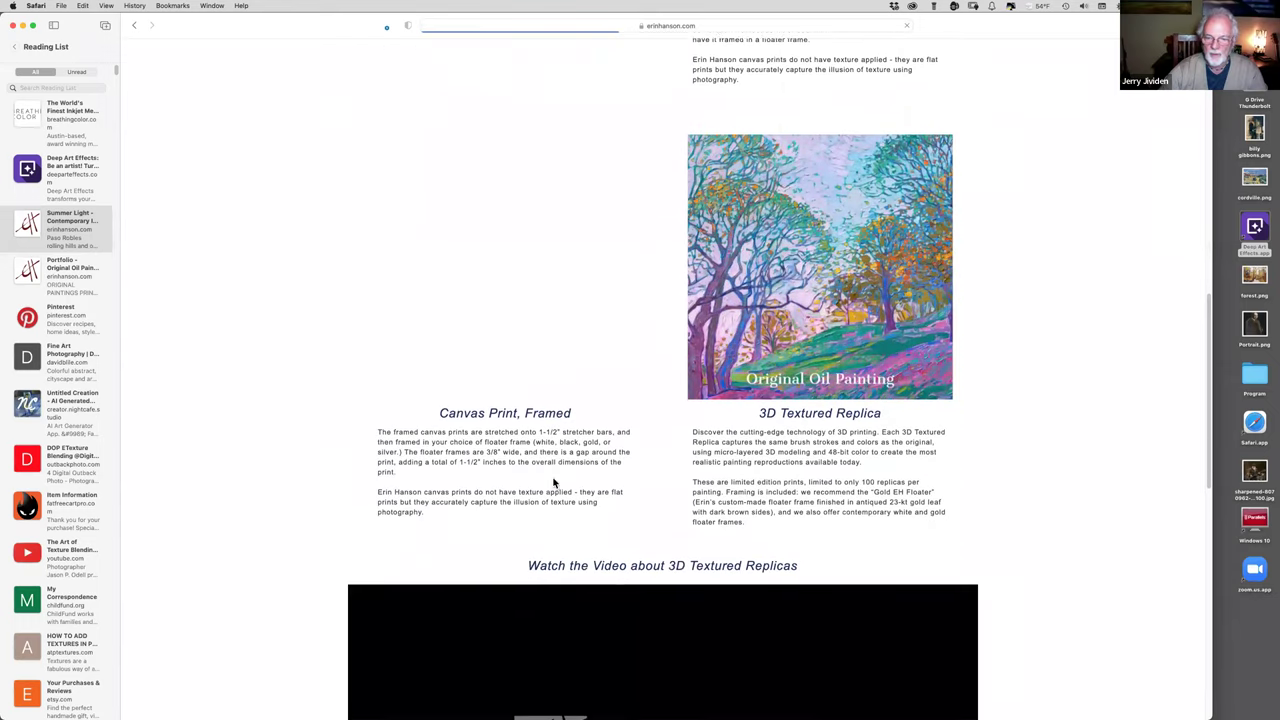
scroll(553, 483, down, 5)
scroll(553, 483, up, 15)
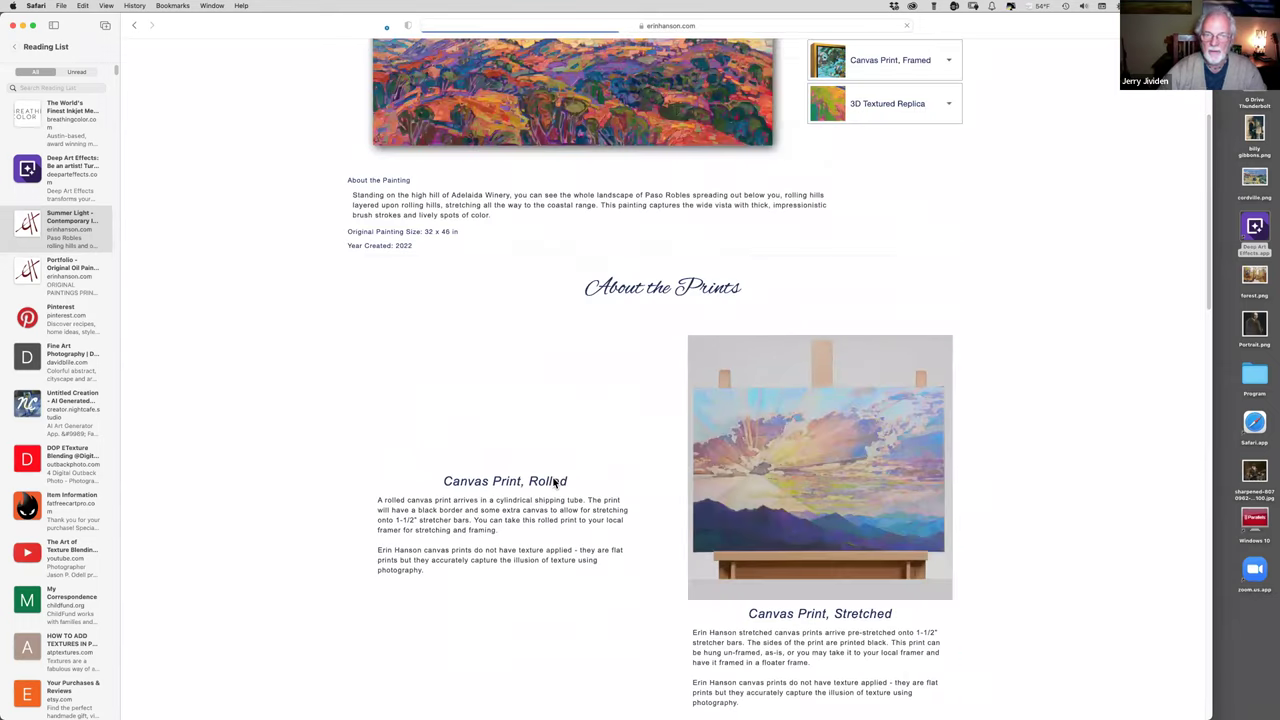
scroll(553, 483, up, 5)
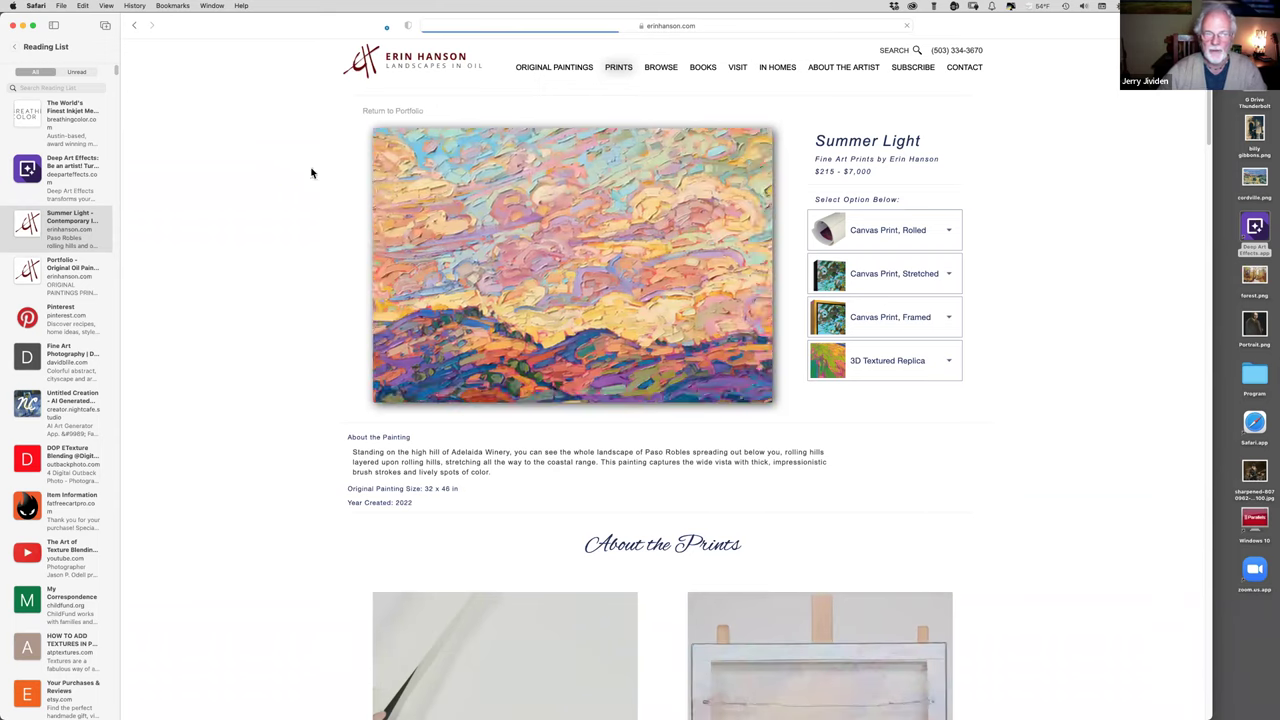
- Quit Safari and open cordville.png from the Desktop in Photoshop
click(36, 5)
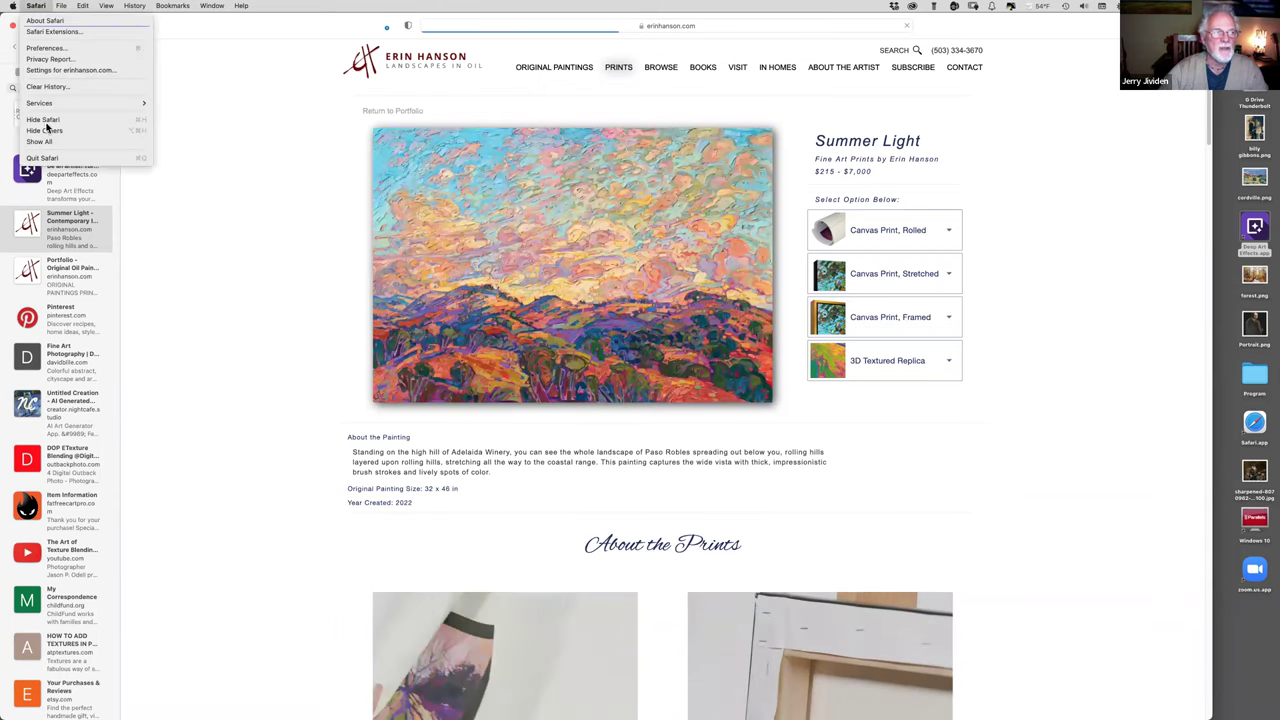
click(48, 158)
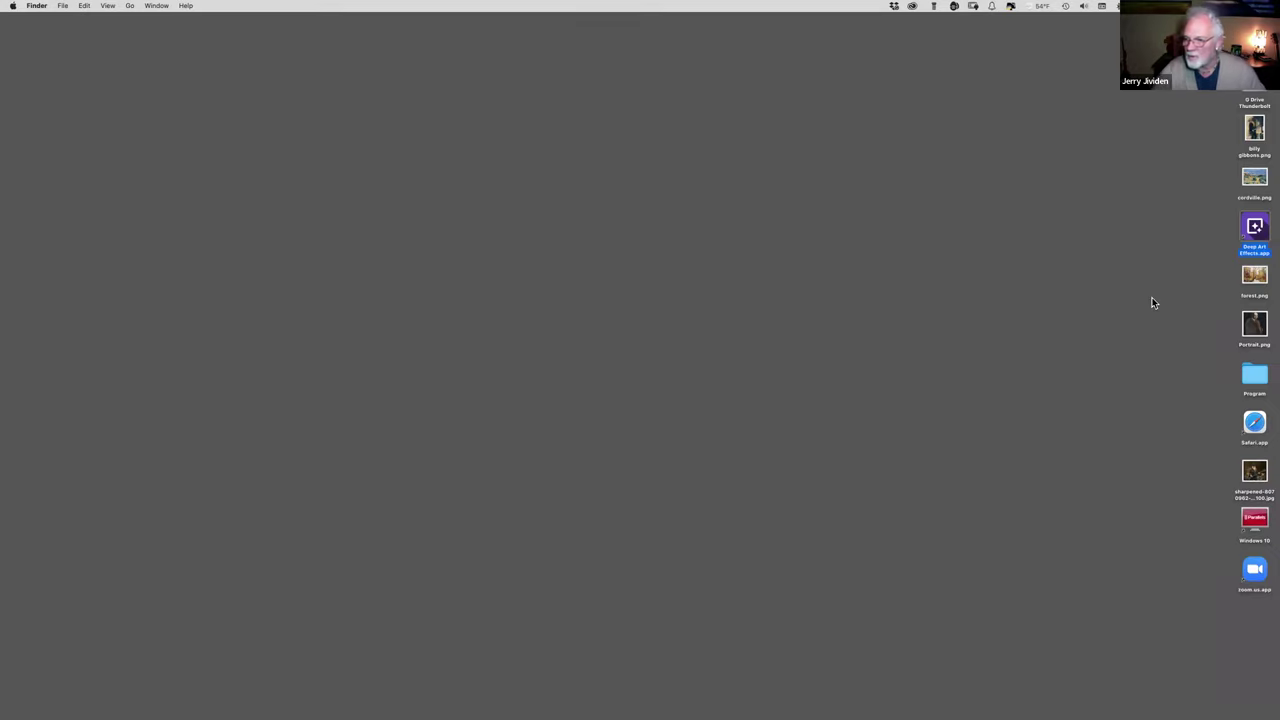
double_click(1255, 182)
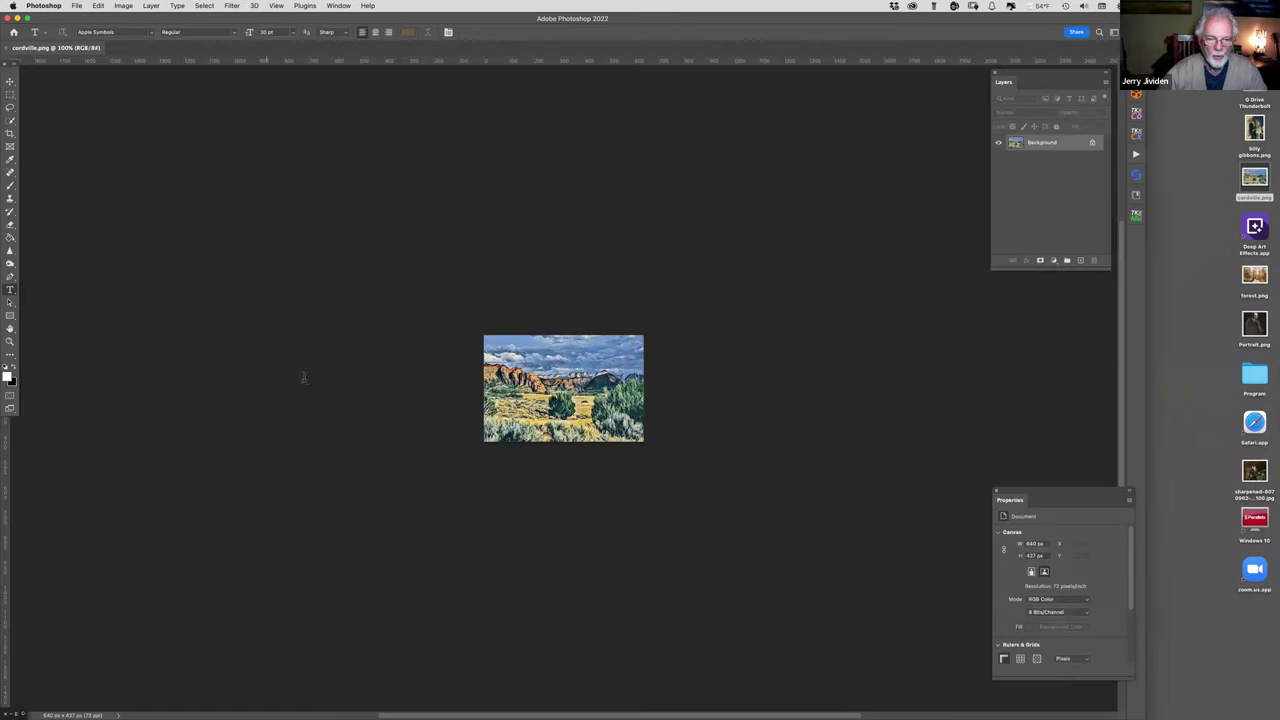
- Duplicate the cordville.png background layer and launch the Topaz Sharpen AI filter on the copy
click(10, 342)
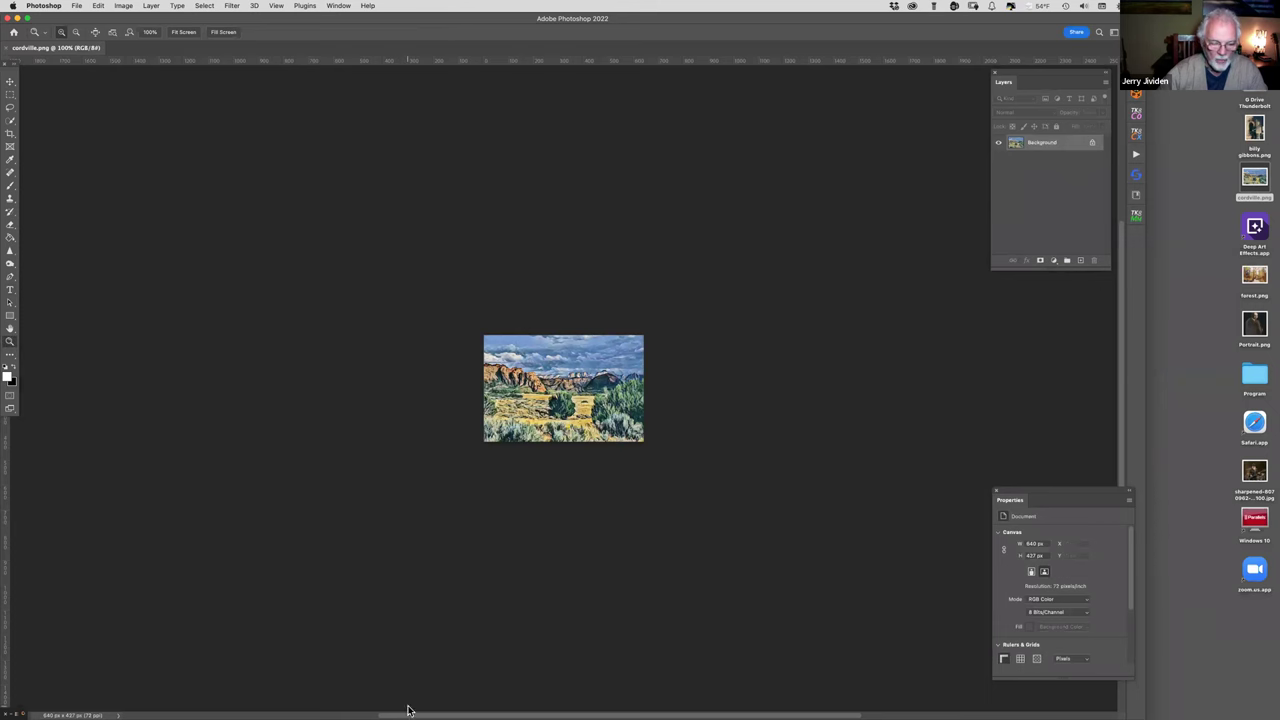
drag(575, 395, 571, 398)
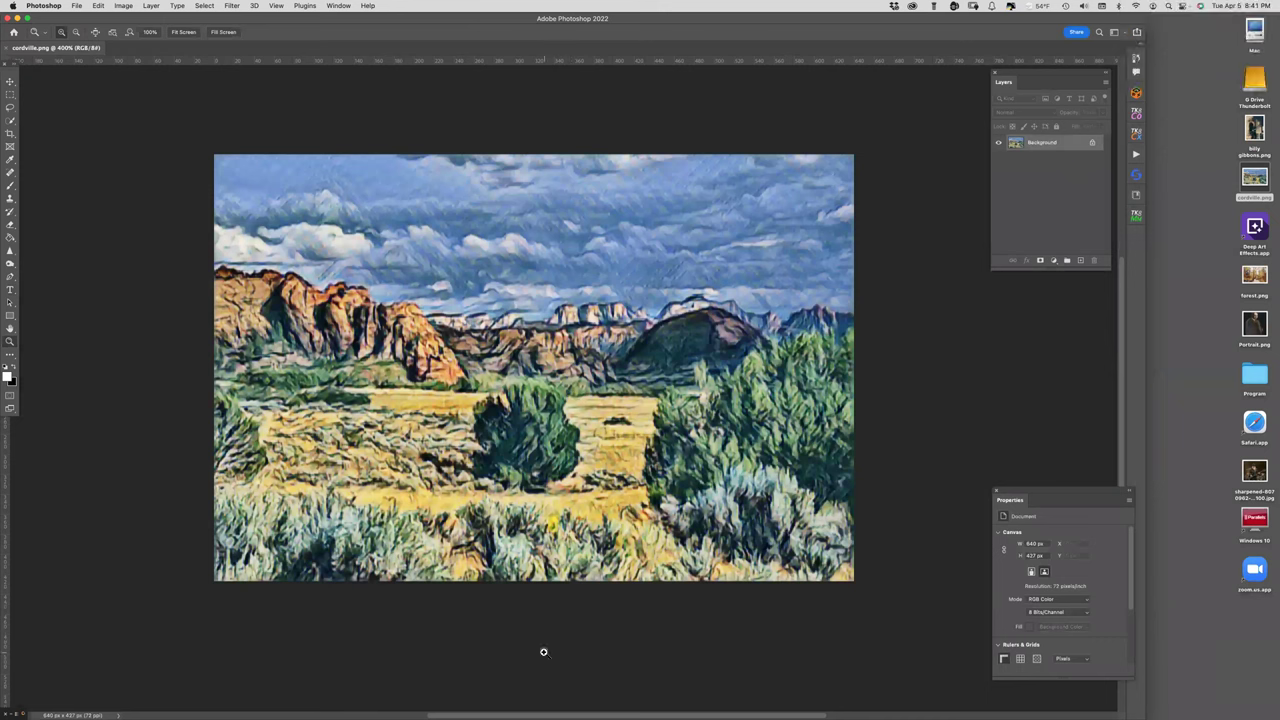
click(541, 427)
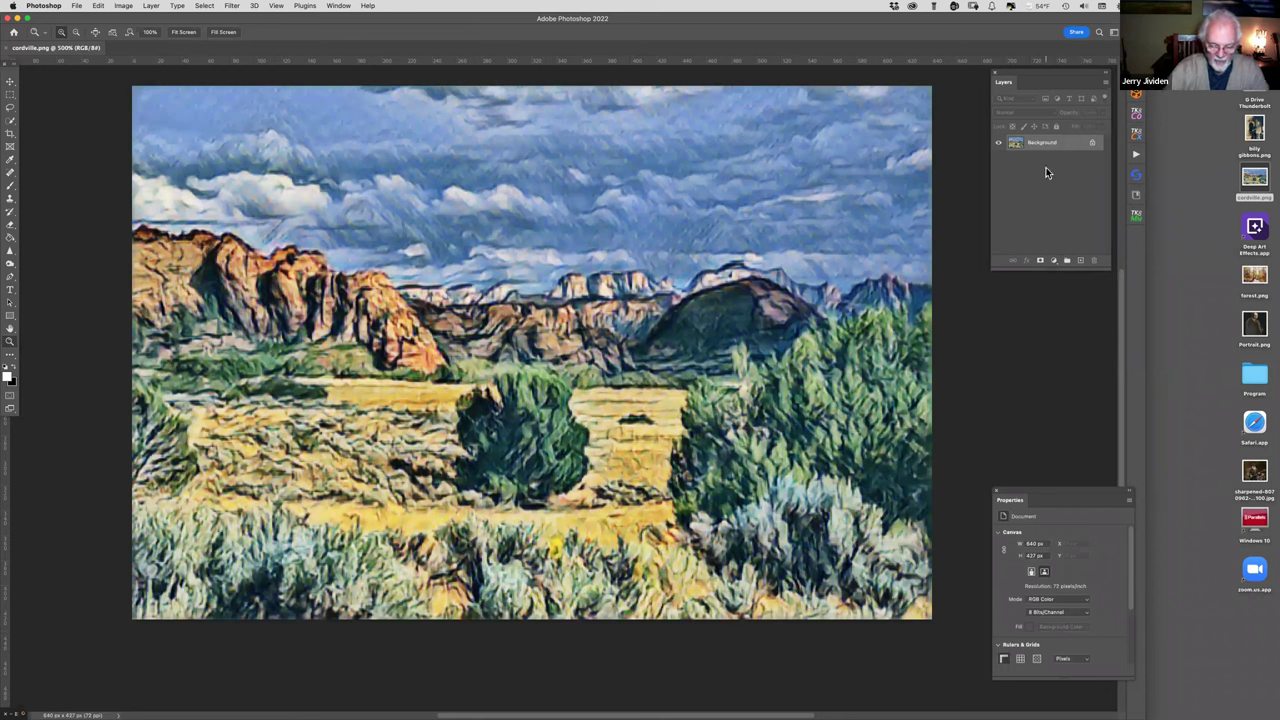
key(super+j)
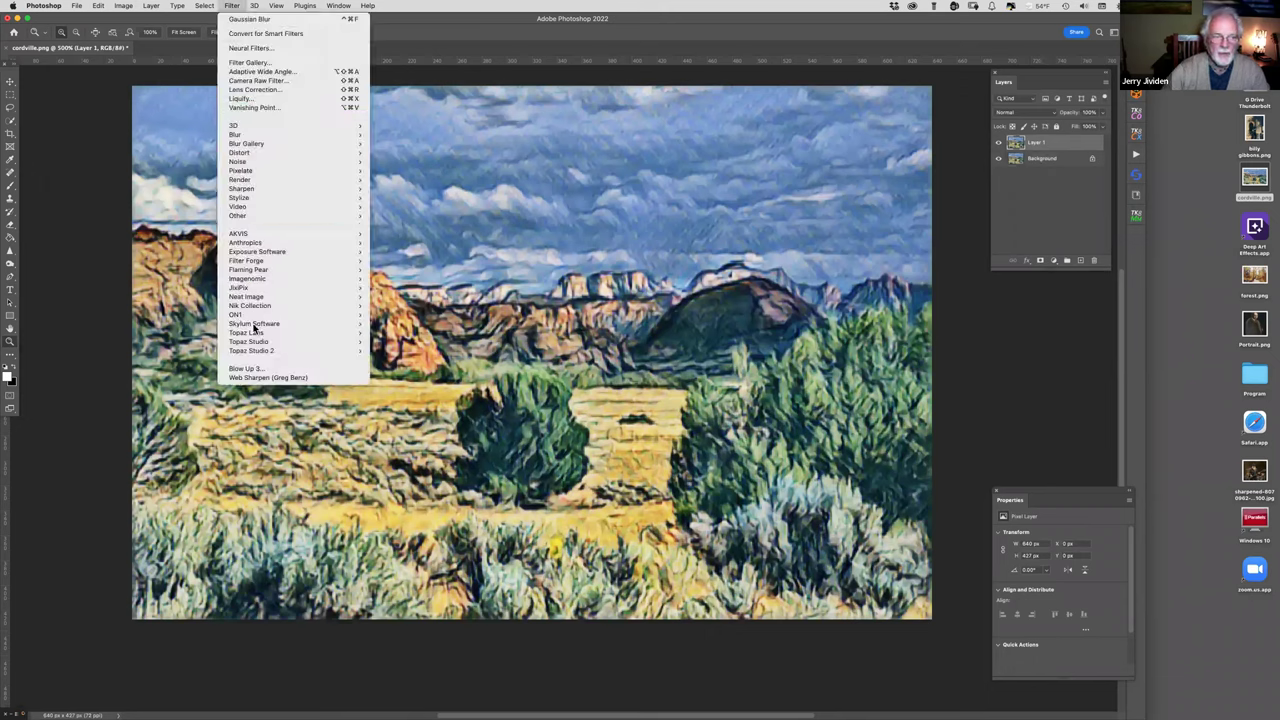
mouse_move(256, 334)
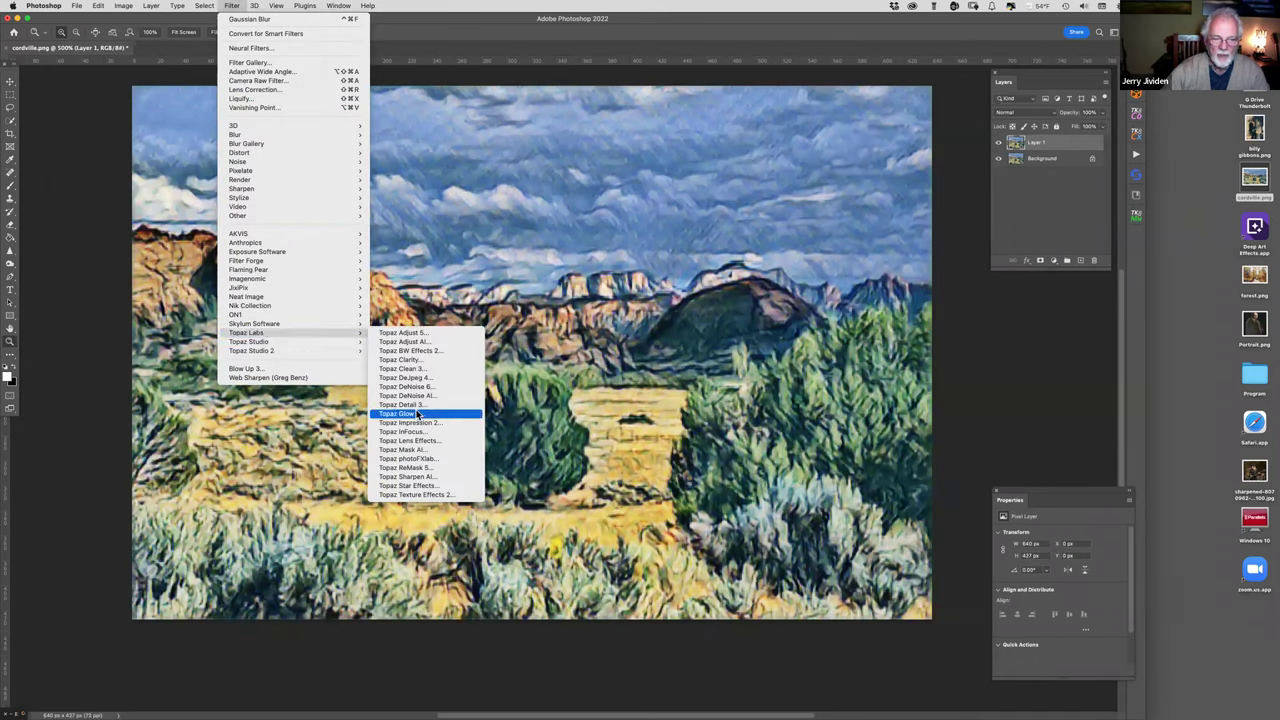
click(451, 481)
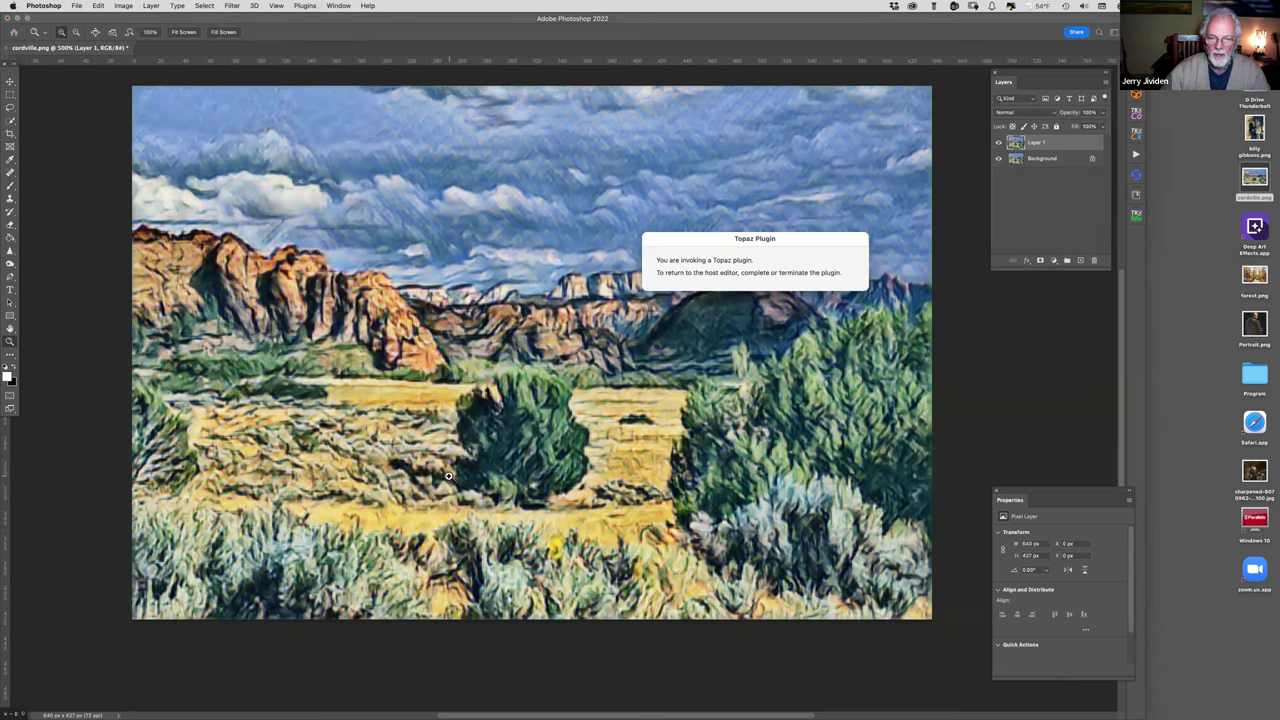
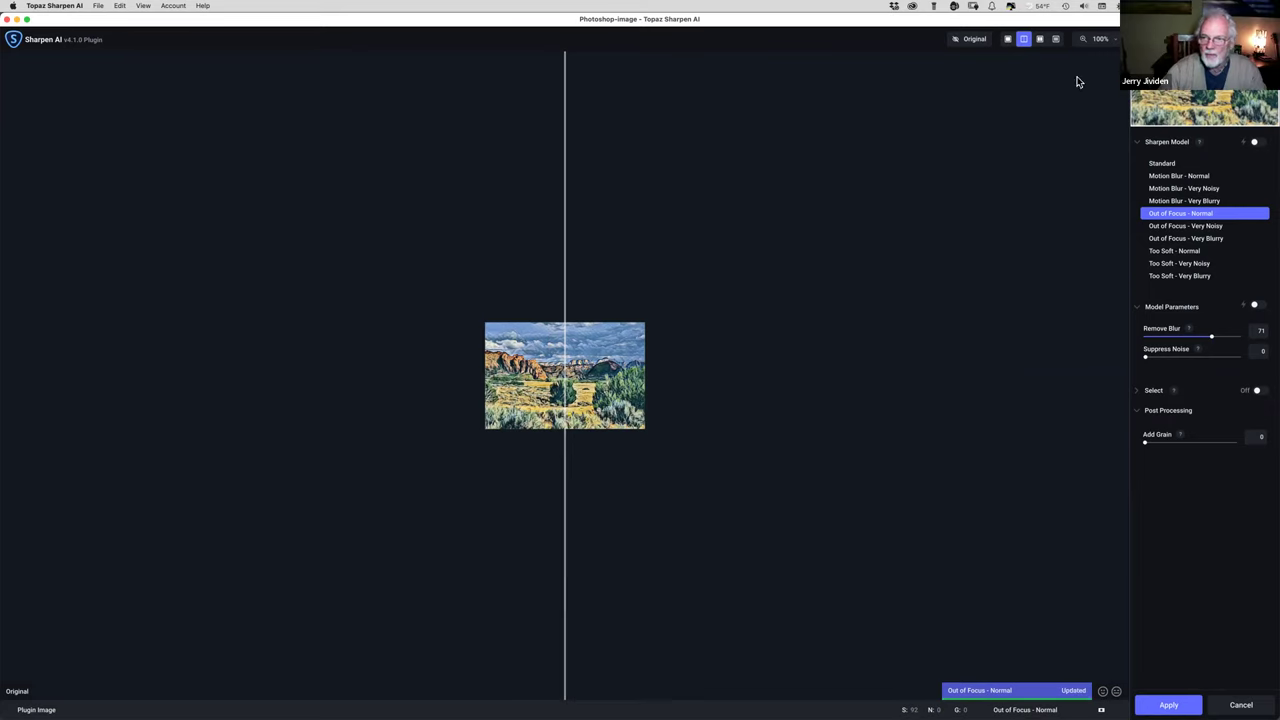
- Try the Out of Focus - Very Noisy sharpen model and compare it with the original in the split preview at 400% zoom
click(1114, 40)
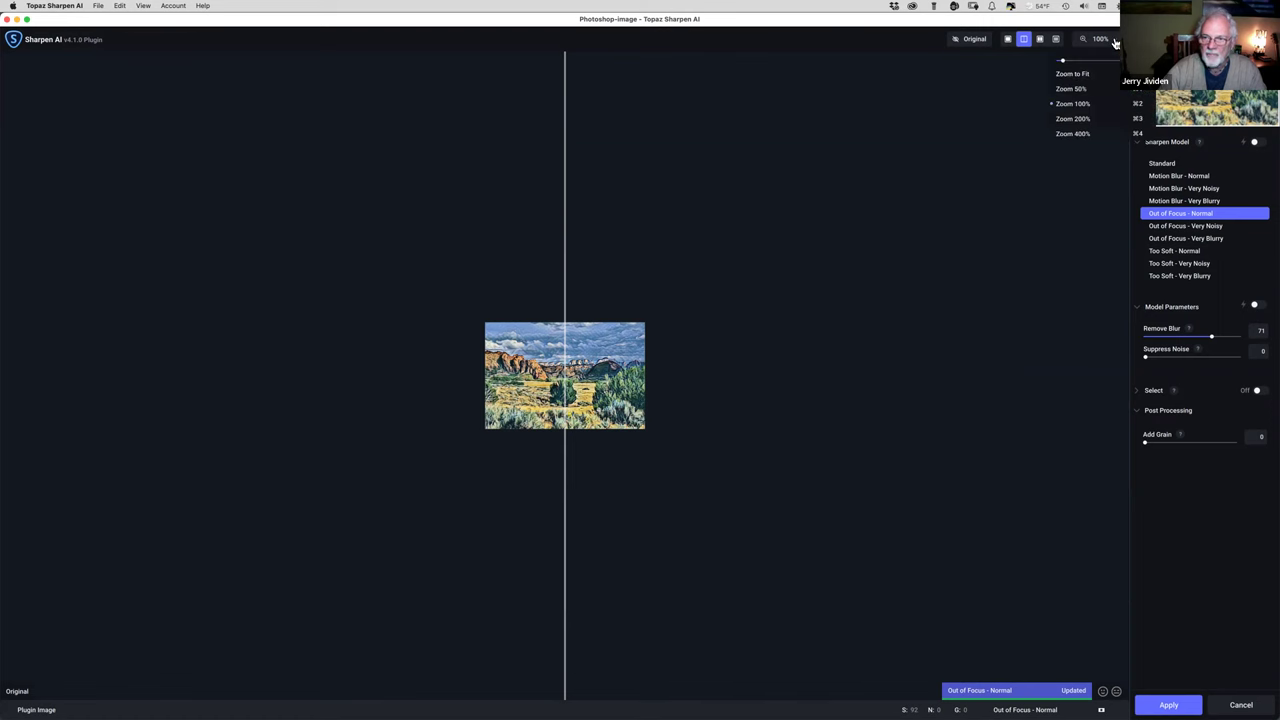
click(1085, 132)
mouse_move(565, 320)
mouse_down()
mouse_move(694, 320)
mouse_move(466, 321)
mouse_move(766, 321)
mouse_move(434, 322)
mouse_move(754, 330)
mouse_move(423, 340)
mouse_move(735, 362)
mouse_move(471, 332)
mouse_move(554, 322)
mouse_move(540, 317)
mouse_up()
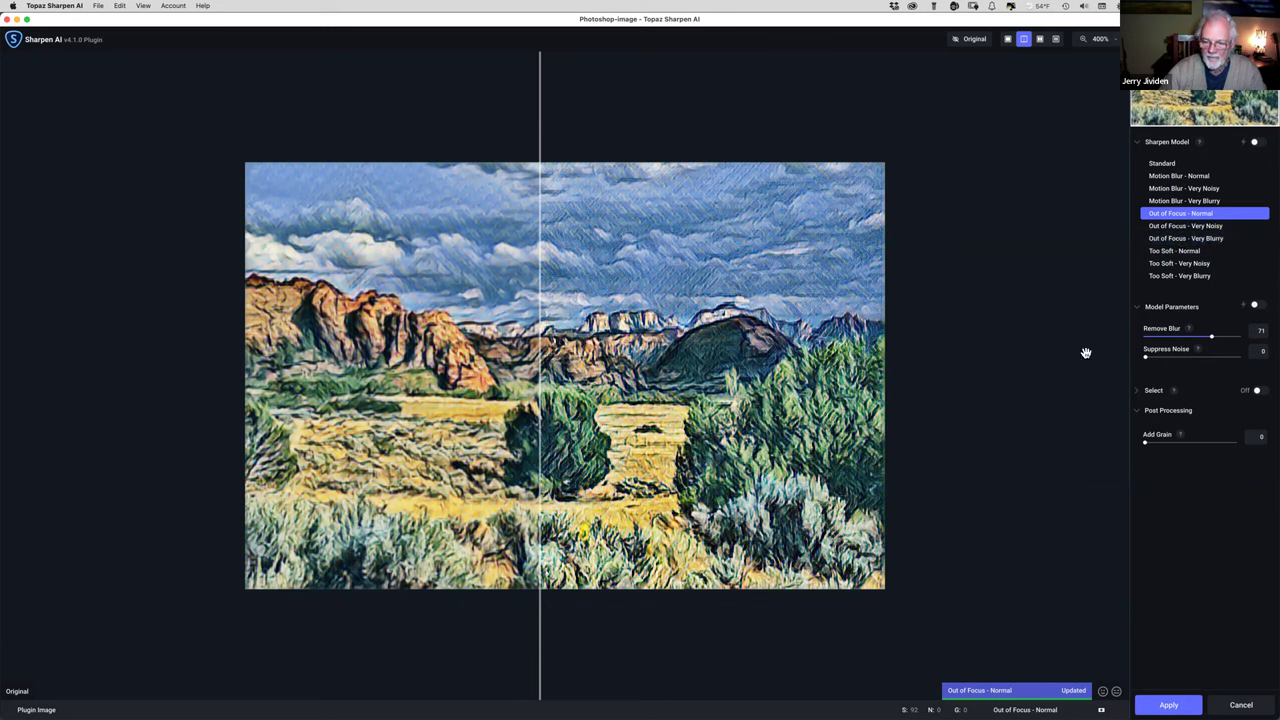
click(1188, 226)
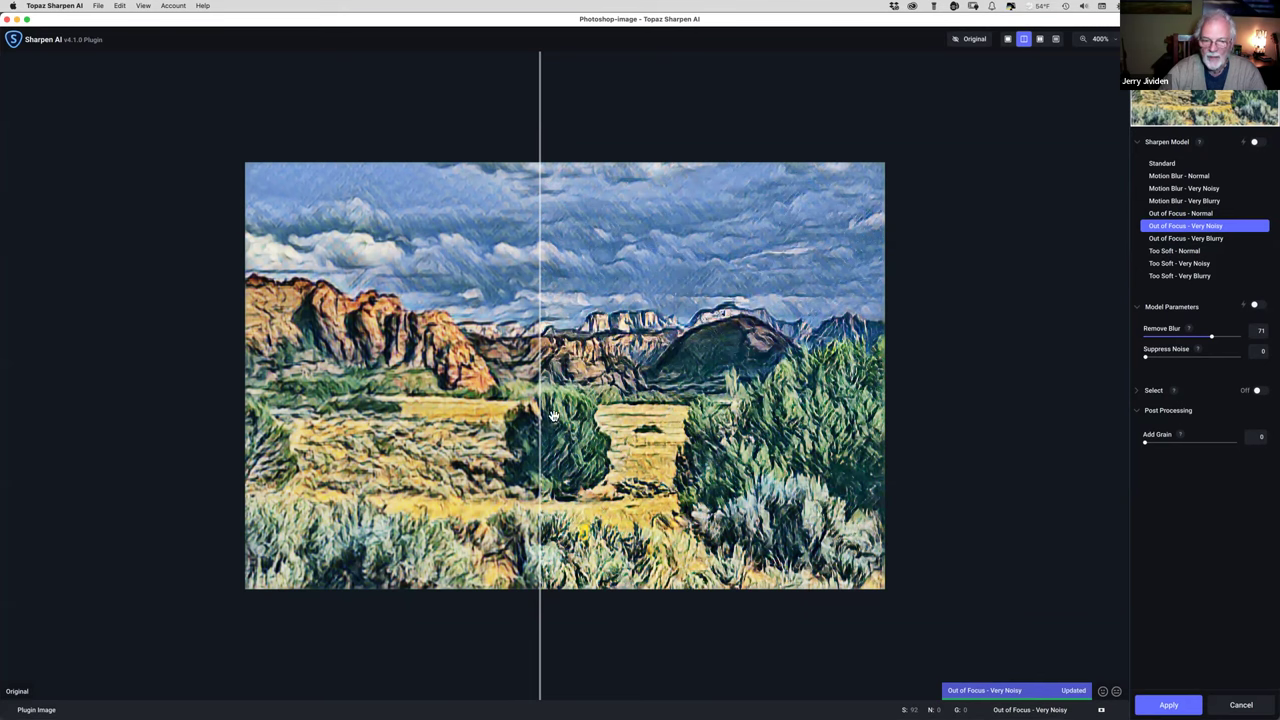
drag(541, 400, 563, 425)
drag(313, 430, 583, 428)
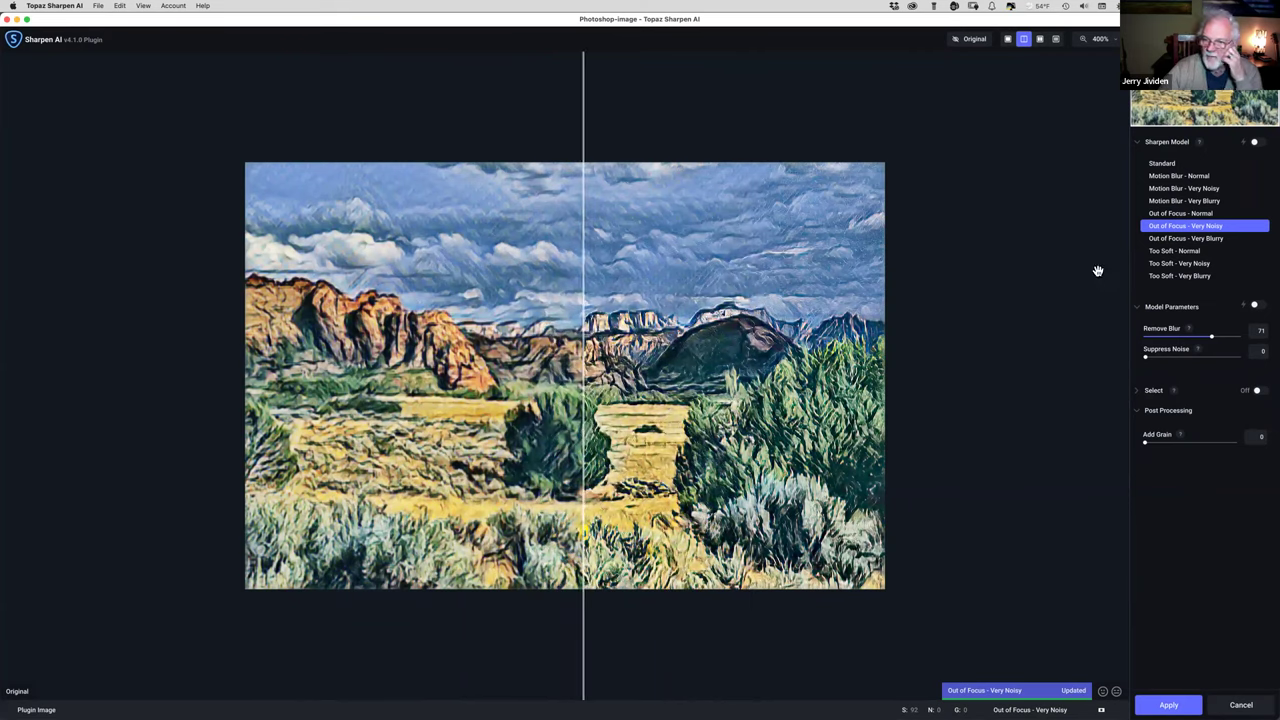
- Sharpen the duplicated layer with the Too Soft - Normal model and toggle Layer 1's visibility to compare it with the background
click(1176, 251)
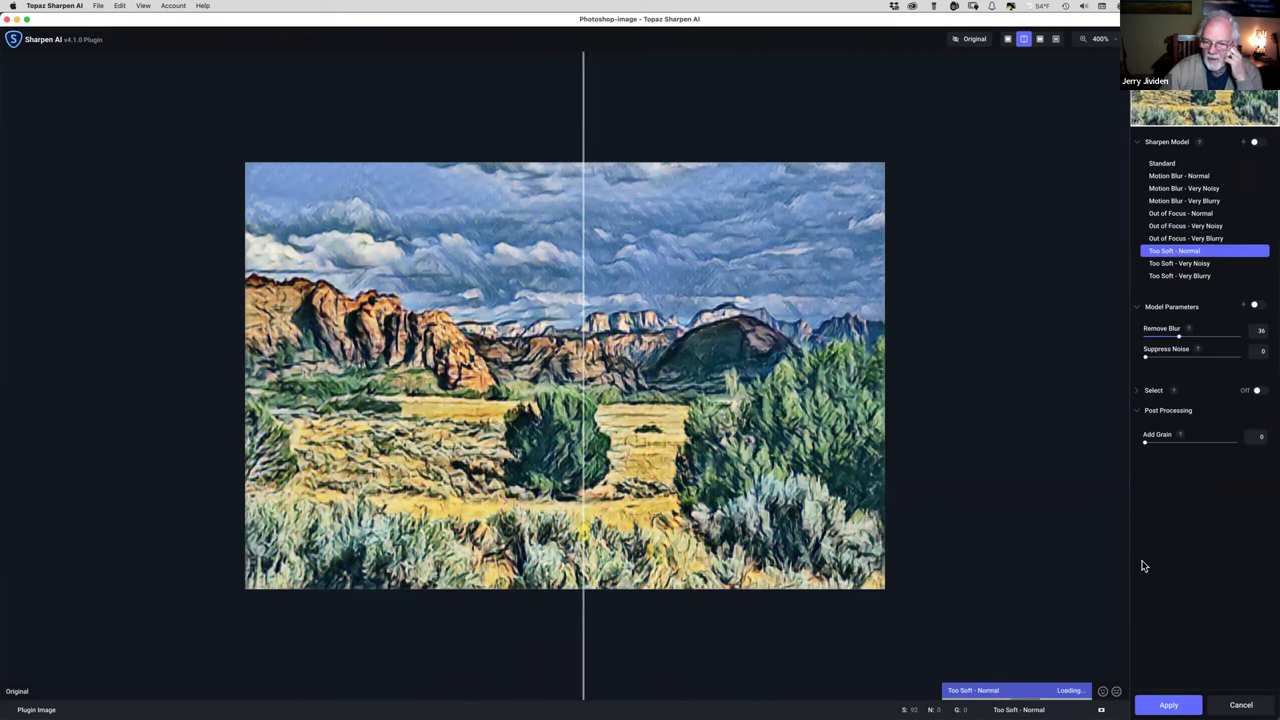
click(1170, 705)
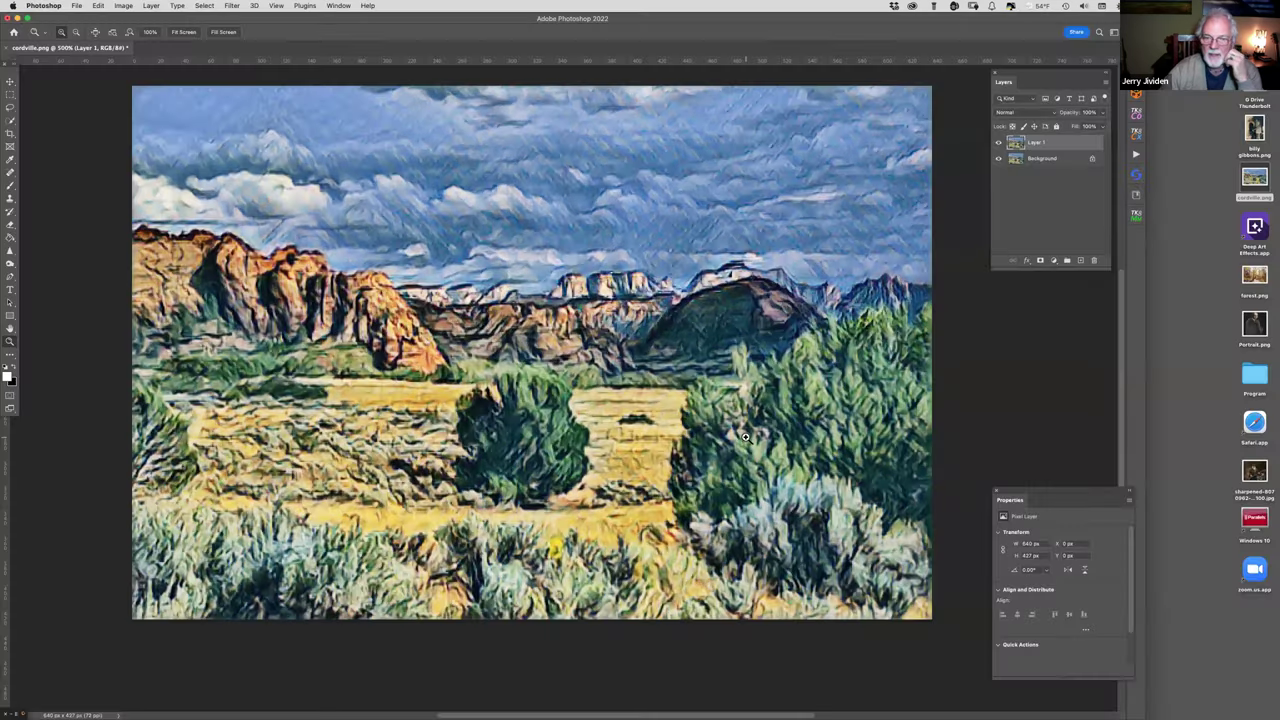
click(998, 143)
click(998, 143)
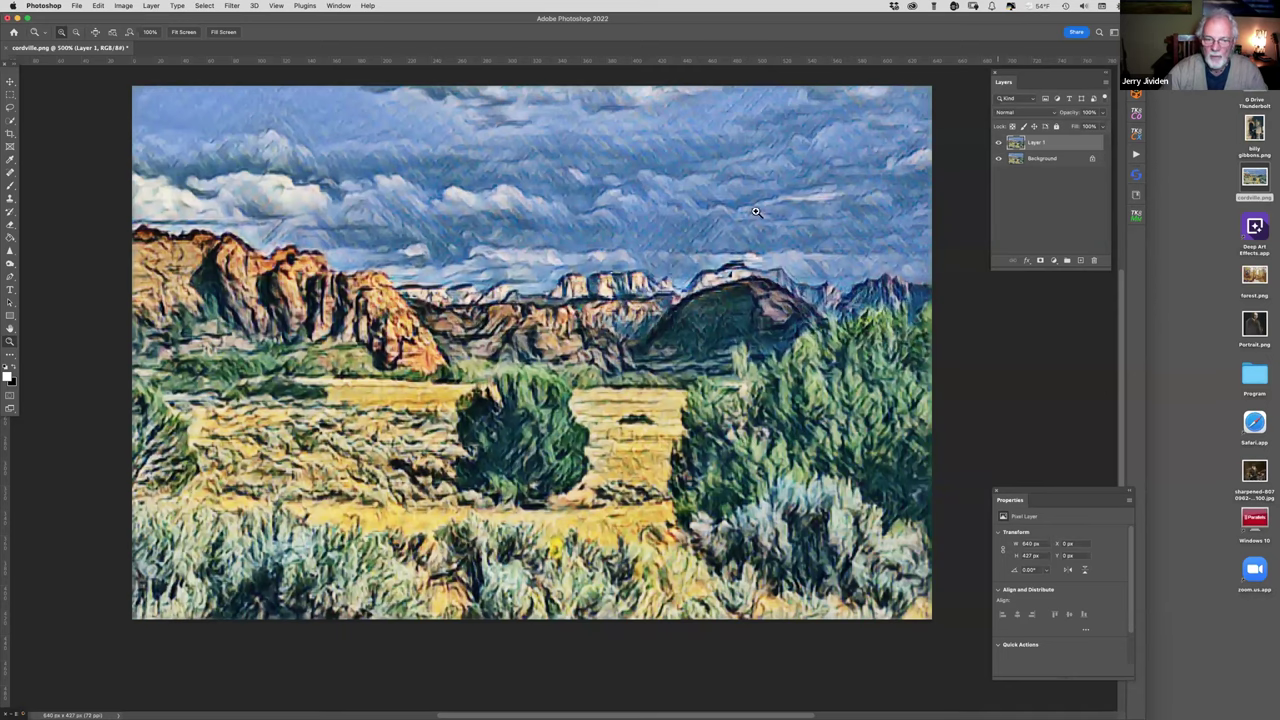
click(518, 353)
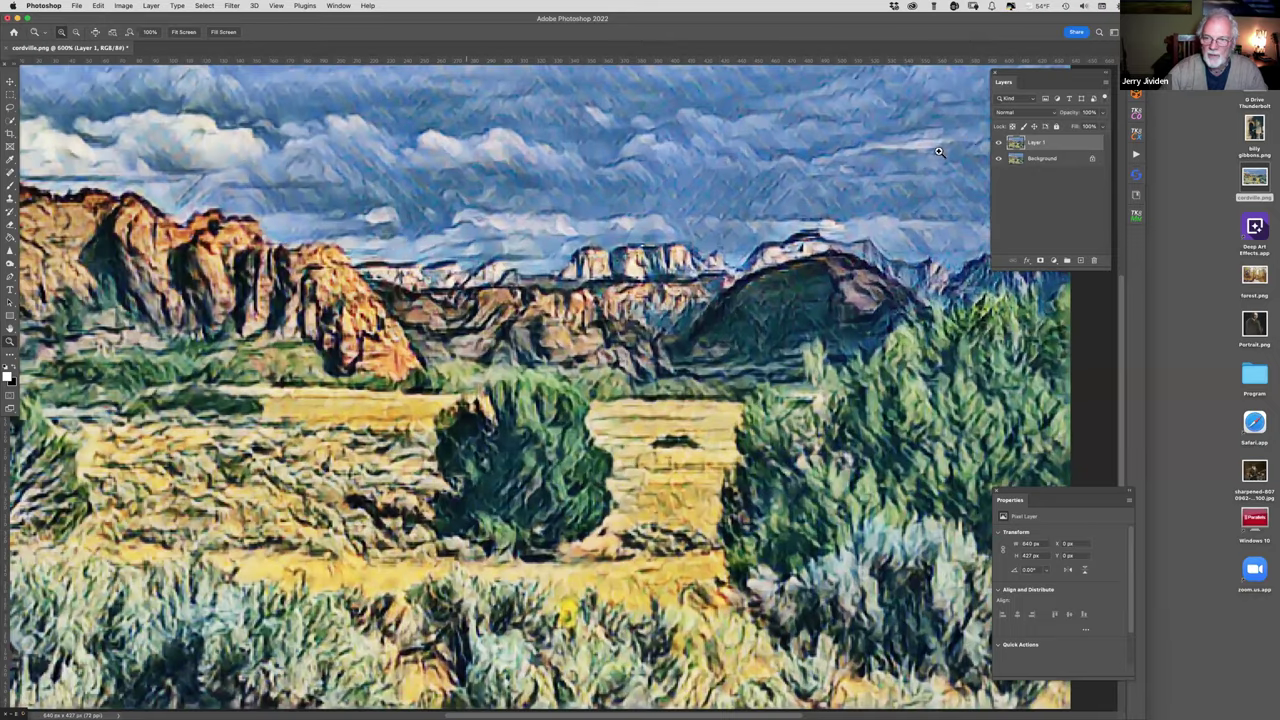
- Toggle Layer 1's visibility to compare the sharpened copy with the original background up close
click(998, 144)
click(998, 144)
click(998, 144)
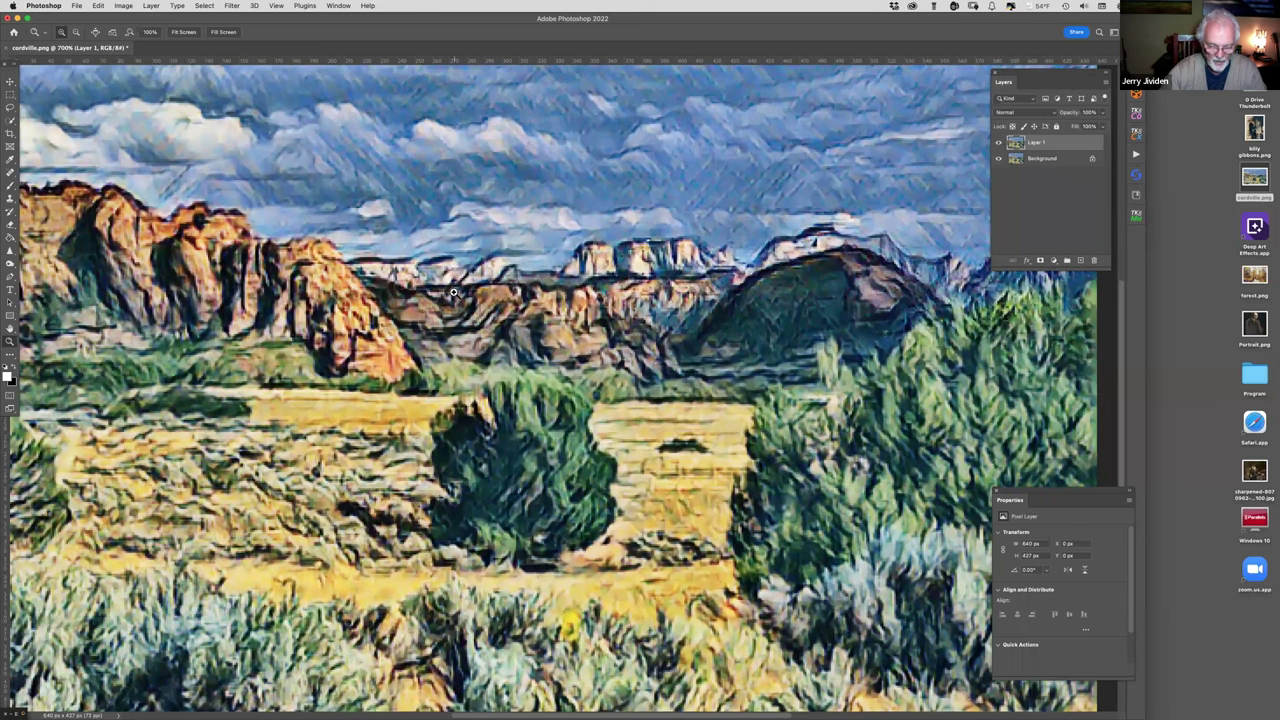
- Apply the Oil Paint filter to Layer 1 with stylization 0.1, scale 0.1 and shine 0.8
key(super+minus)
key(super+minus)
key(super+minus)
key(super+minus)
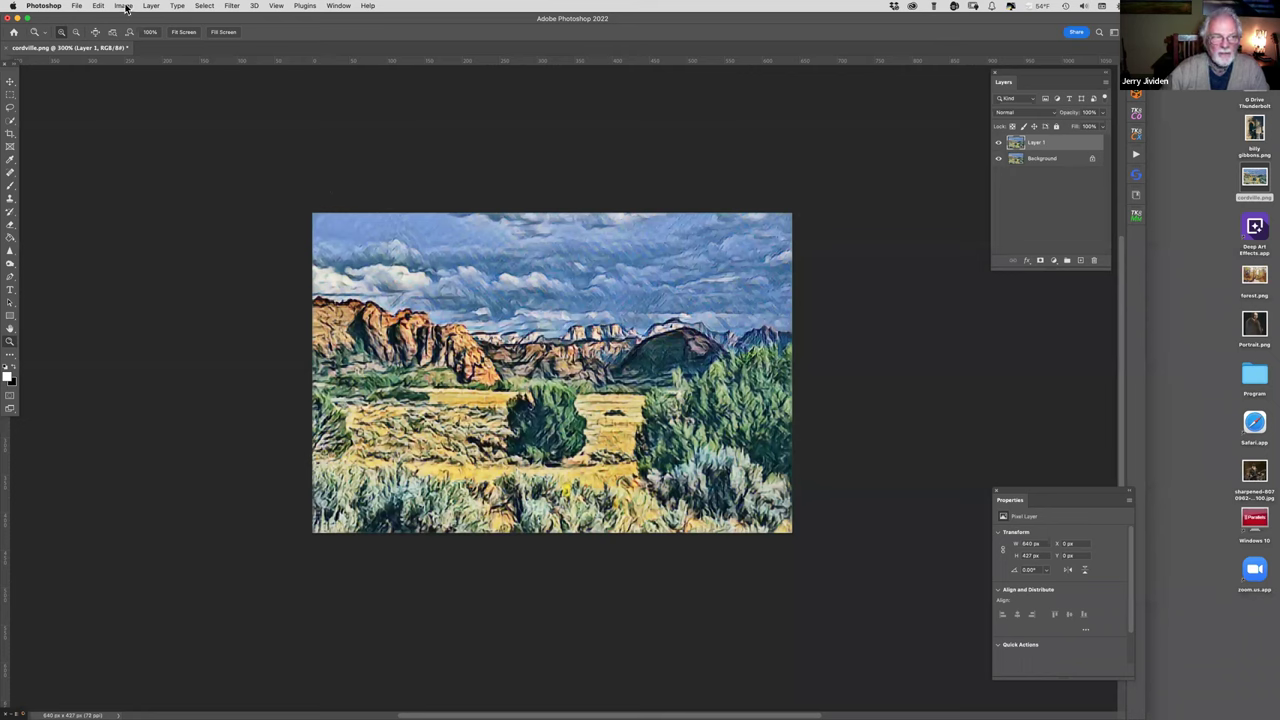
click(233, 6)
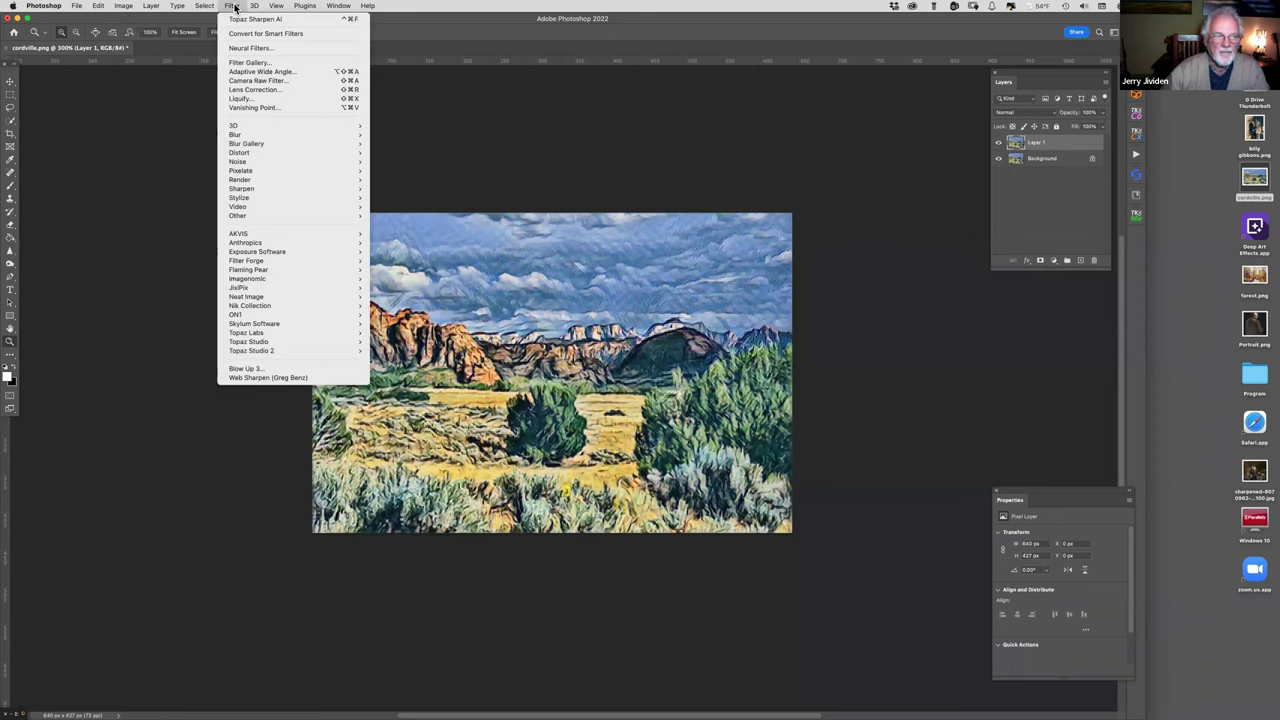
mouse_move(251, 201)
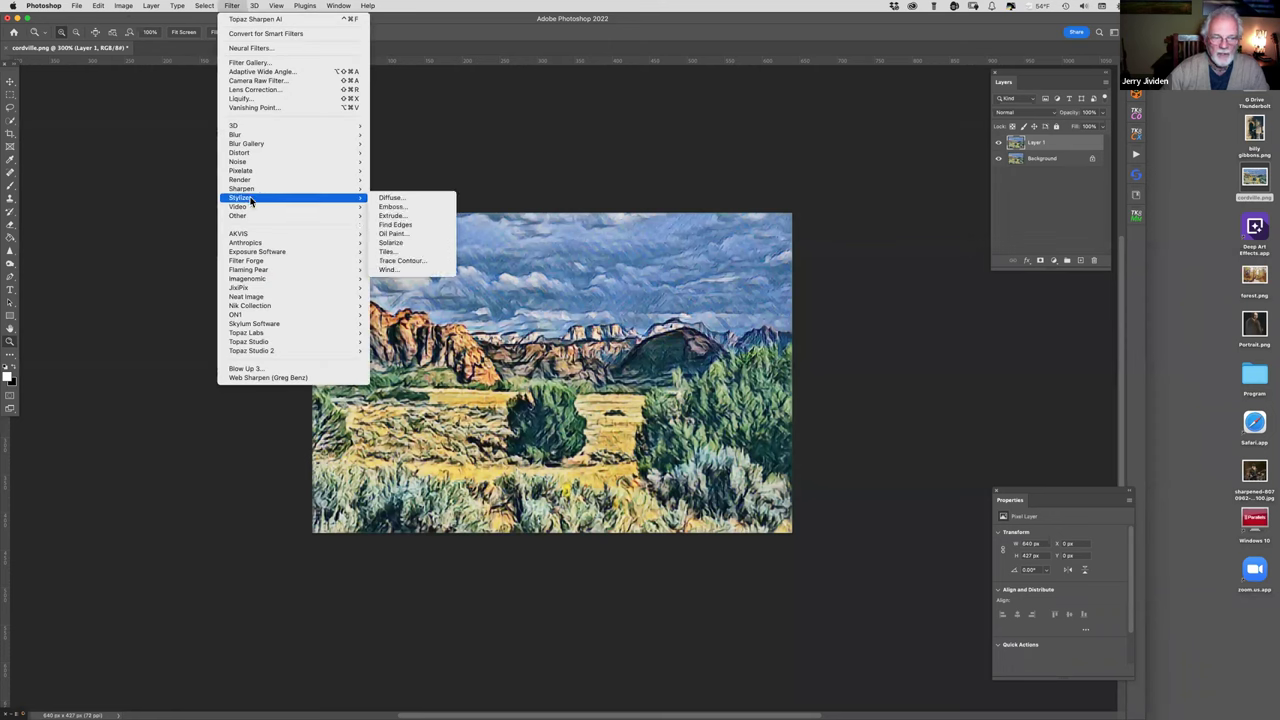
click(421, 237)
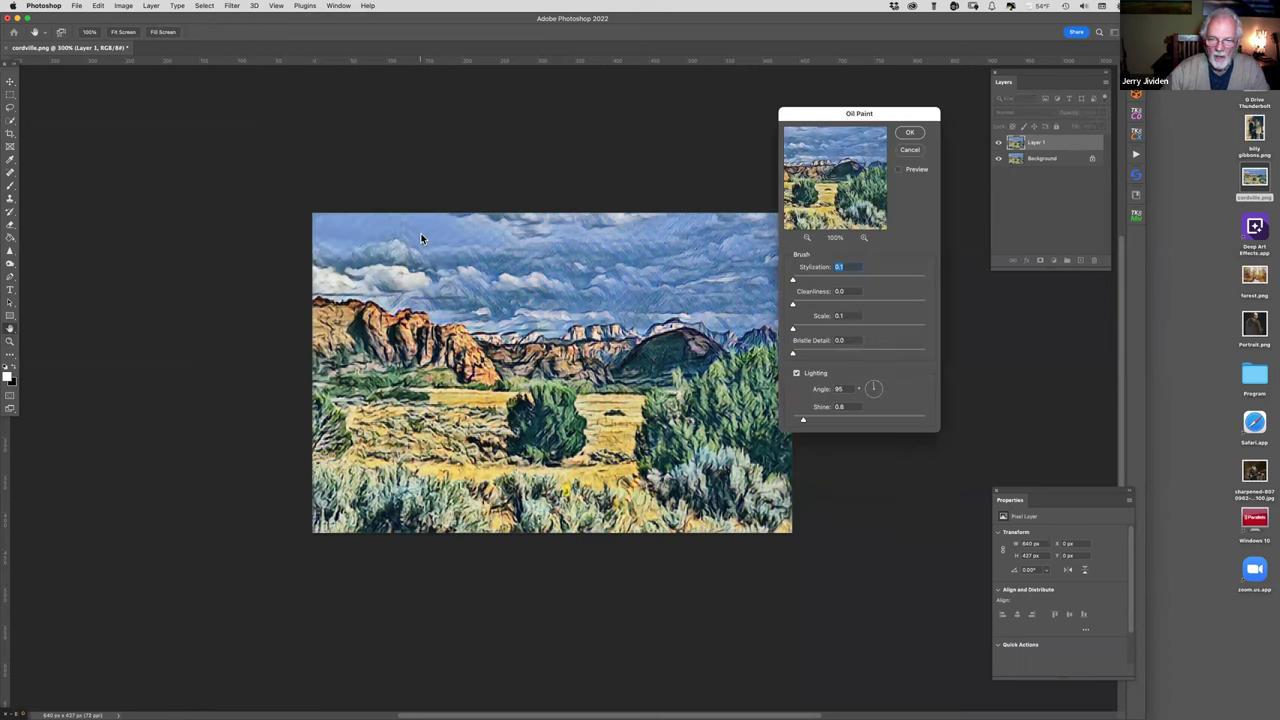
drag(806, 114, 845, 100)
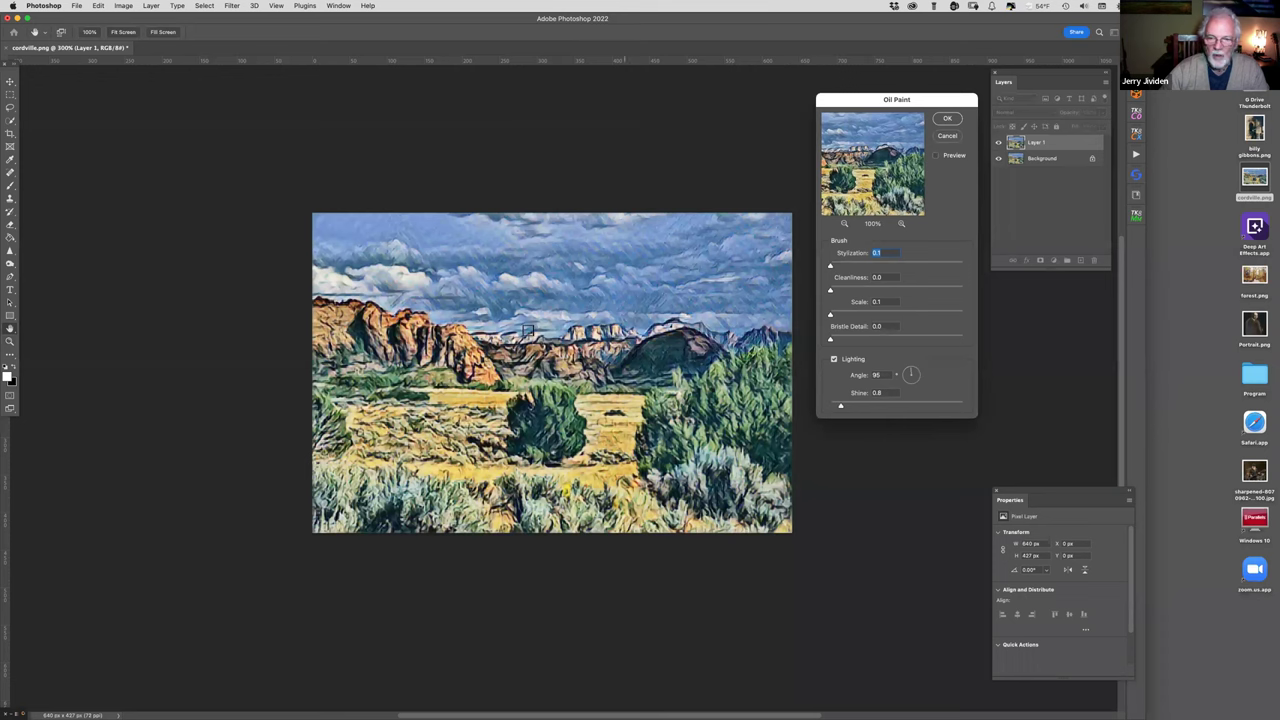
click(946, 118)
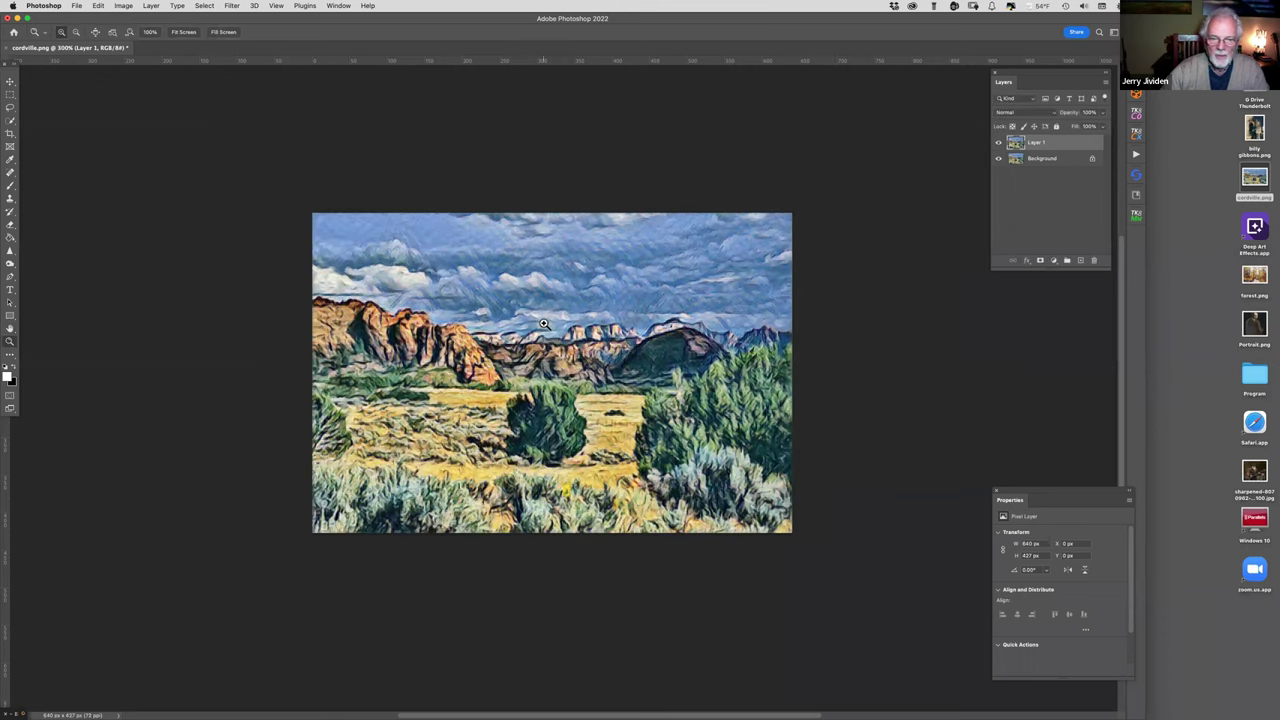
- Compare the oil-painted Layer 1 with the background at 600% zoom by switching the layer's visibility repeatedly
click(543, 323)
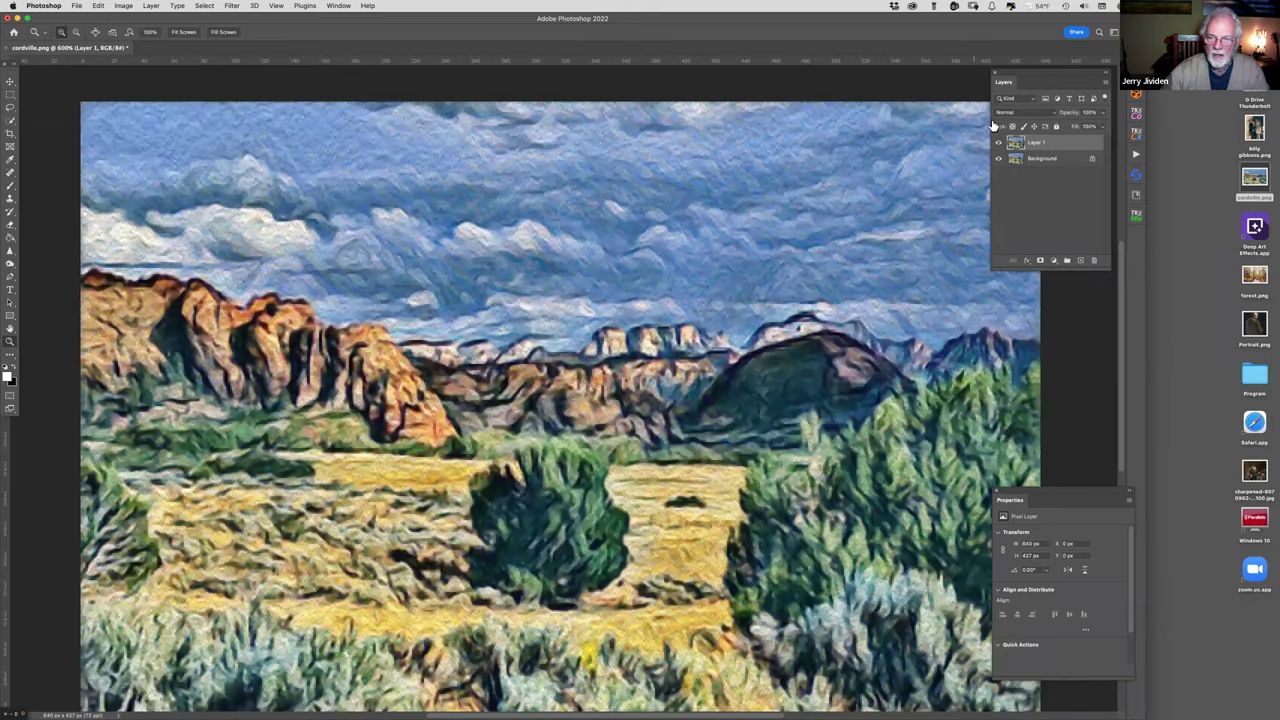
click(997, 144)
click(997, 144)
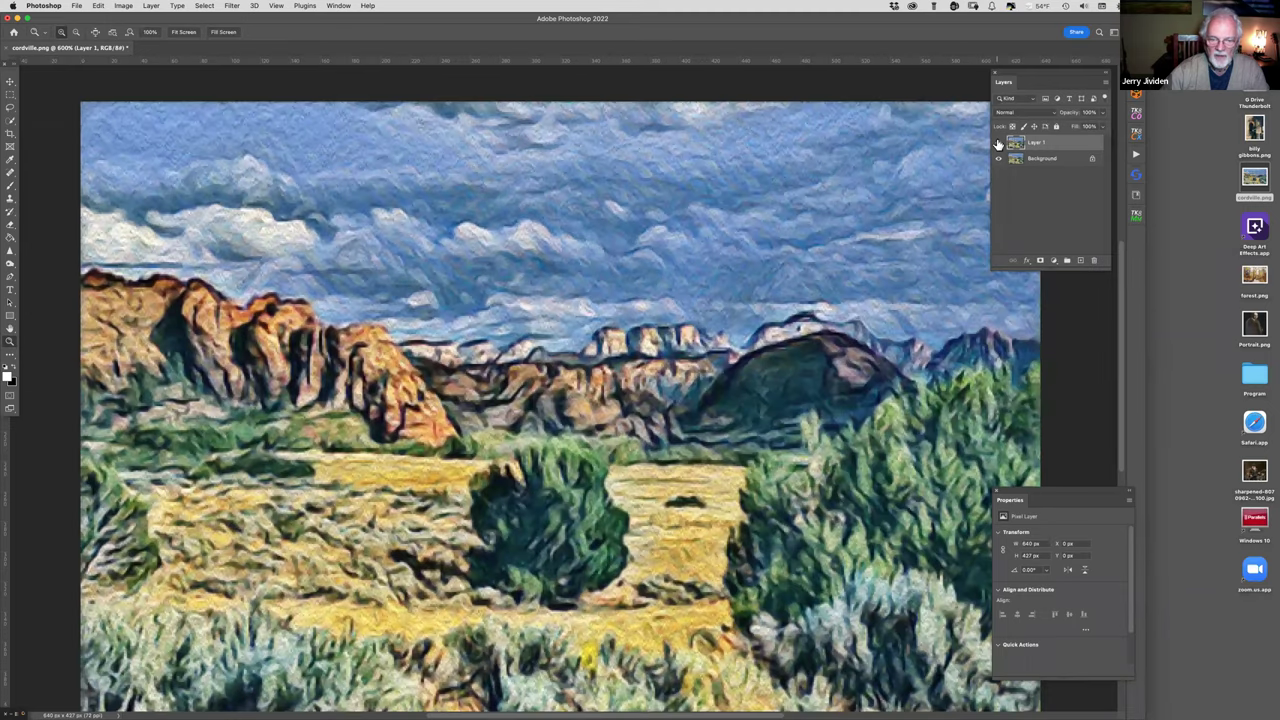
click(997, 144)
click(997, 144)
click(997, 144)
click(997, 144)
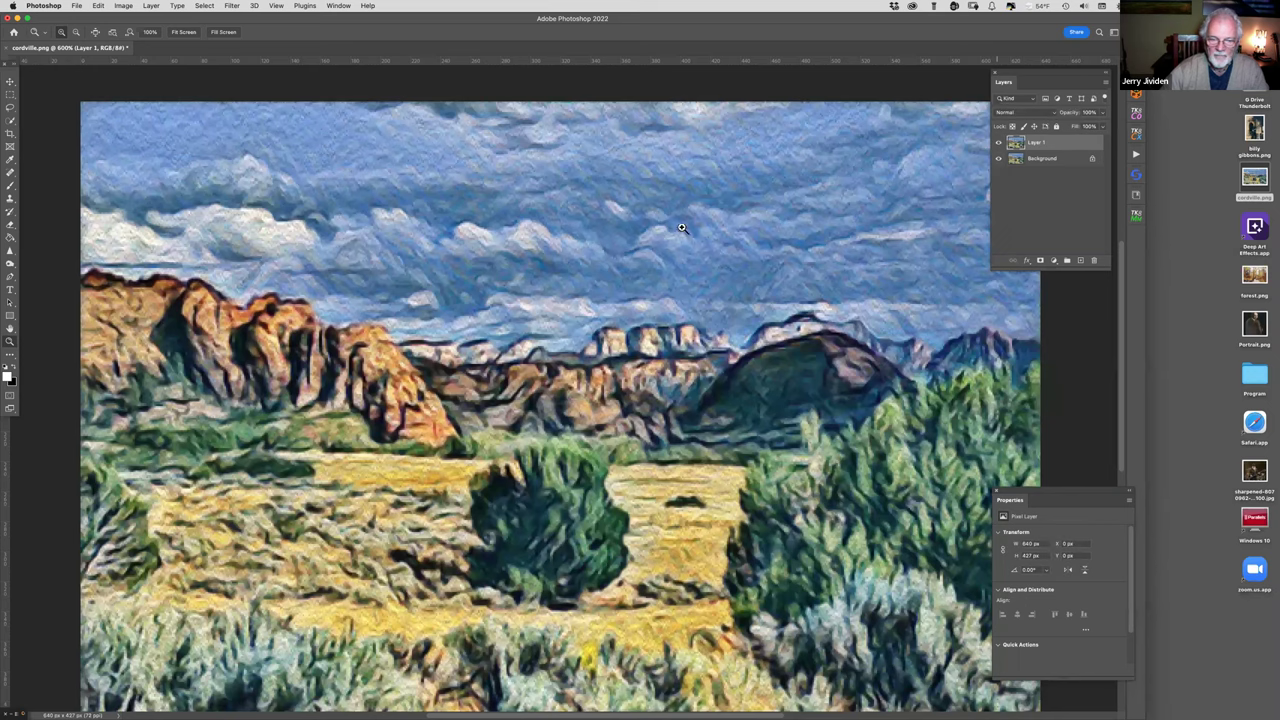
alt+click(494, 331)
alt+click(496, 331)
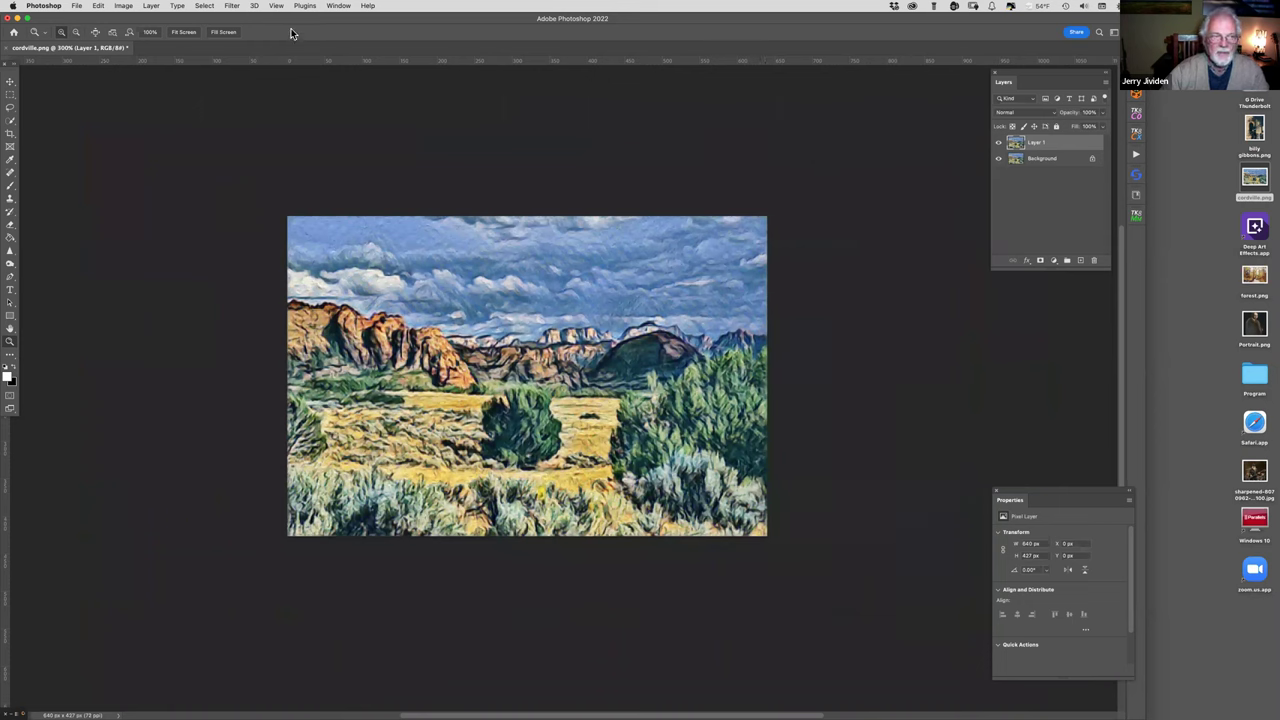
- Open the JixiPix Impresso filter on Layer 1 and preview each sunflower preset from Lemonade through 19 Sunset
click(233, 6)
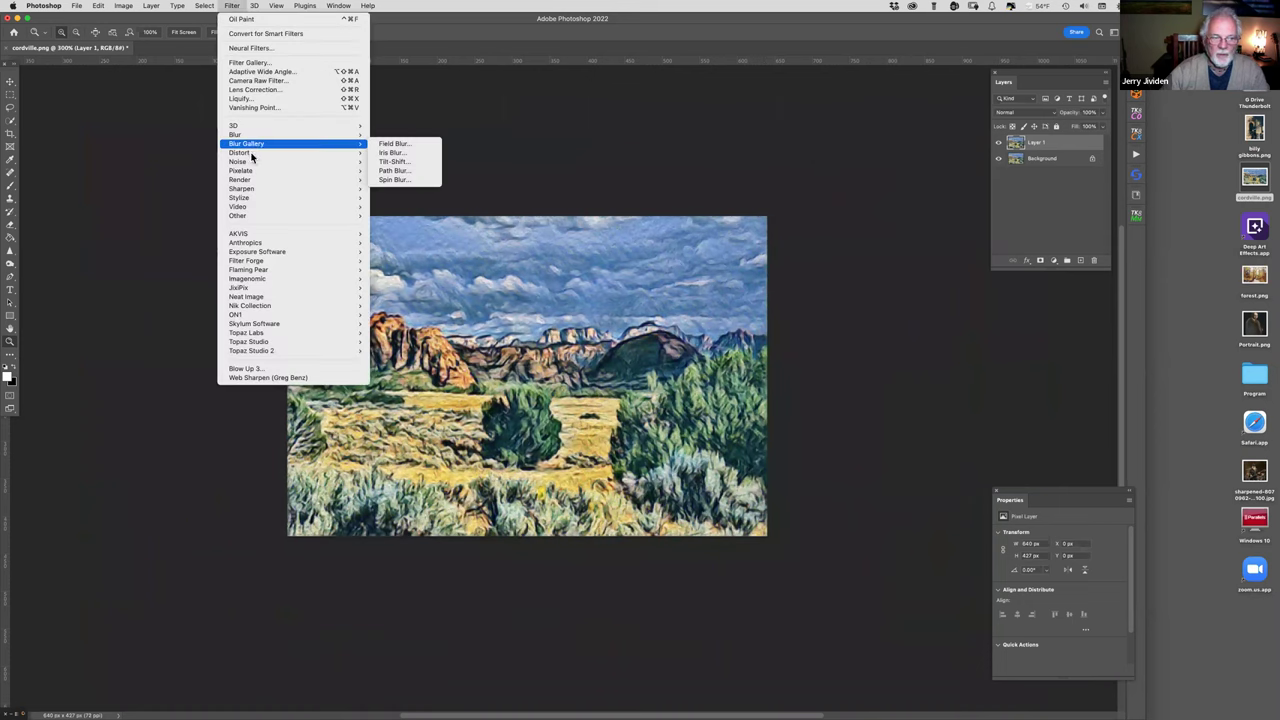
mouse_move(256, 290)
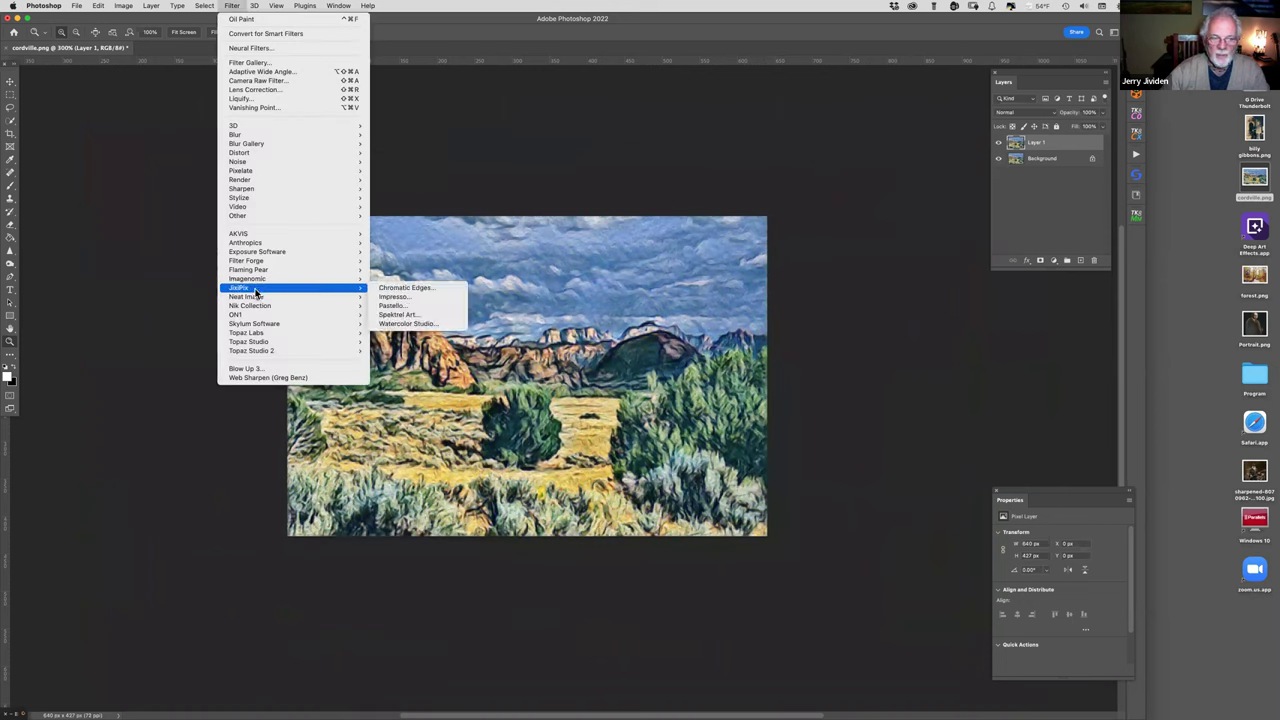
click(418, 299)
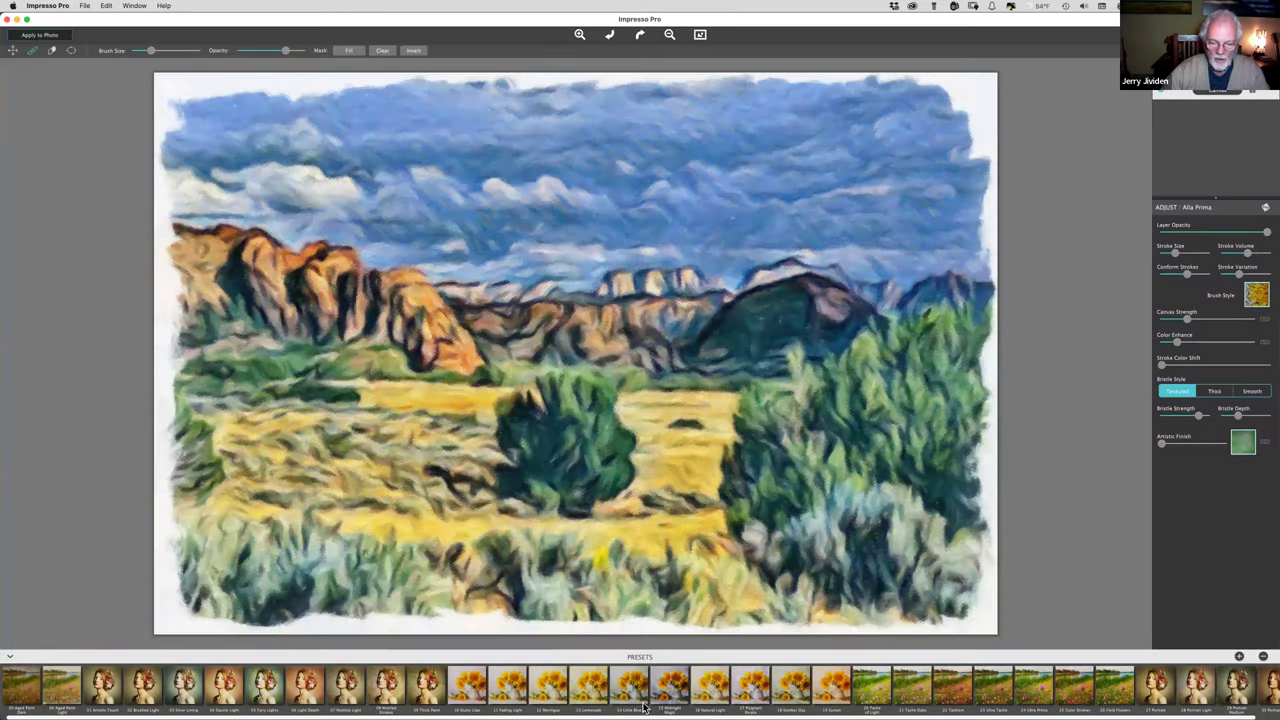
click(598, 680)
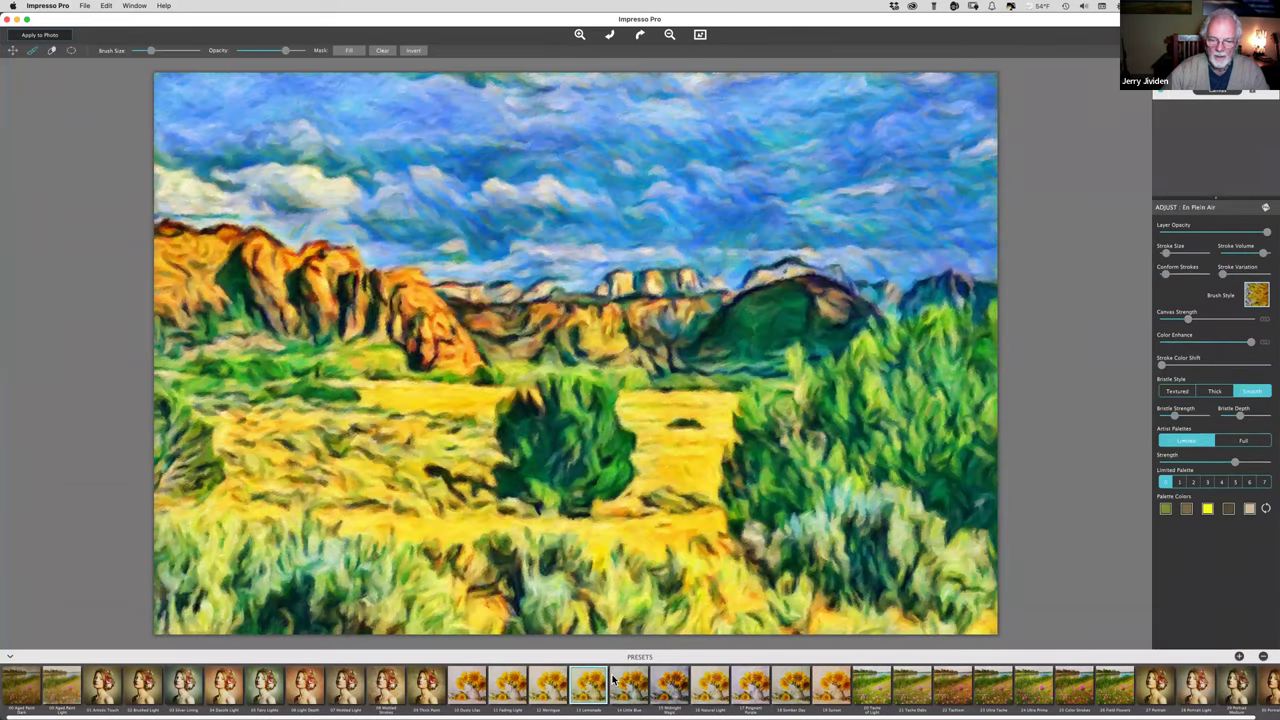
click(632, 681)
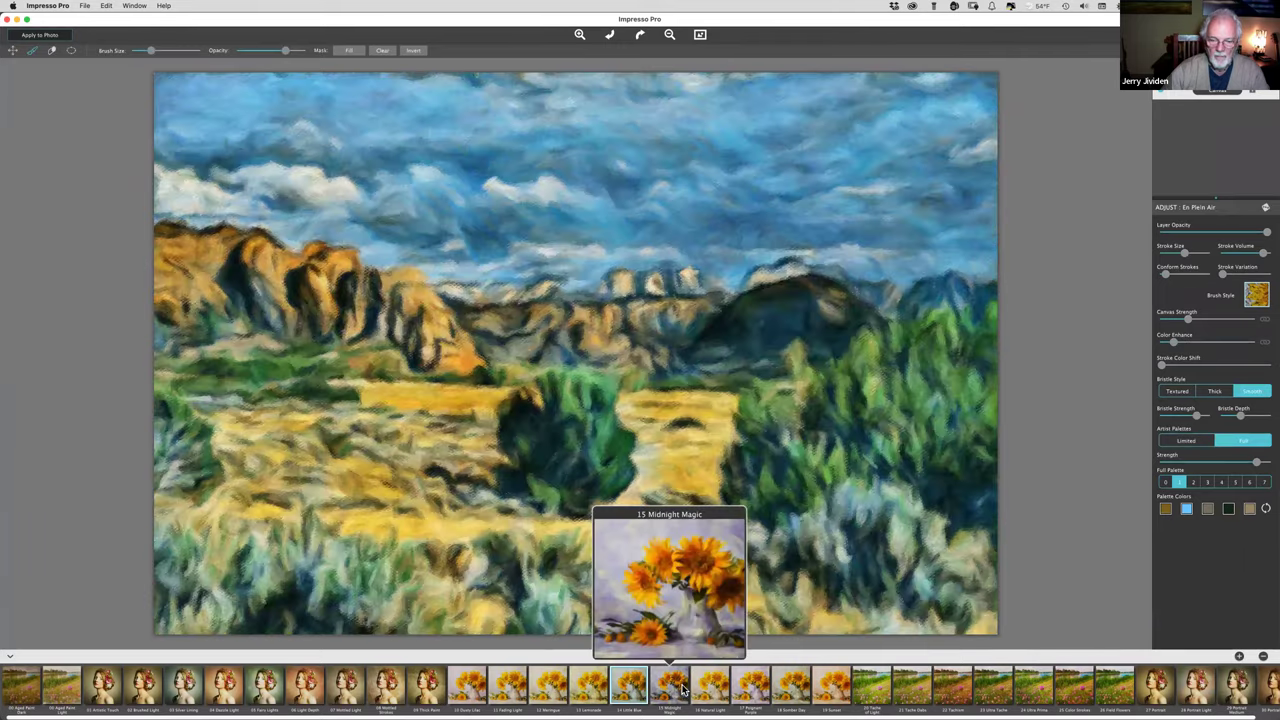
click(676, 686)
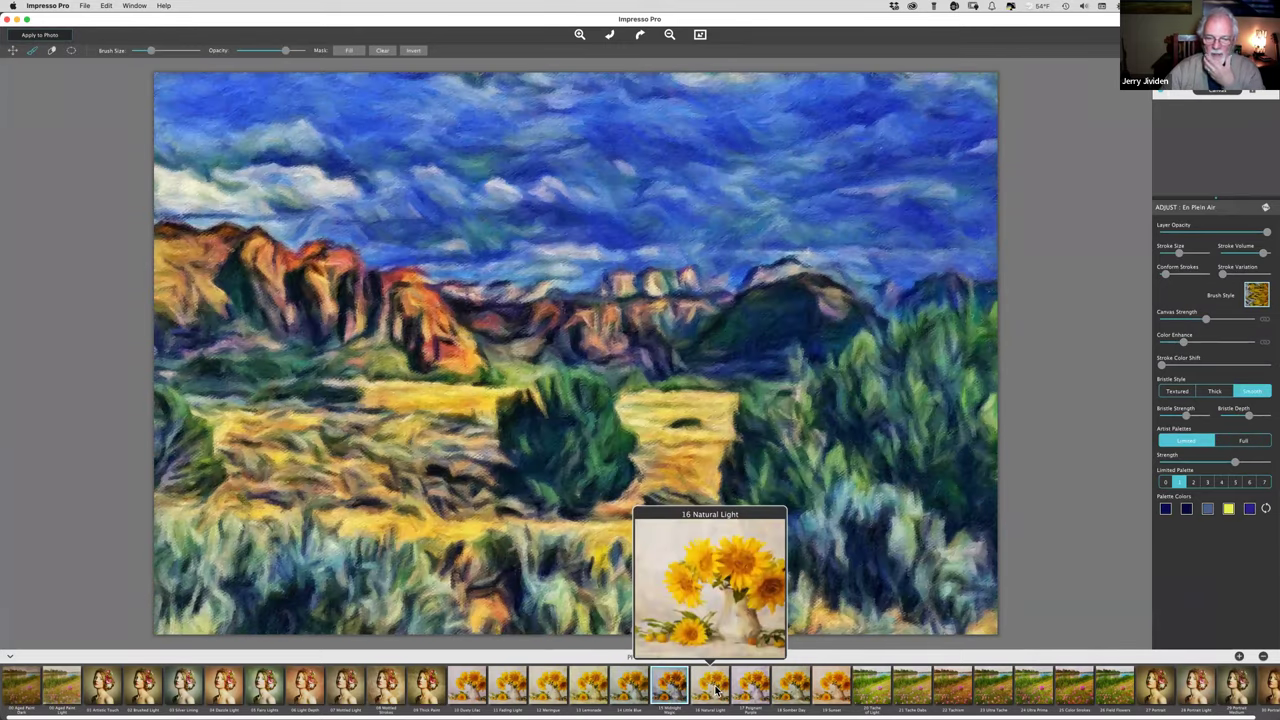
click(714, 689)
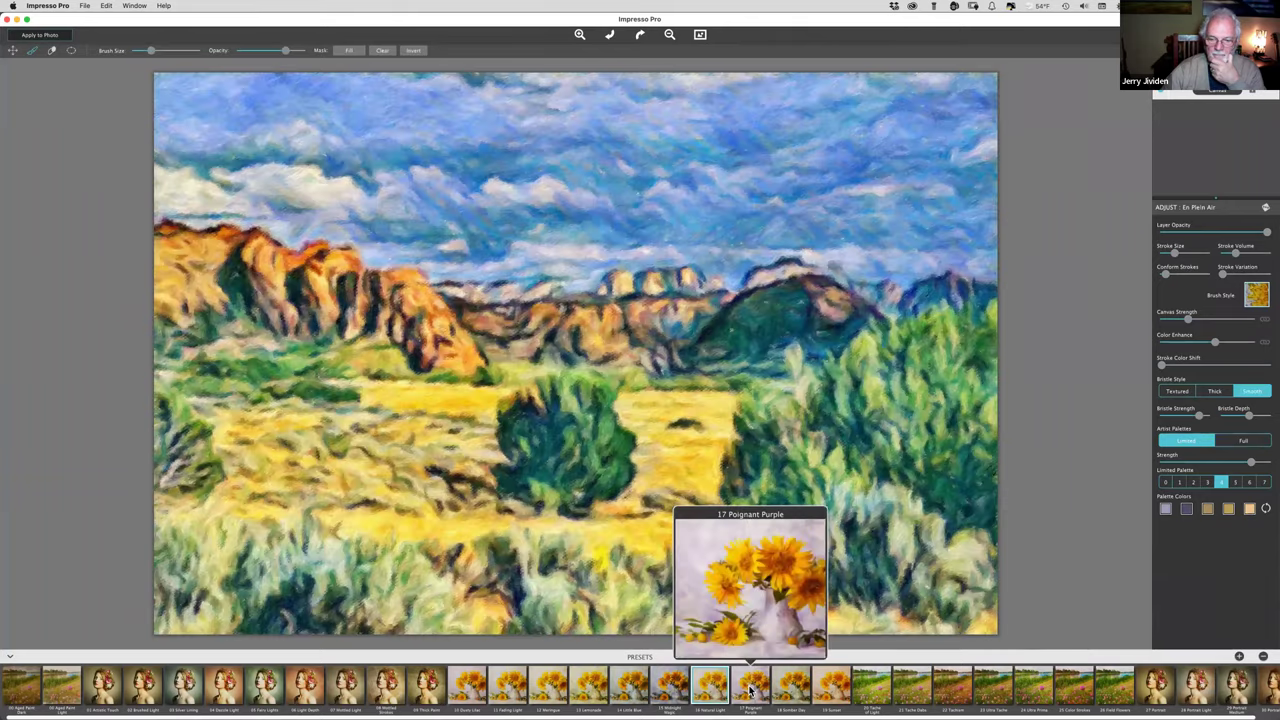
click(750, 688)
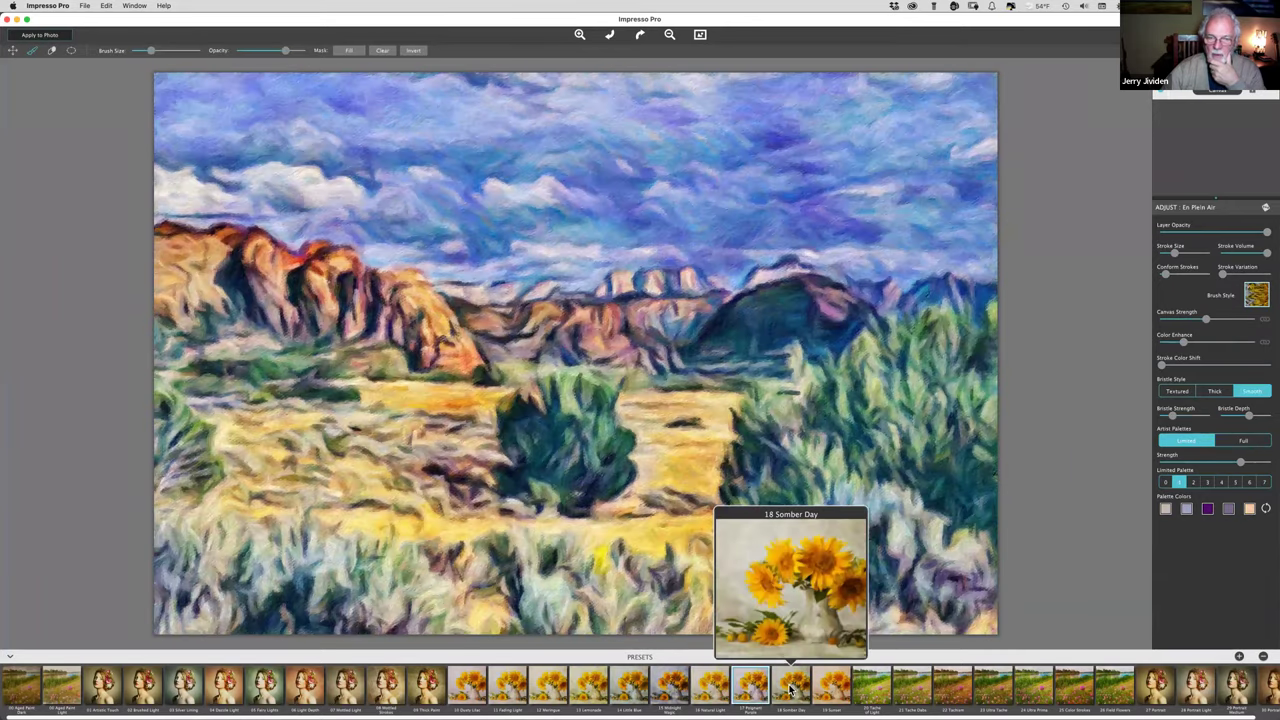
click(790, 688)
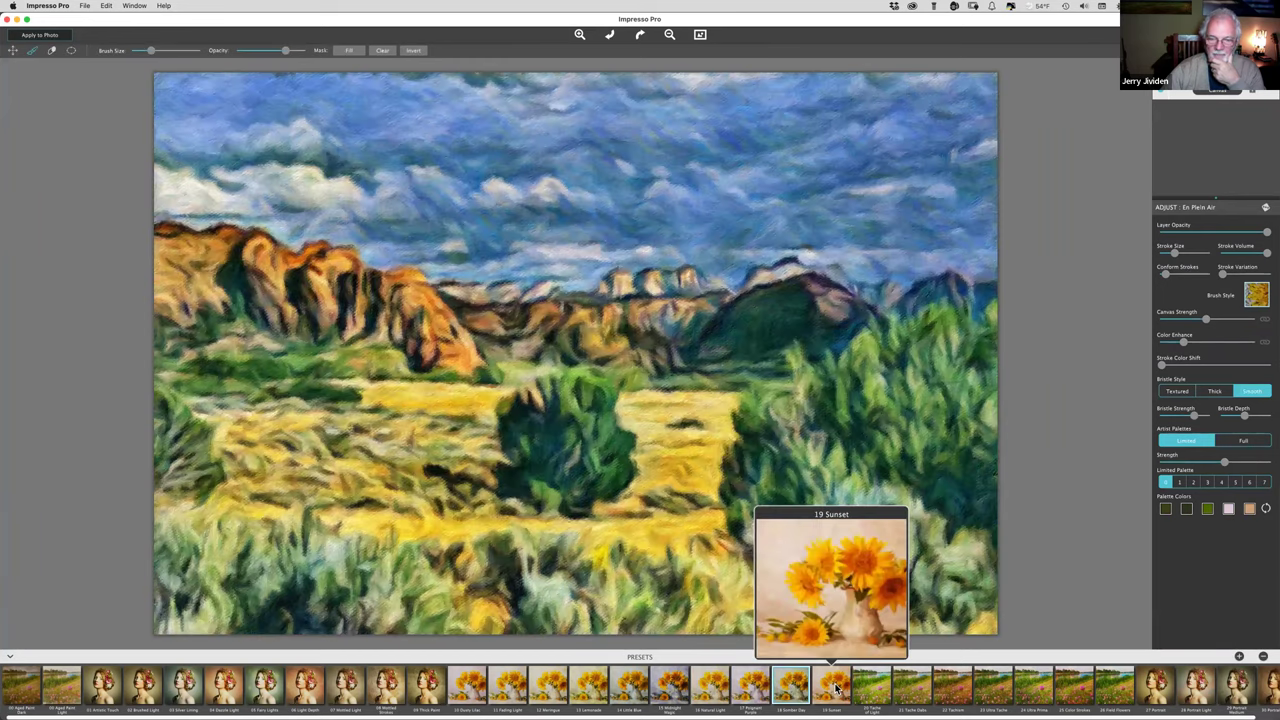
click(836, 688)
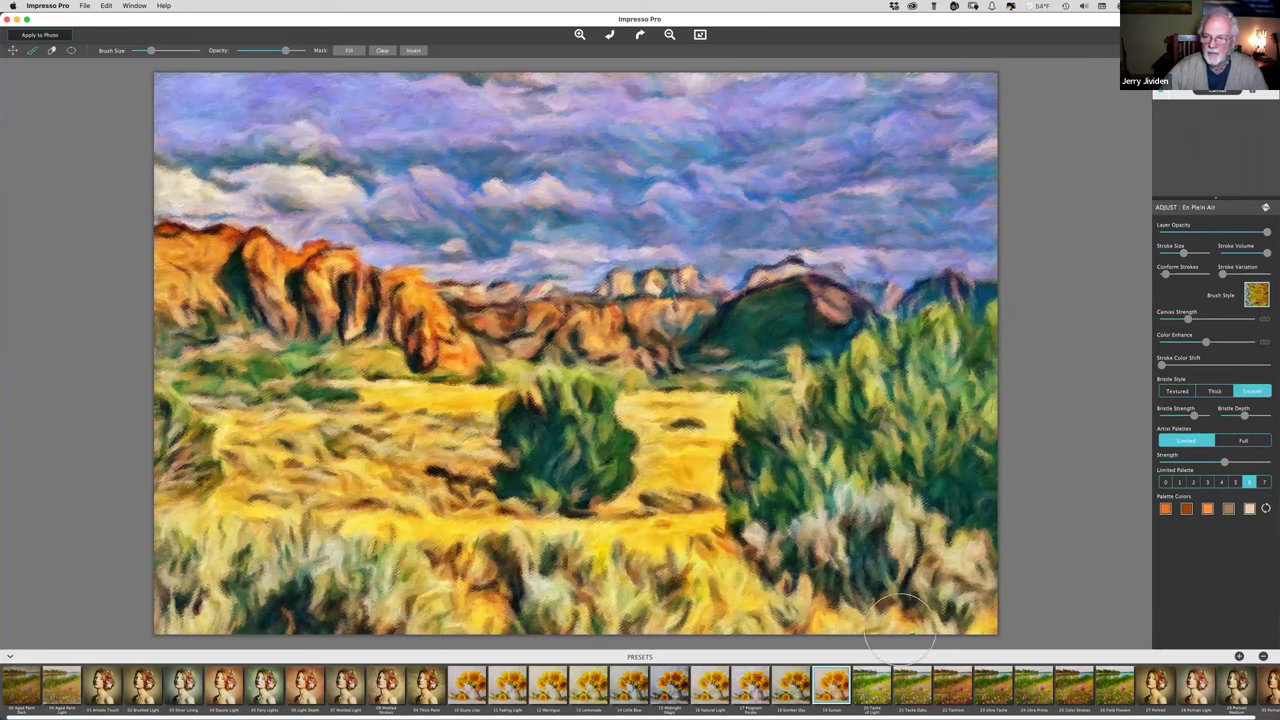
- Try another brush style with the Full artist palette on the Sunset preset, and quit Impresso Pro without applying
click(1254, 299)
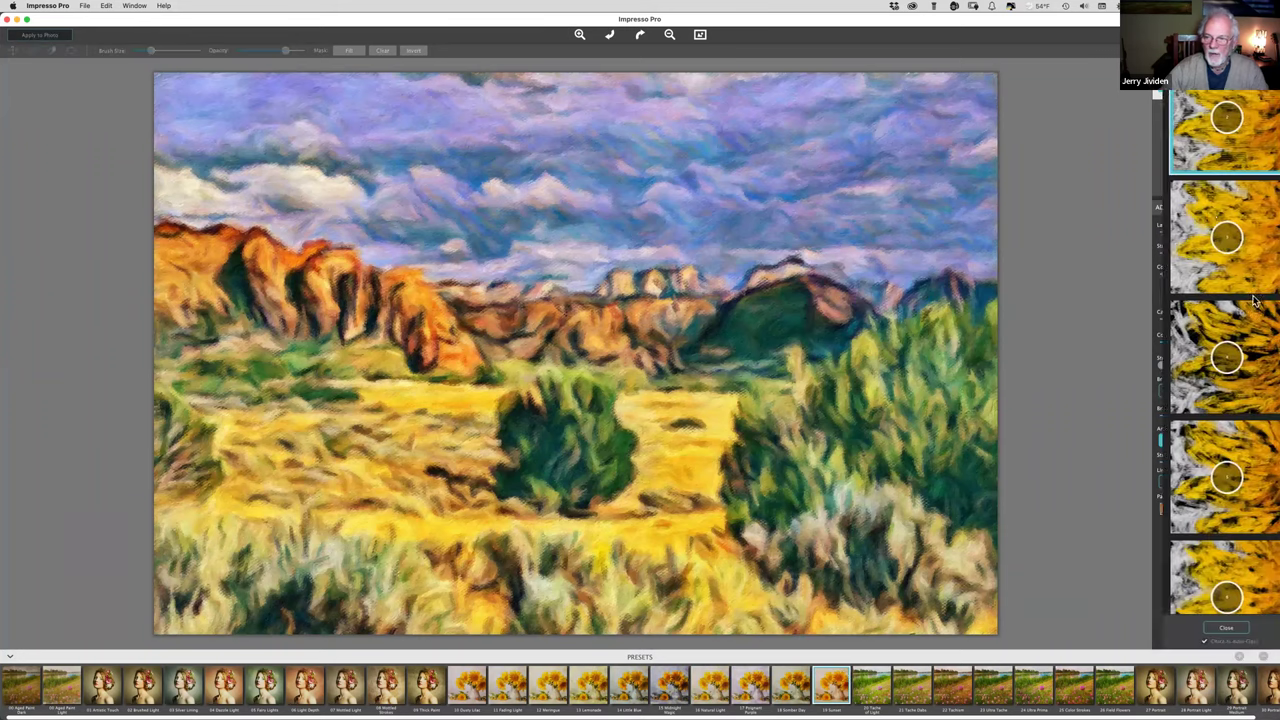
click(1192, 206)
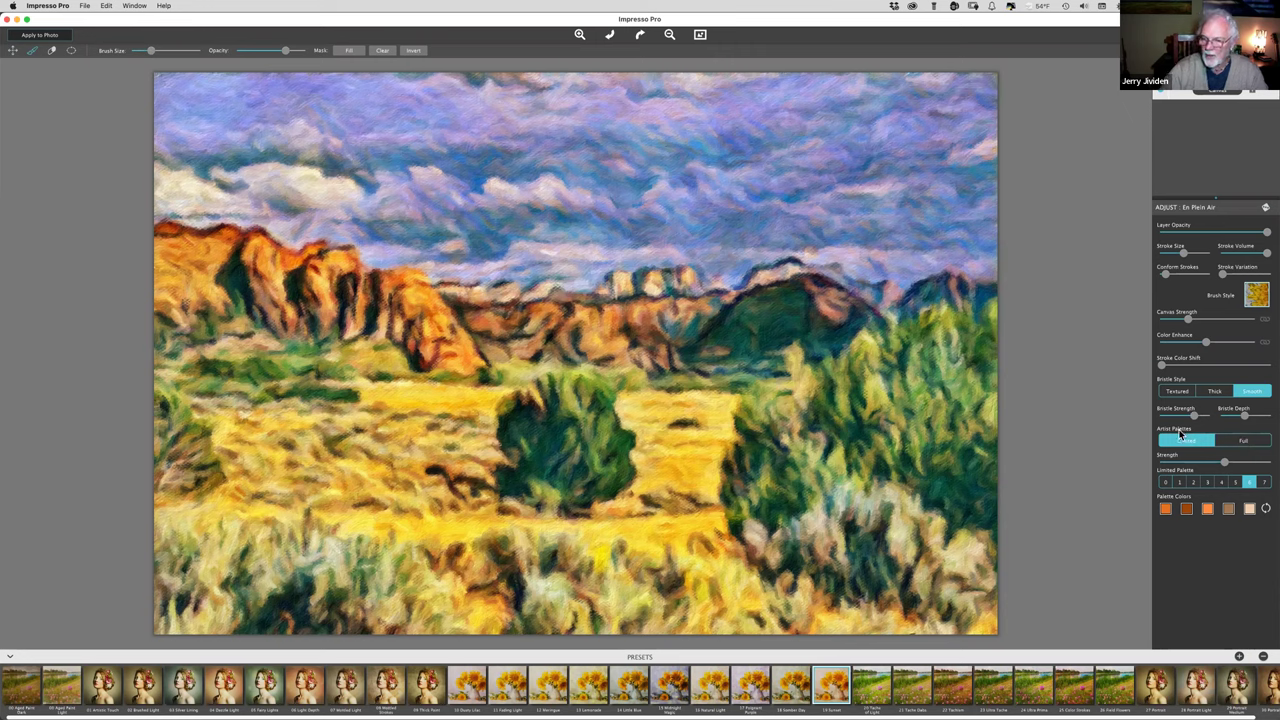
click(1244, 443)
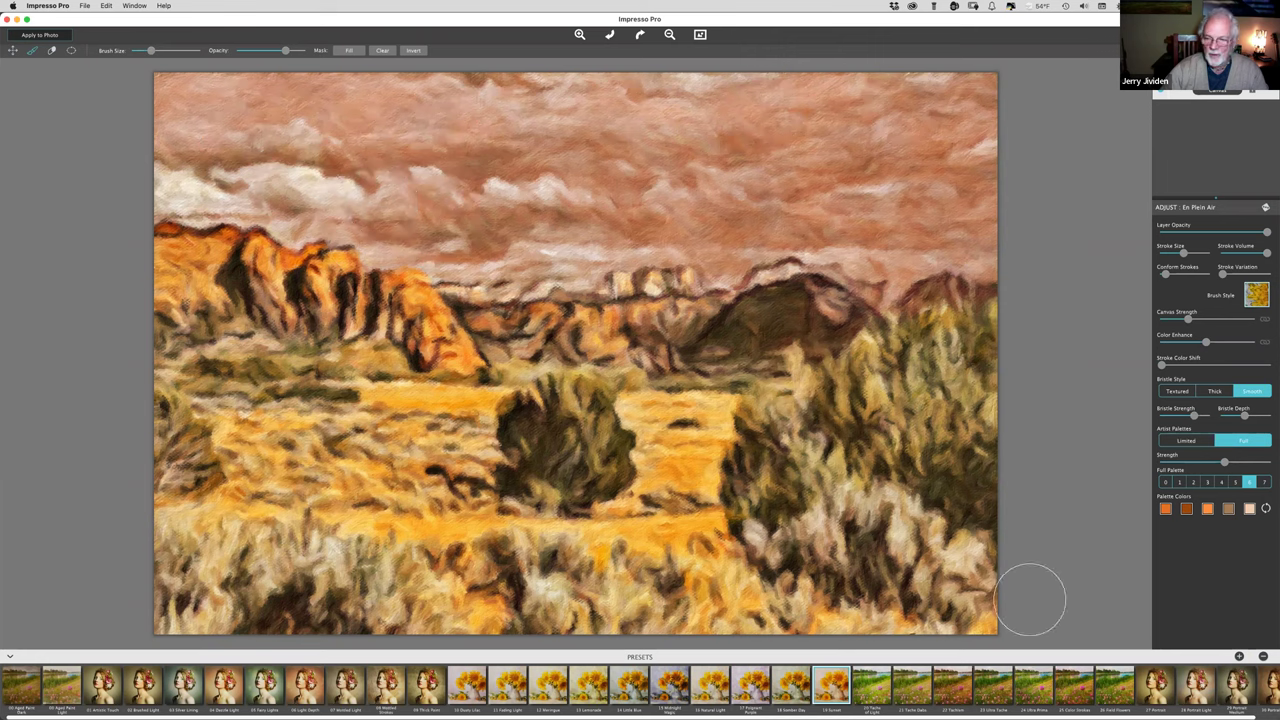
click(85, 6)
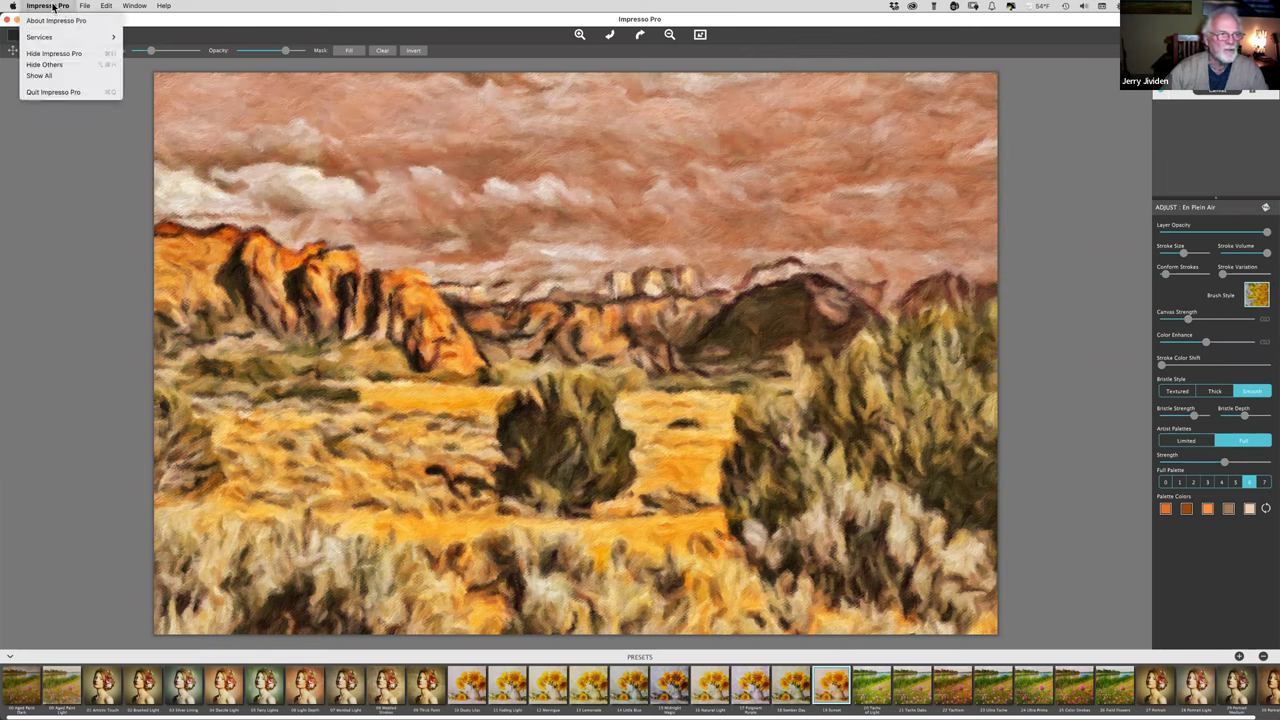
click(53, 93)
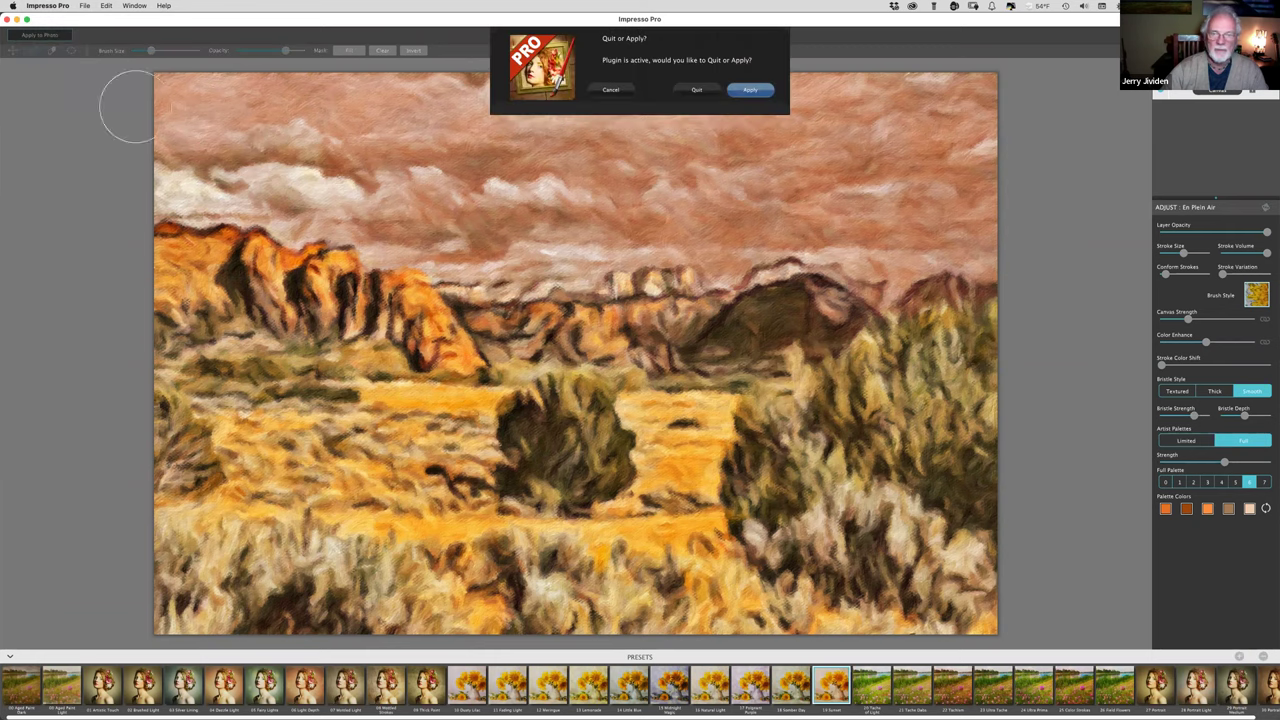
click(695, 100)
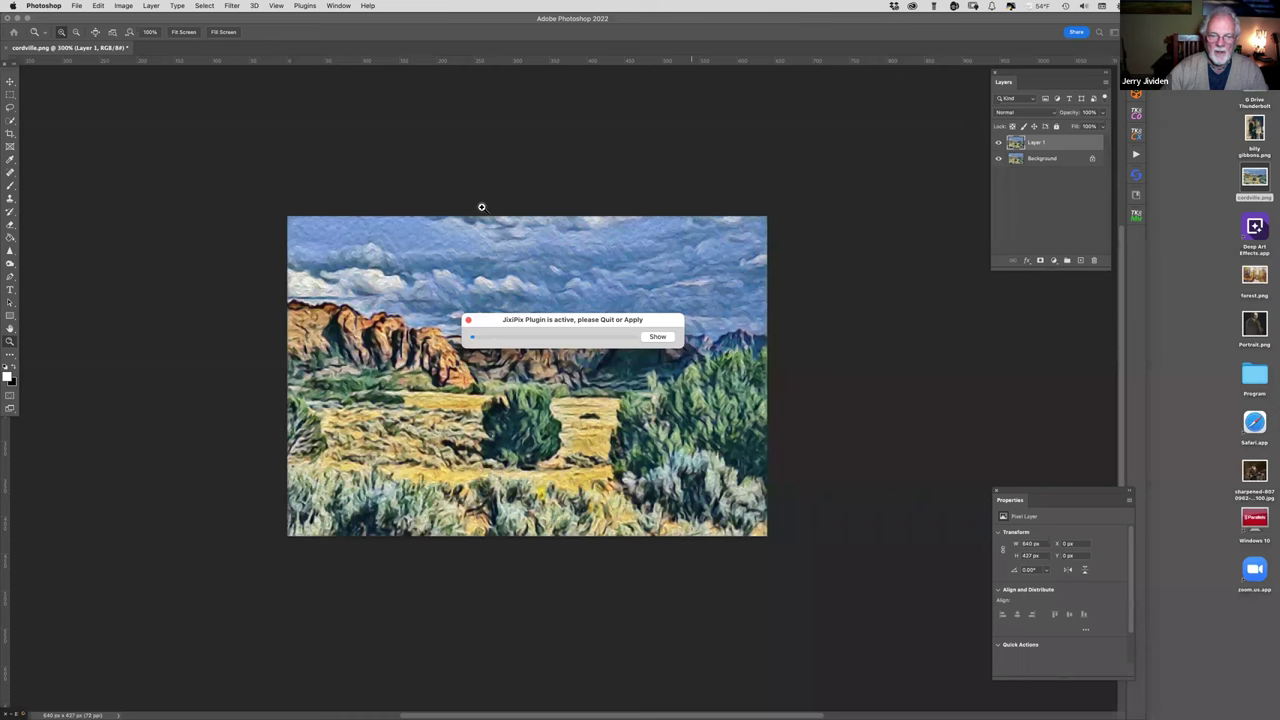
- Open the Exposure Software Snap Art 4 filter on Layer 1 and enlarge the Impasto Impressionist preview
click(523, 369)
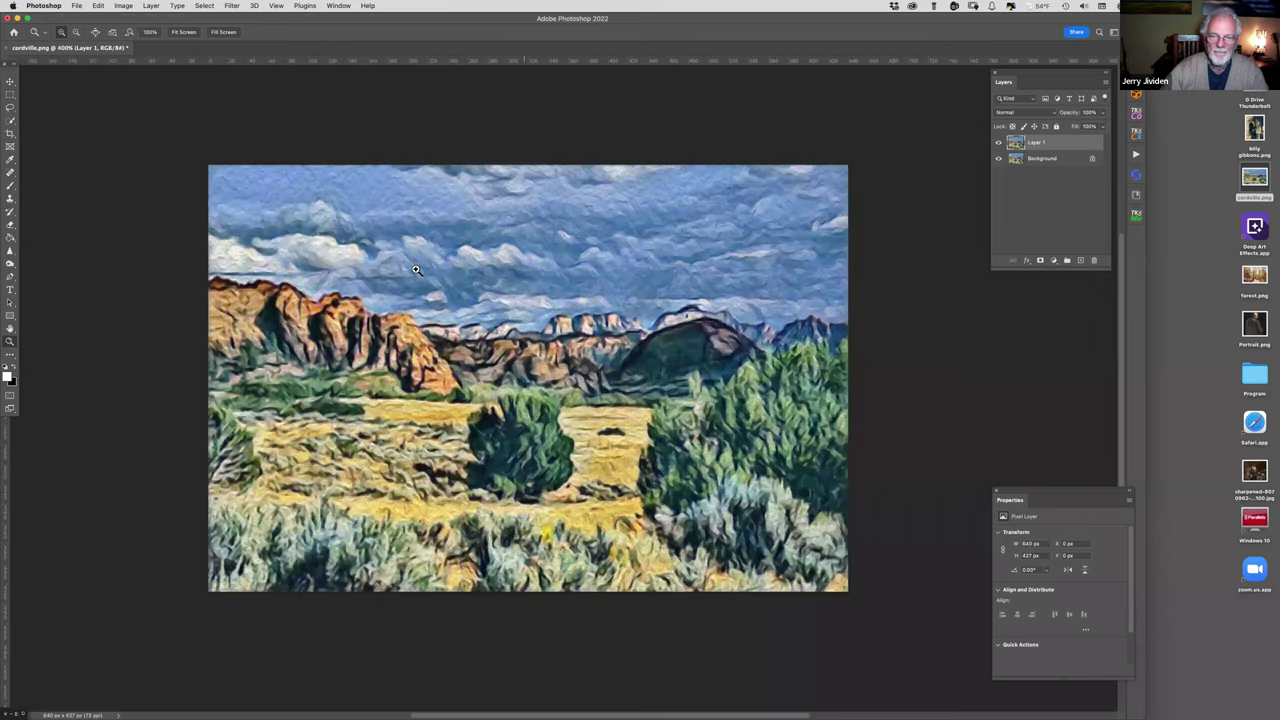
click(231, 6)
mouse_move(249, 252)
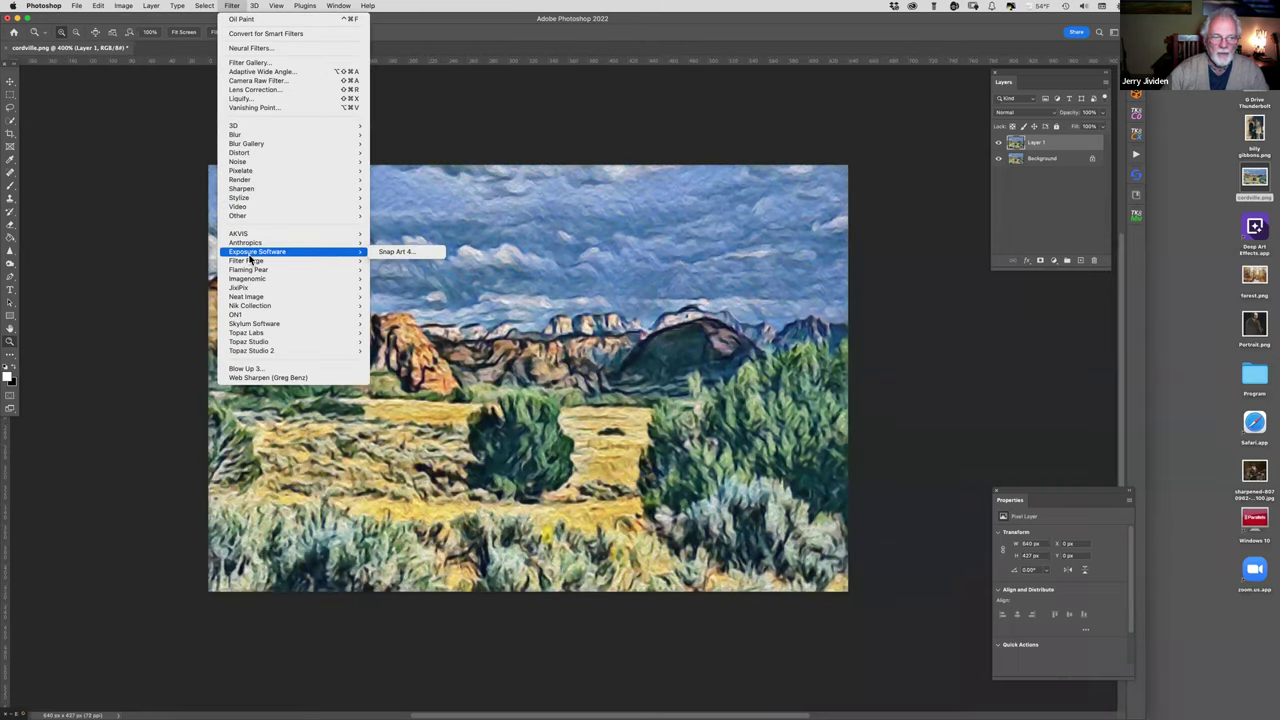
click(404, 255)
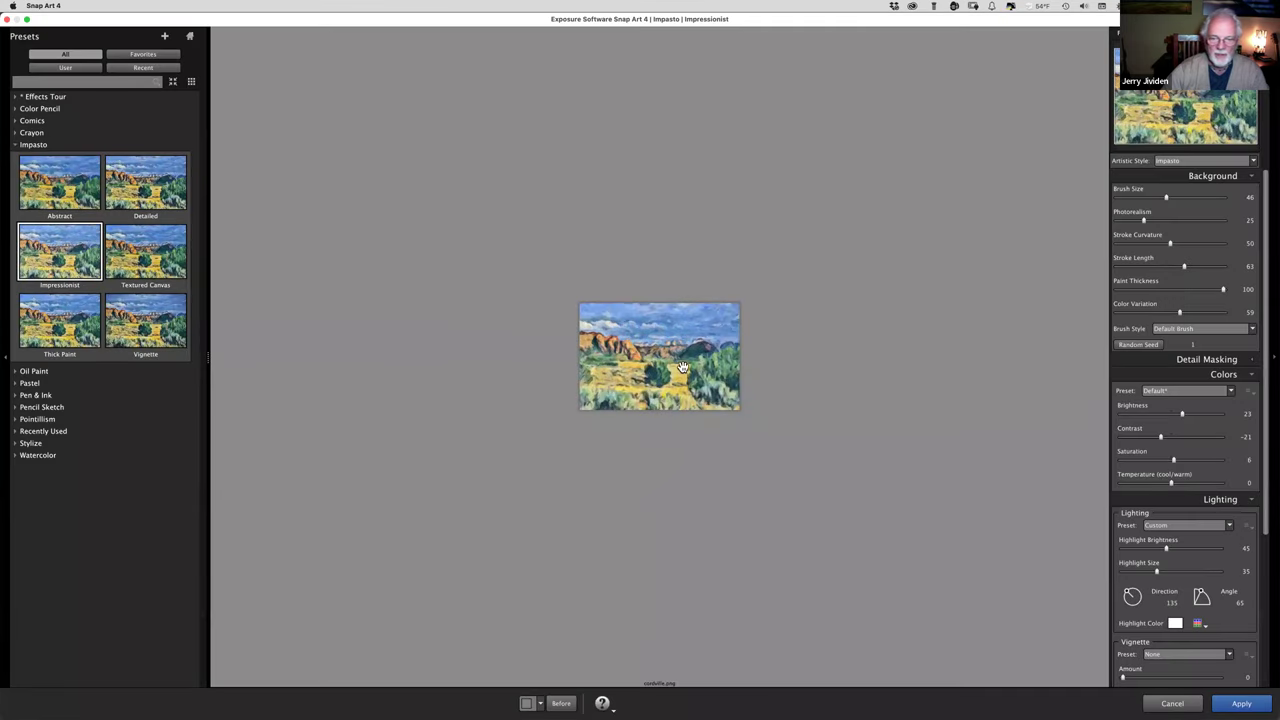
scroll(686, 369, up, 1)
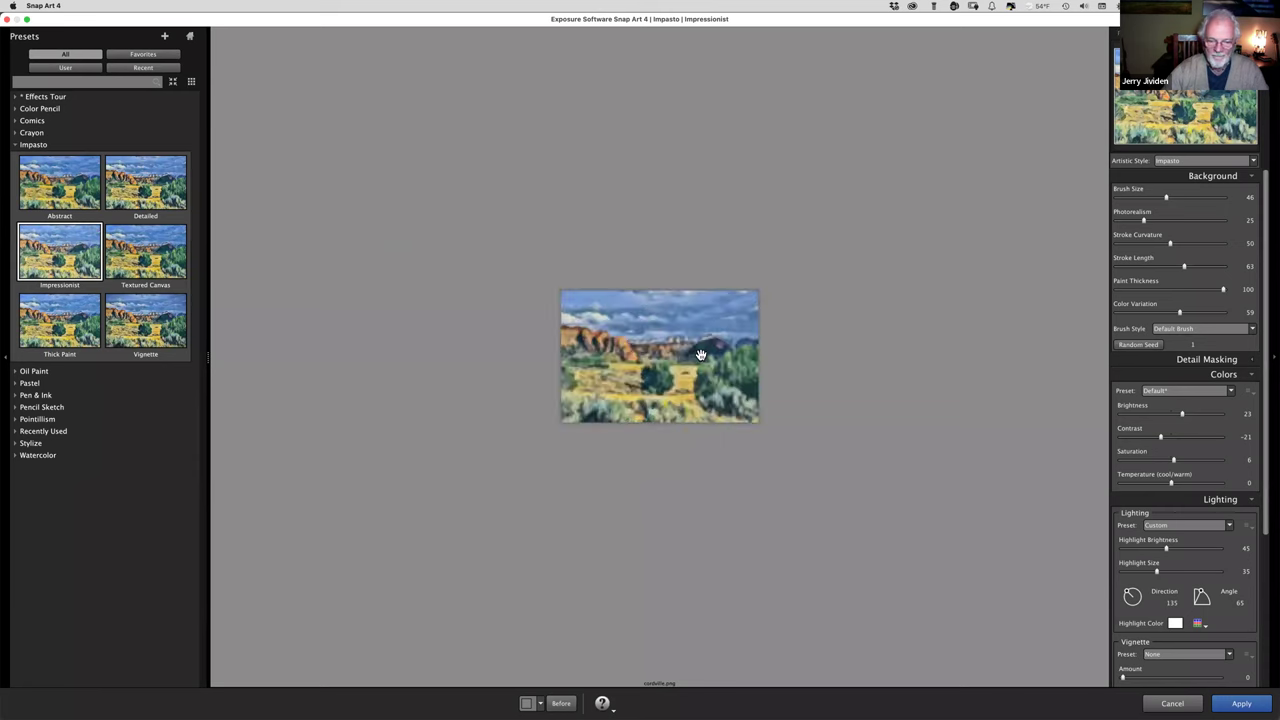
scroll(712, 352, up, 2)
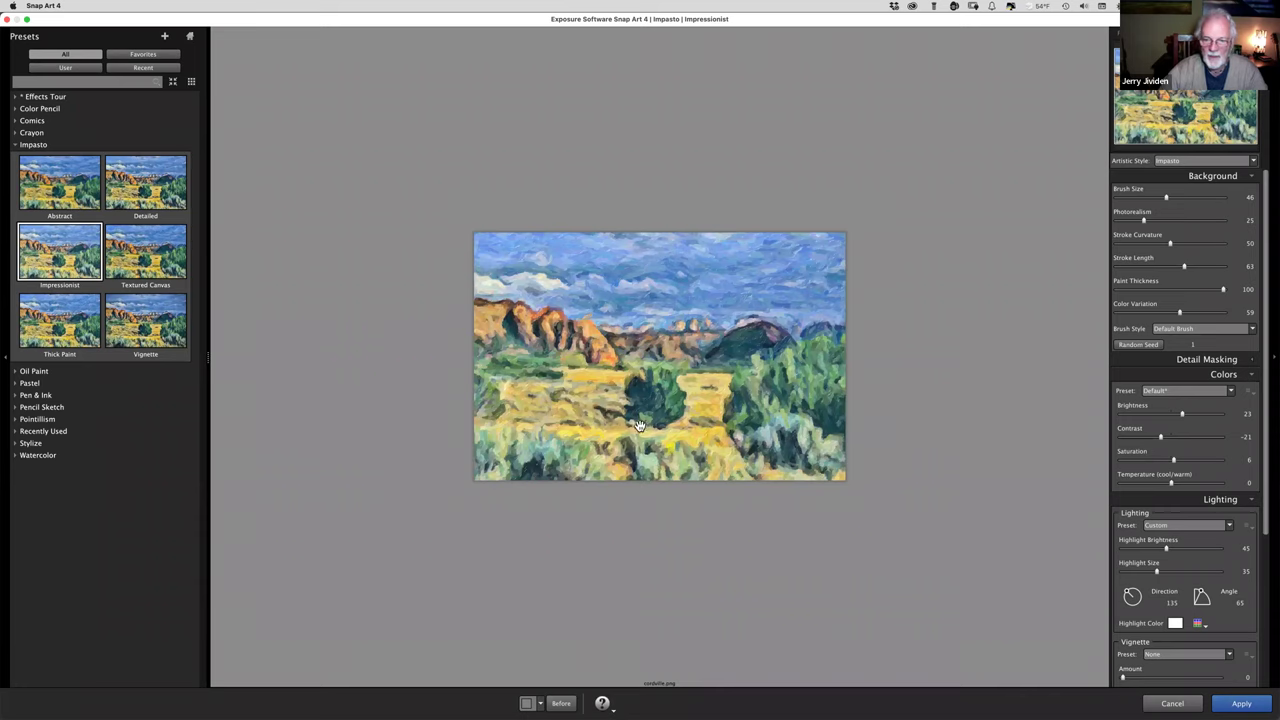
- Try the Textured Canvas and Vignette Impasto presets on the landscape and choose Thick Paint
click(160, 256)
click(146, 327)
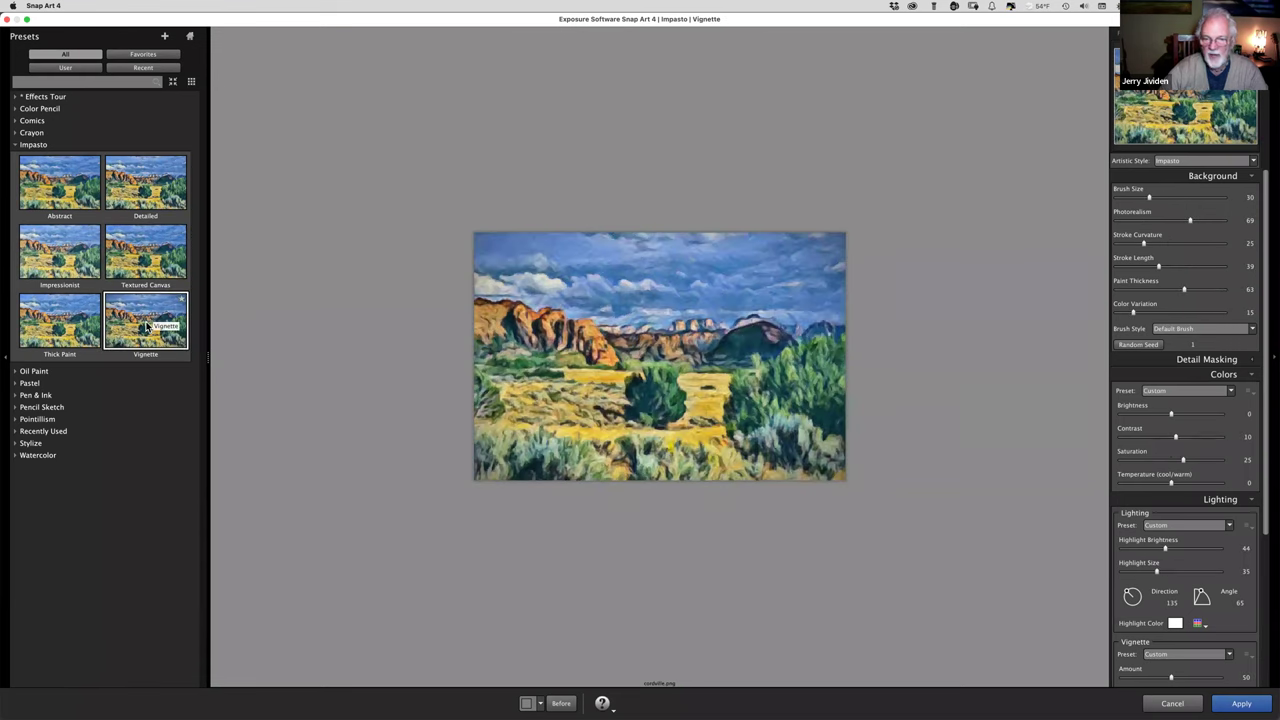
click(69, 326)
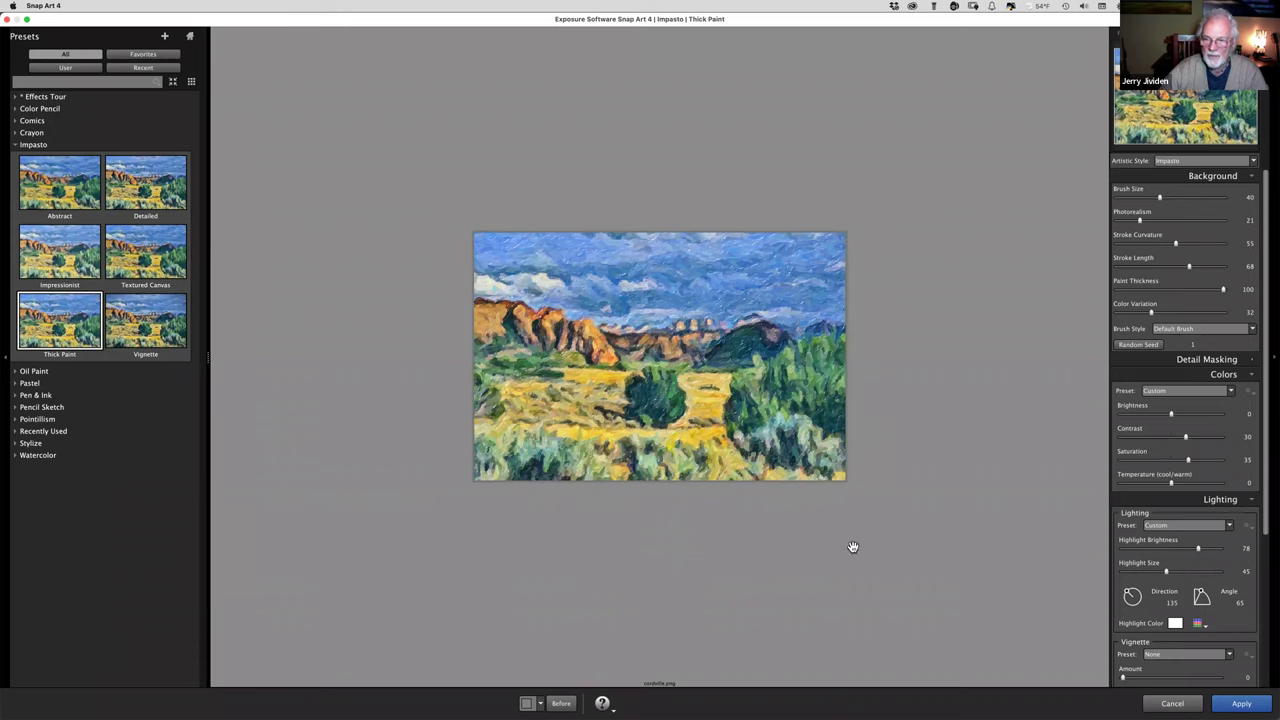
click(1239, 708)
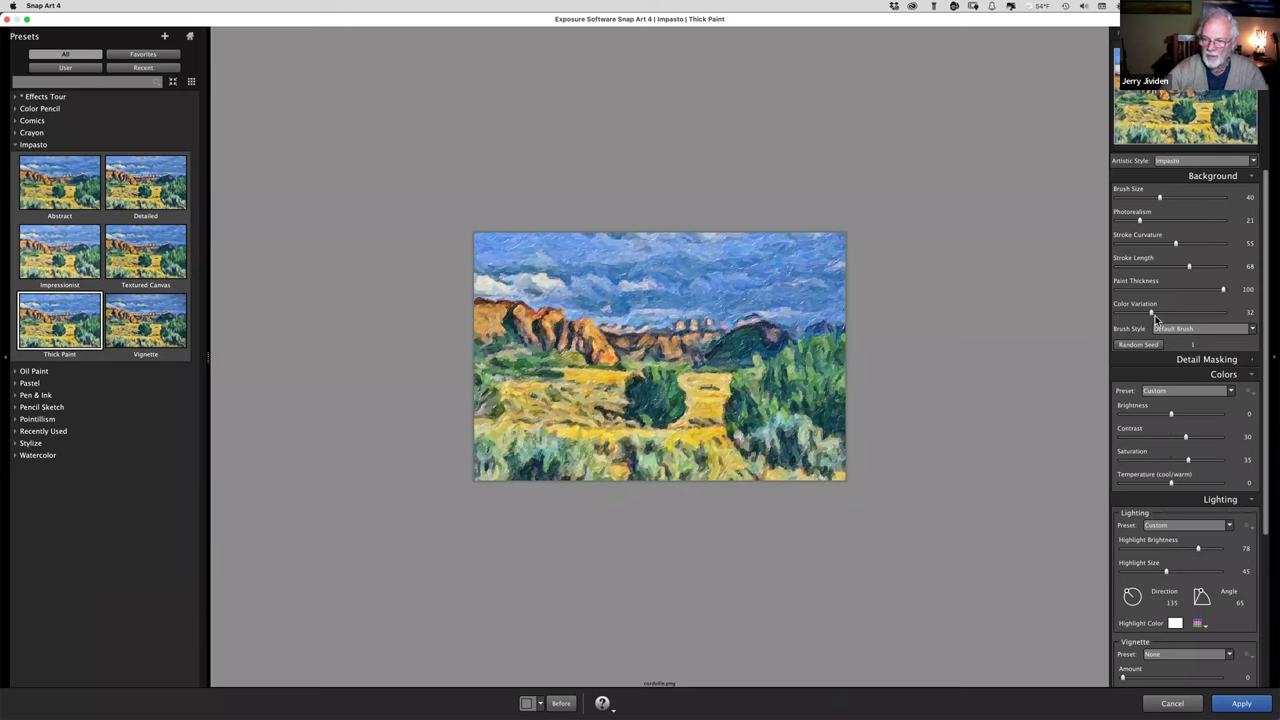
- Set the Thick Paint preset's background Photorealism to 51 and apply the Snap Art filter to the landscape
click(1172, 220)
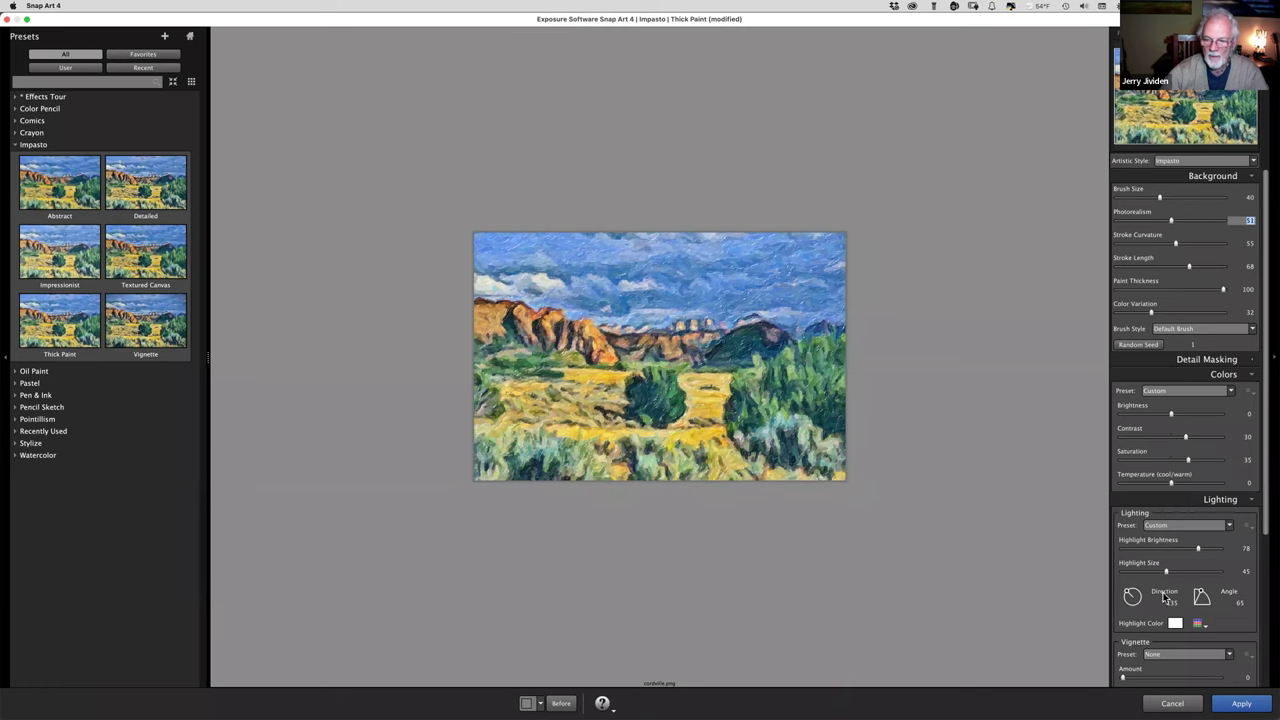
click(1240, 705)
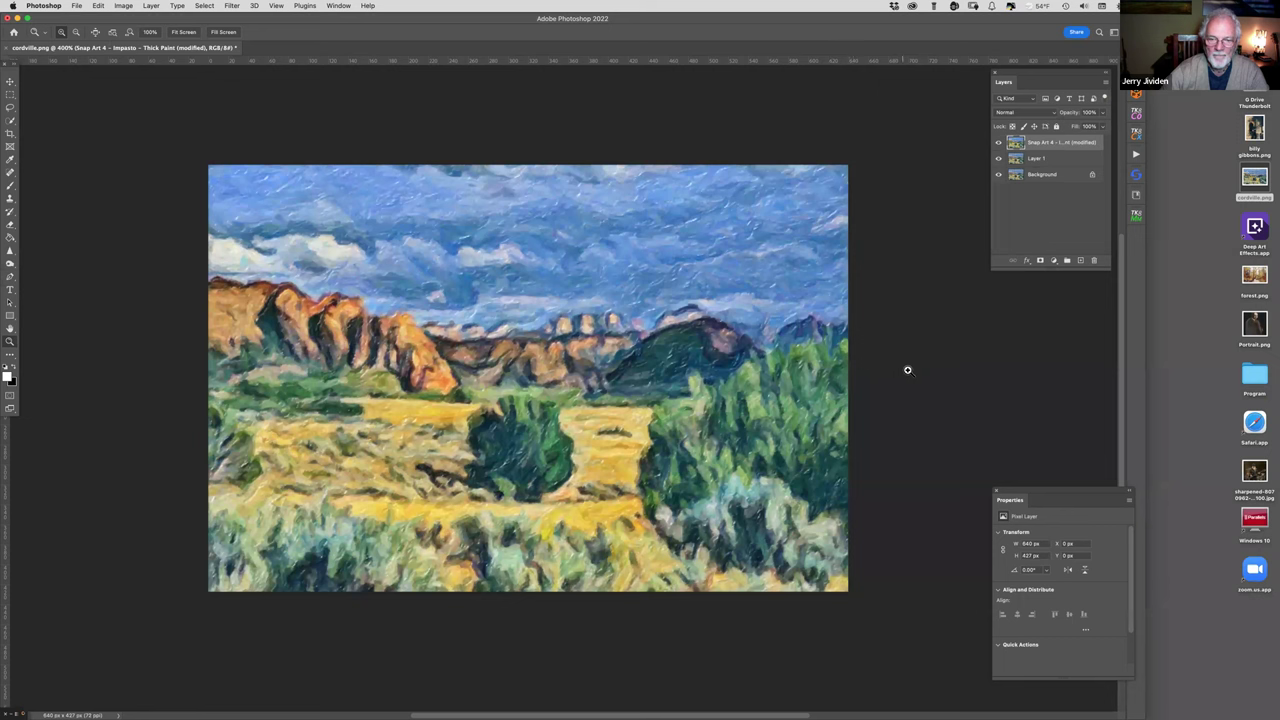
- Switch to Safari, show the Reading List sidebar and open the saved Summer Light painting page
mouse_move(8, 80)
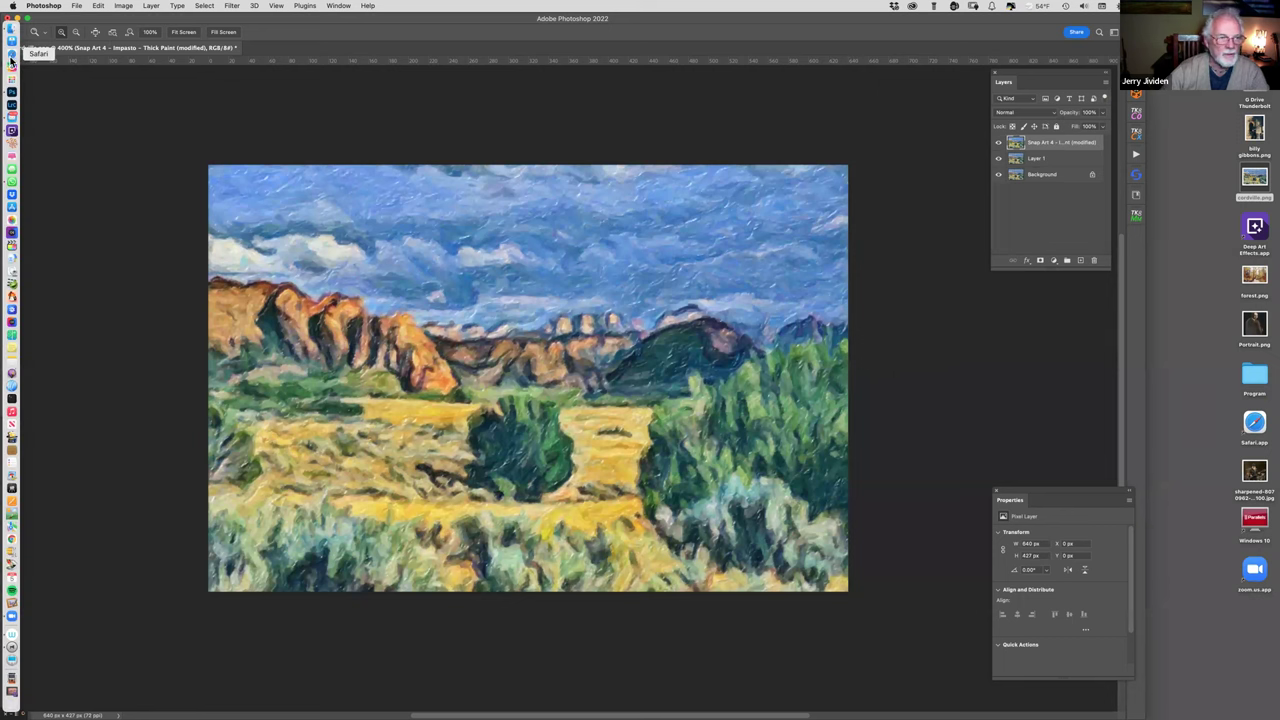
click(11, 56)
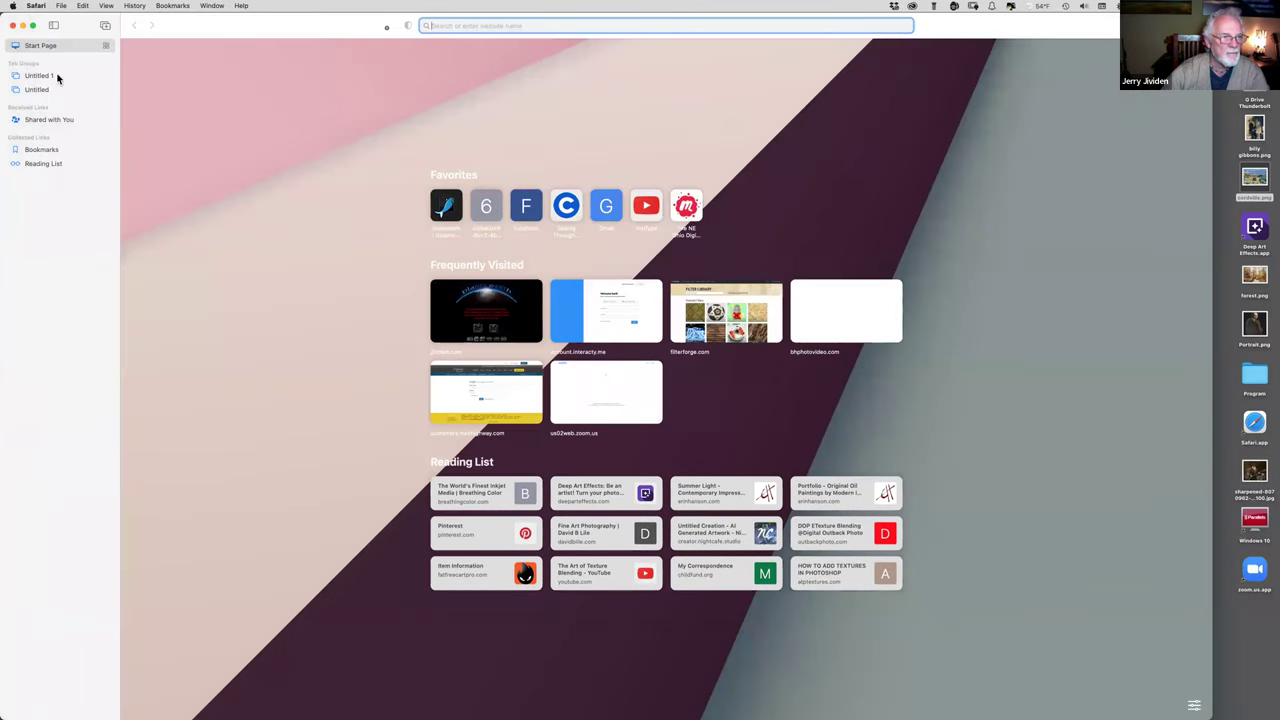
click(106, 6)
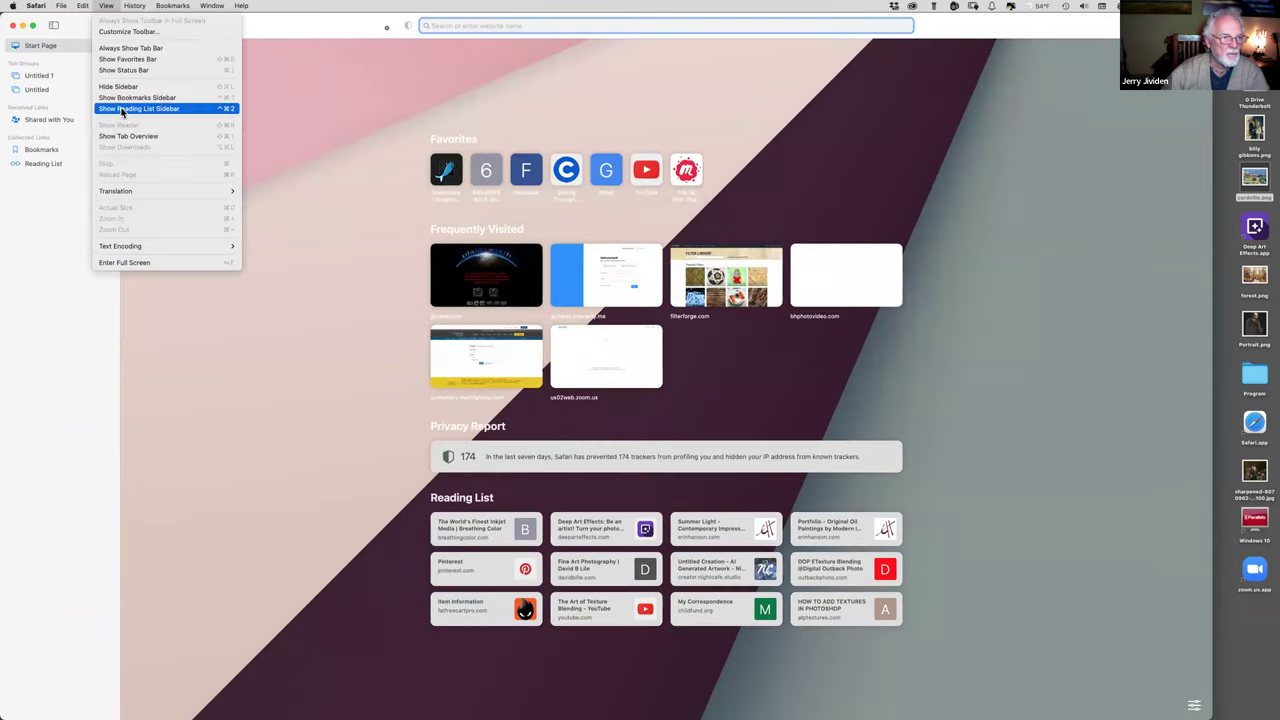
click(121, 110)
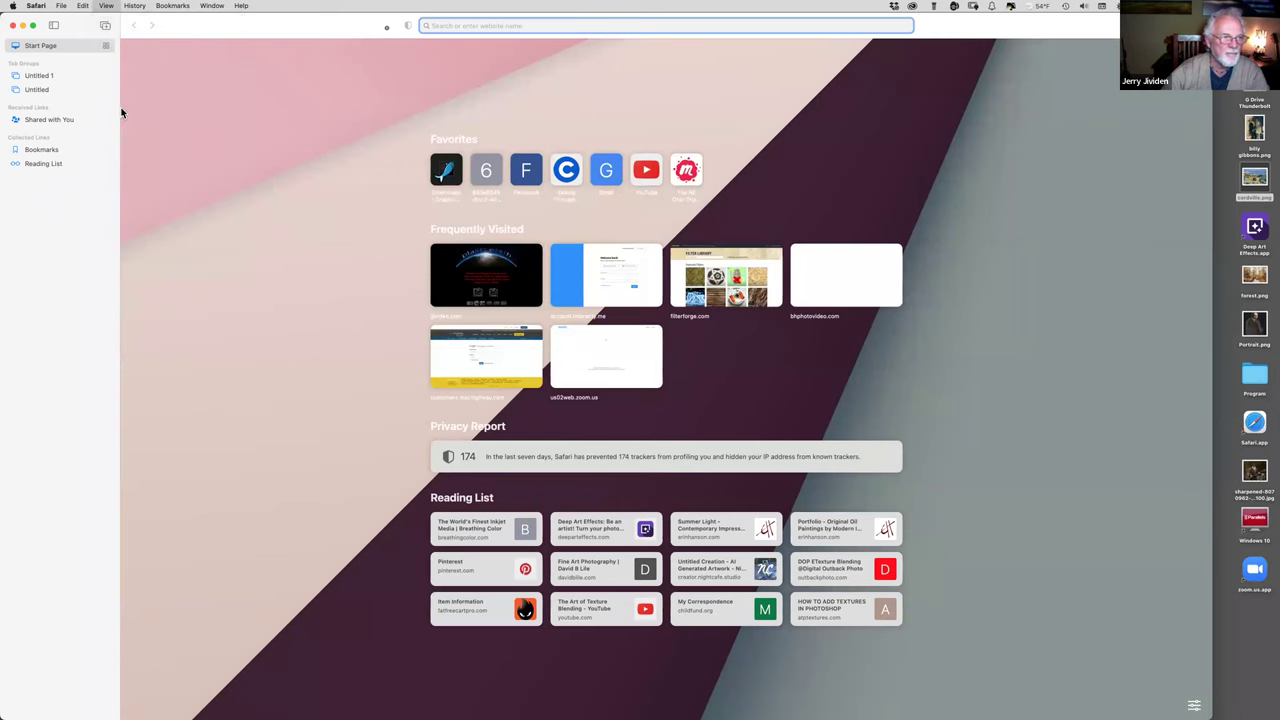
click(62, 200)
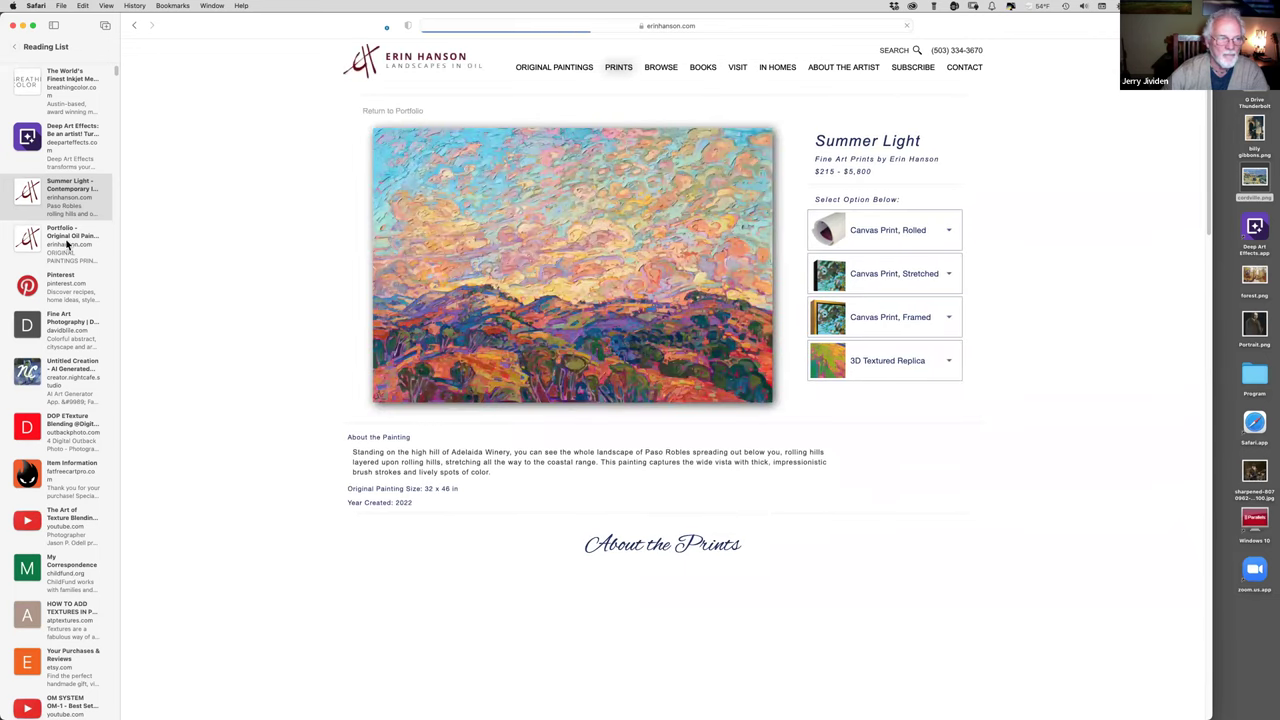
- Open the saved Portfolio page of original oil paintings, browse the Petite Collection and open the Monument Clouds painting
click(67, 243)
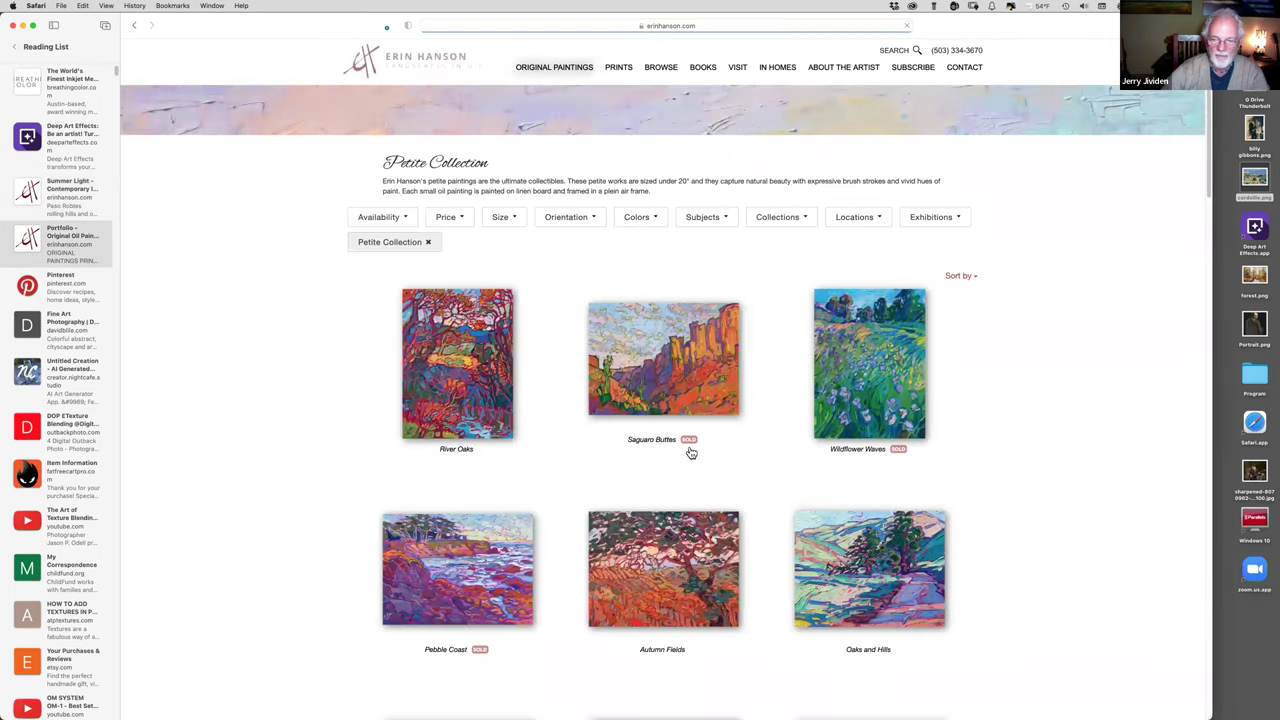
scroll(690, 453, down, 5)
scroll(690, 453, down, 5)
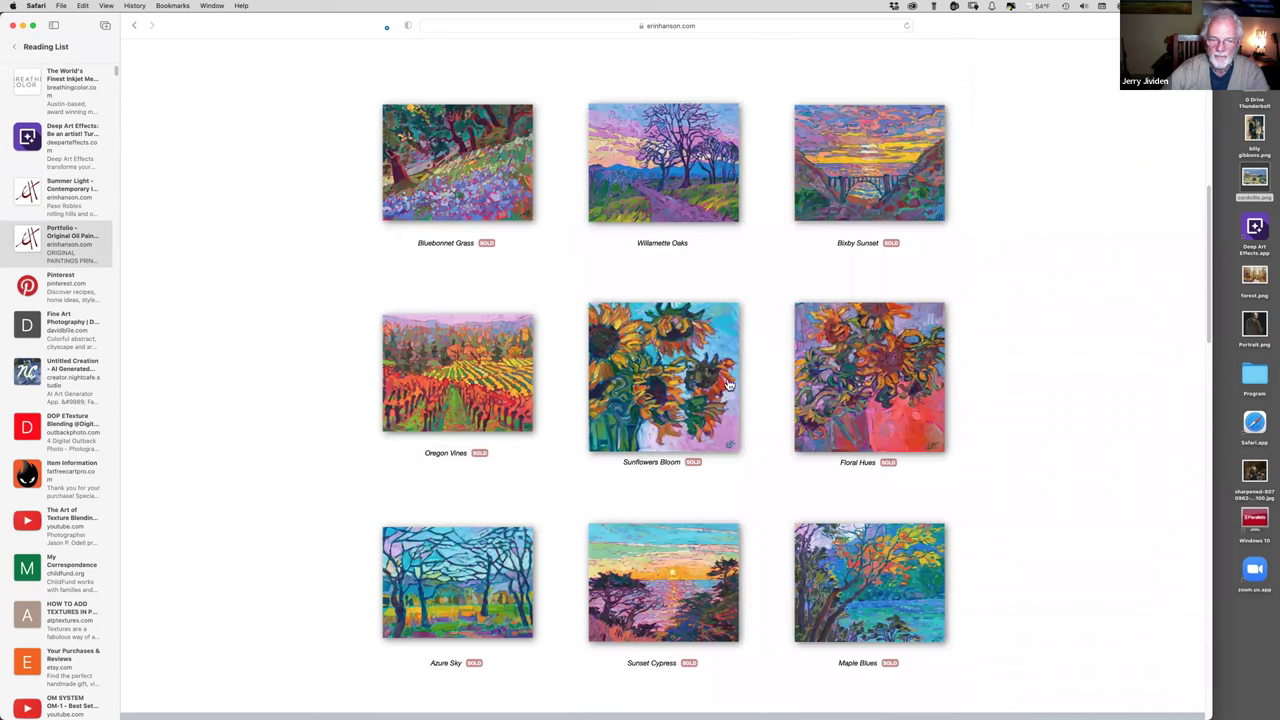
scroll(733, 392, down, 2)
scroll(735, 395, down, 4)
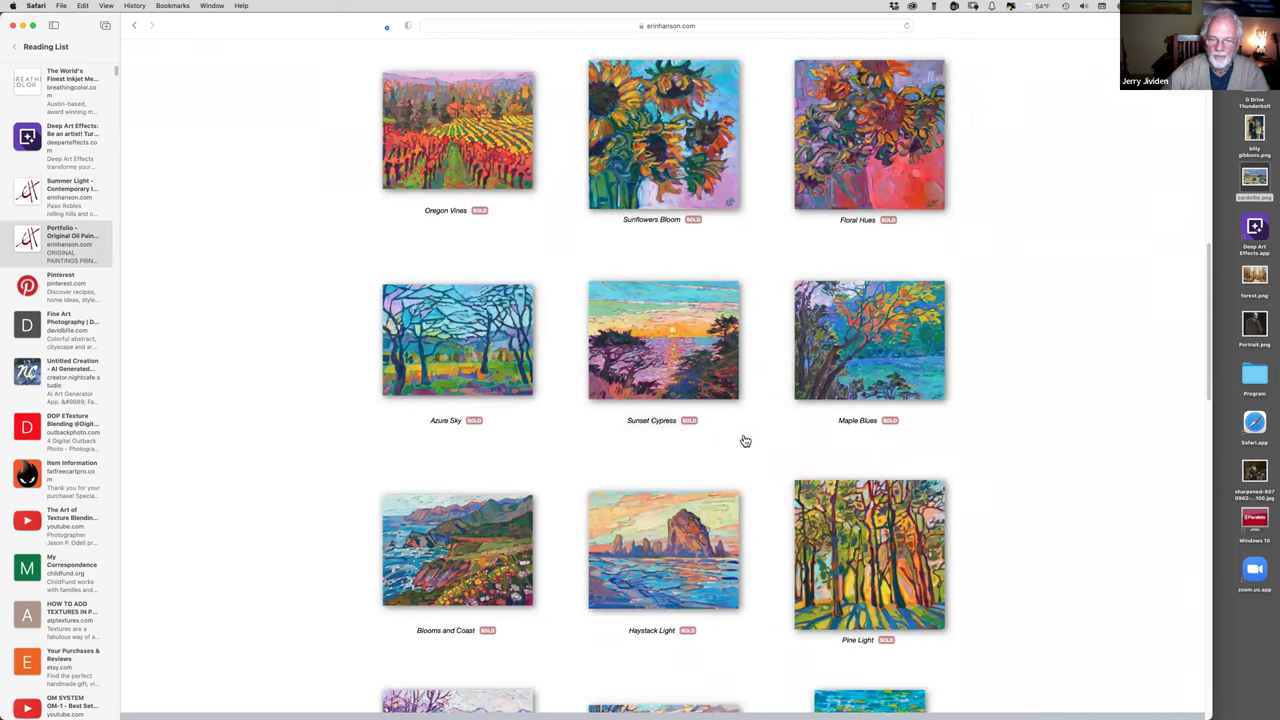
scroll(740, 450, down, 5)
scroll(728, 446, down, 6)
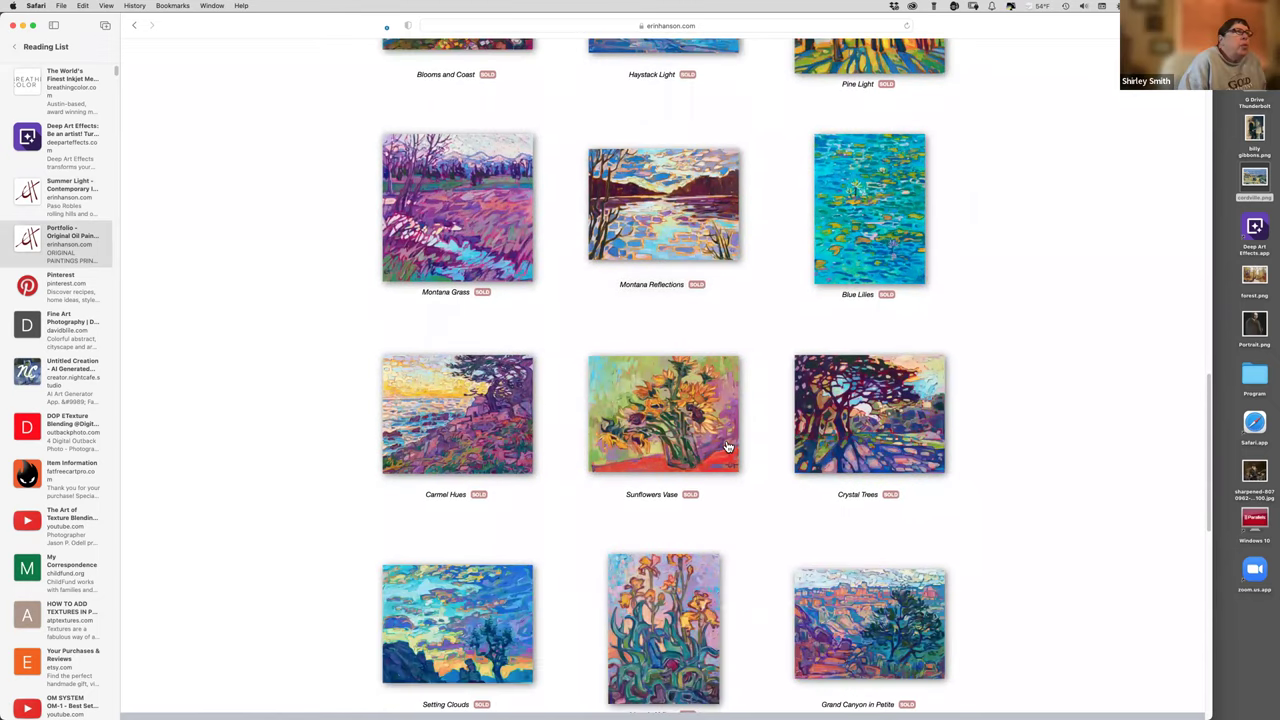
scroll(728, 446, down, 3)
scroll(728, 446, down, 8)
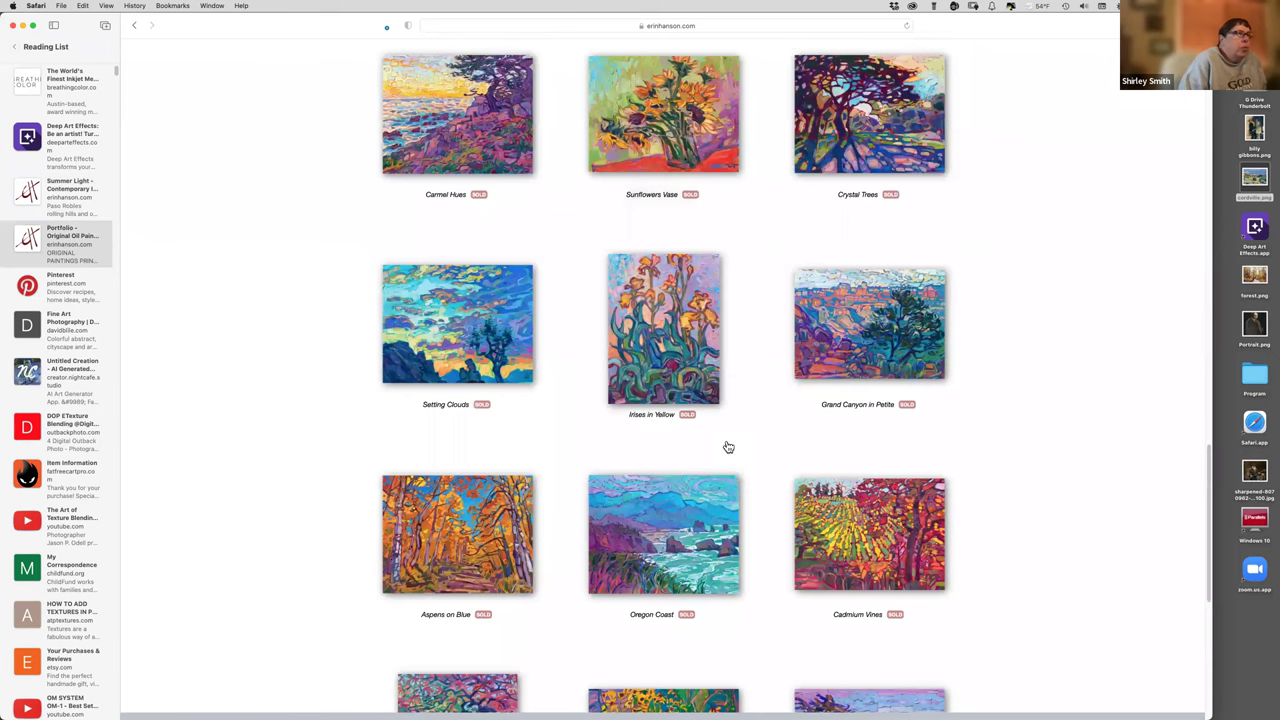
scroll(728, 446, down, 6)
scroll(728, 446, down, 1)
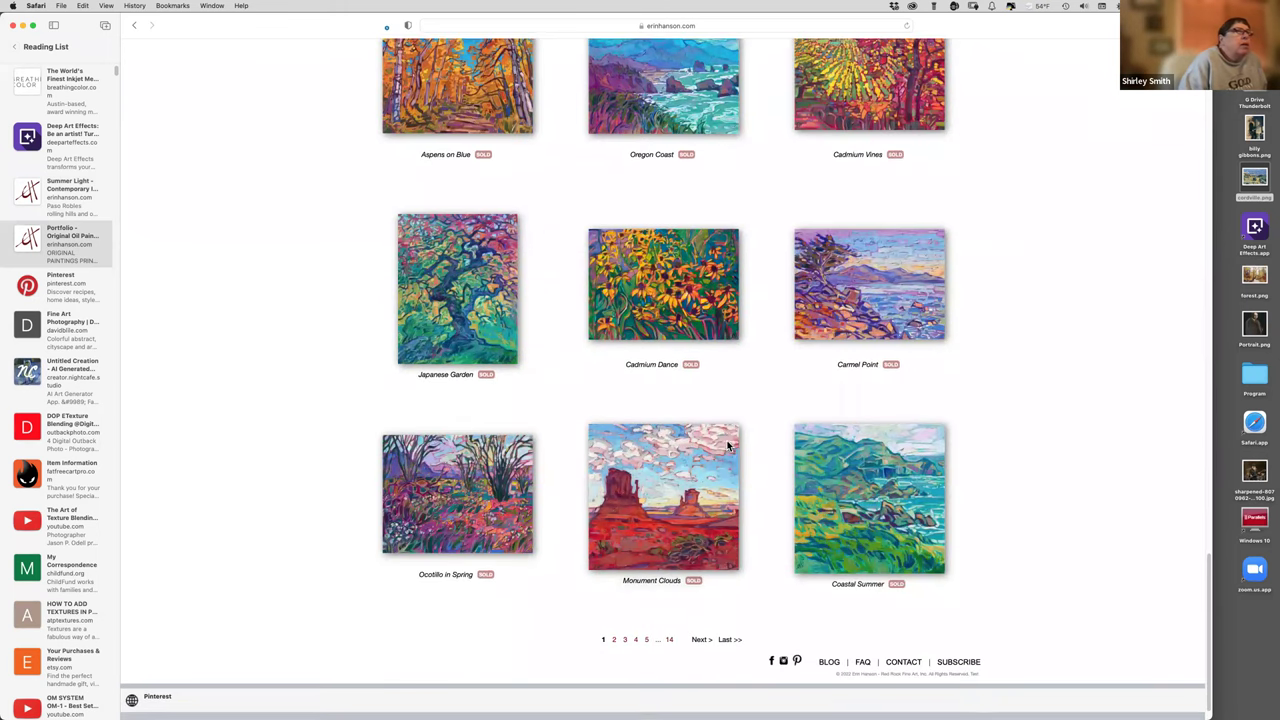
click(665, 487)
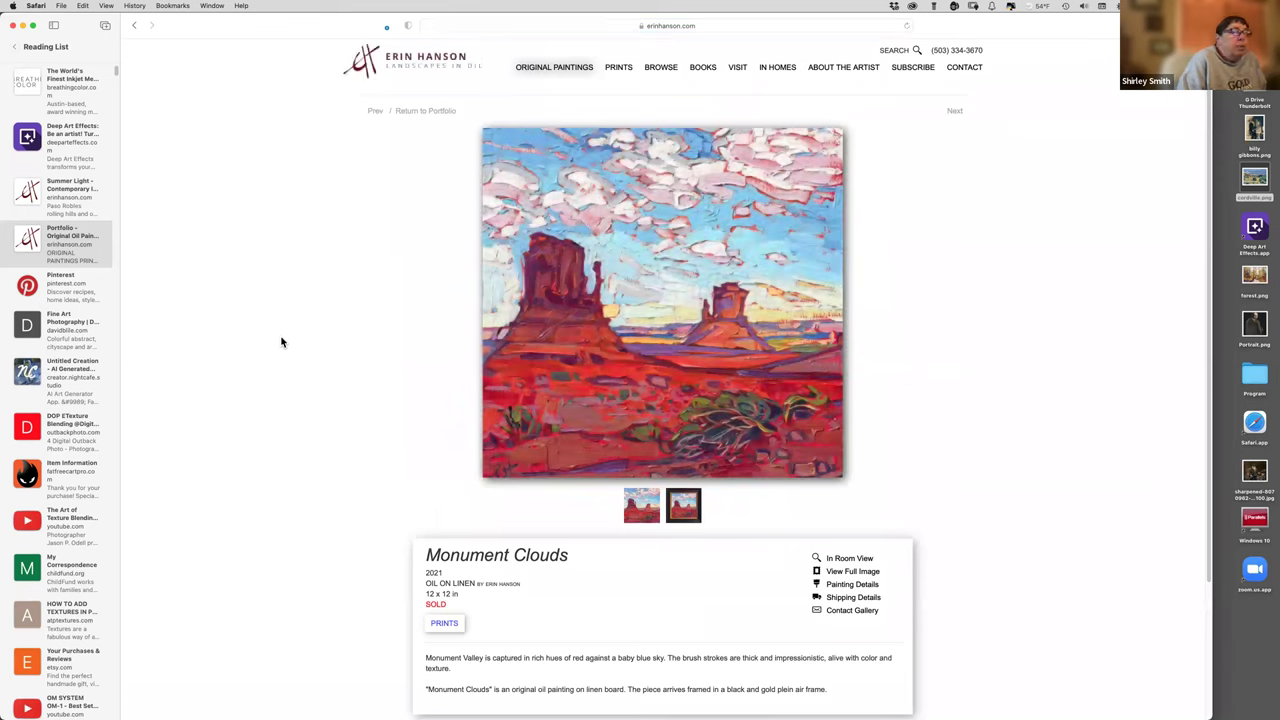
- Leave Safari for the cordville.png painting in Photoshop and apply Auto Tone to its Snap Art layer
click(40, 8)
click(45, 158)
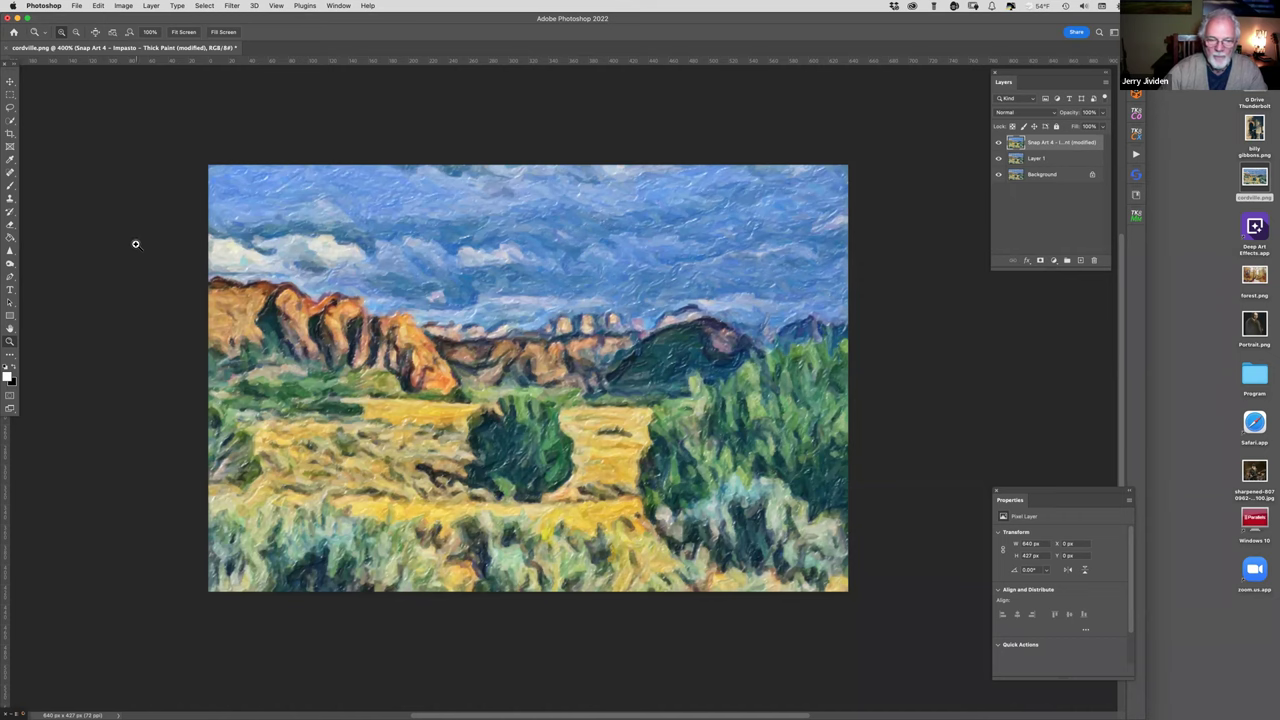
click(492, 367)
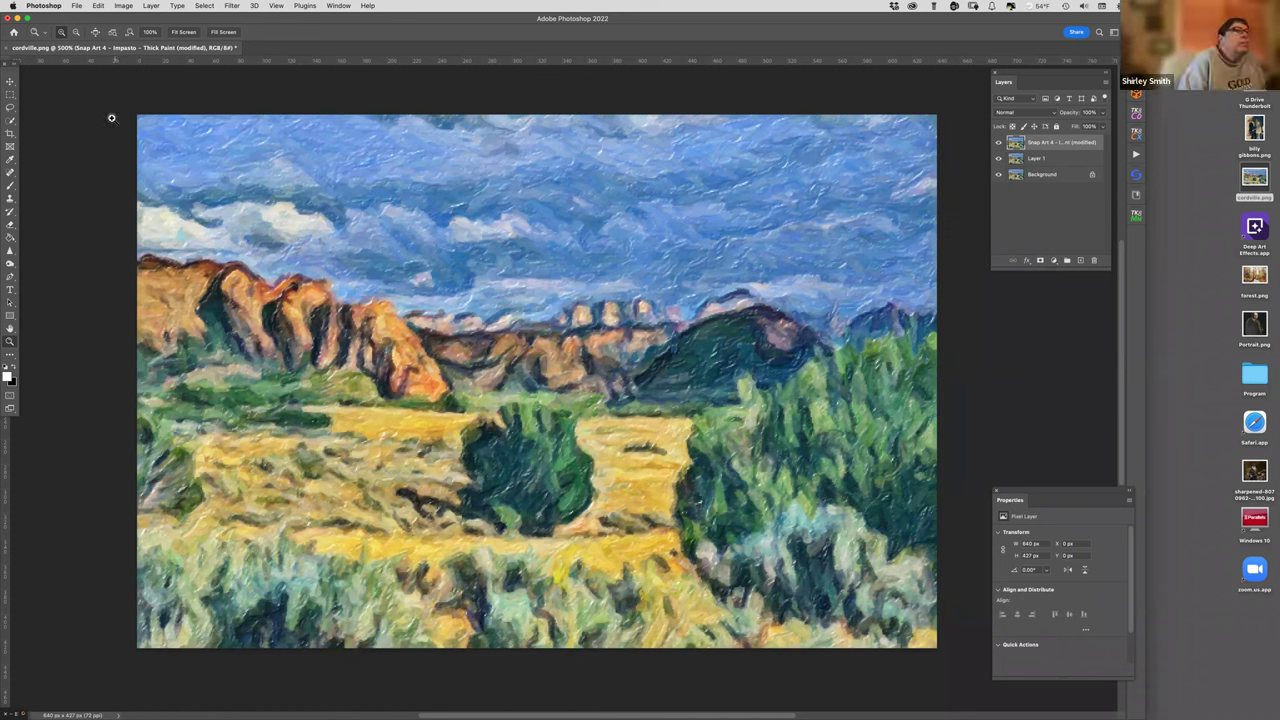
click(124, 6)
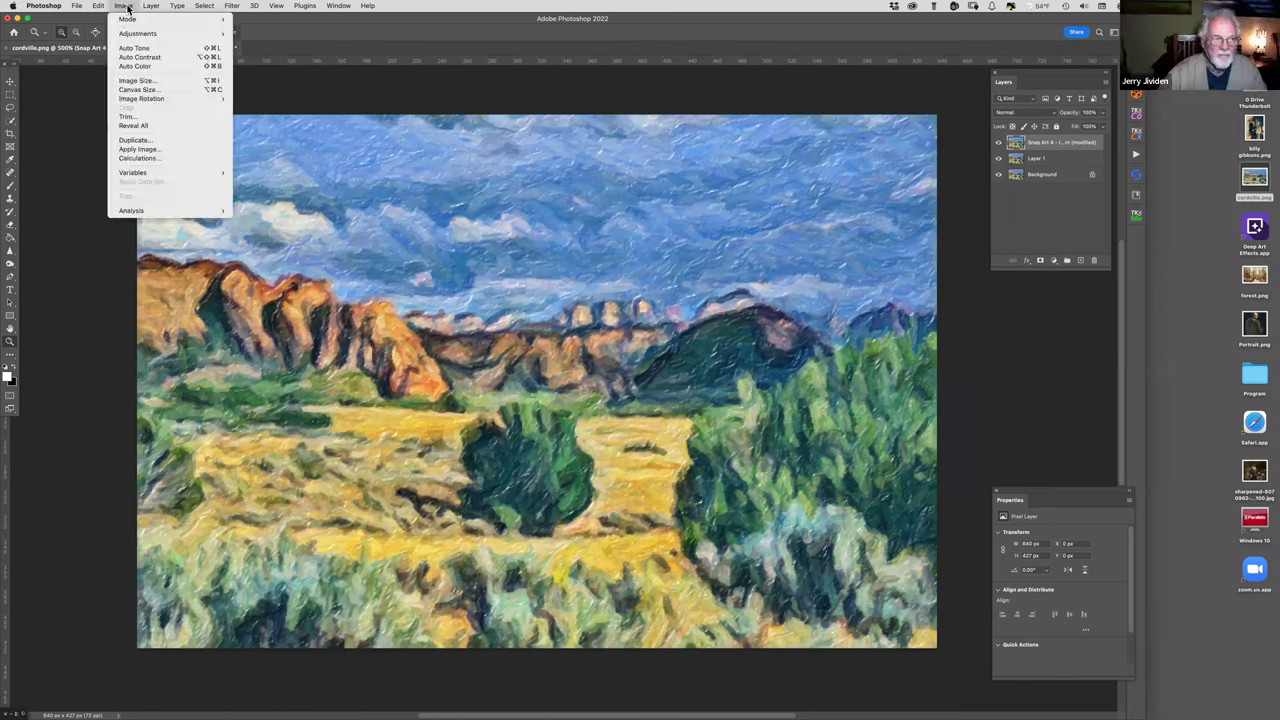
click(131, 48)
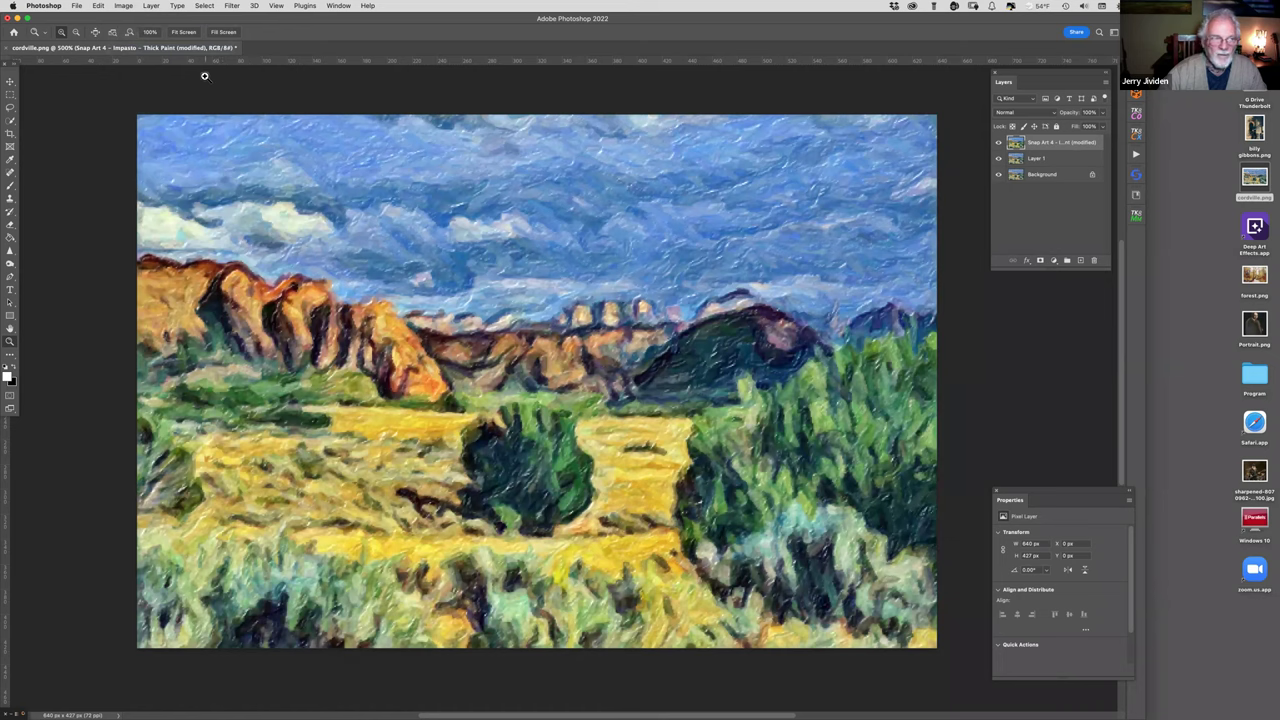
- Start a Hue/Saturation adjustment on the Snap Art layer and set the Greens saturation to -50
click(123, 6)
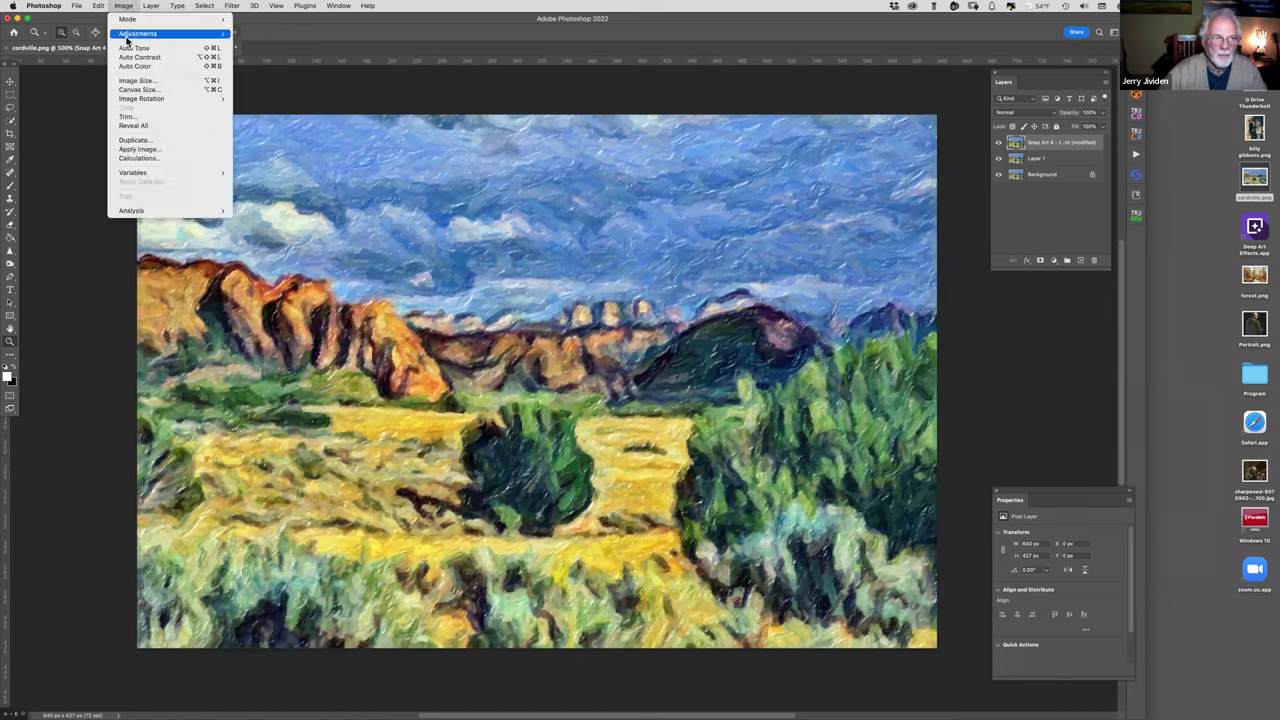
mouse_move(155, 36)
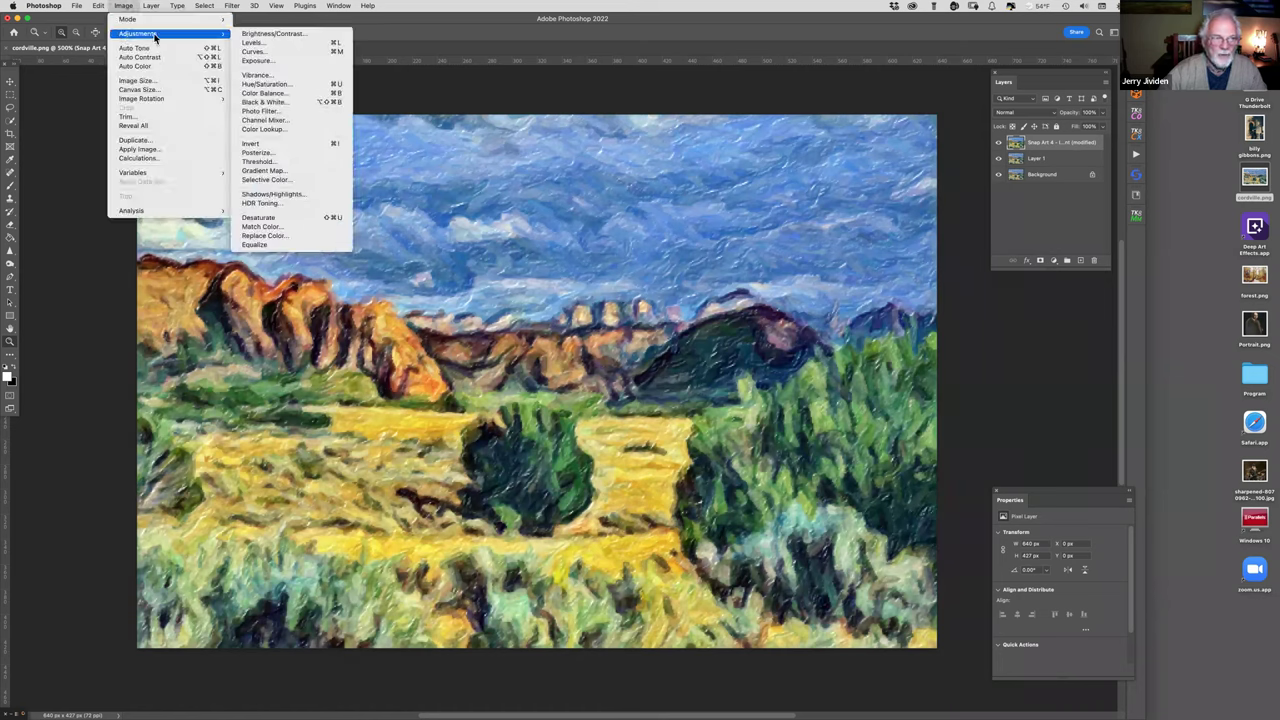
click(264, 84)
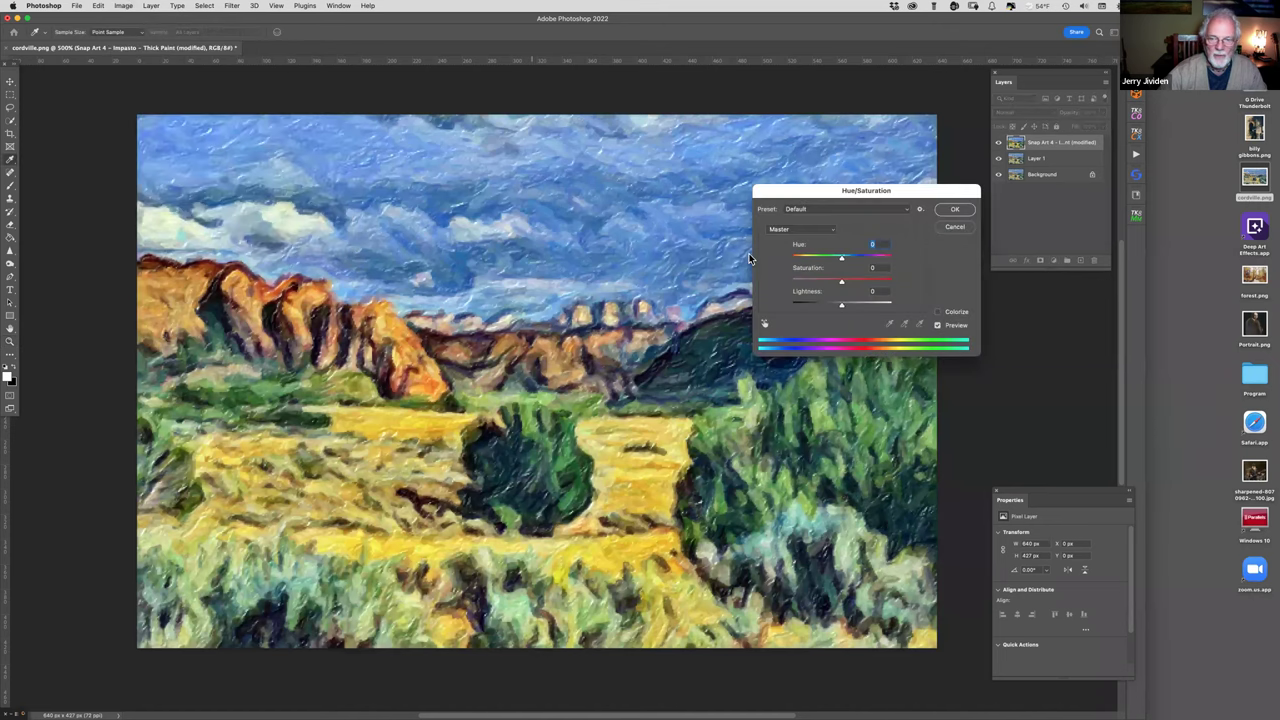
click(799, 229)
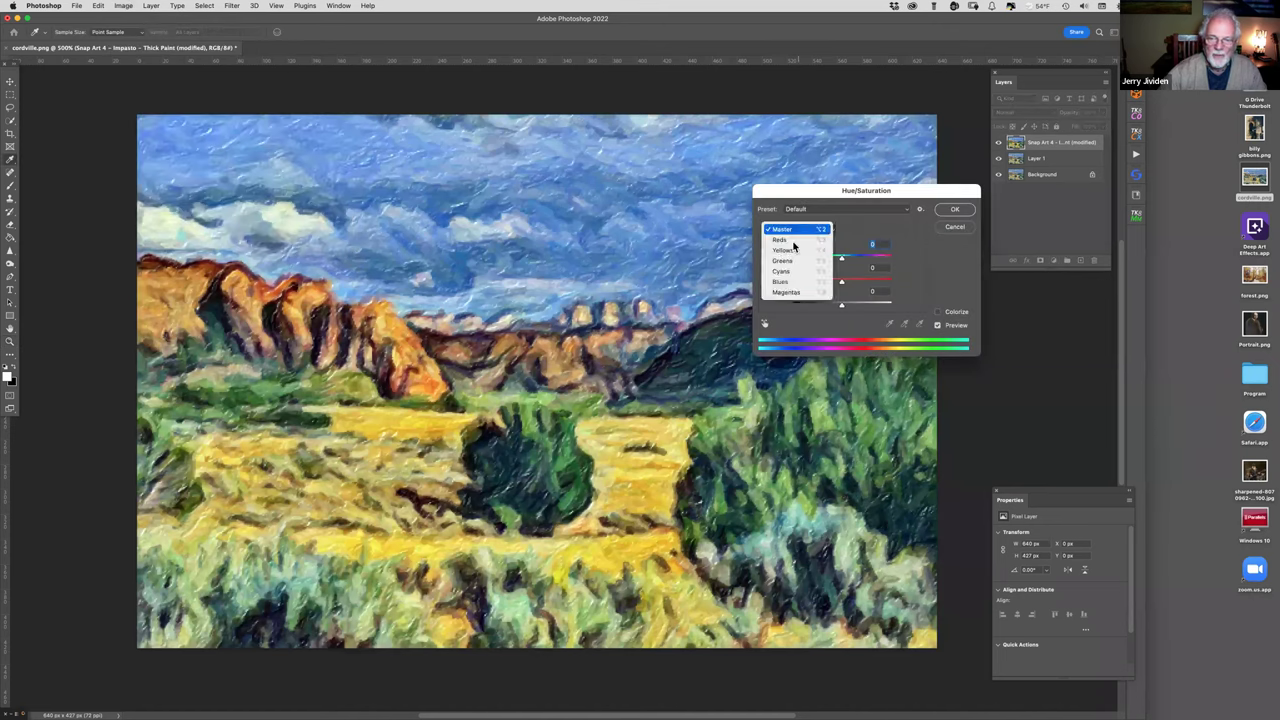
click(793, 266)
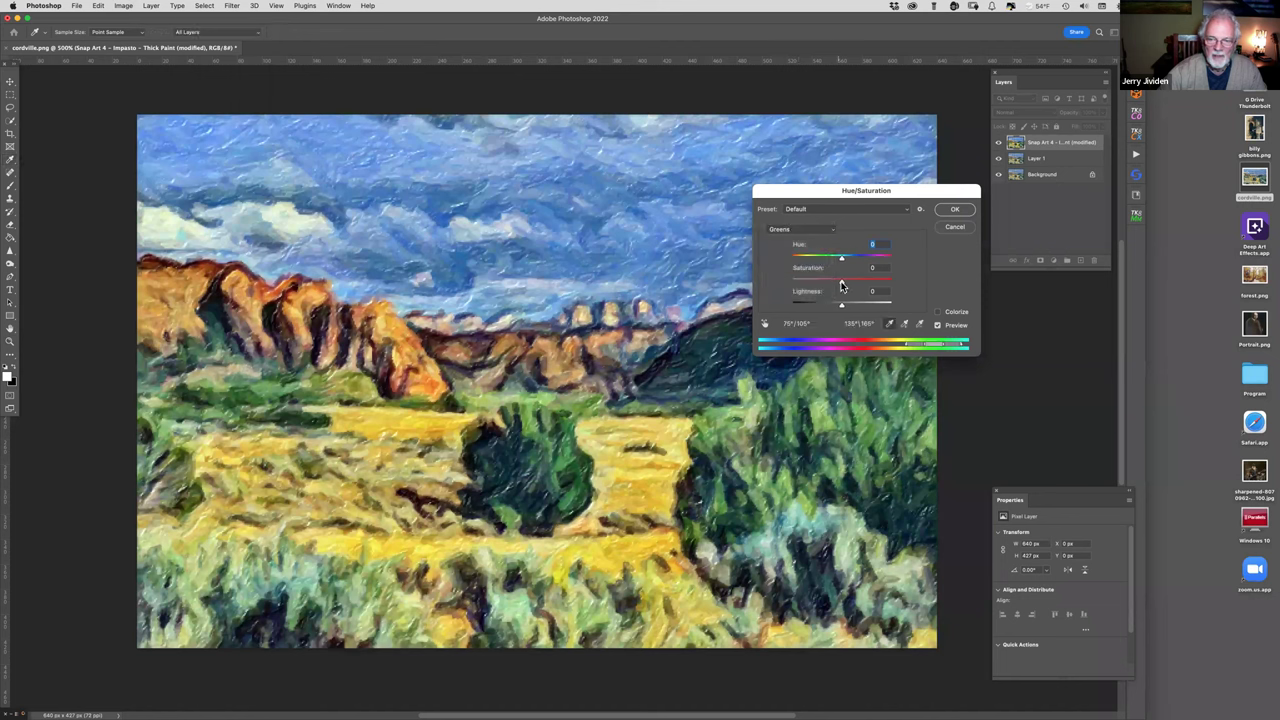
drag(841, 285, 816, 283)
- Set the Blues saturation to +1 and apply the Hue/Saturation adjustment
click(813, 233)
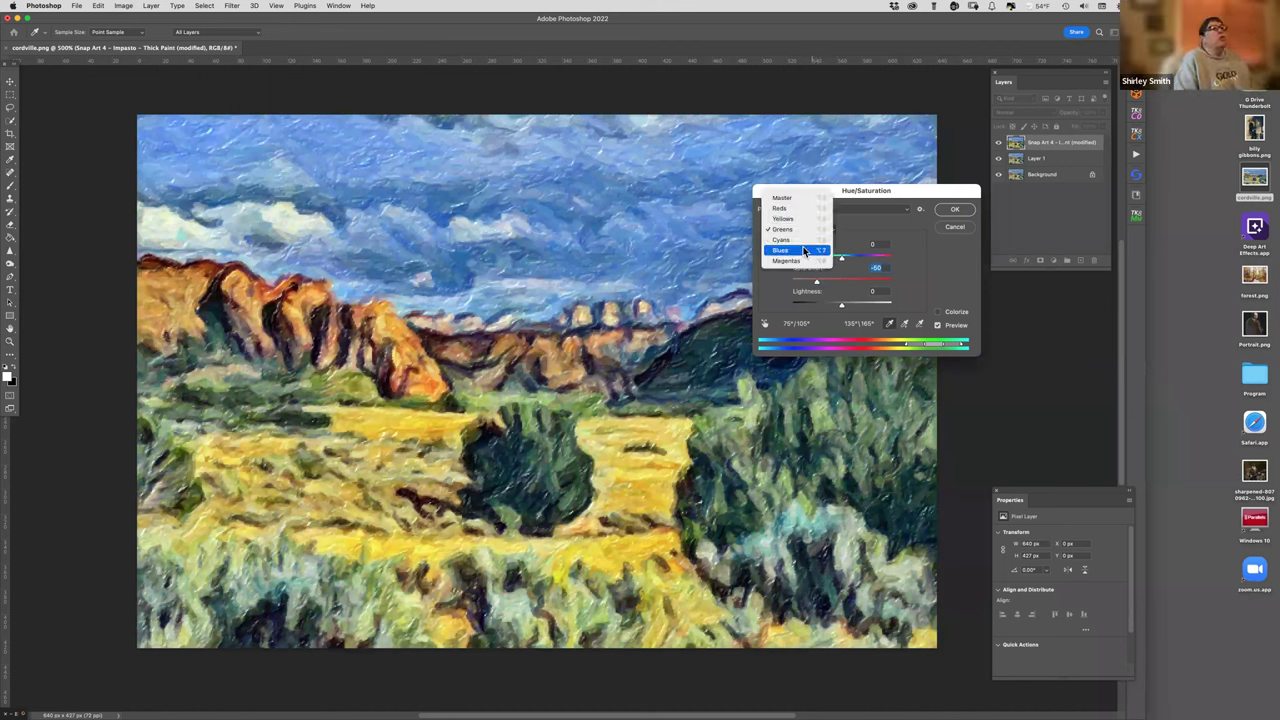
click(803, 252)
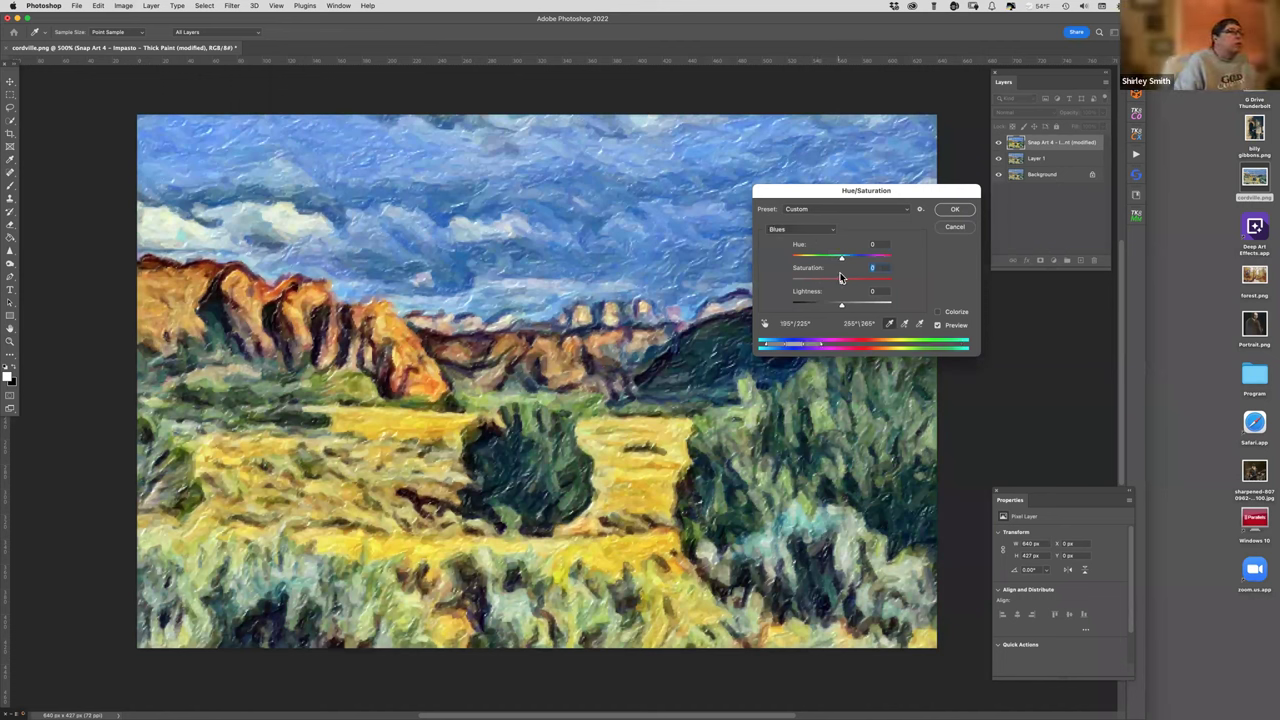
click(841, 285)
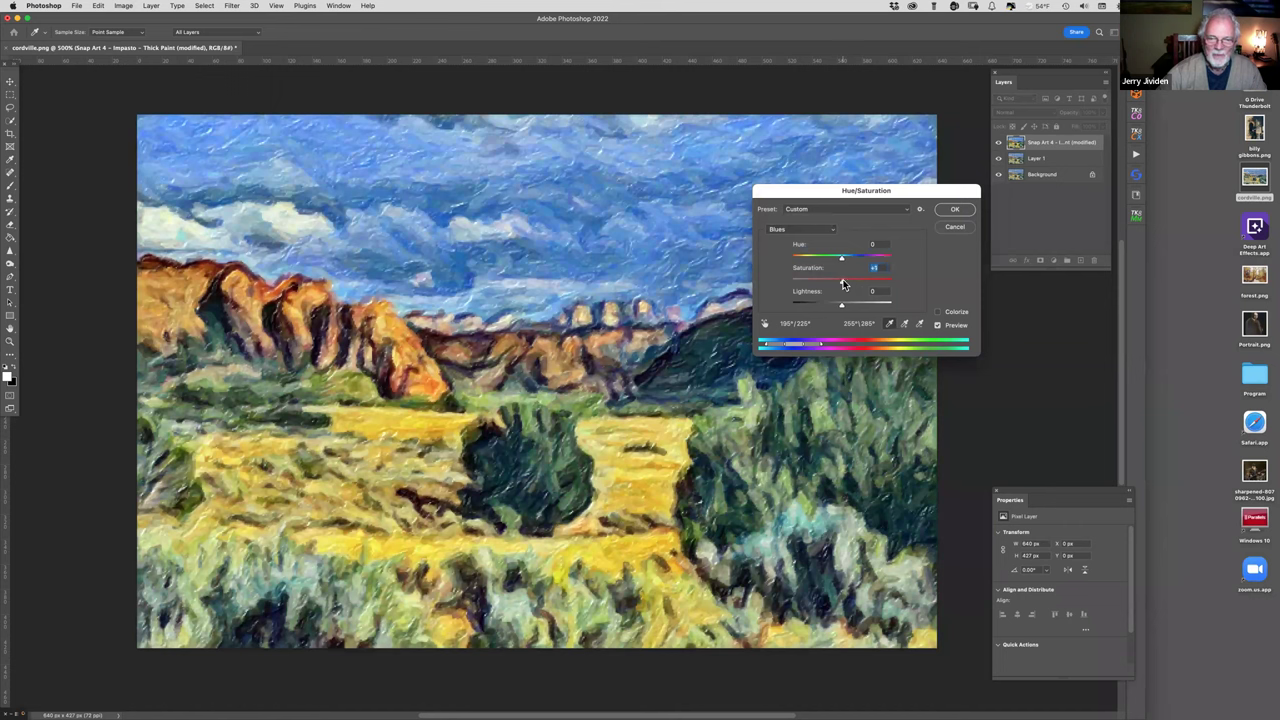
click(955, 212)
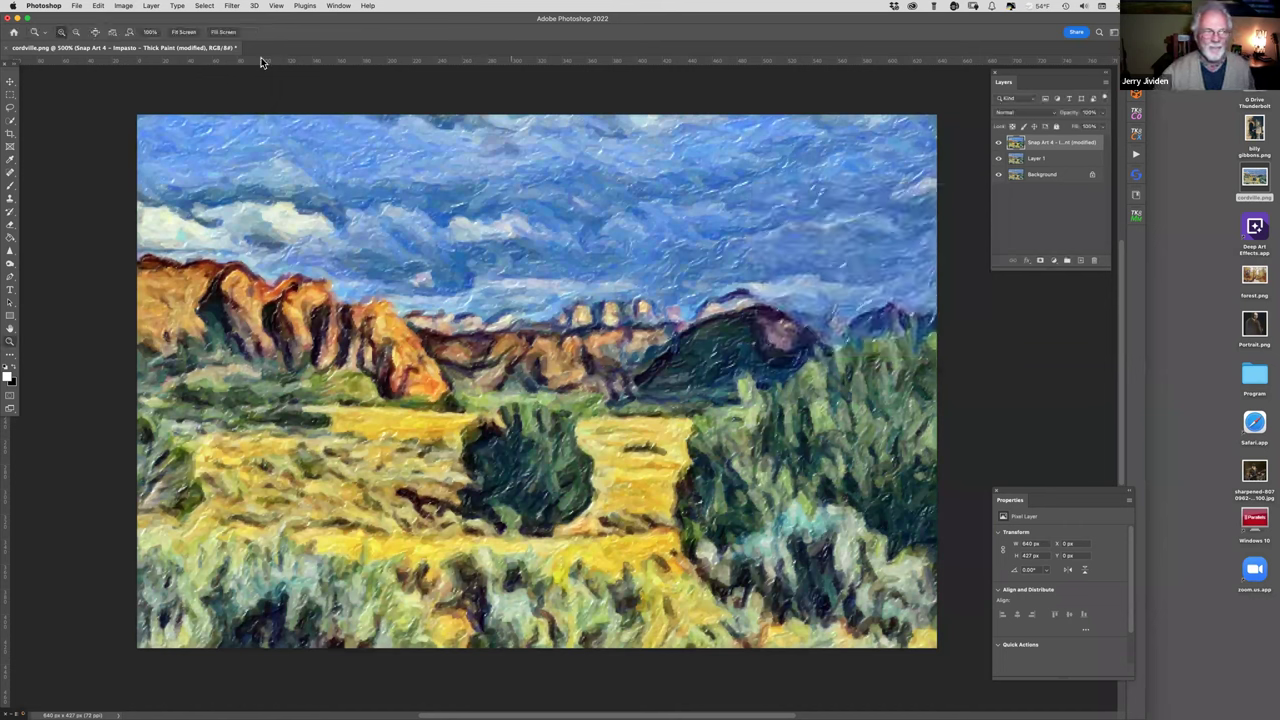
- Shift the Photoshop window slightly and close the cordville.png document without saving
mouse_move(87, 55)
mouse_down()
mouse_move(121, 45)
mouse_move(95, 38)
mouse_up()
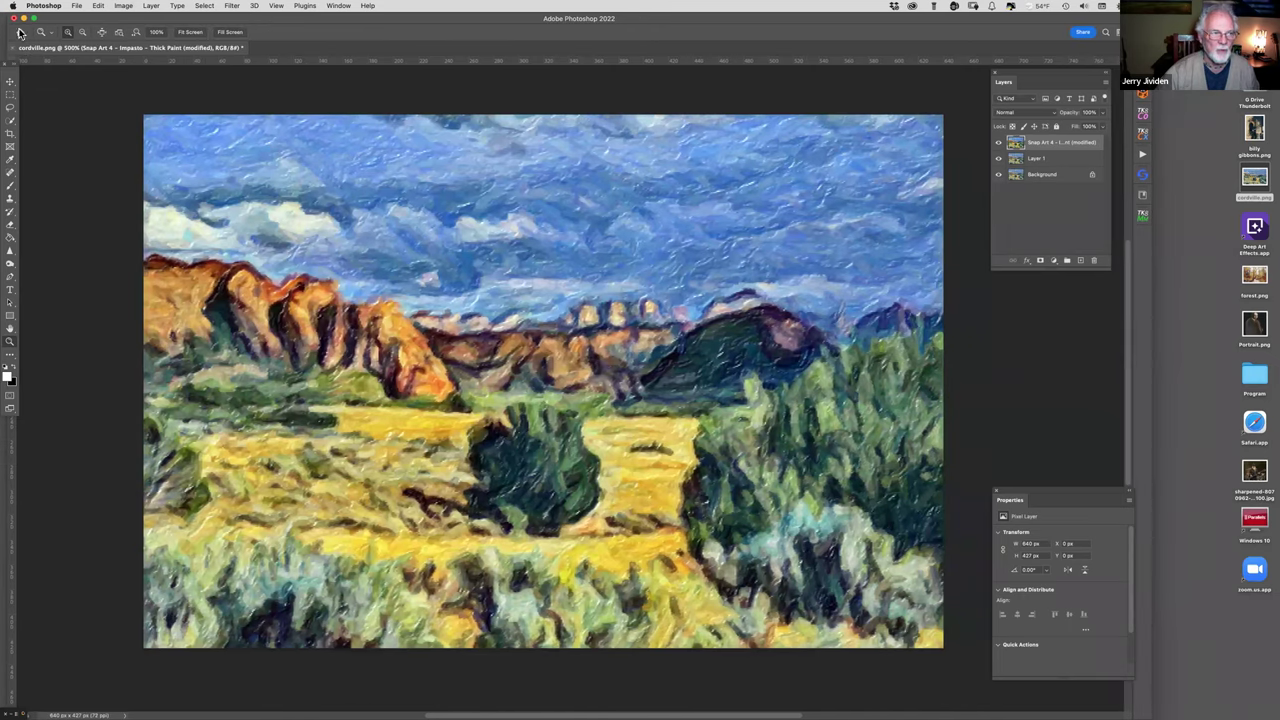
drag(74, 20, 77, 17)
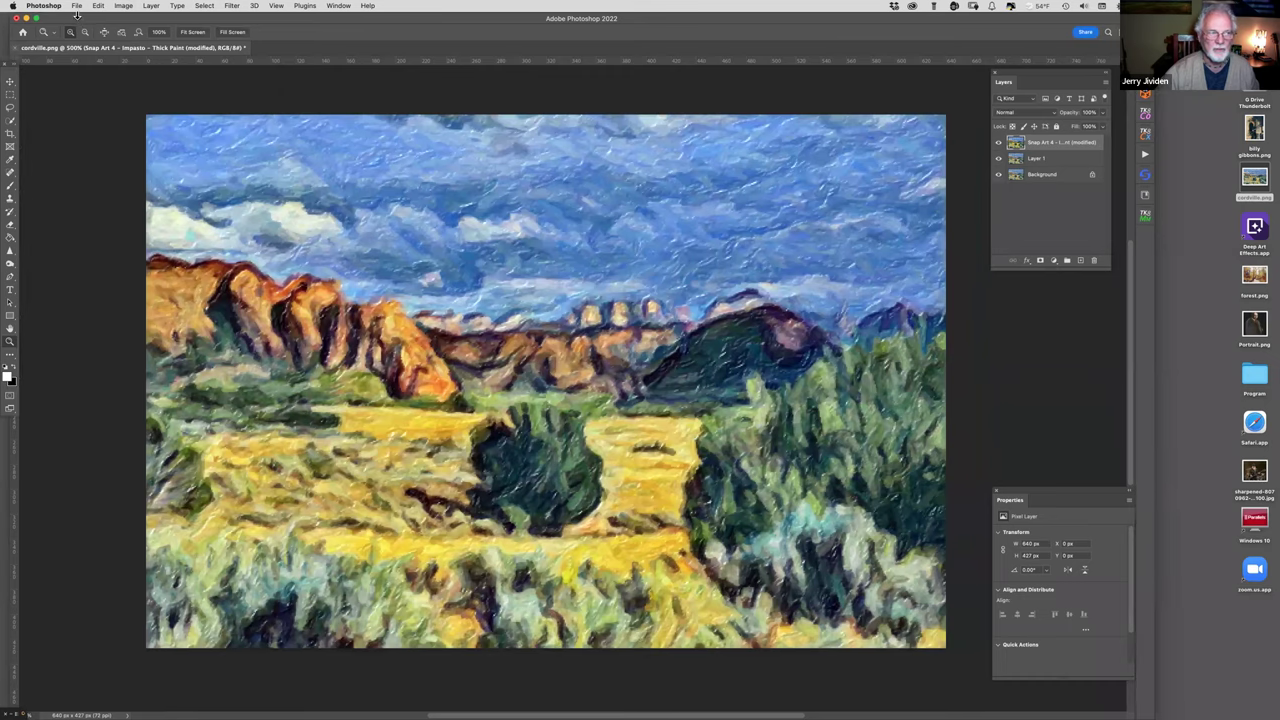
click(13, 48)
click(609, 263)
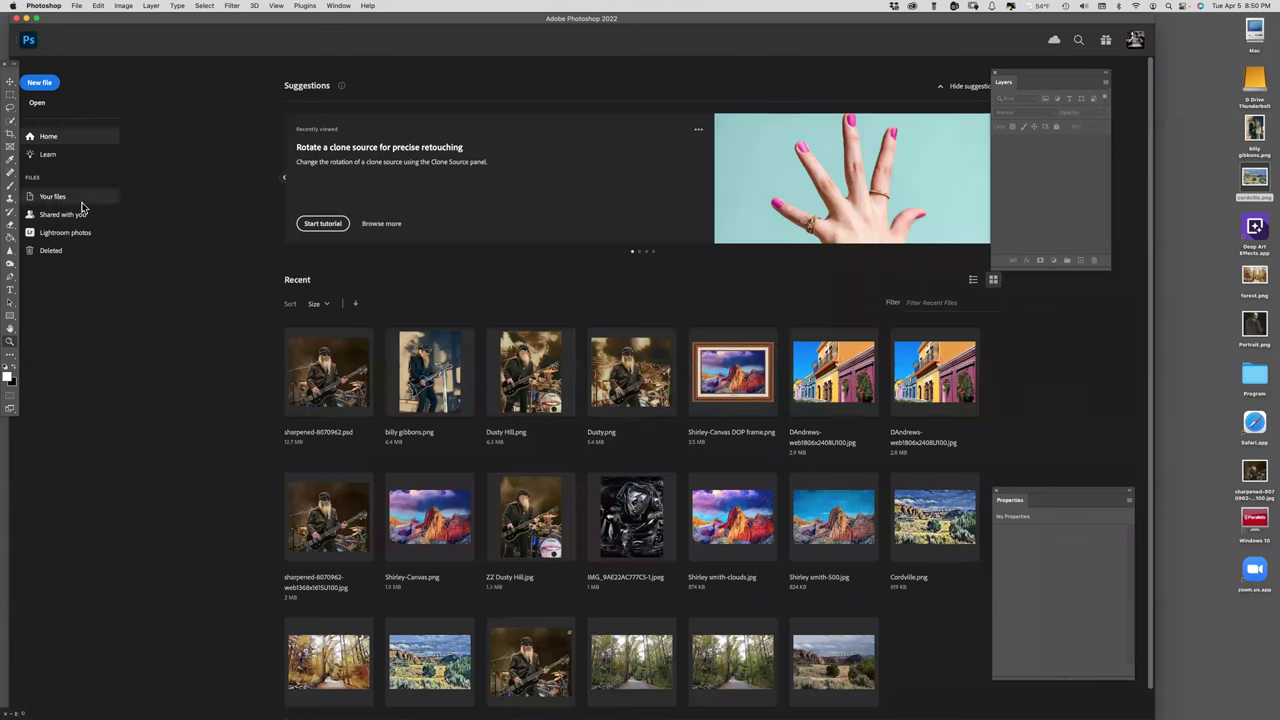
- Switch to Deep Art Effects
mouse_move(82, 208)
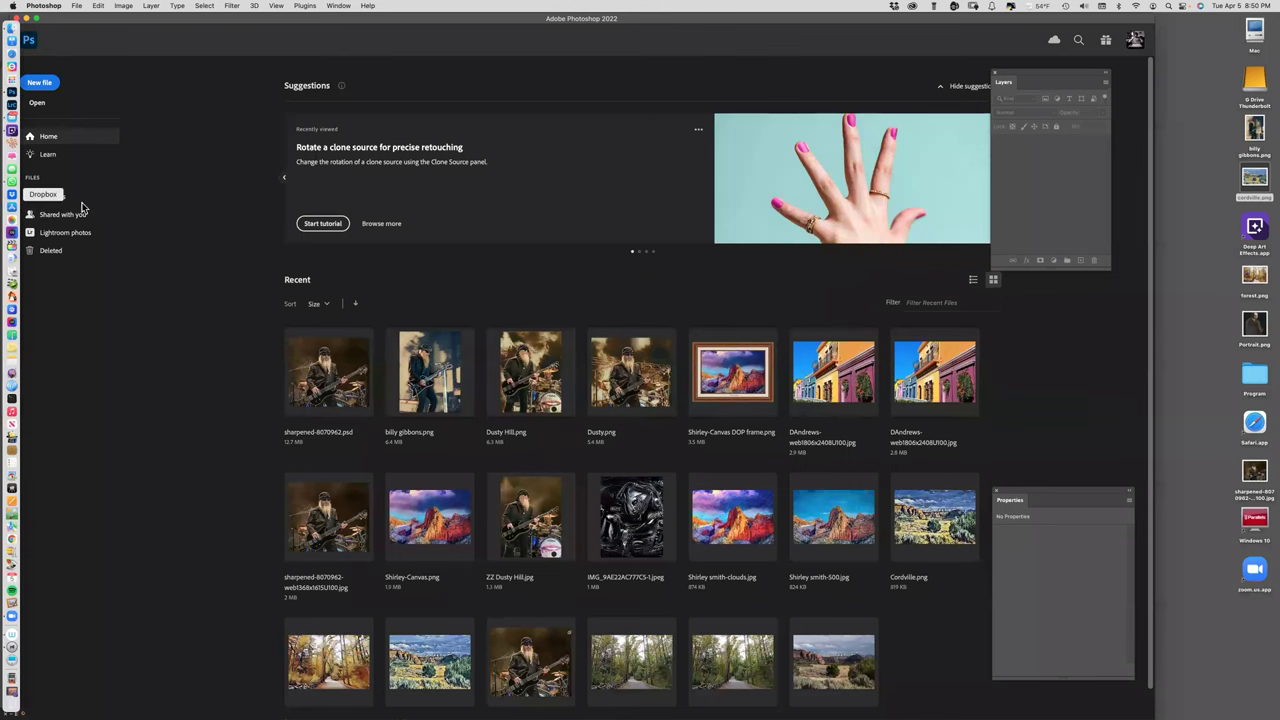
click(11, 131)
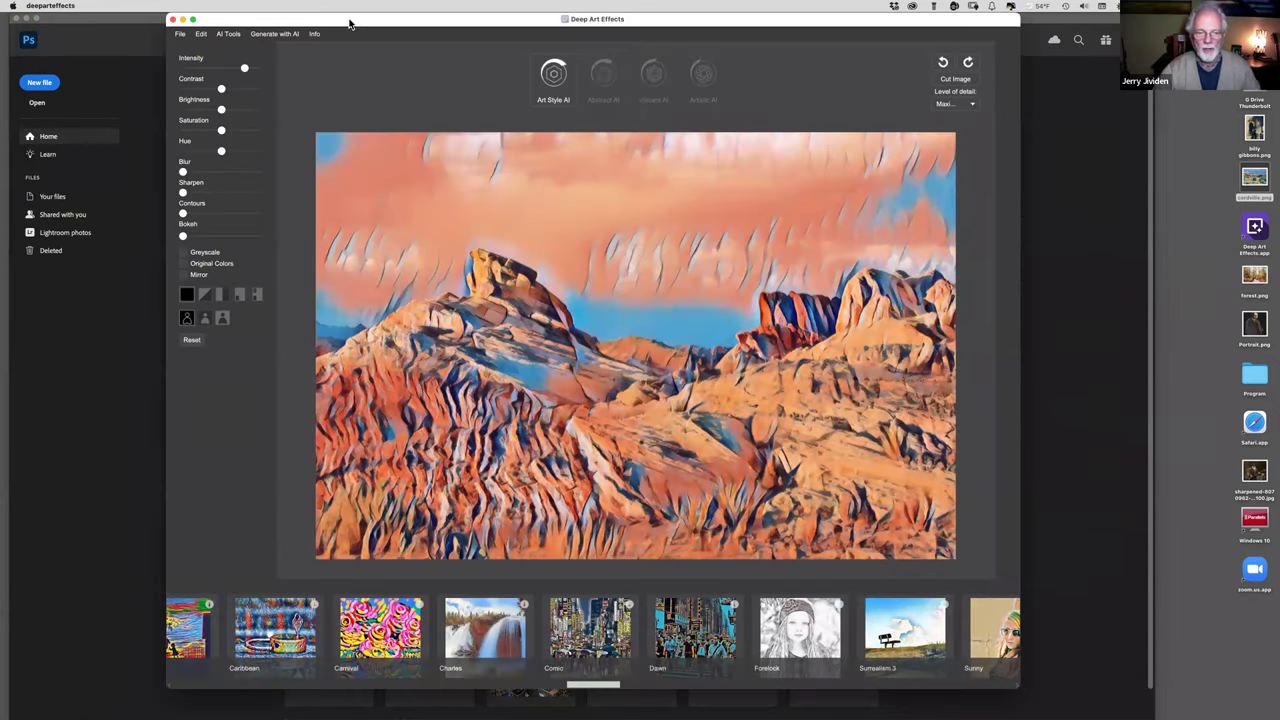
click(180, 33)
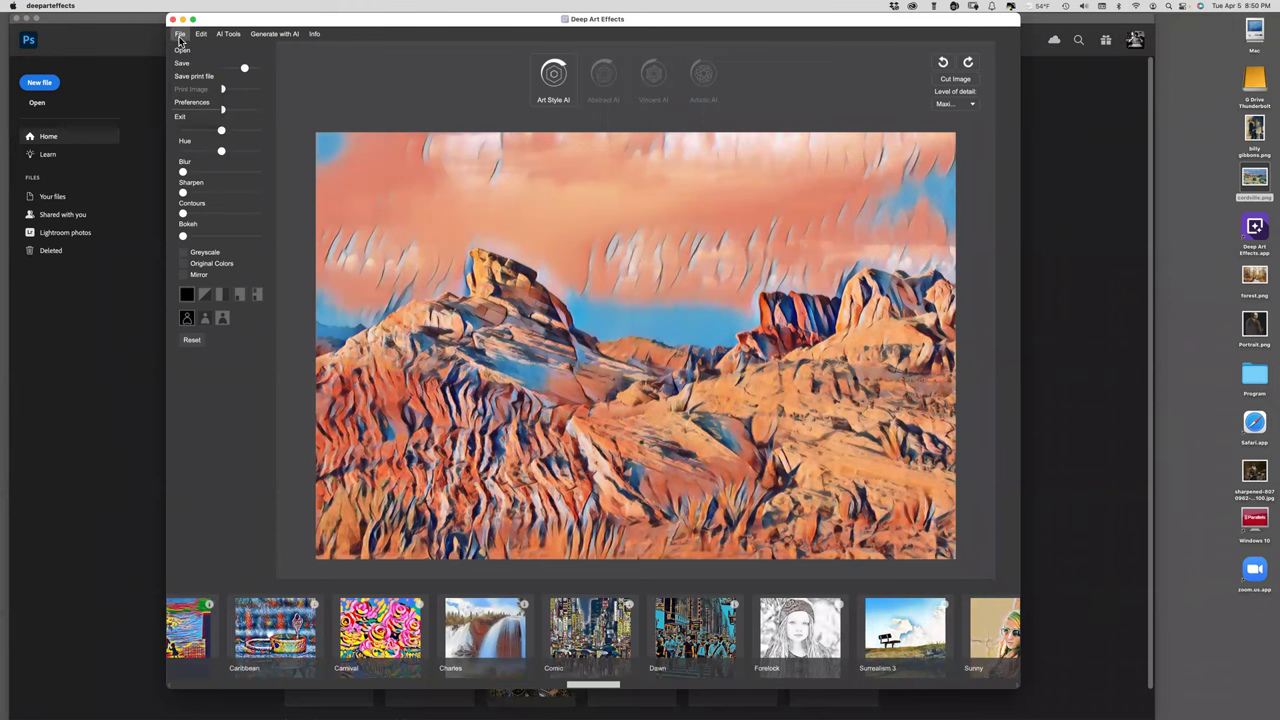
click(181, 52)
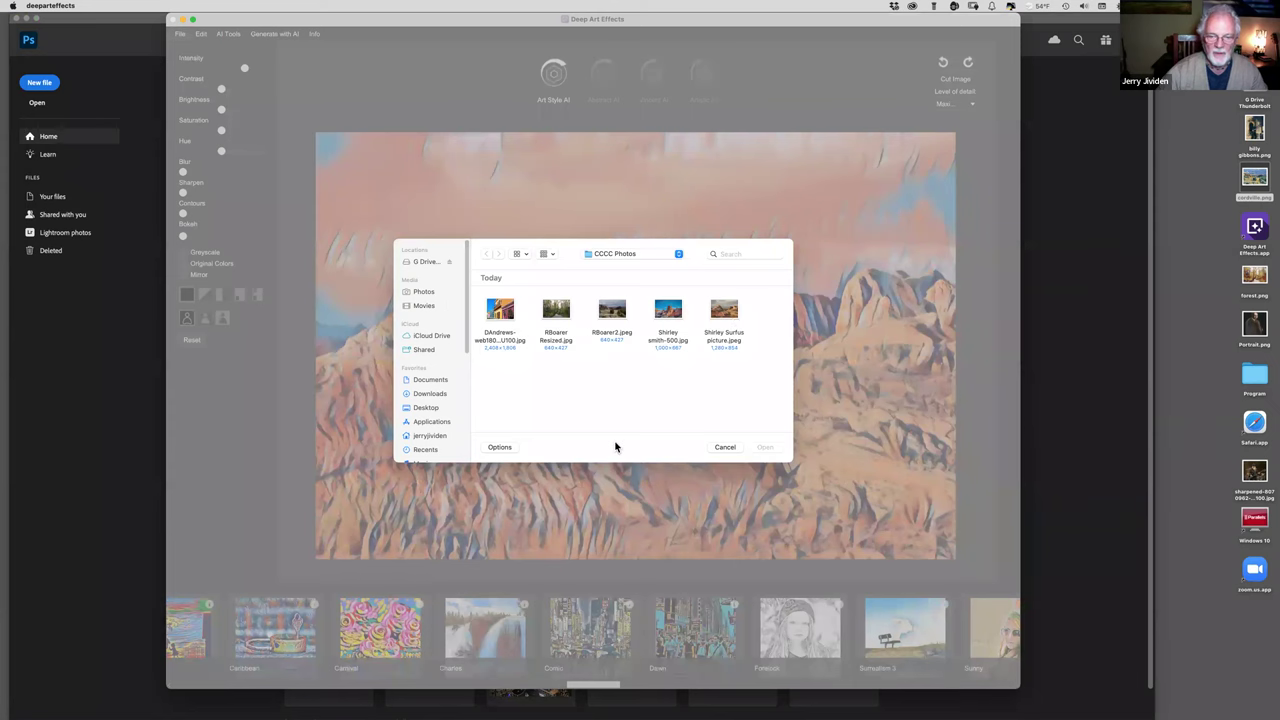
click(724, 447)
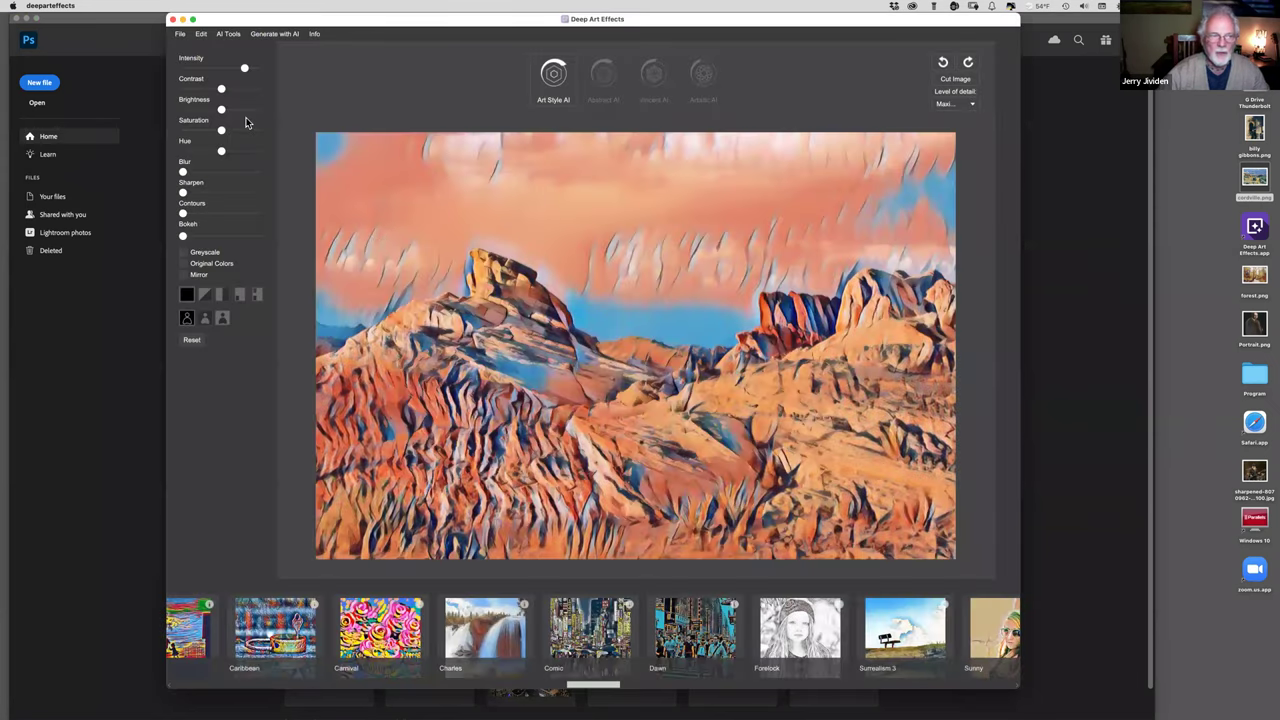
- Open the image biker sample.jpg from the Program folder
click(181, 36)
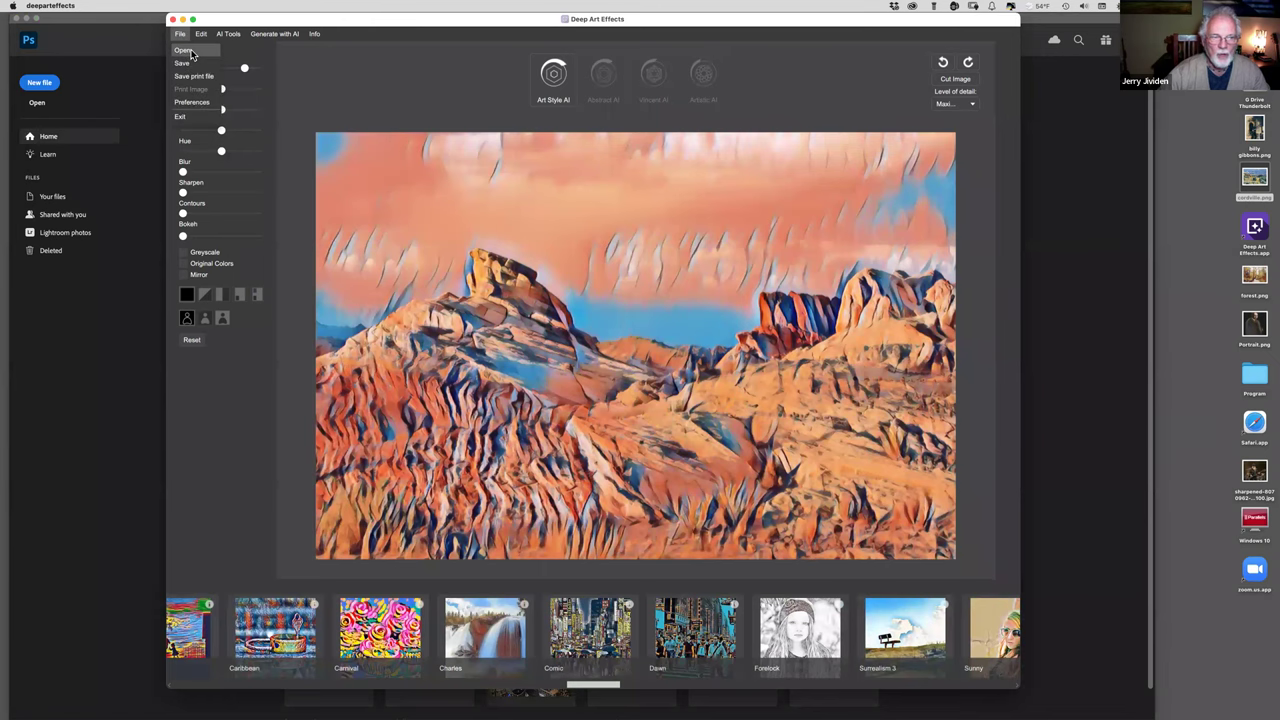
click(190, 55)
click(617, 255)
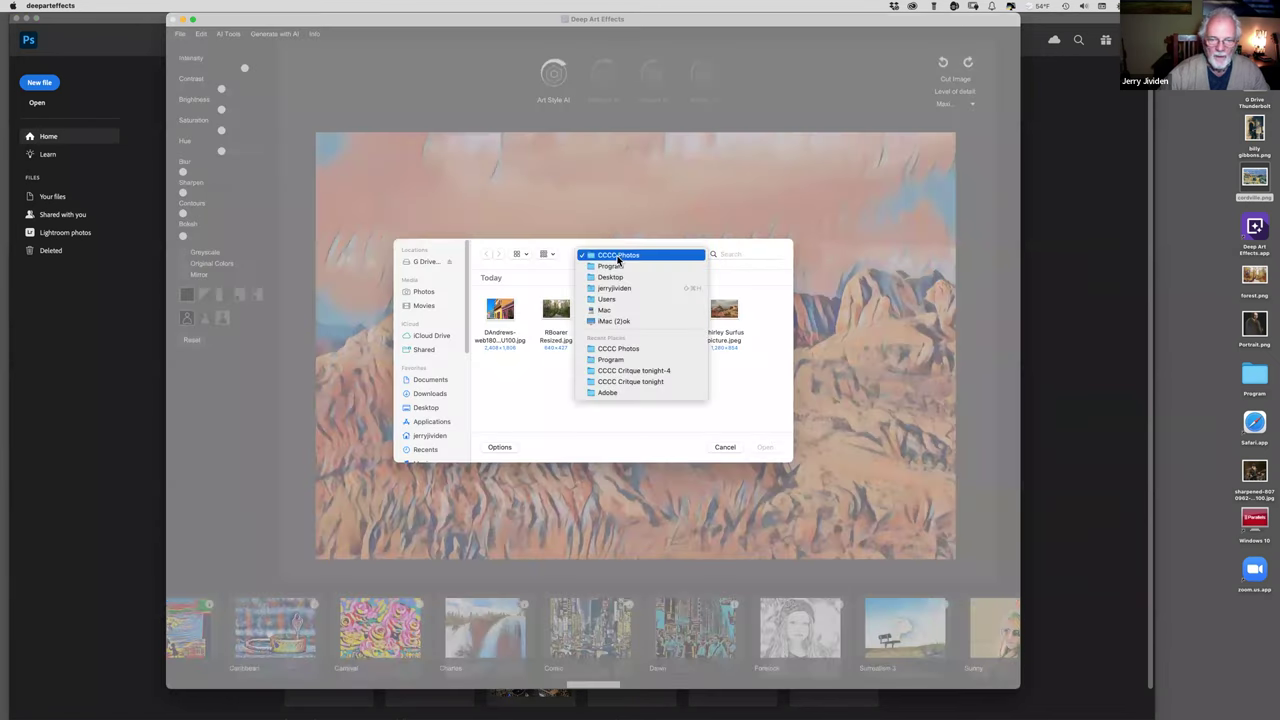
click(612, 267)
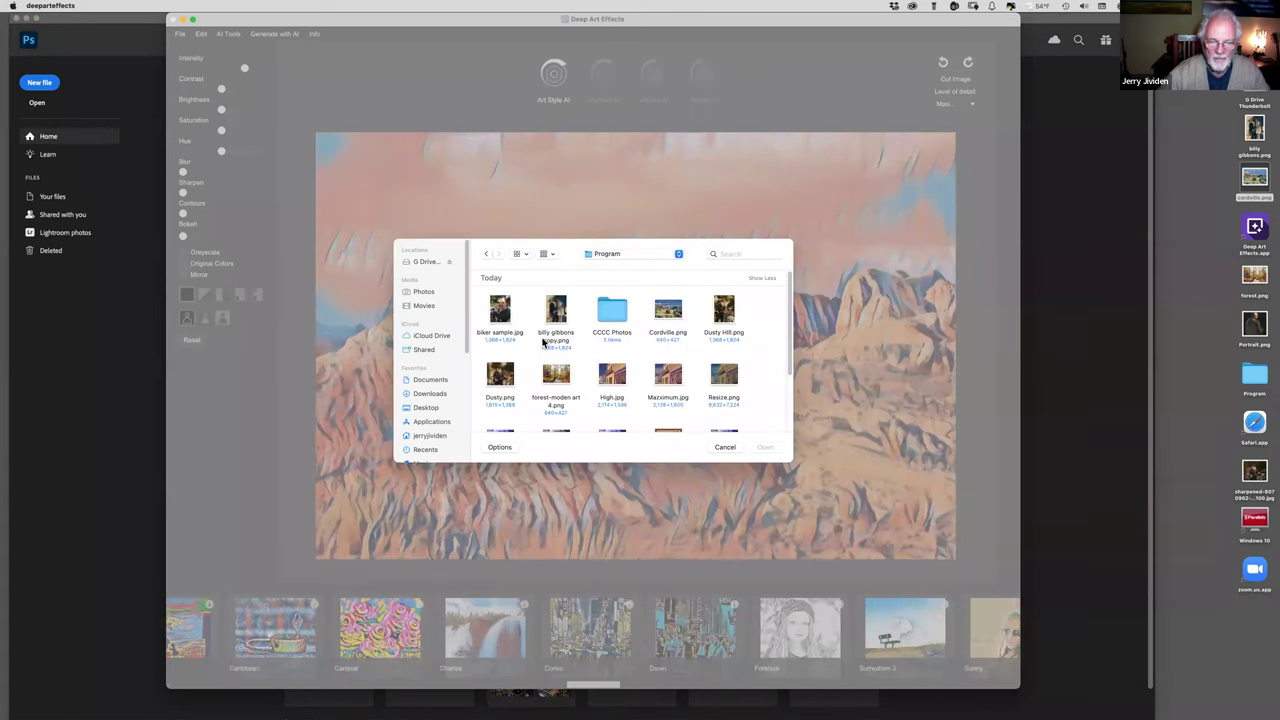
click(507, 312)
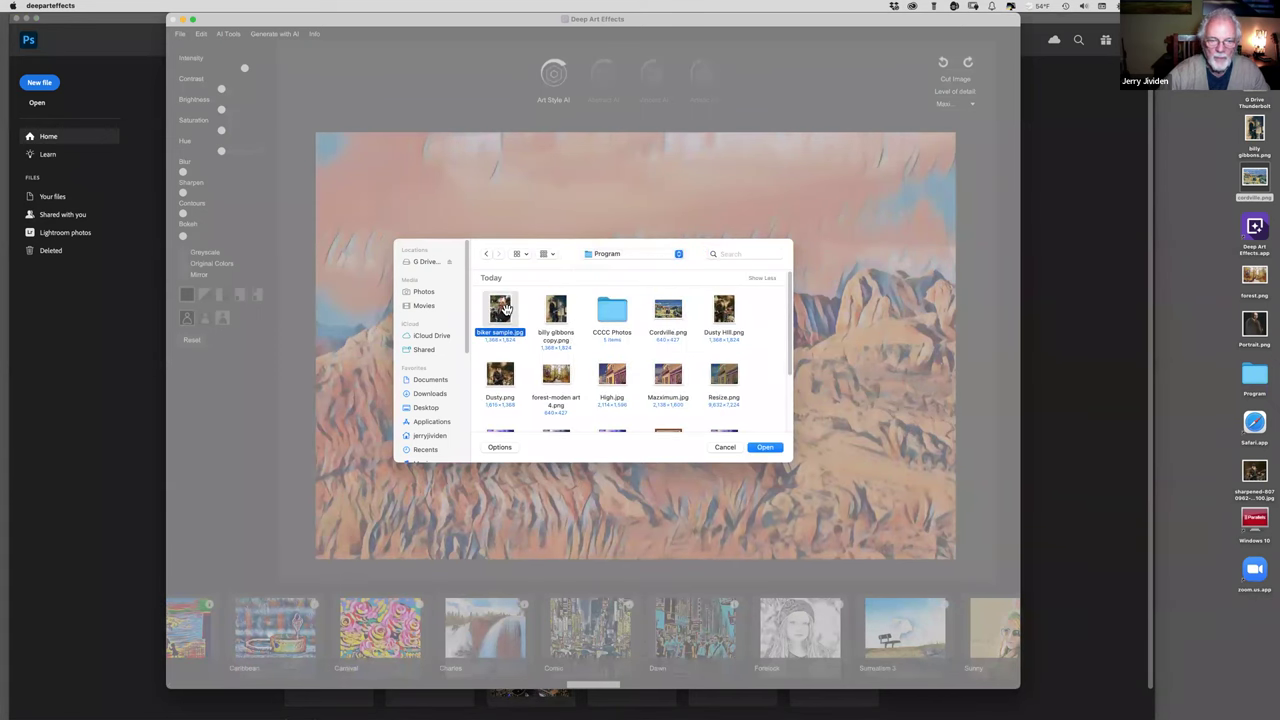
double_click(505, 311)
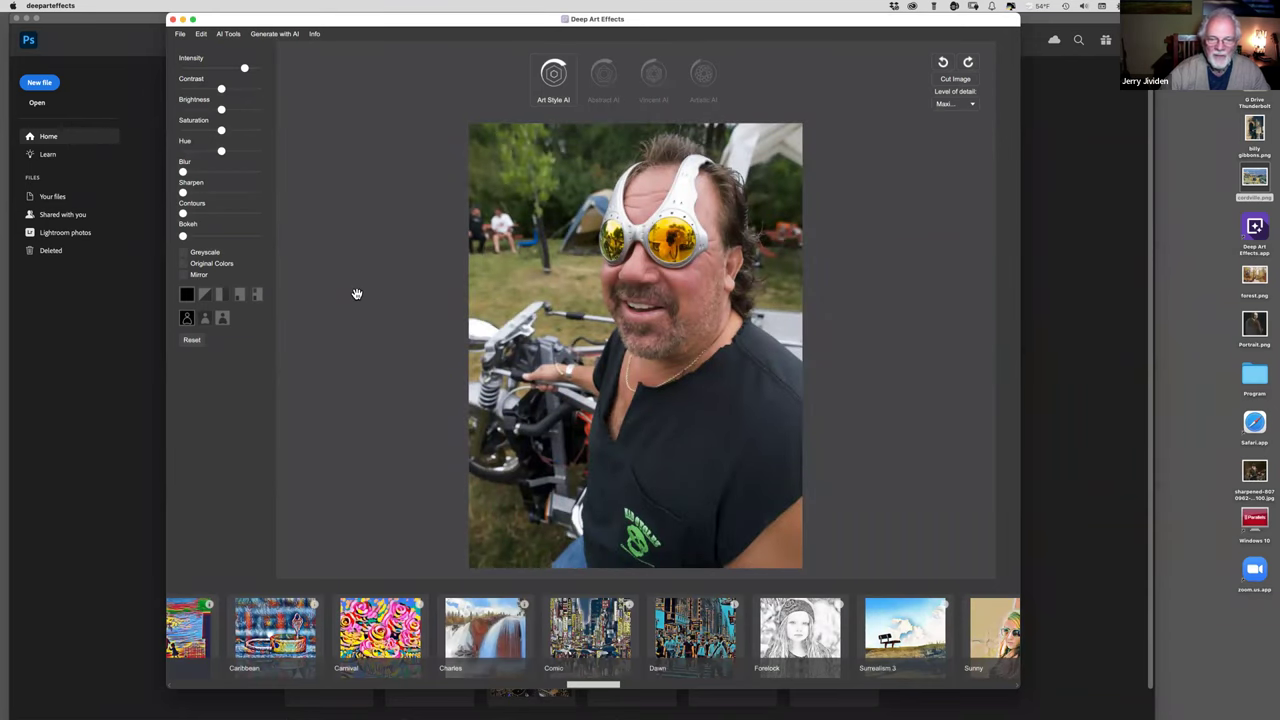
- Apply the Zinaida art style to the biker photo's background only, and switch the effect to the person only
click(205, 320)
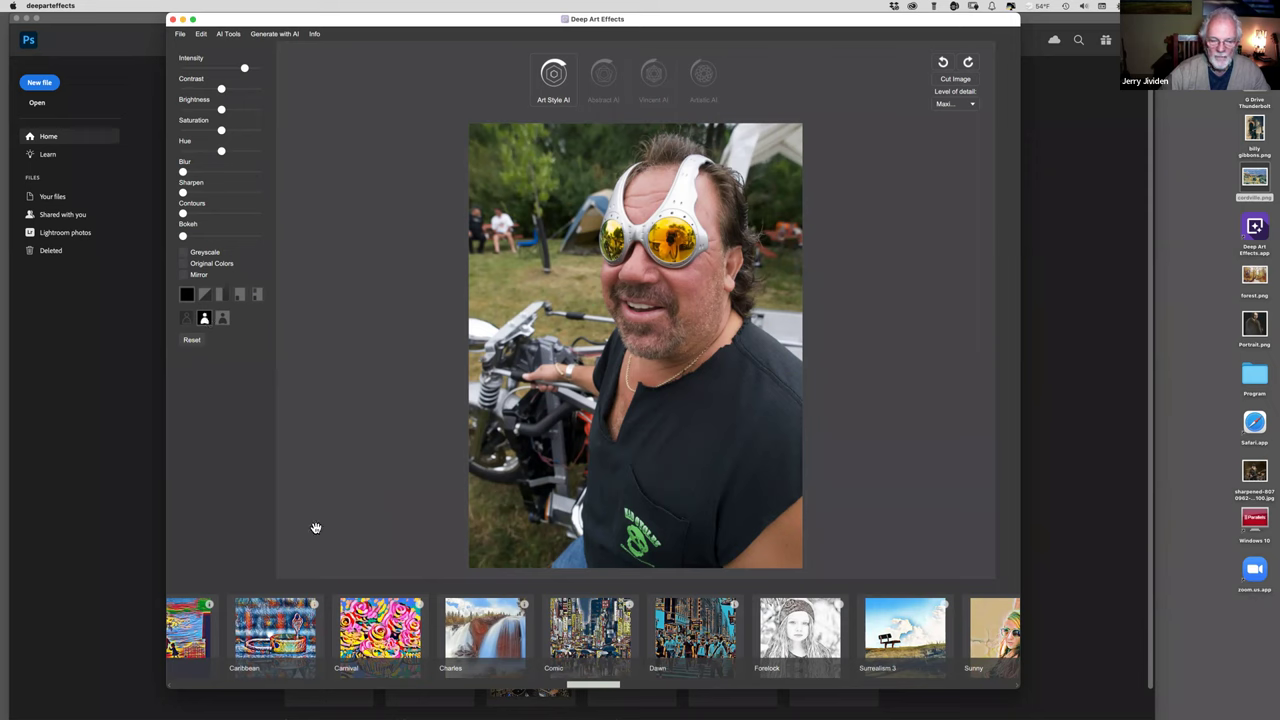
scroll(339, 598, left, 1)
scroll(339, 598, left, 10)
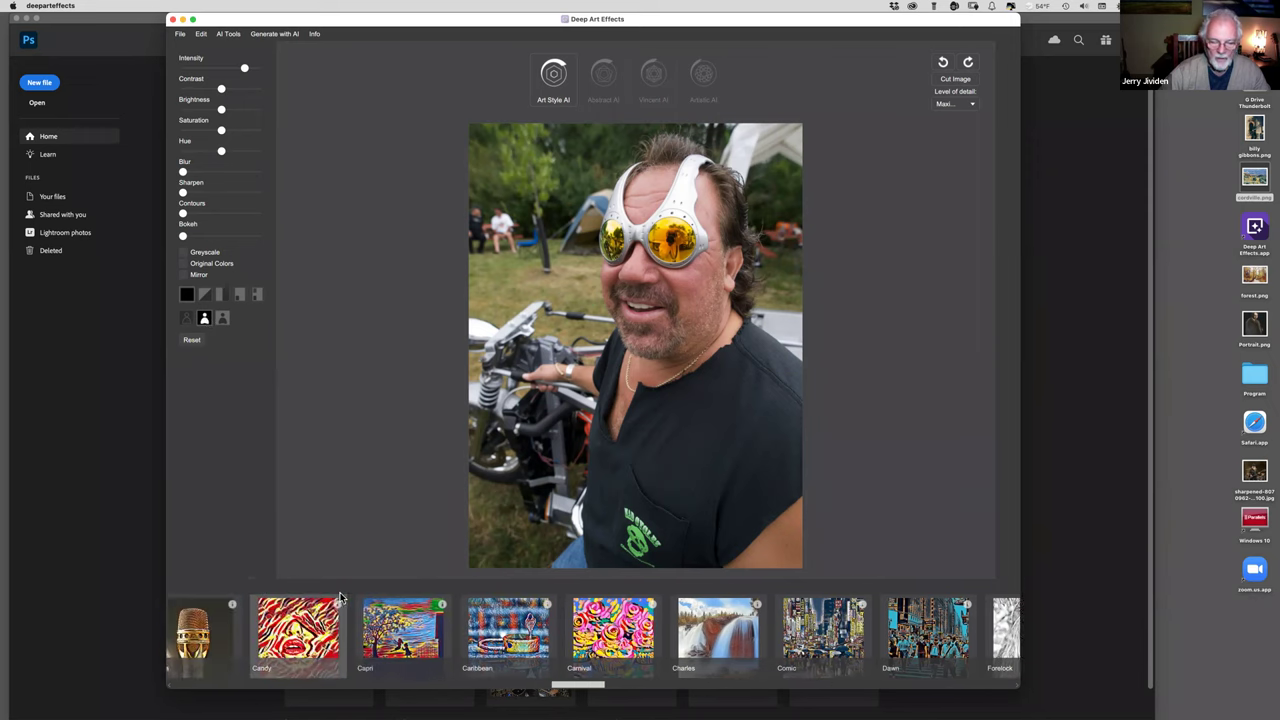
scroll(339, 598, left, 3)
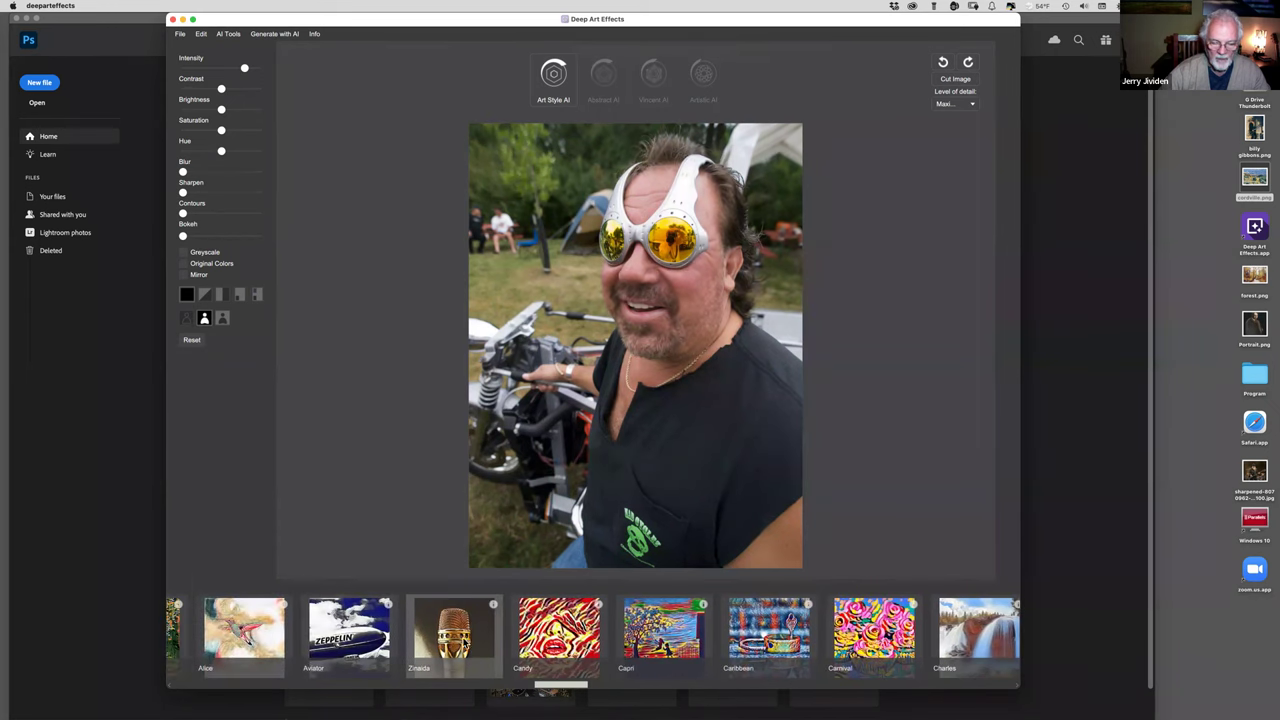
click(453, 632)
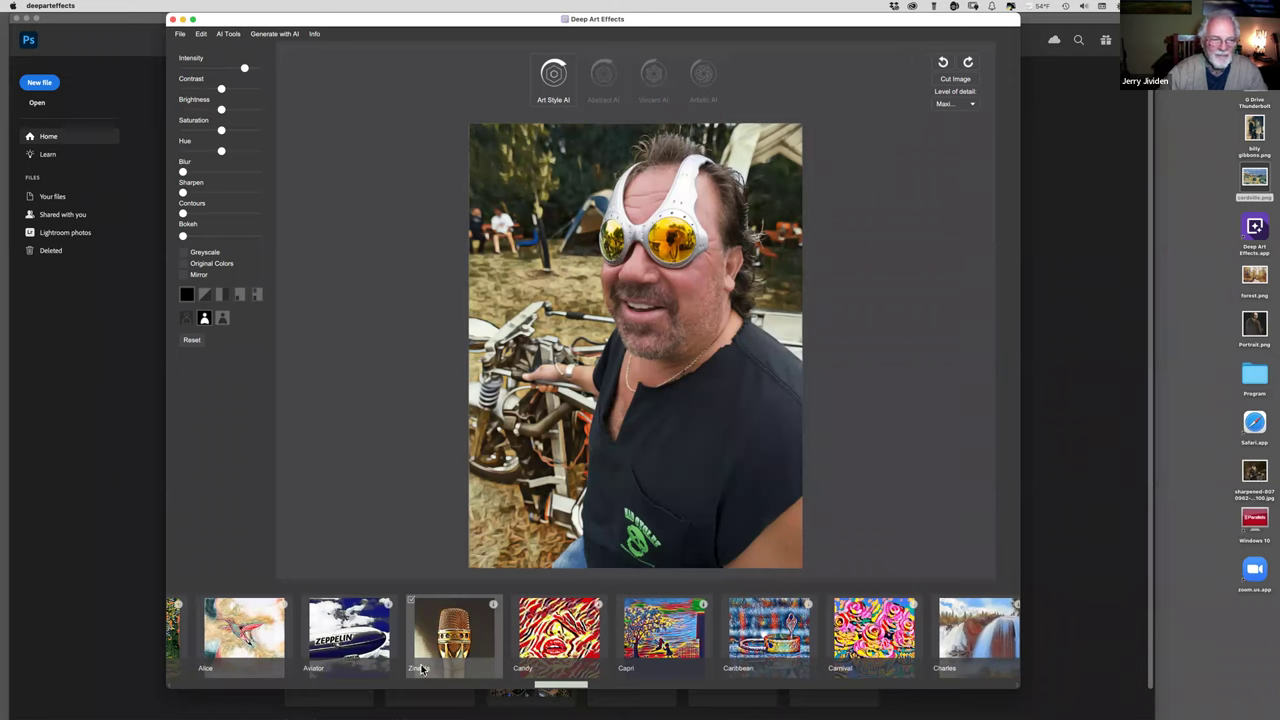
click(222, 319)
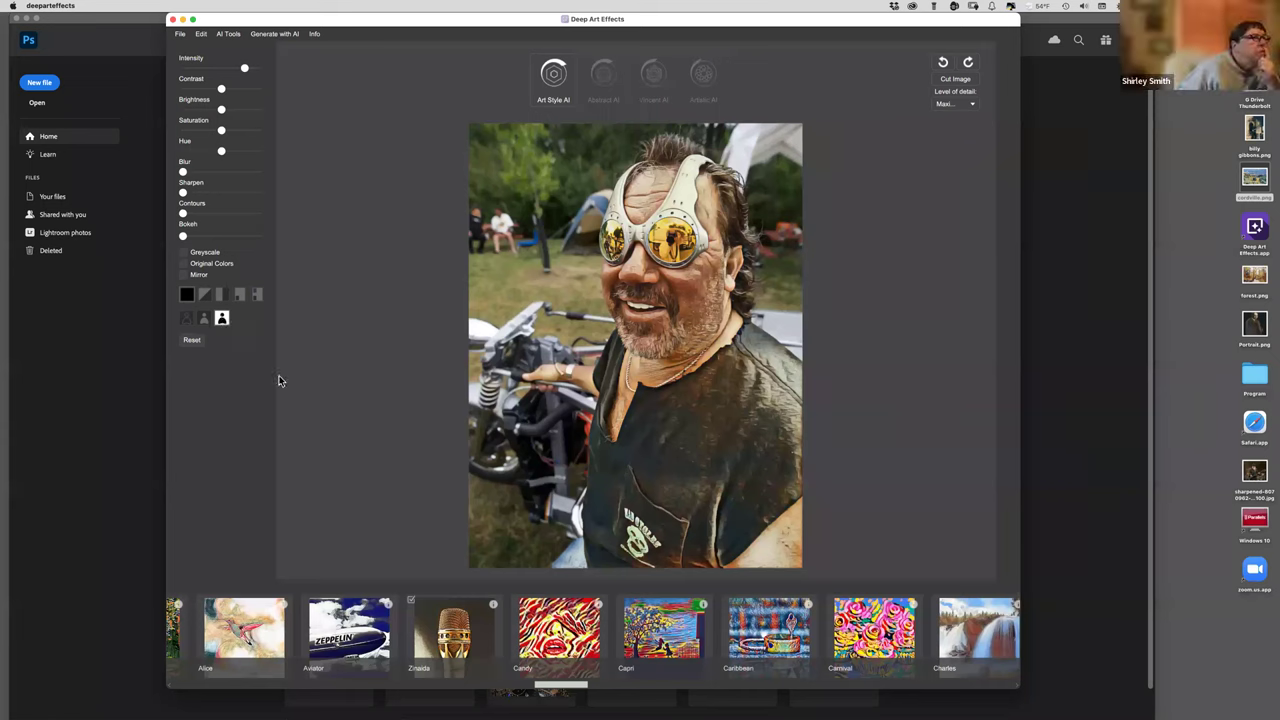
- Restrict the effect to the biker photo's background and apply the Photography art style
scroll(376, 640, left, 4)
scroll(376, 640, left, 4)
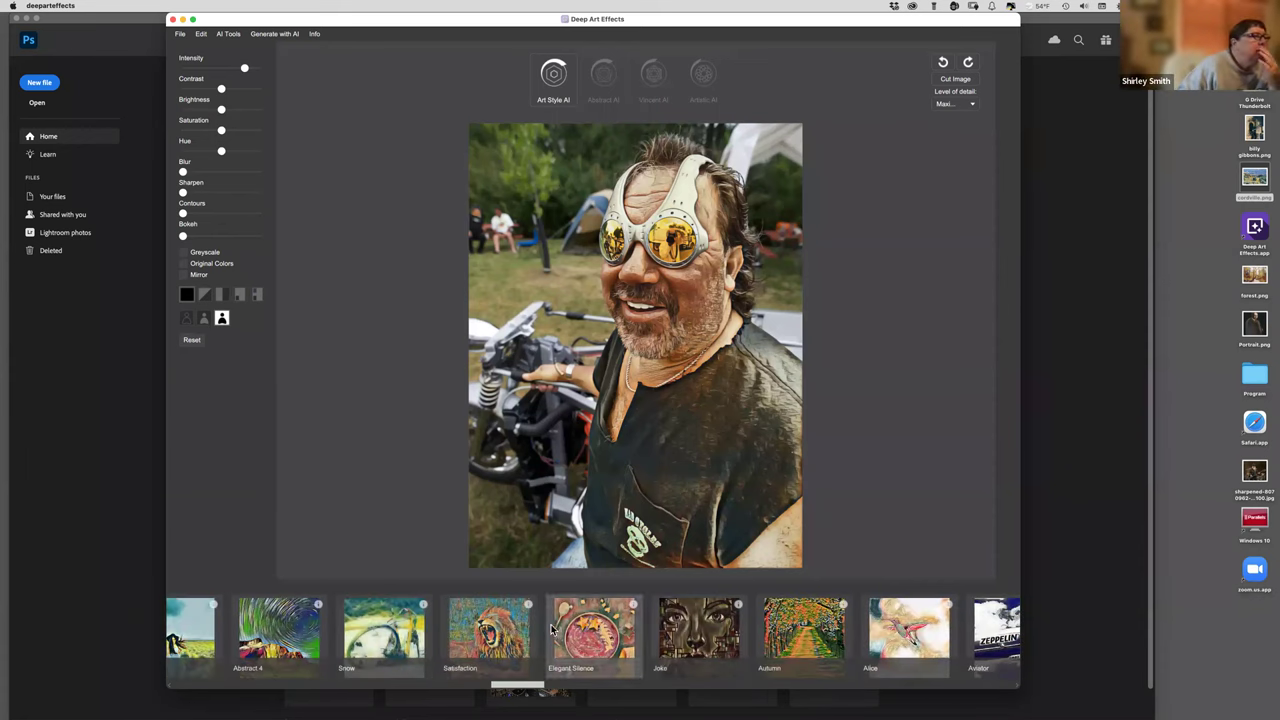
scroll(552, 630, left, 5)
scroll(552, 630, left, 2)
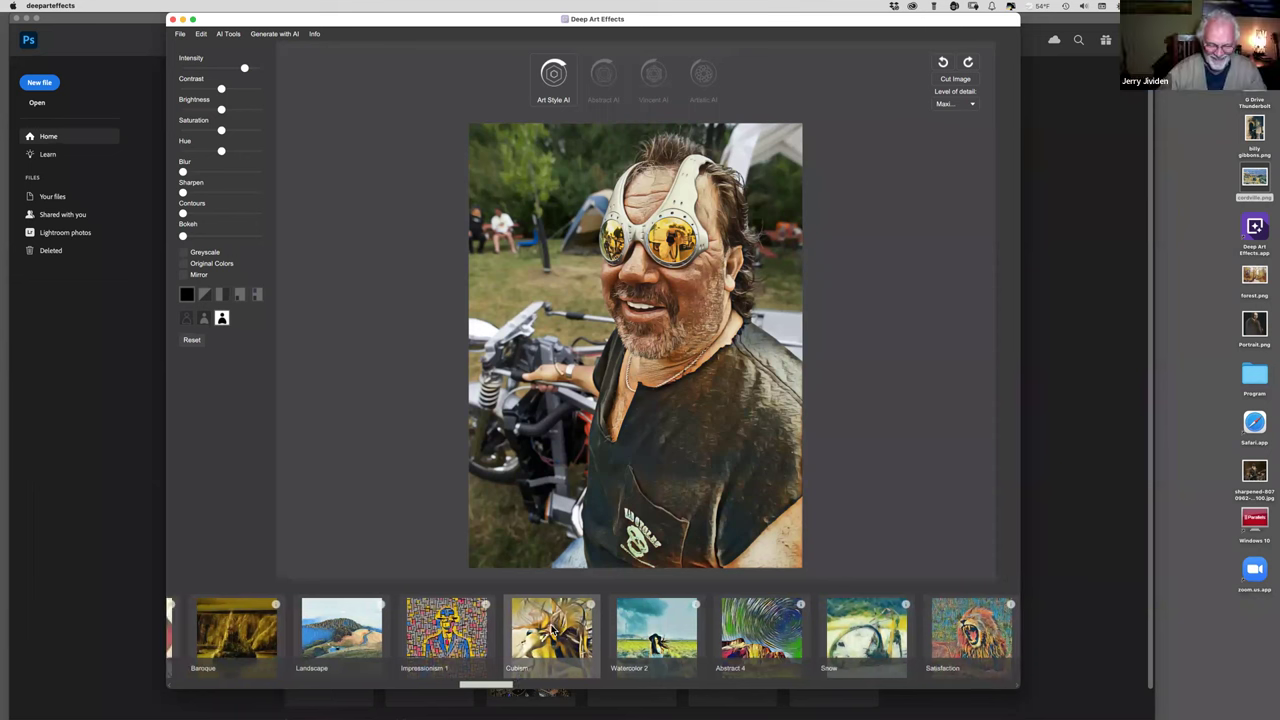
scroll(552, 630, left, 2)
scroll(550, 628, left, 1)
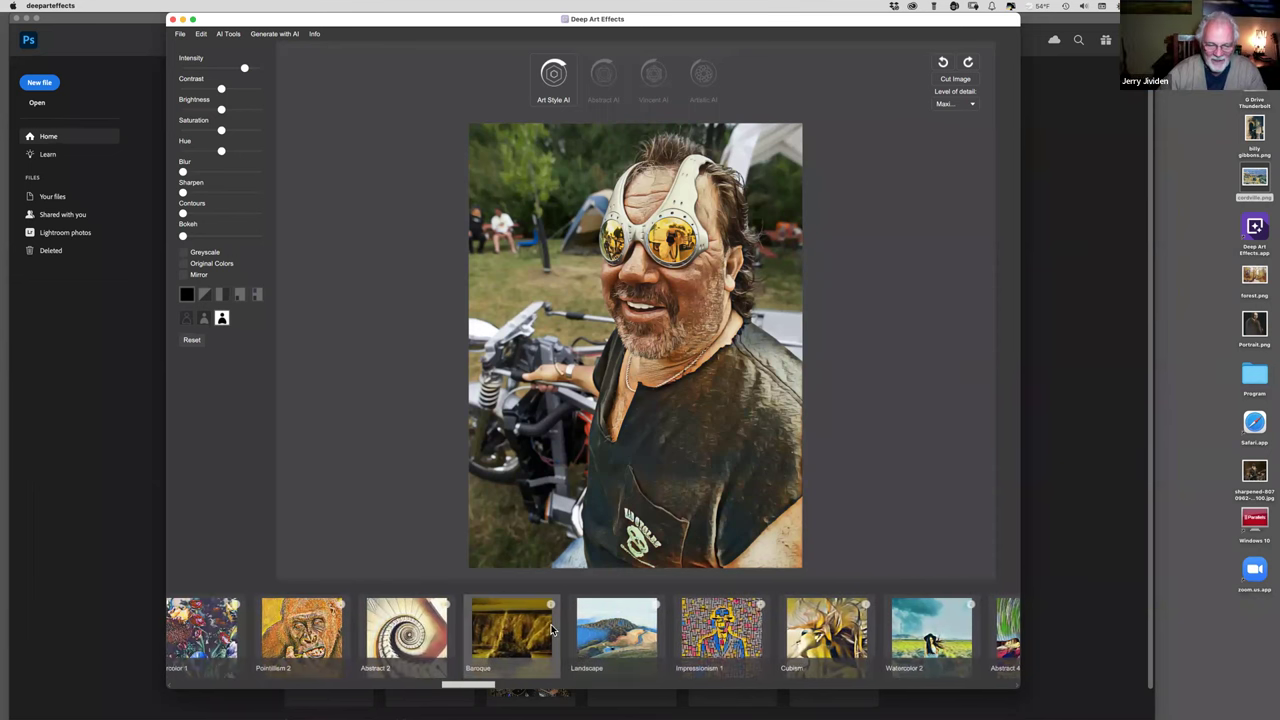
scroll(408, 631, left, 3)
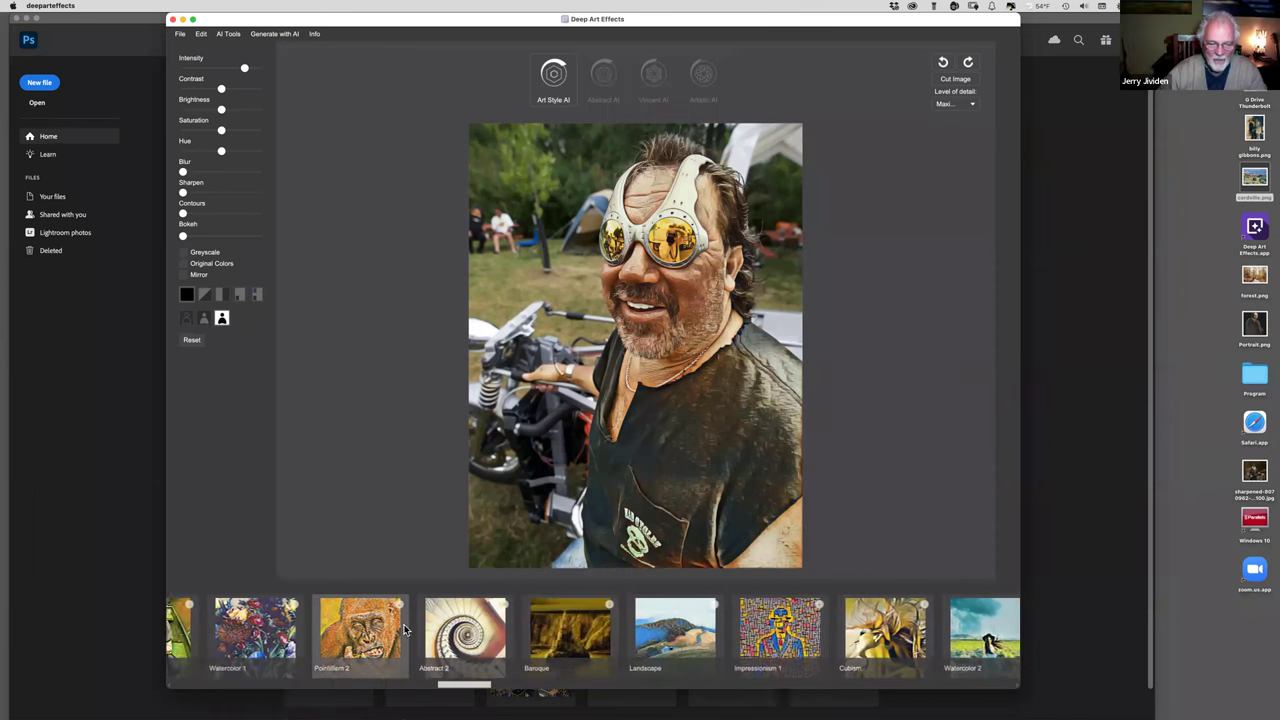
click(203, 319)
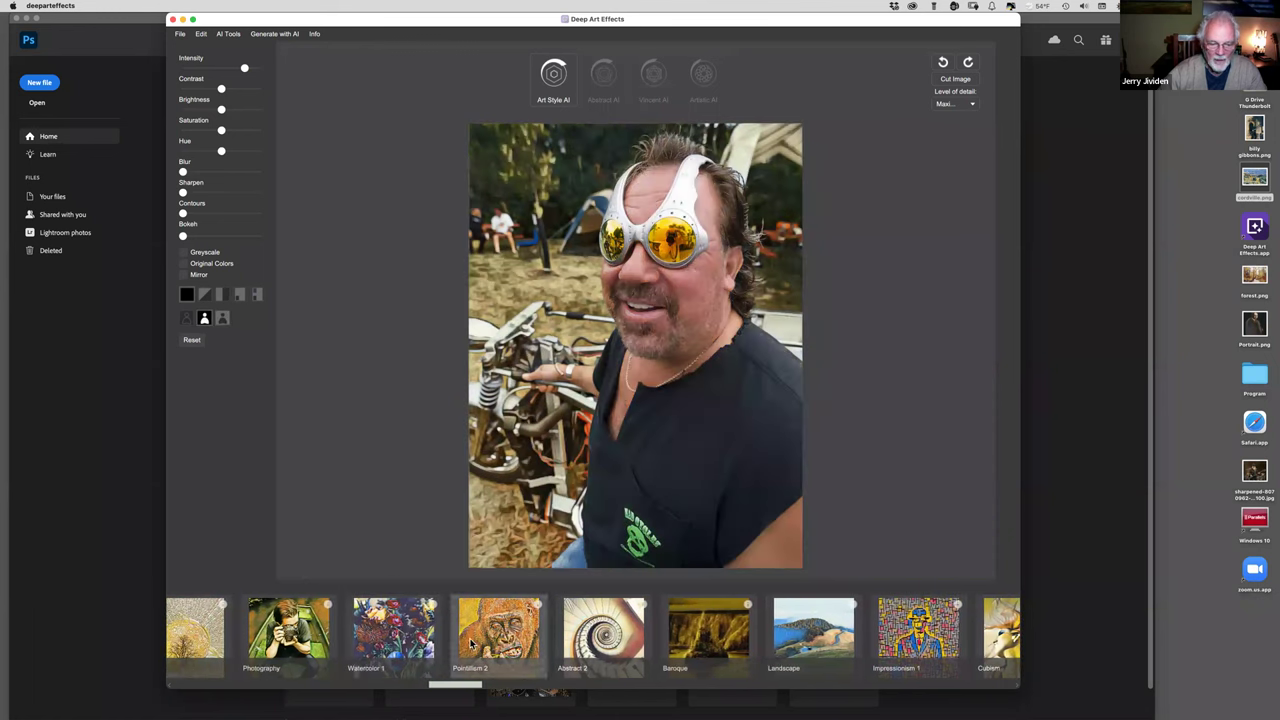
scroll(471, 643, left, 3)
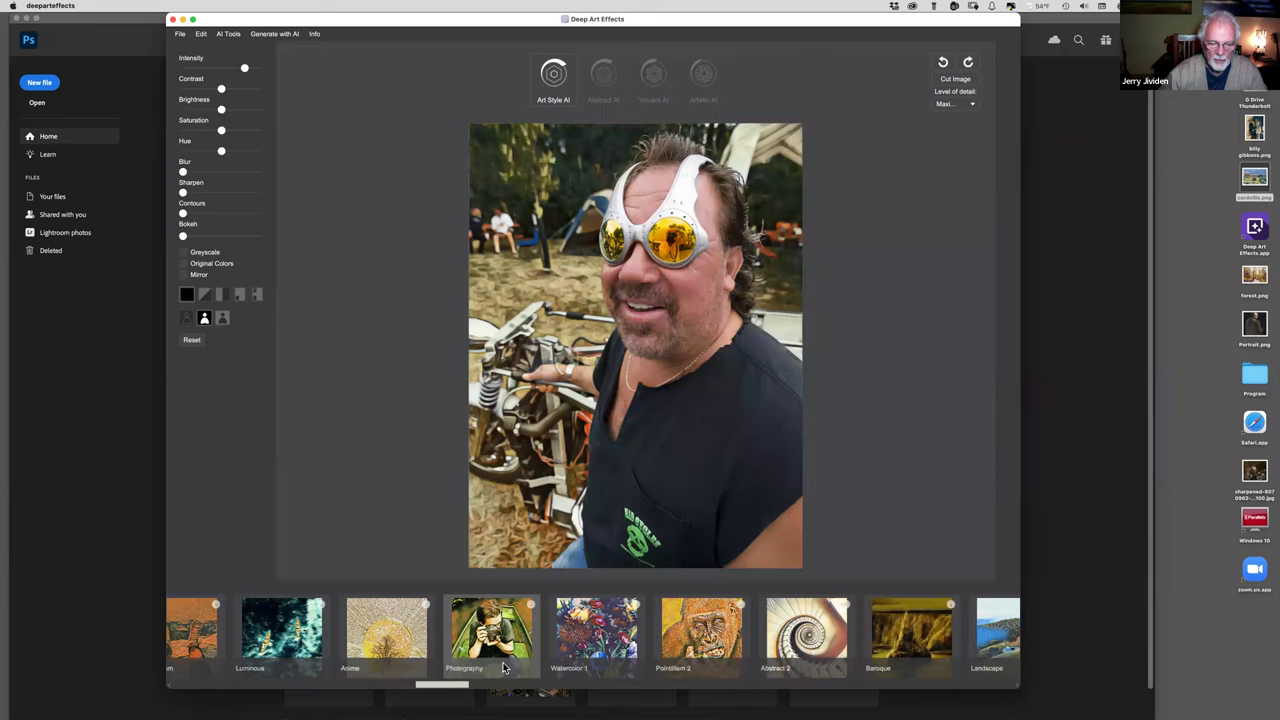
click(471, 643)
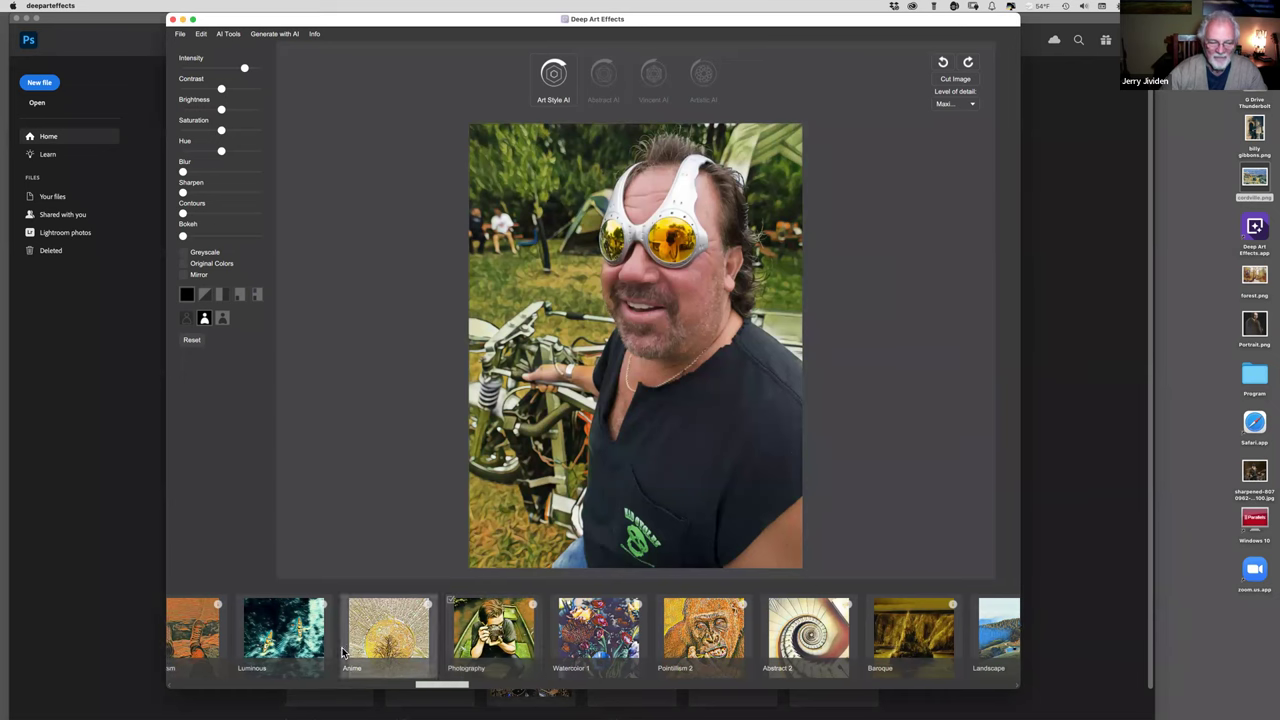
- Apply the Gothic art style to the background, and switch the effect to the person only
scroll(342, 652, left, 3)
scroll(342, 652, left, 5)
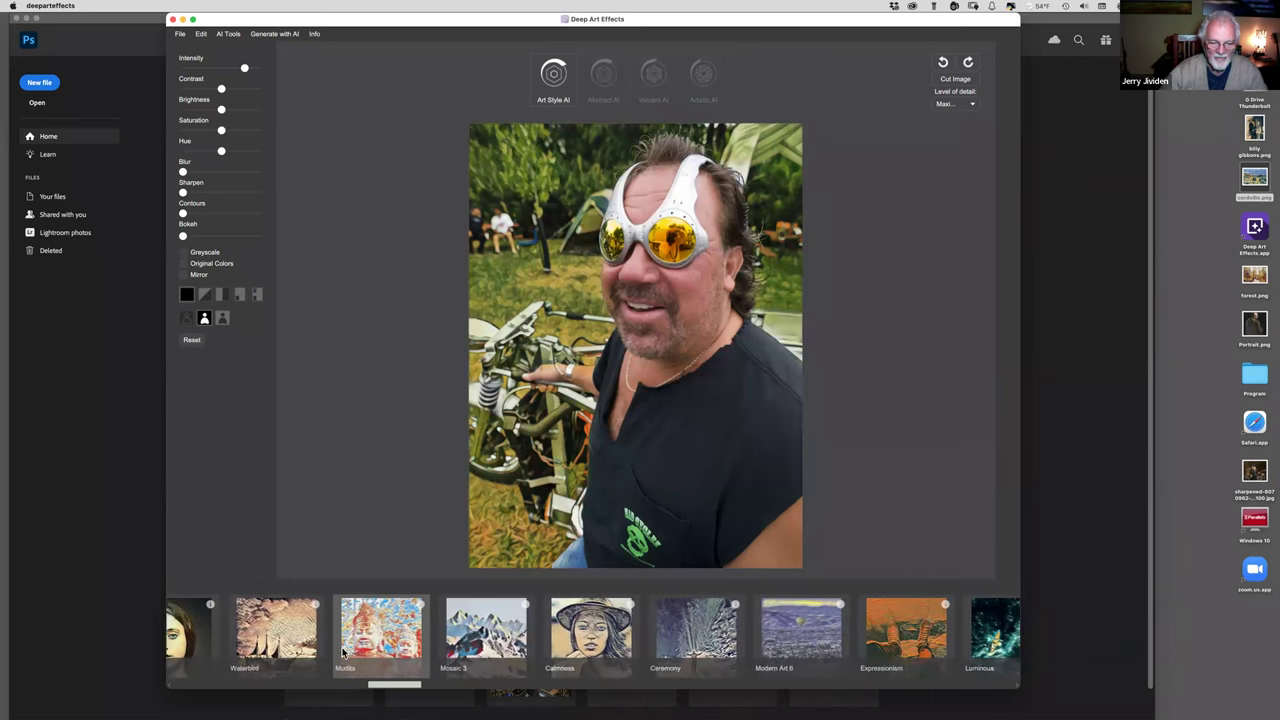
scroll(343, 652, left, 2)
click(422, 641)
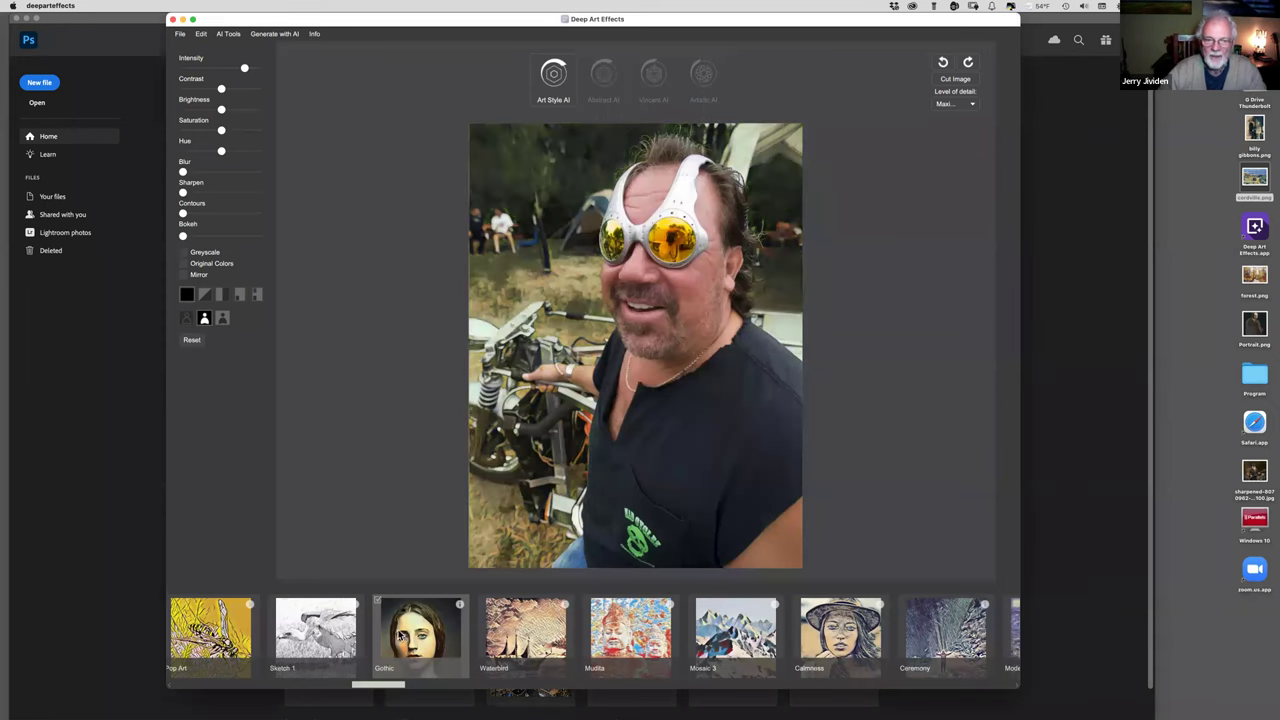
click(221, 318)
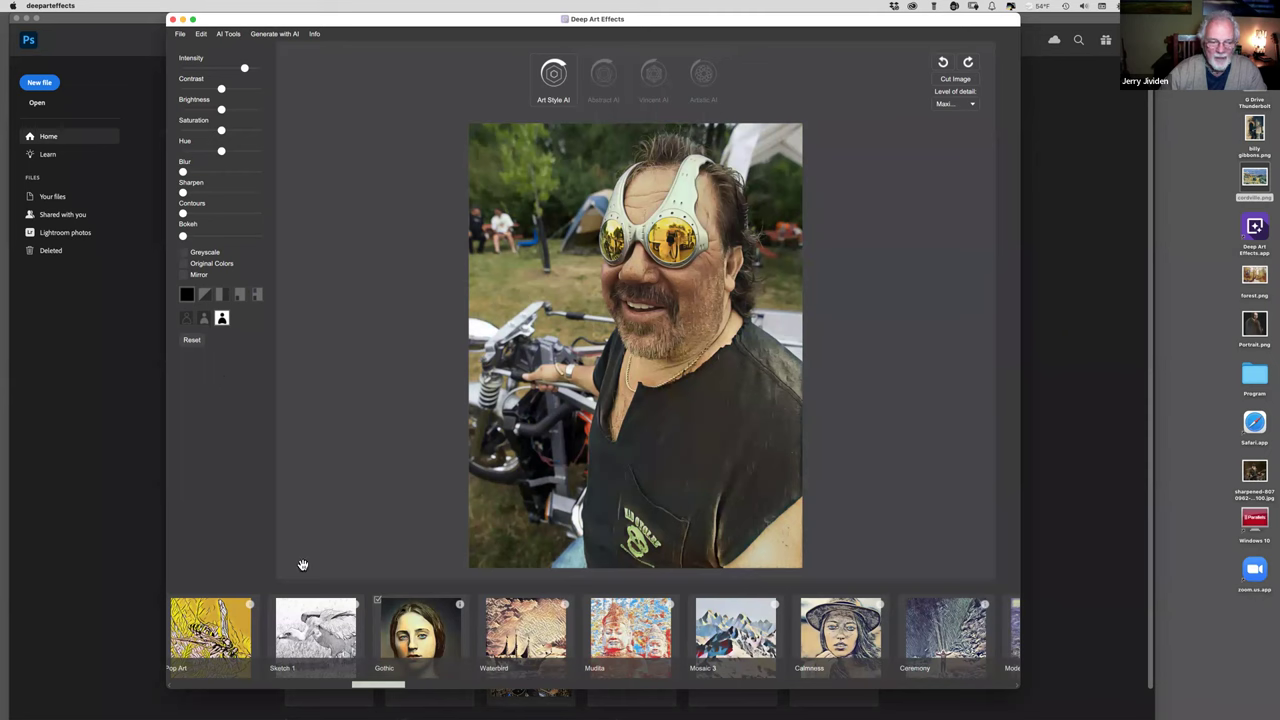
- Apply the Yira art style to the background only, compare it on the person only, and return to the background
scroll(333, 631, left, 2)
scroll(333, 631, left, 15)
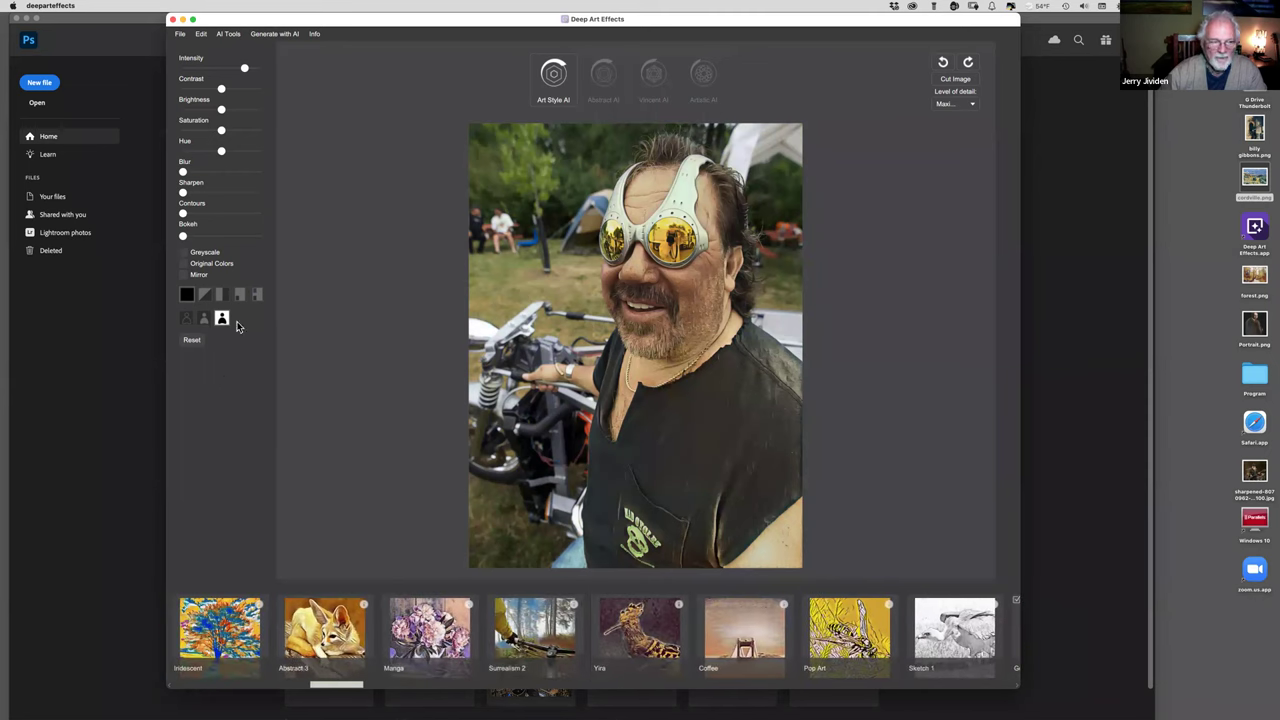
click(204, 319)
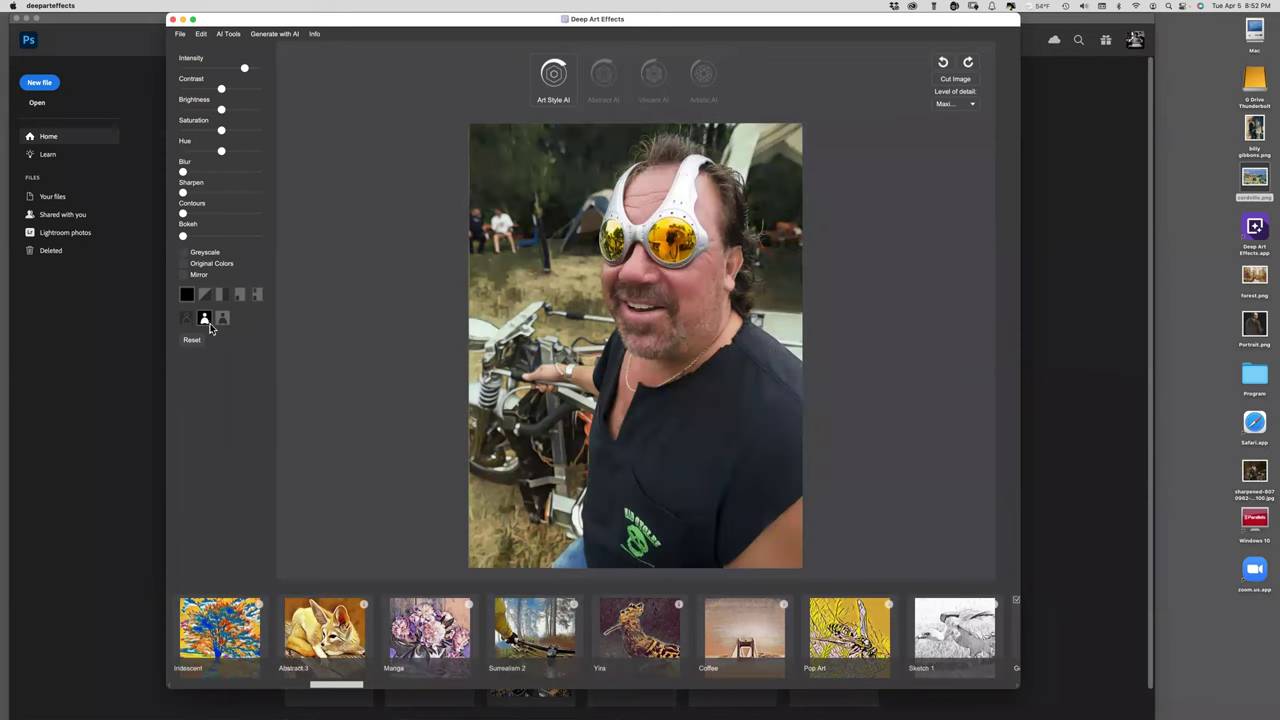
click(634, 637)
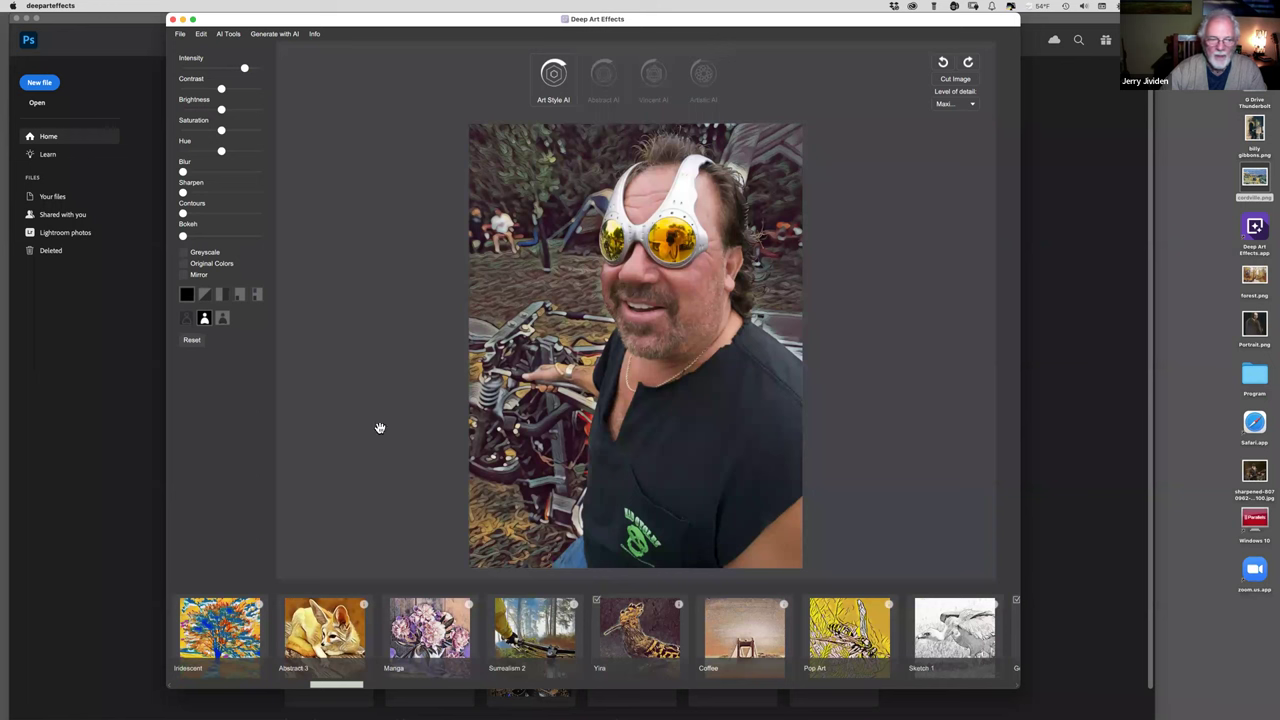
click(222, 320)
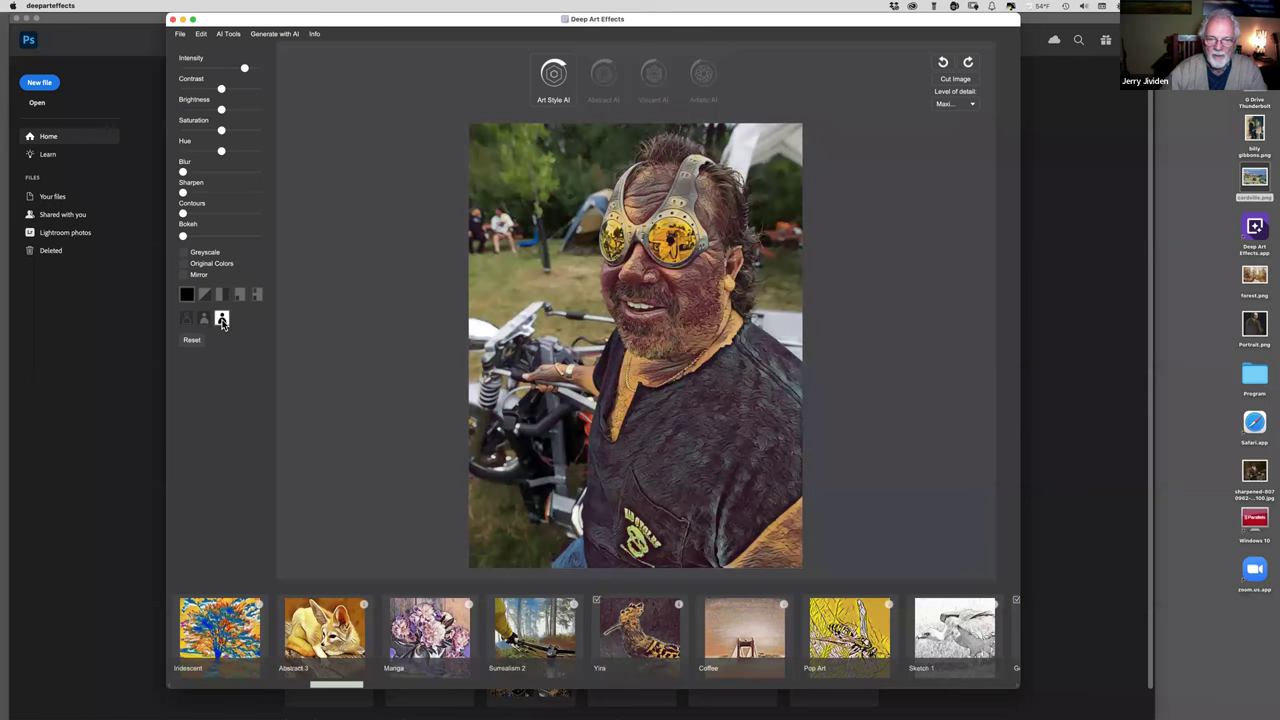
click(204, 318)
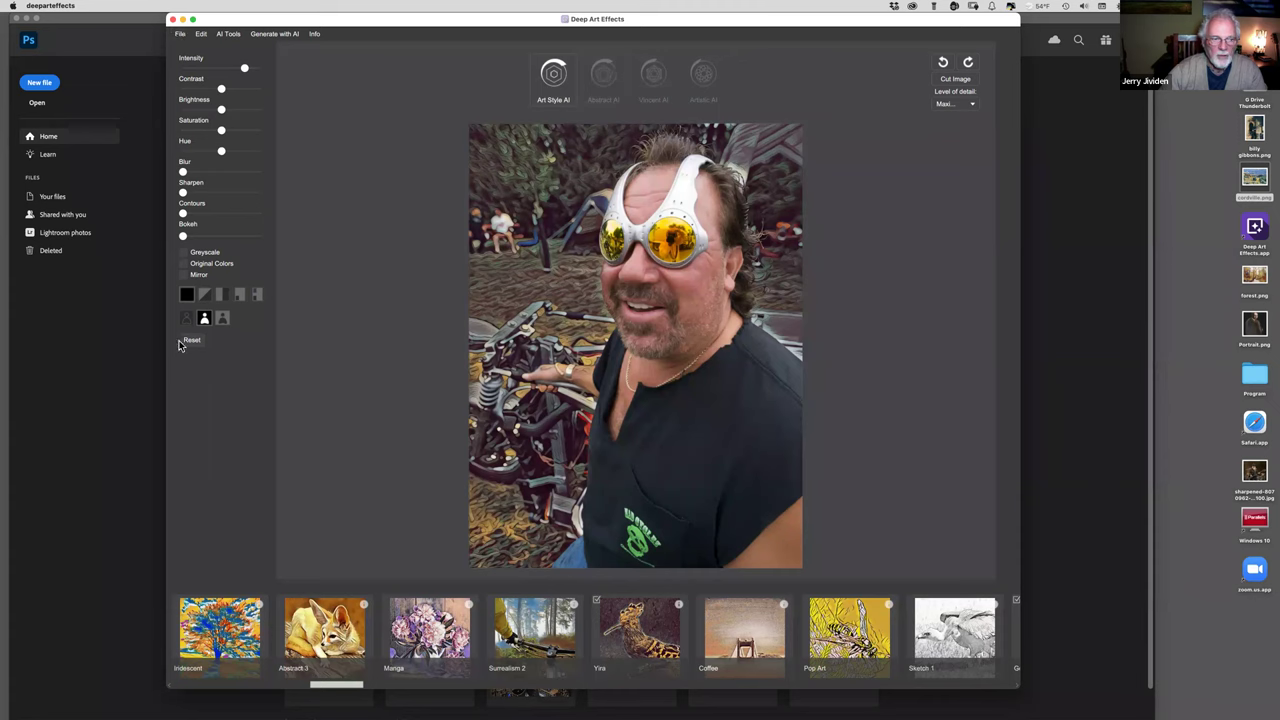
- Reset the biker photo and open the colorful street buildings image from the CCCC Photos folder
click(201, 33)
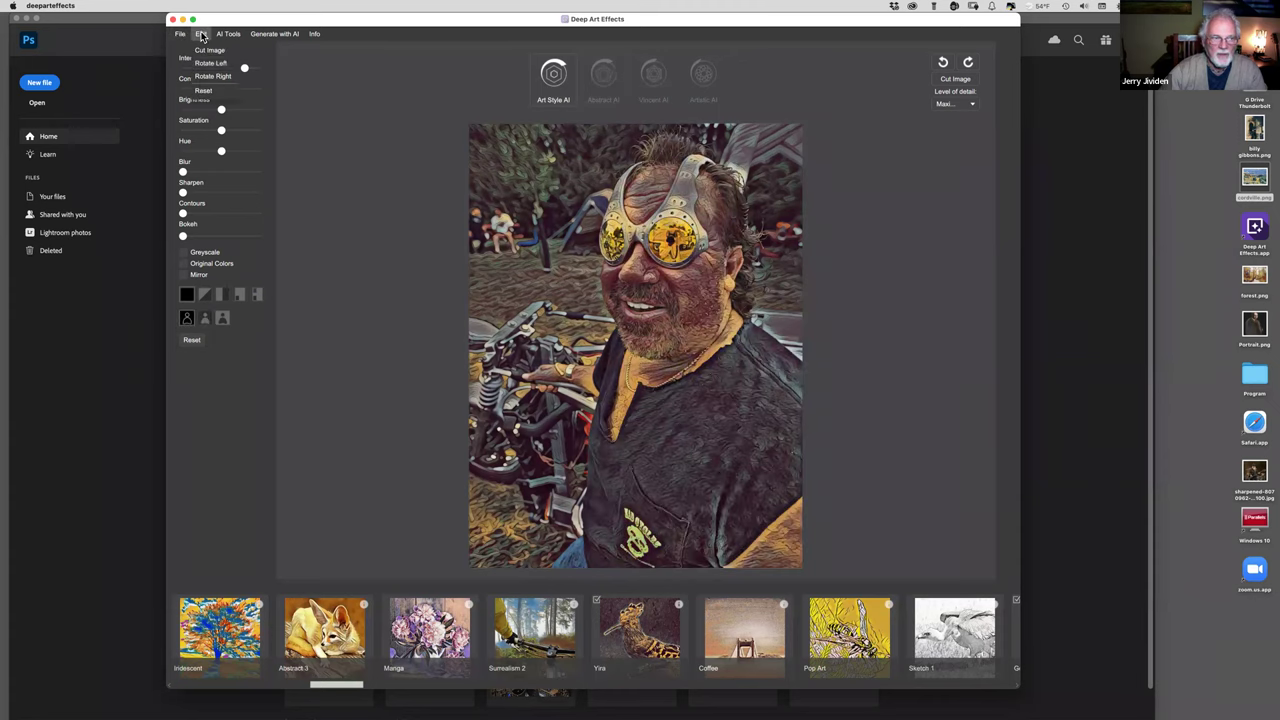
click(203, 91)
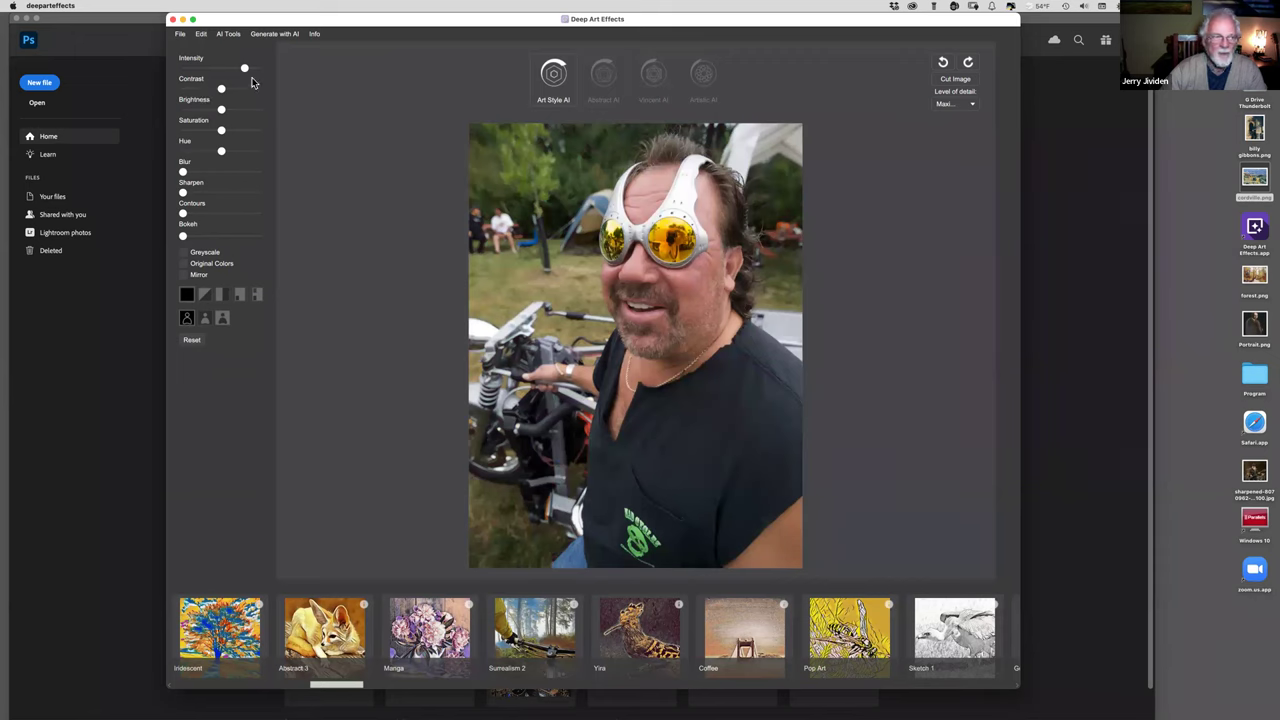
click(182, 36)
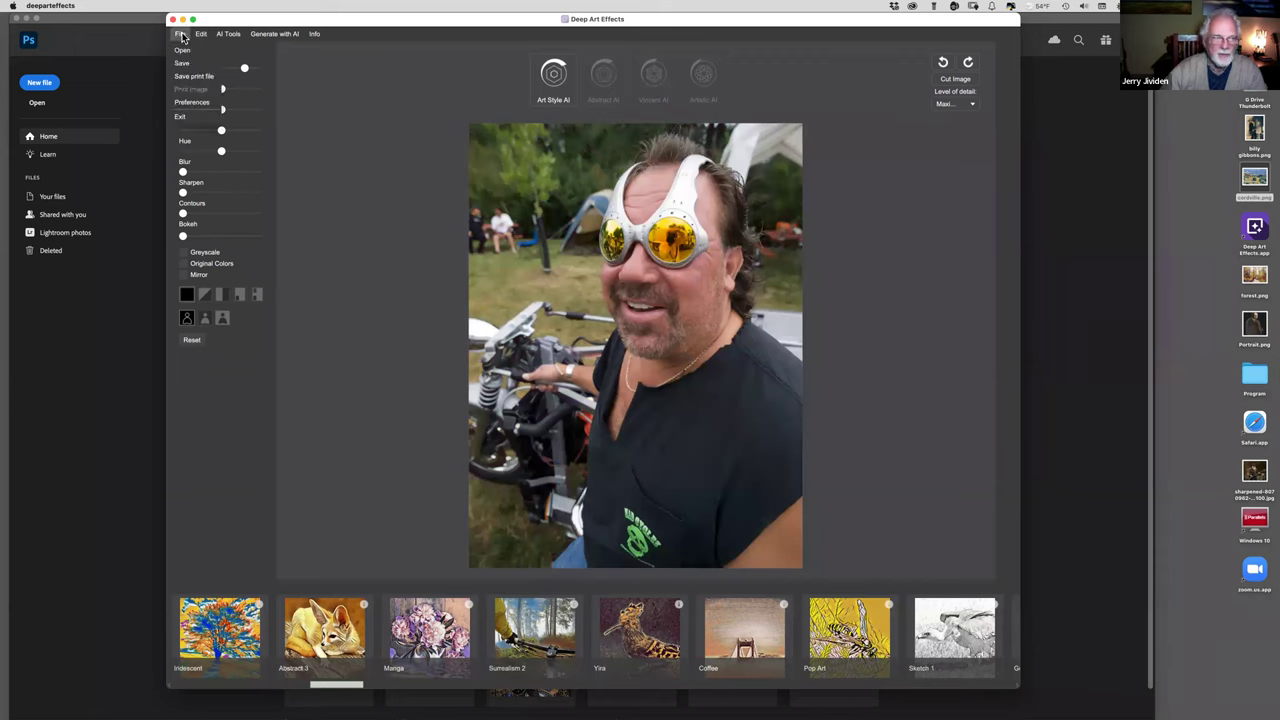
click(182, 52)
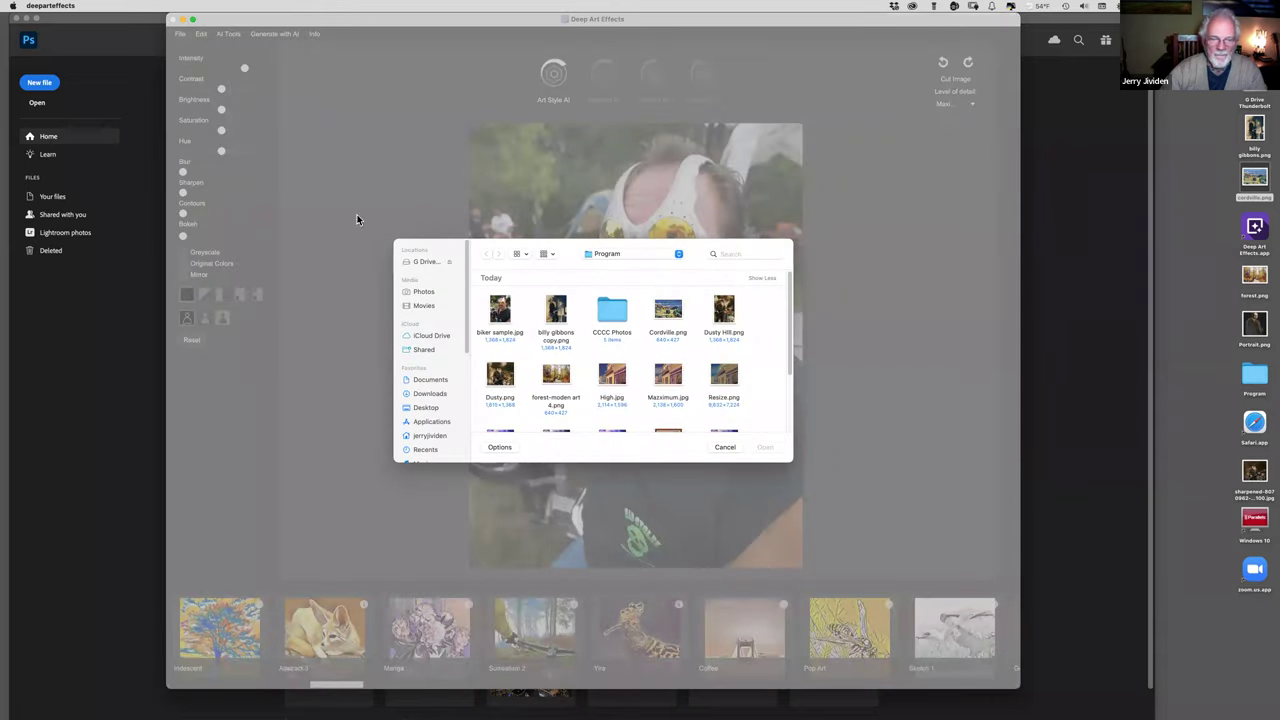
double_click(611, 312)
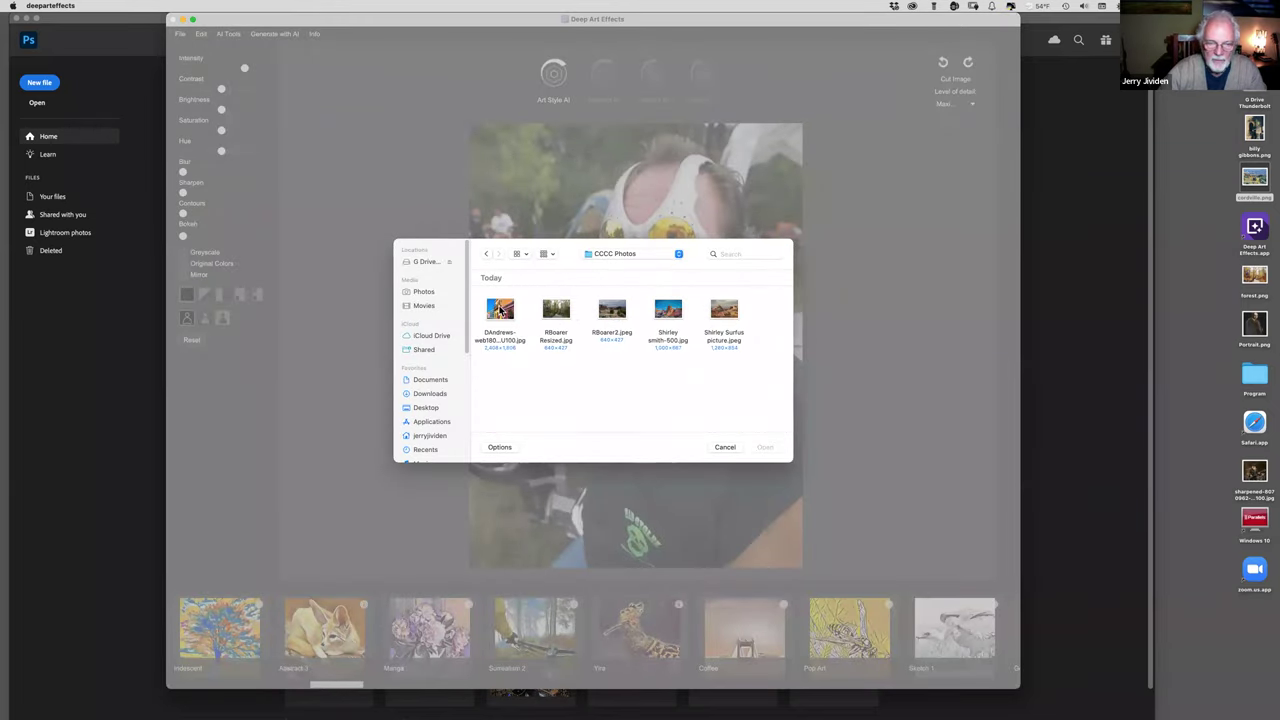
click(505, 310)
double_click(508, 312)
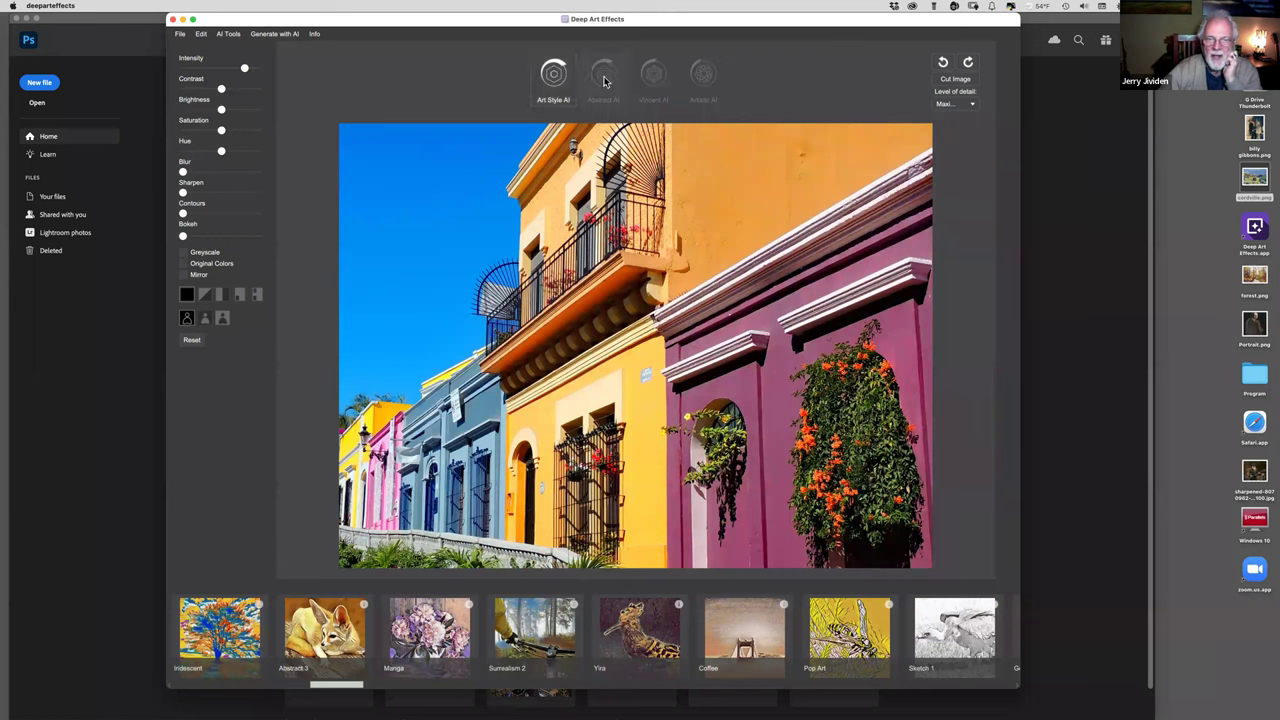
- Switch to Abstract AI and generate three random styles for the buildings photo
click(603, 78)
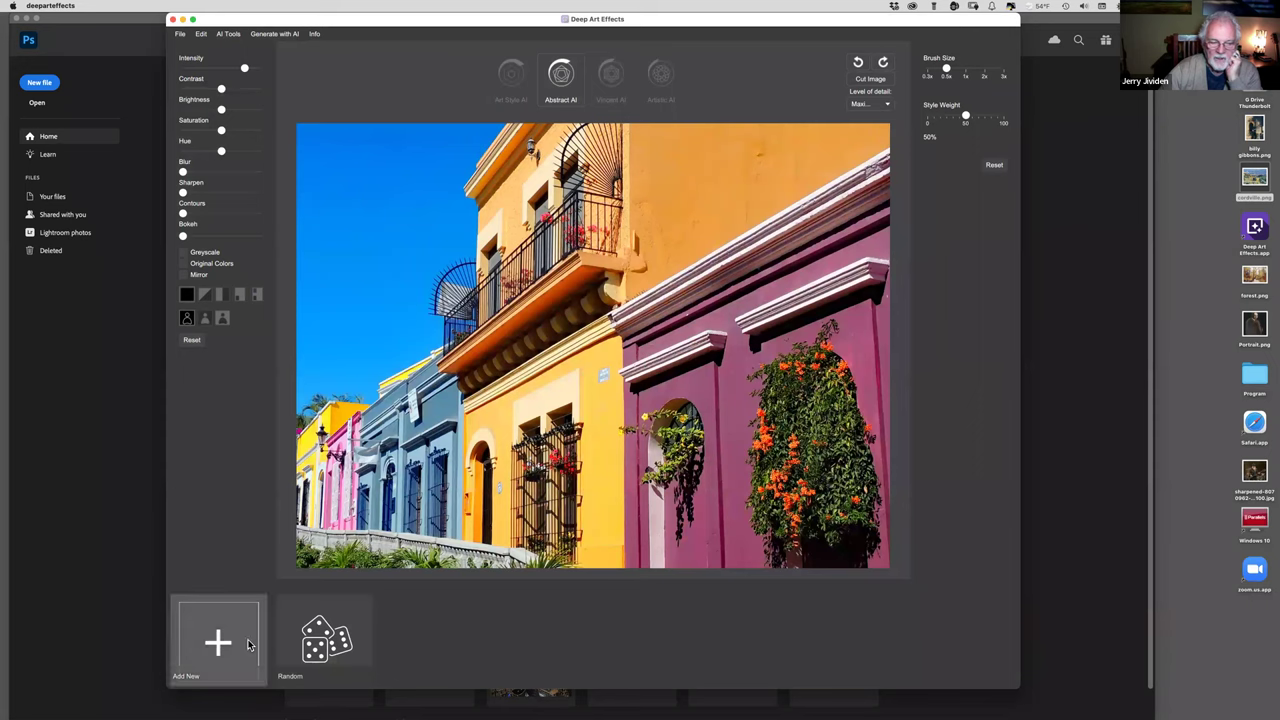
click(320, 642)
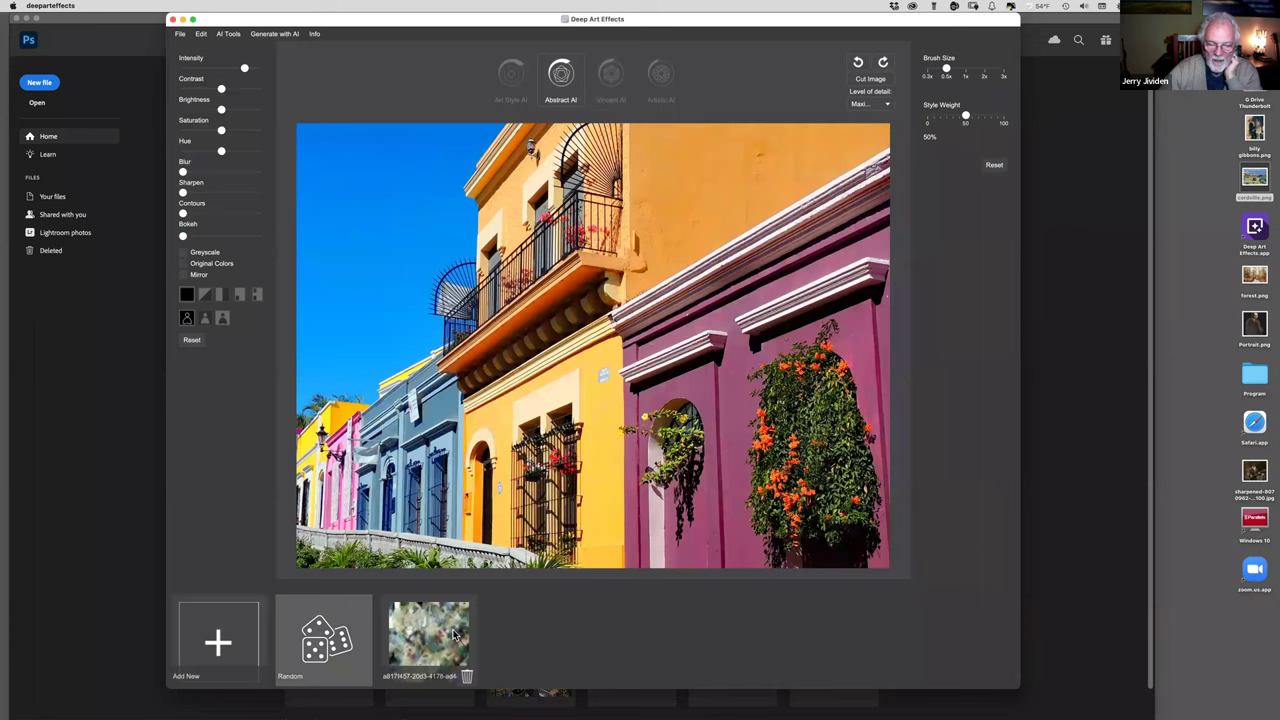
click(327, 641)
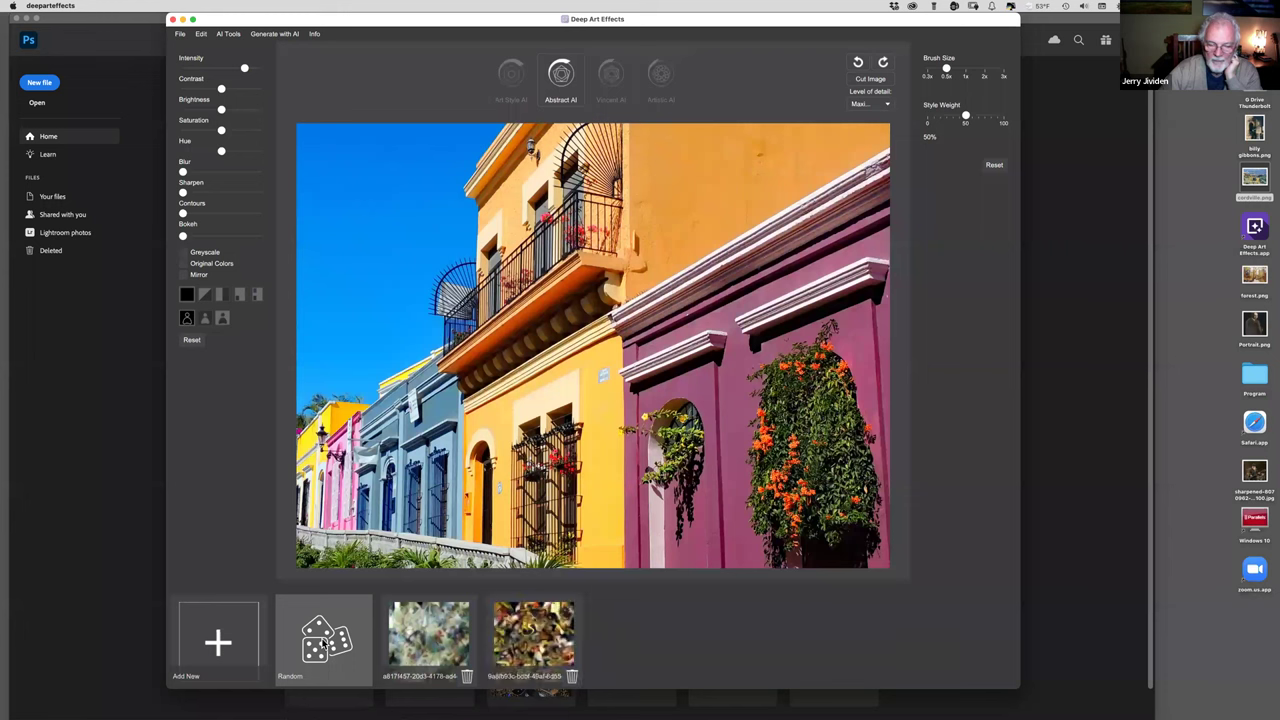
click(545, 640)
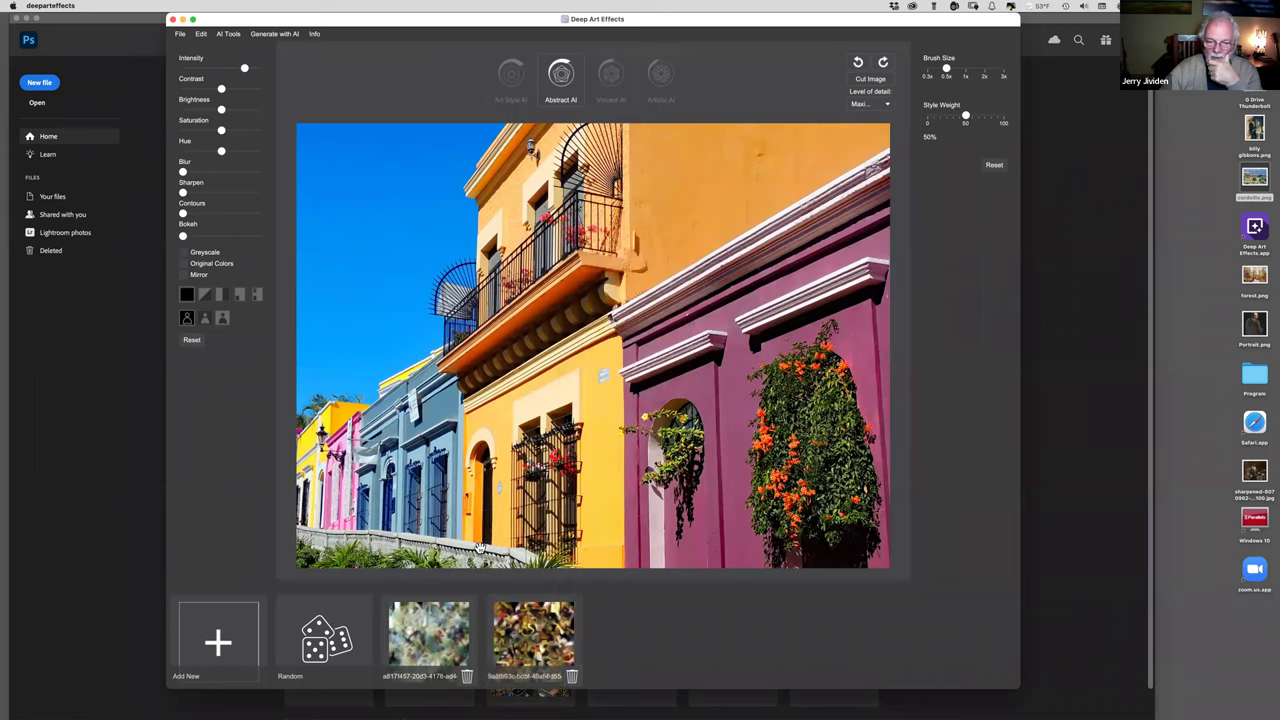
click(421, 640)
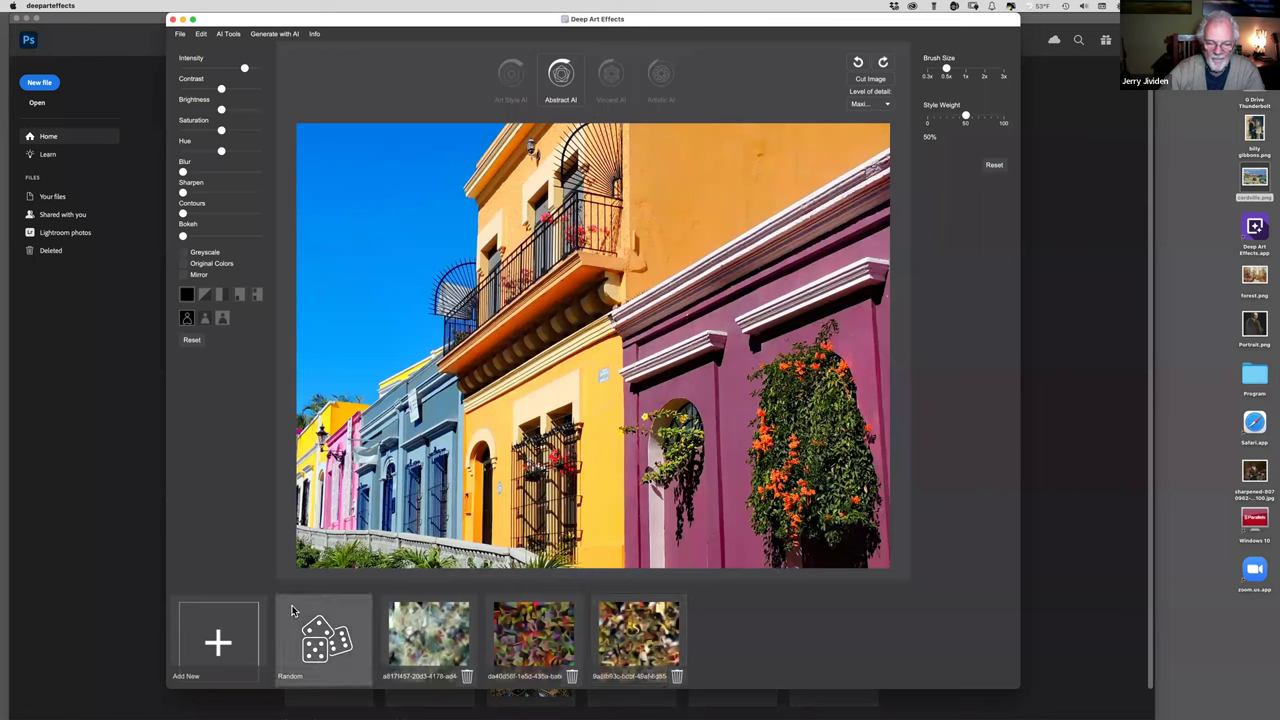
- Delete all three randomly generated styles from the Abstract AI style list
click(676, 678)
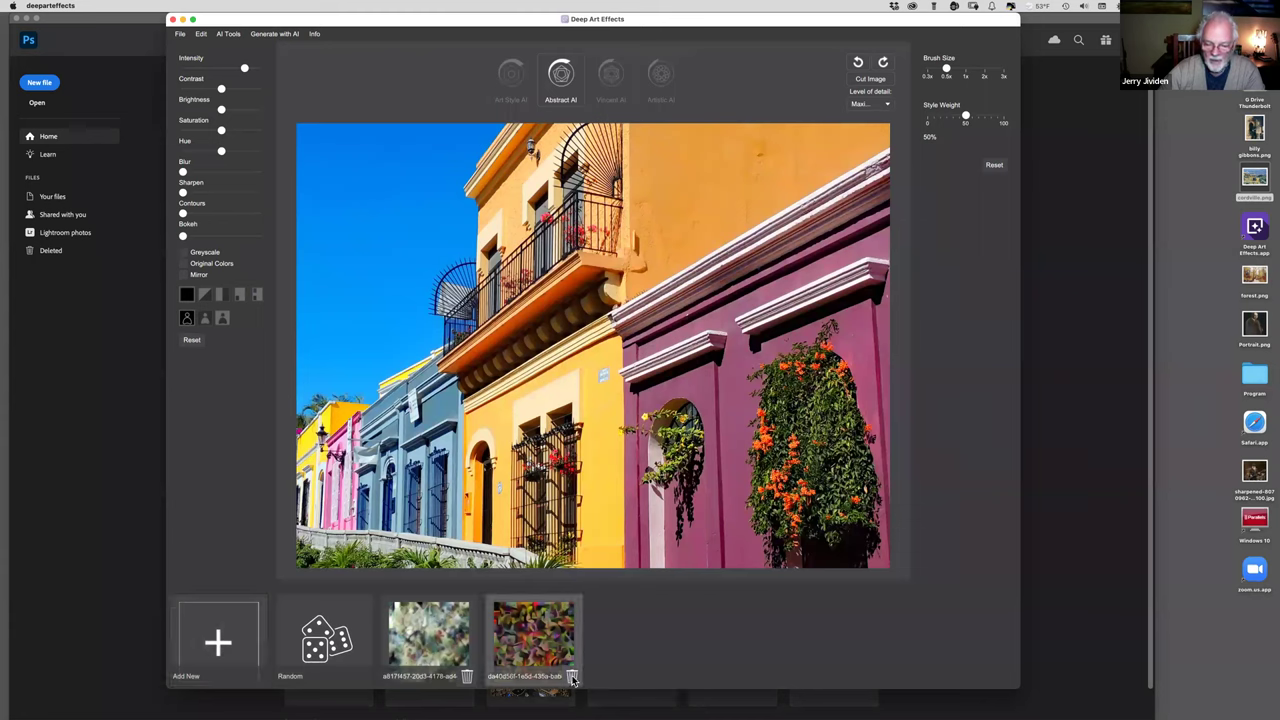
click(572, 678)
click(467, 677)
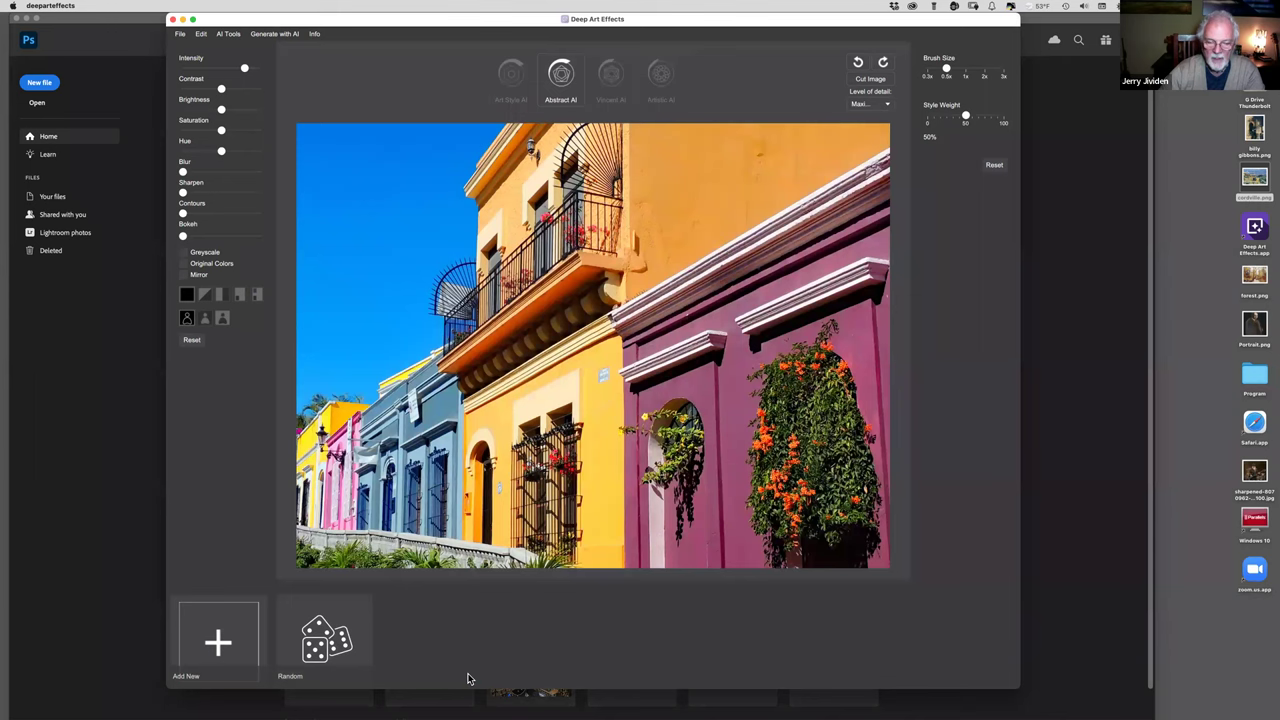
- Add the red-rock mountain photo from the CCCC Photos folder as a custom style and apply it to the buildings
click(240, 648)
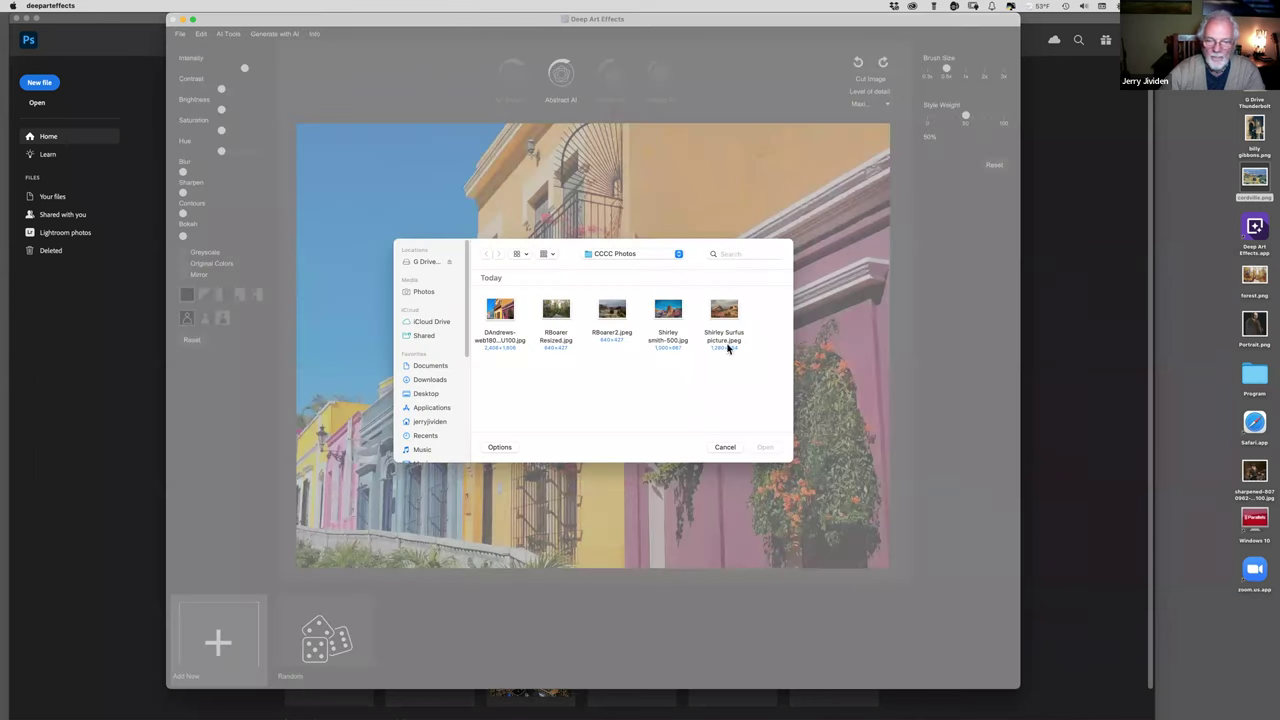
double_click(674, 315)
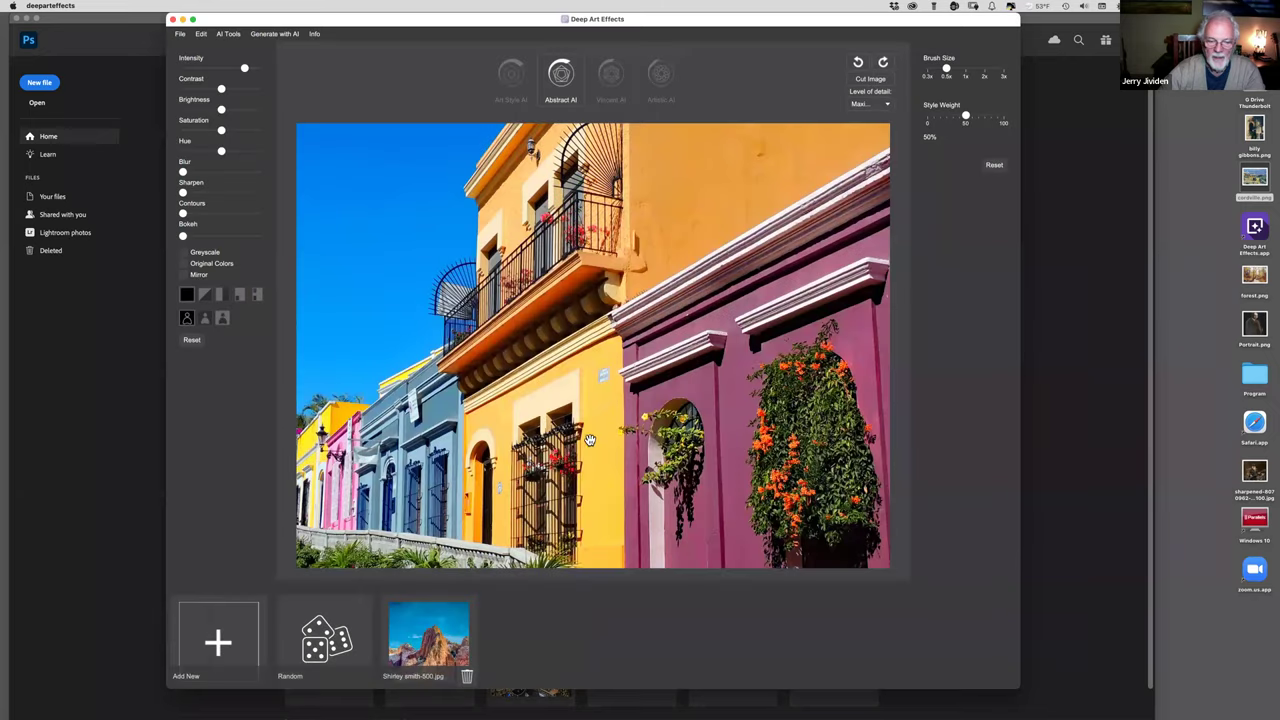
click(443, 627)
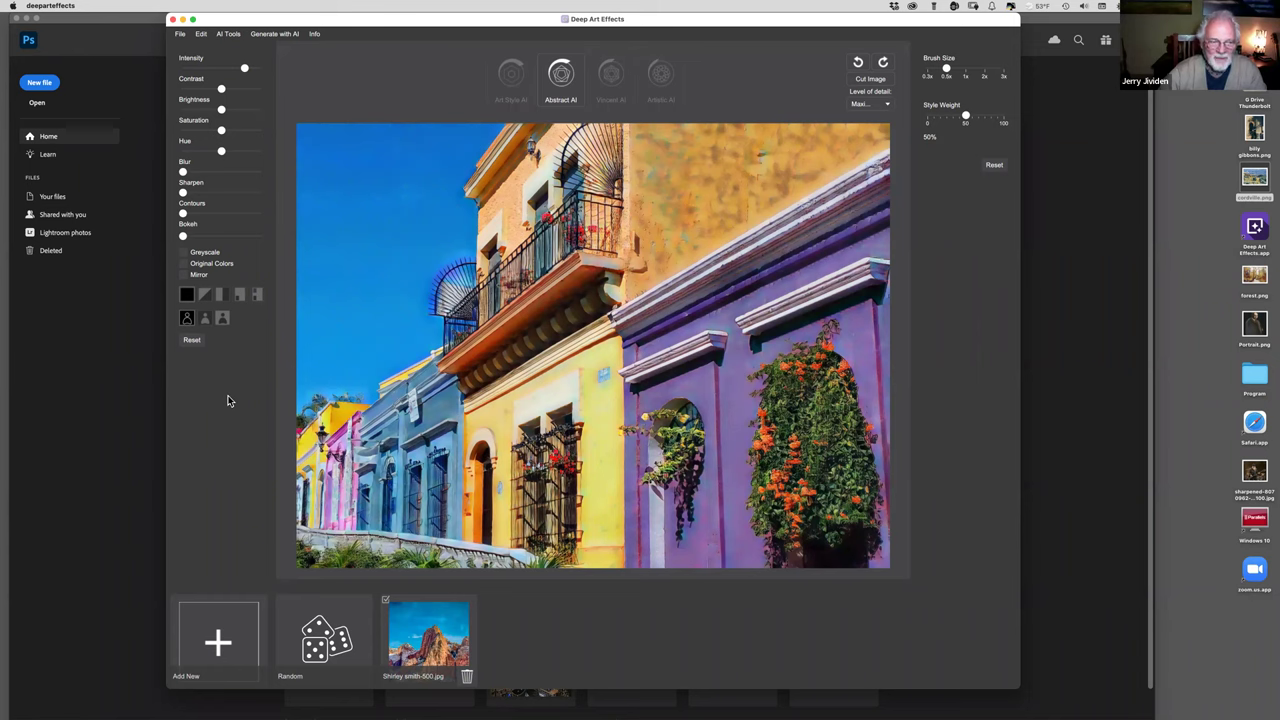
- Try the Original Colors option on the stylized buildings photo and reset the adjustments
click(185, 264)
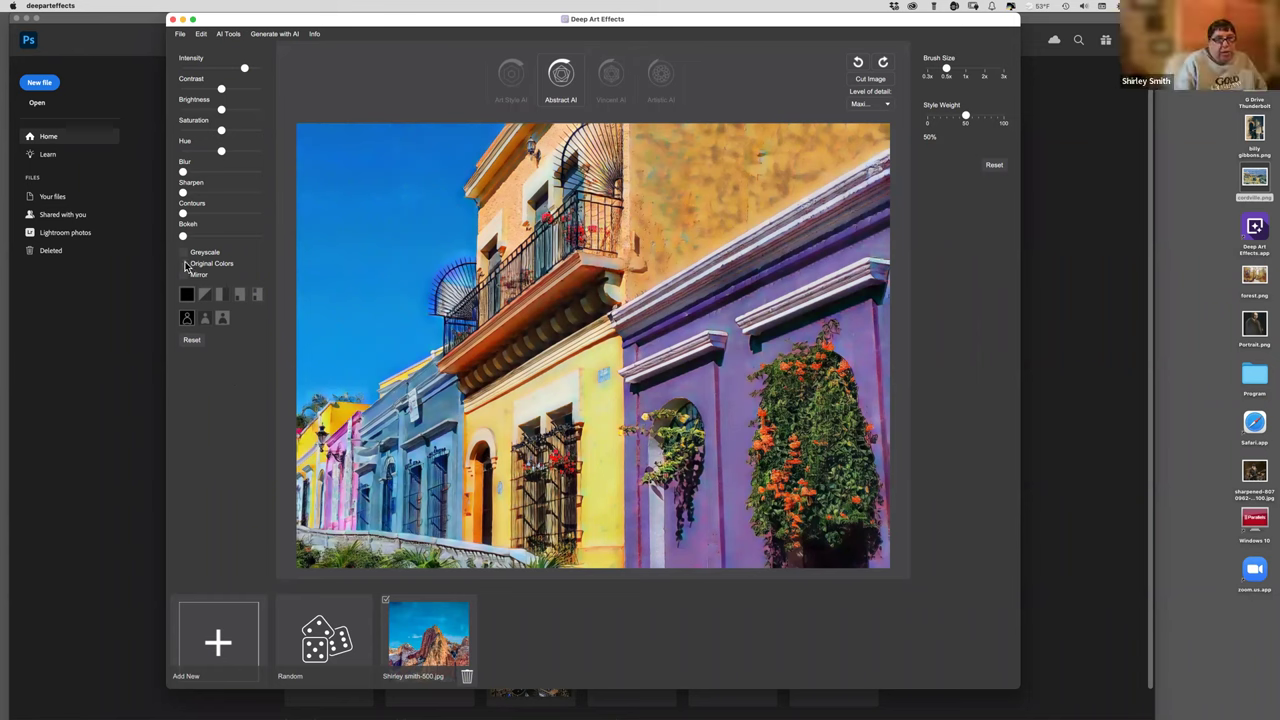
click(185, 264)
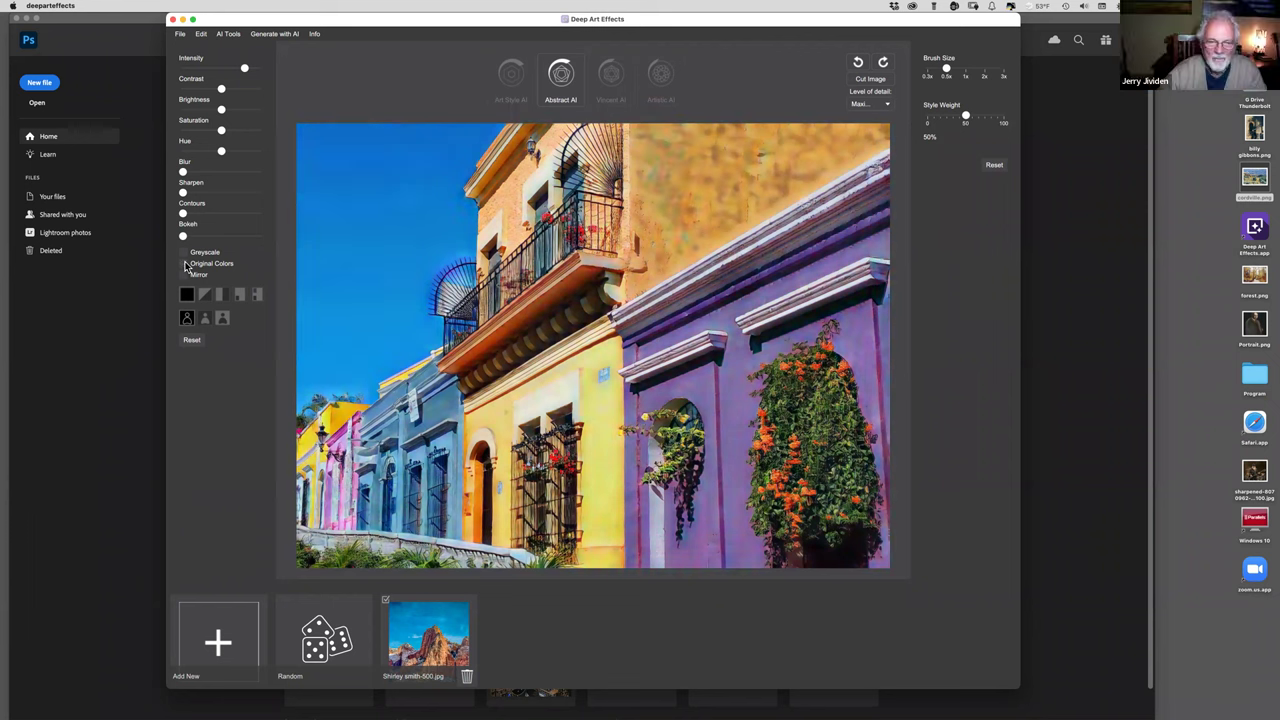
click(185, 264)
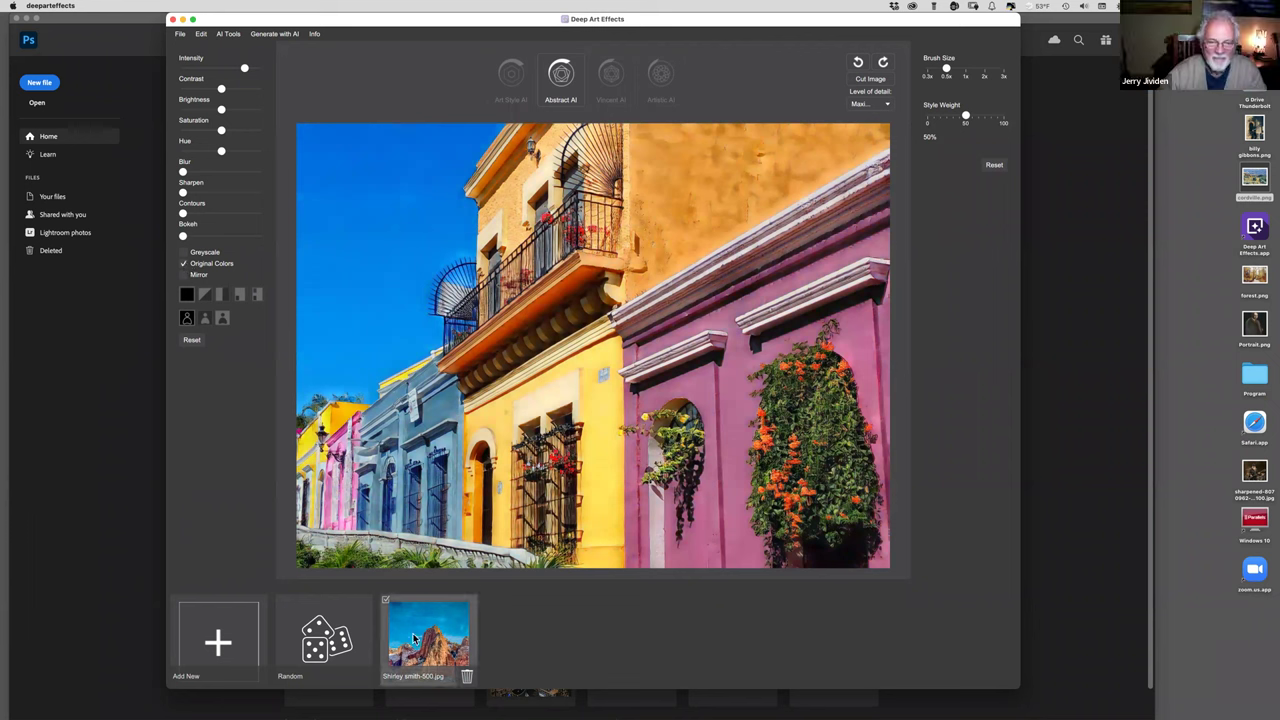
click(192, 340)
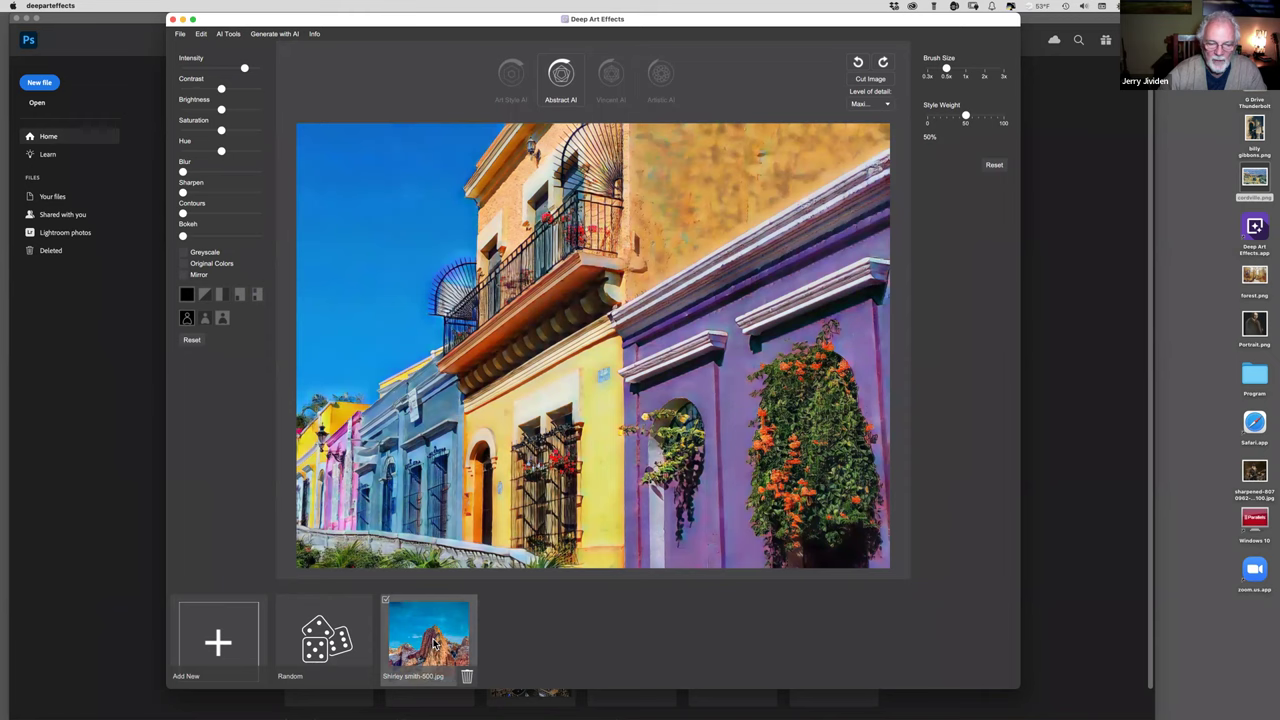
- Delete the red-rock mountain custom style from the Abstract AI style list
click(466, 678)
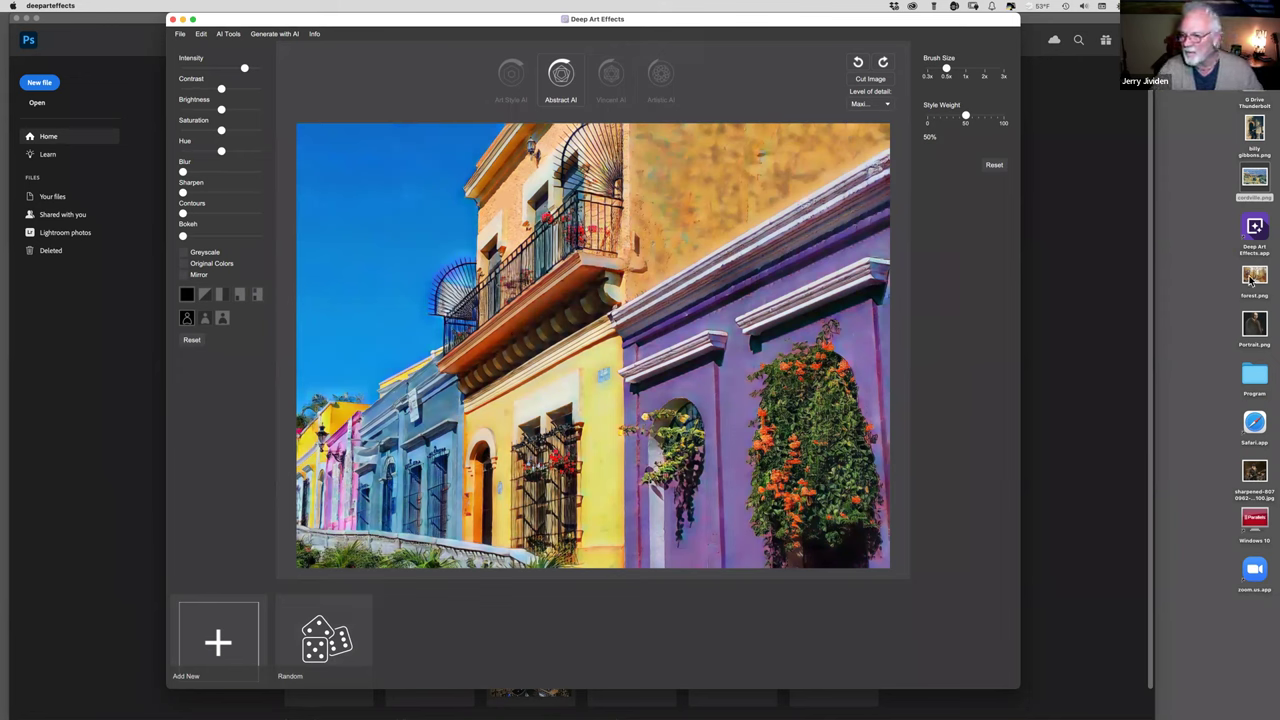
- Preview billy gibbons.png and the sharpened bass player JPG from the desktop, and close the preview
click(1252, 133)
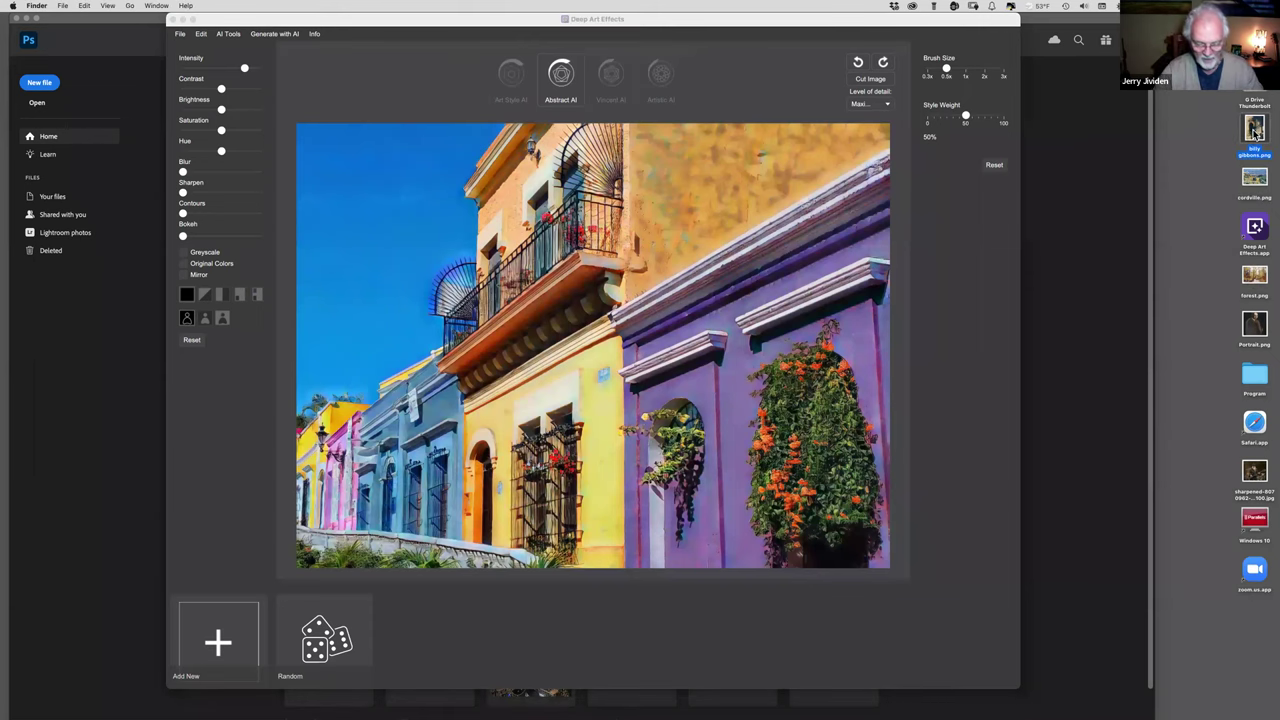
key(space)
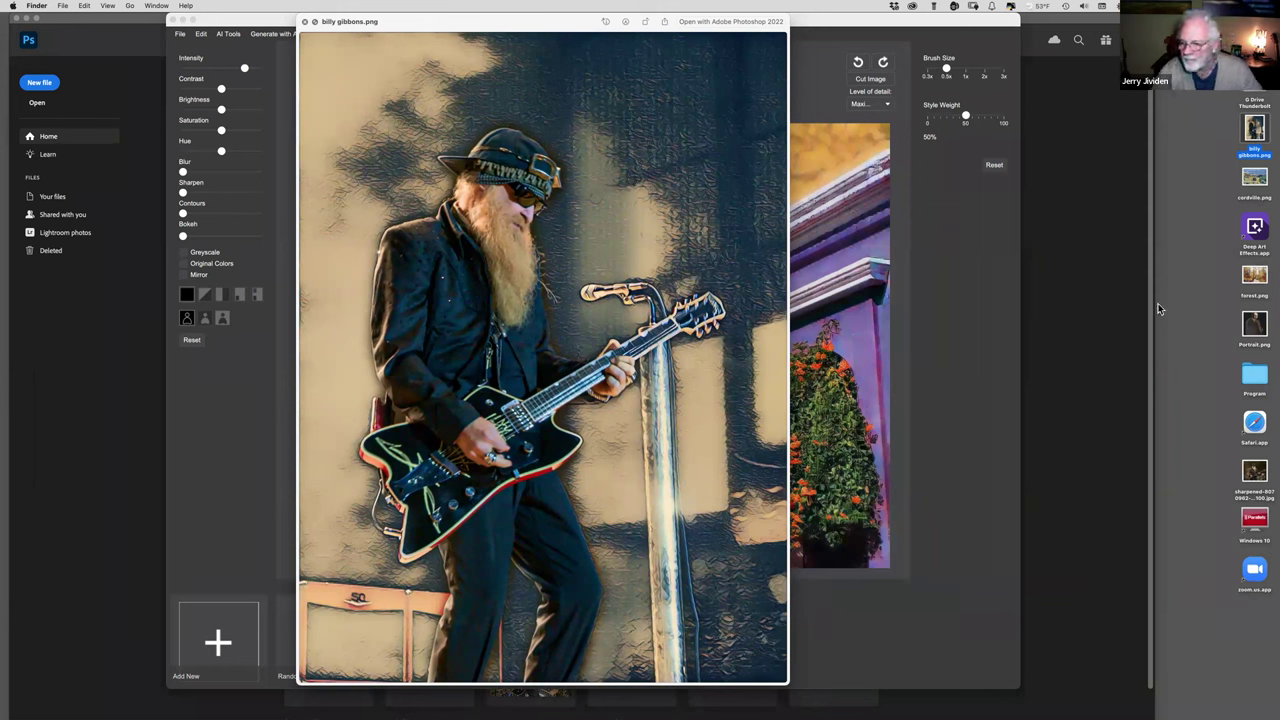
click(1254, 470)
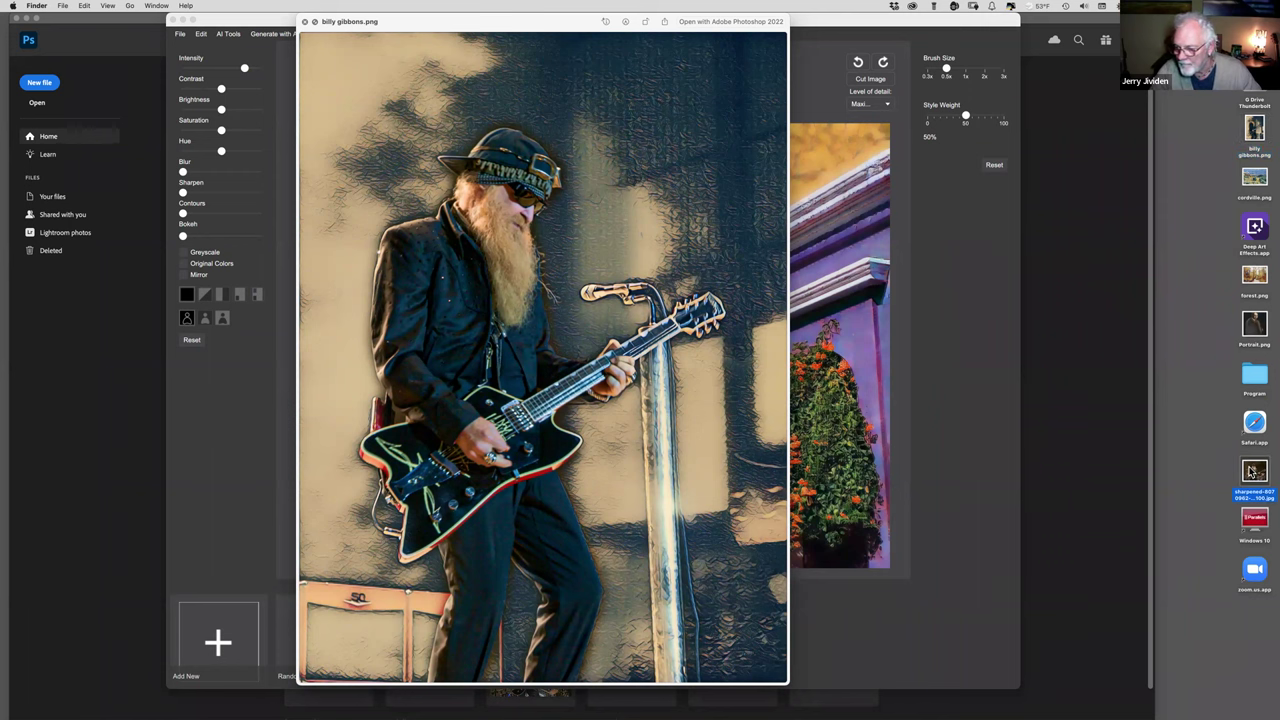
key(space)
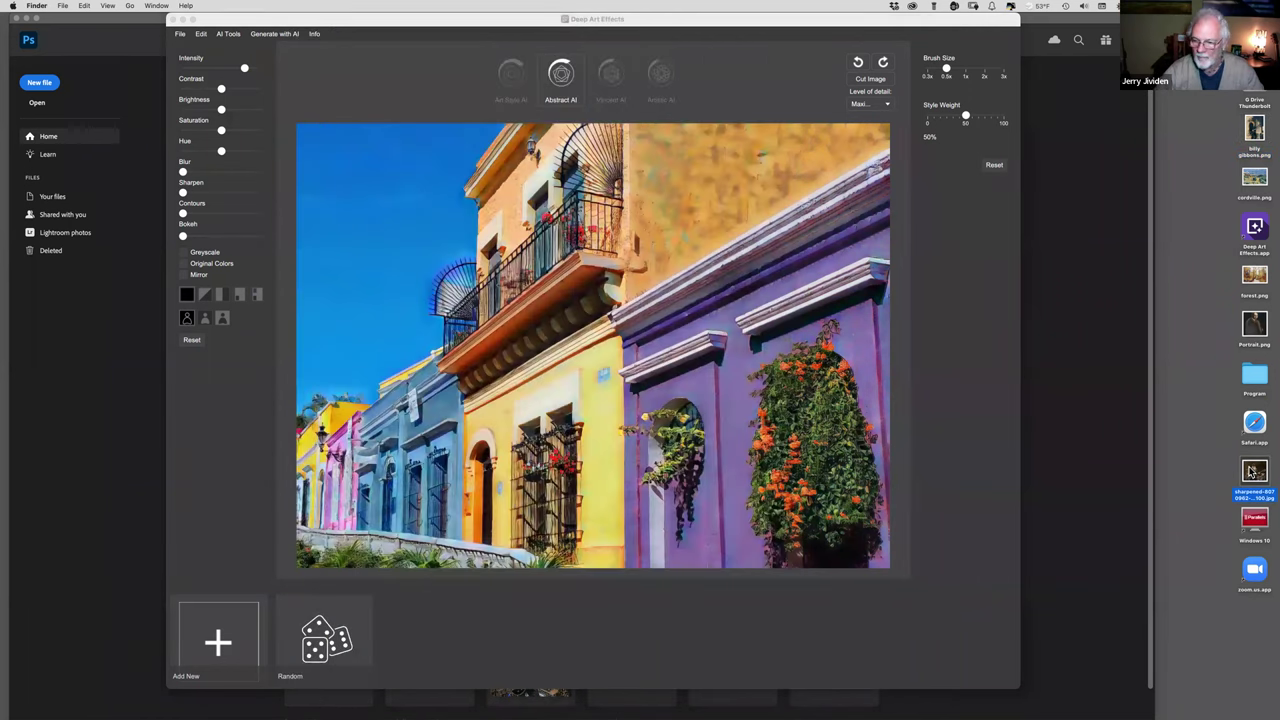
key(space)
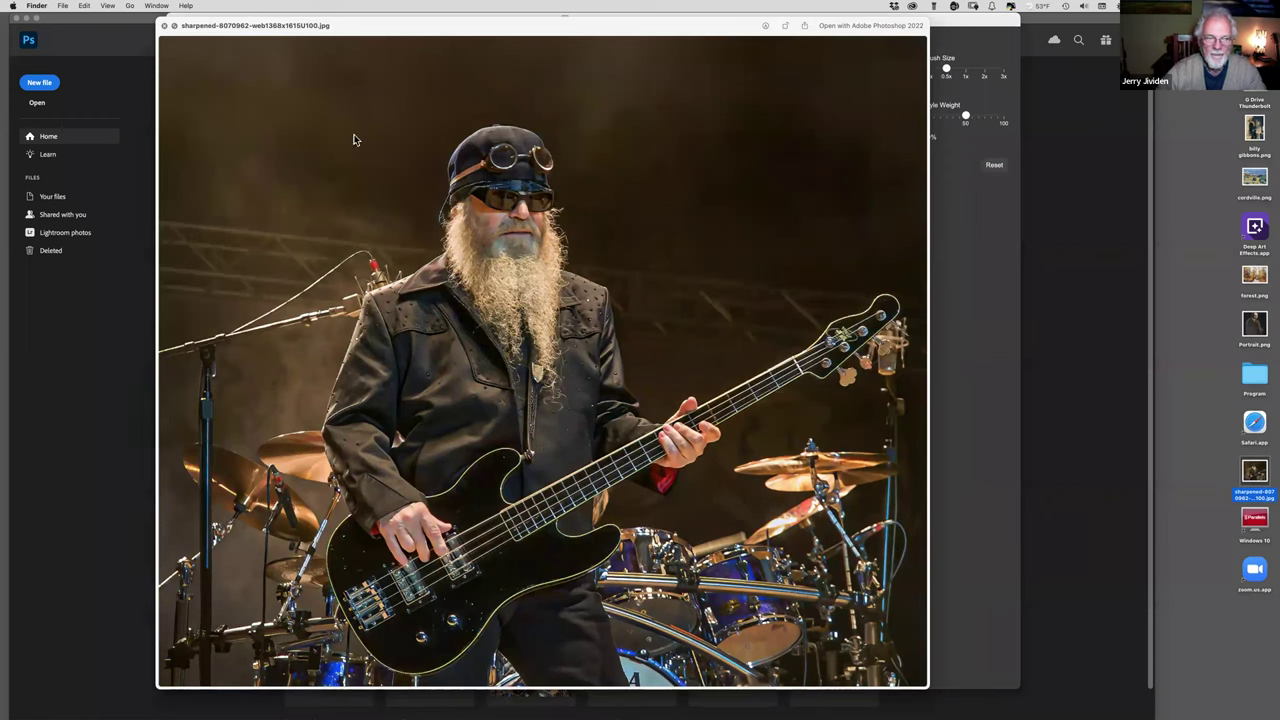
drag(364, 34, 381, 30)
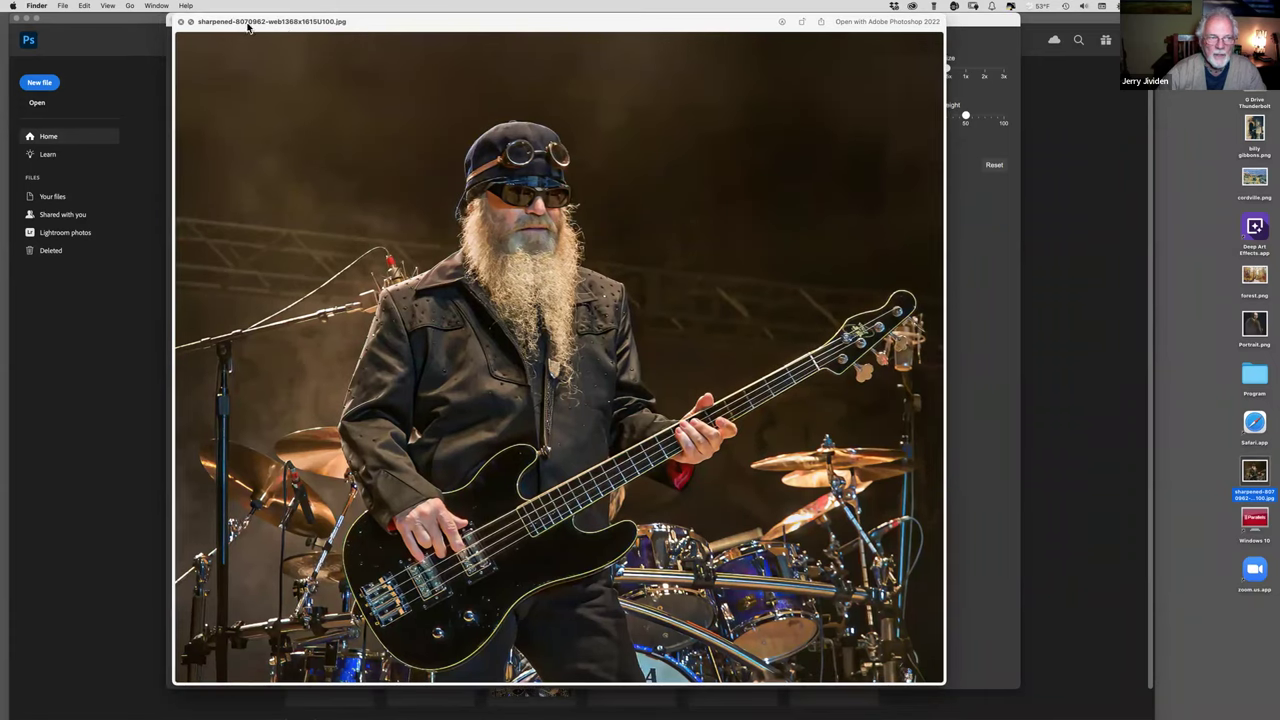
click(180, 22)
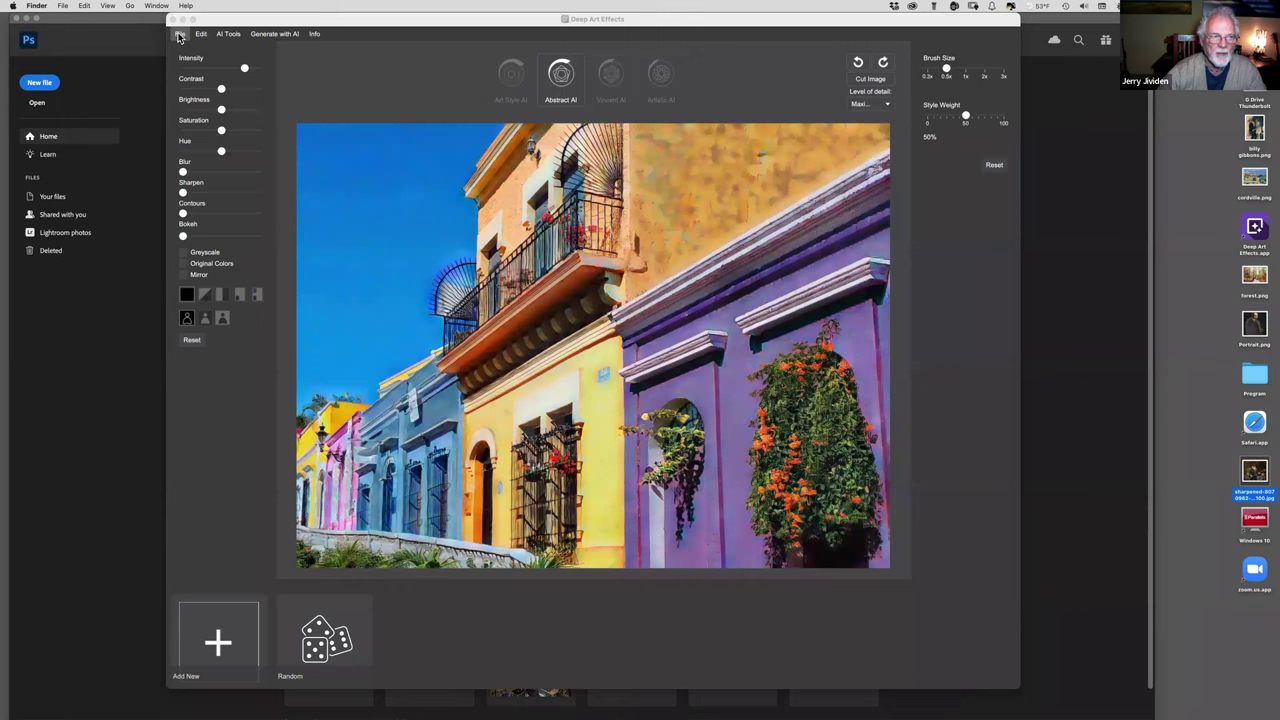
- Open the sharpened bass player photo from the Desktop folder in Deep Art Effects
click(181, 36)
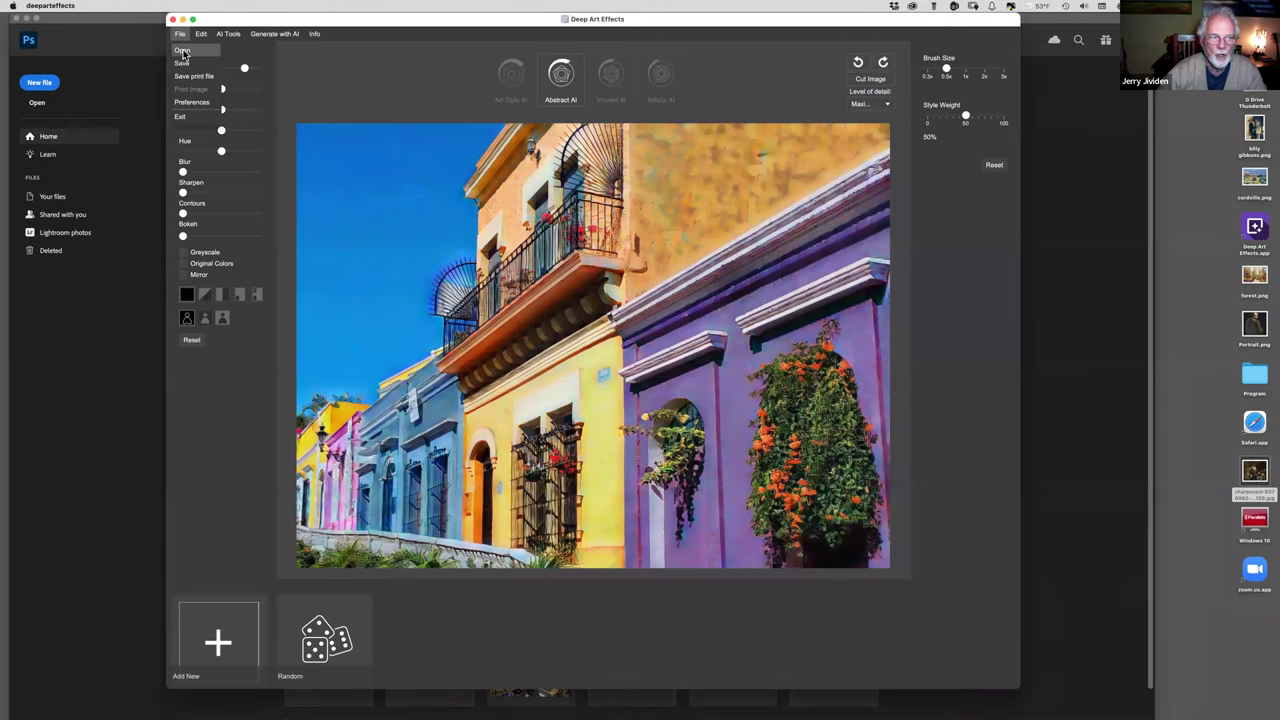
click(183, 52)
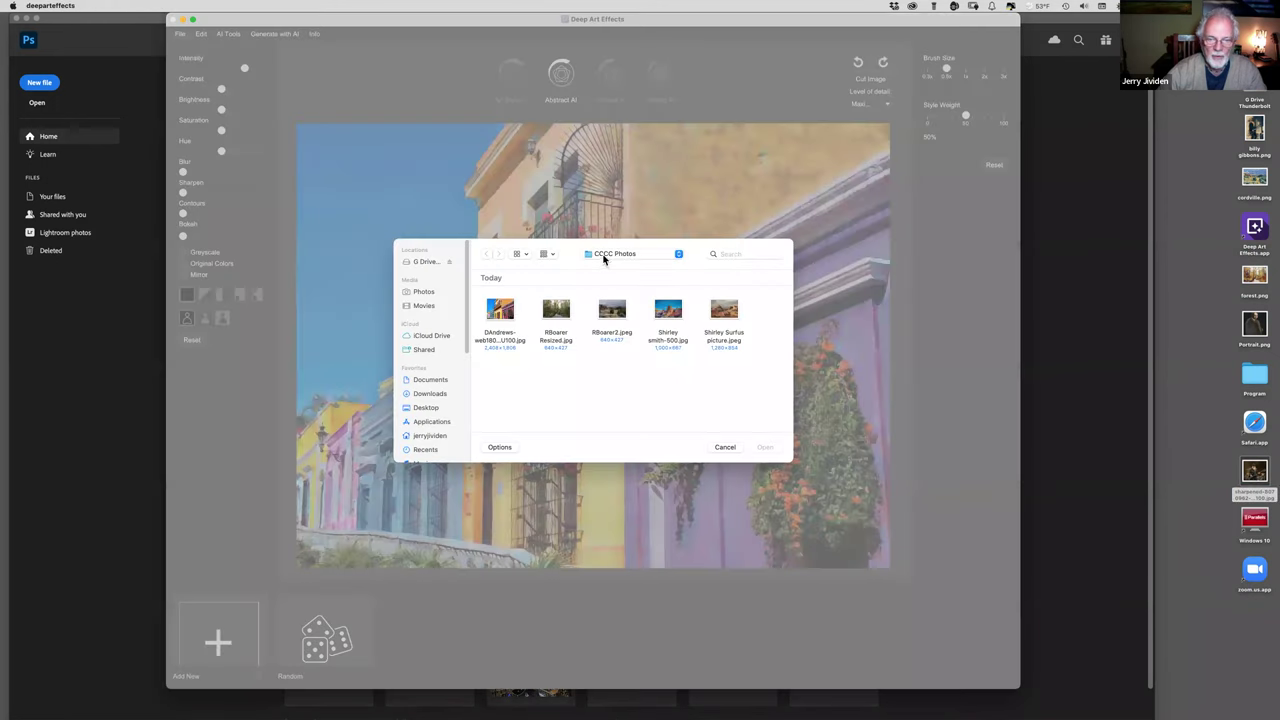
click(604, 256)
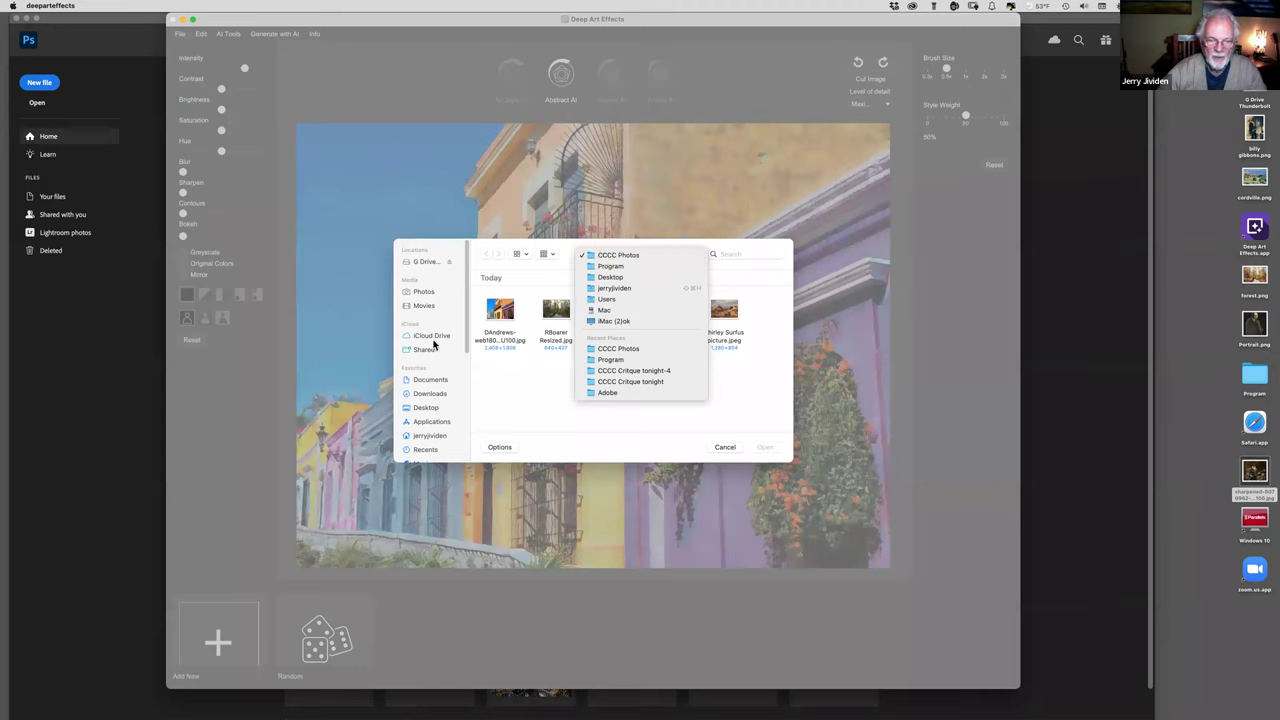
click(428, 411)
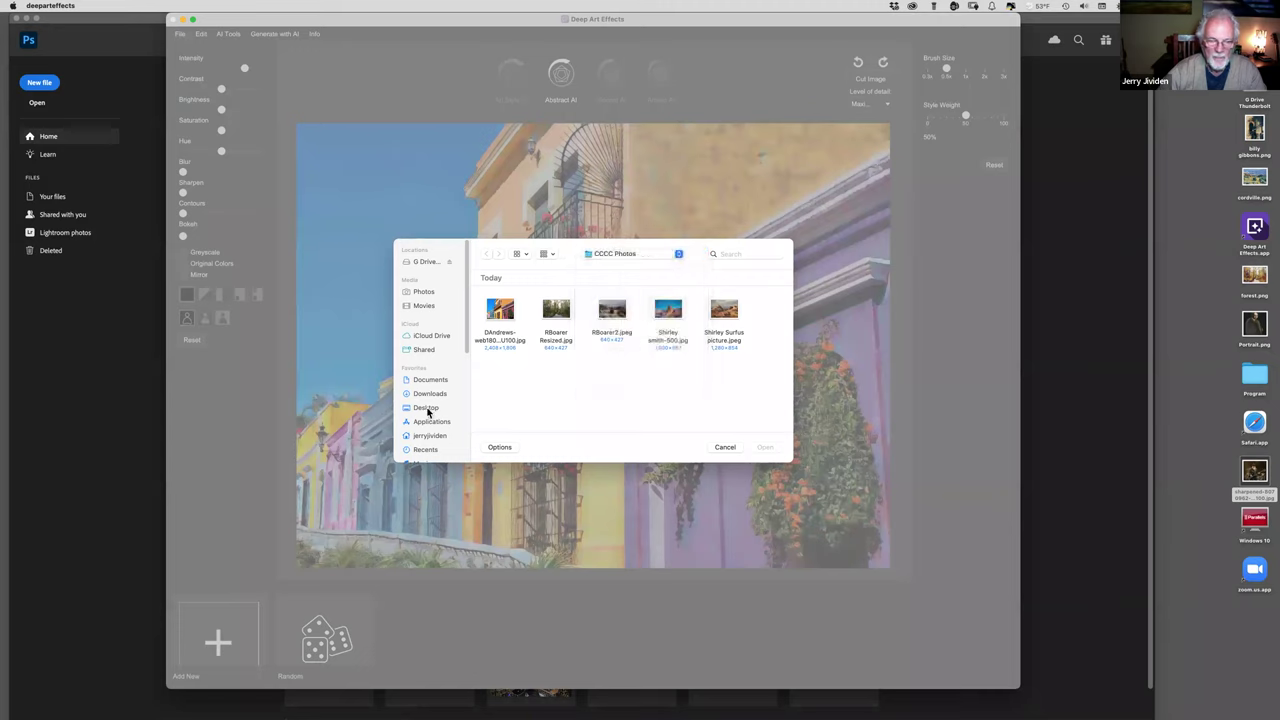
click(427, 408)
double_click(557, 378)
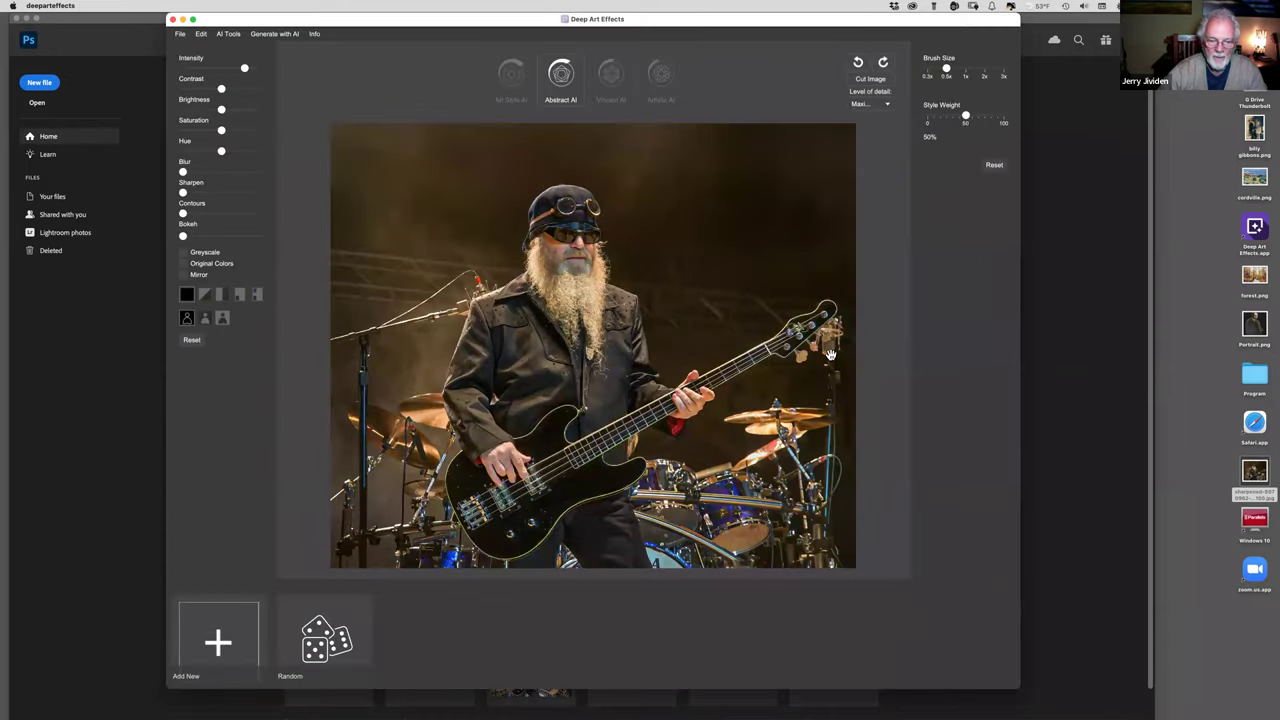
- Switch to Art Style AI and apply the Yira style to the bass player photo
click(512, 83)
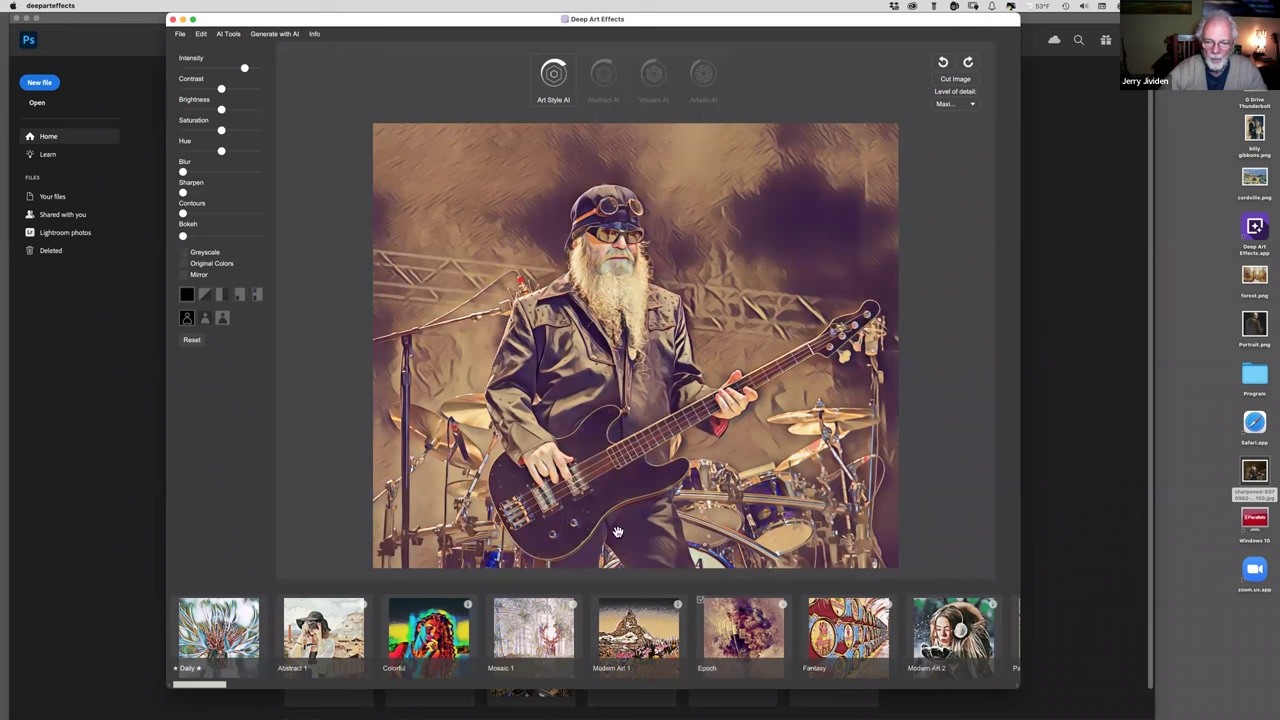
scroll(784, 655, right, 2)
scroll(784, 655, right, 10)
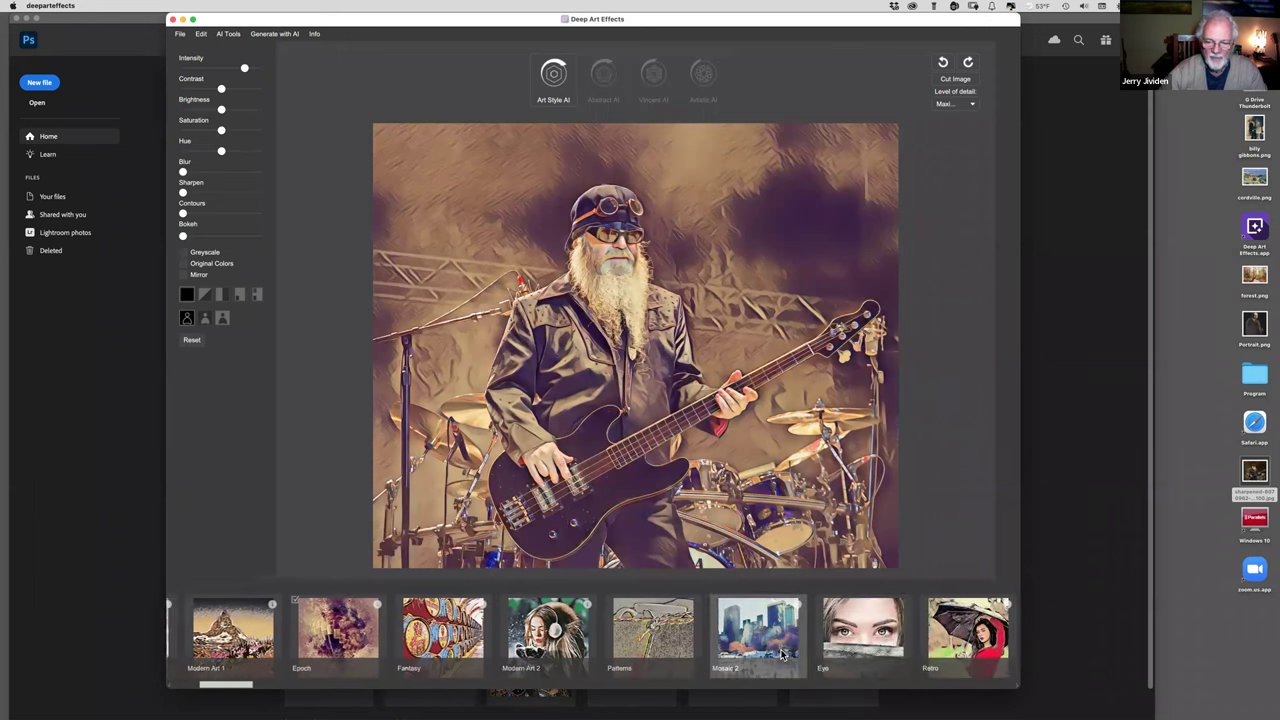
scroll(784, 655, right, 5)
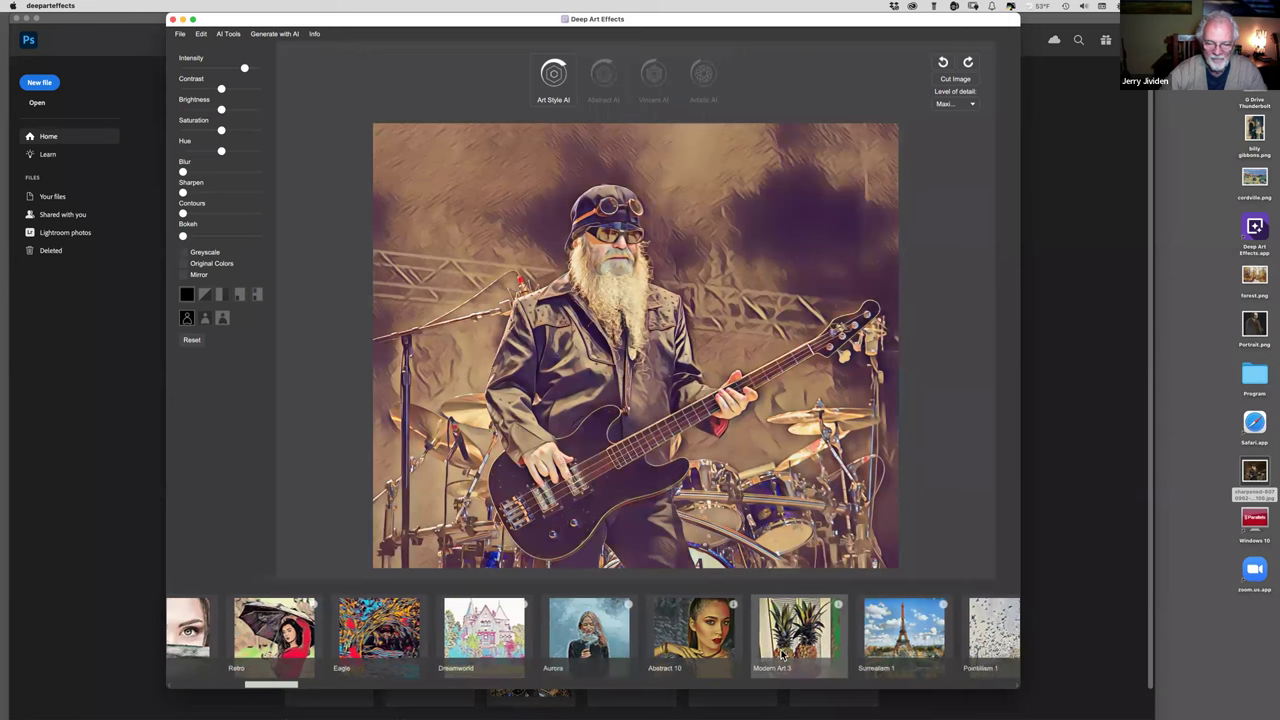
scroll(822, 652, right, 8)
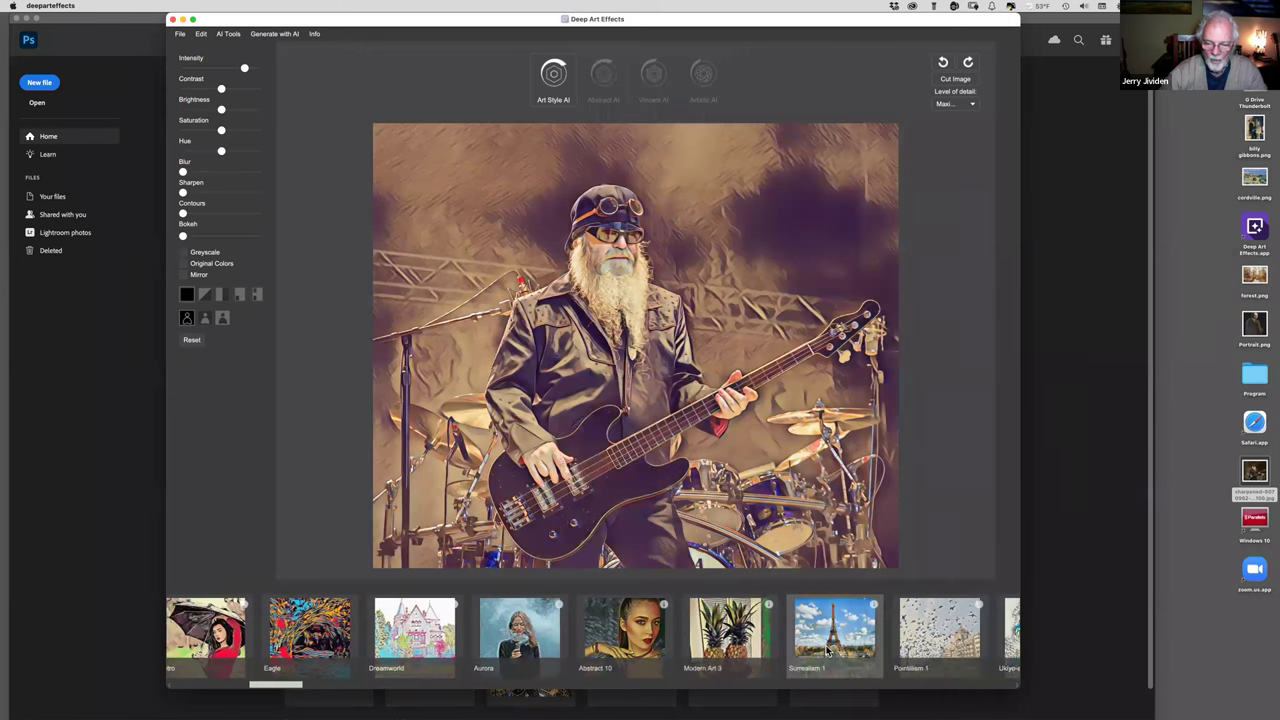
scroll(827, 651, right, 5)
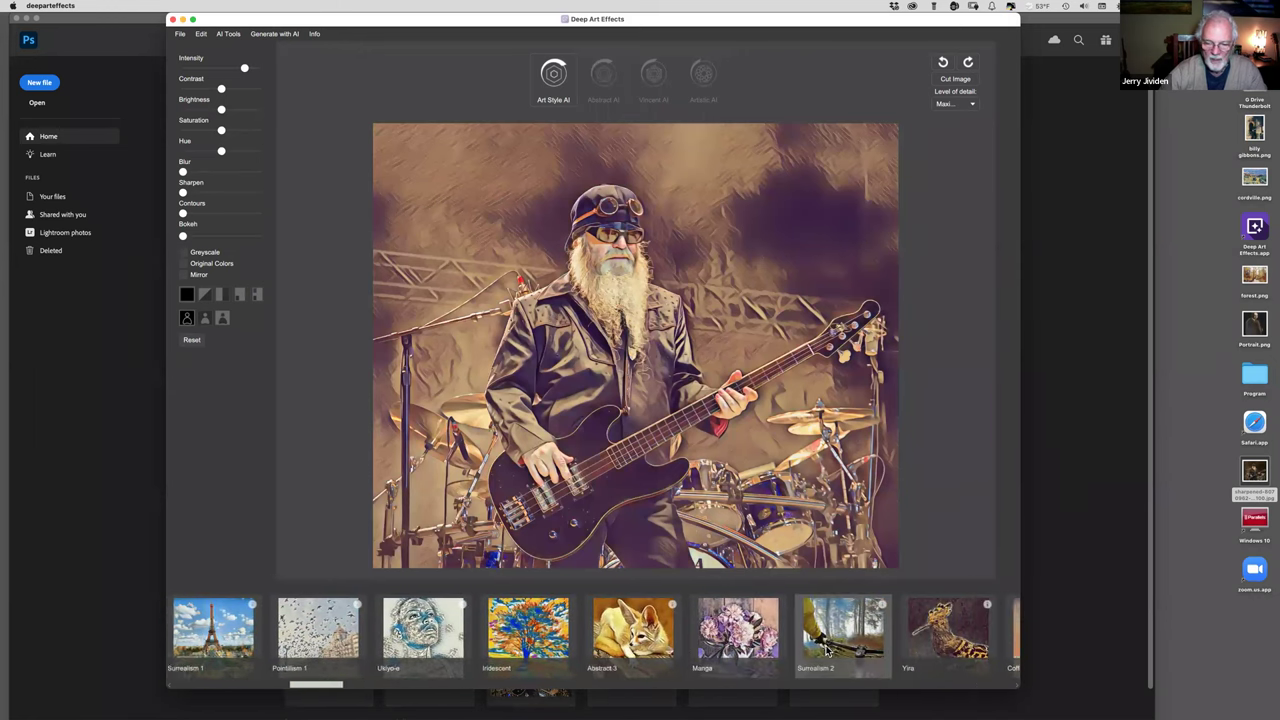
click(801, 640)
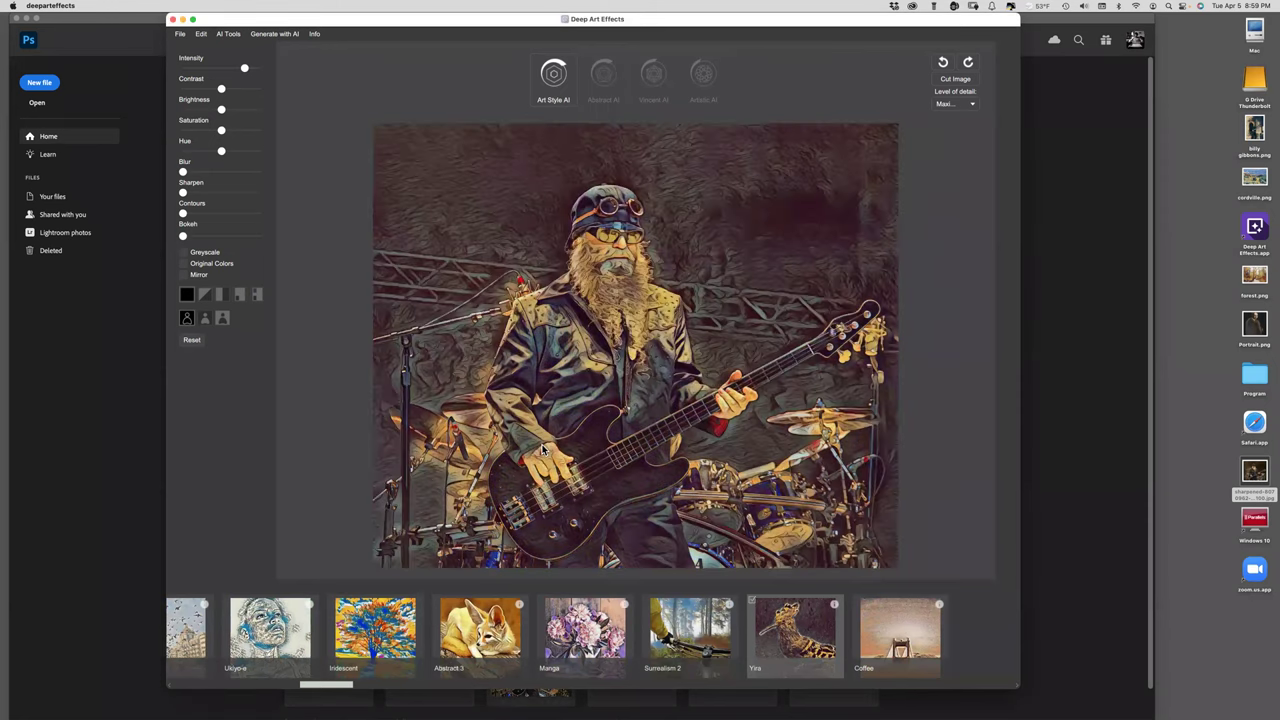
- Compare the Yira style on the background only and the person only, and return it to the background only
click(206, 320)
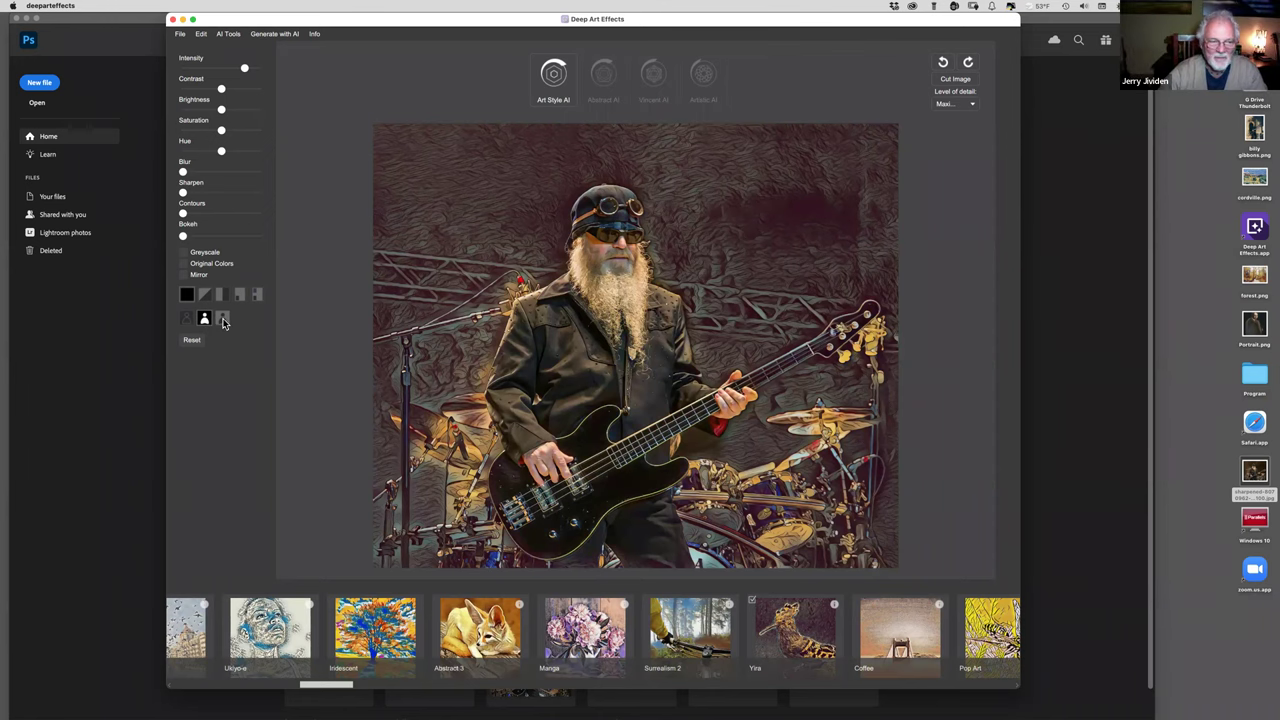
click(223, 320)
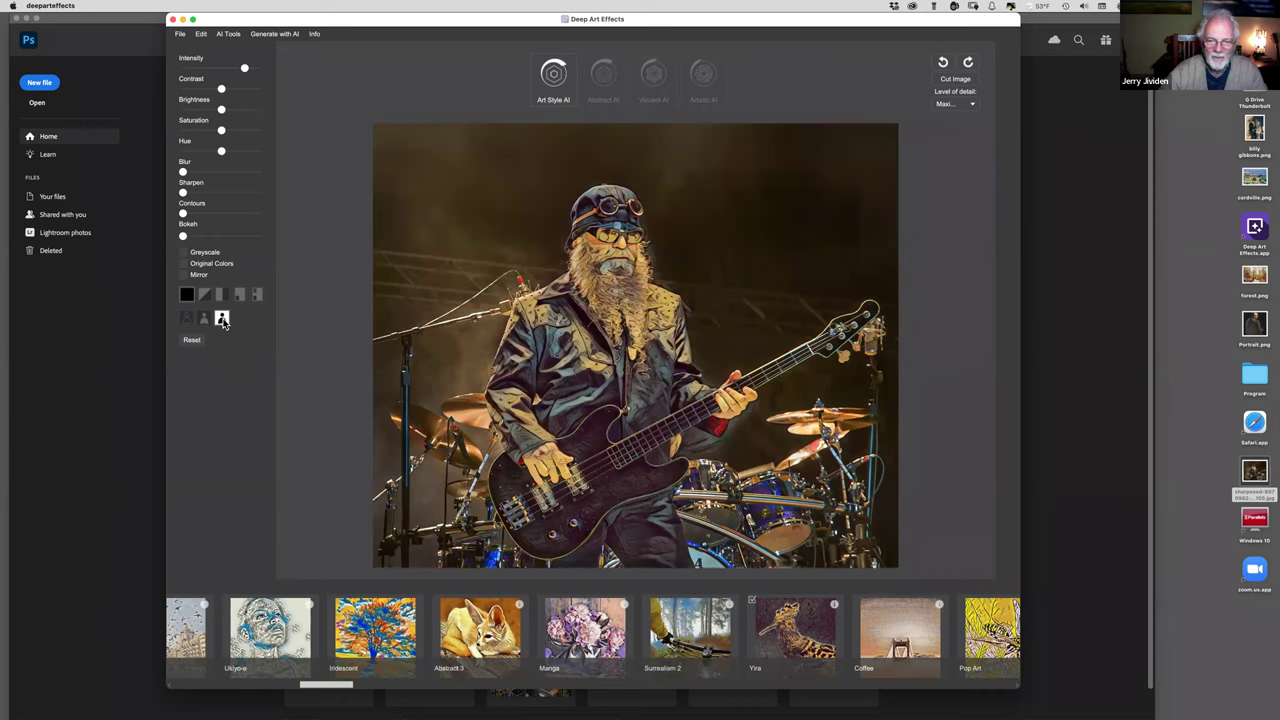
click(205, 318)
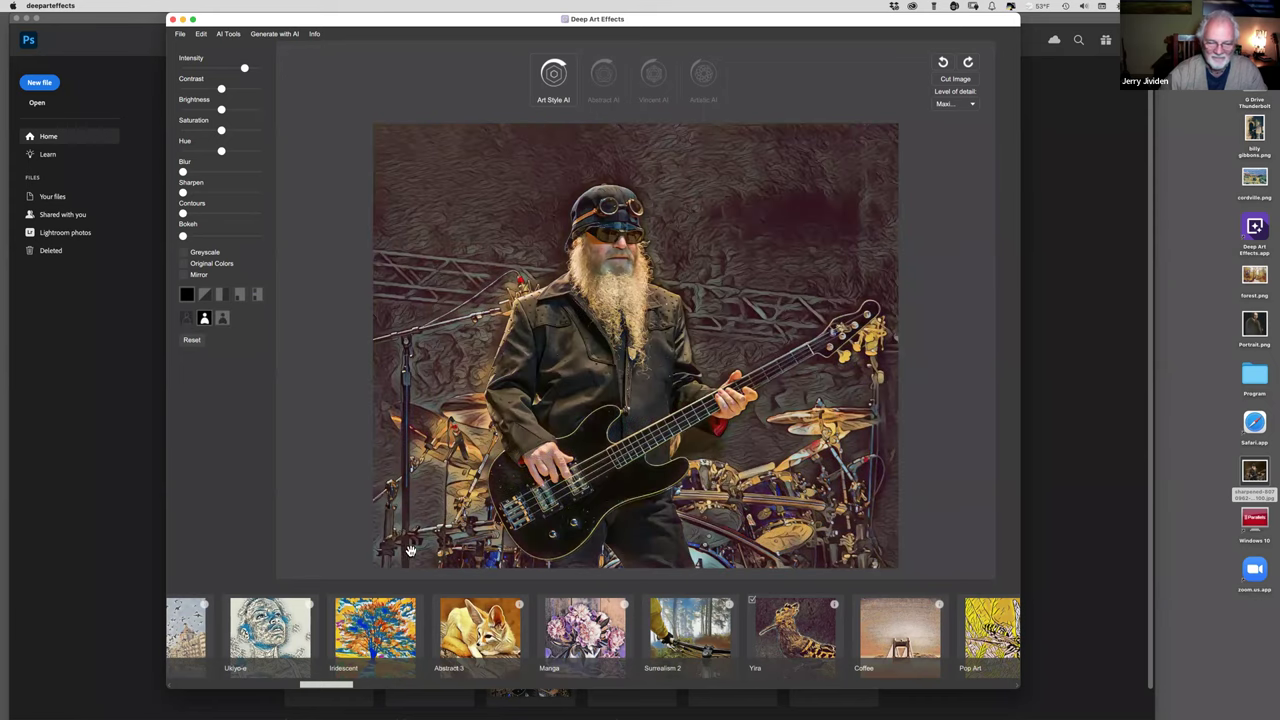
- Apply the gold-and-black face style located between Elegant Silence and Autumn to the photo's background
scroll(730, 640, right, 10)
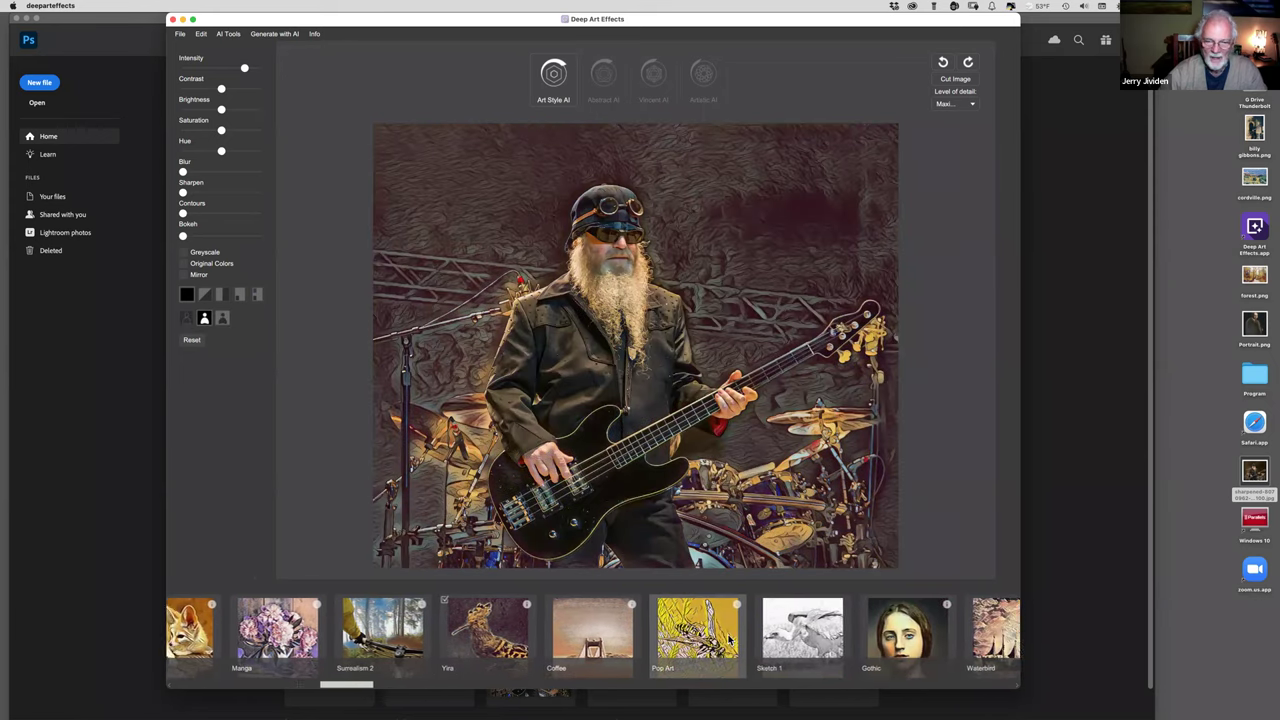
scroll(730, 640, right, 6)
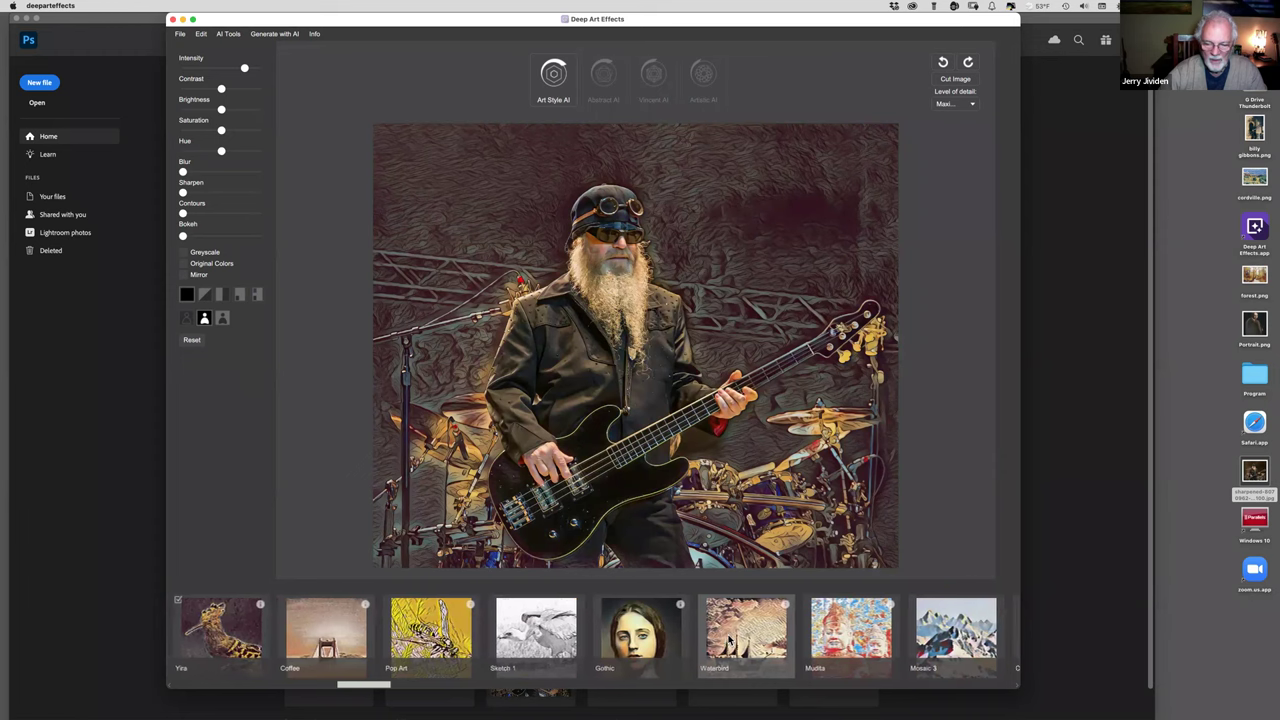
scroll(729, 640, right, 18)
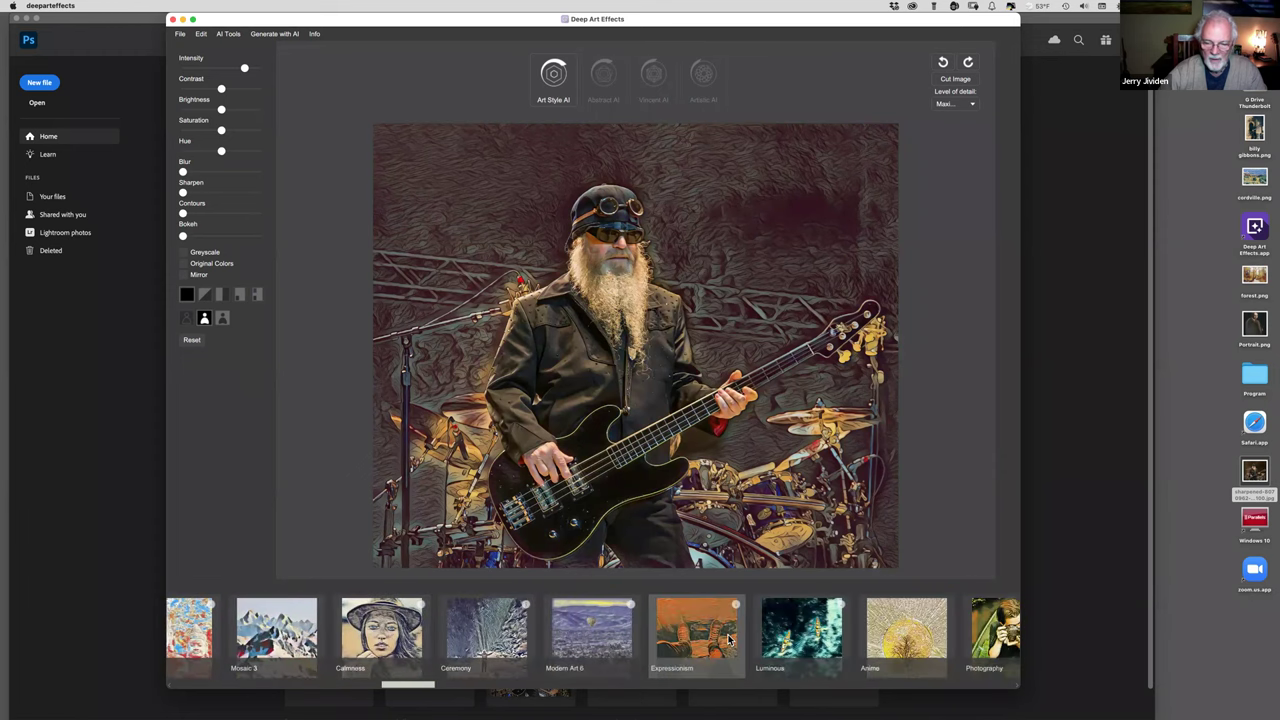
scroll(729, 640, right, 17)
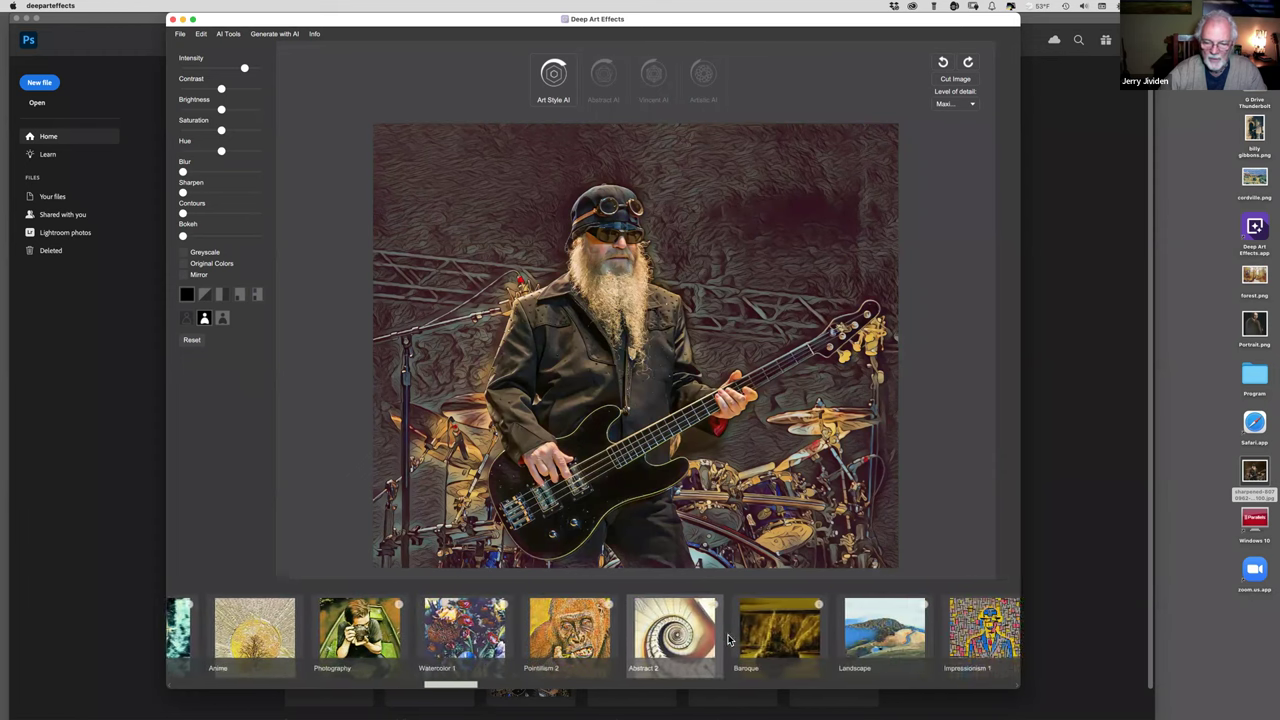
scroll(729, 640, right, 15)
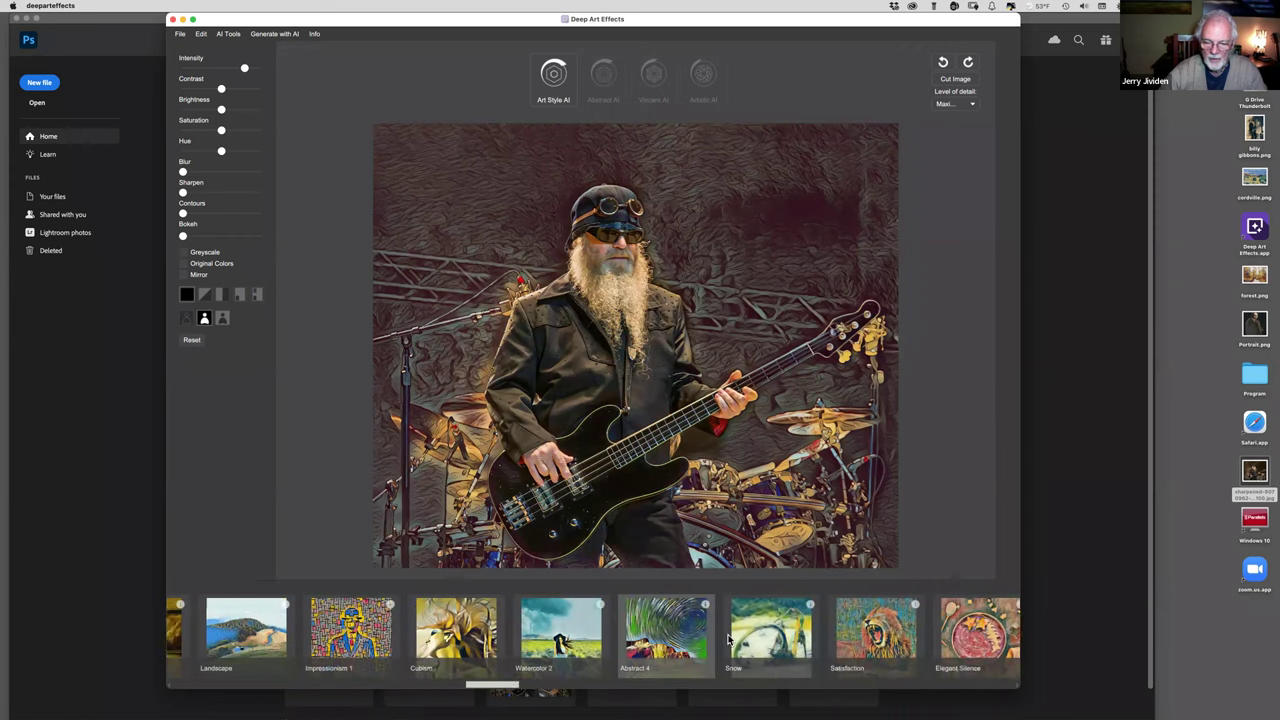
scroll(729, 640, right, 10)
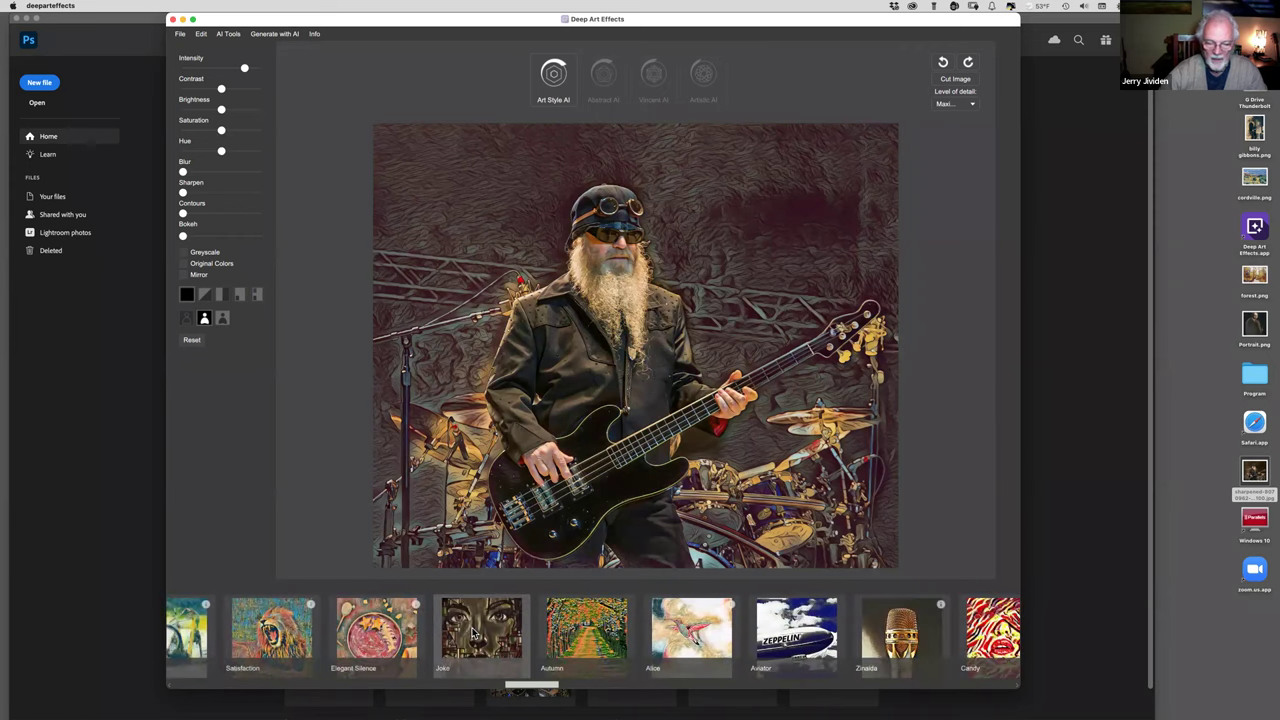
click(482, 629)
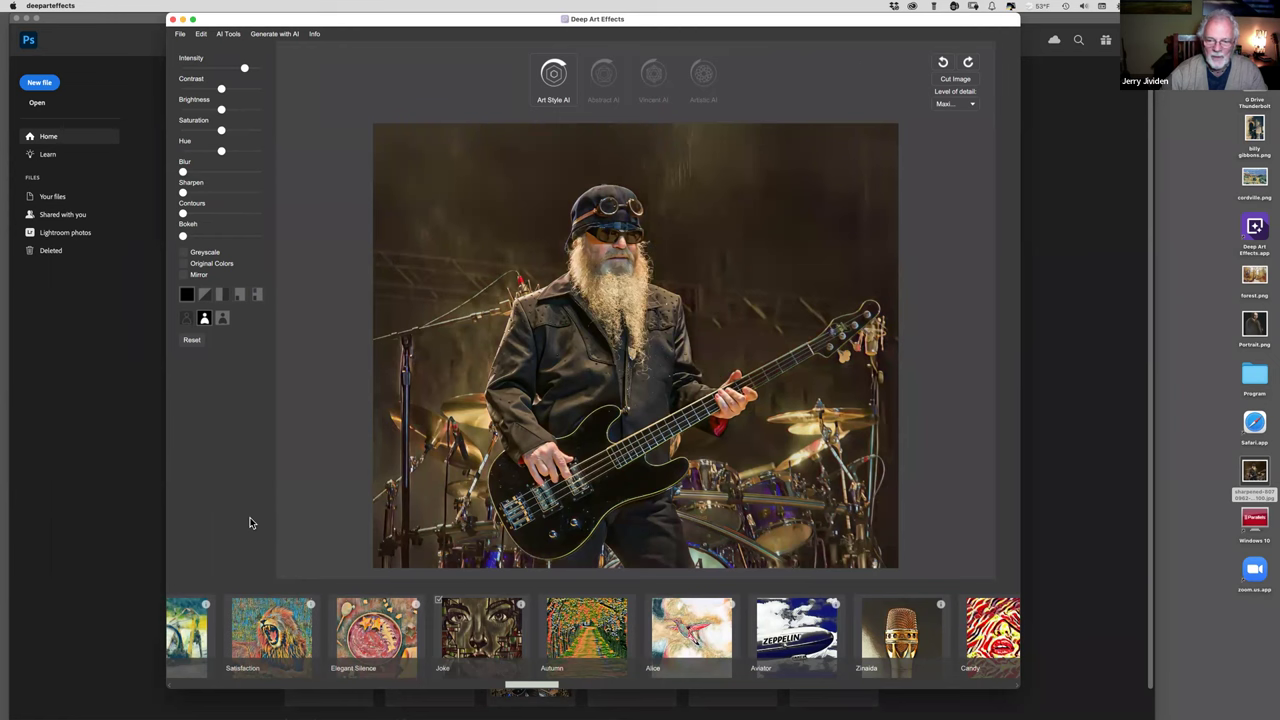
- Compare the gold-and-black face style on the person only with the same style on the background only
click(222, 318)
click(203, 319)
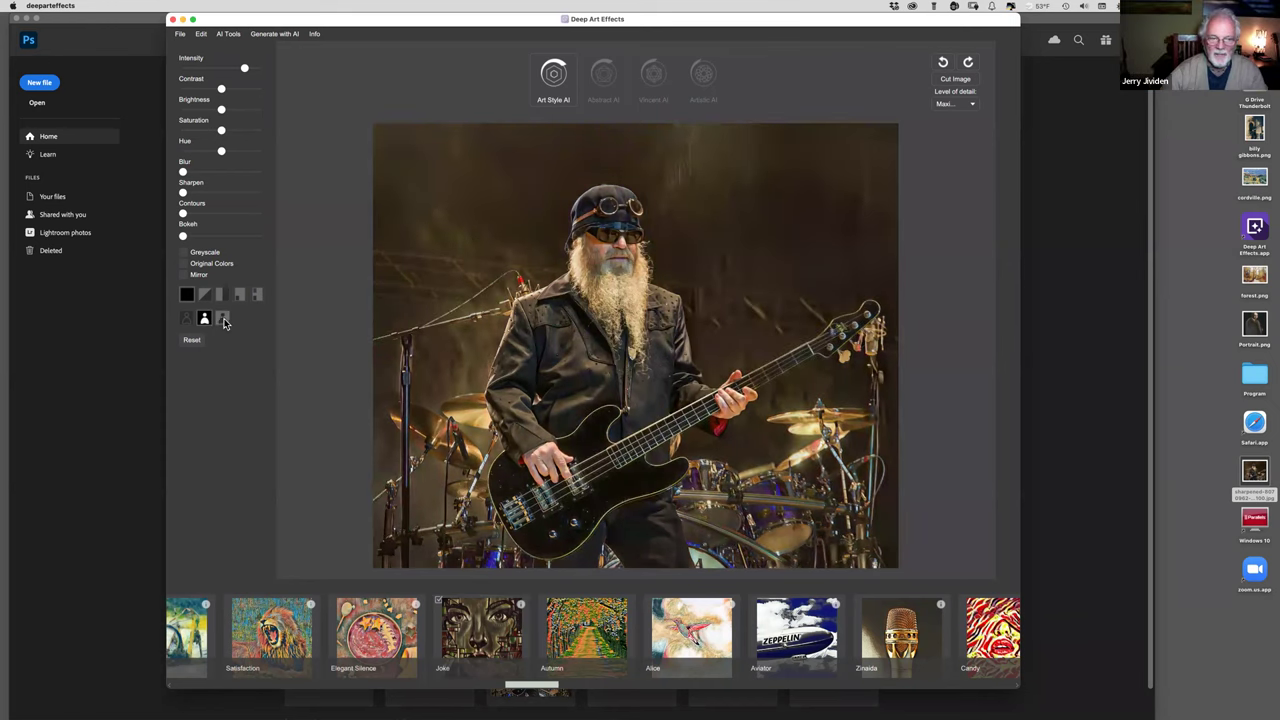
click(223, 320)
click(204, 319)
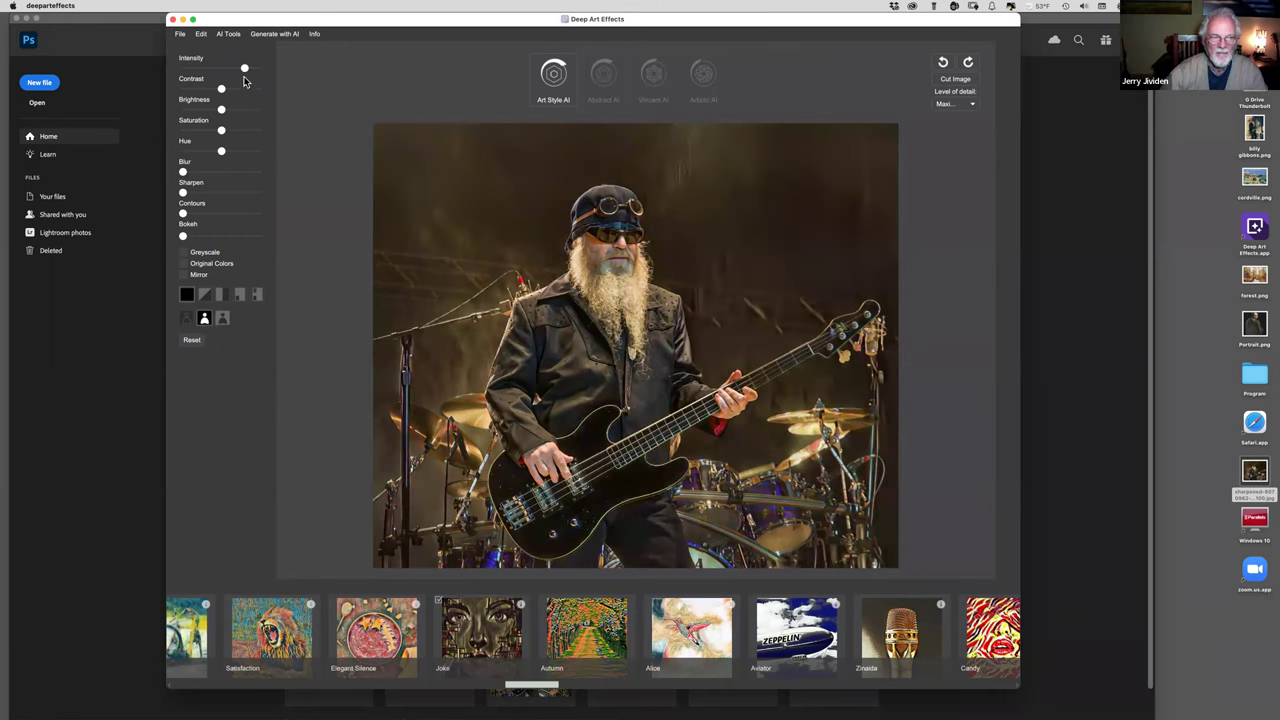
- Try a lower Intensity for the applied style and reset the image adjustments
mouse_move(246, 73)
mouse_down()
mouse_move(265, 74)
mouse_move(172, 68)
mouse_move(244, 70)
mouse_up()
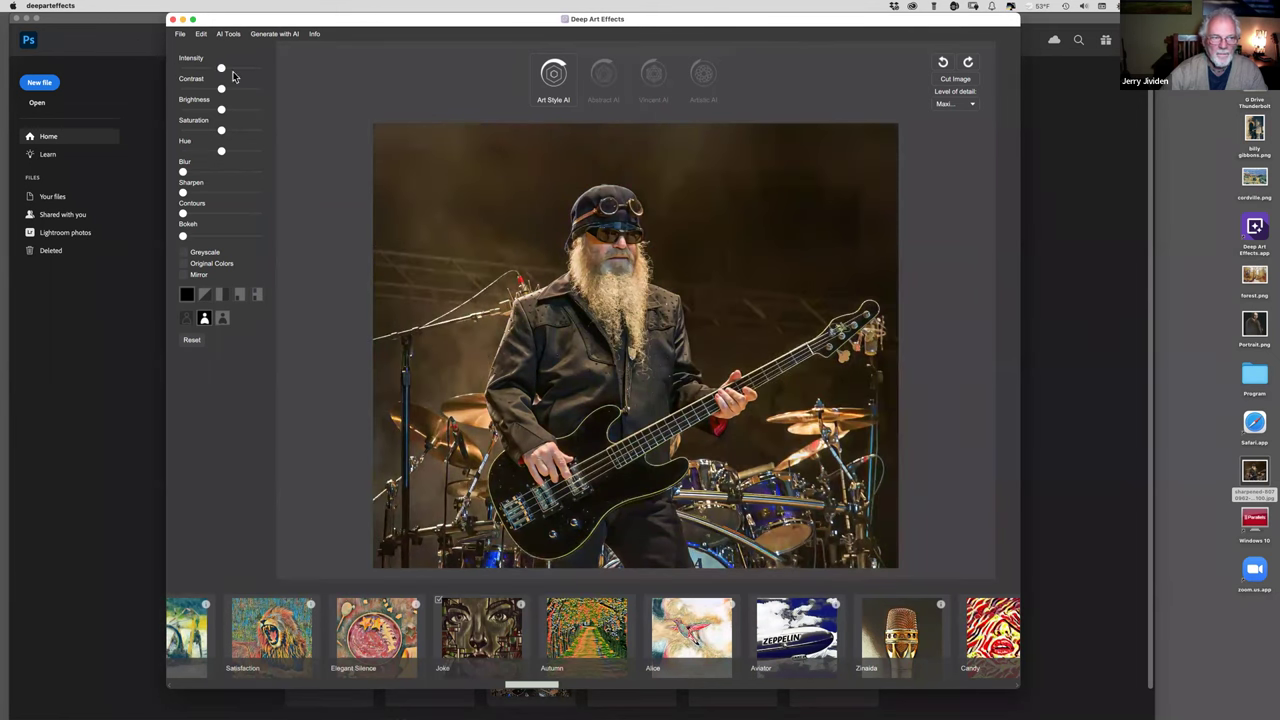
click(192, 341)
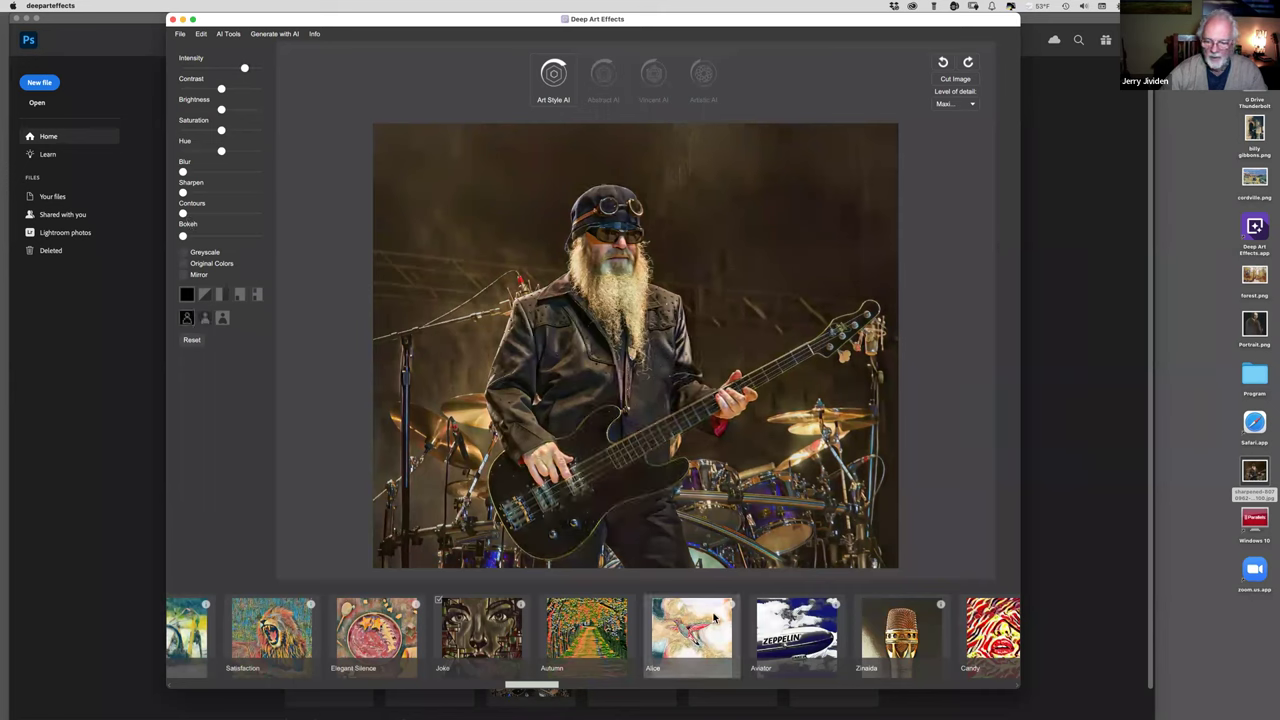
- Apply the Zinaida style to the bass player photo and limit it to the background
click(900, 630)
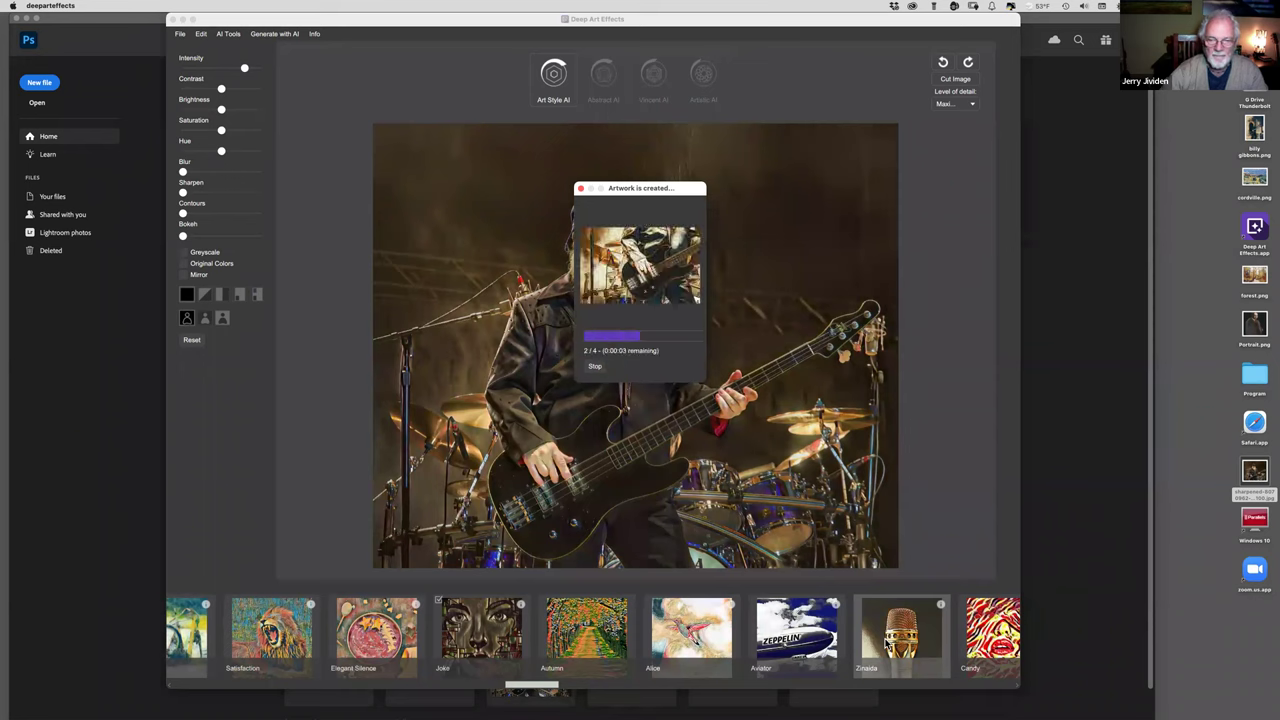
click(206, 319)
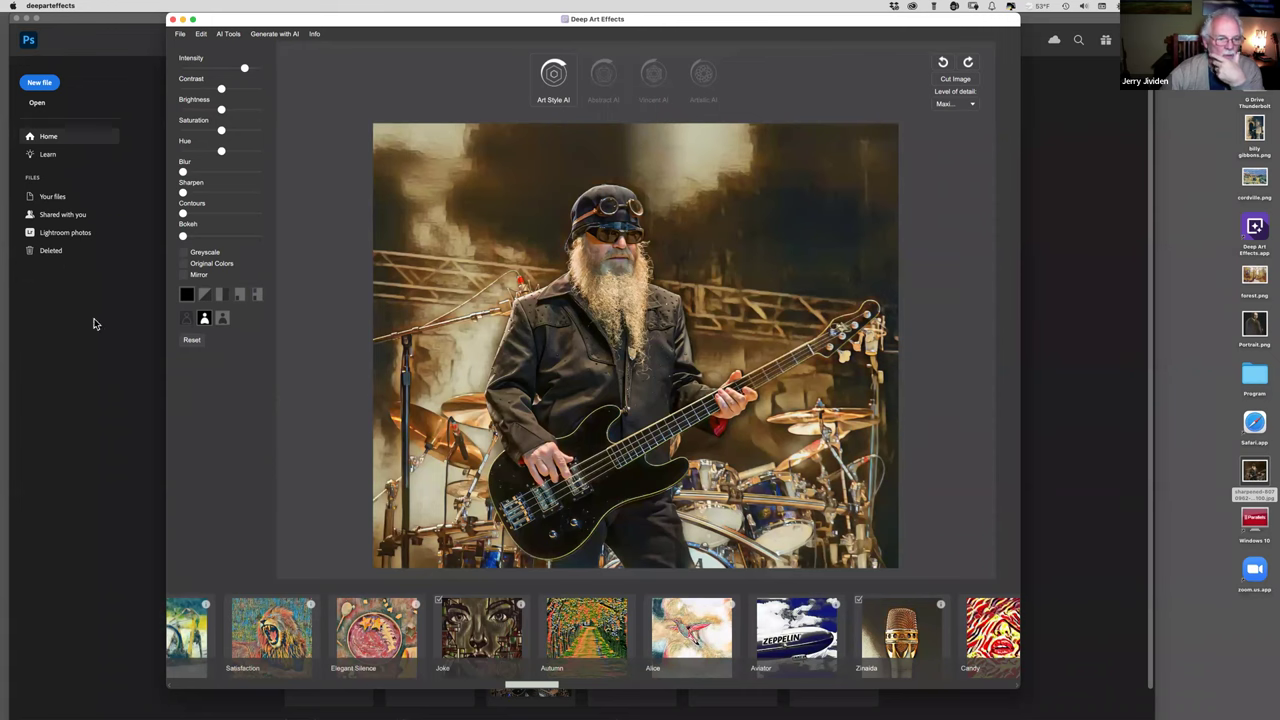
- Switch to Photoshop and open sharpened-8070962.psd from the recent files, with the whole bass player photo in view
click(11, 93)
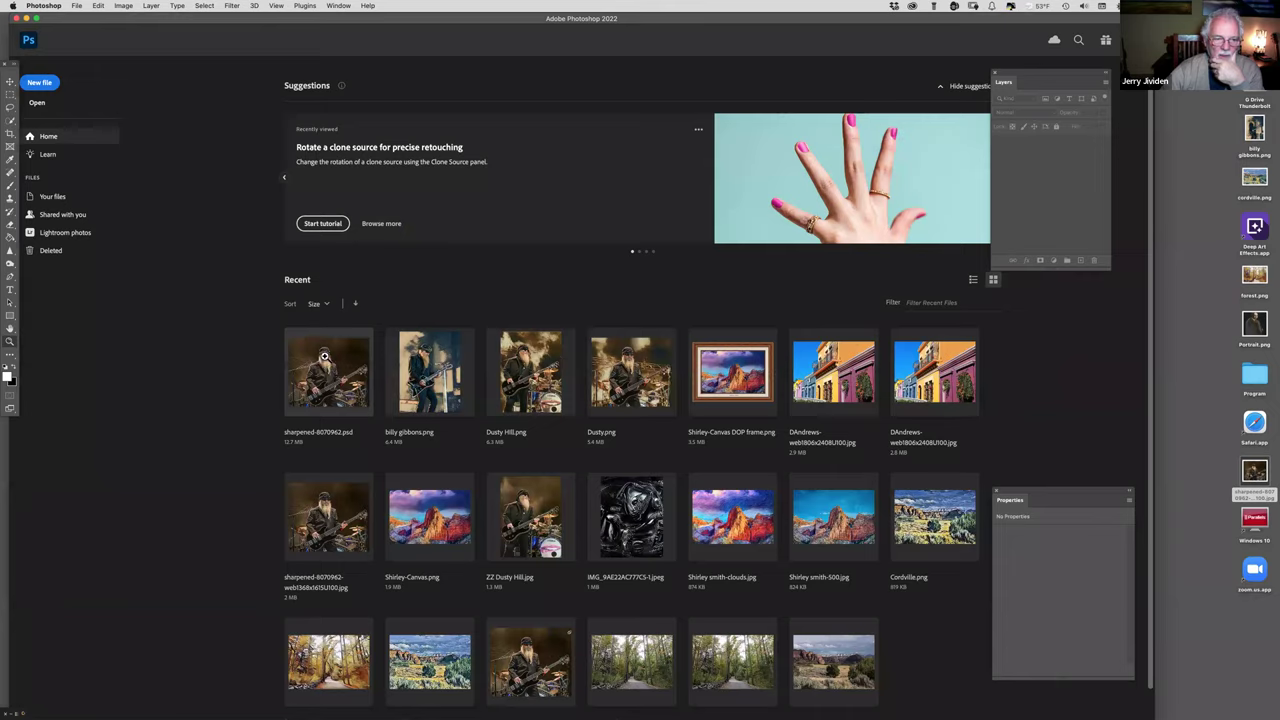
click(290, 343)
click(568, 382)
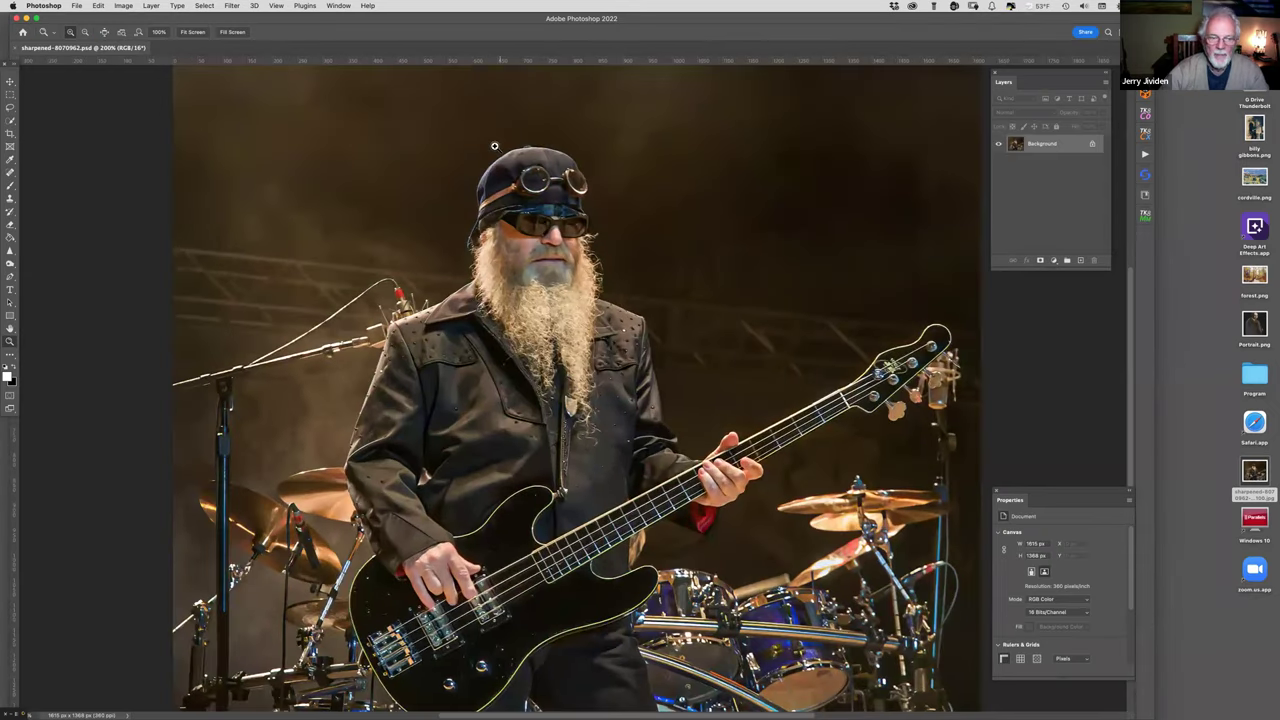
alt+click(490, 222)
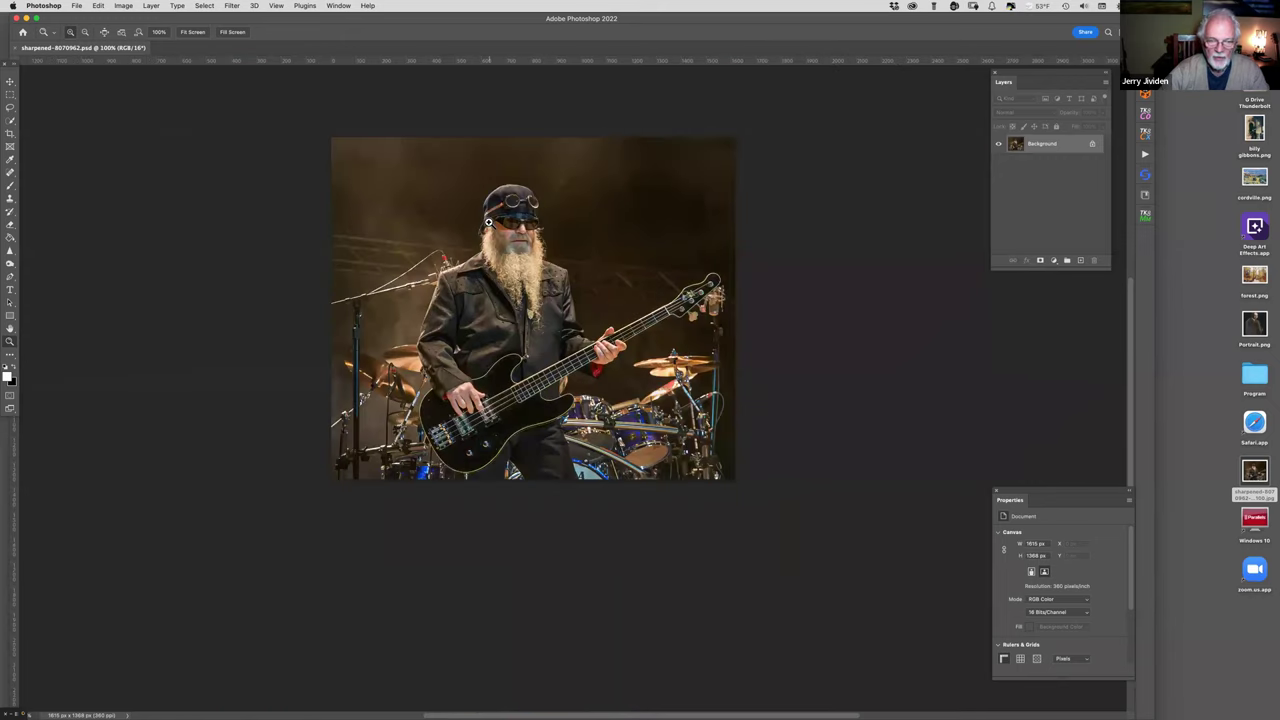
drag(537, 257, 537, 257)
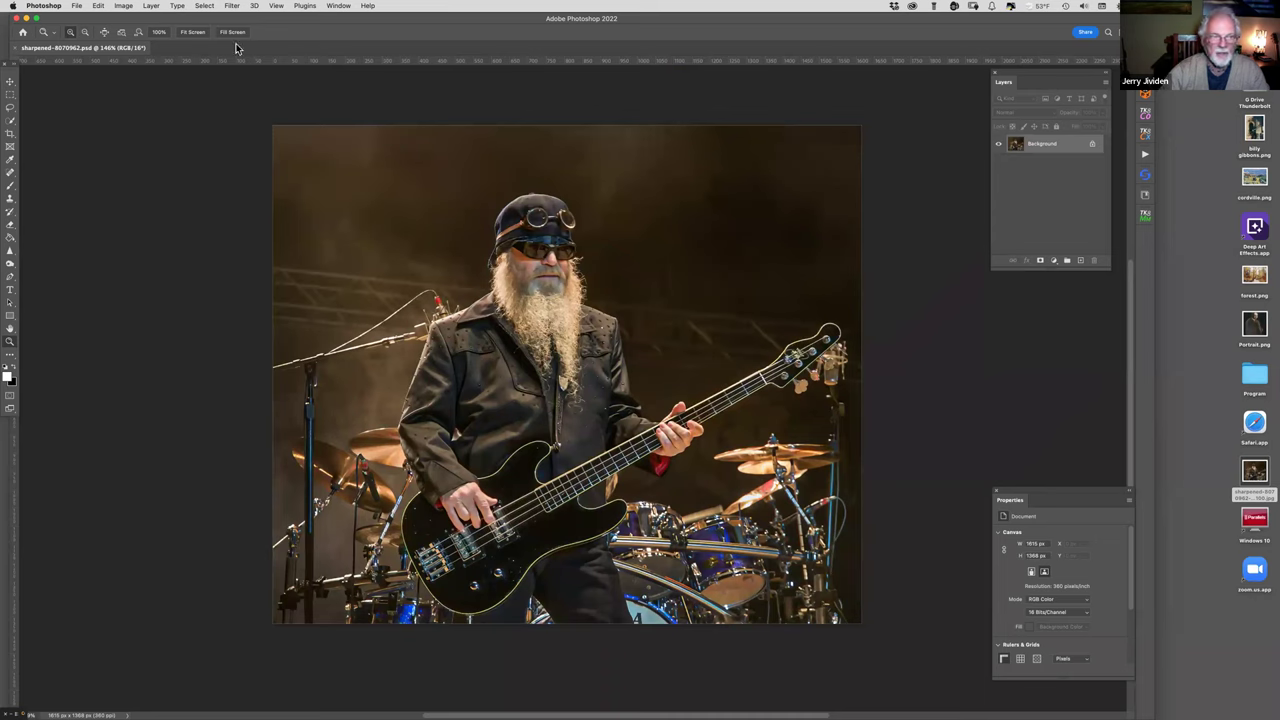
- Turn on the Depth Blur neural filter for the bass player photo and try a Blur strength of 36
click(232, 6)
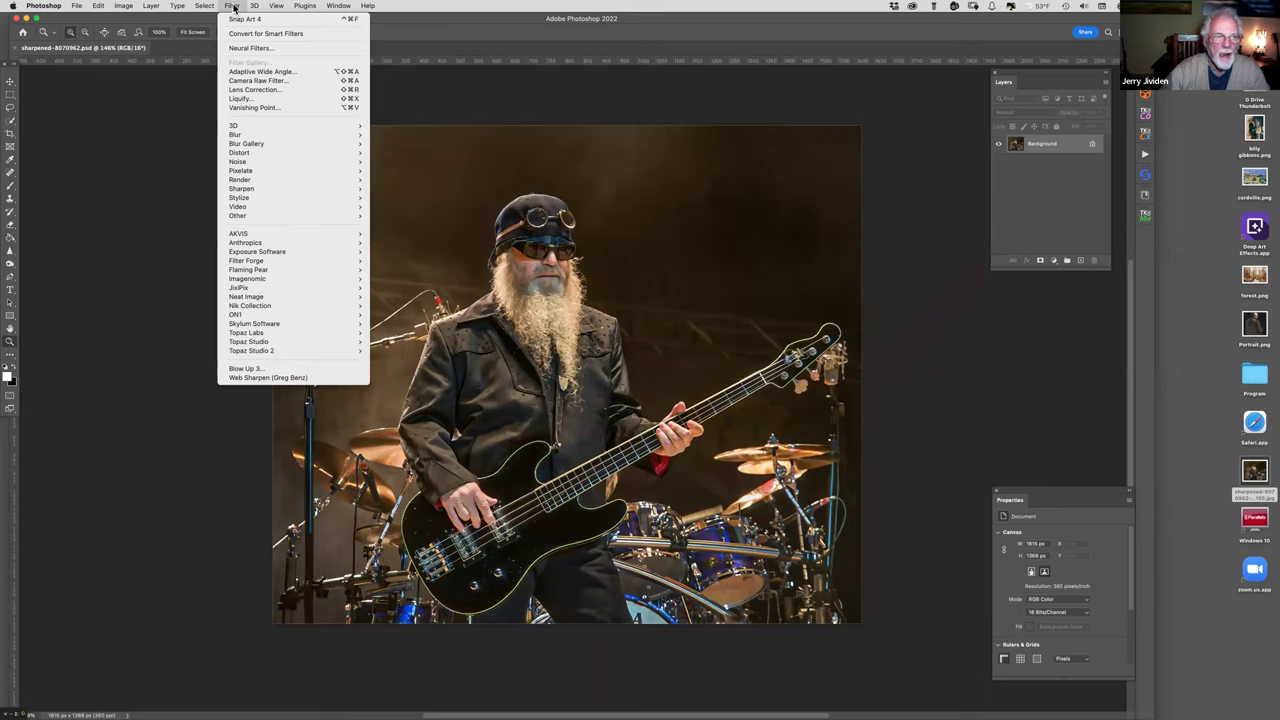
click(295, 50)
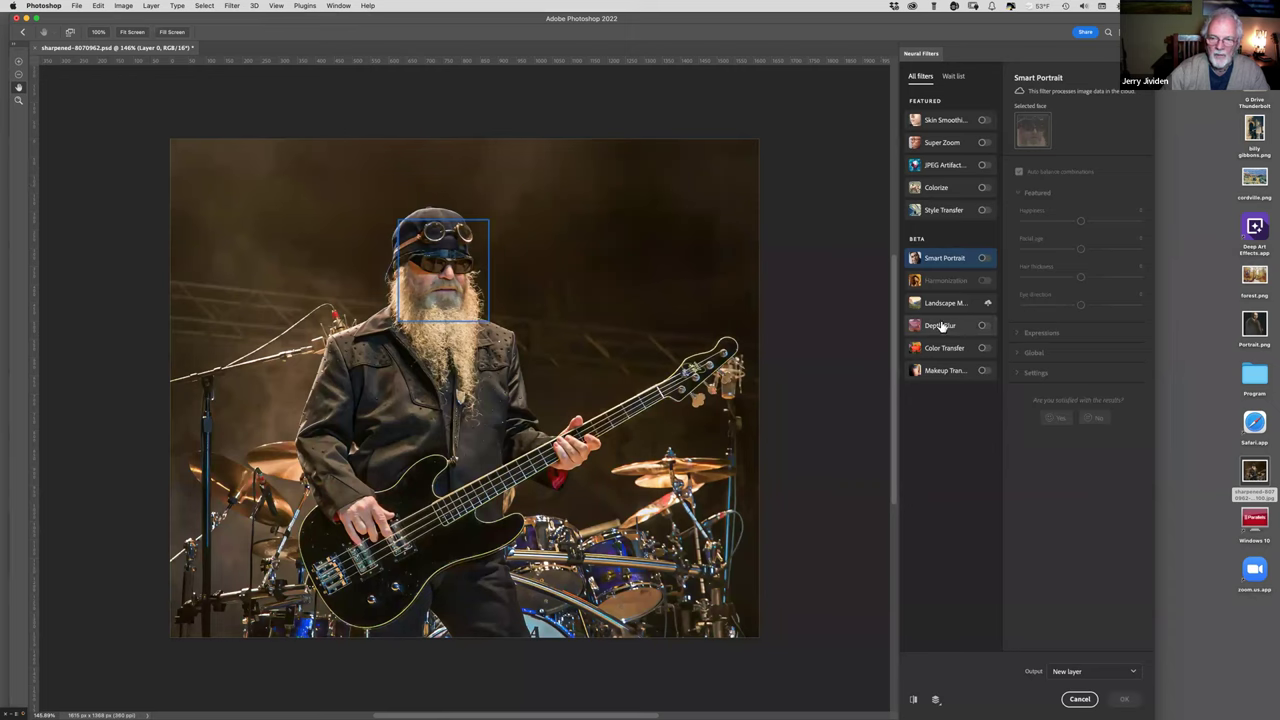
click(984, 327)
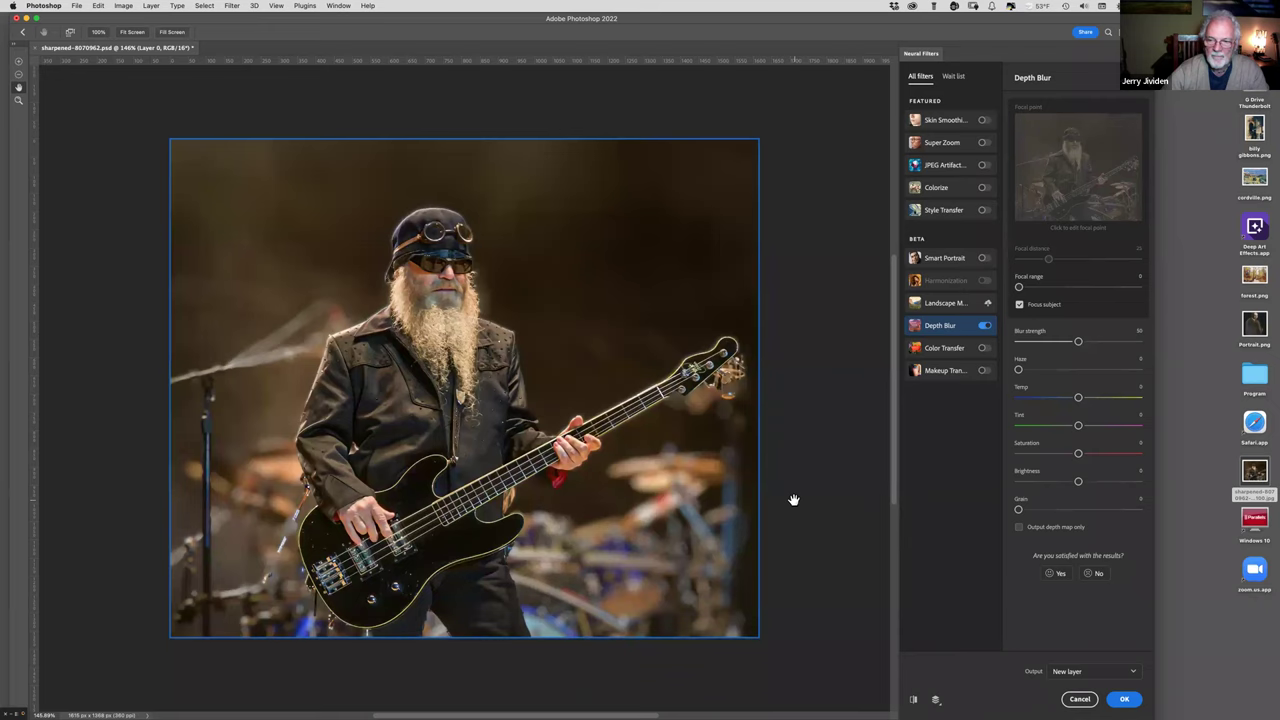
click(1135, 342)
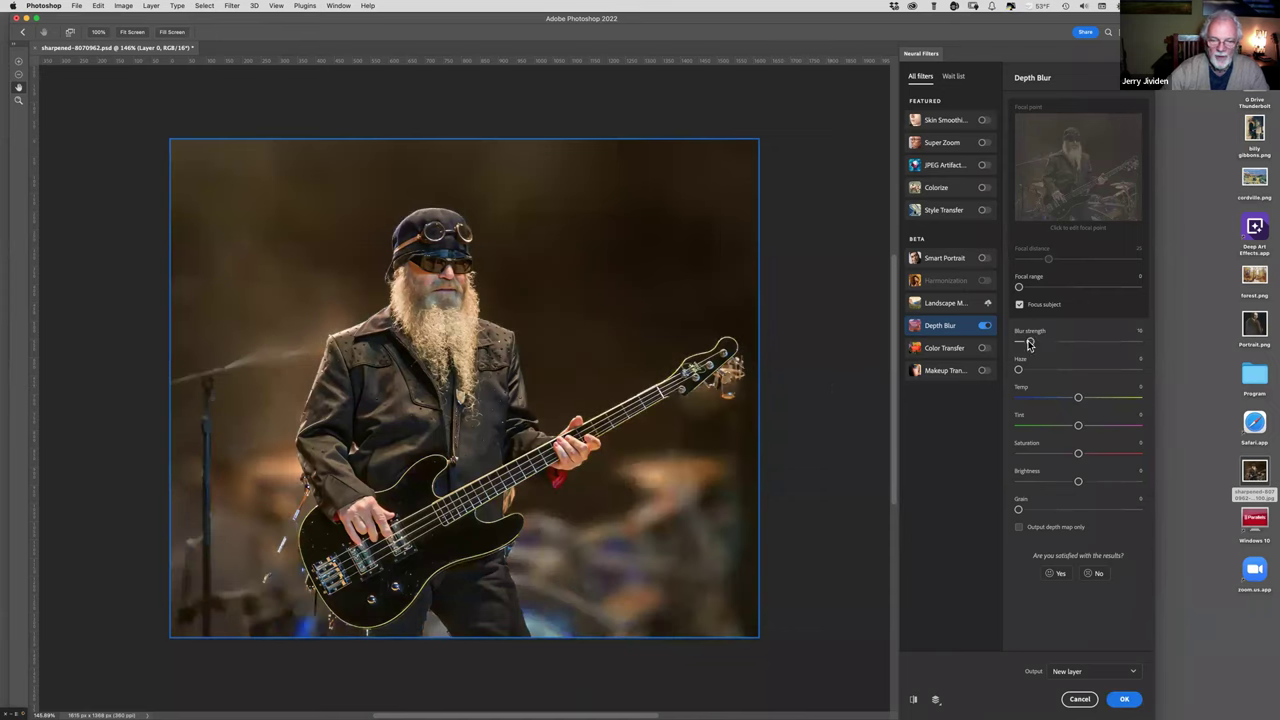
click(1061, 344)
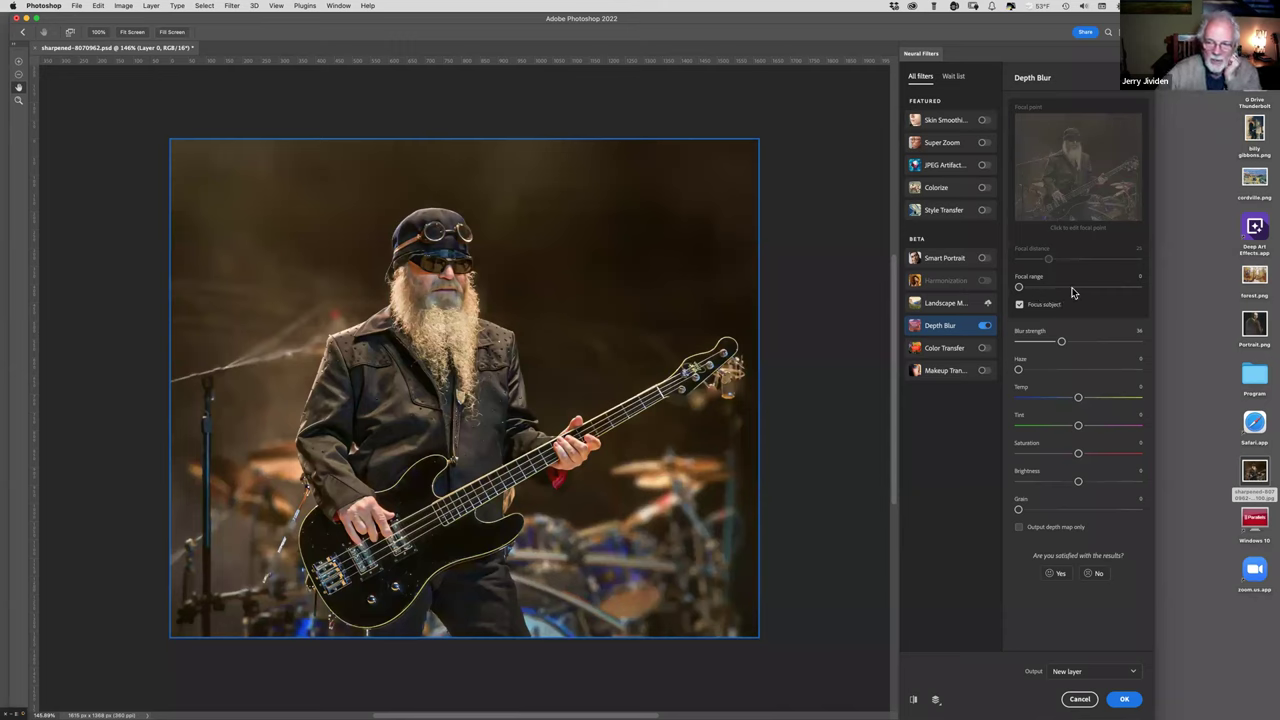
- Try a Focal range of about 42 and a Blur strength of 52 for the Depth Blur filter
click(1077, 290)
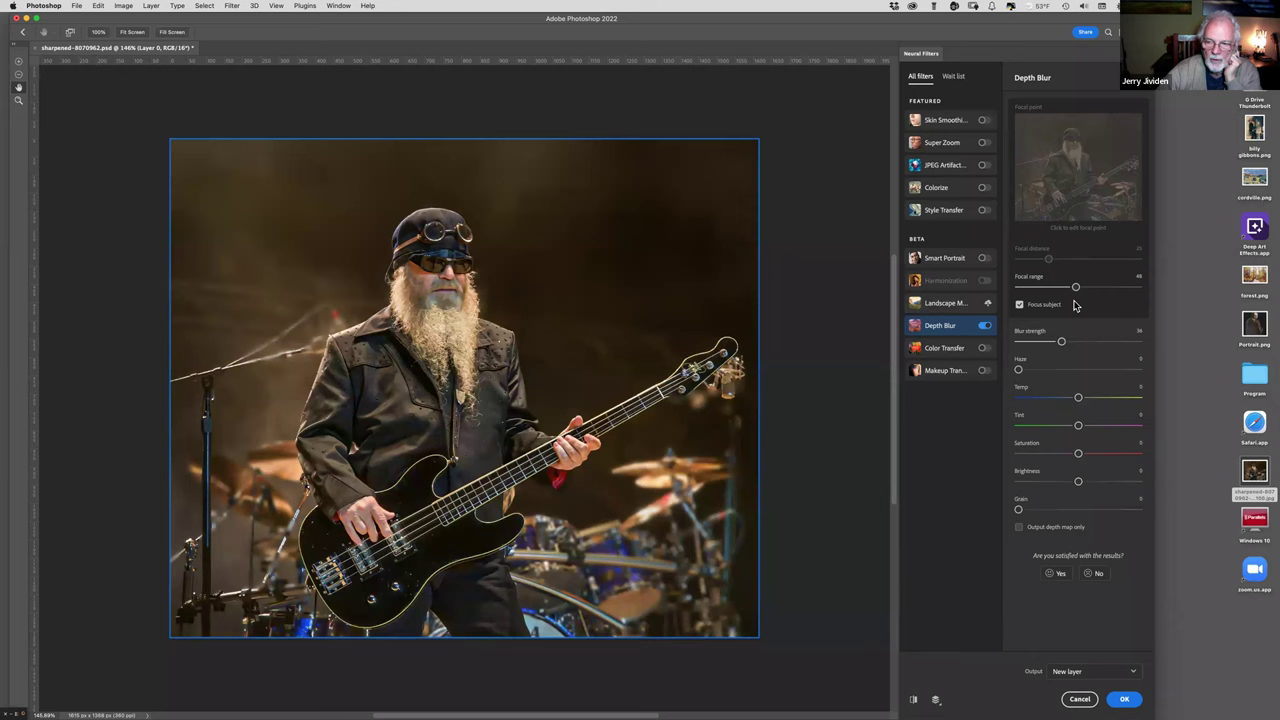
click(1116, 291)
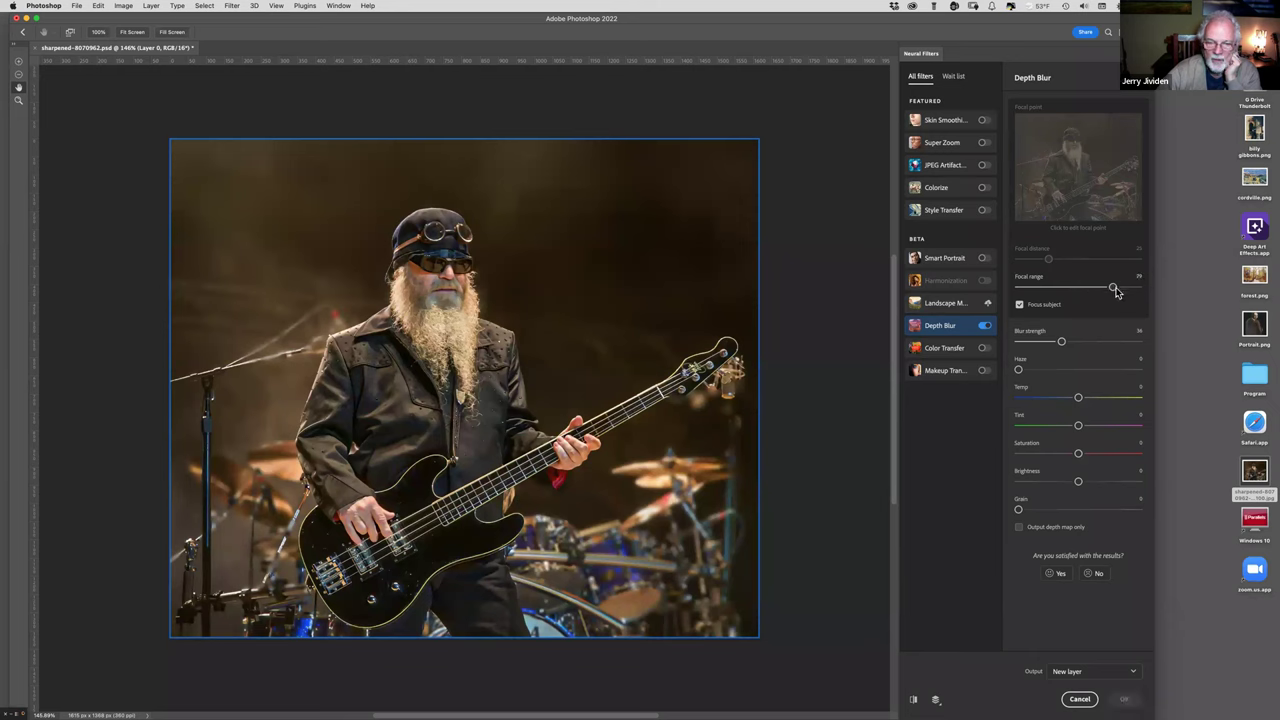
drag(1116, 291, 1069, 291)
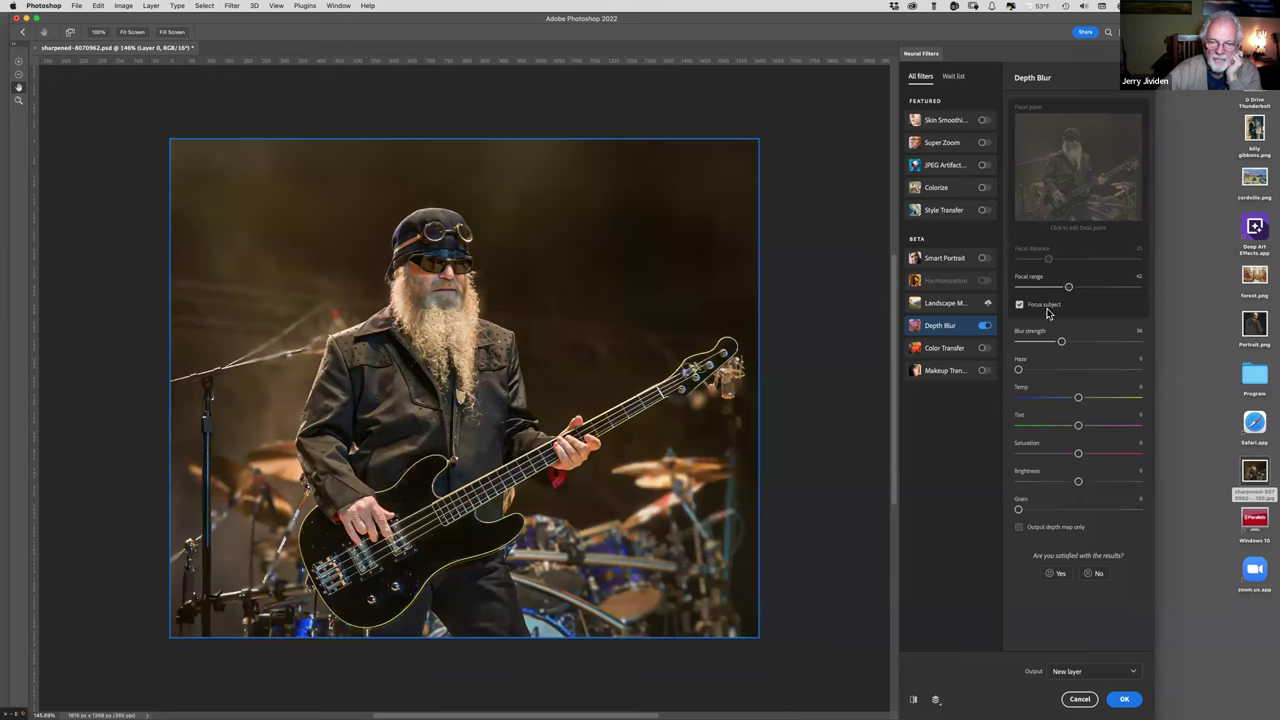
click(1080, 342)
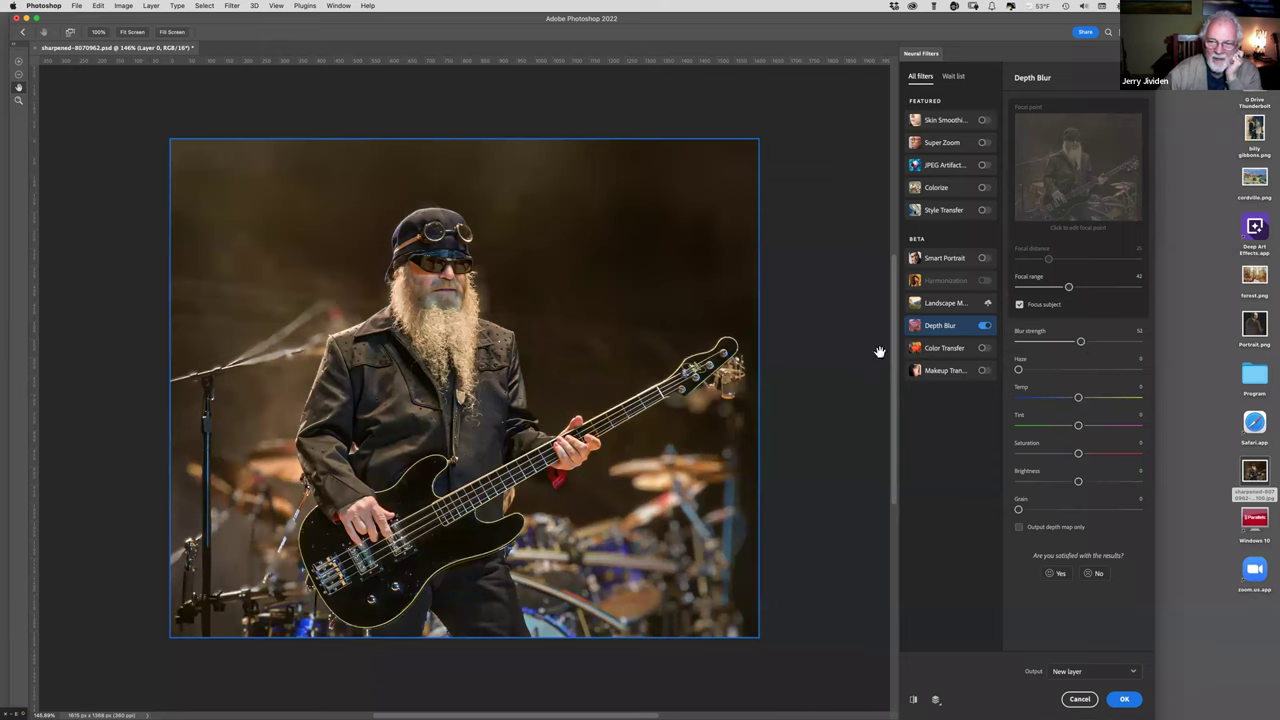
- Try Style Transfer with The Scream artist style at Strength 24 and Style opacity 25, and cancel the Neural Filters
click(943, 211)
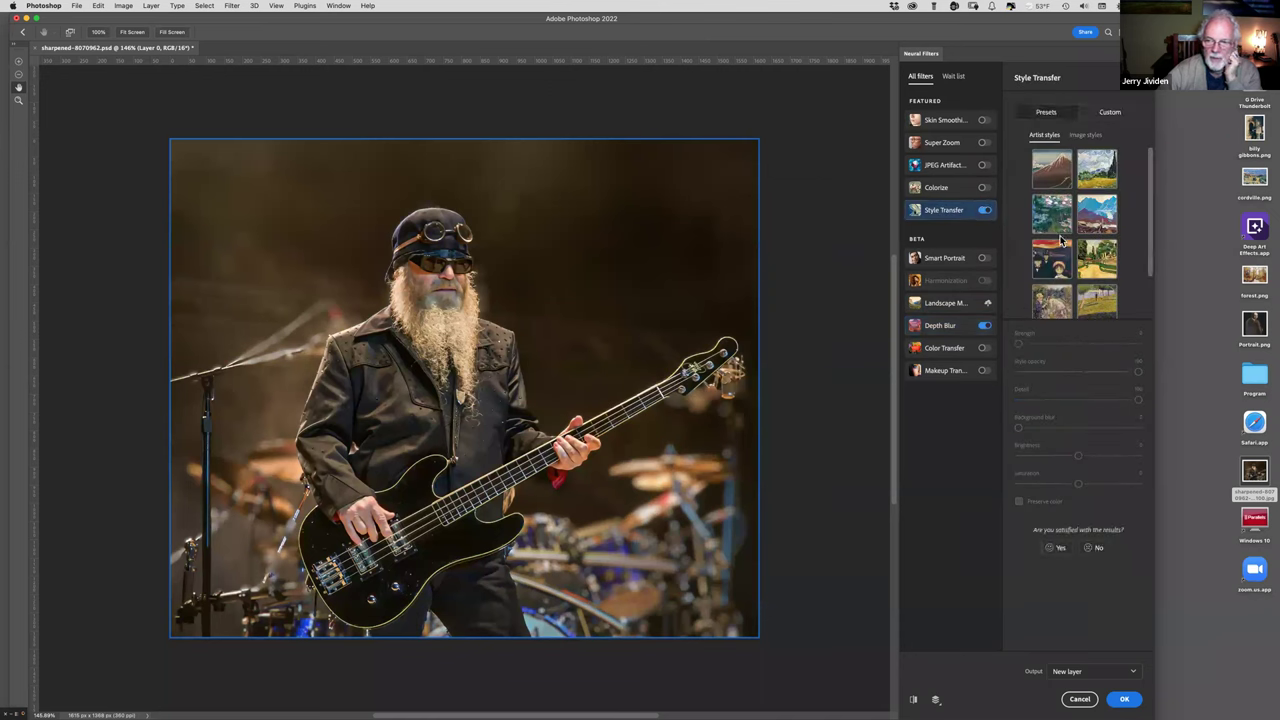
click(1040, 258)
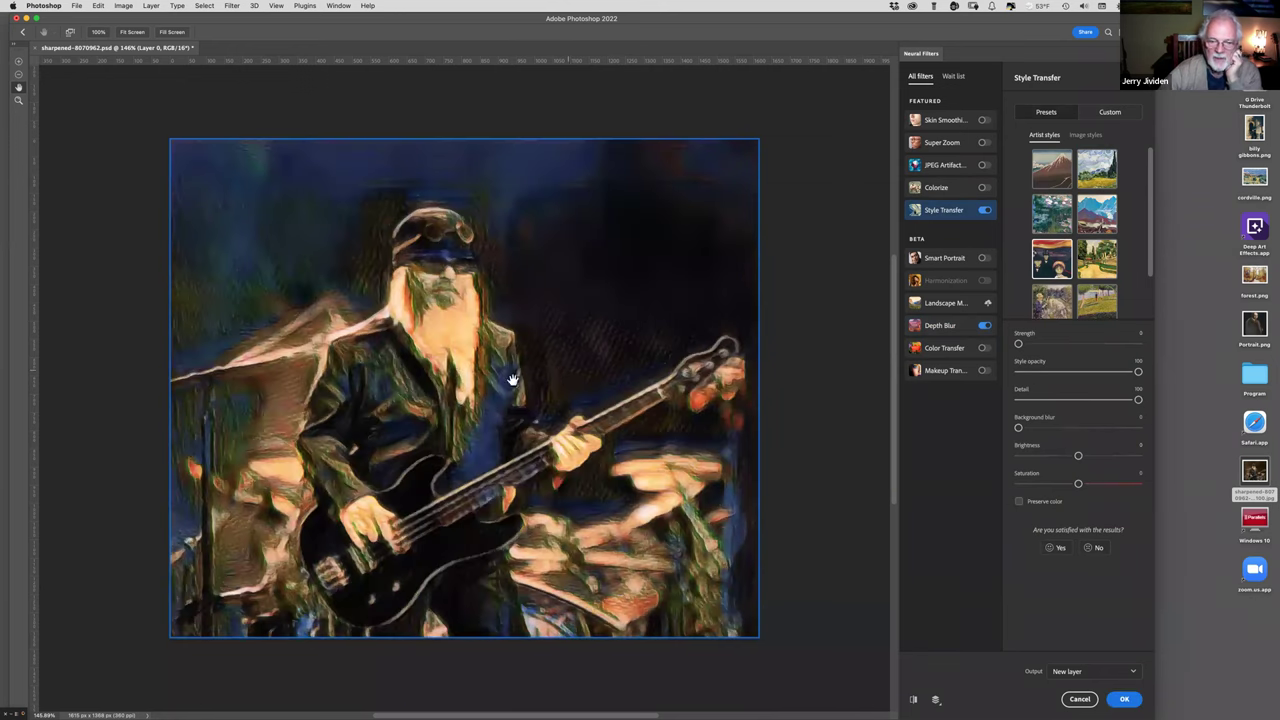
click(1047, 345)
click(1048, 373)
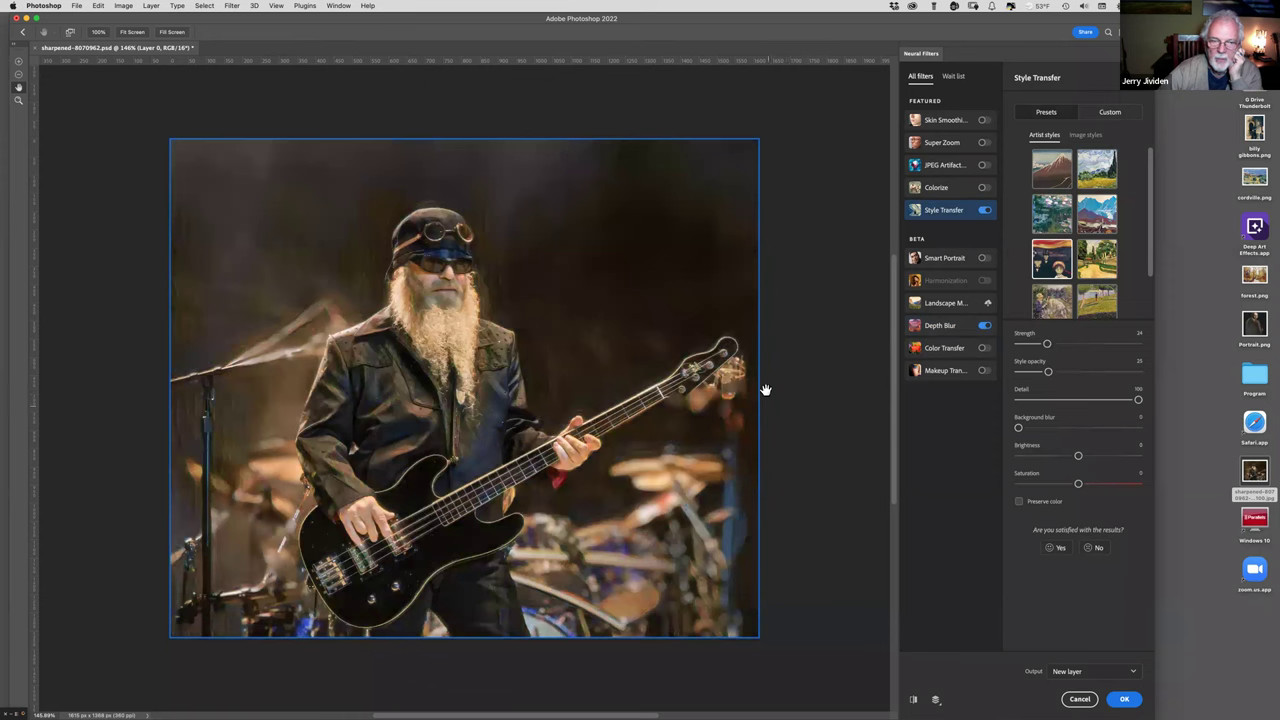
click(1076, 700)
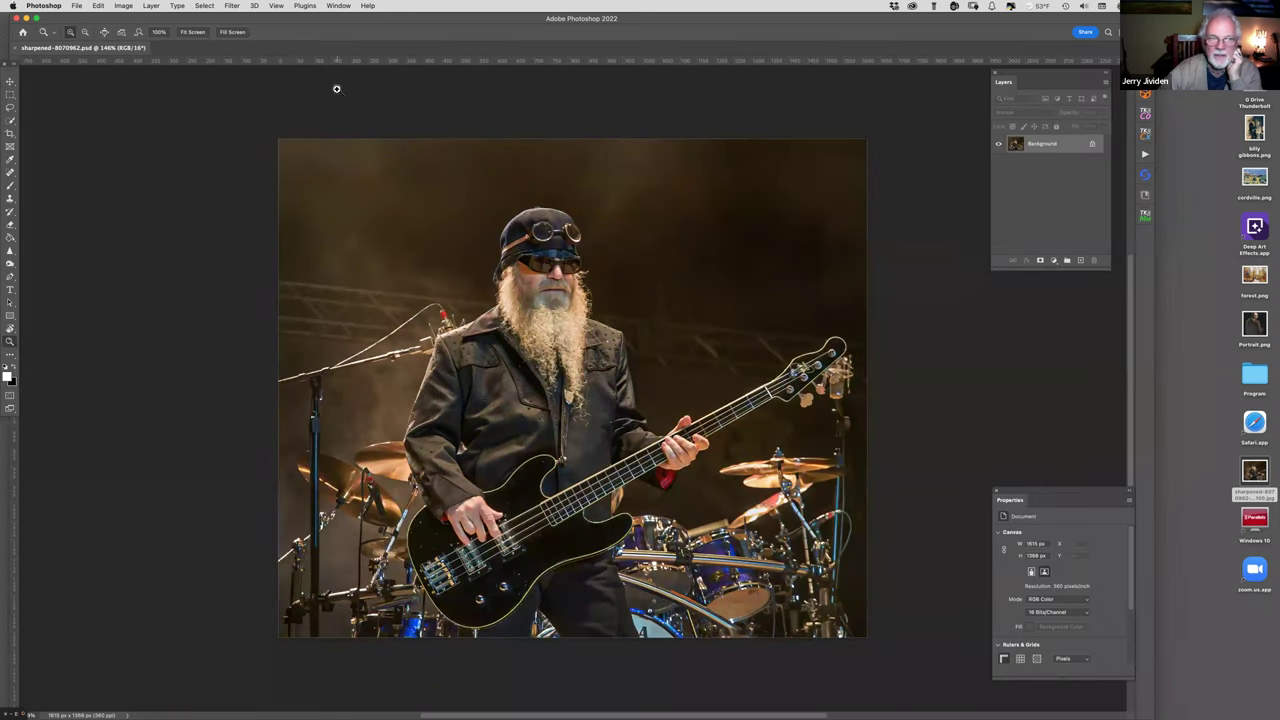
click(234, 6)
click(239, 49)
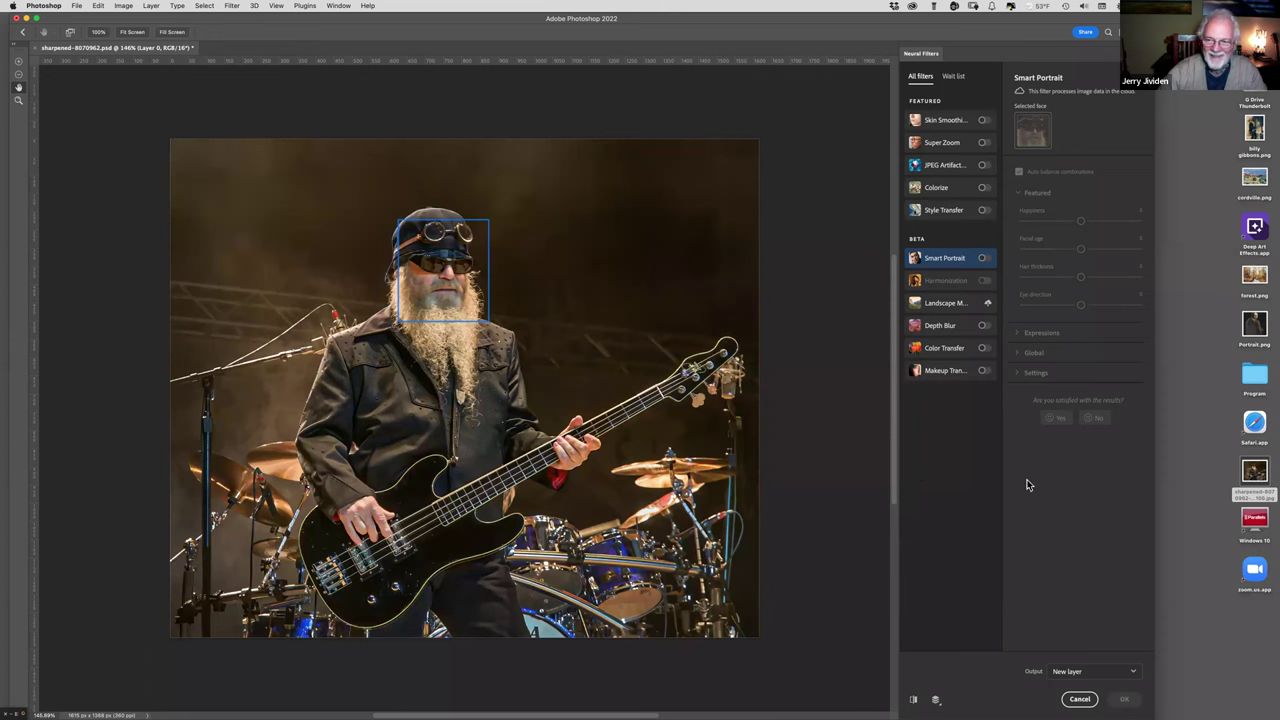
click(1079, 700)
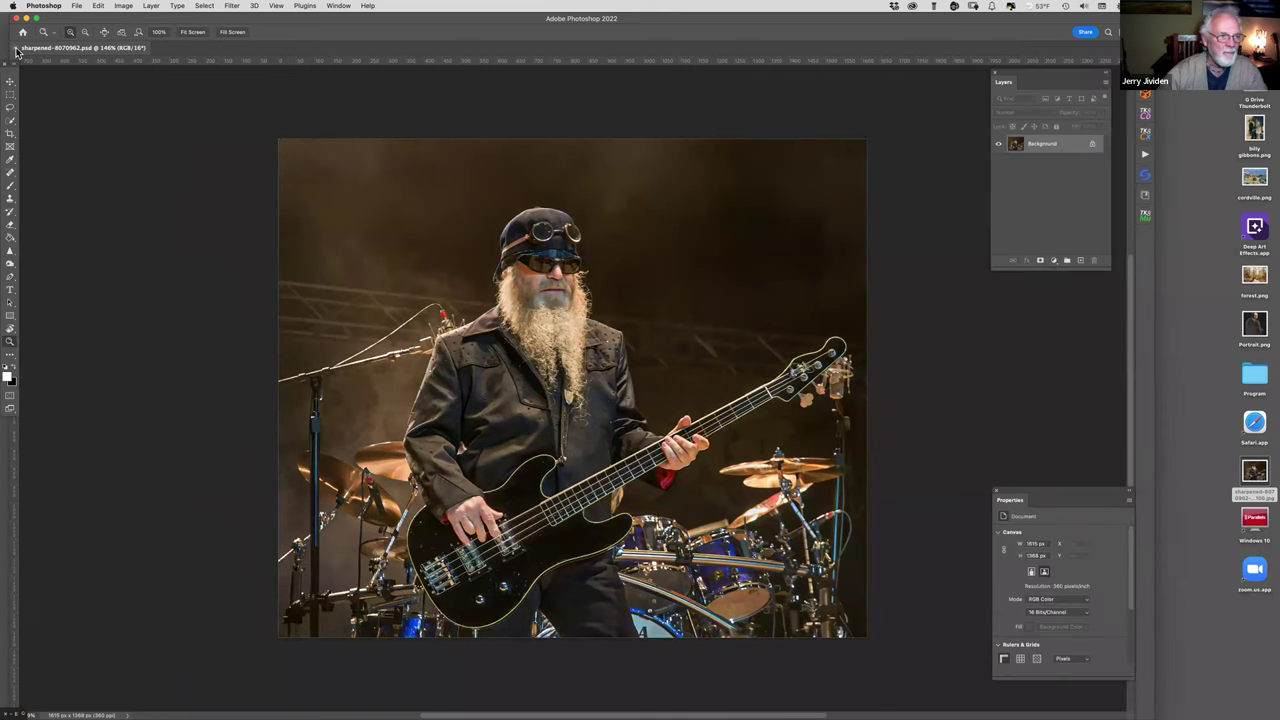
- Close the bass player document and open the recent framed mountain canvas PNG, enlarged to nearly fill the workspace
click(16, 48)
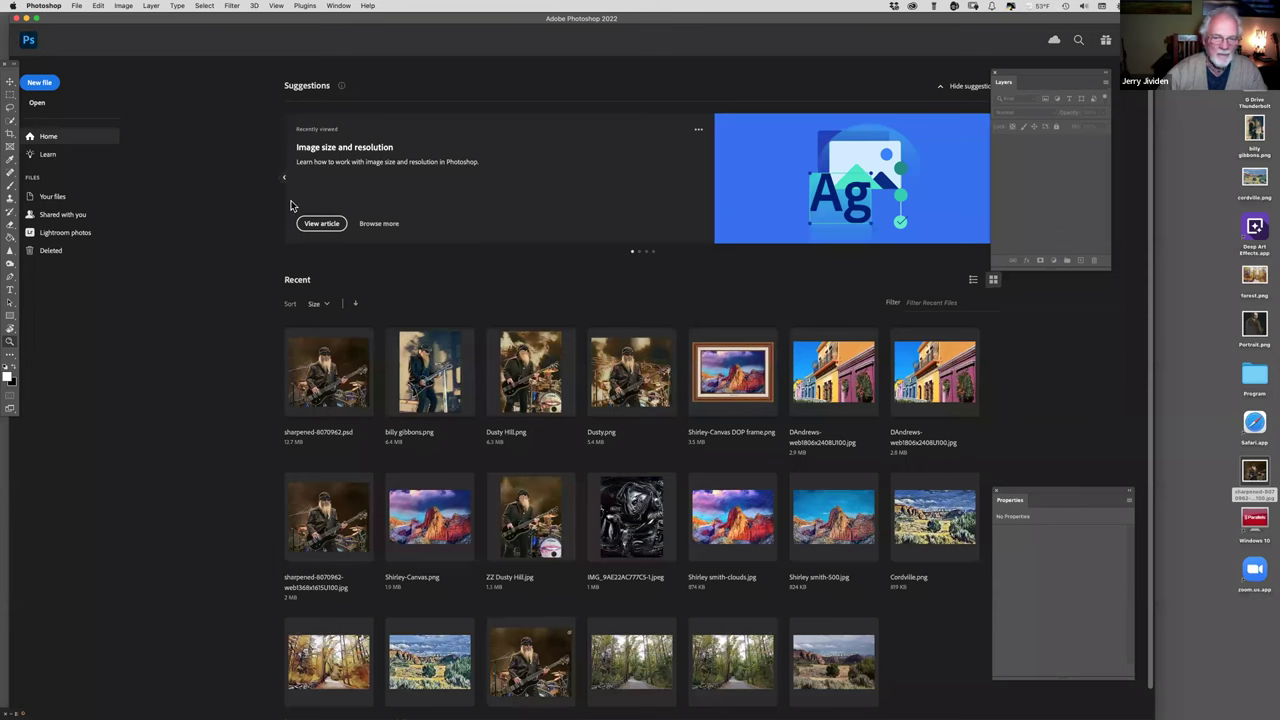
click(736, 372)
key(super+plus)
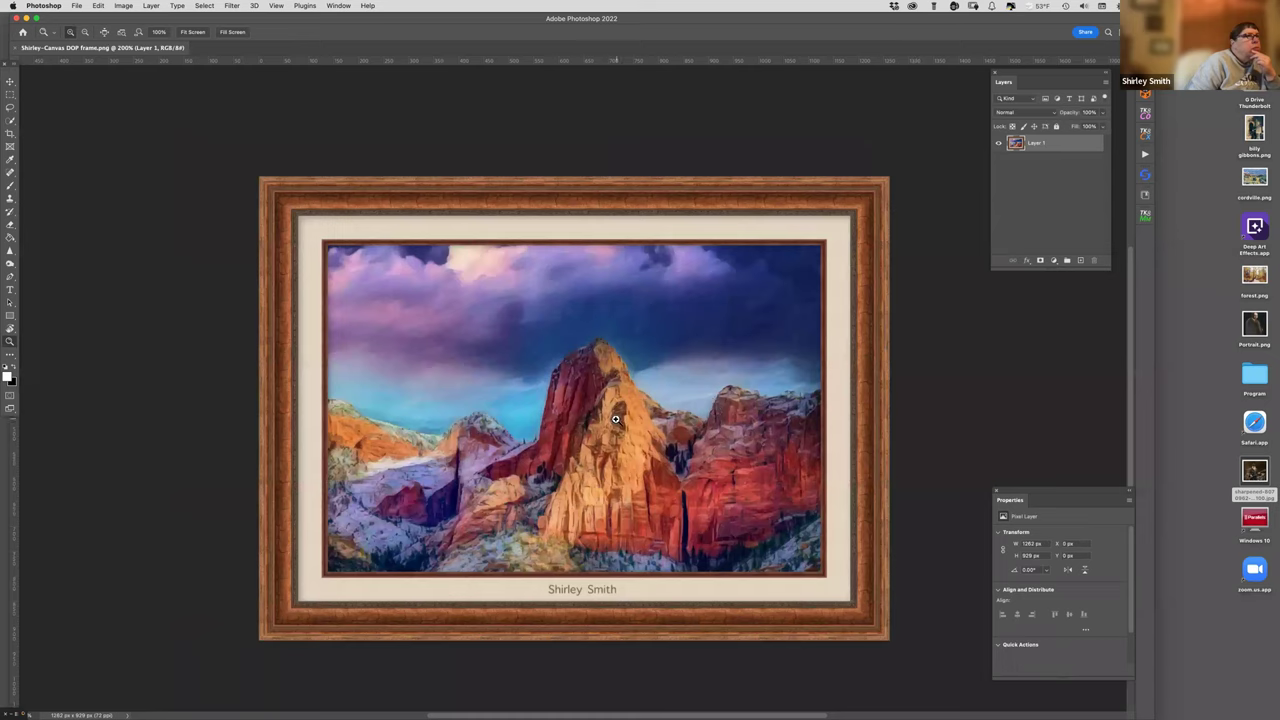
scroll(624, 417, up, 3)
scroll(624, 417, down, 1)
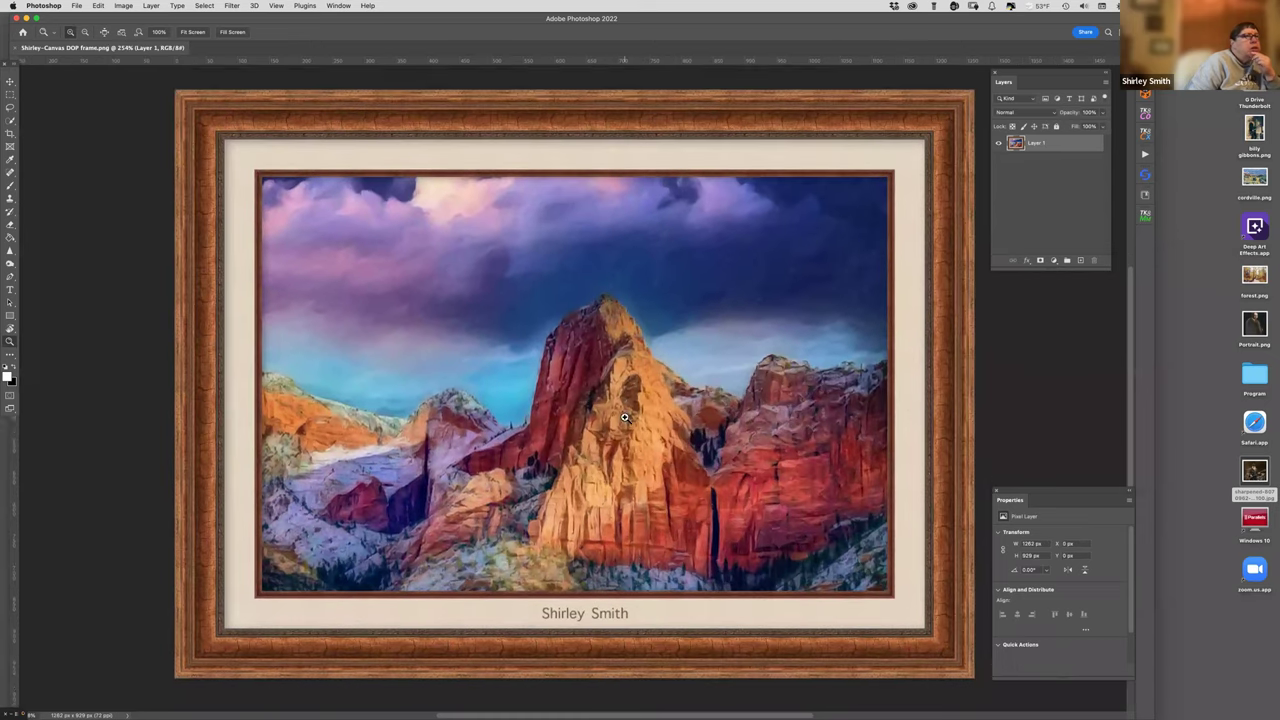
scroll(624, 417, right, 1)
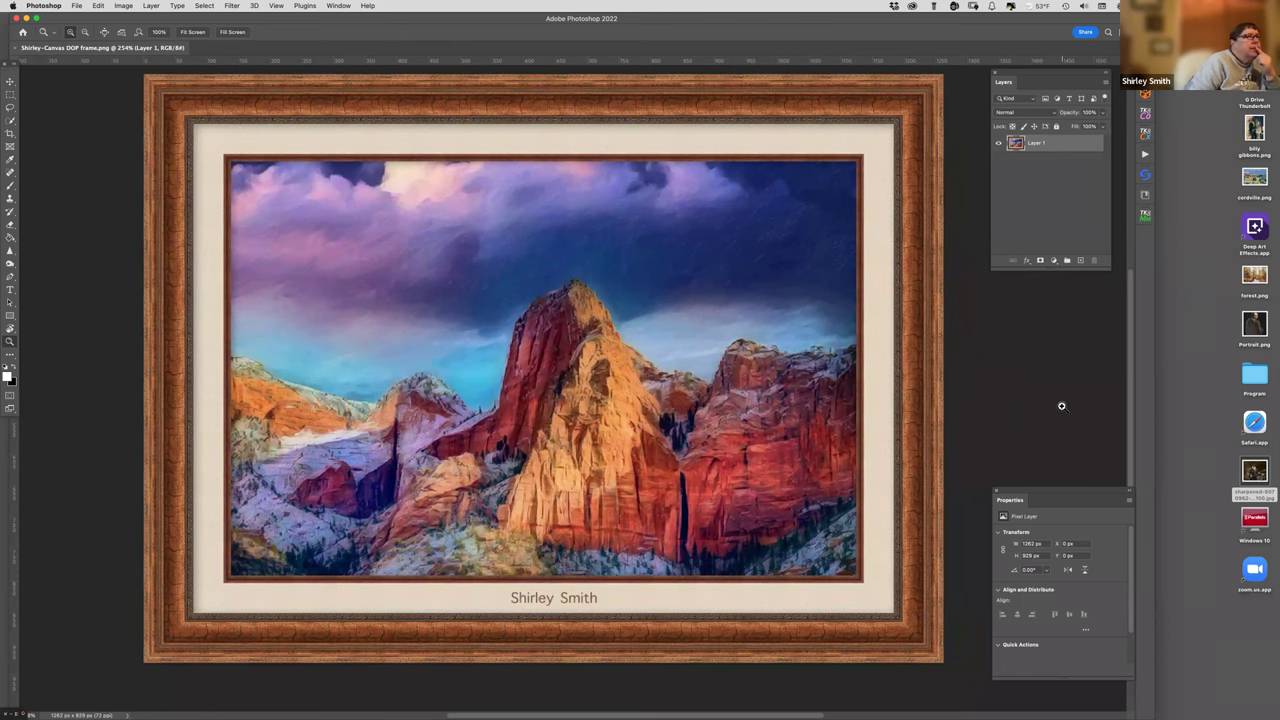
click(605, 409)
scroll(605, 409, up, 5)
scroll(605, 409, down, 5)
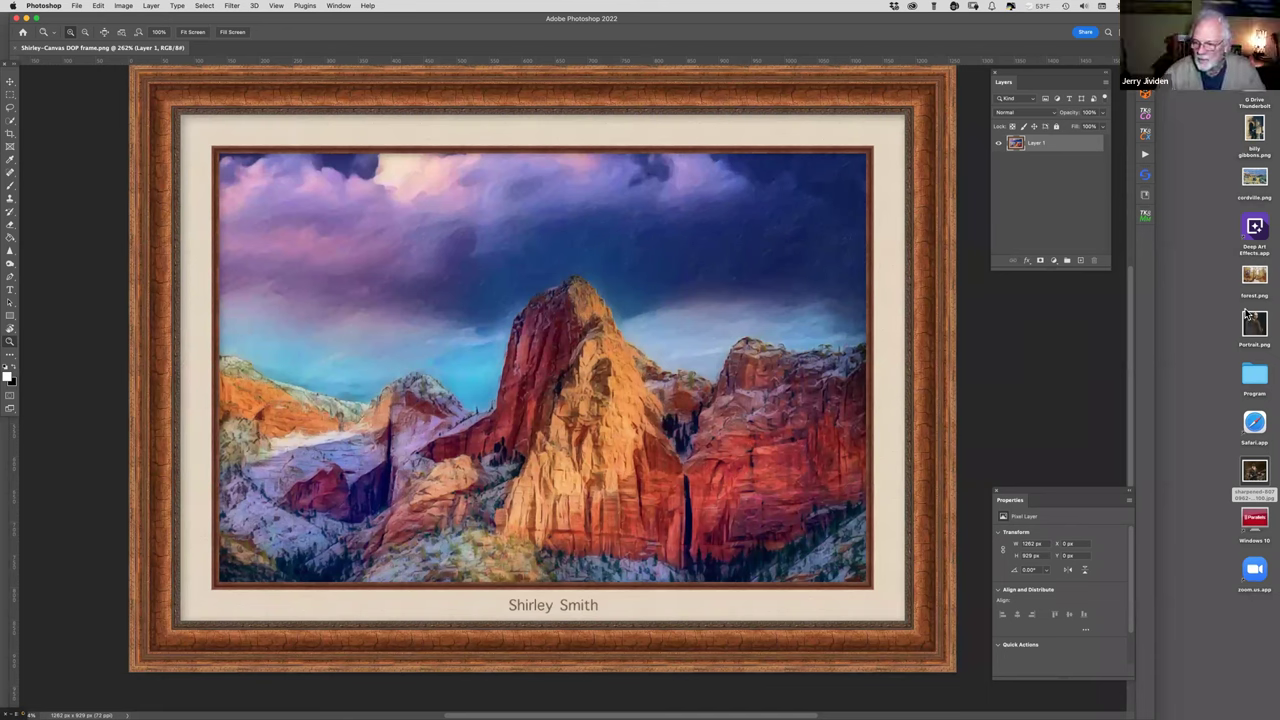
- Preview the original blue-sky mountain photo in the Program folder's CCCC Photos subfolder, and close the folder and preview windows
click(1254, 380)
double_click(1254, 380)
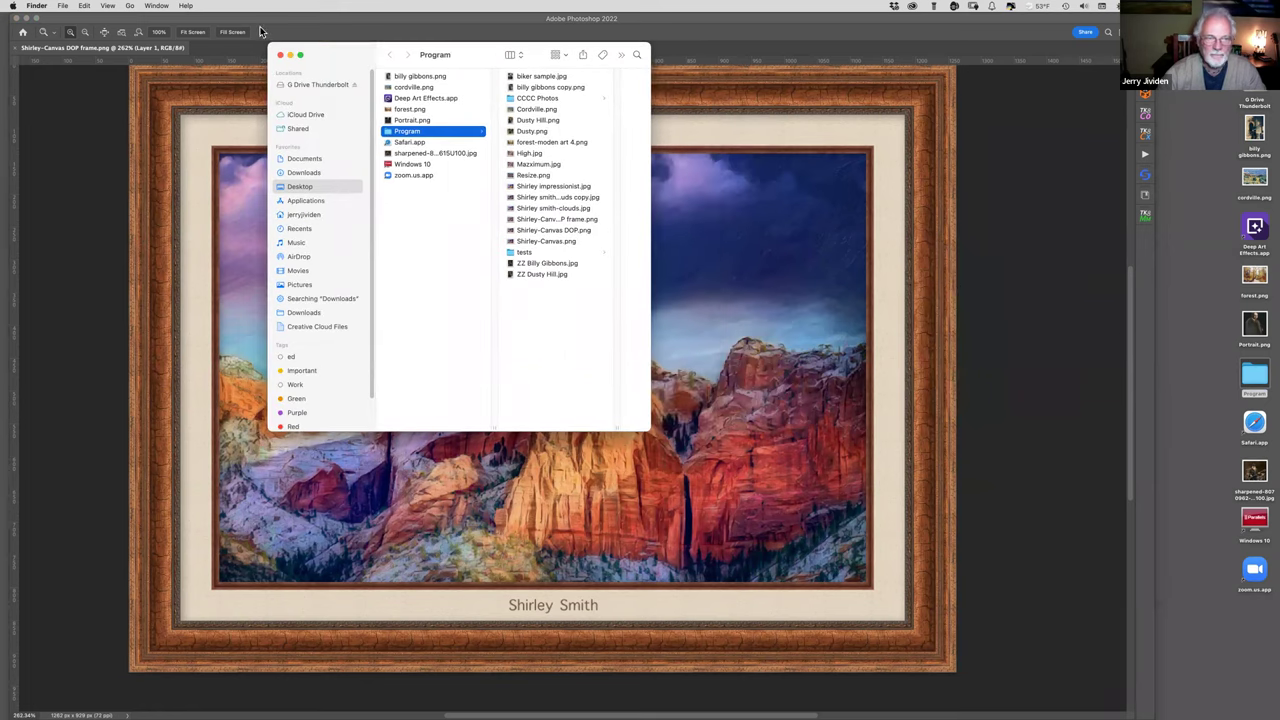
drag(320, 51, 940, 22)
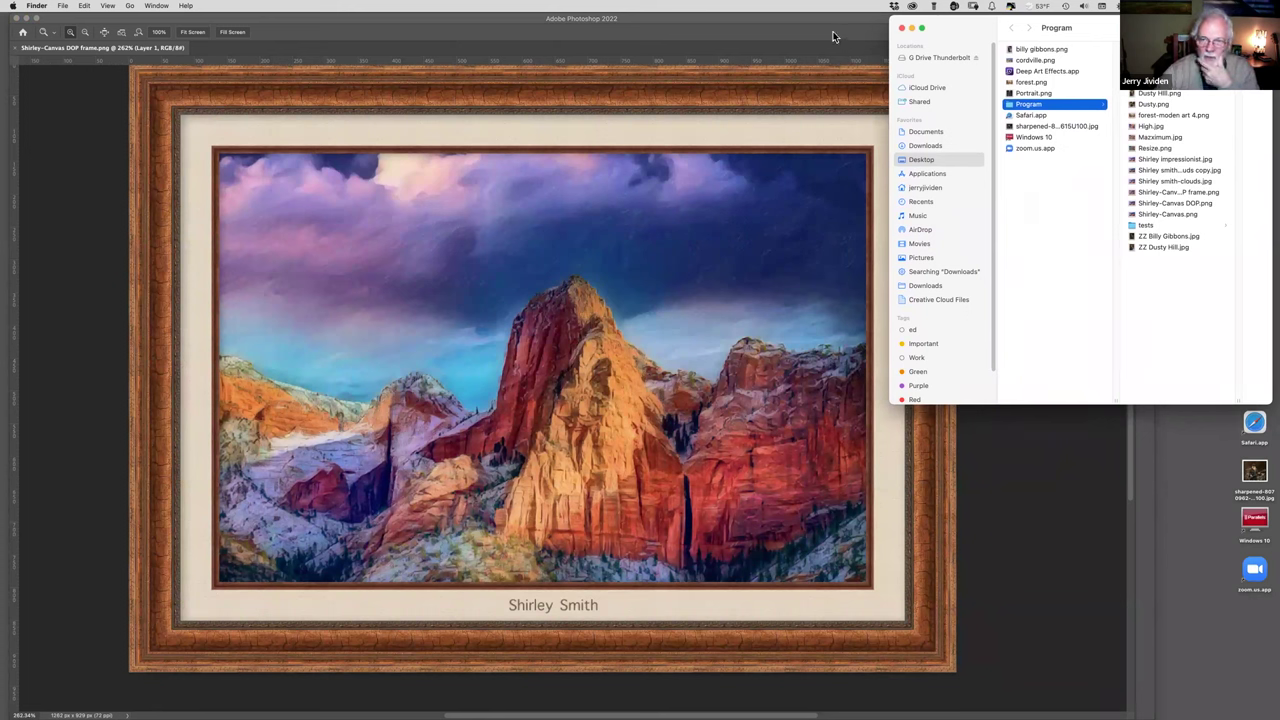
click(1160, 71)
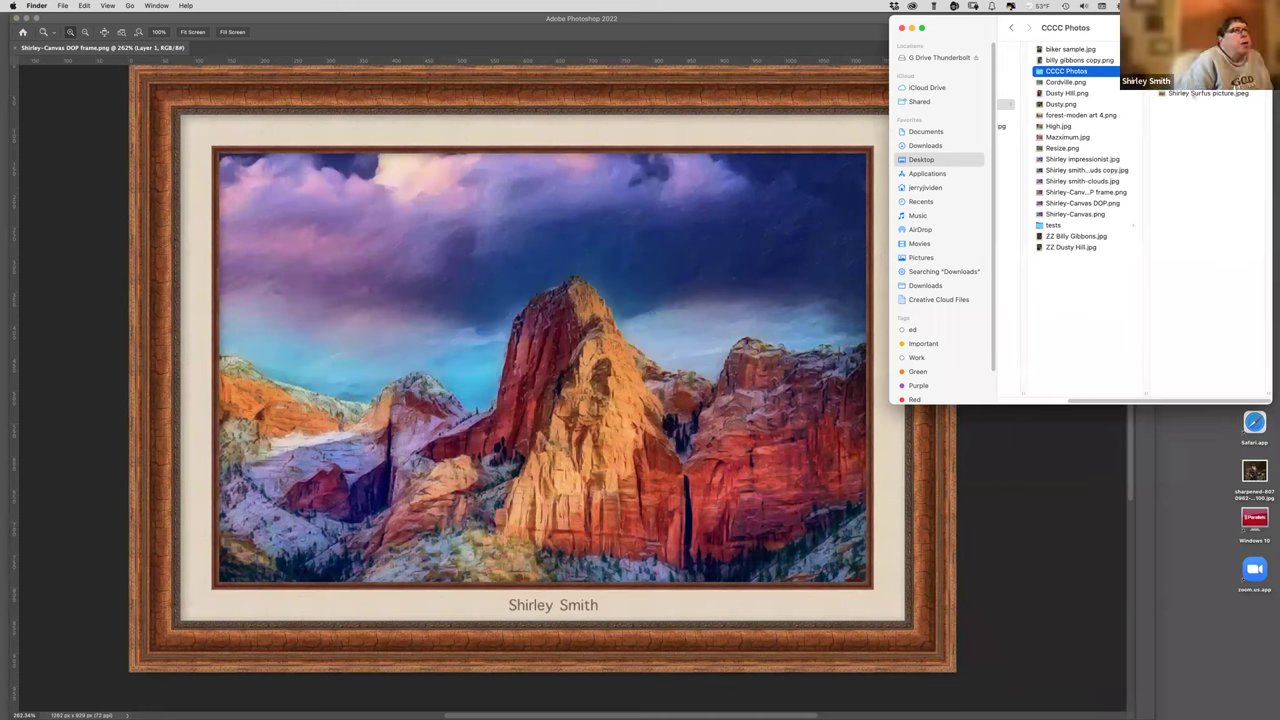
click(1200, 82)
key(space)
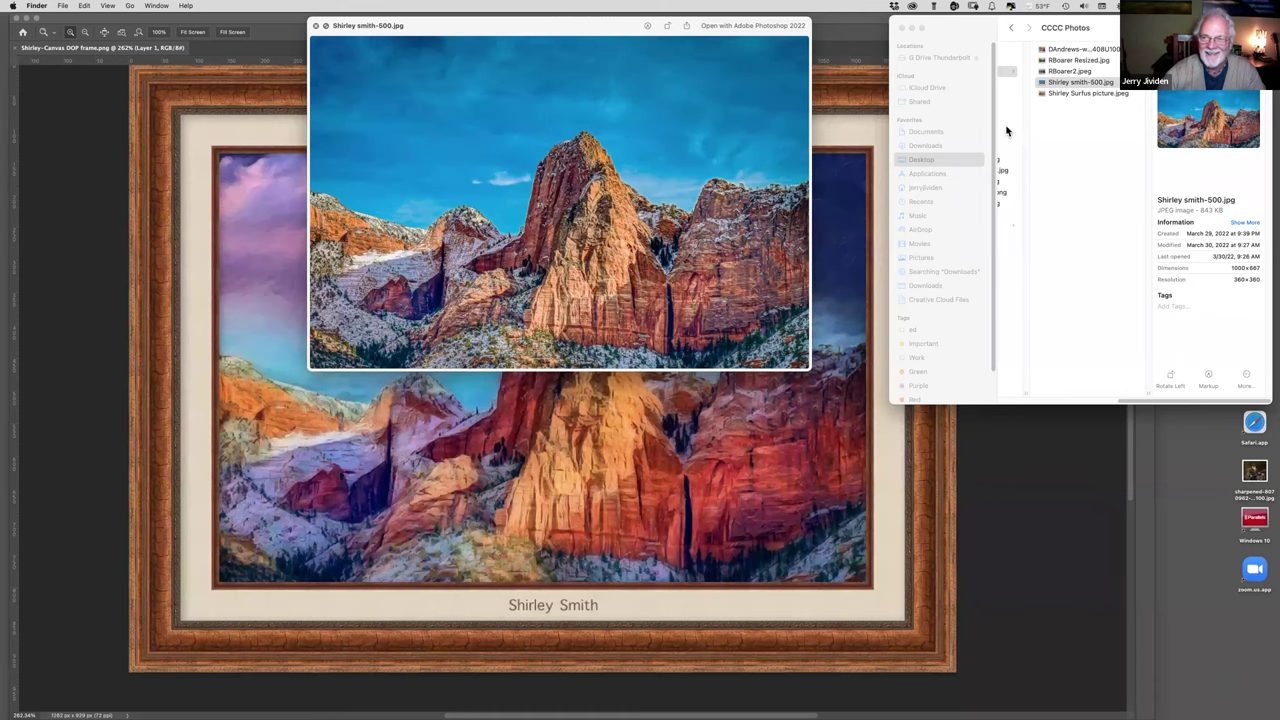
click(901, 28)
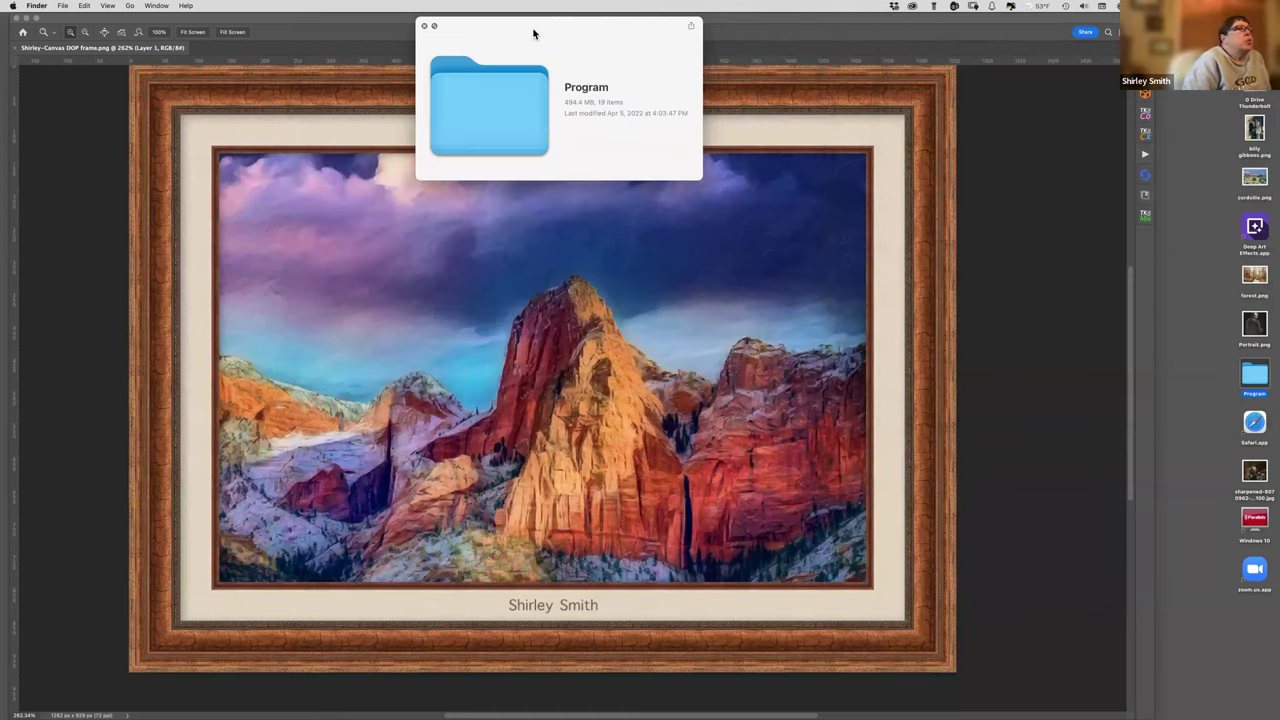
click(425, 27)
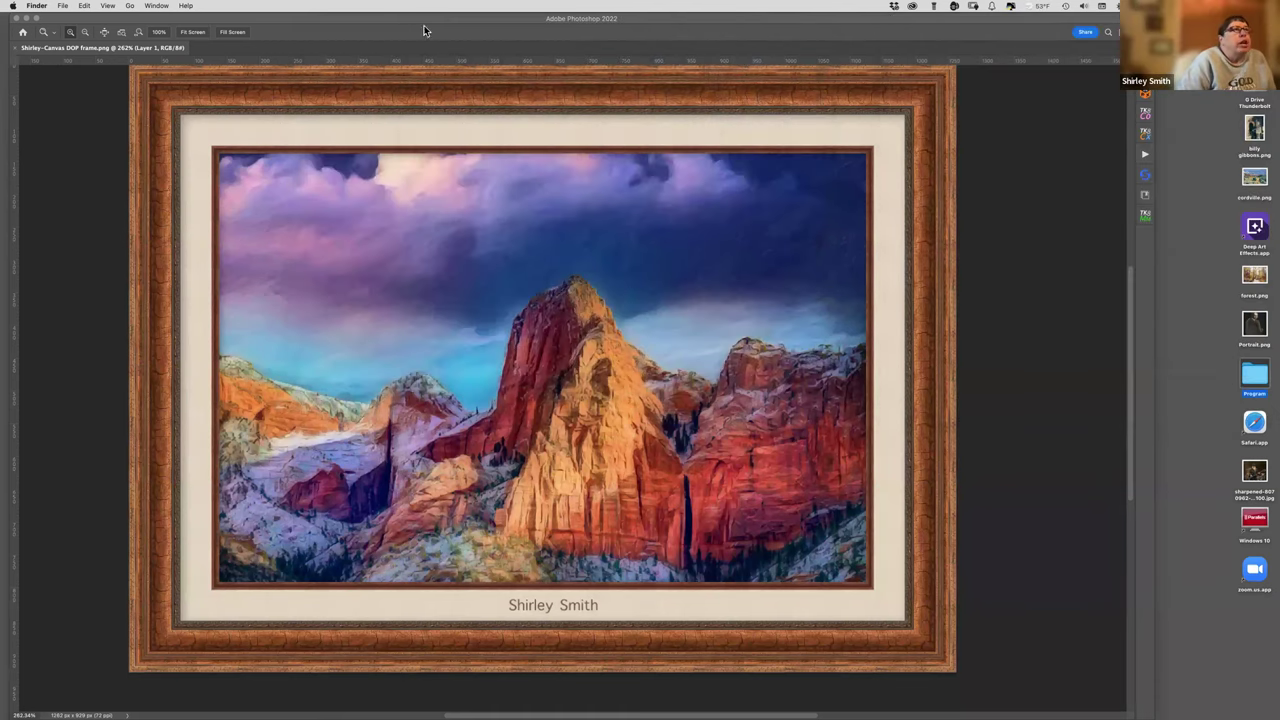
- Reopen the preview of the original mountain photo from CCCC Photos and place it beside the framed painting for comparison
double_click(1257, 378)
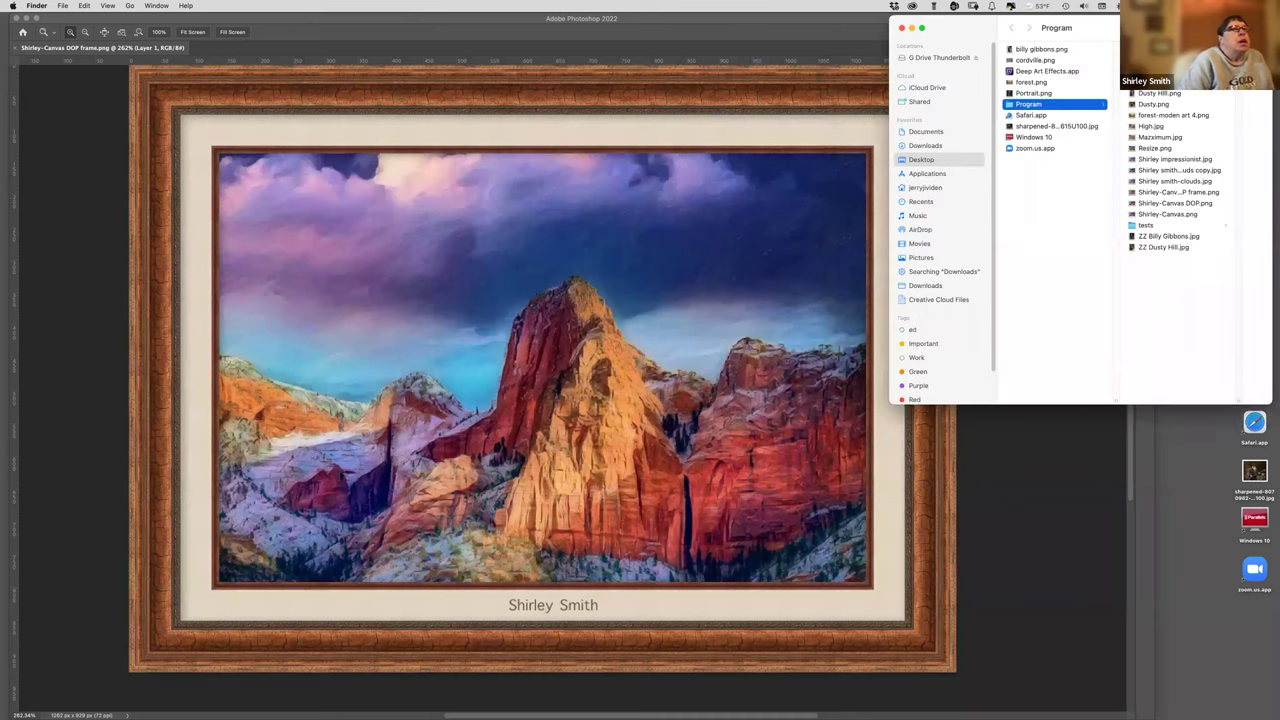
click(1160, 71)
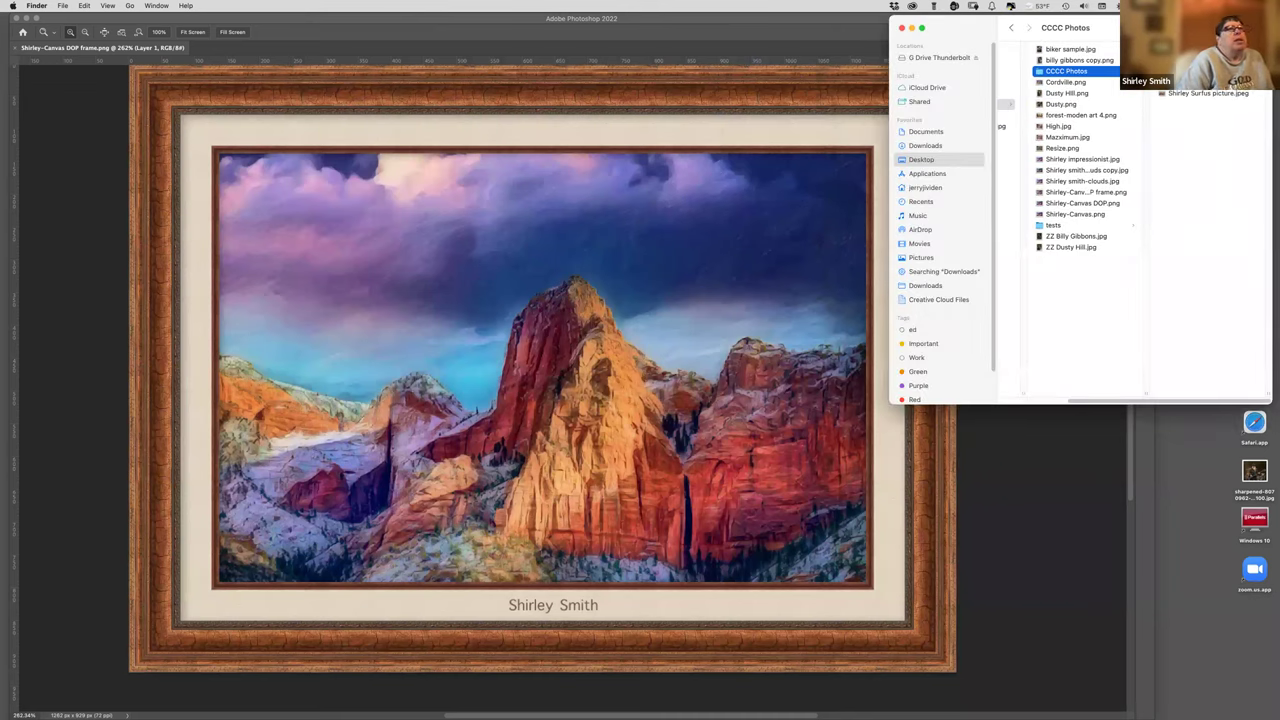
click(1195, 82)
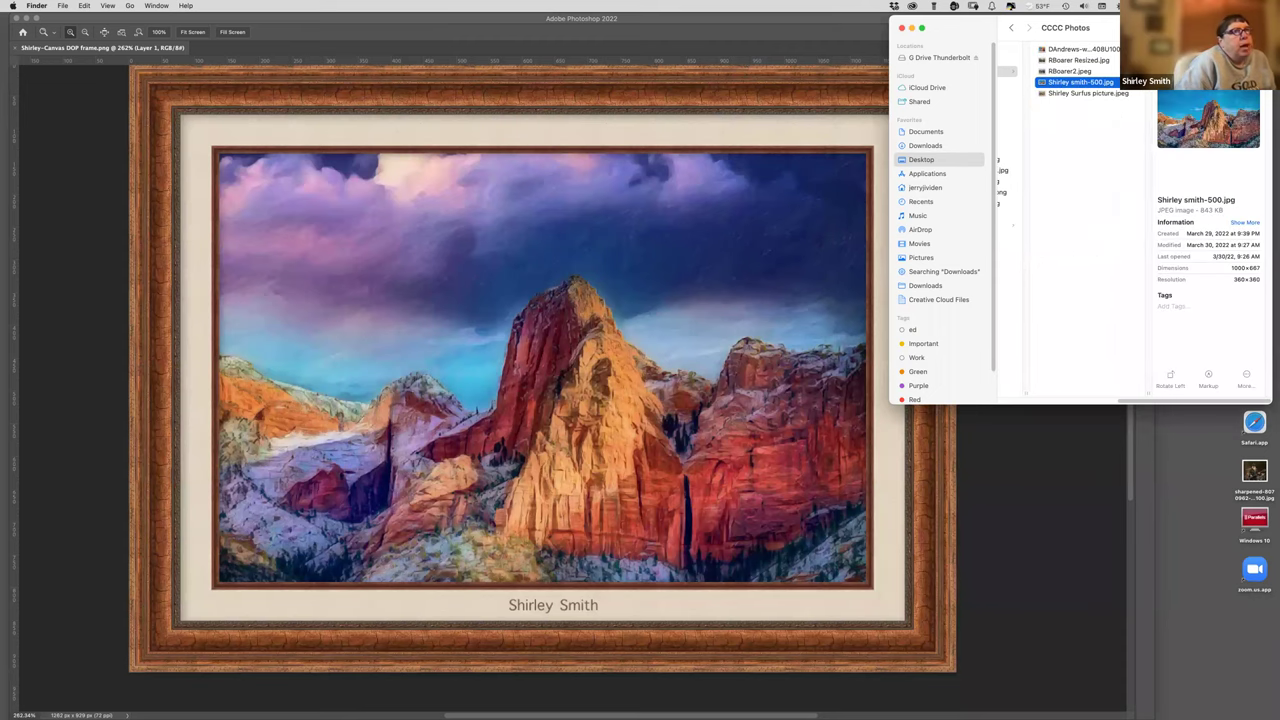
key(space)
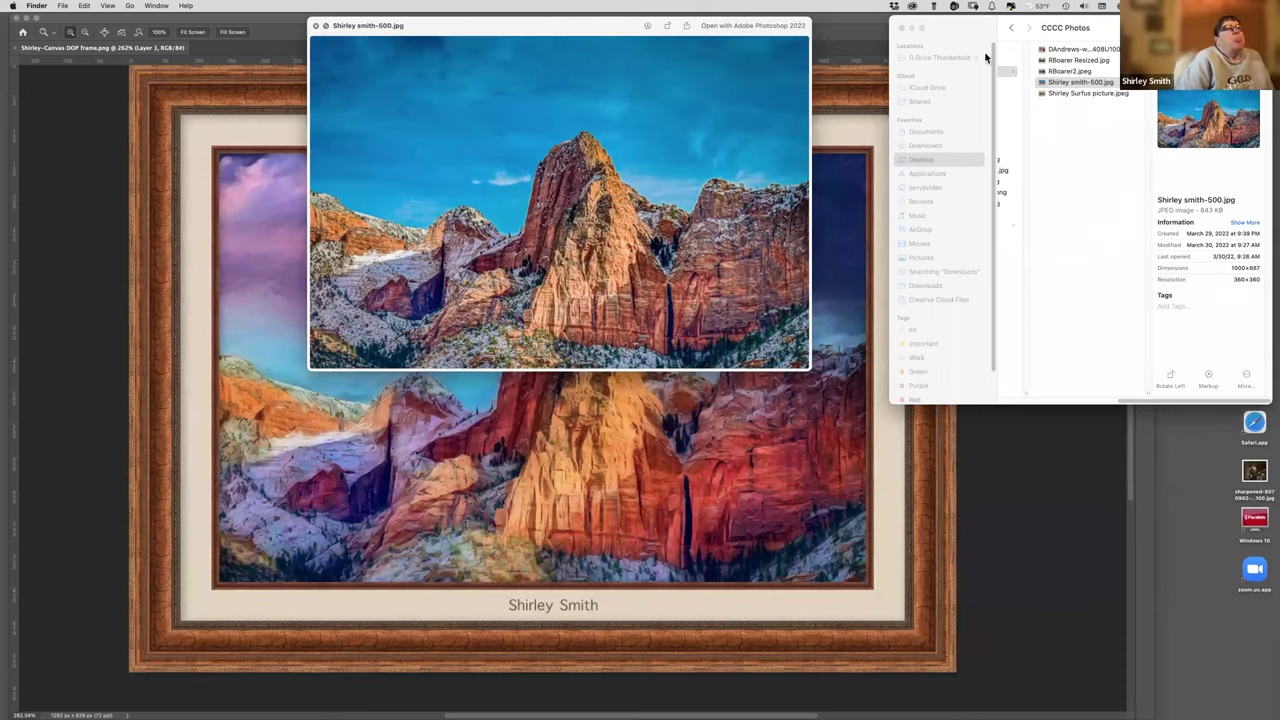
drag(457, 29, 880, 30)
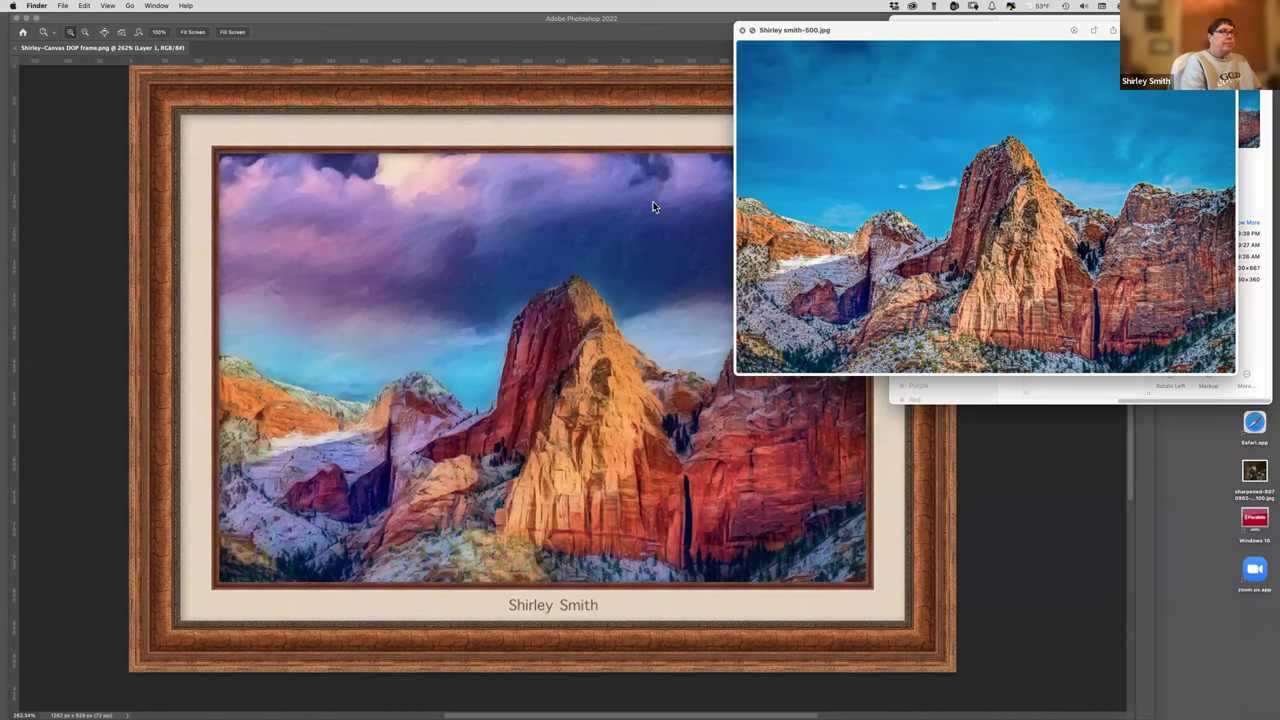
- Open the original blue-sky mountain photo from the CCCC Photos folder in Photoshop and enlarge it to 300%
click(75, 105)
click(77, 6)
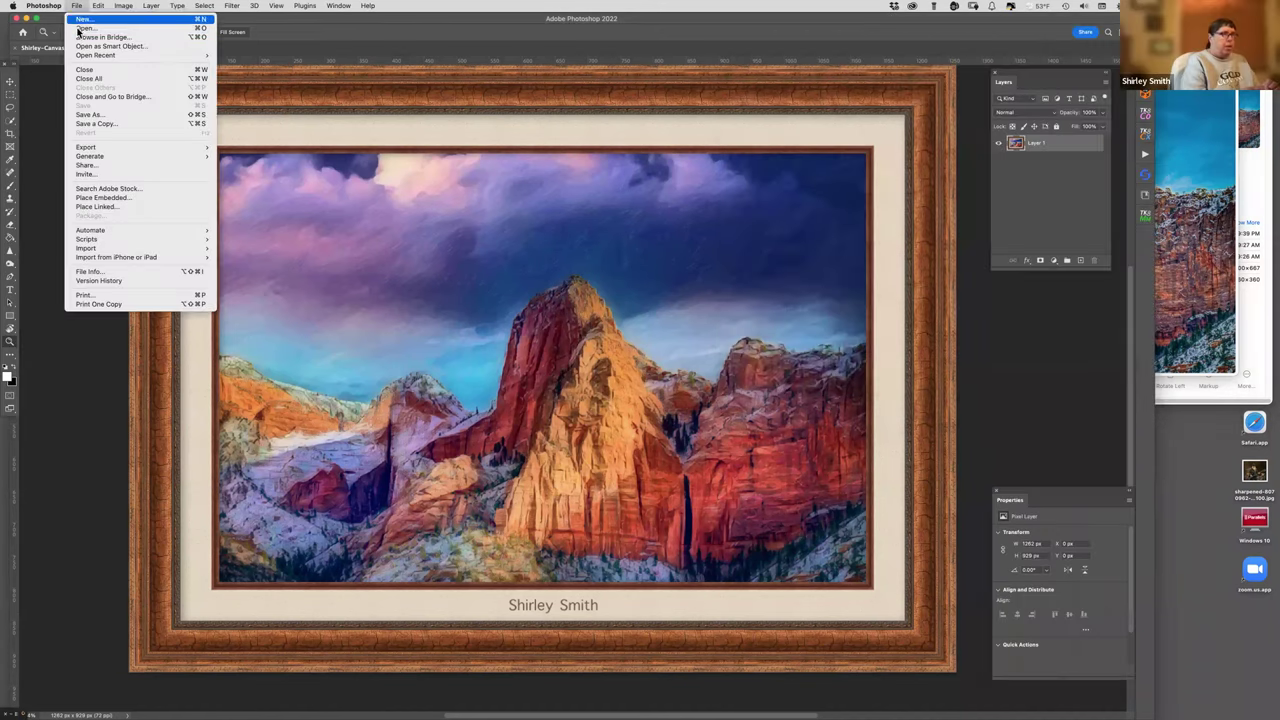
click(86, 29)
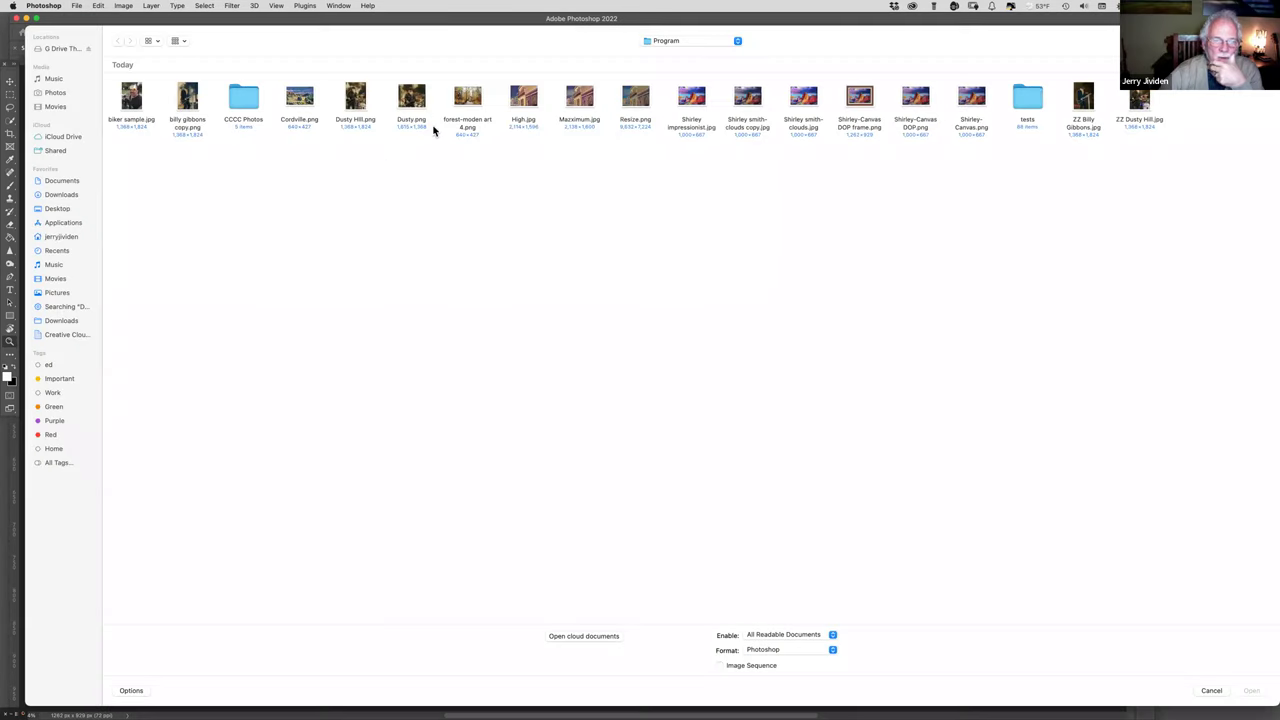
double_click(255, 98)
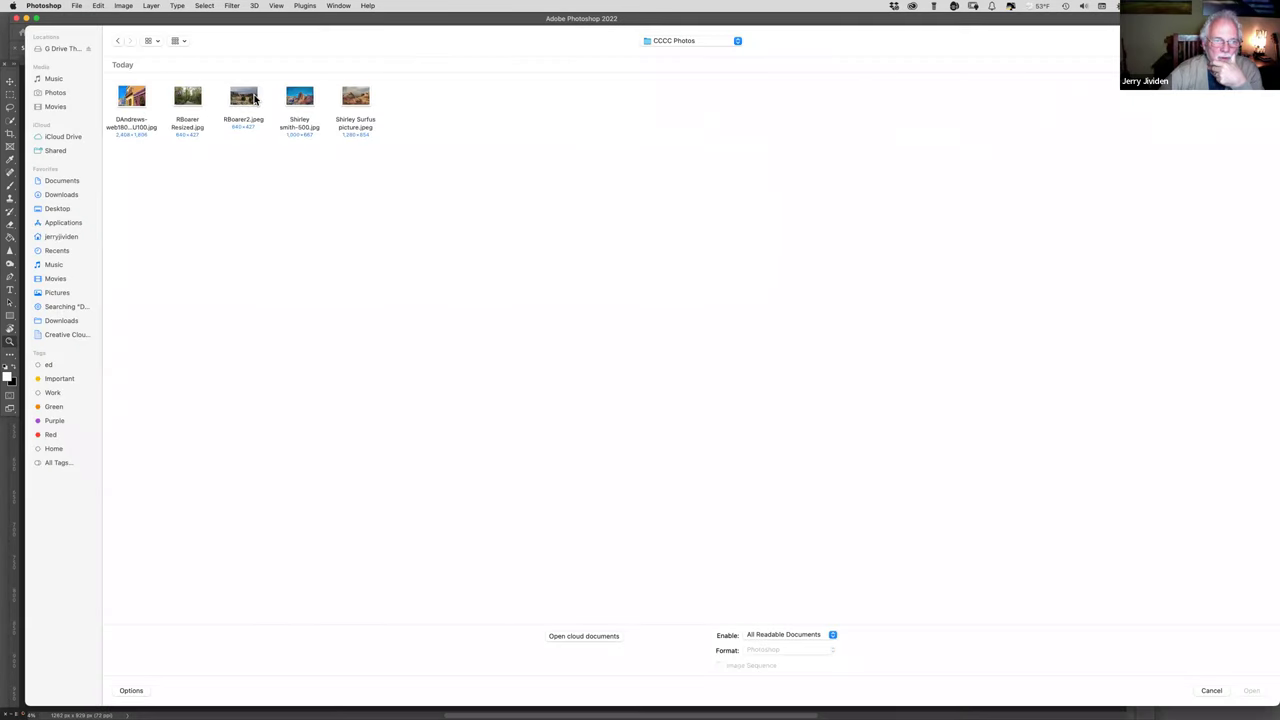
double_click(300, 96)
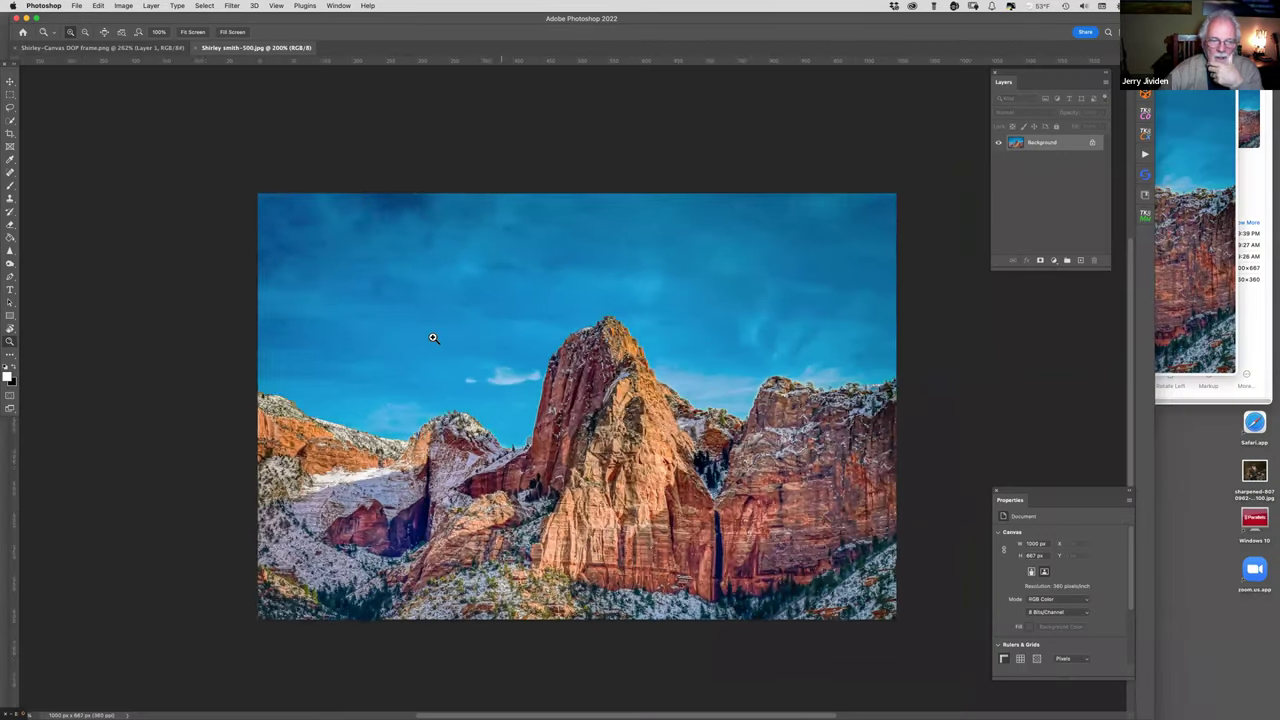
click(433, 338)
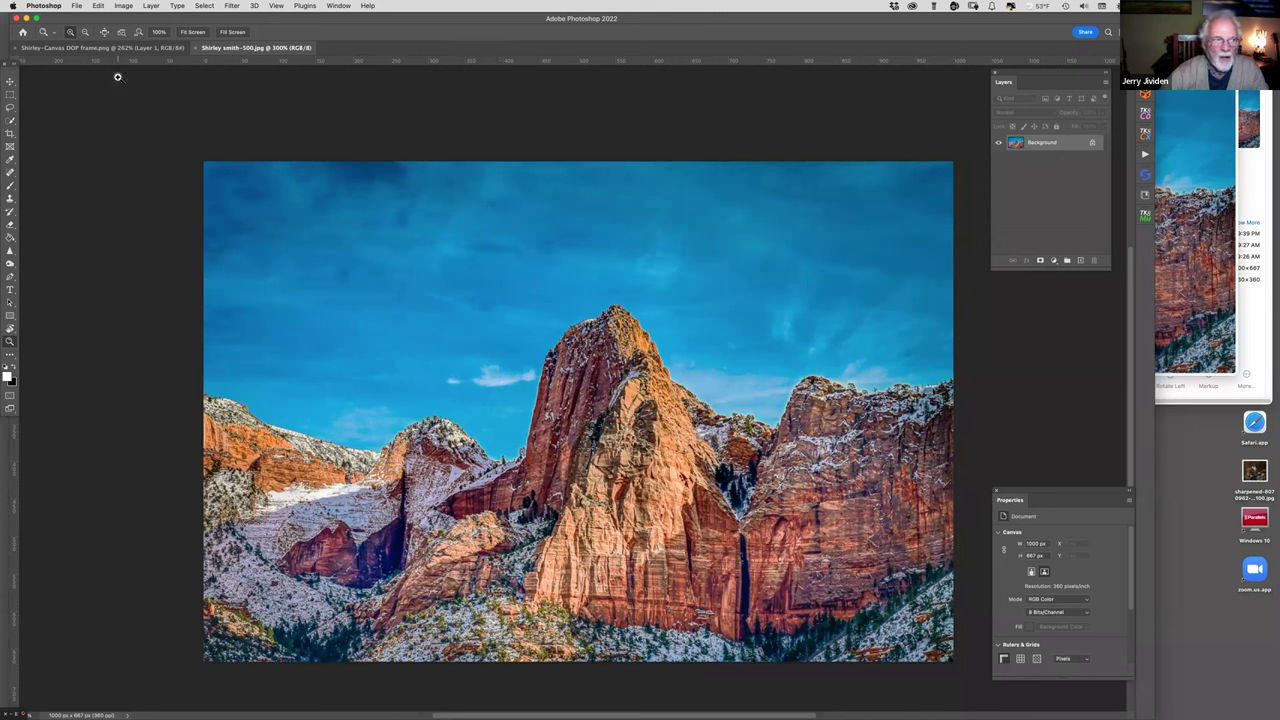
- Start Sky Replacement on the mountain photo and move its dialog away from the image
click(100, 6)
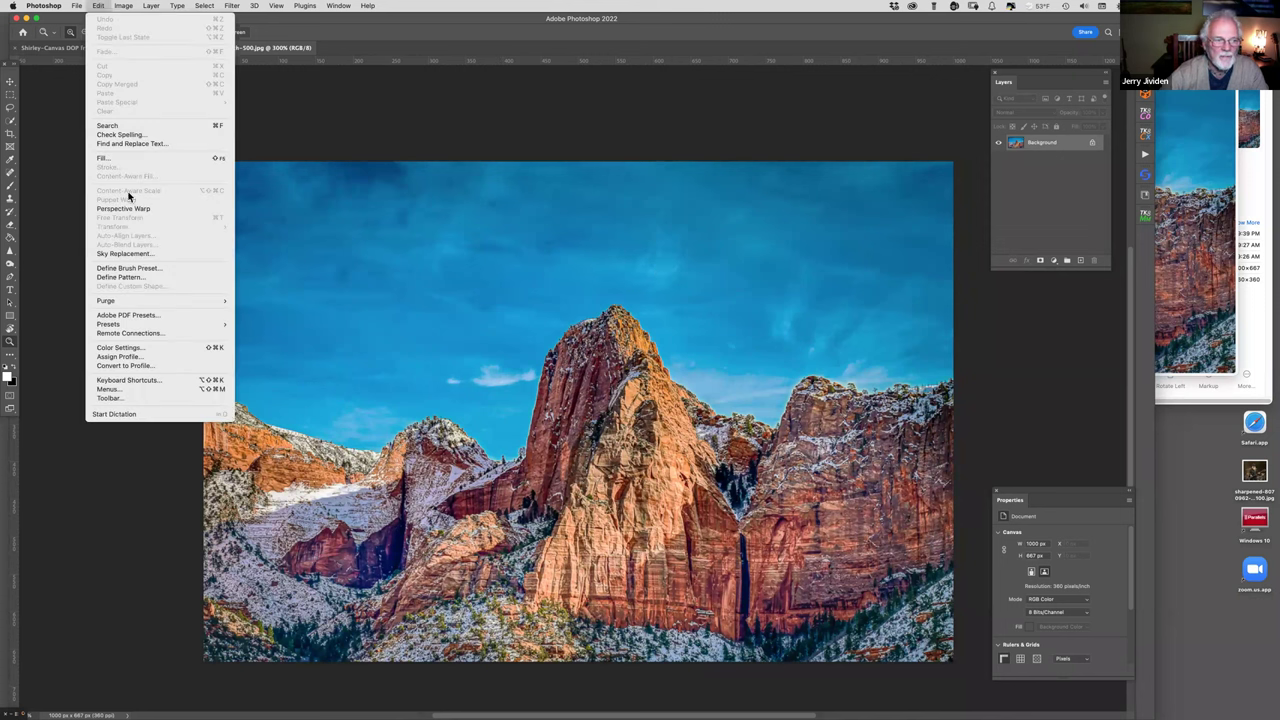
click(131, 256)
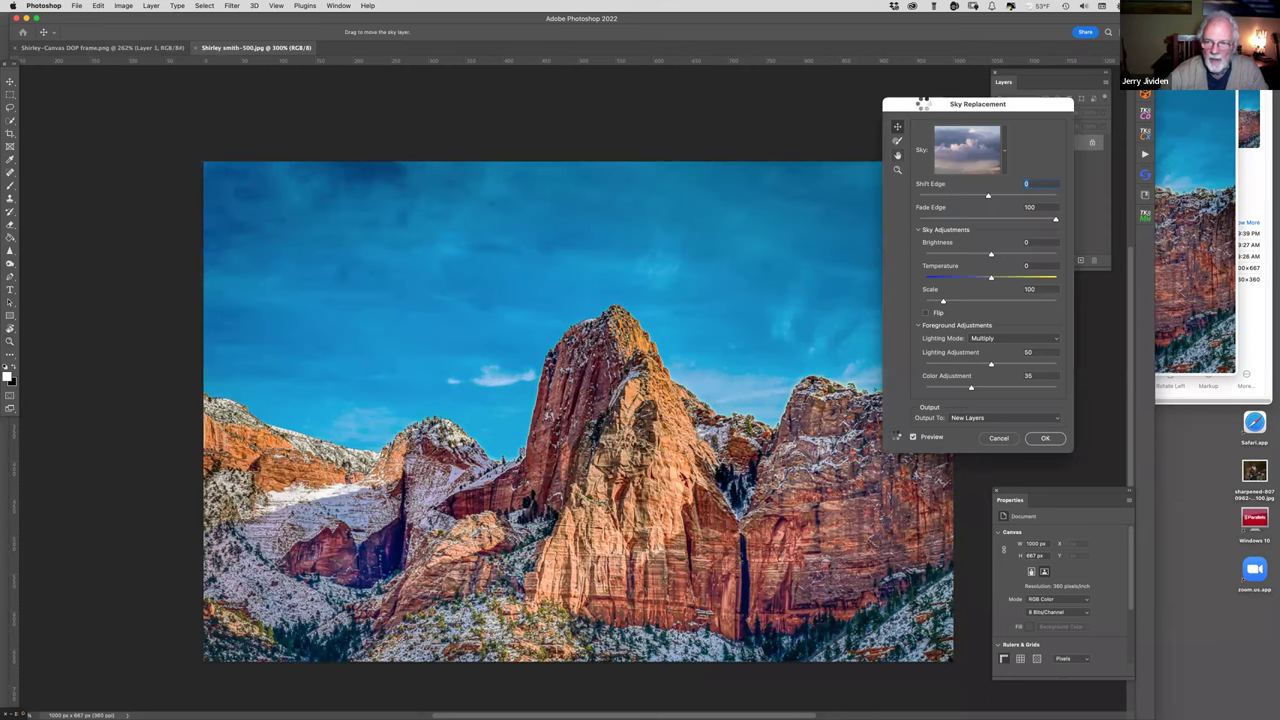
drag(925, 109, 945, 86)
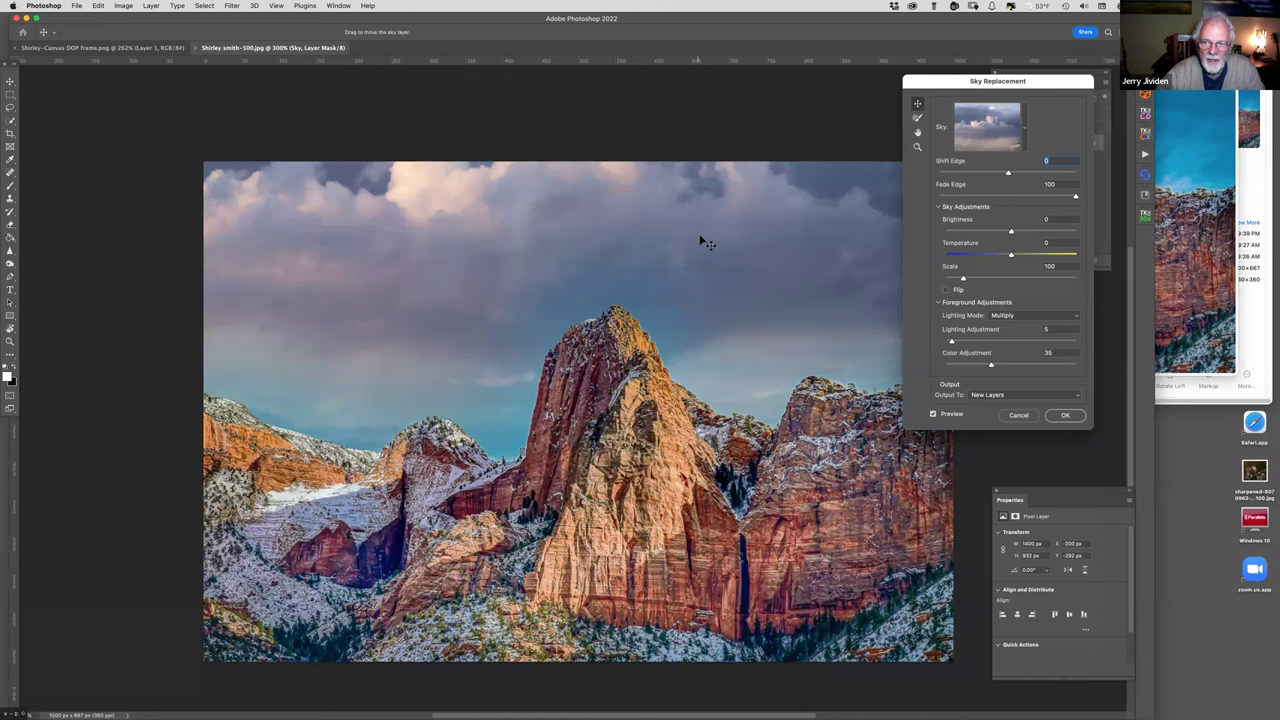
- Try the first two Dramatic Sky presets, the golden-cloud sky and the white storm clouds, and move the dialog clear of the photo
click(1023, 133)
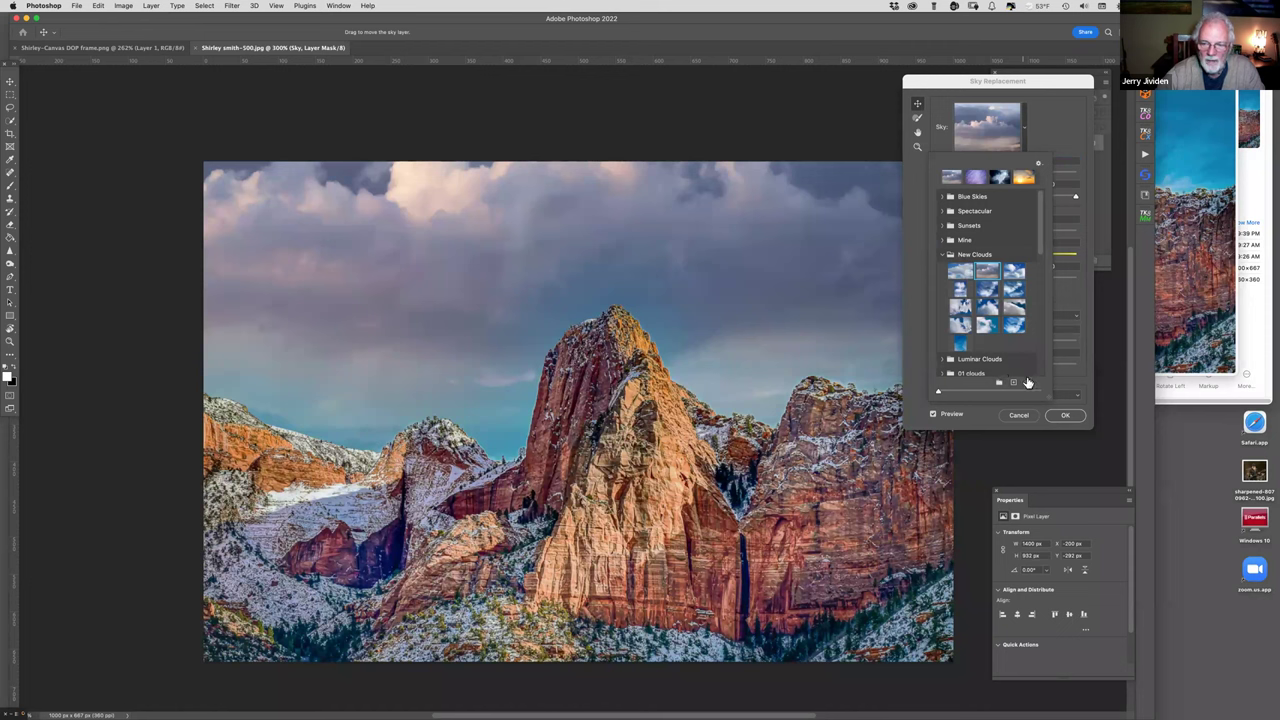
drag(1038, 263, 1040, 379)
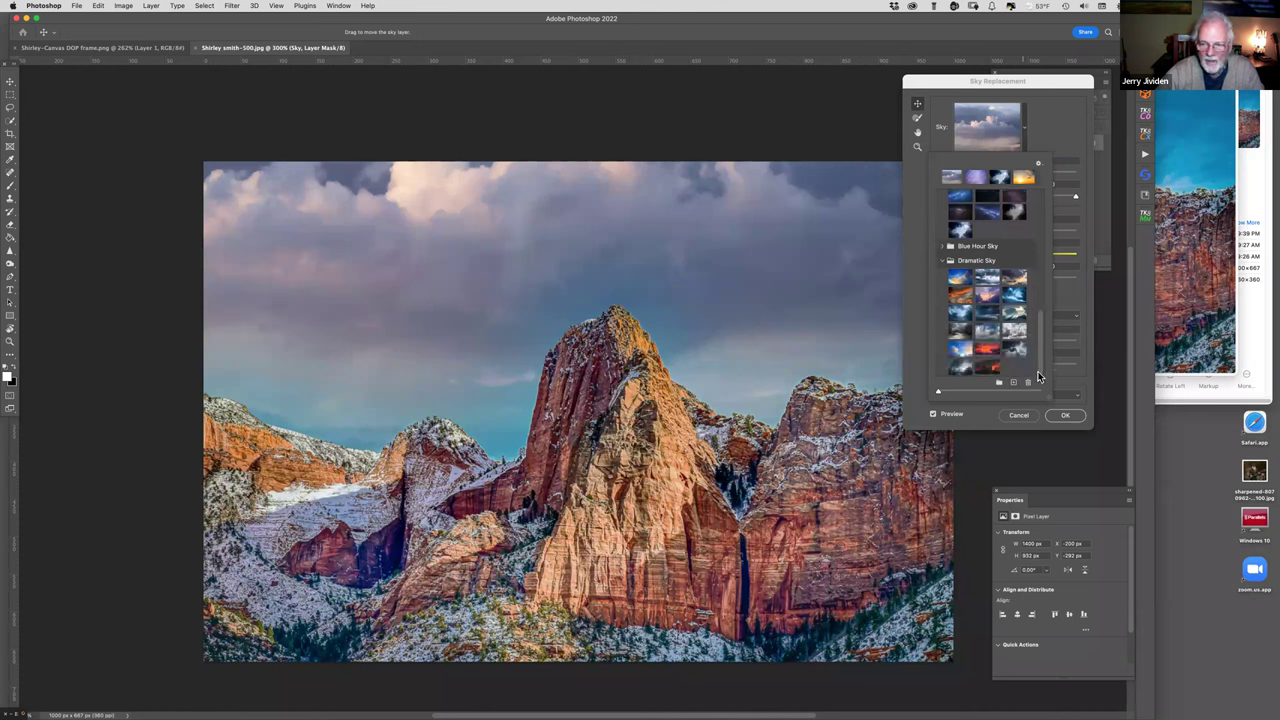
click(961, 278)
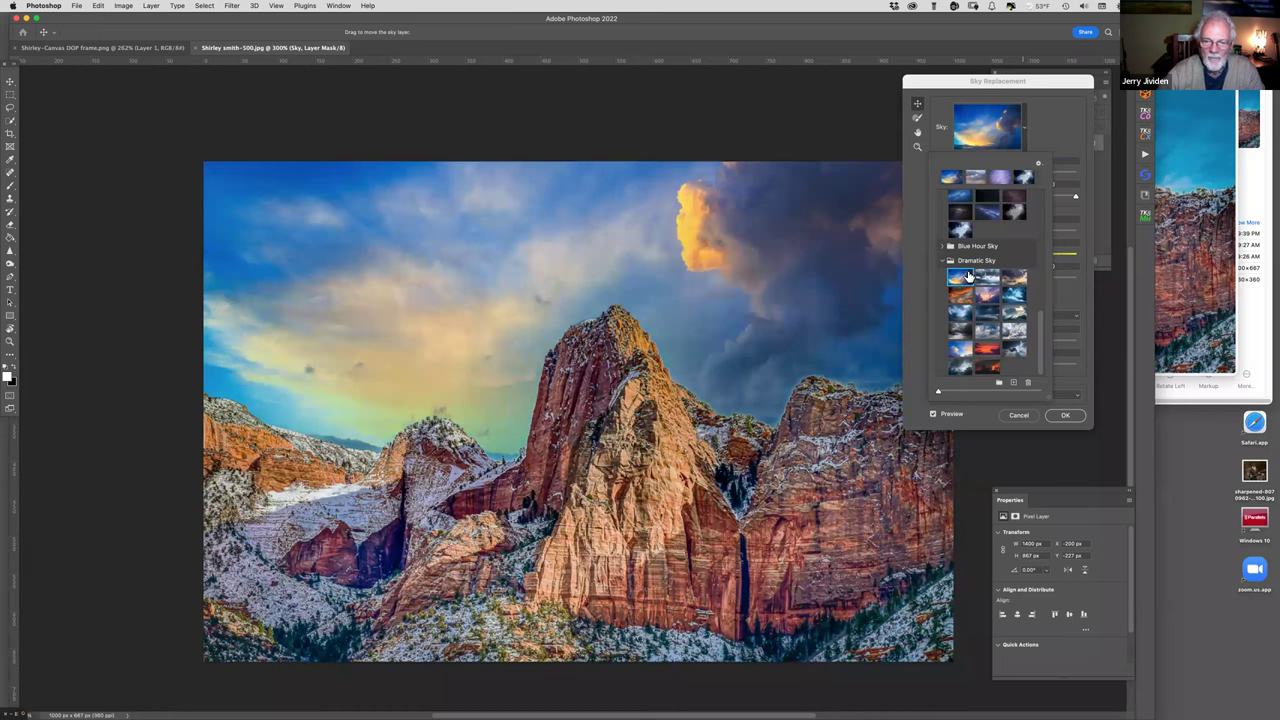
click(985, 279)
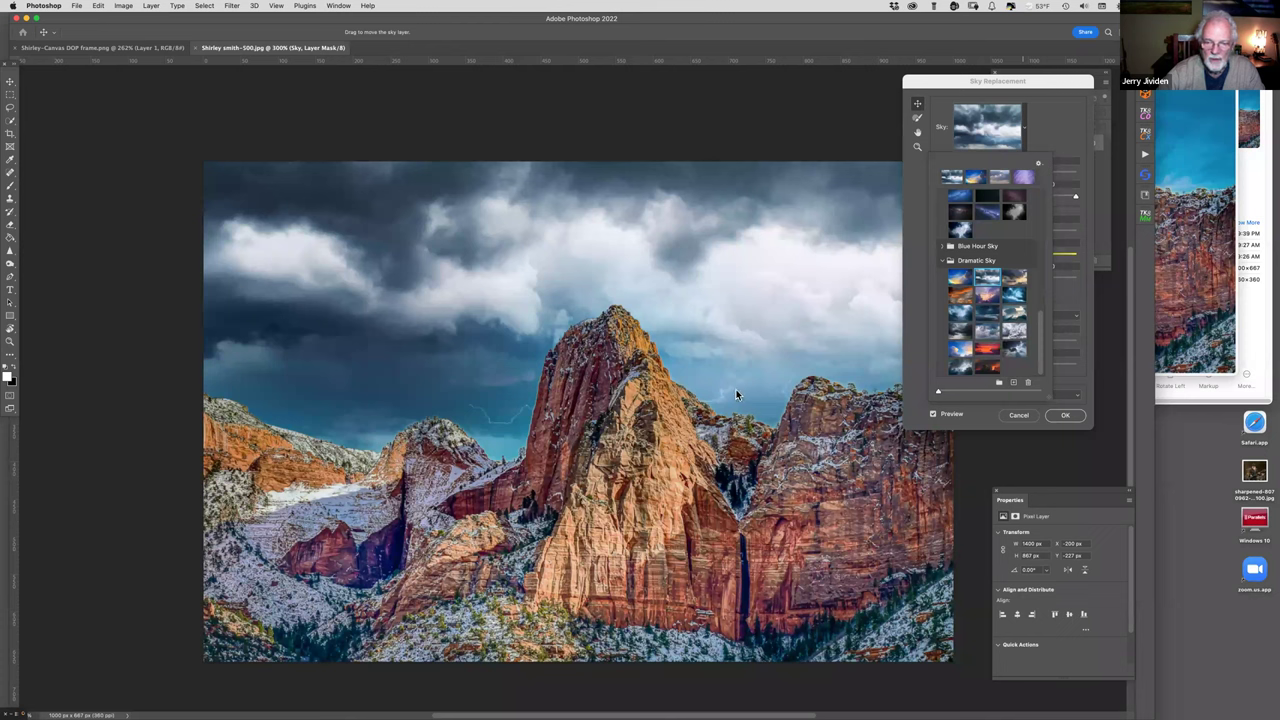
drag(951, 84, 1028, 74)
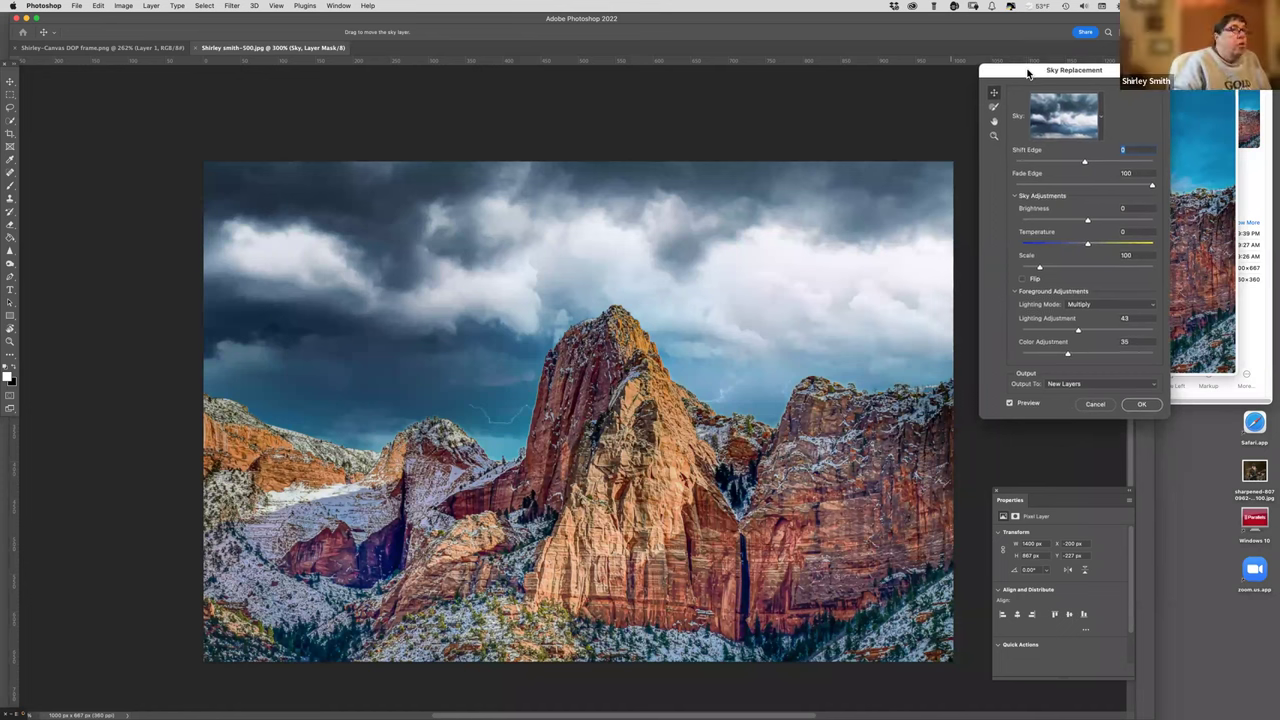
- Try Night Sky presets on the mountain photo: purple star streaks, blue galaxies, circular star trails and the reddish Milky Way
click(1101, 121)
scroll(1052, 299, down, 5)
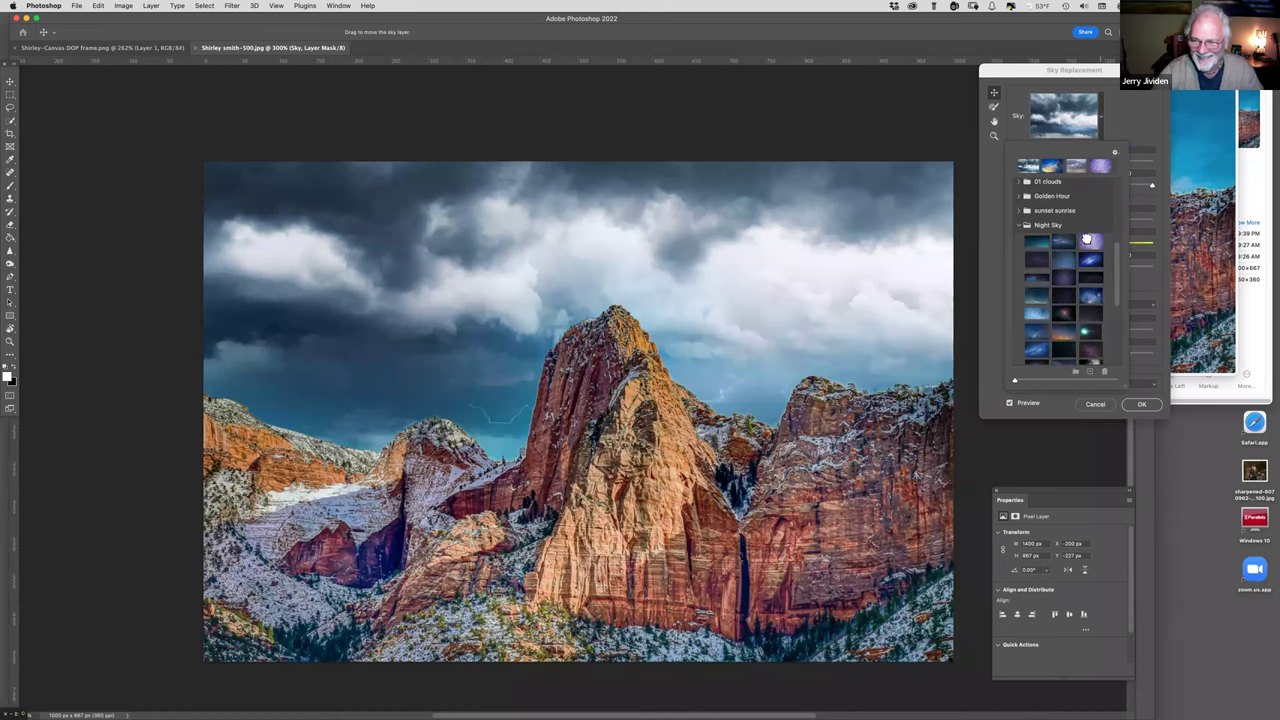
click(1089, 241)
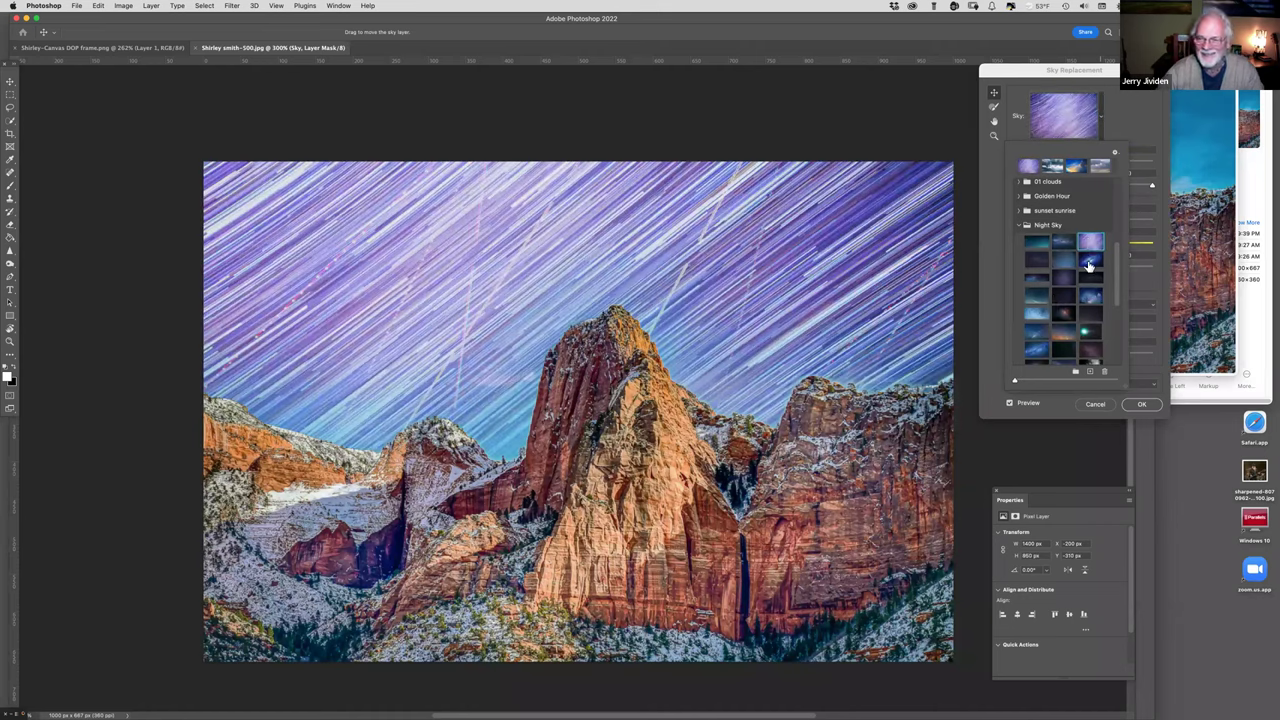
click(1090, 261)
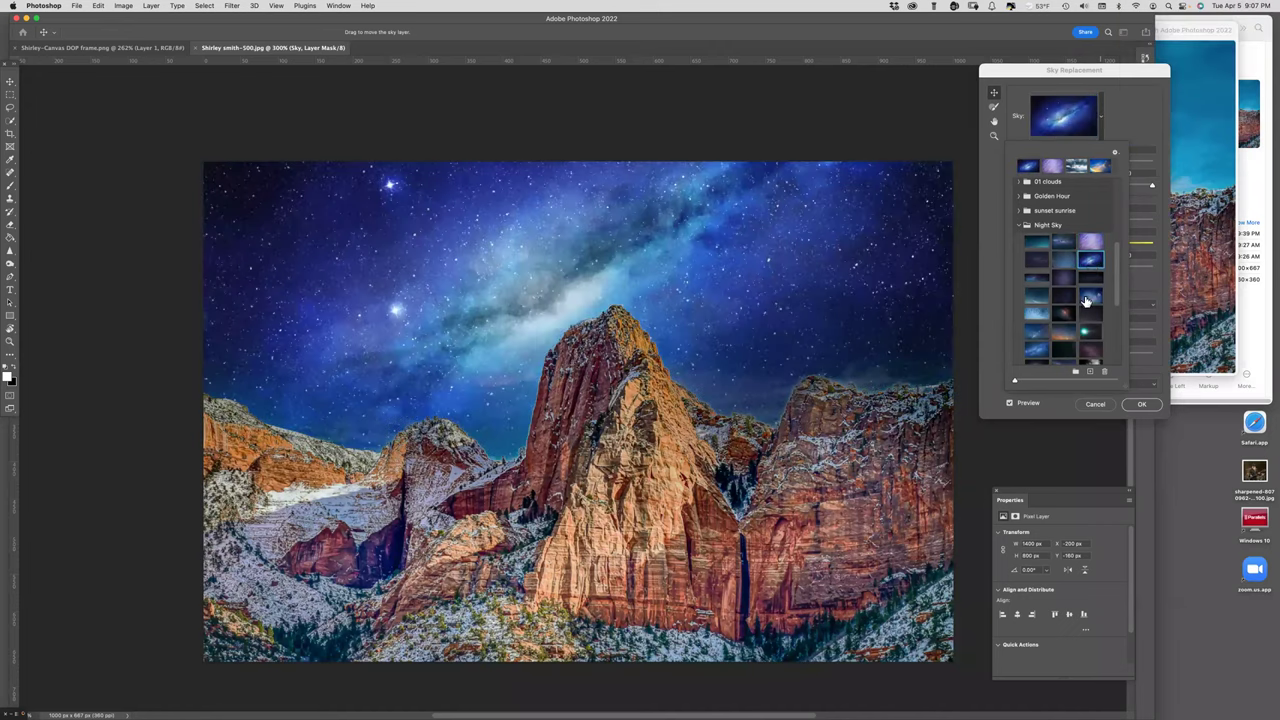
click(1090, 298)
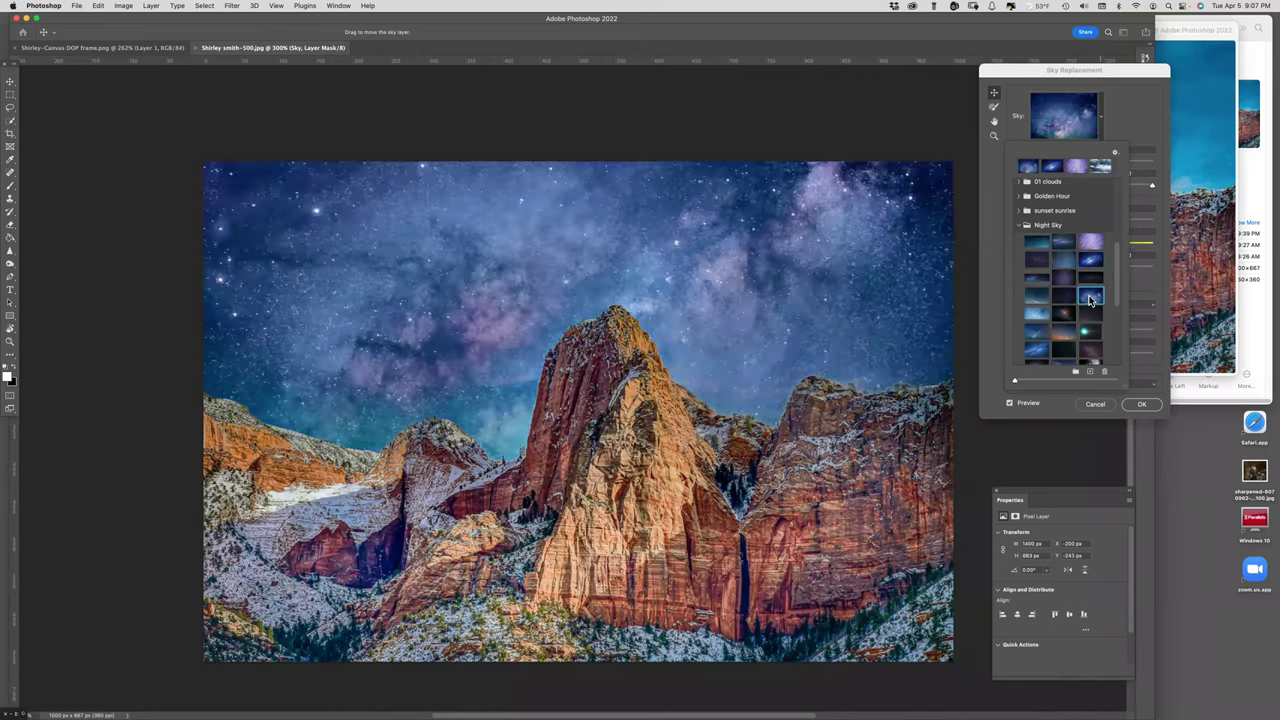
click(1033, 314)
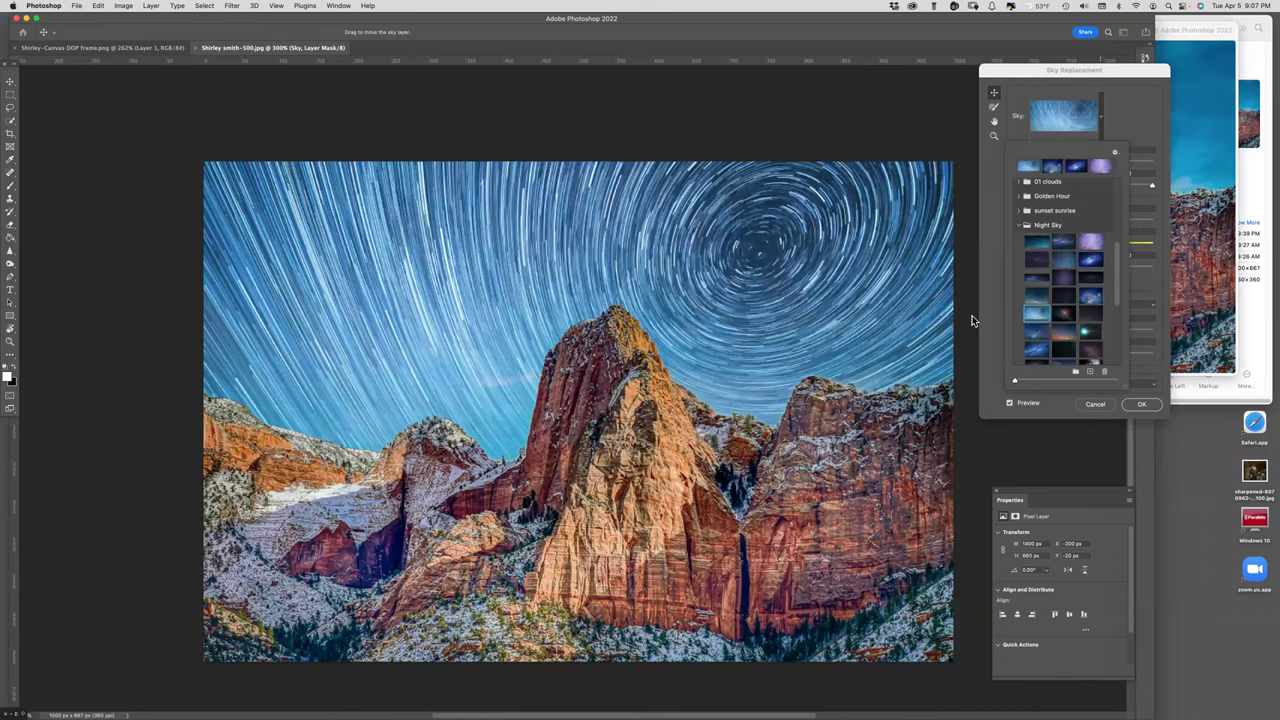
click(1064, 314)
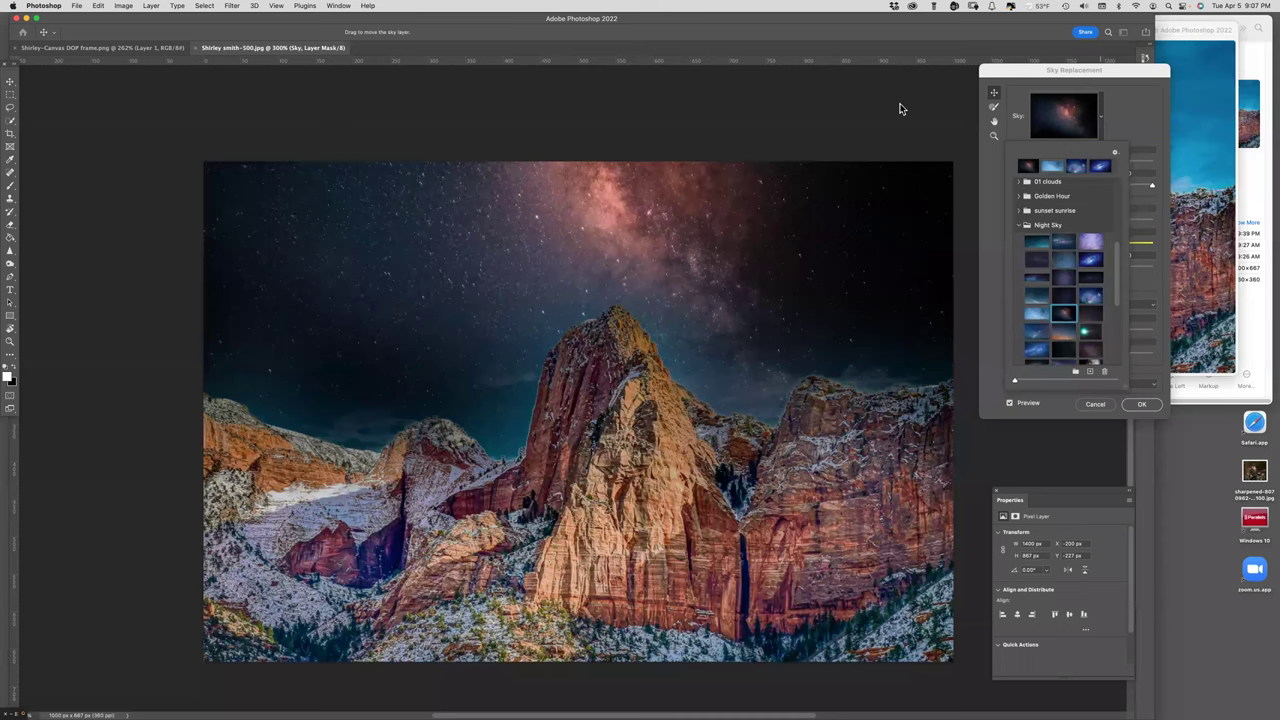
- Try four more Dramatic Sky presets: purple sunlit clouds, dark storm clouds, a glowing sunset cloud and a black cloud with light rays
drag(1117, 294, 1117, 358)
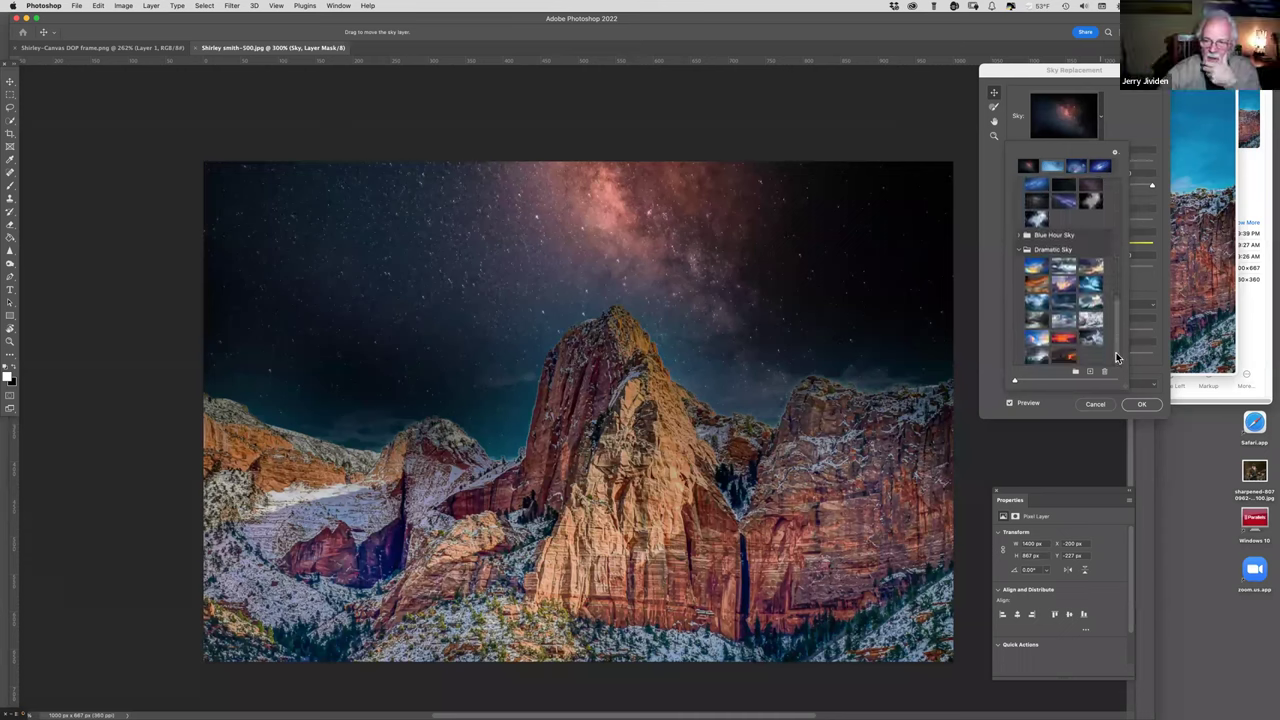
click(1063, 286)
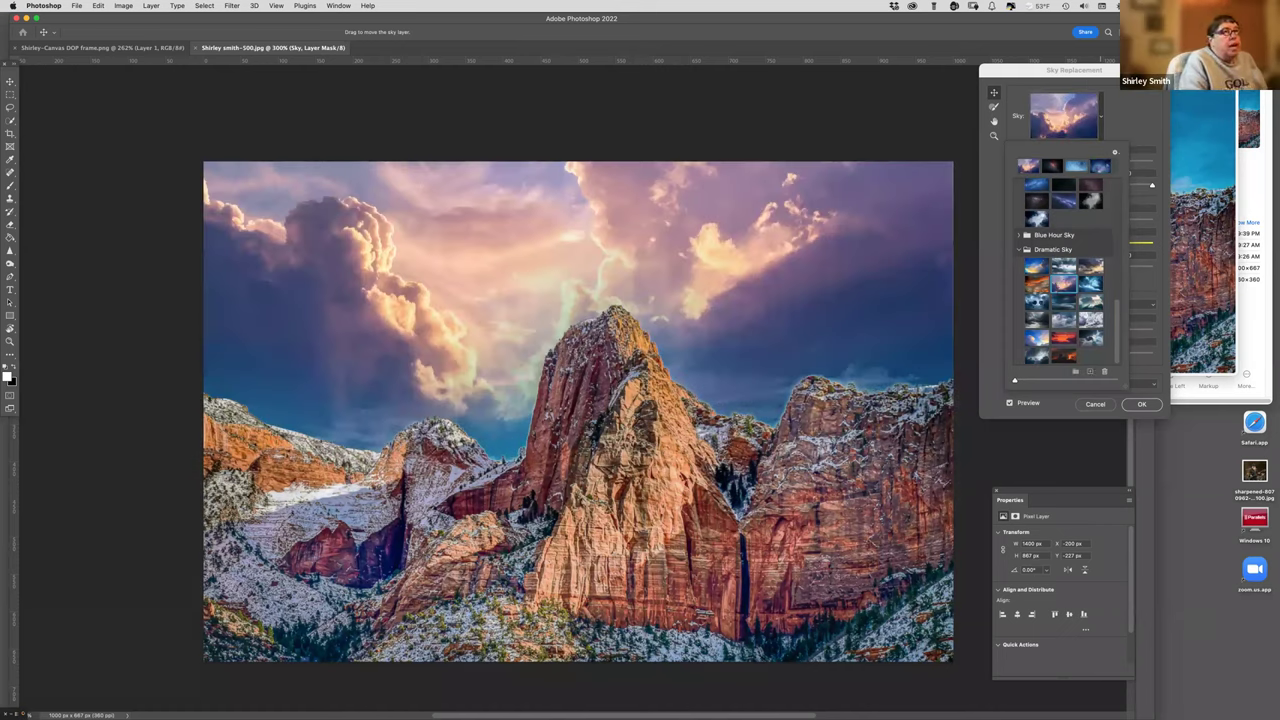
click(1037, 300)
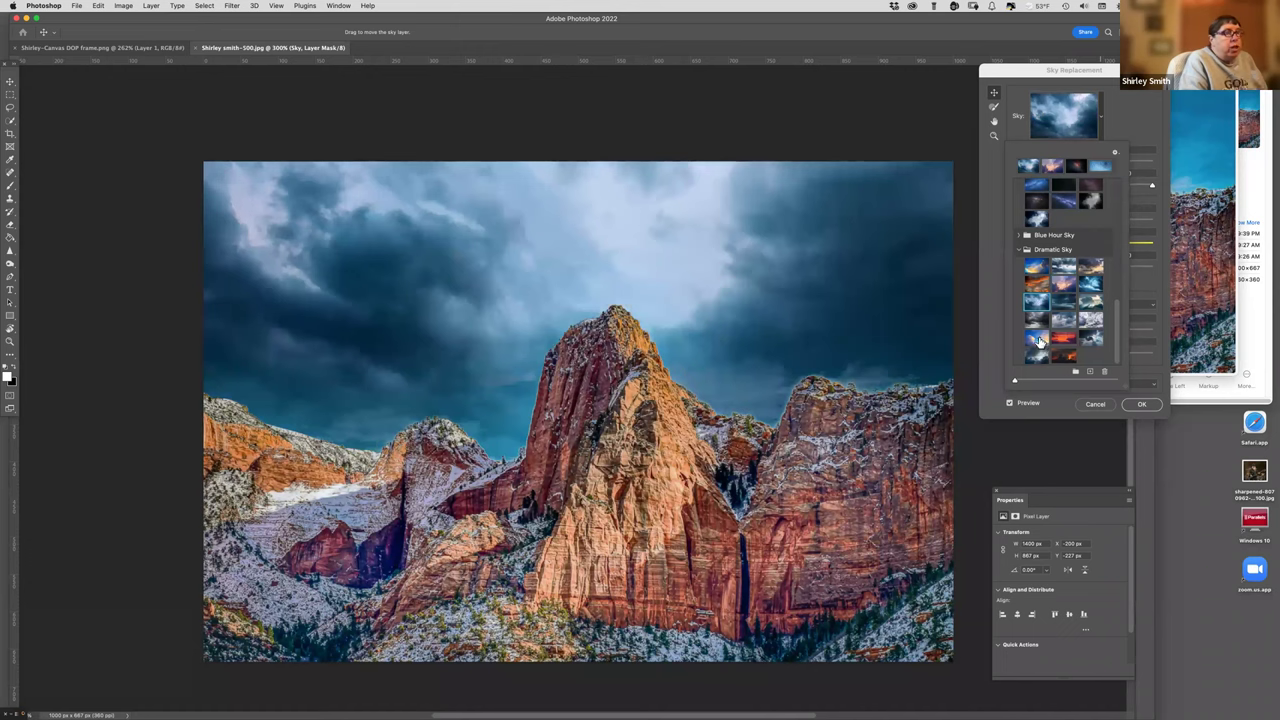
click(1039, 339)
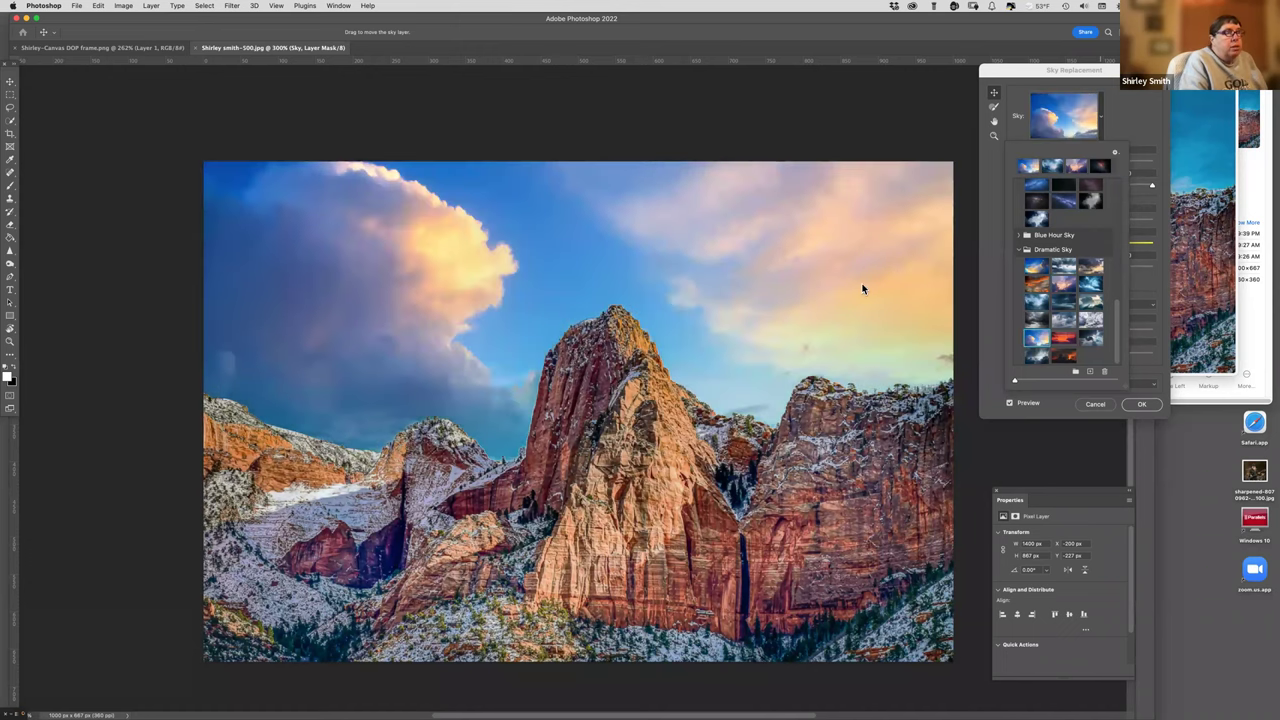
click(1091, 337)
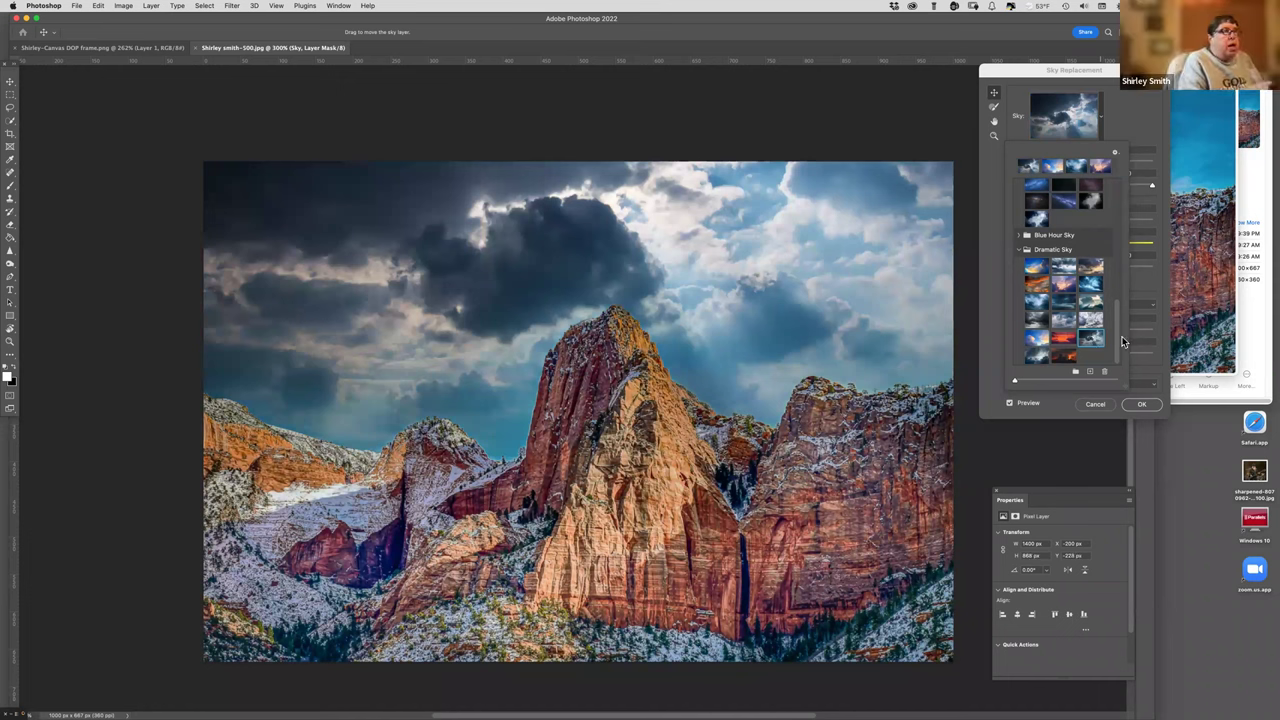
- Collapse the New Clouds group and try several presets from the 01 clouds group, including the curved contrail sky
drag(1118, 346, 1121, 207)
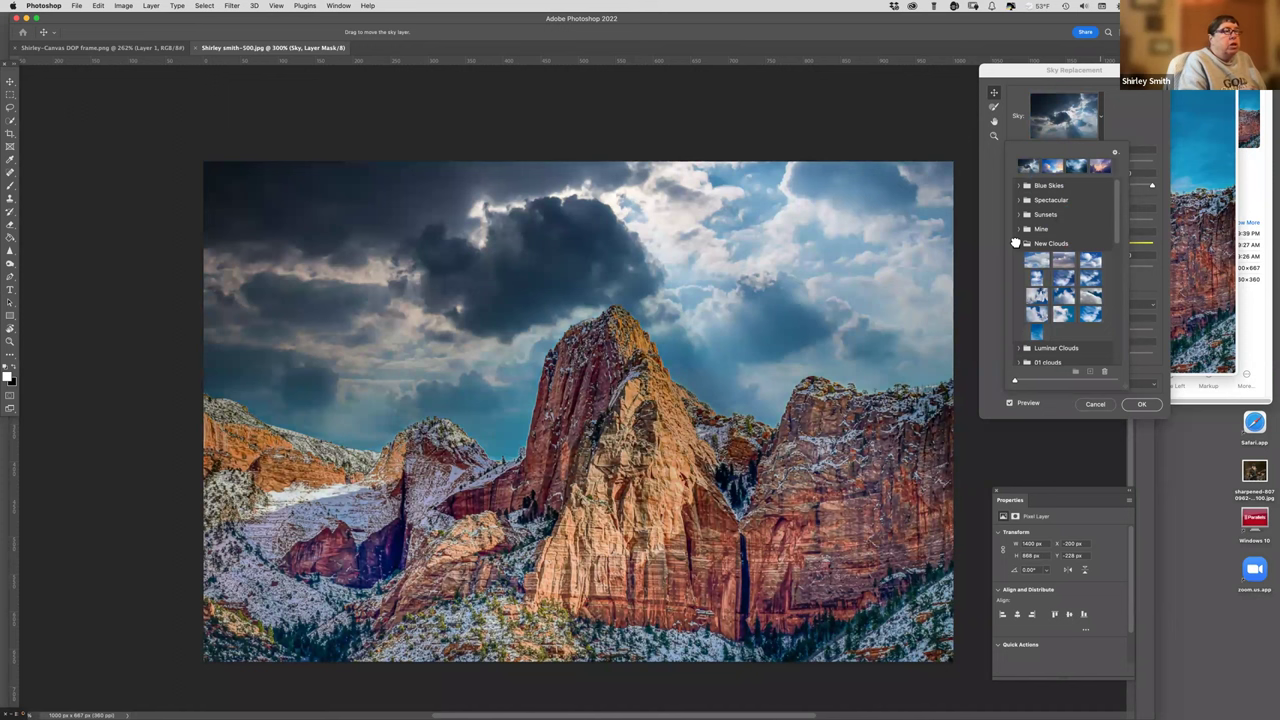
click(1017, 245)
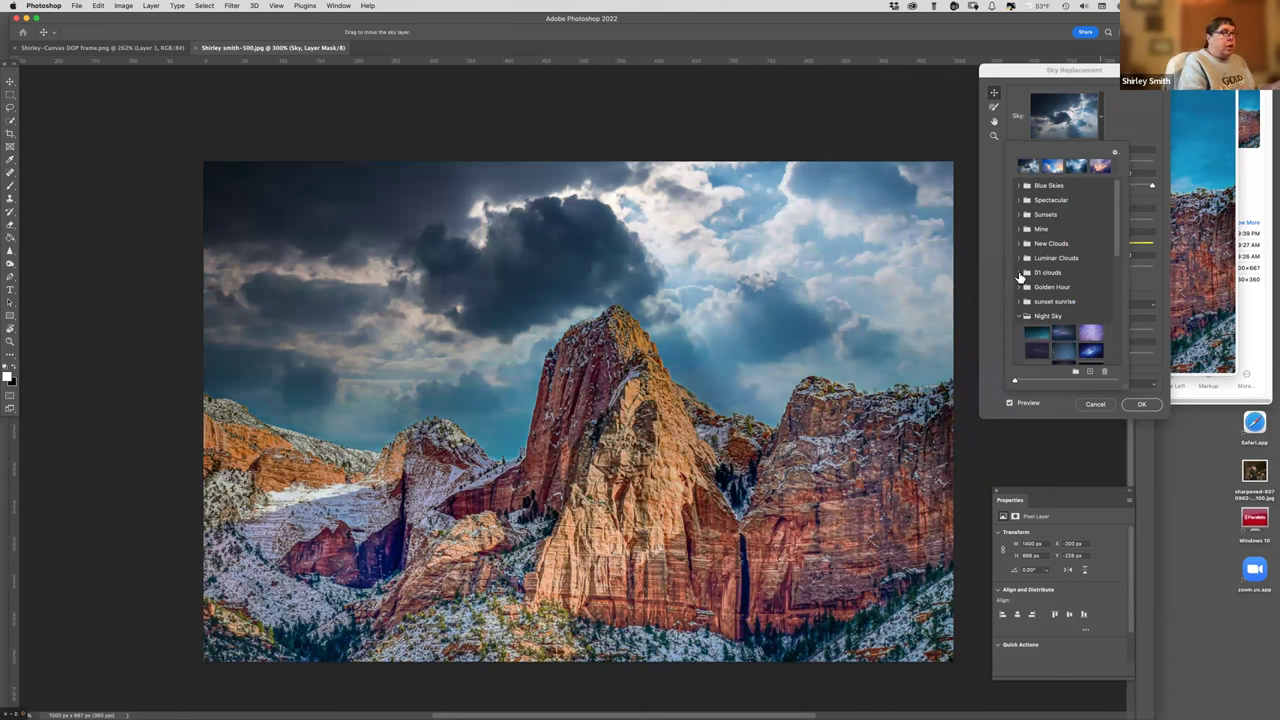
click(1018, 272)
click(1040, 292)
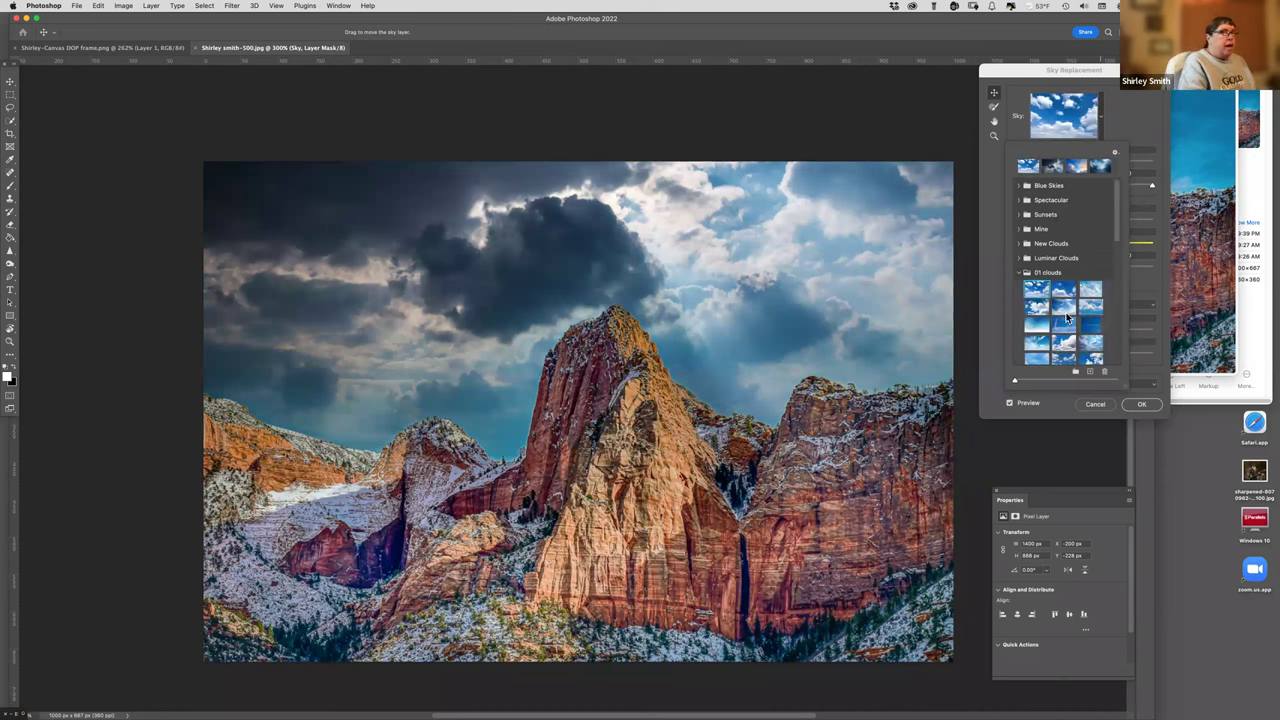
click(1063, 292)
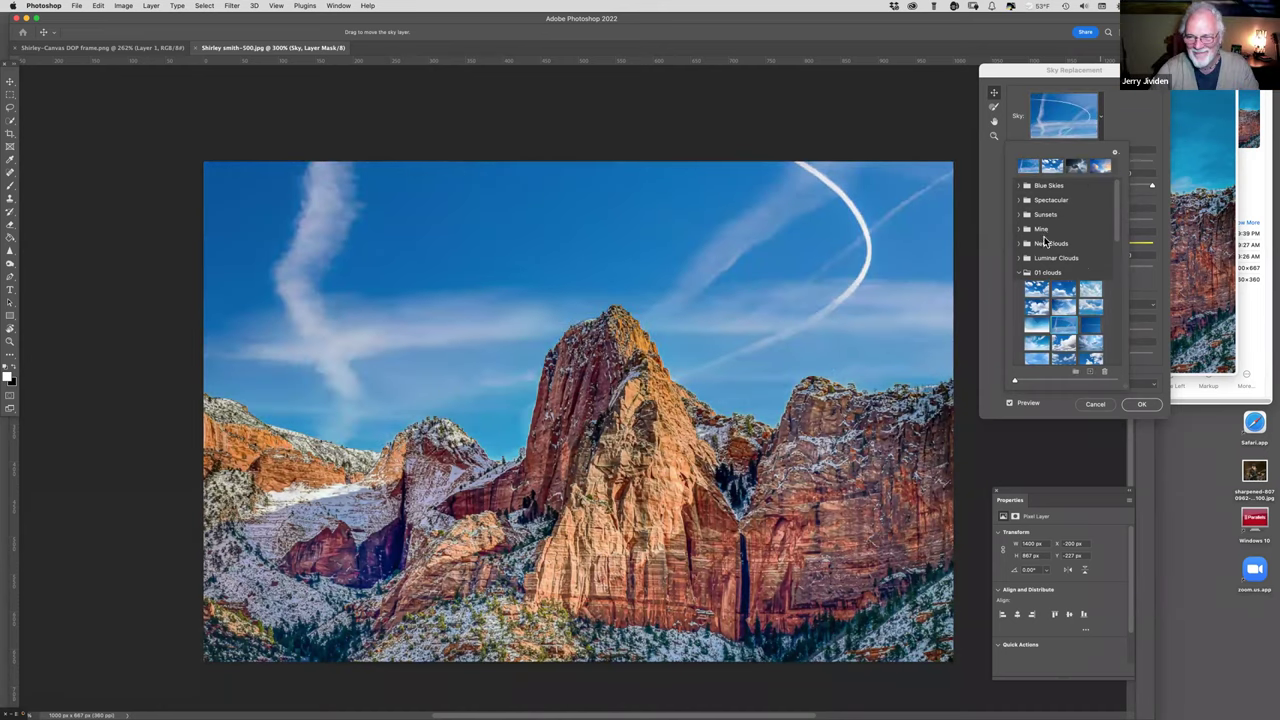
click(1063, 326)
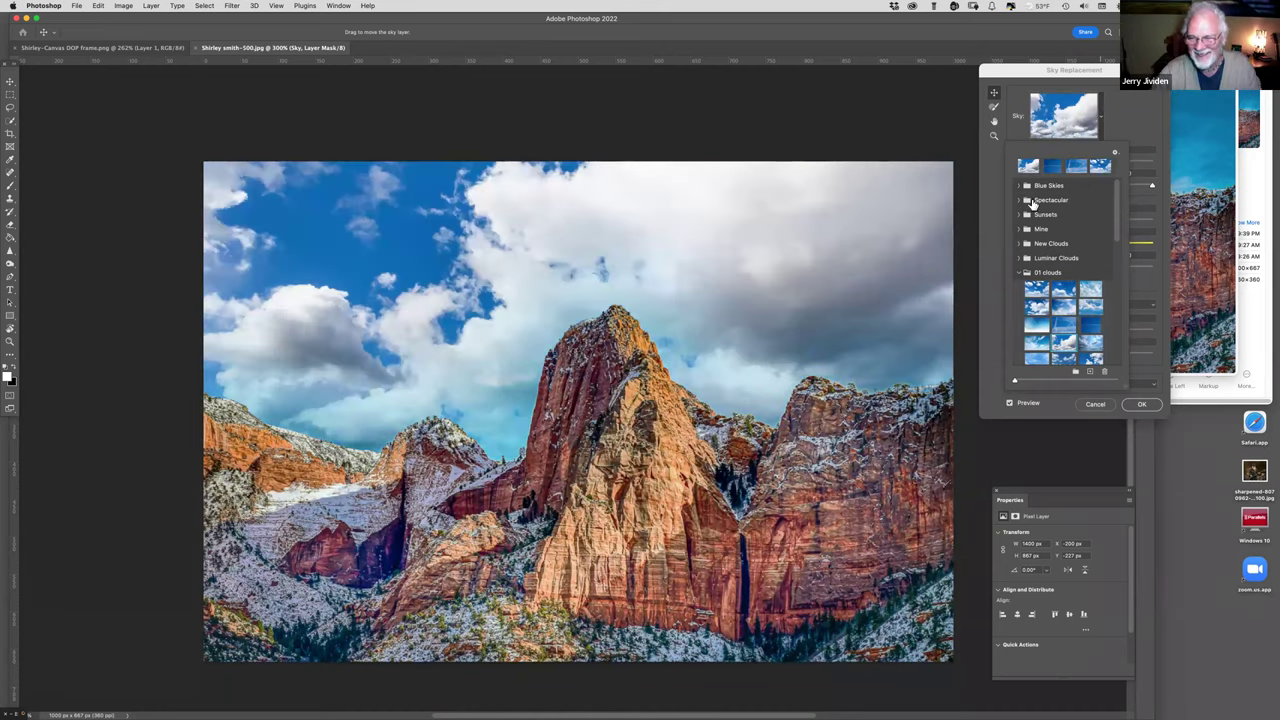
- Try three Blue Skies presets: scattered small clouds, wispy dusk clouds and rippled altocumulus clouds
click(1018, 187)
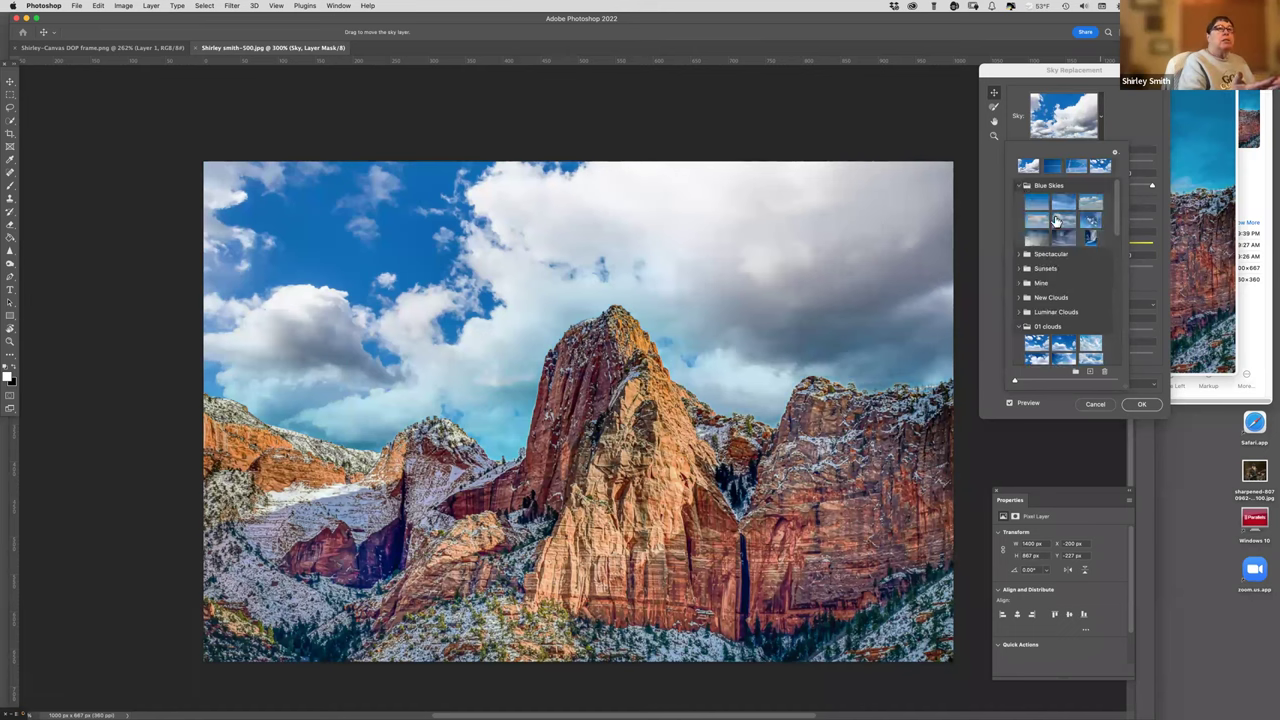
click(1089, 219)
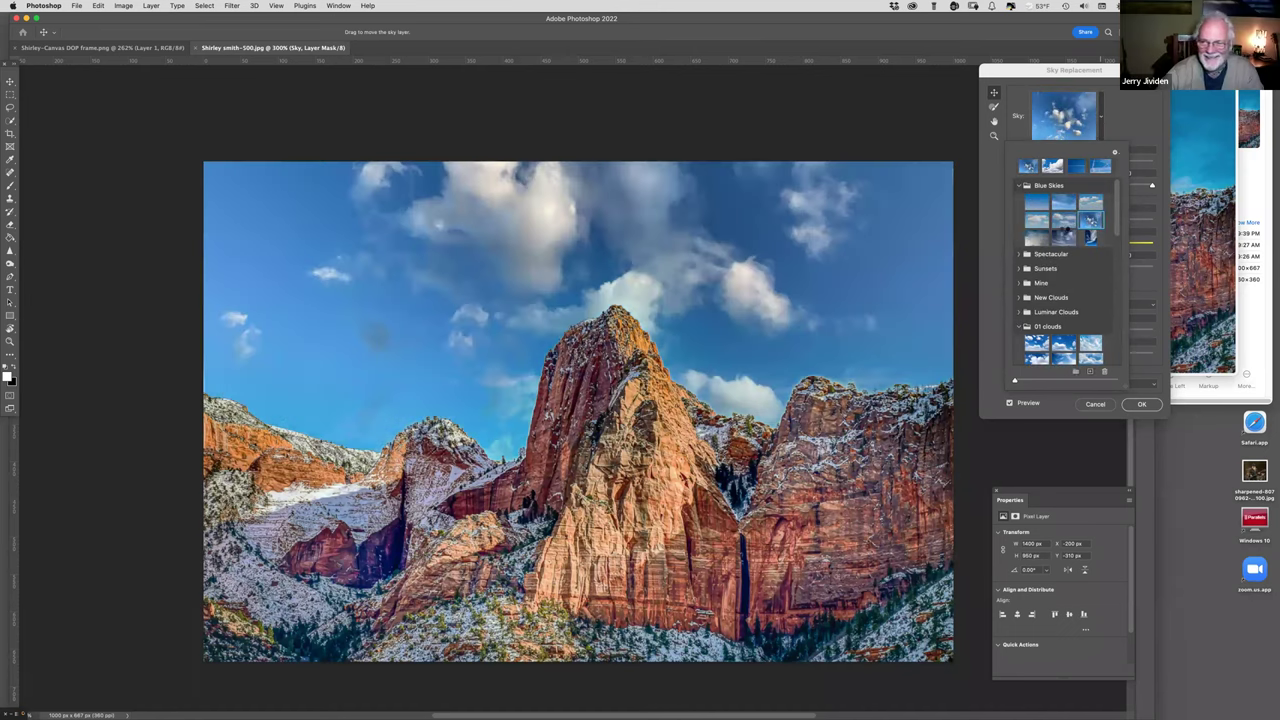
click(1065, 237)
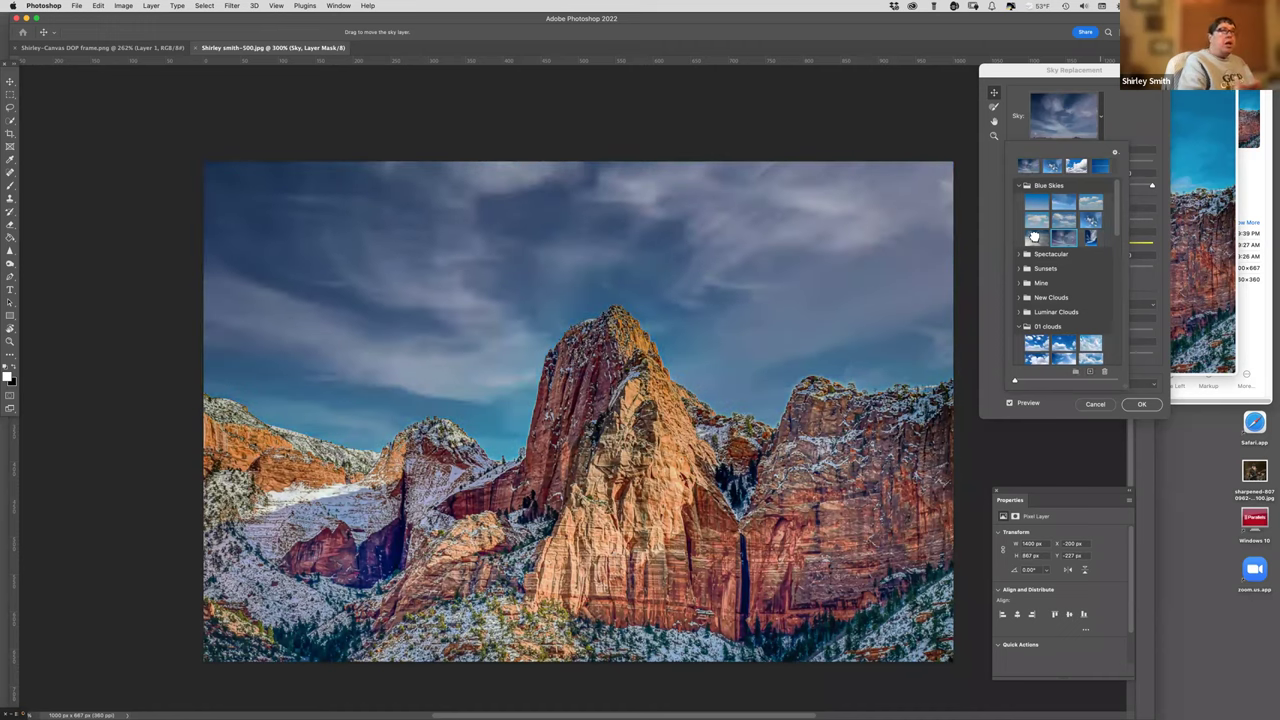
click(1036, 240)
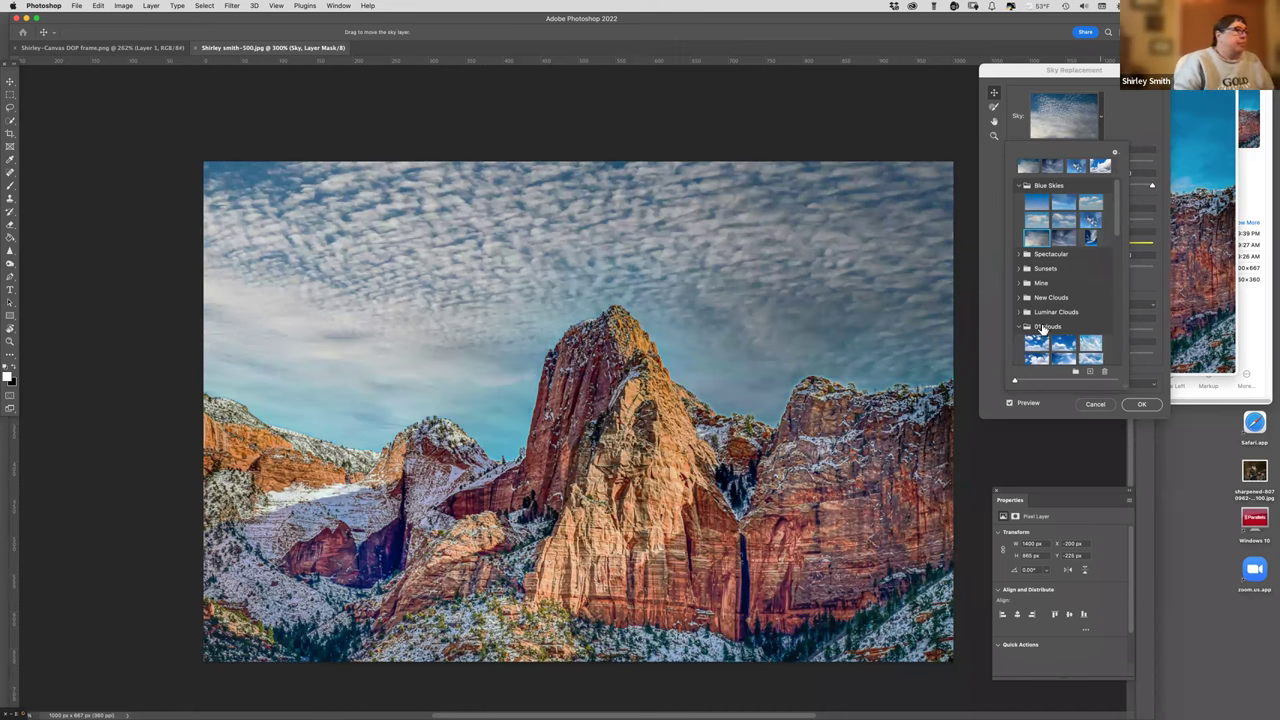
- Replace the sky with the Dramatic Sky preset of soft grey-white storm clouds in the middle of the fourth row
scroll(1085, 300, down, 5)
scroll(1070, 308, down, 5)
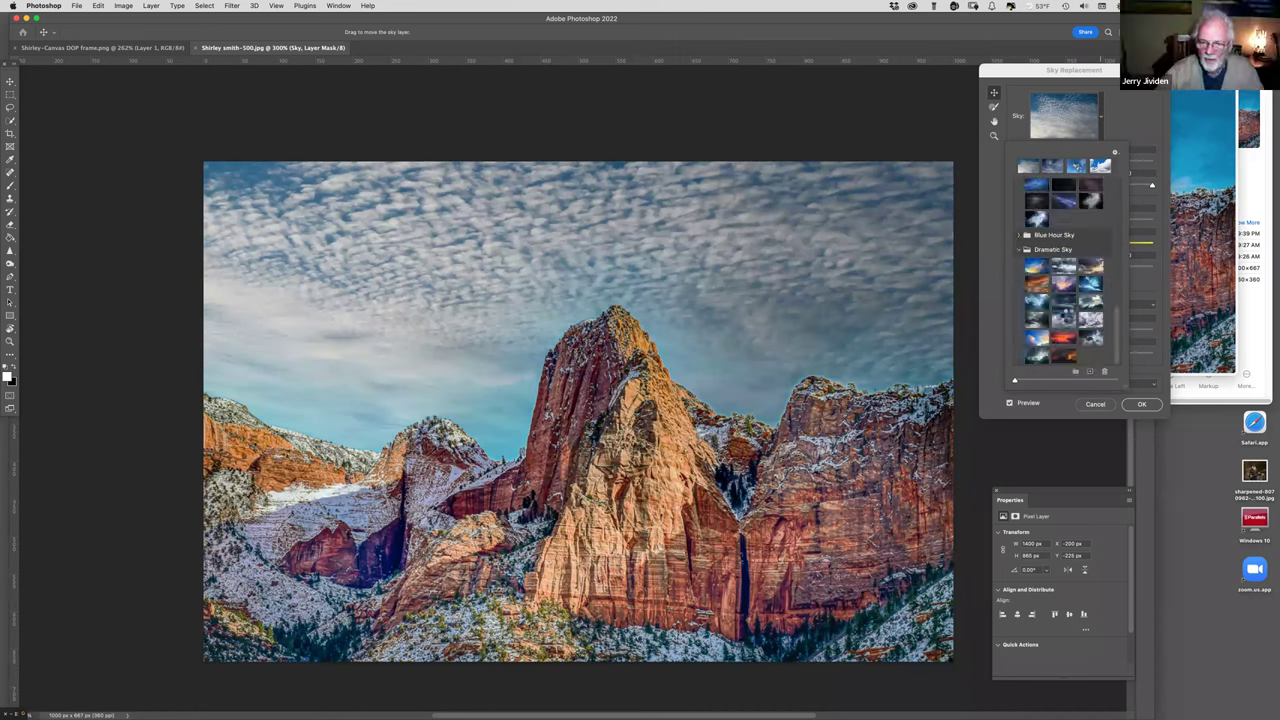
click(1066, 319)
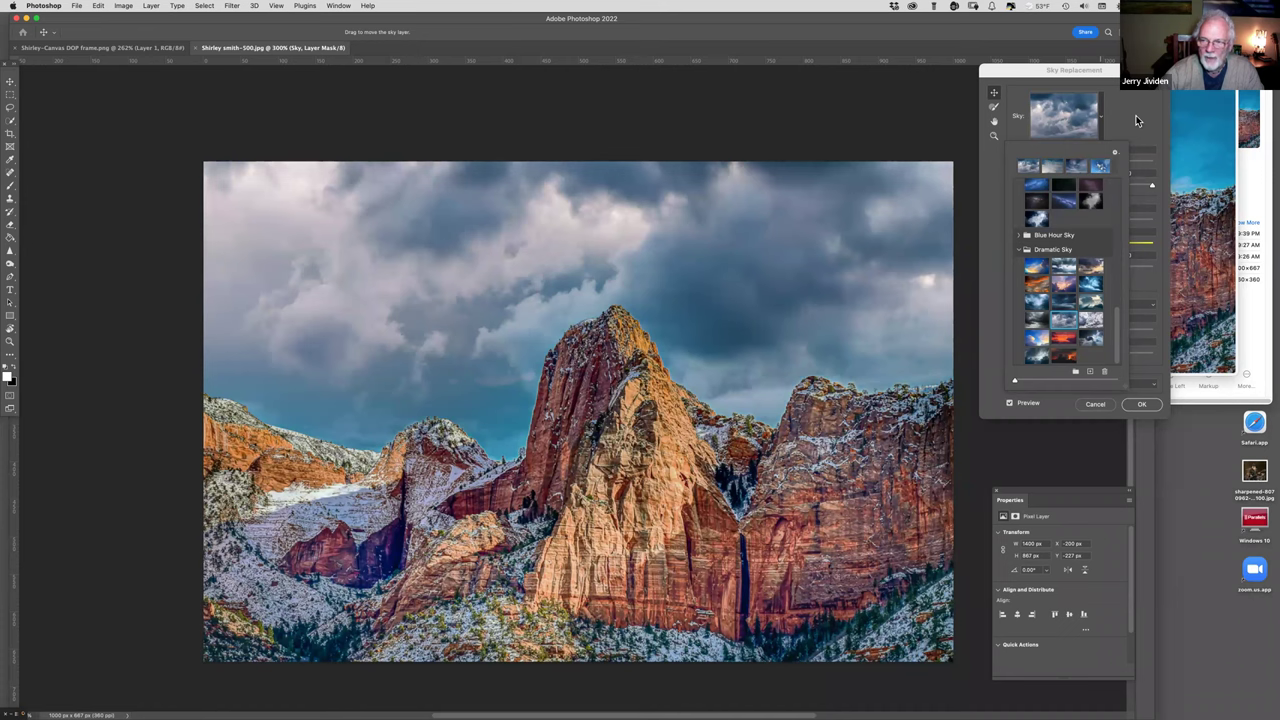
- Set the replacement sky's Shift Edge to -39 and Fade Edge to 45
click(1088, 165)
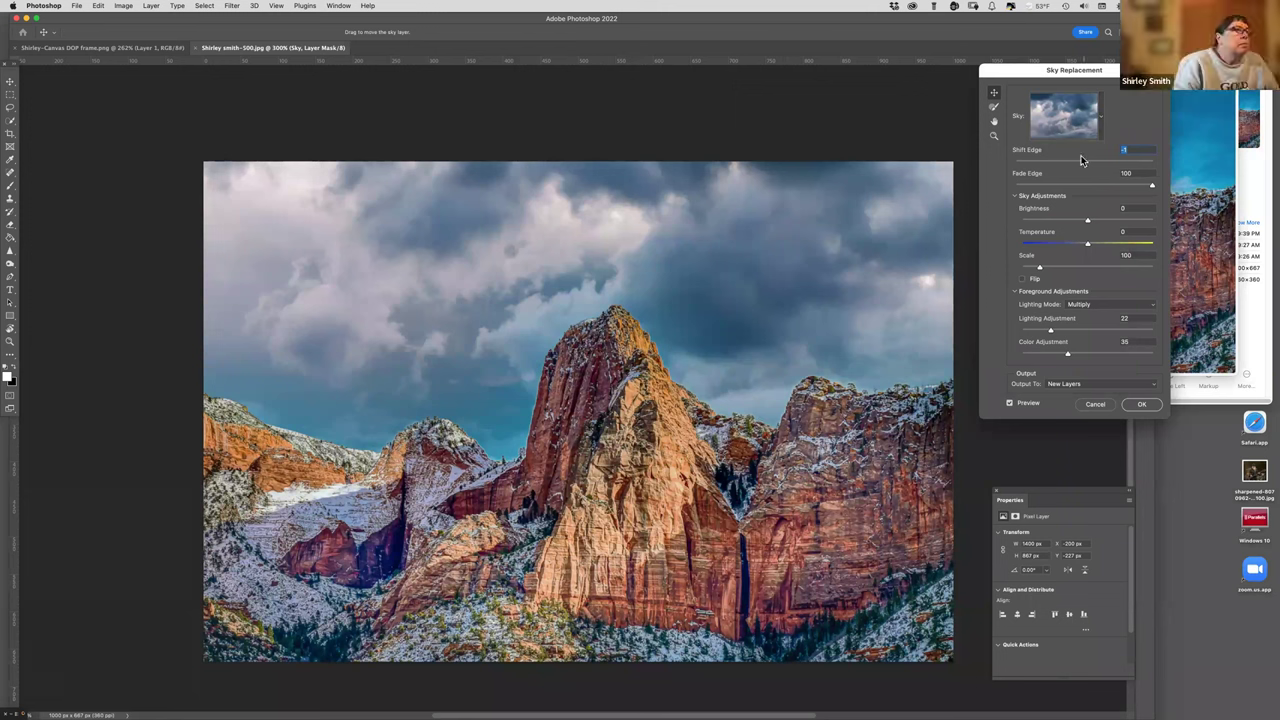
mouse_move(1083, 163)
mouse_down()
mouse_move(1031, 165)
mouse_move(1059, 168)
mouse_up()
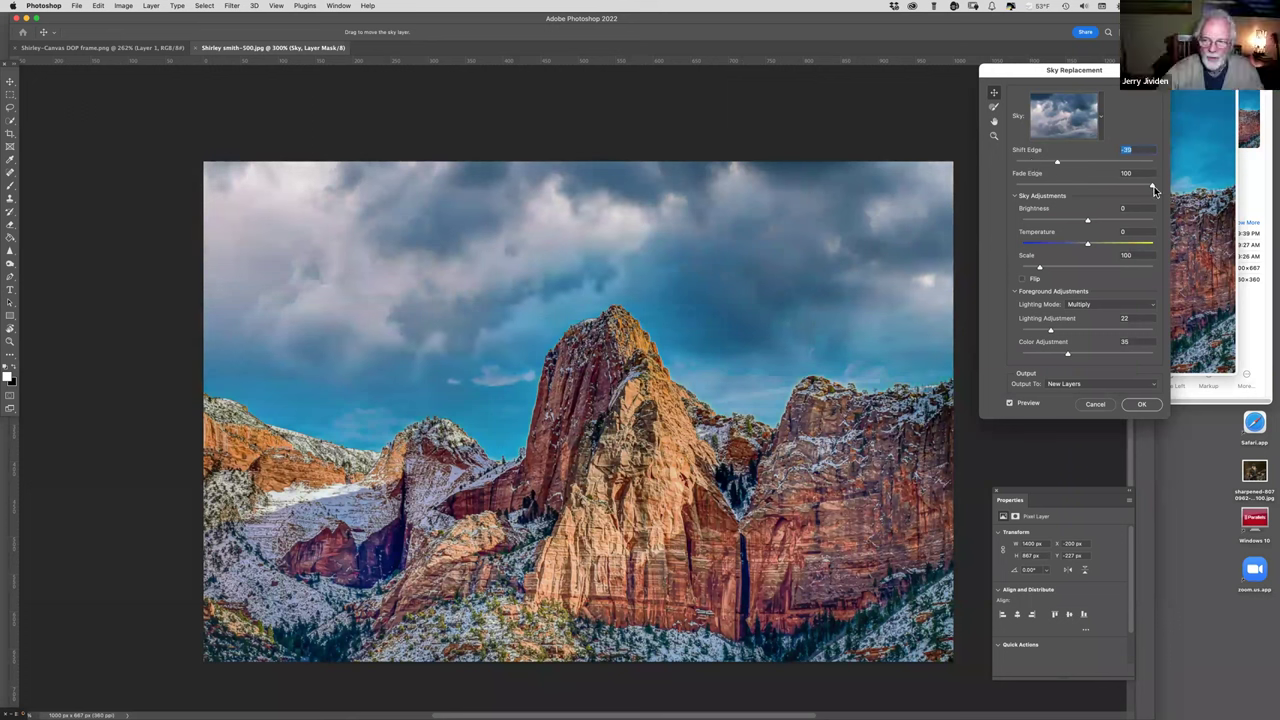
drag(1153, 189, 1077, 194)
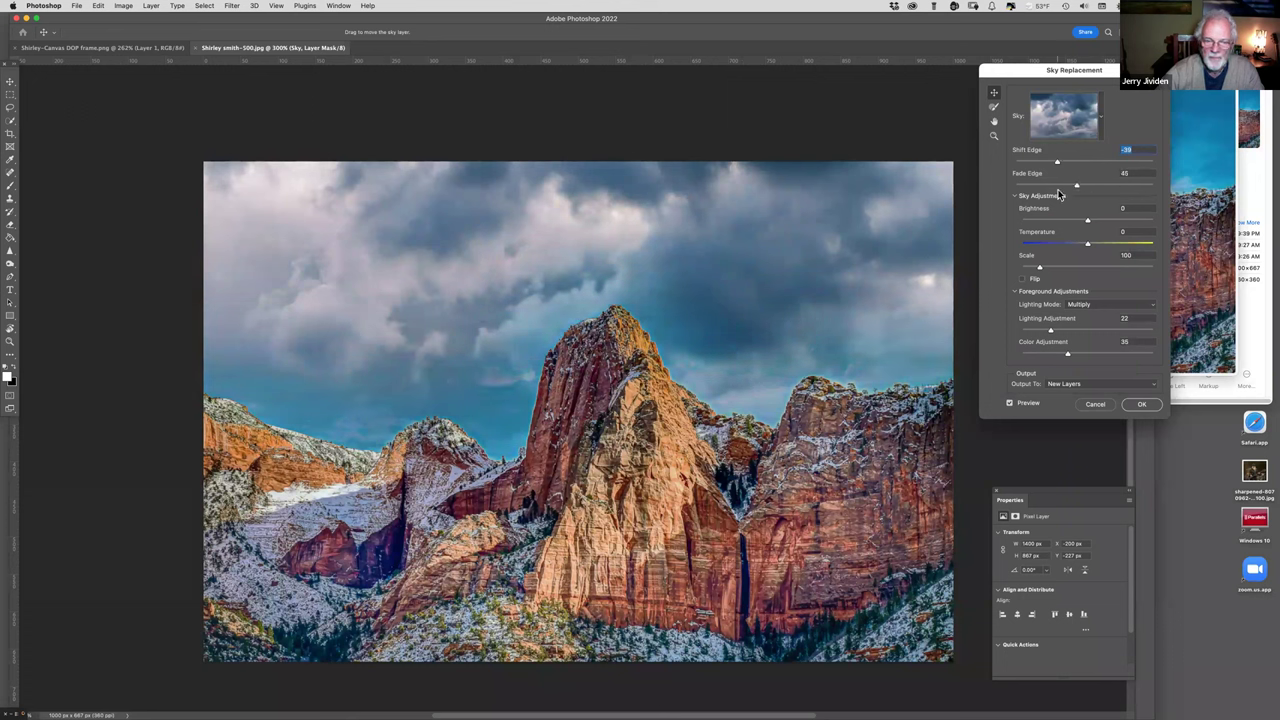
- Set the replacement sky's Brightness to -10 and Temperature to -16, trying a warmer and a much cooler tint on the way
drag(1088, 224, 1115, 253)
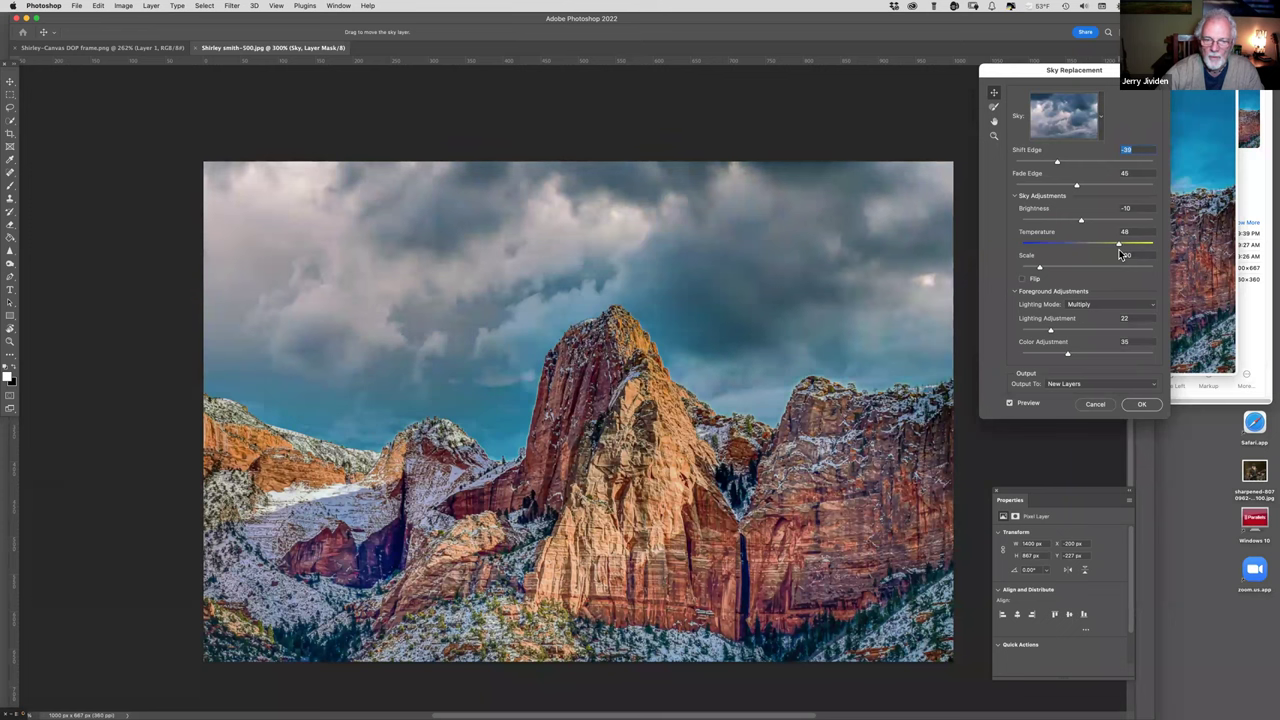
click(1048, 245)
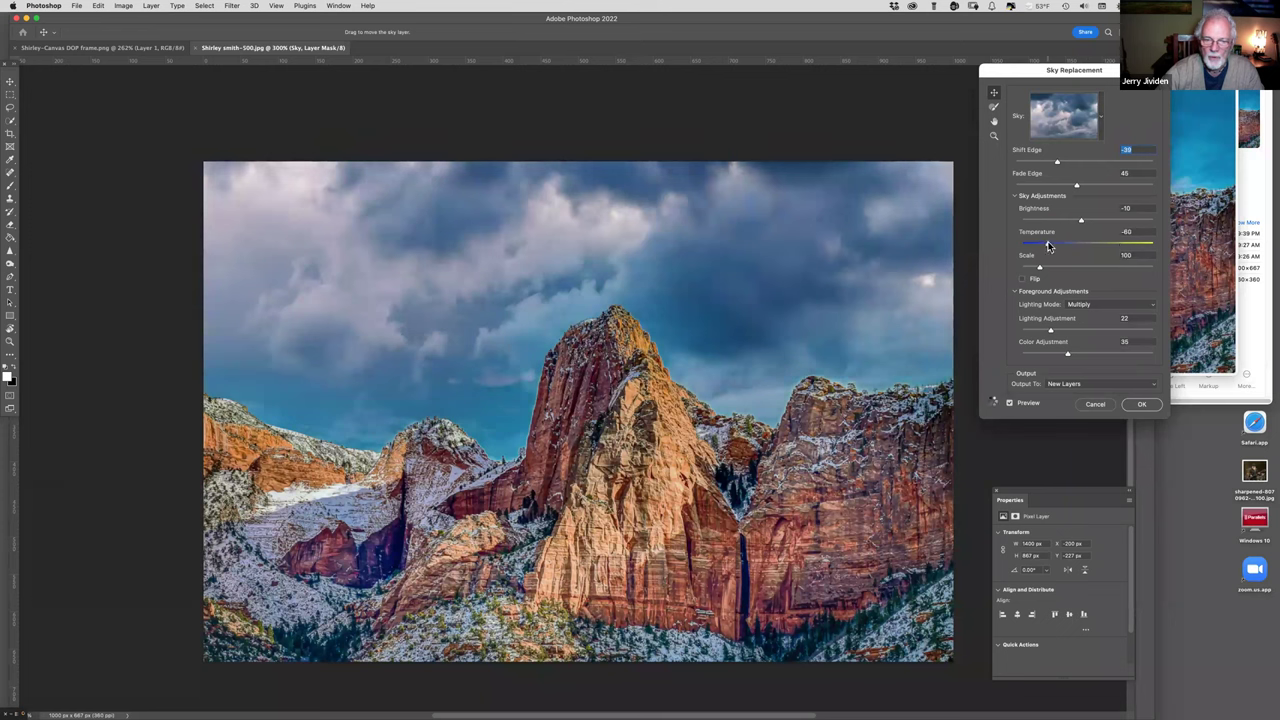
drag(1048, 245, 1077, 251)
- Scale the replacement sky to 164 and shift it slightly up and to the left behind the mountains
drag(1037, 272, 1036, 272)
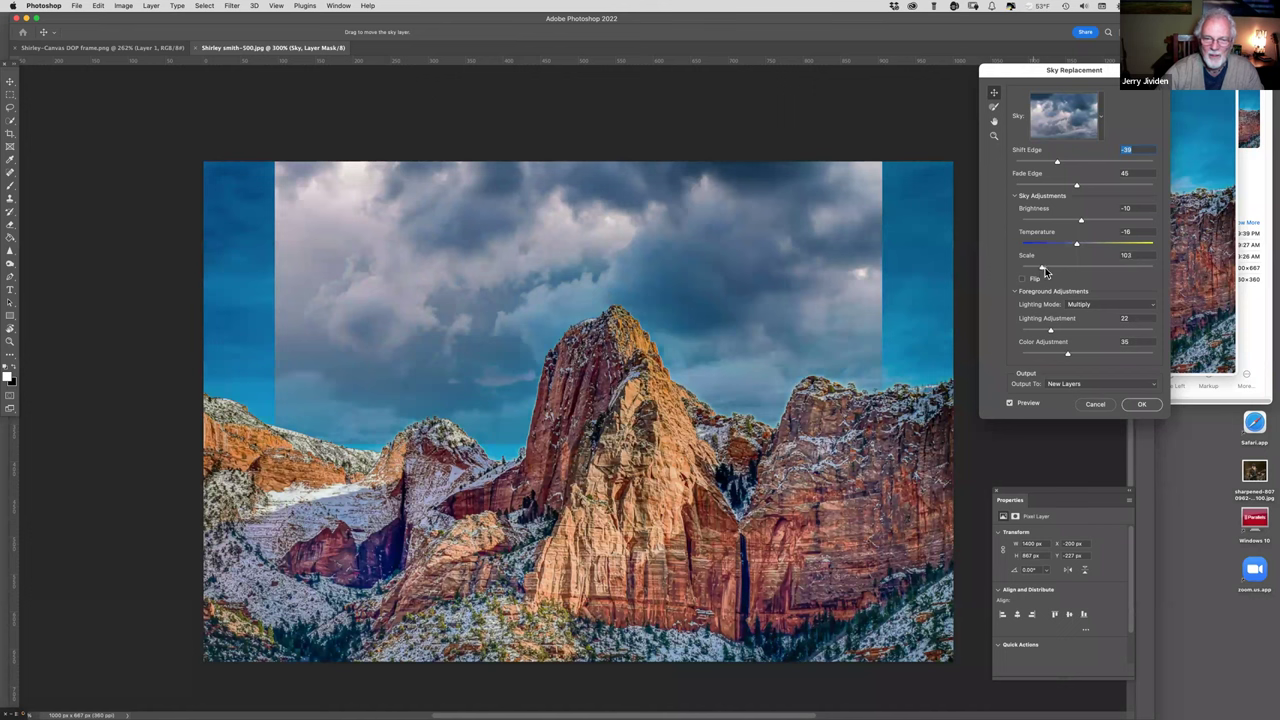
drag(1050, 272, 1065, 274)
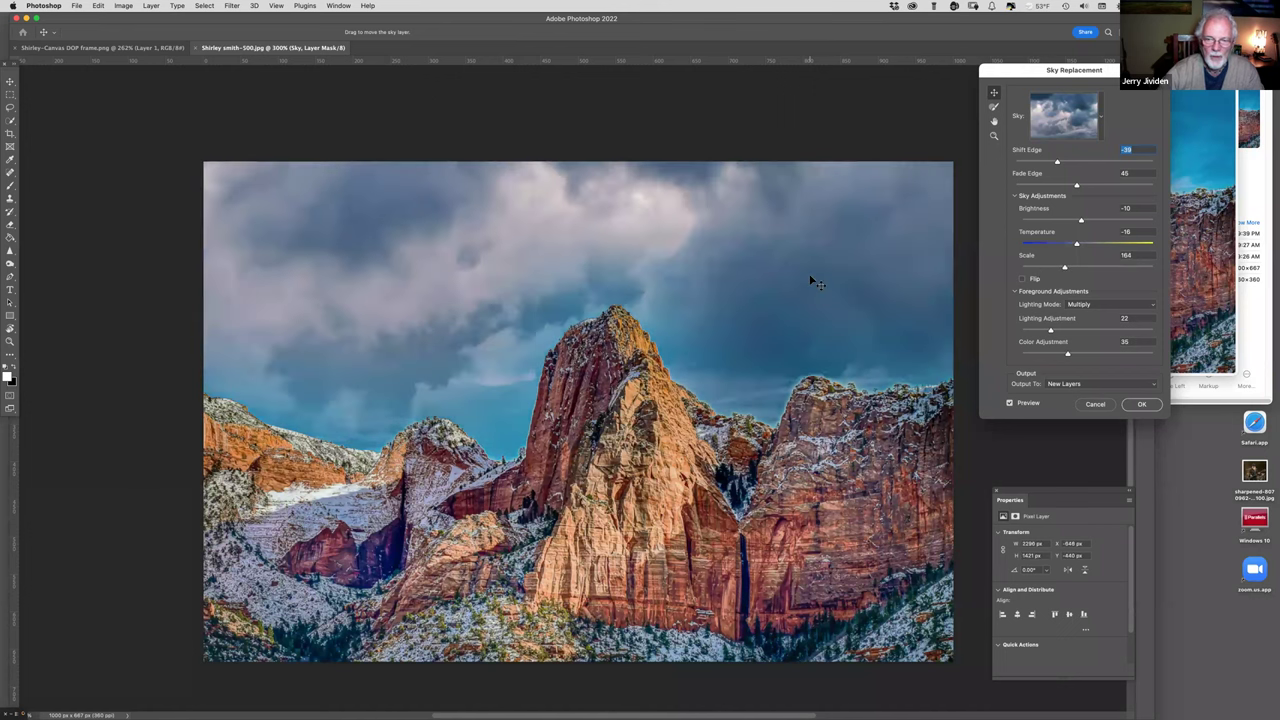
drag(810, 280, 773, 267)
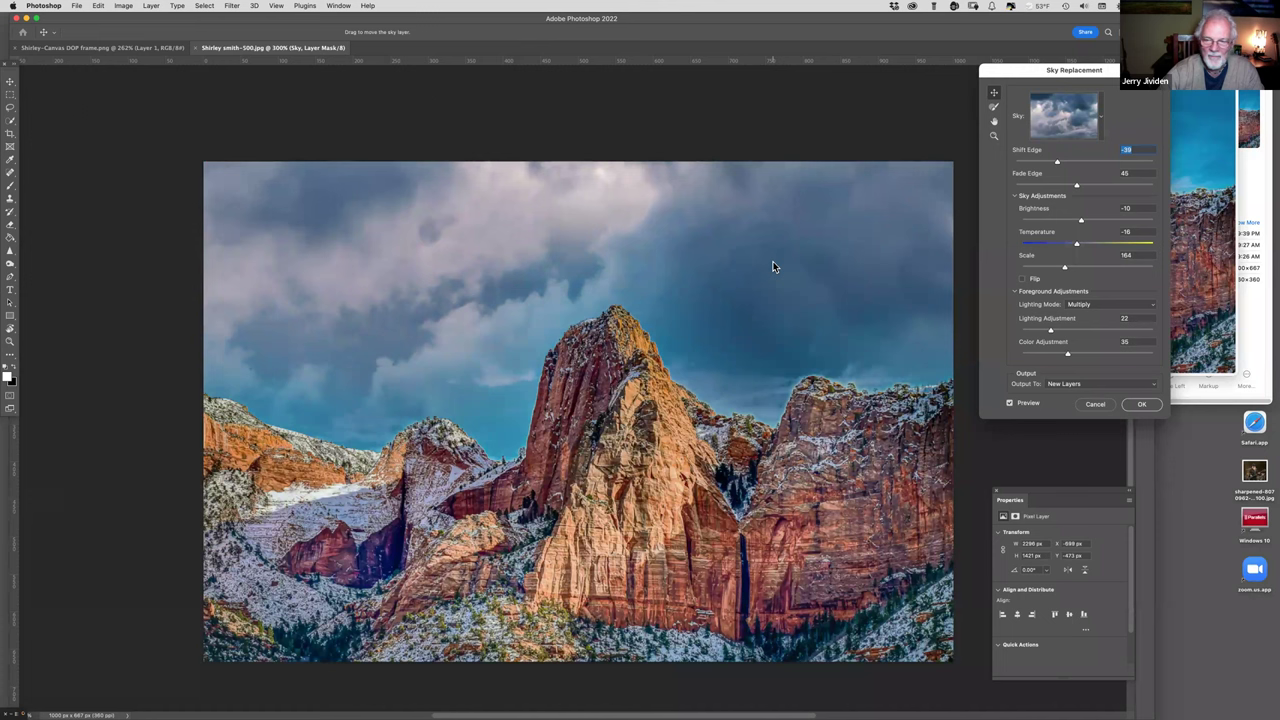
- Try the sky's Flip option and the Screen lighting mode, returning to the unflipped sky and Multiply
click(1022, 280)
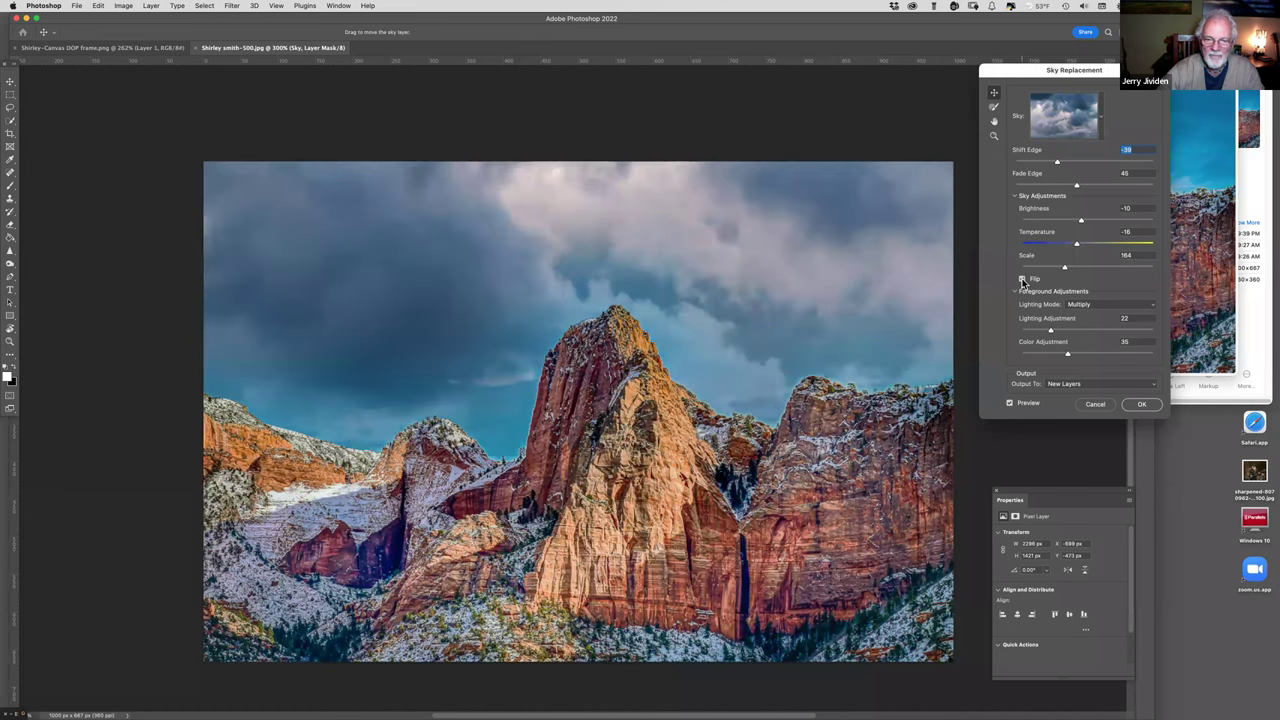
click(1022, 280)
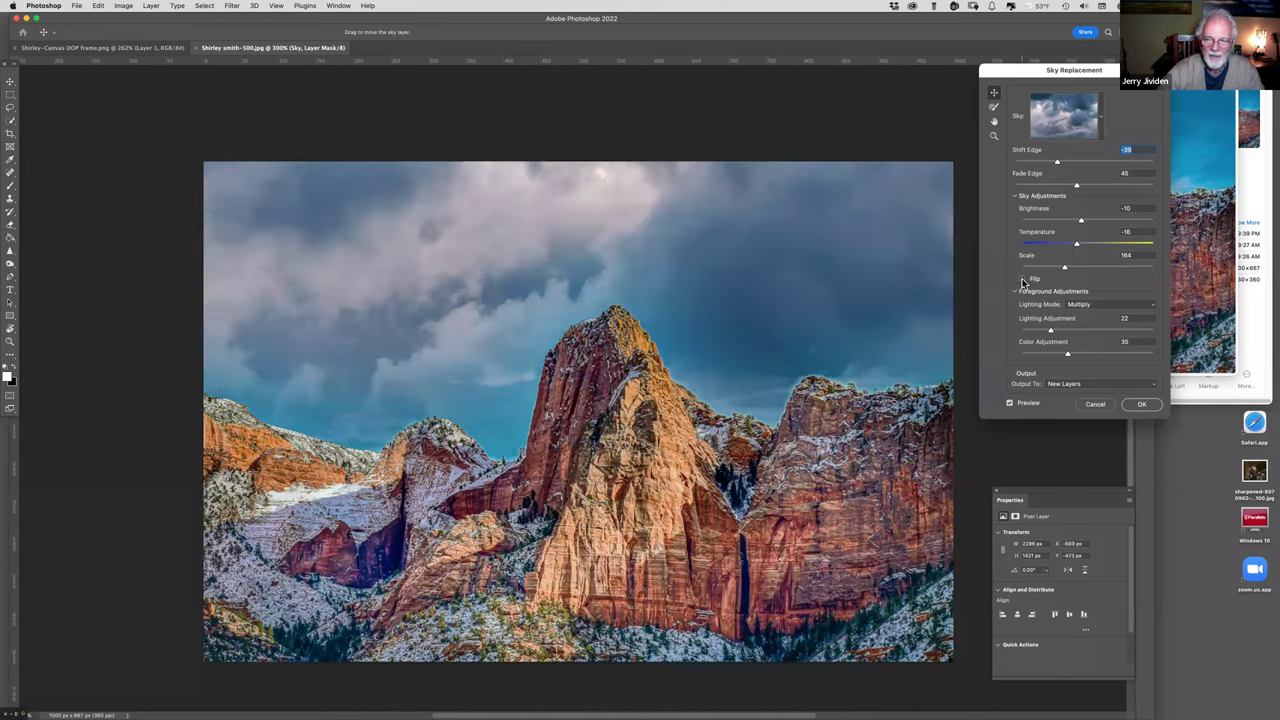
click(1094, 307)
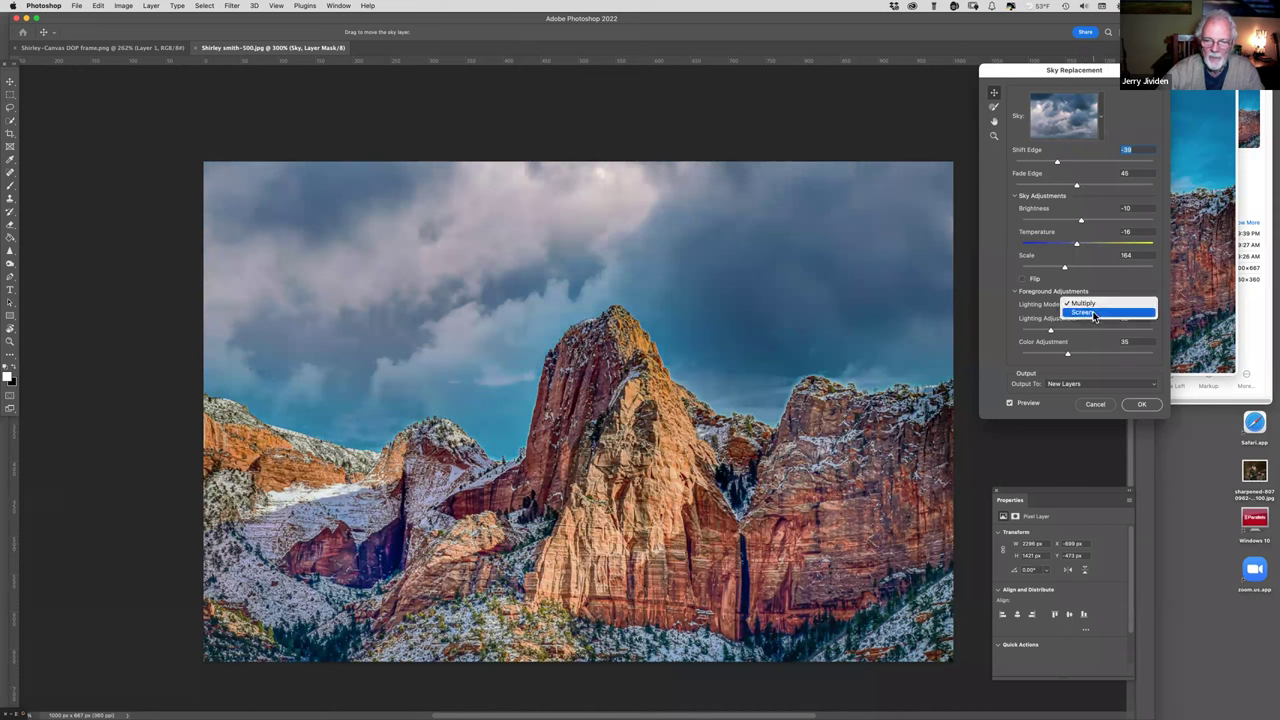
click(1094, 313)
click(1097, 307)
click(1100, 300)
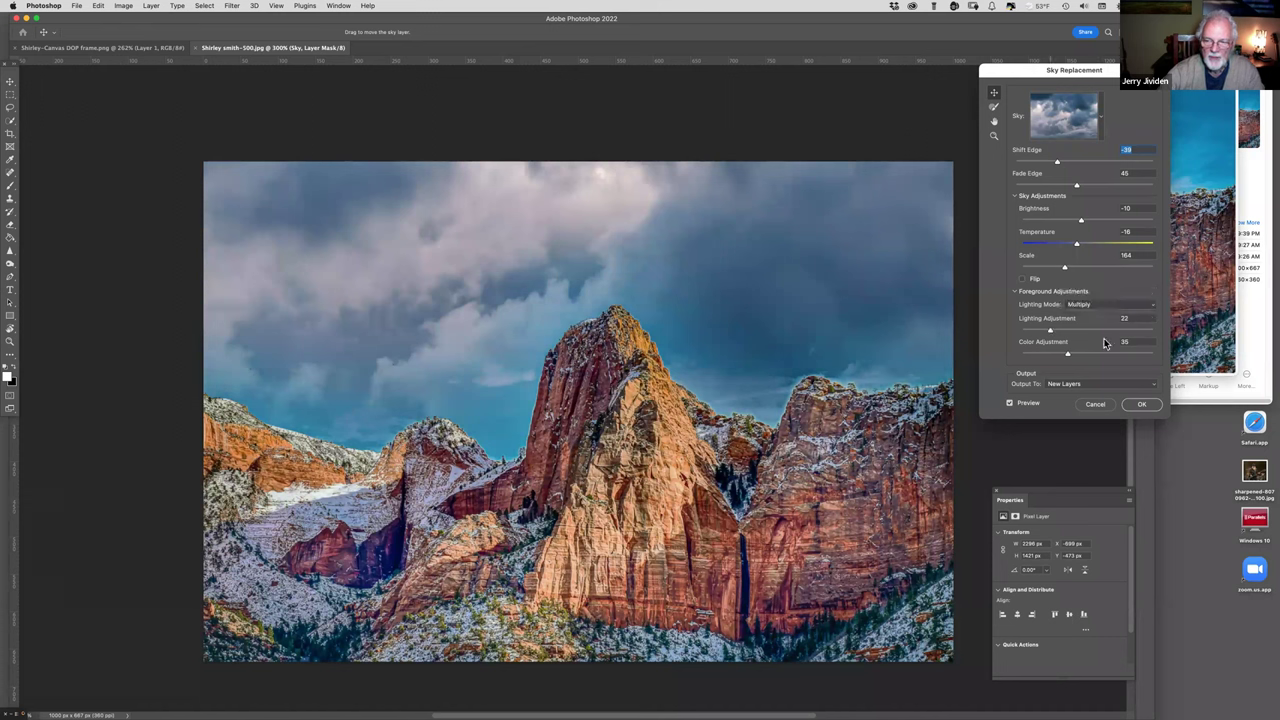
- Try Lighting Adjustment 62 and Color Adjustment 45 with output to New Layers, and cancel the sky replacement
click(1105, 340)
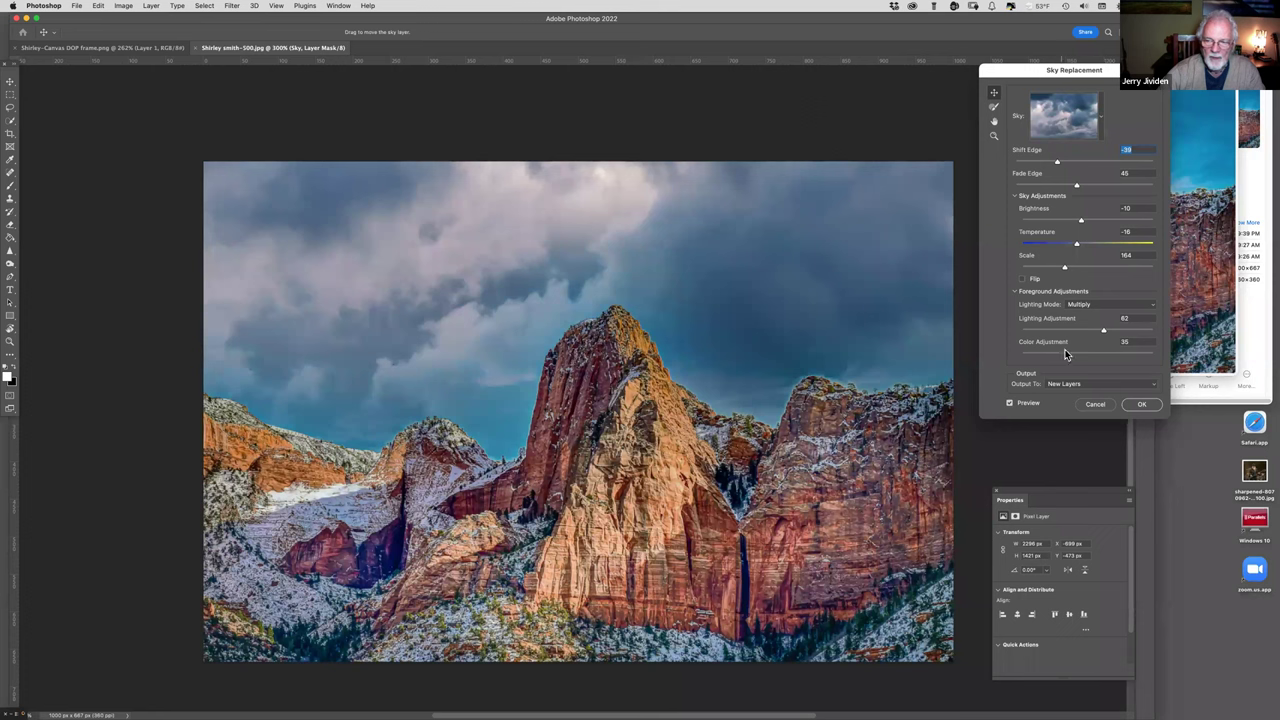
mouse_move(1068, 357)
mouse_down()
mouse_move(1134, 364)
mouse_move(1048, 356)
mouse_move(1081, 361)
mouse_up()
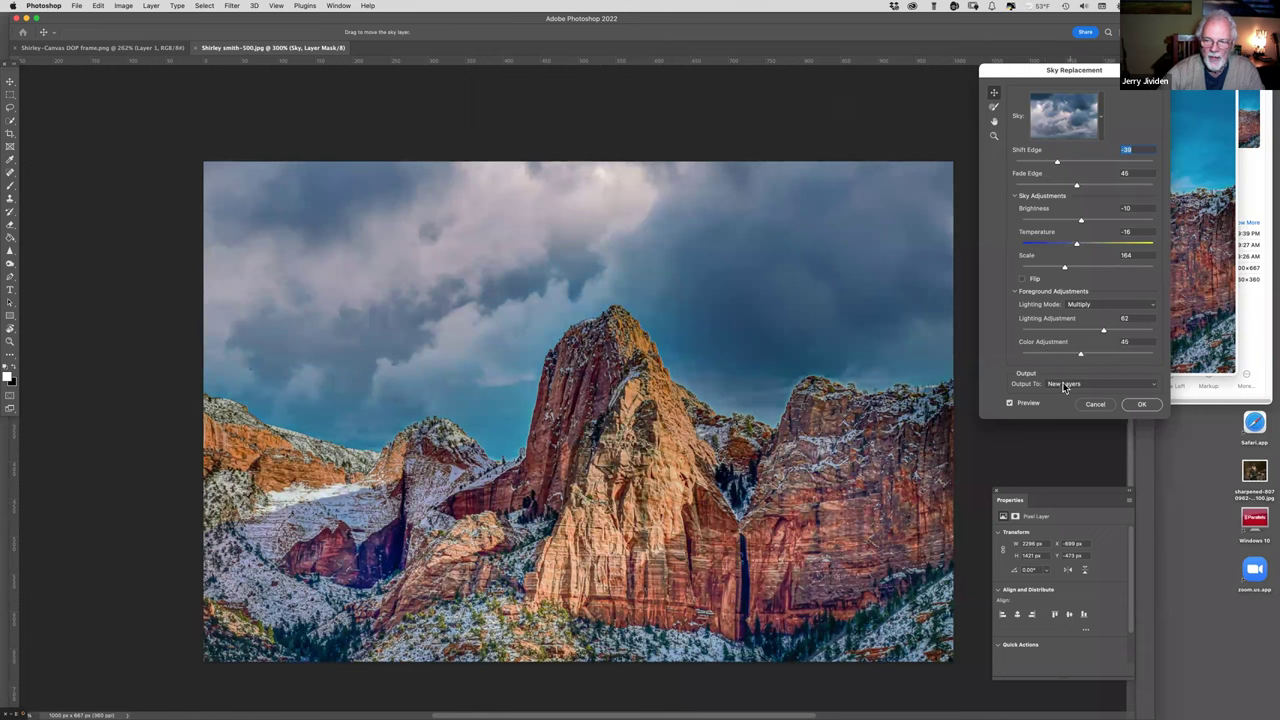
click(1067, 387)
click(1075, 384)
click(1097, 406)
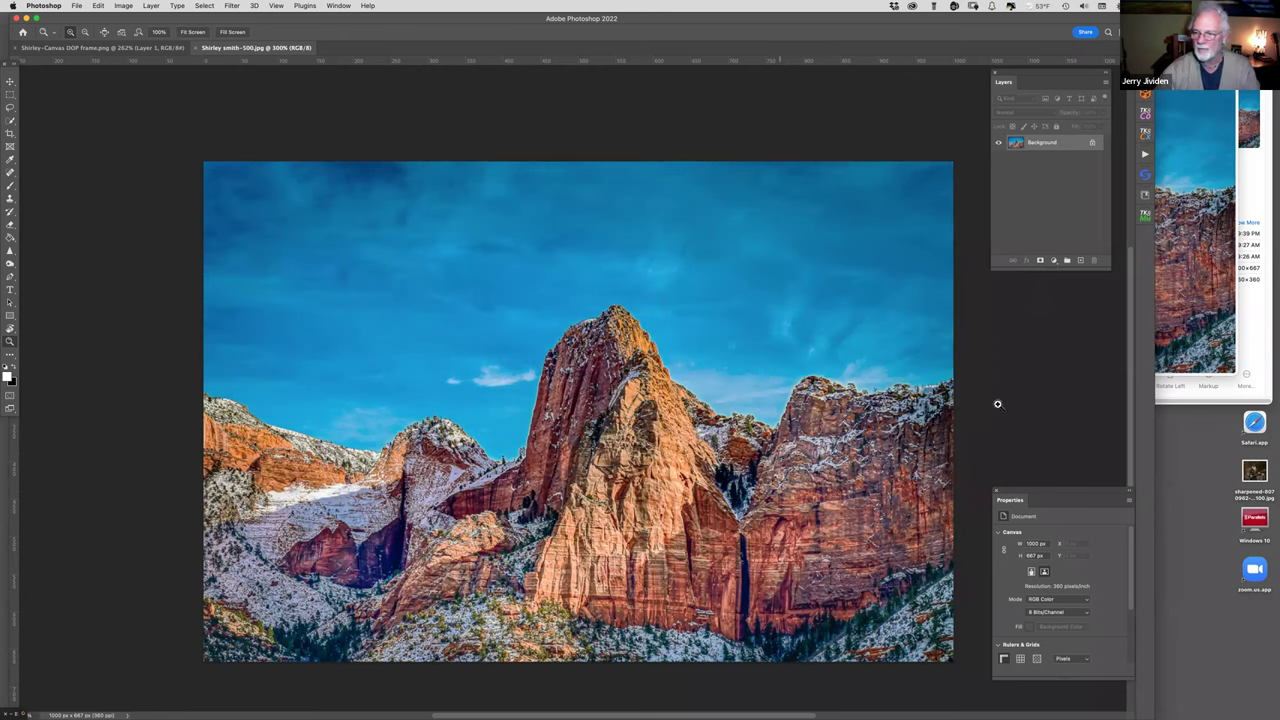
- Switch to Finder, open the resized forest path photo from the CCCC Photos folder in Photoshop, and view it at 400%
scroll(1200, 443, right, 2)
scroll(1035, 234, up, 10)
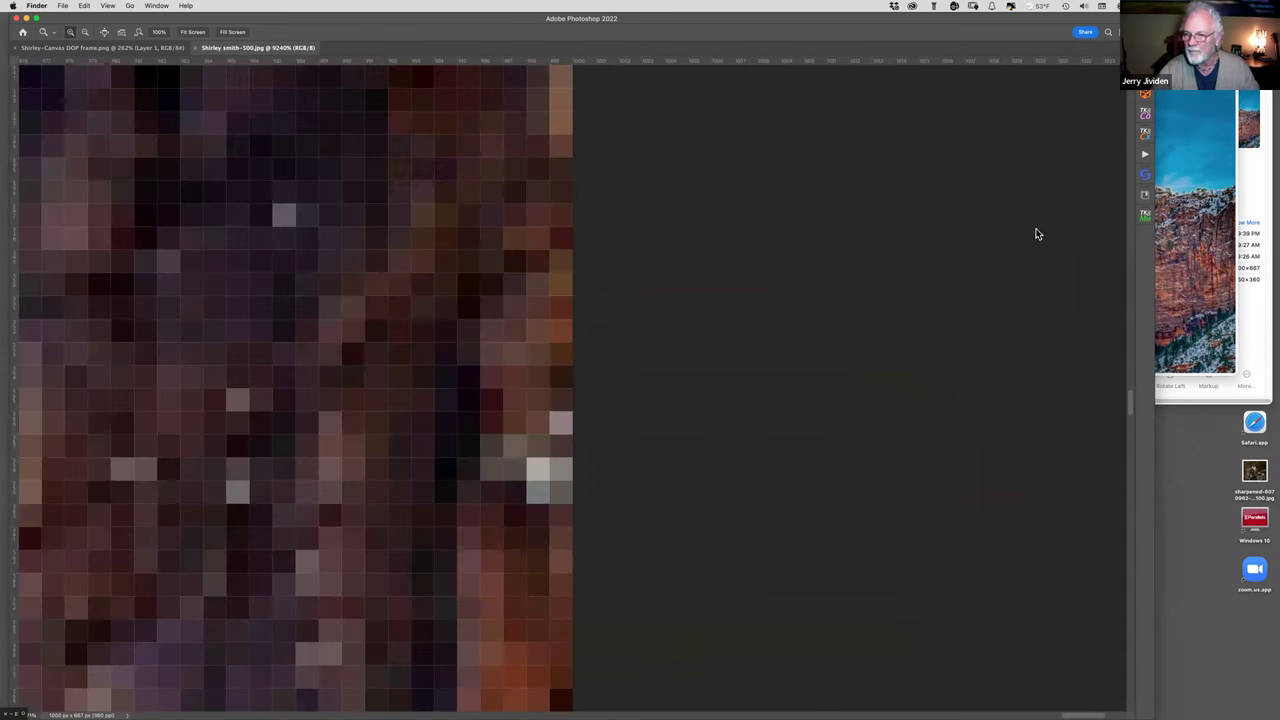
key(space)
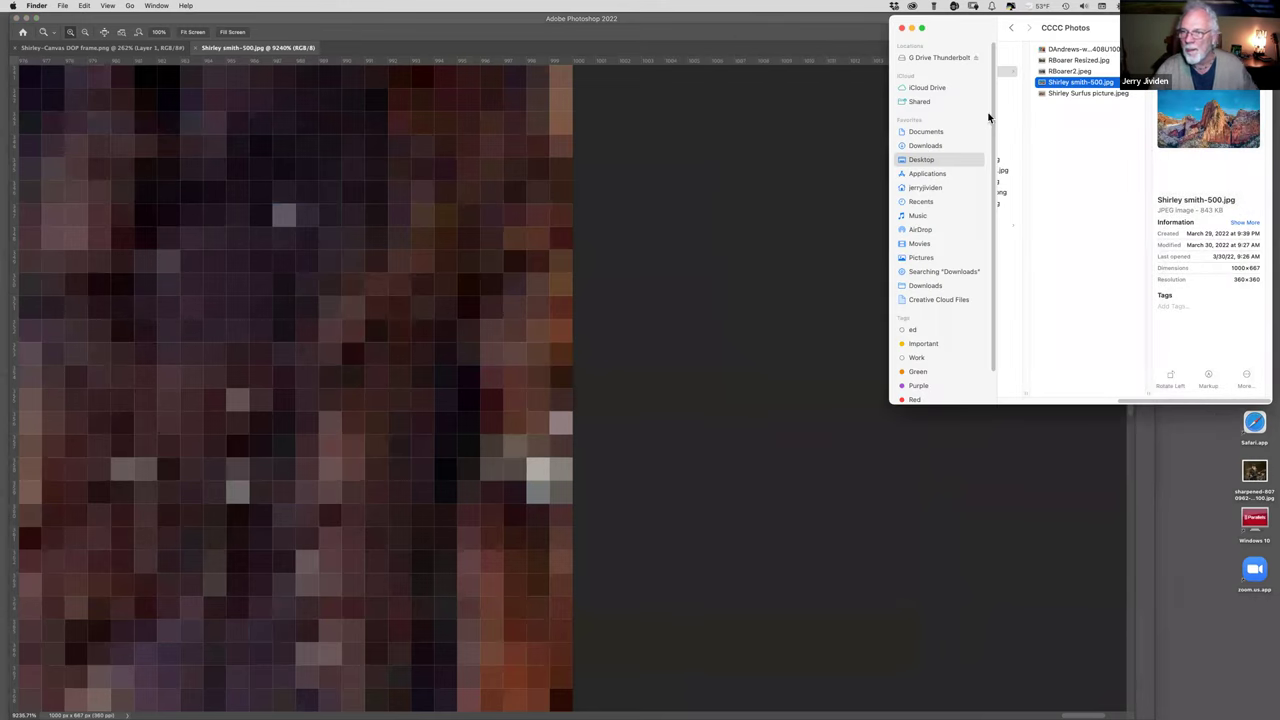
click(1055, 61)
double_click(1055, 61)
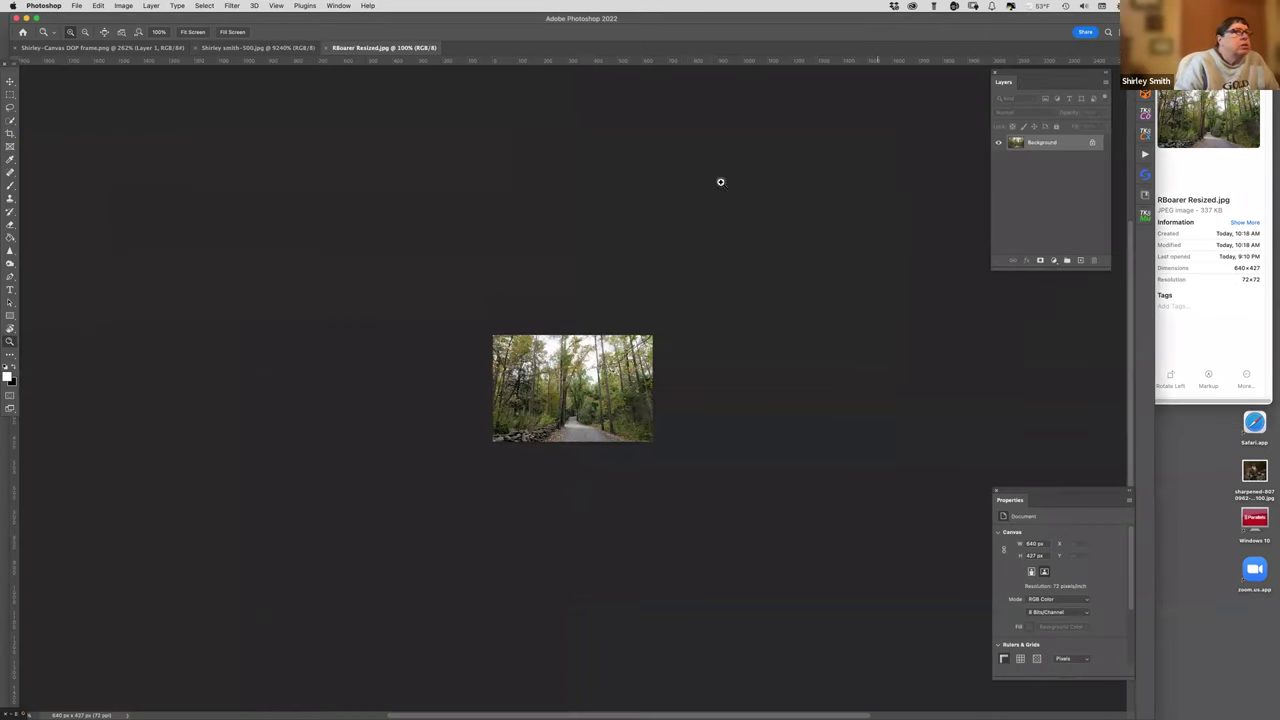
click(575, 381)
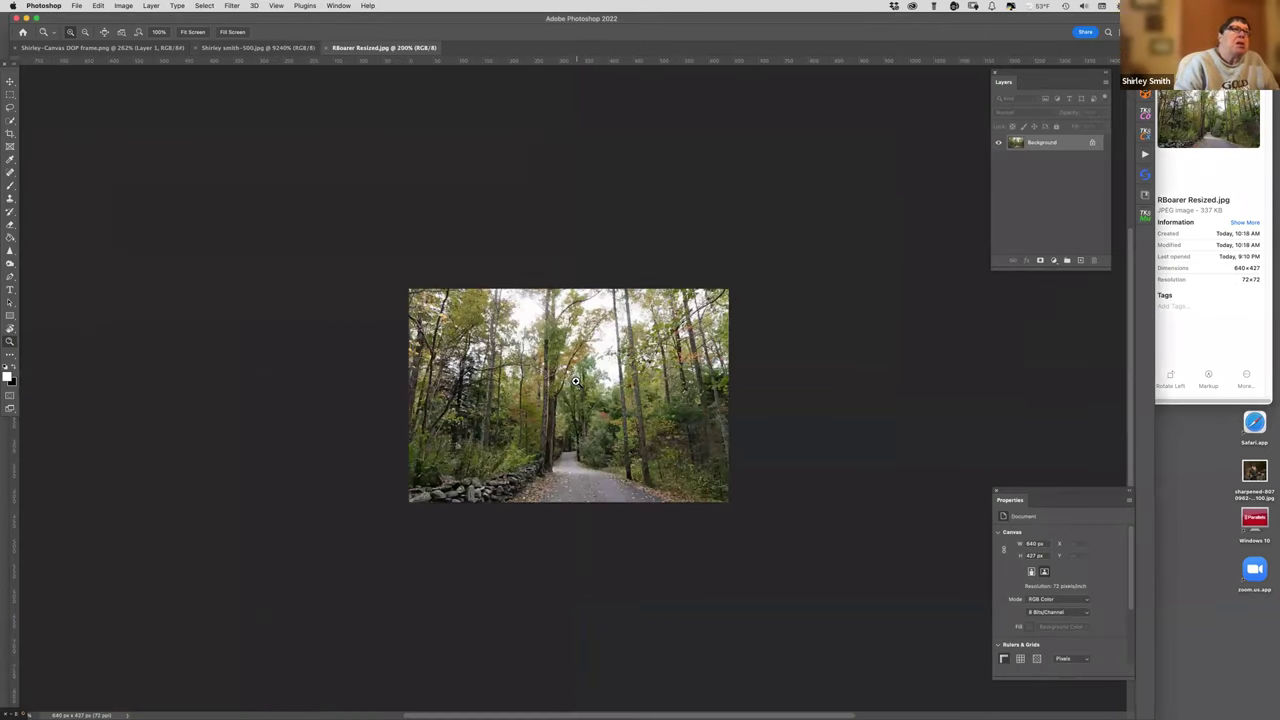
click(575, 381)
click(575, 381)
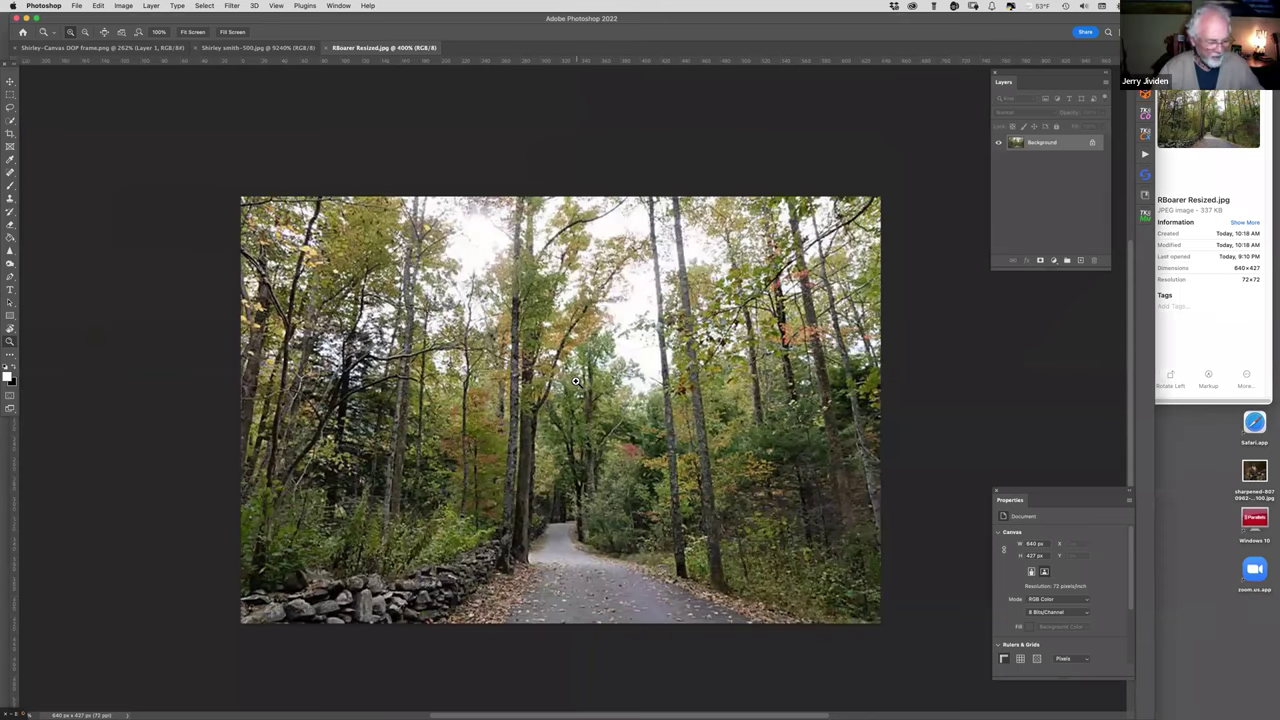
click(1209, 506)
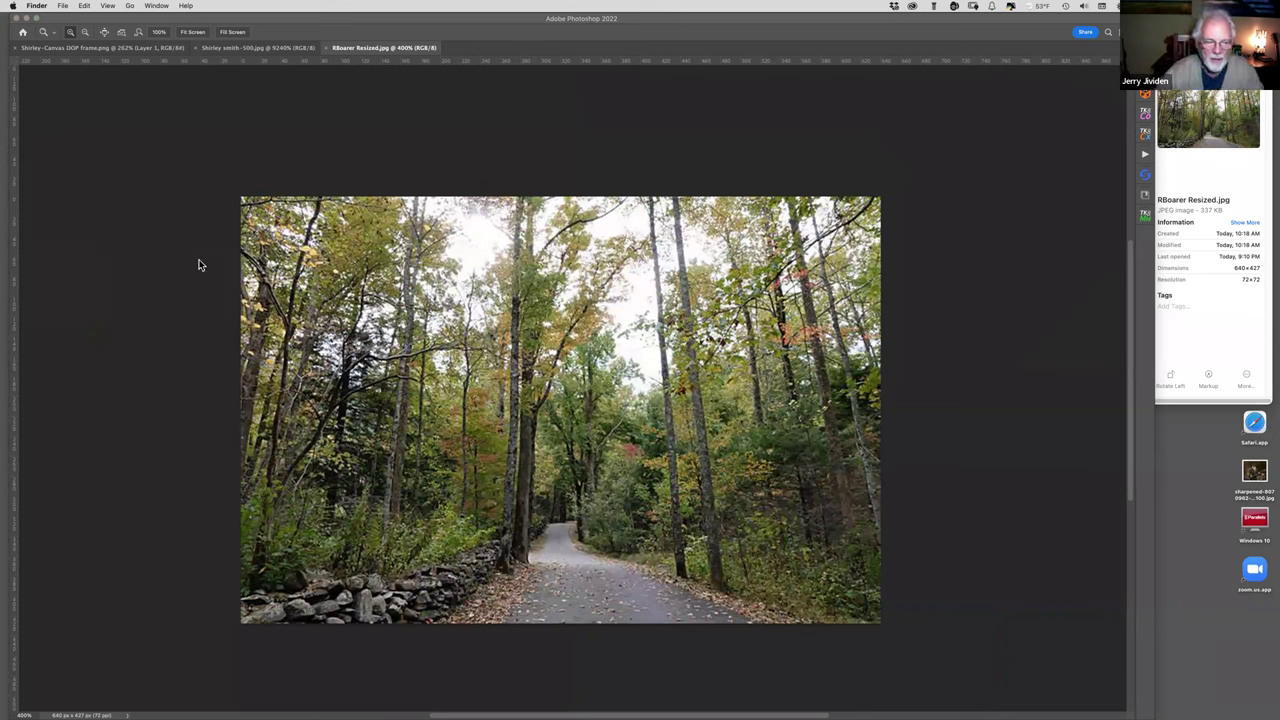
mouse_move(4, 176)
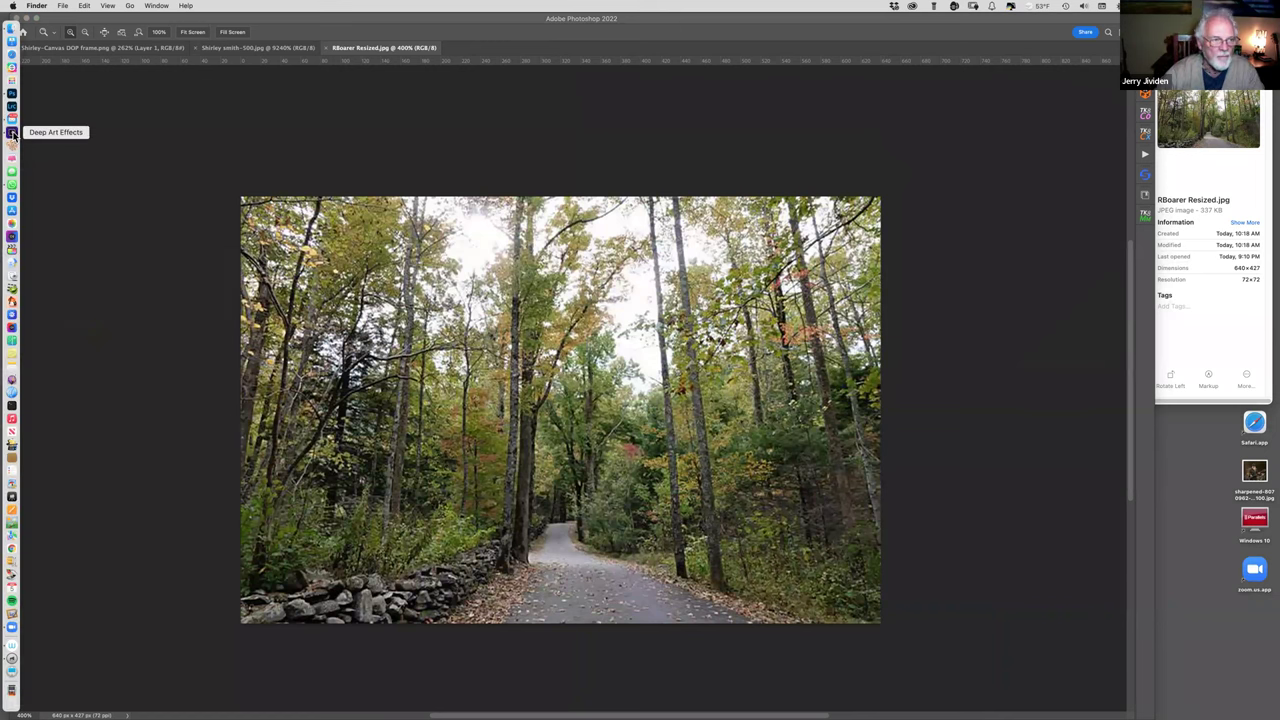
click(12, 134)
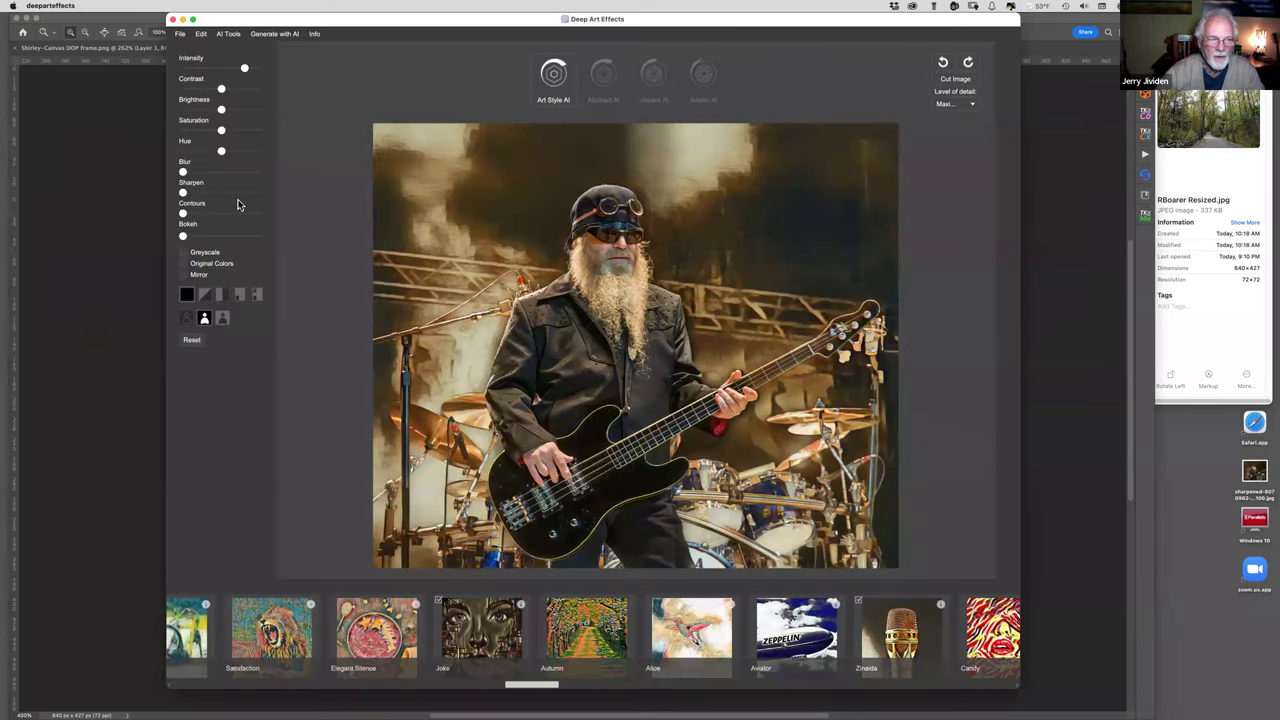
click(180, 34)
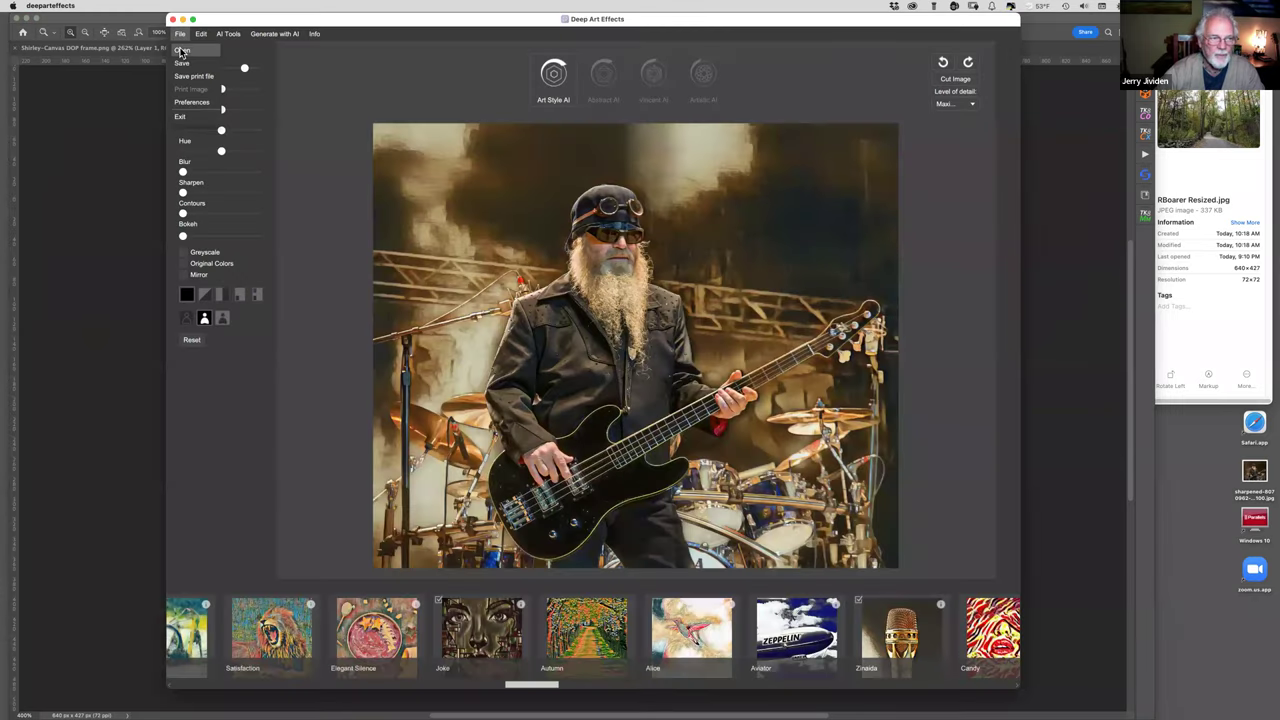
click(181, 51)
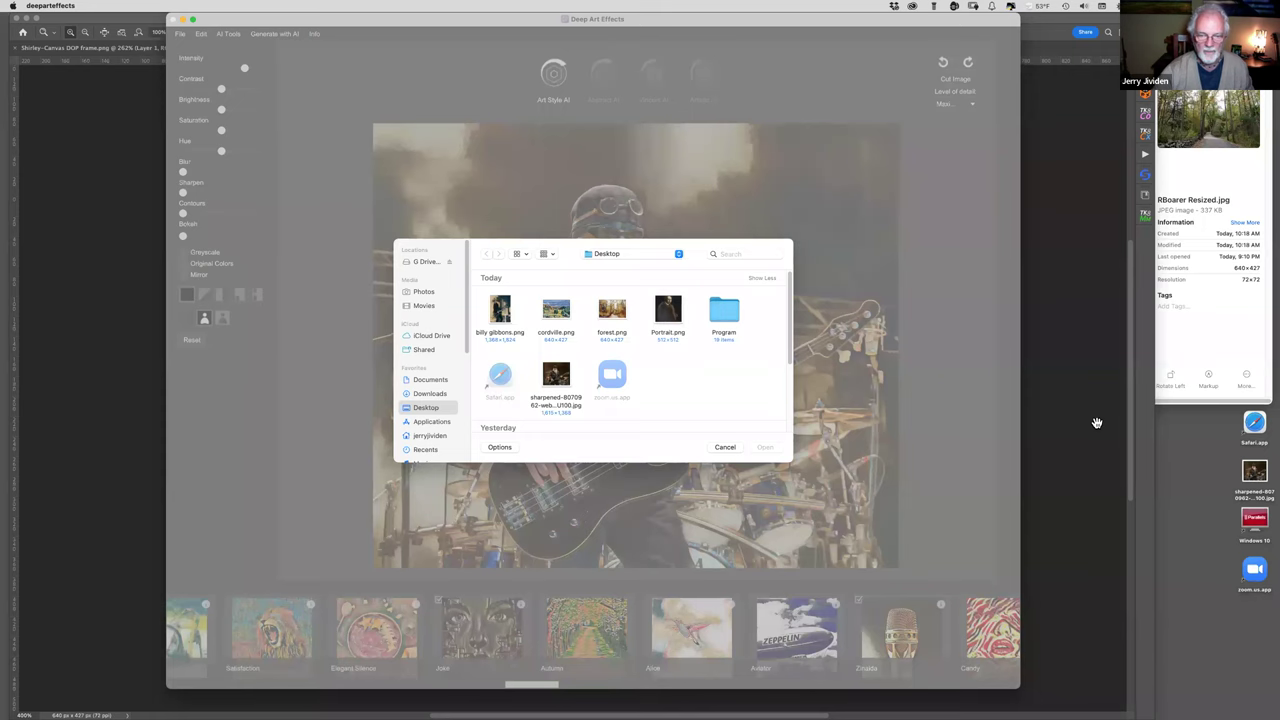
click(149, 183)
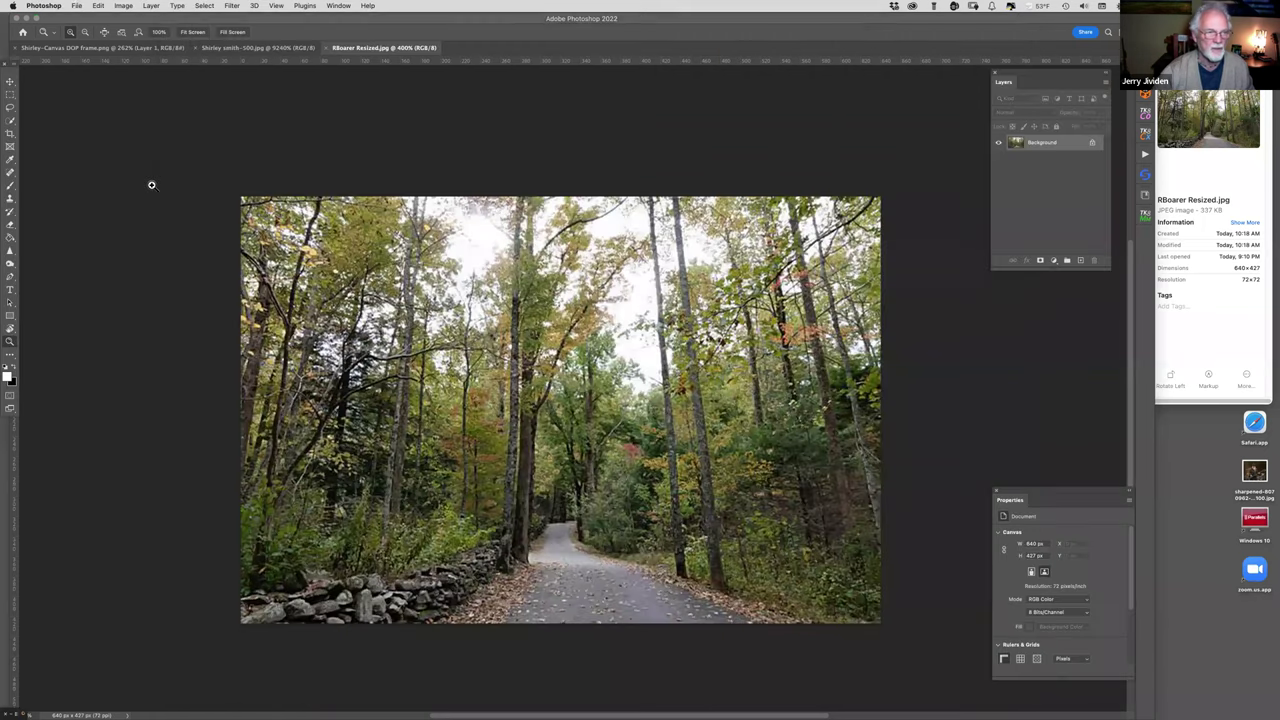
- Open the painterly forest.png from the Desktop folder
click(74, 6)
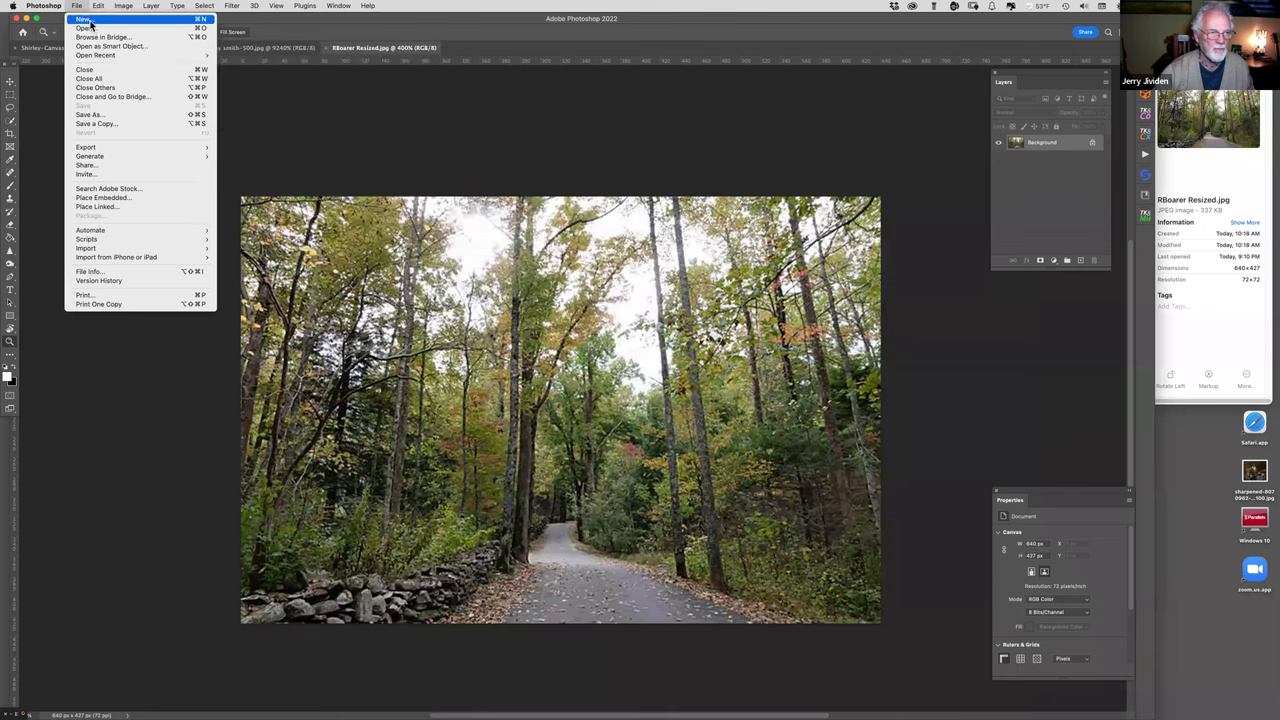
click(88, 29)
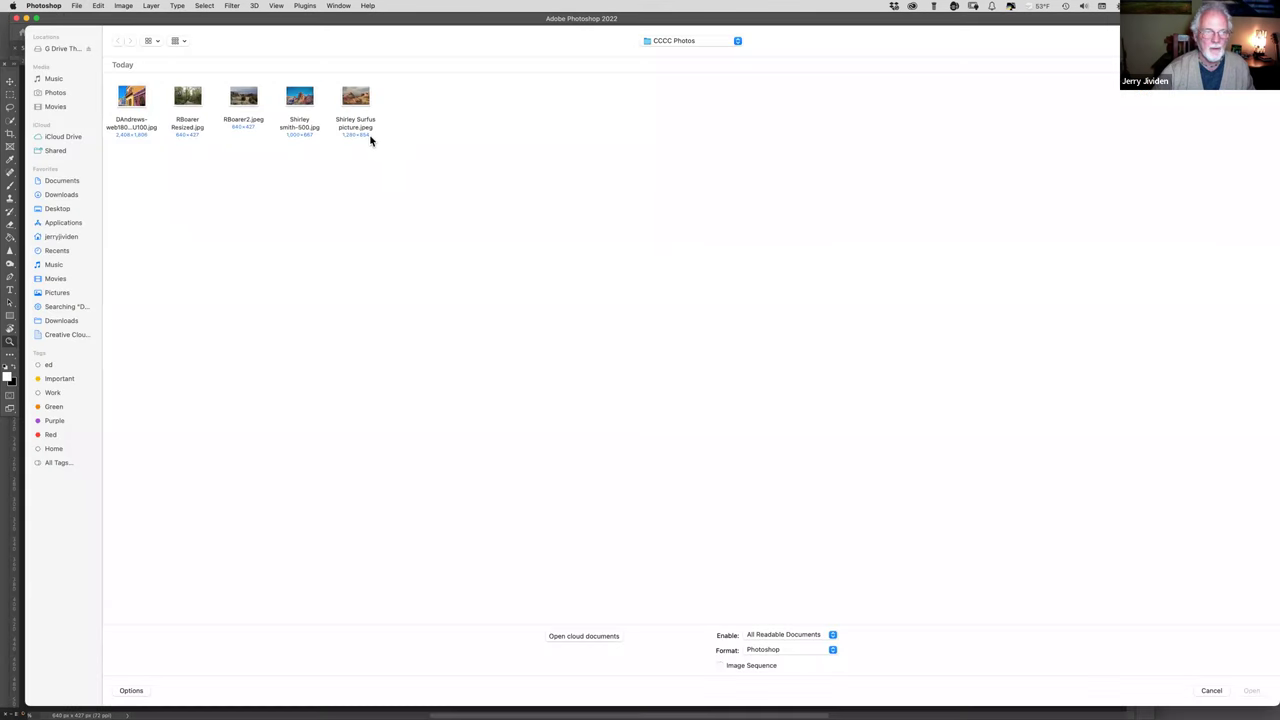
click(58, 209)
double_click(241, 99)
drag(583, 387, 996, 328)
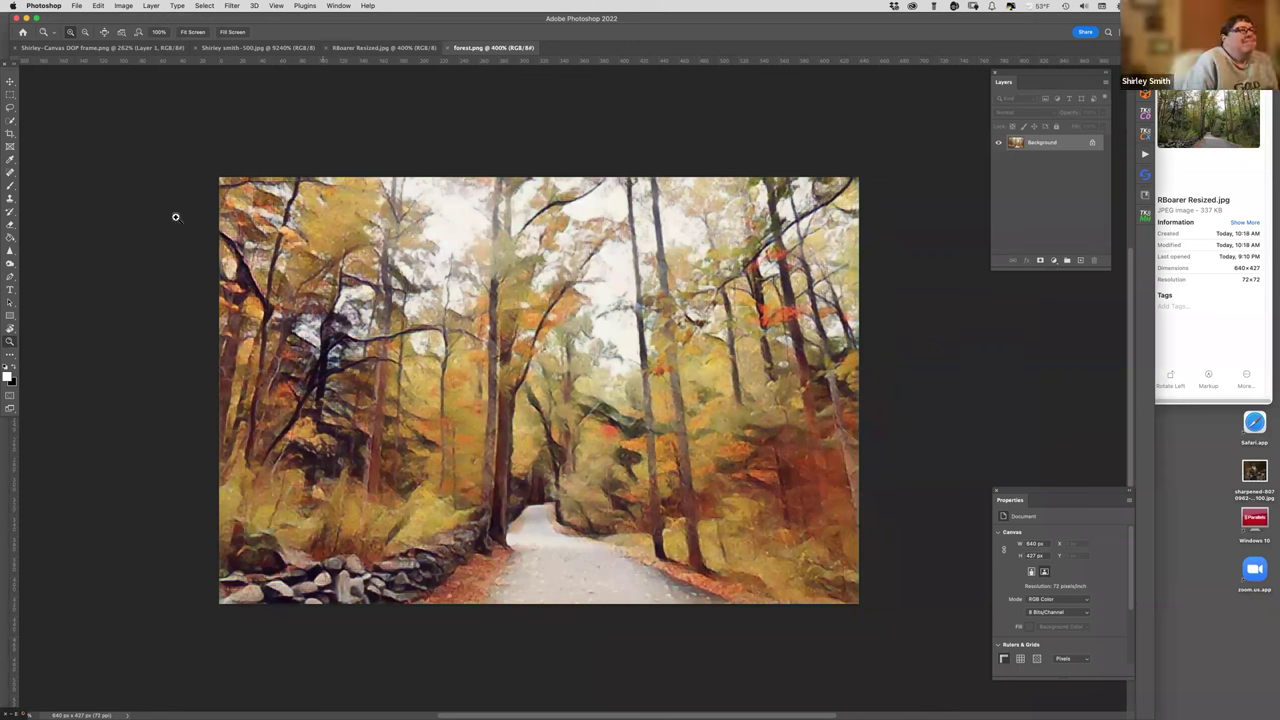
- Apply Exposure Software's Snap Art 4 filter to the forest painting with the modified Impasto Thick Paint settings
click(232, 6)
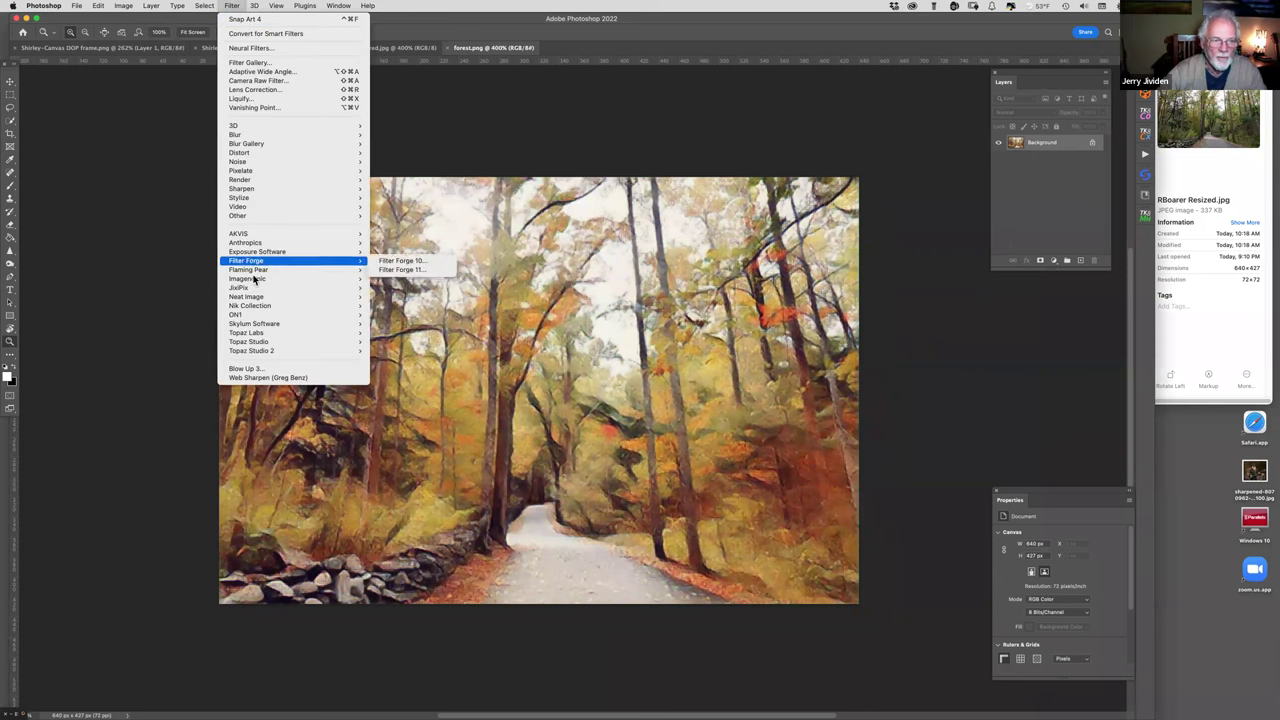
mouse_move(254, 290)
mouse_move(273, 265)
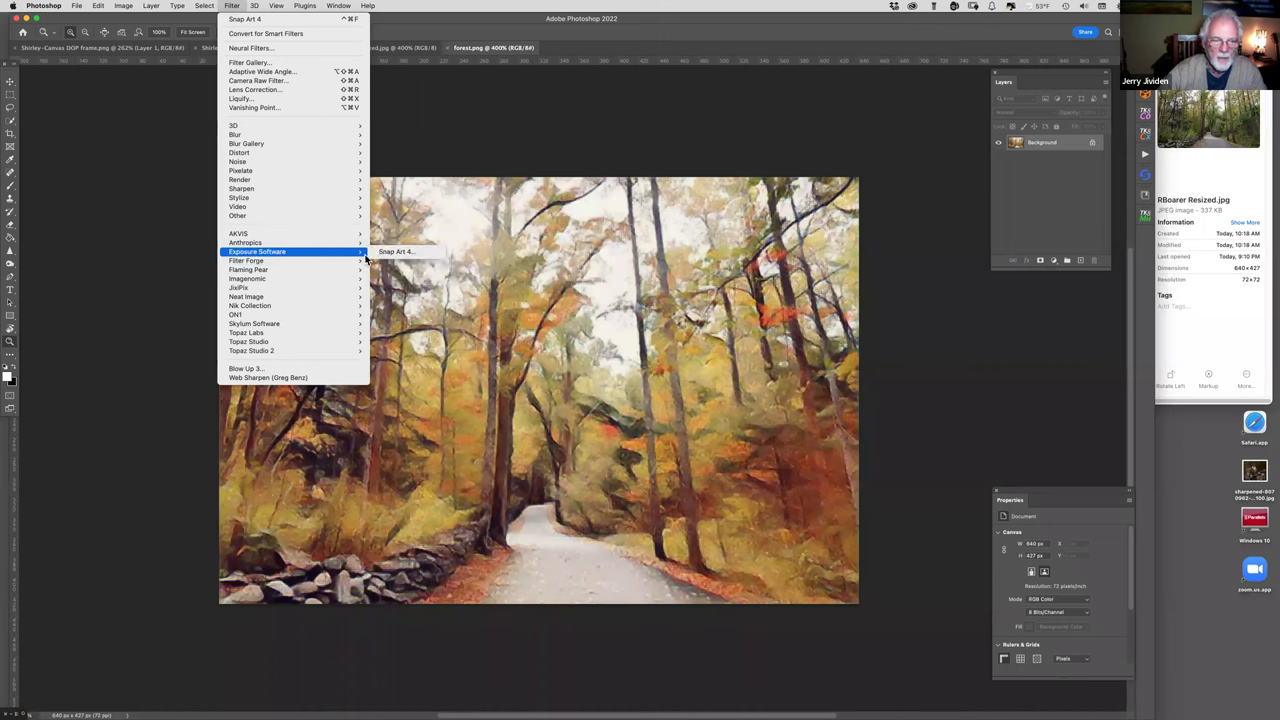
click(395, 253)
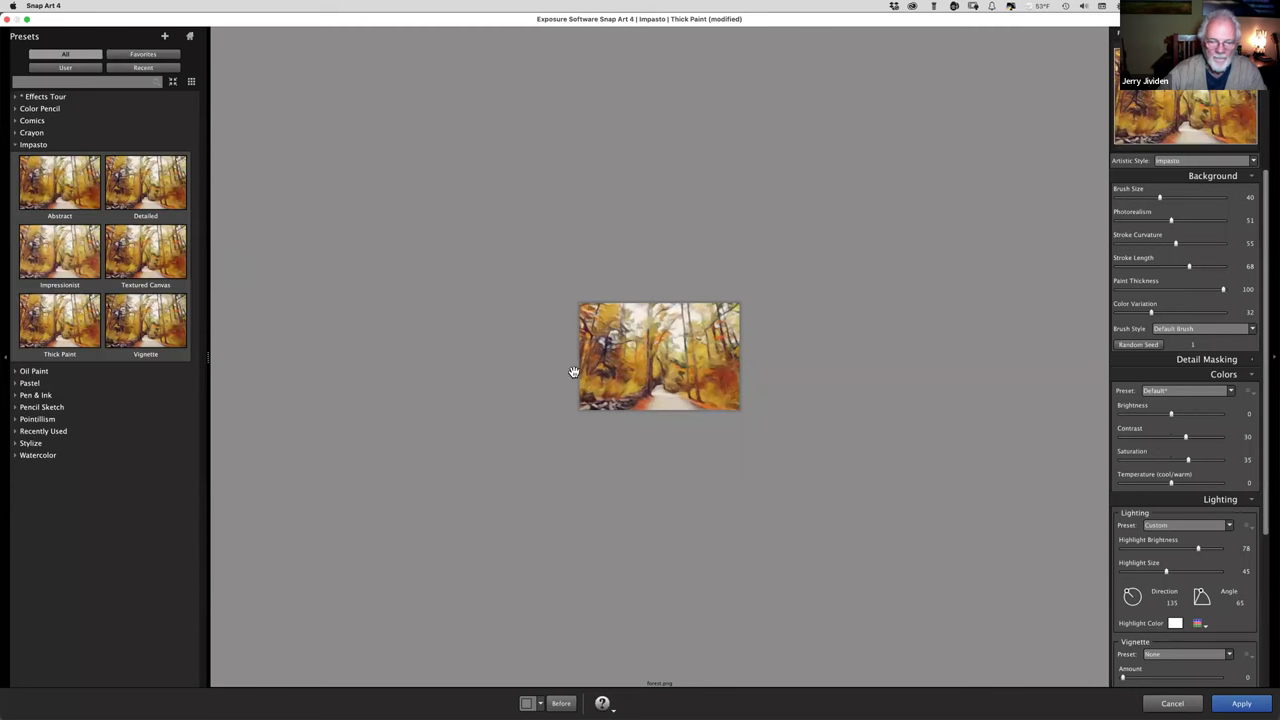
scroll(659, 358, up, 2)
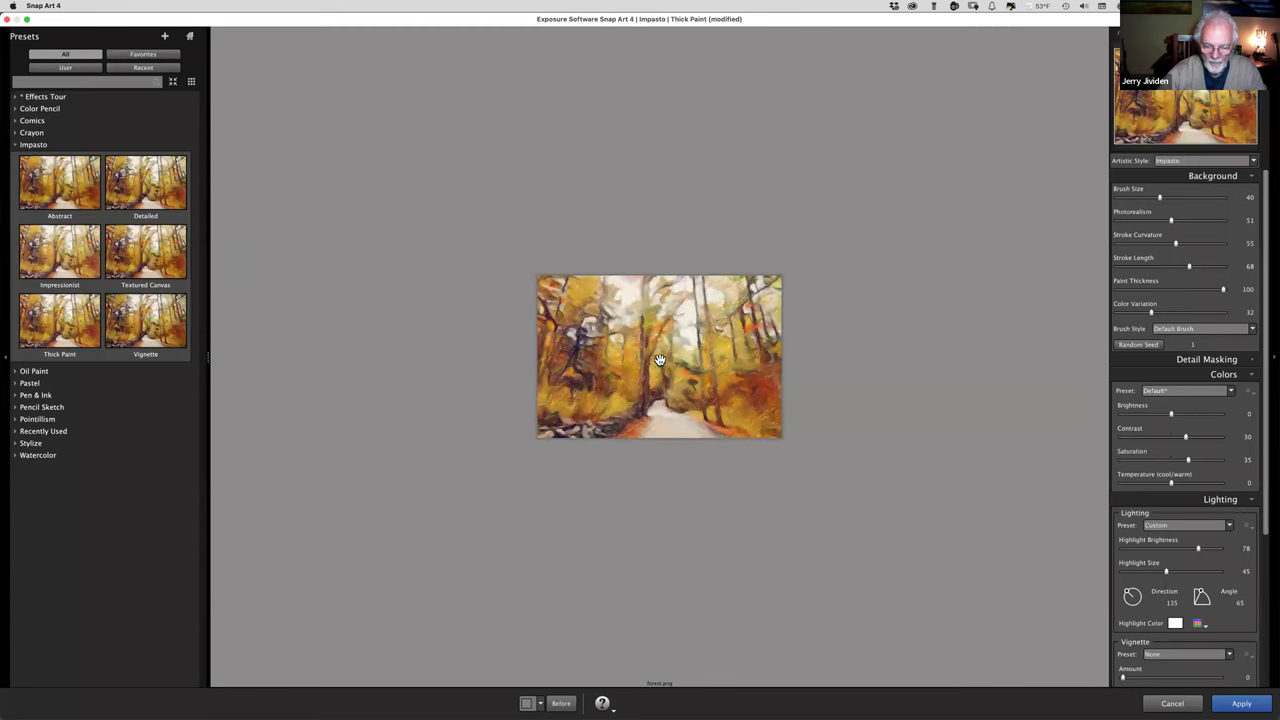
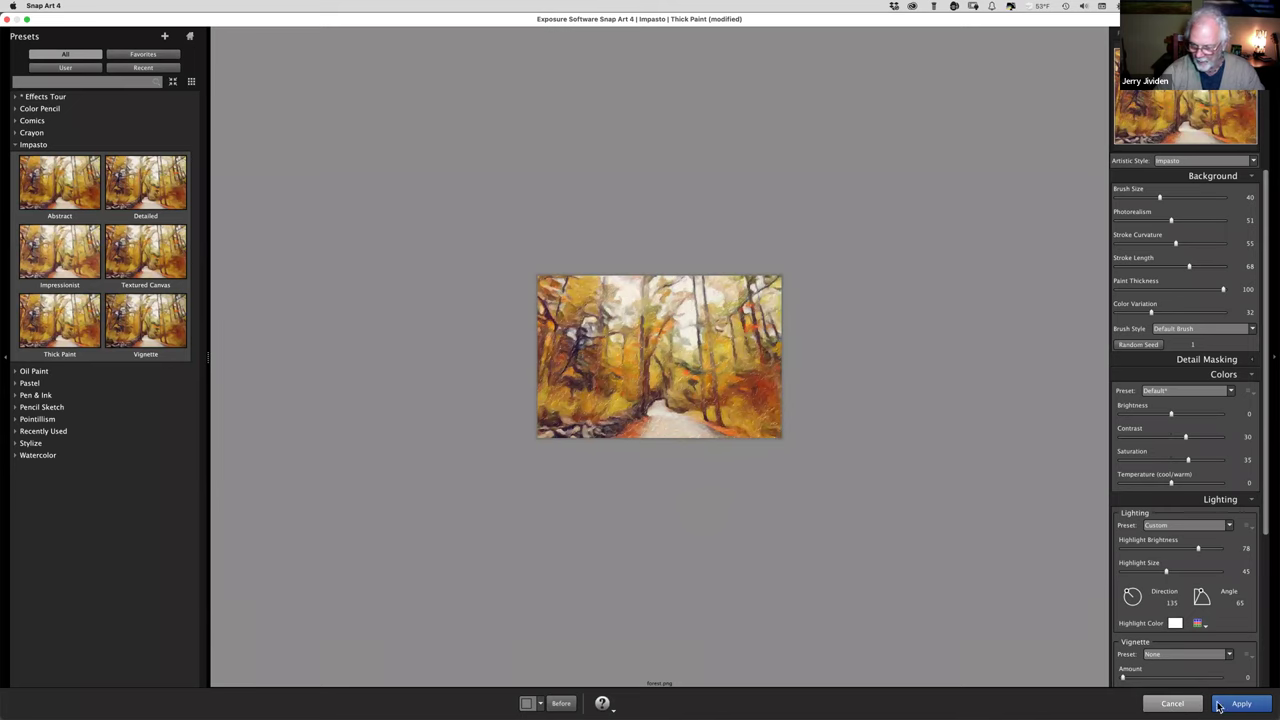
click(1240, 703)
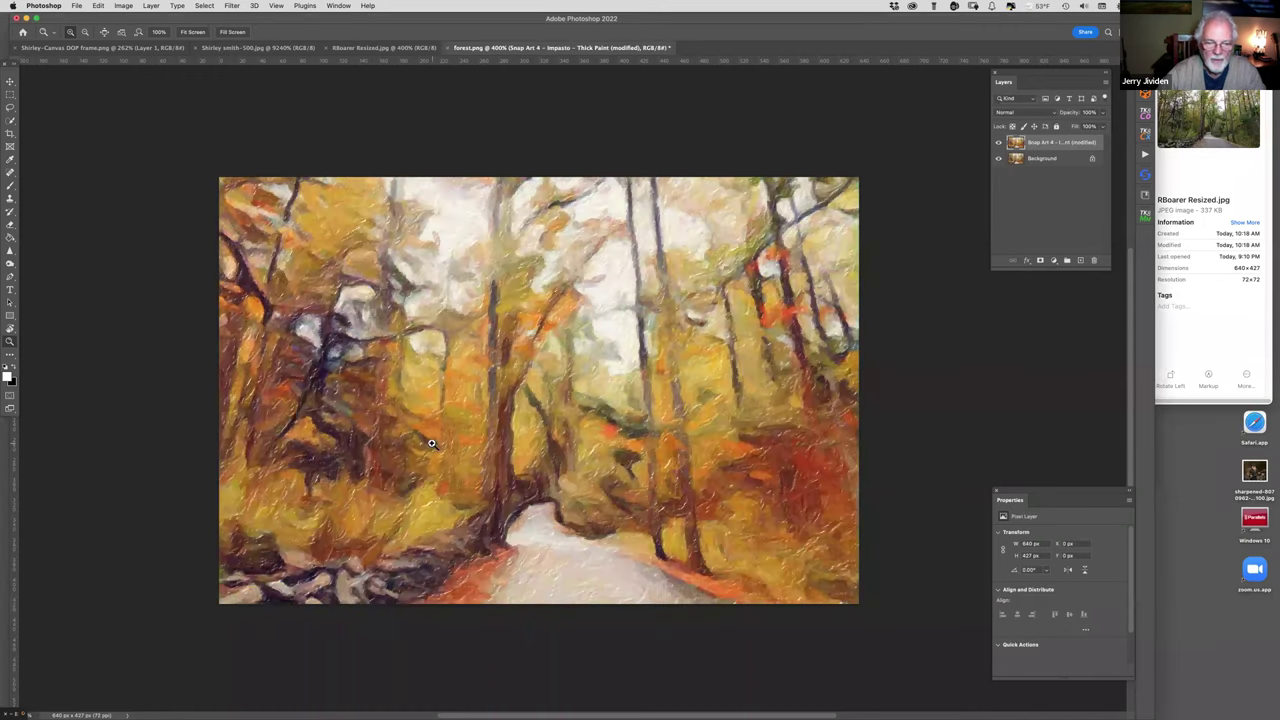
- Switch to Safari, show the Reading List sidebar, and open the saved Original Oil Paintings portfolio page on erinhanson.com
mouse_move(4, 117)
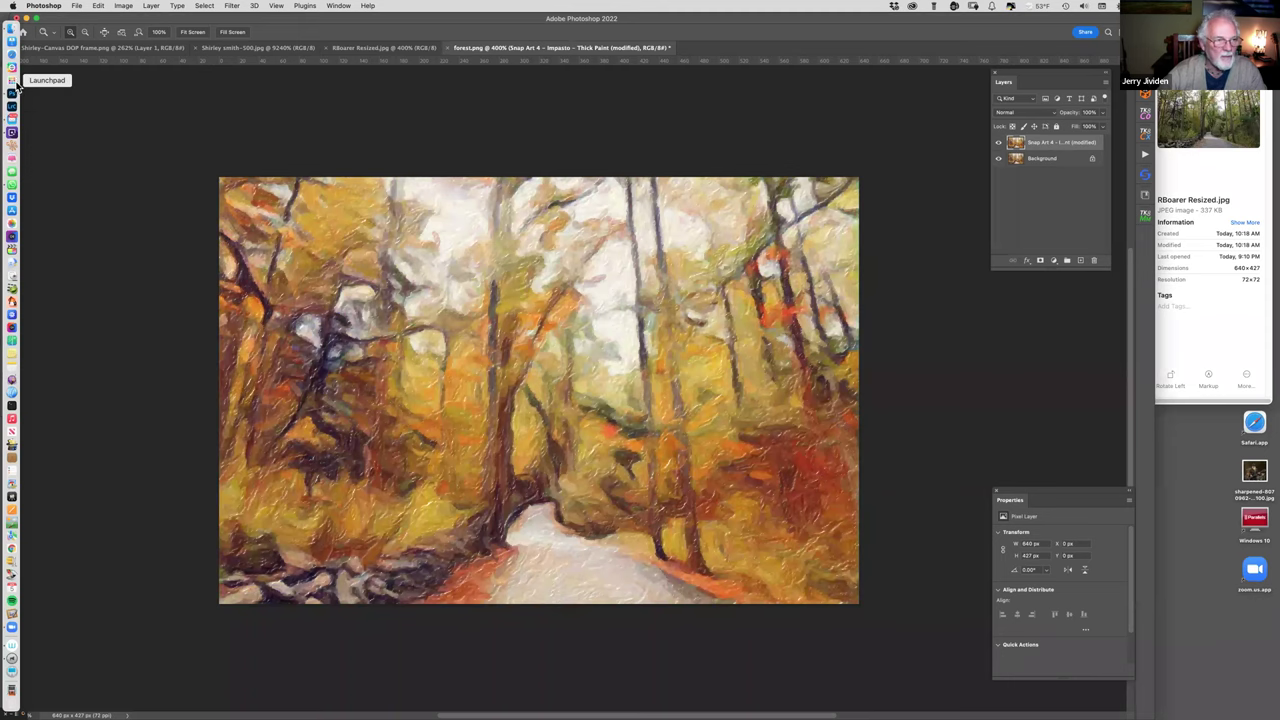
click(12, 57)
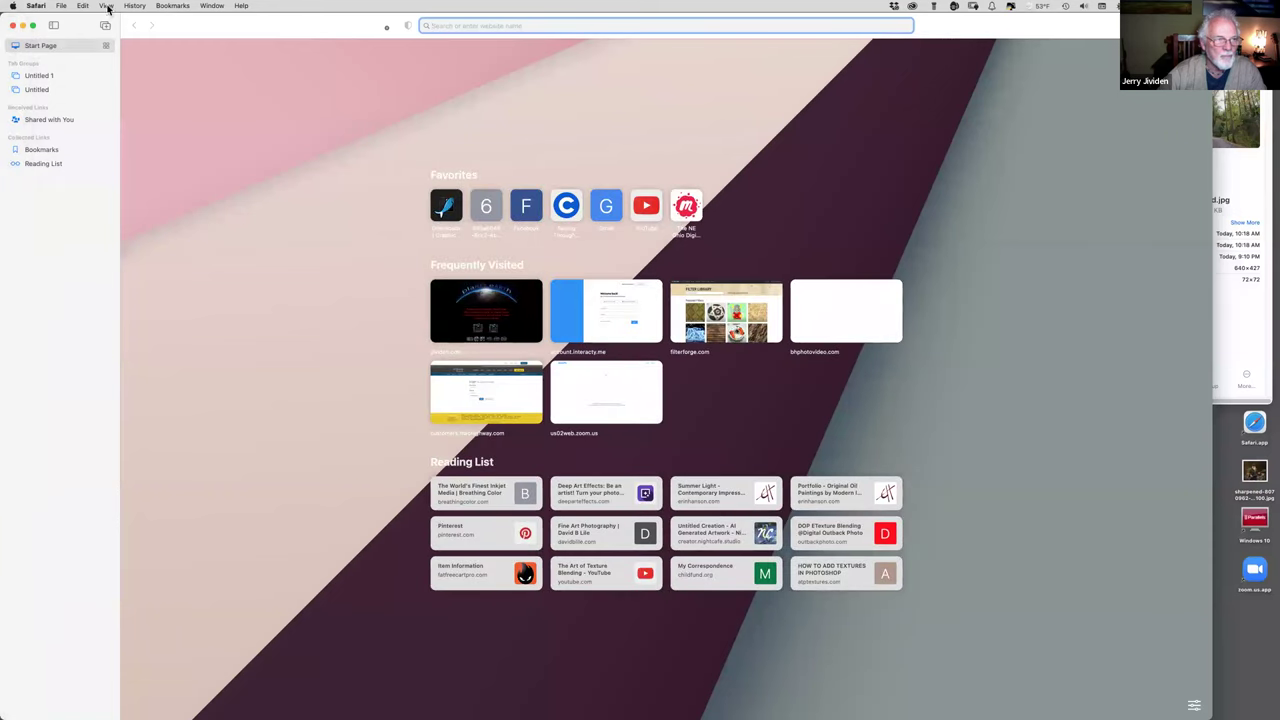
click(104, 6)
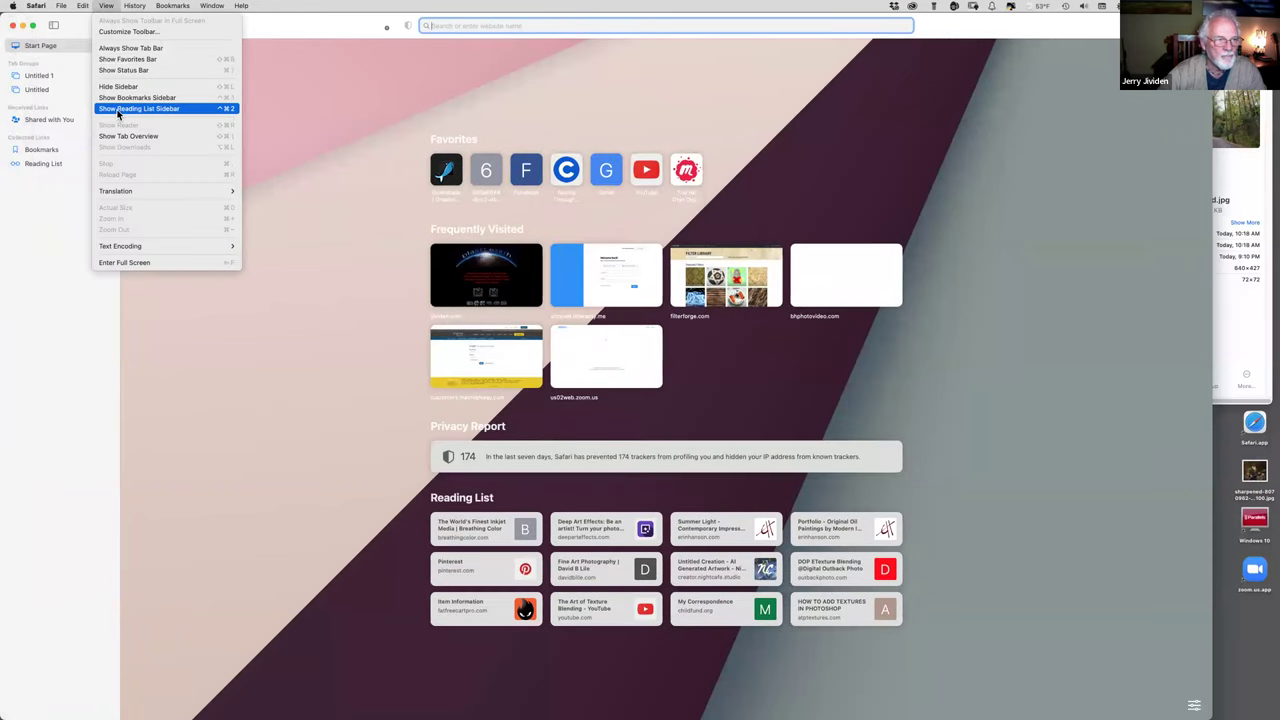
click(117, 112)
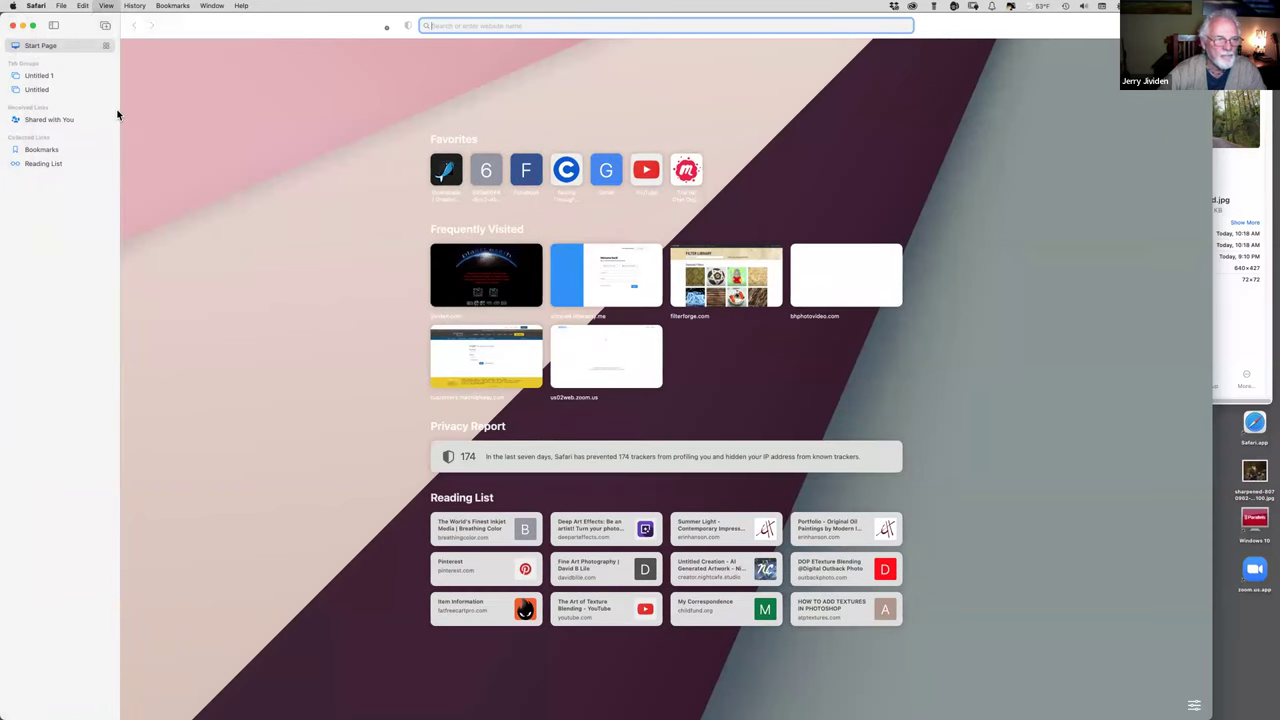
key(ctrl+super+2)
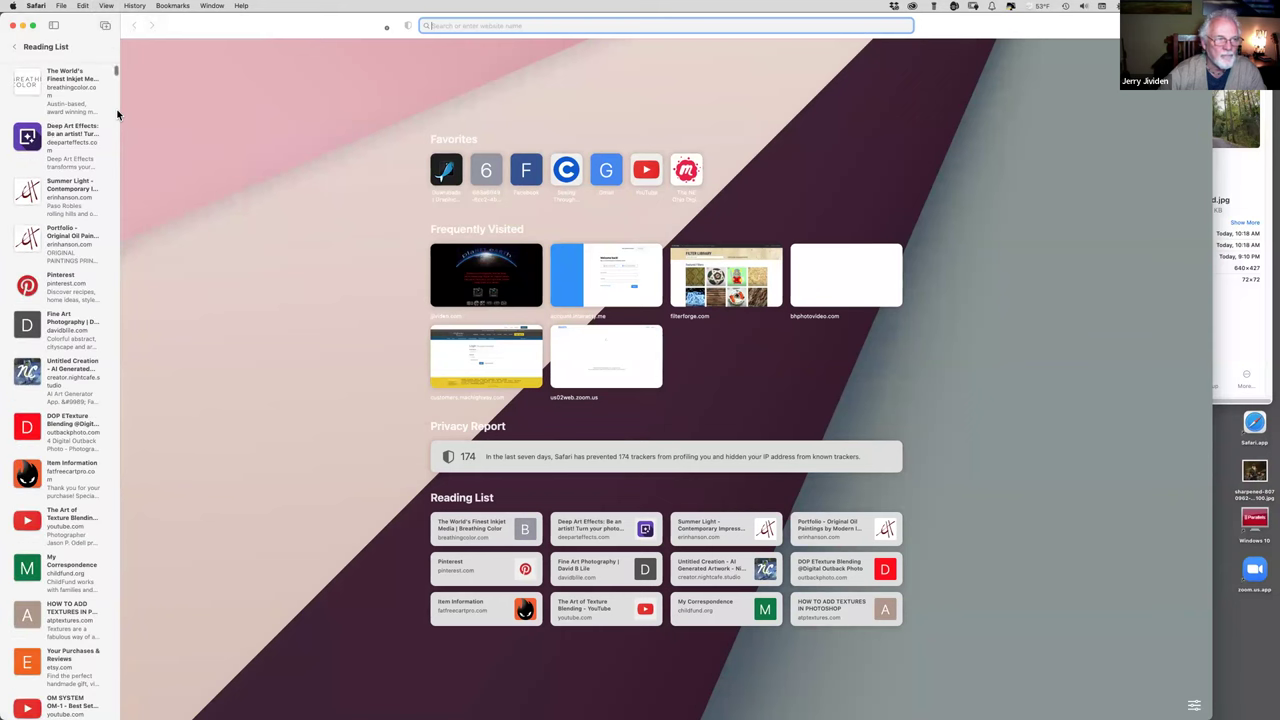
click(57, 192)
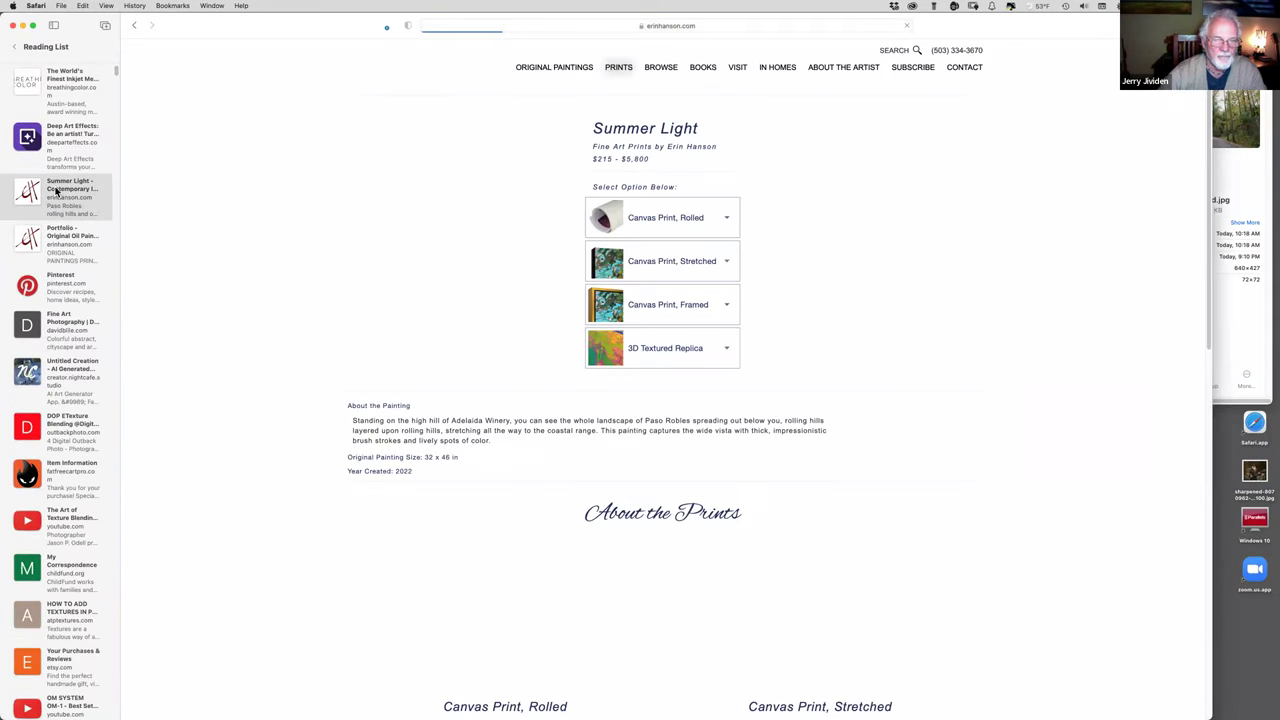
click(57, 245)
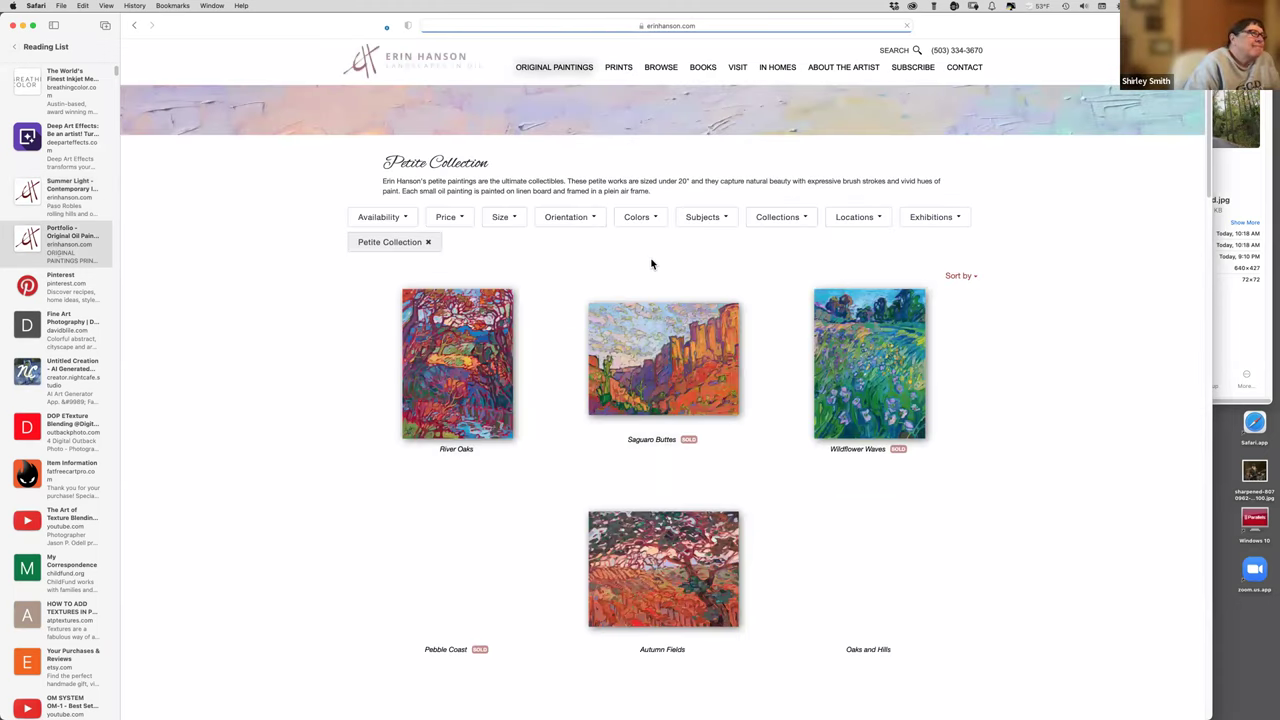
- Filter the Petite Collection by the Southwest subject and look through the paintings
click(703, 217)
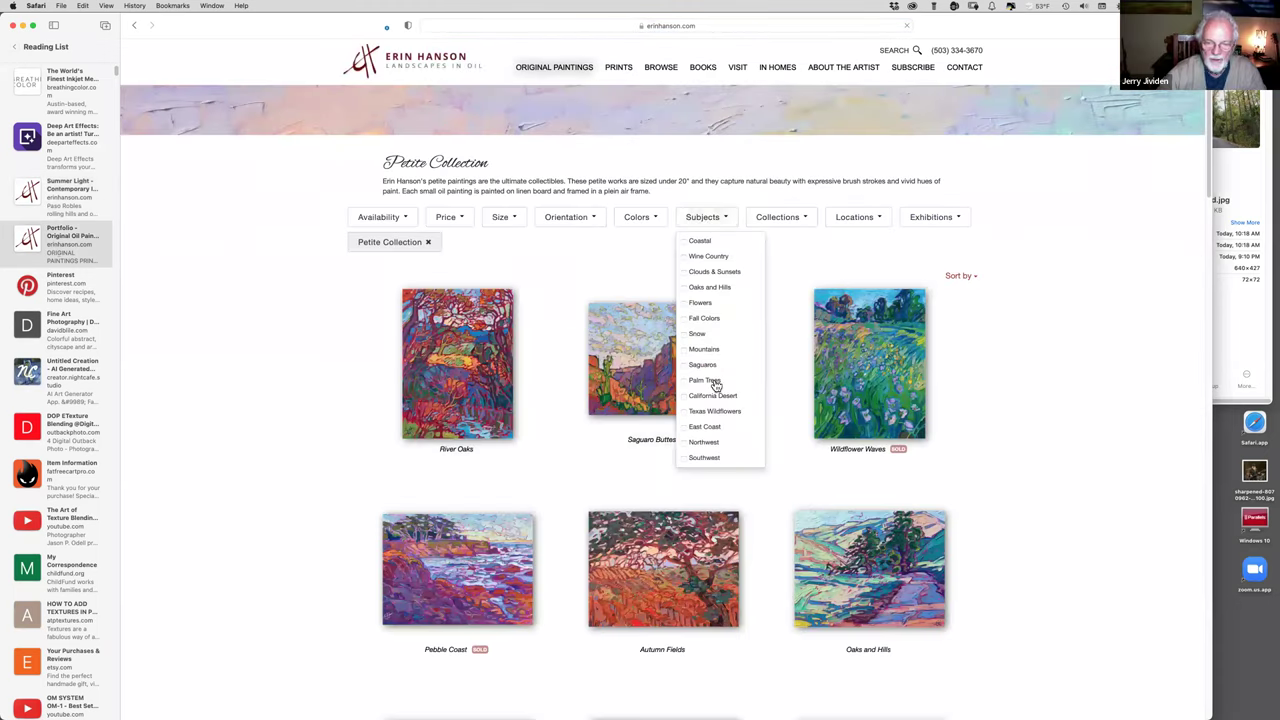
click(705, 458)
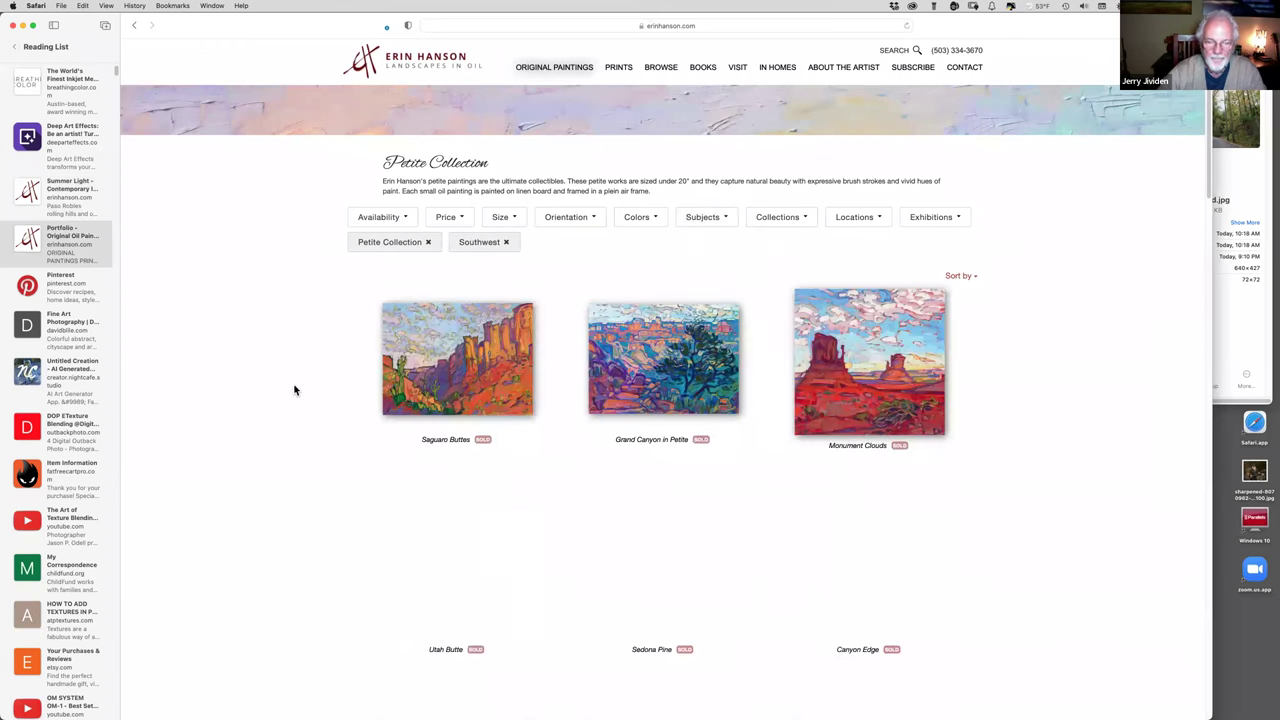
scroll(257, 394, down, 3)
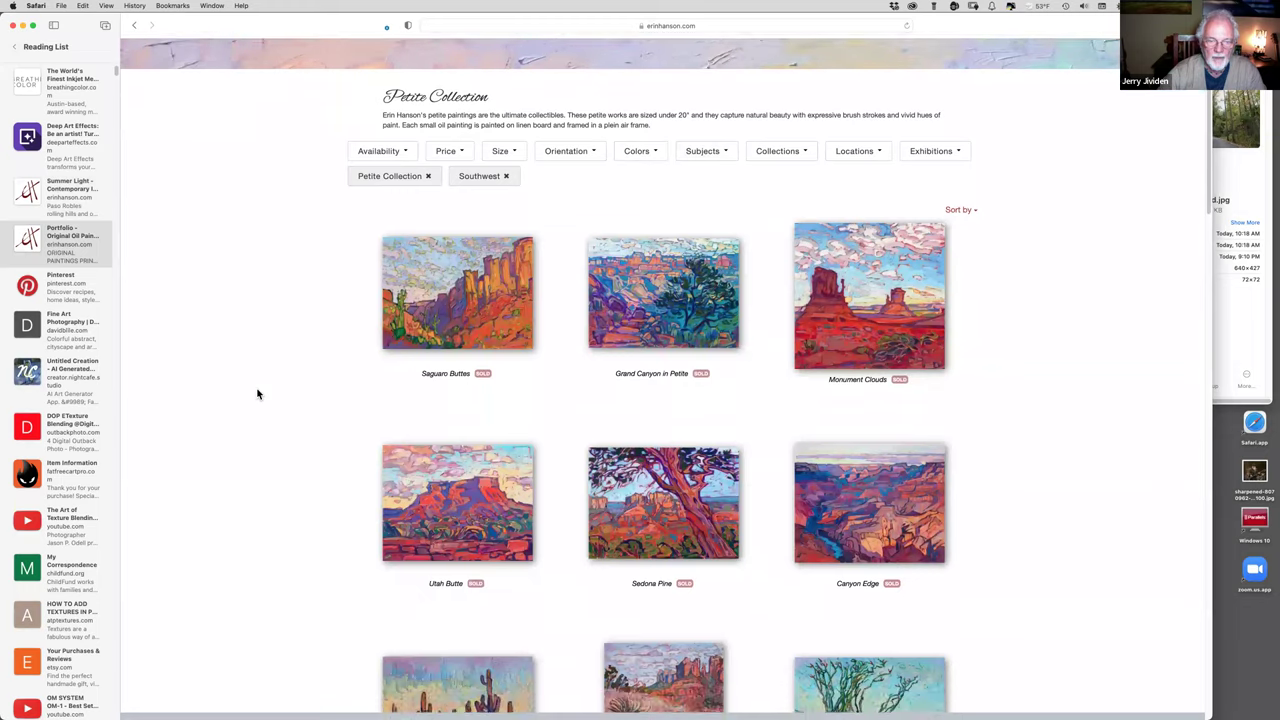
scroll(257, 394, down, 5)
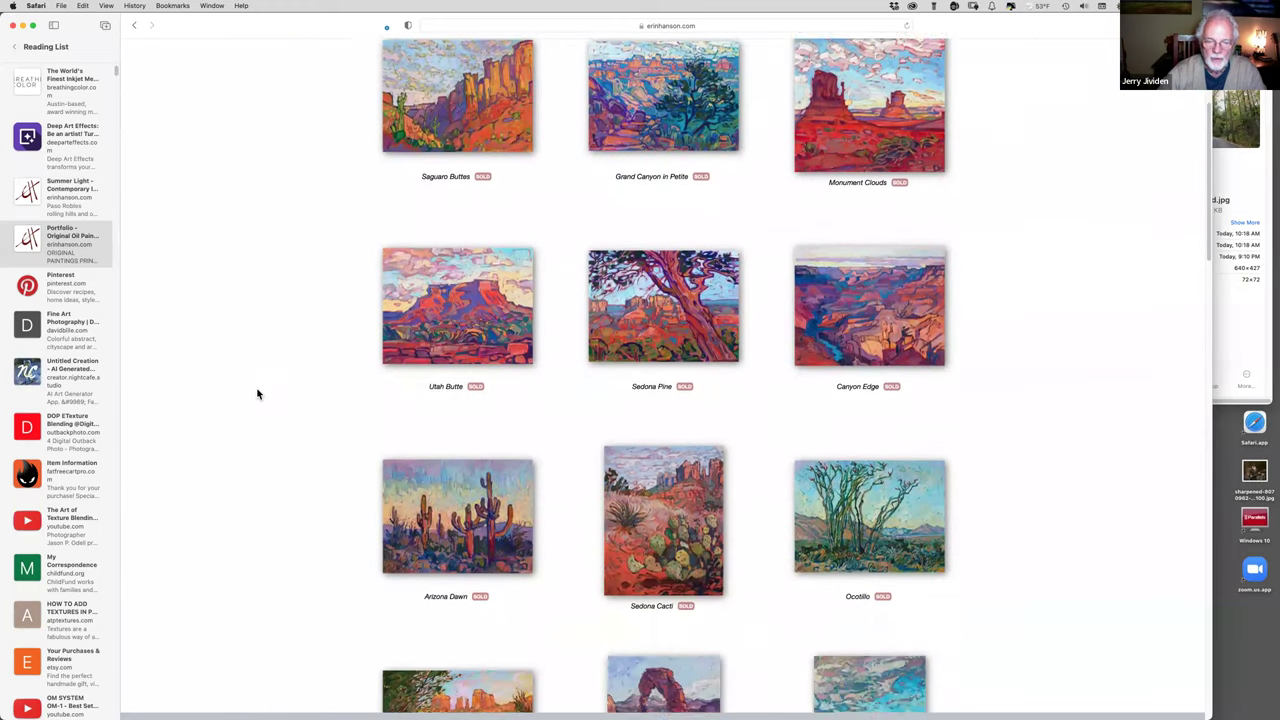
scroll(257, 394, down, 3)
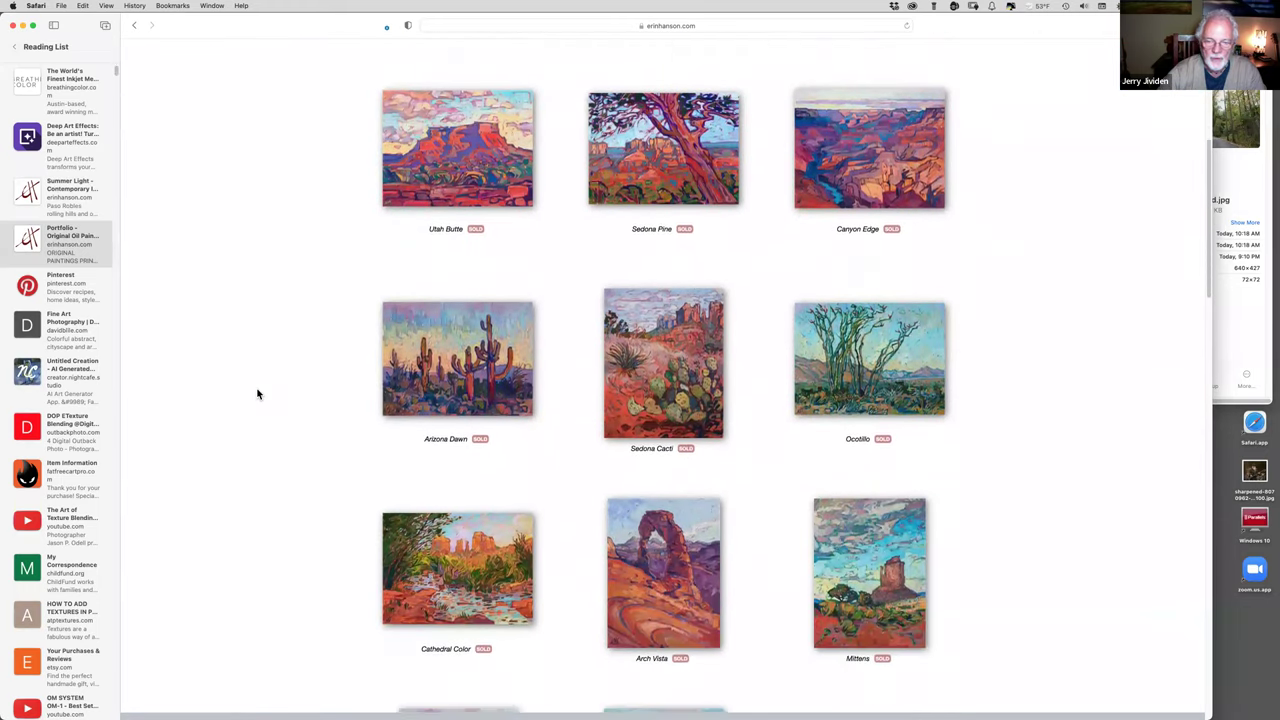
scroll(257, 394, down, 8)
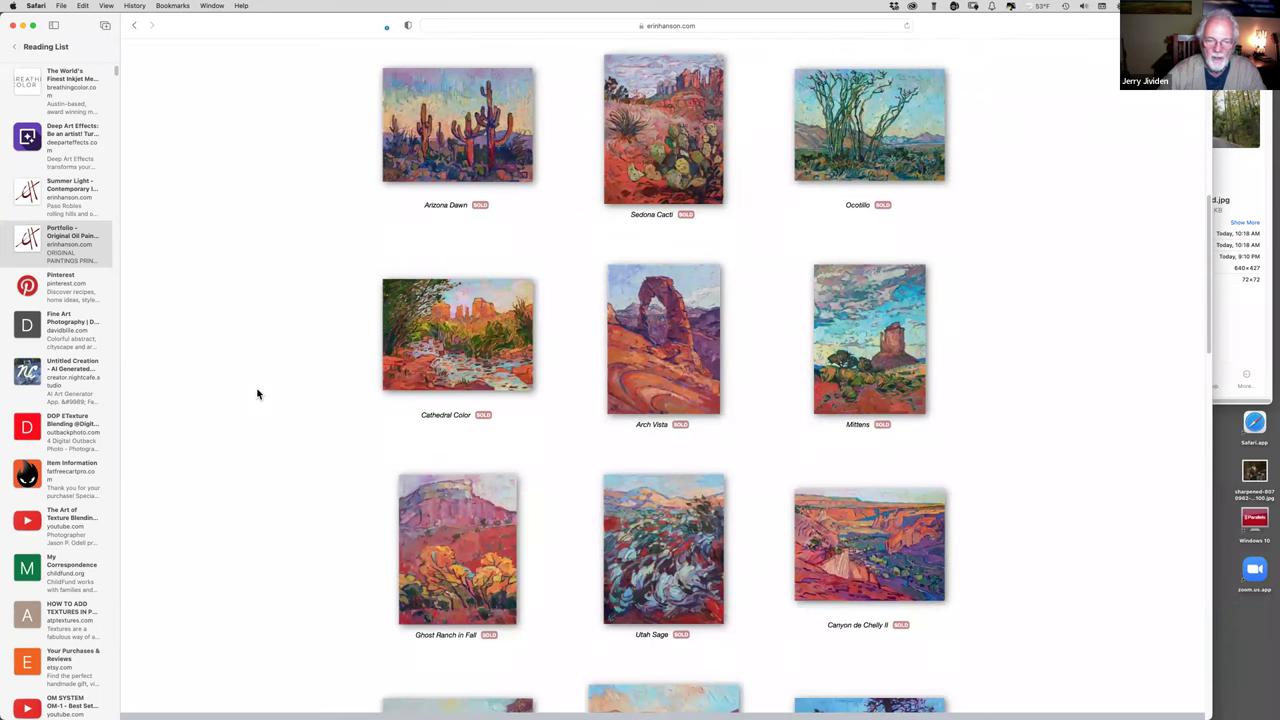
- View the Ghost Ranch in Fall painting's page, and quit Safari to return to Photoshop
click(445, 336)
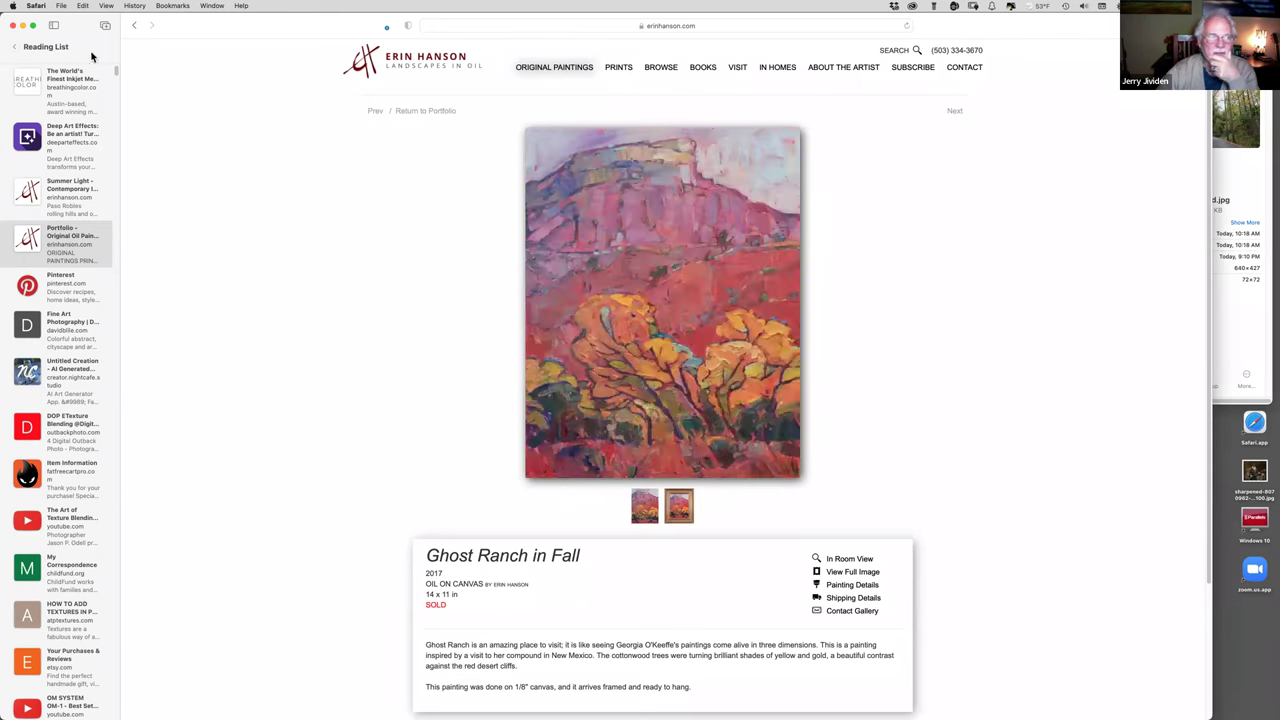
click(36, 6)
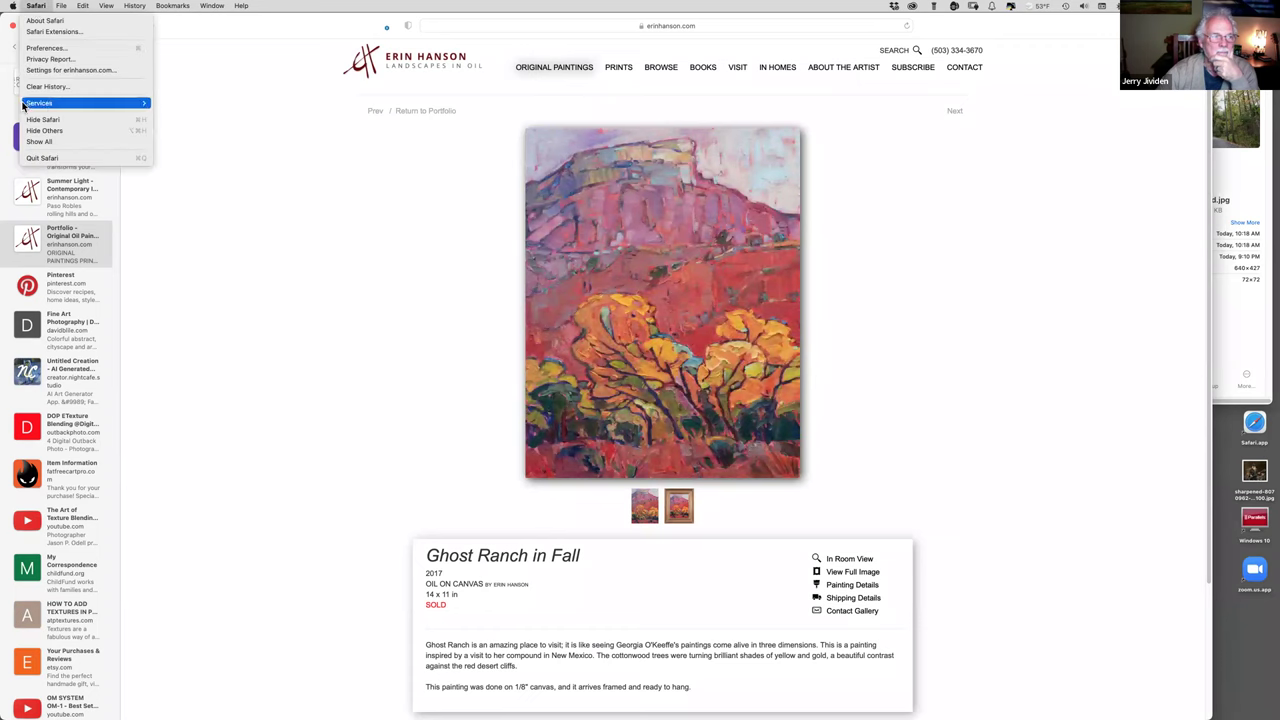
click(44, 162)
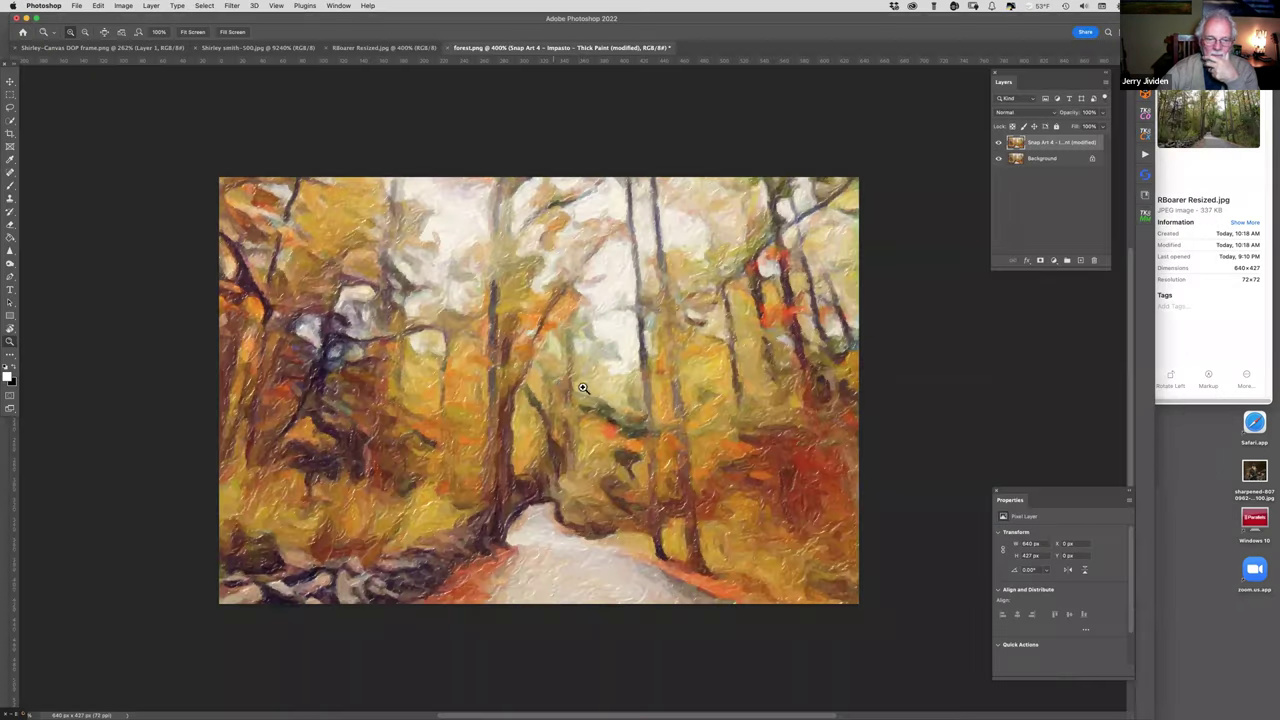
- Examine the impasto brush texture of forest.png at pixel level and at smaller zooms, ending at 300%
click(121, 6)
click(127, 50)
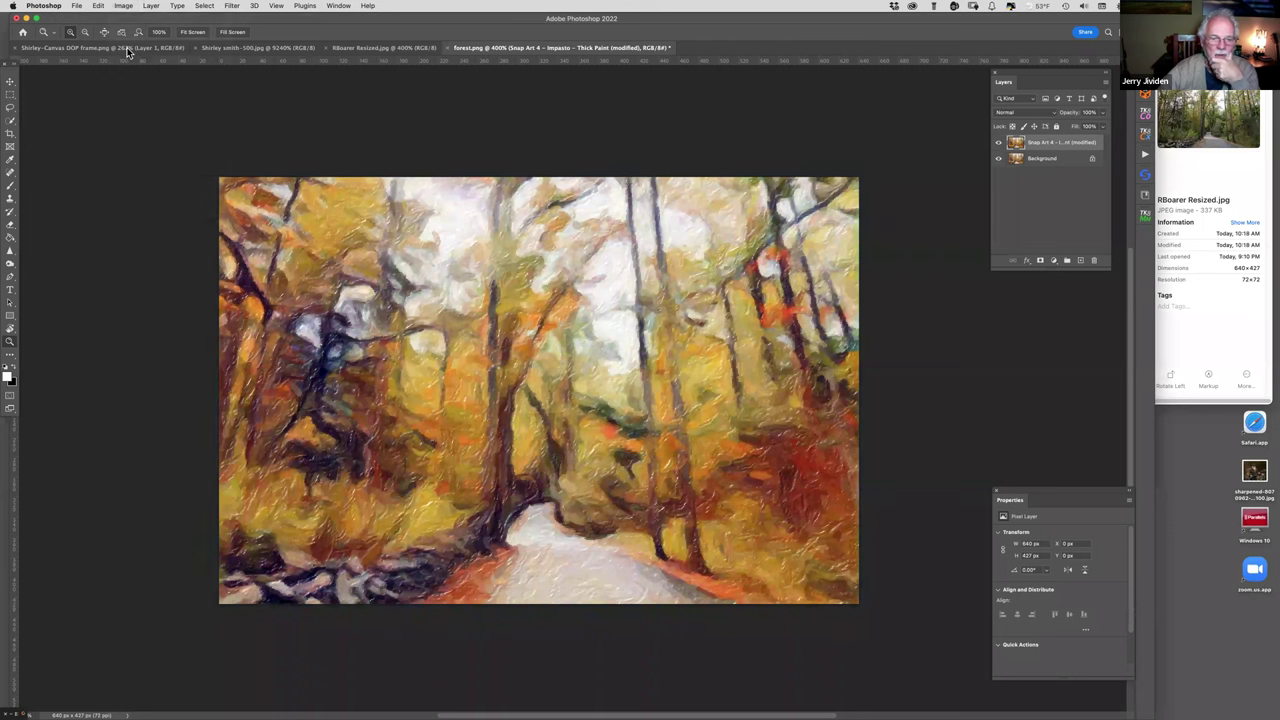
drag(134, 360, 671, 432)
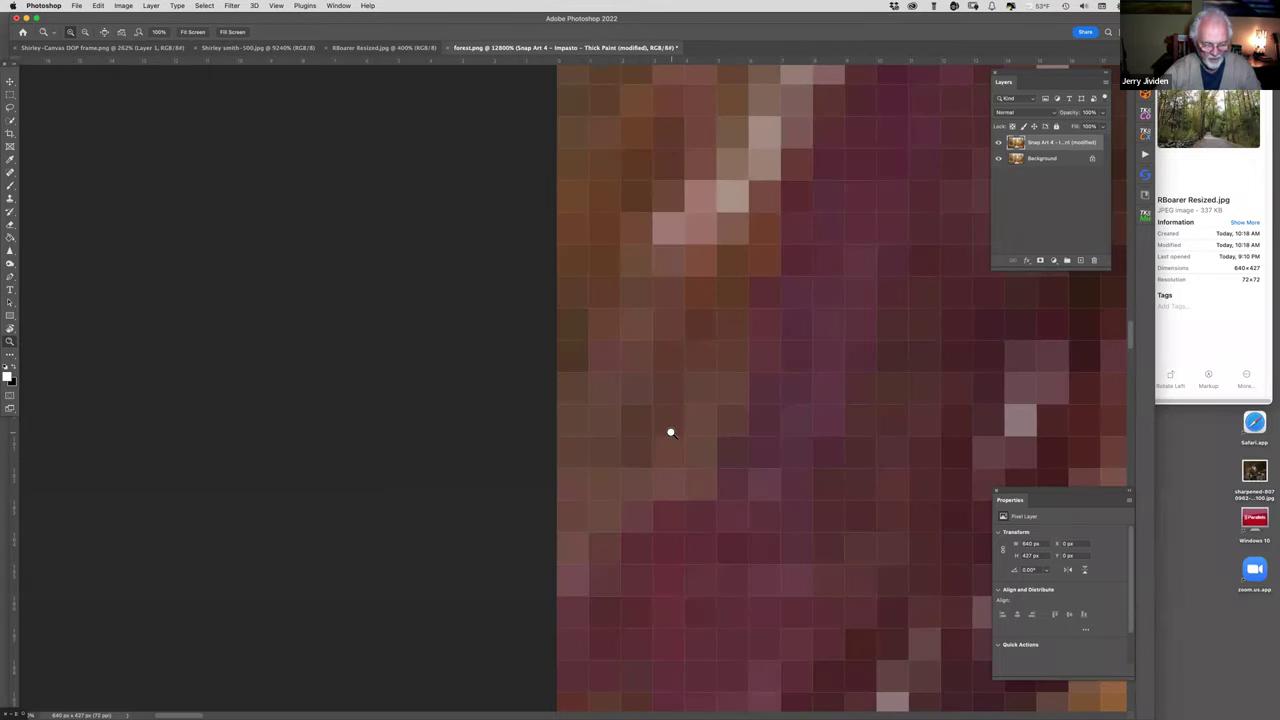
key(super+minus)
key(super+minus)
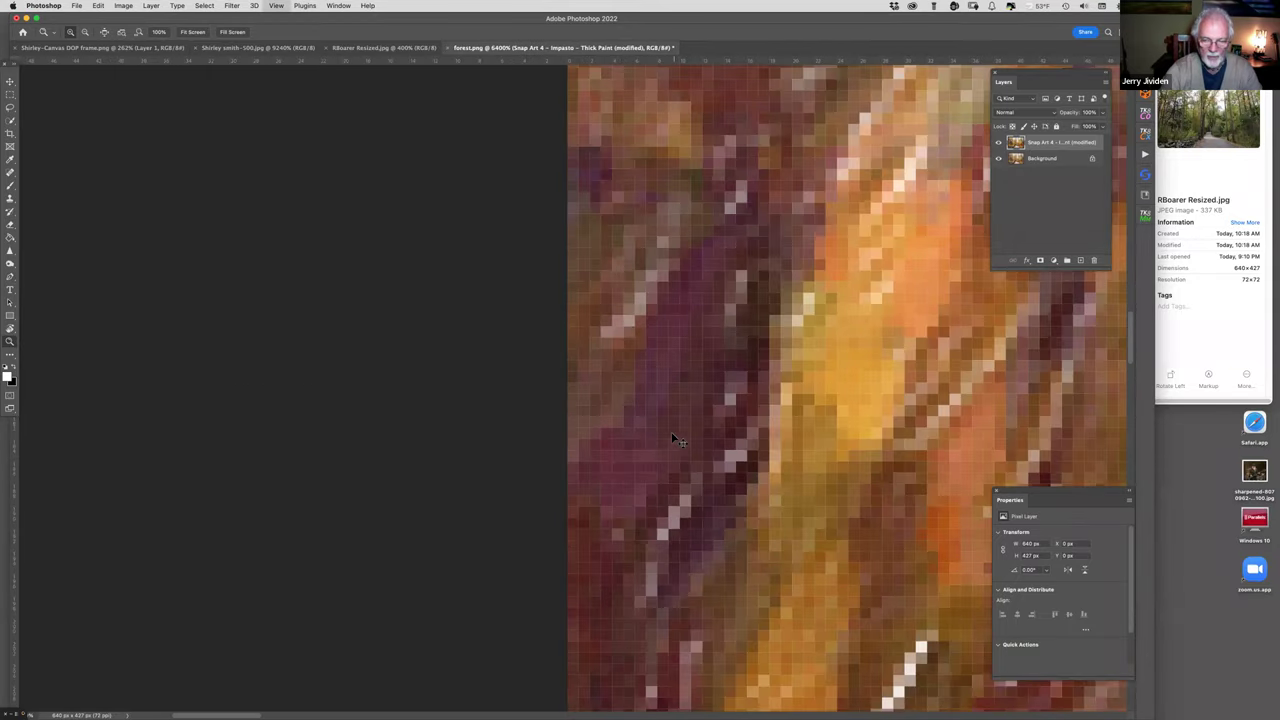
key(super+minus)
key(super+minus)
key(super+minus)
key(super+minus)
key(super+minus)
key(super+minus)
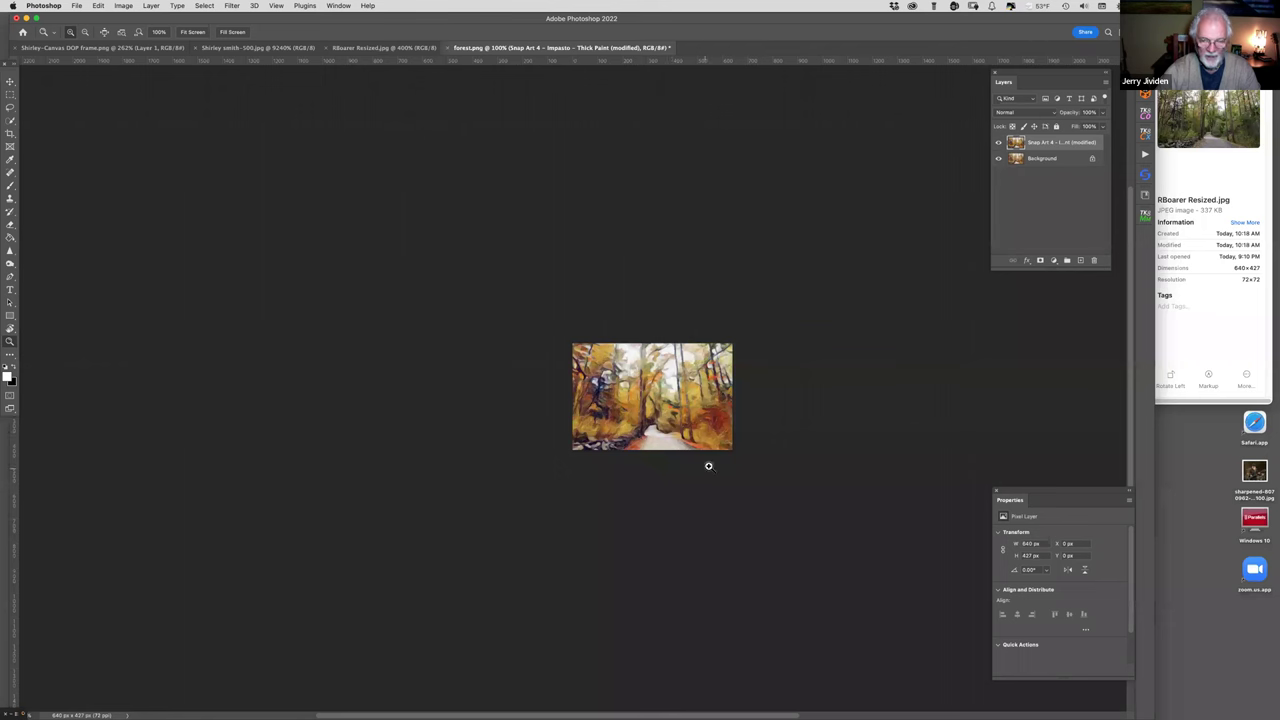
drag(680, 423, 481, 197)
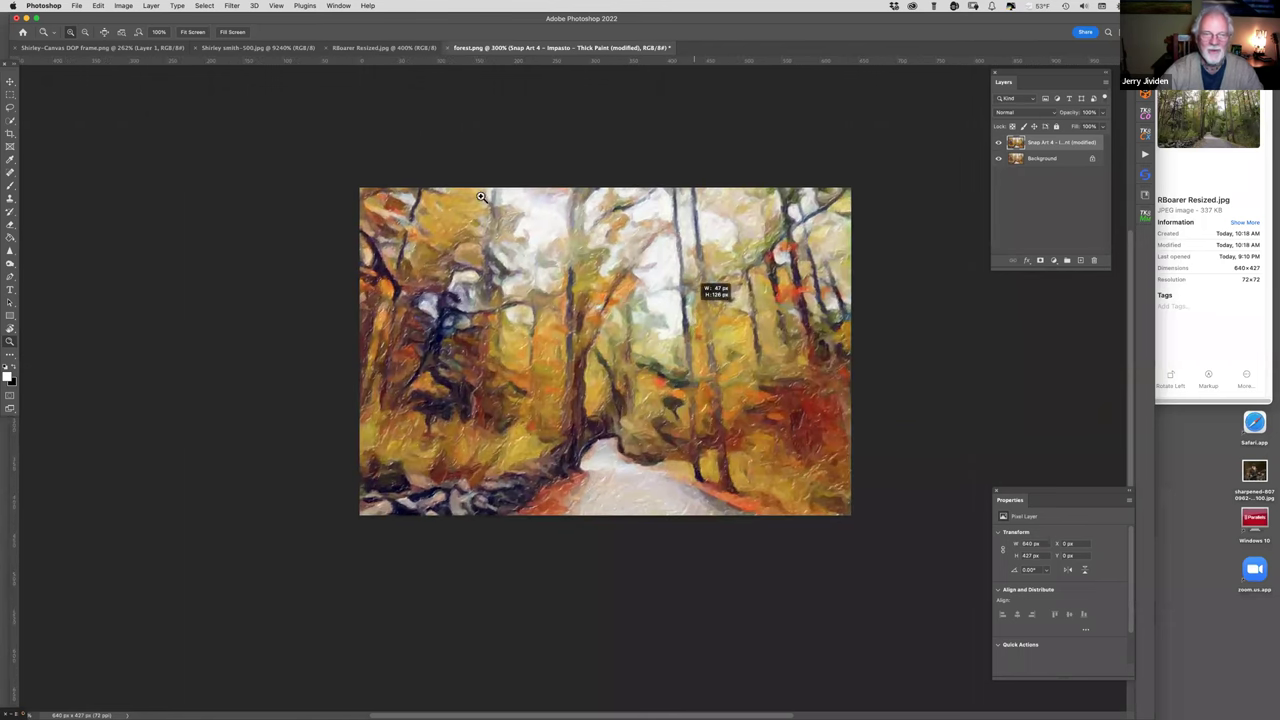
click(470, 280)
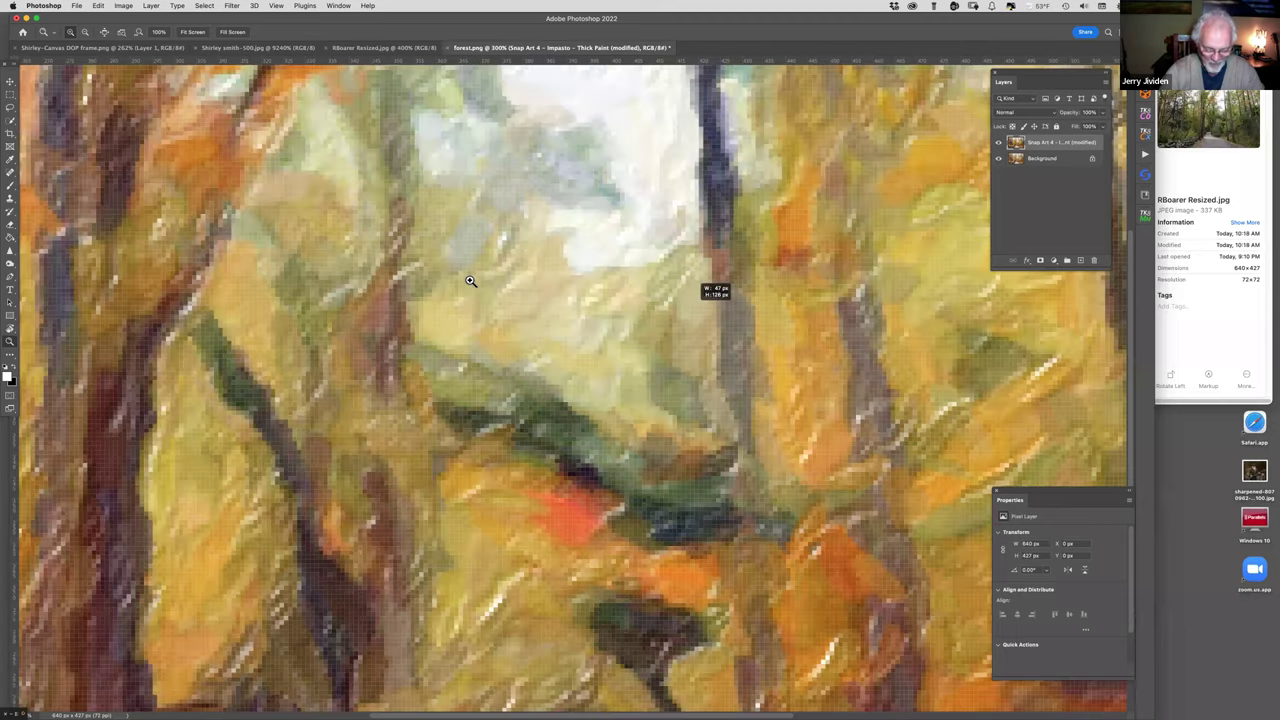
drag(475, 288, 475, 288)
key(super+minus)
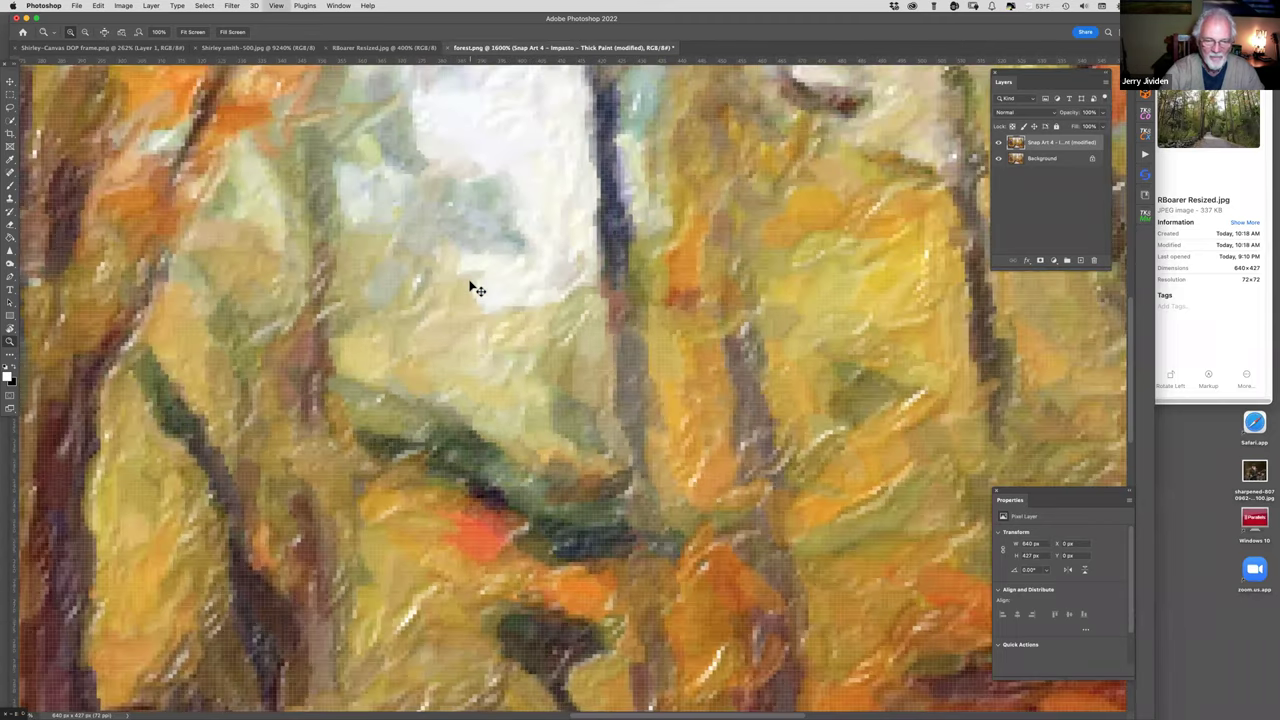
key(super+minus)
key(super+minus)
key(super+minus)
key(super+minus)
key(super+minus)
key(super+minus)
key(super+minus)
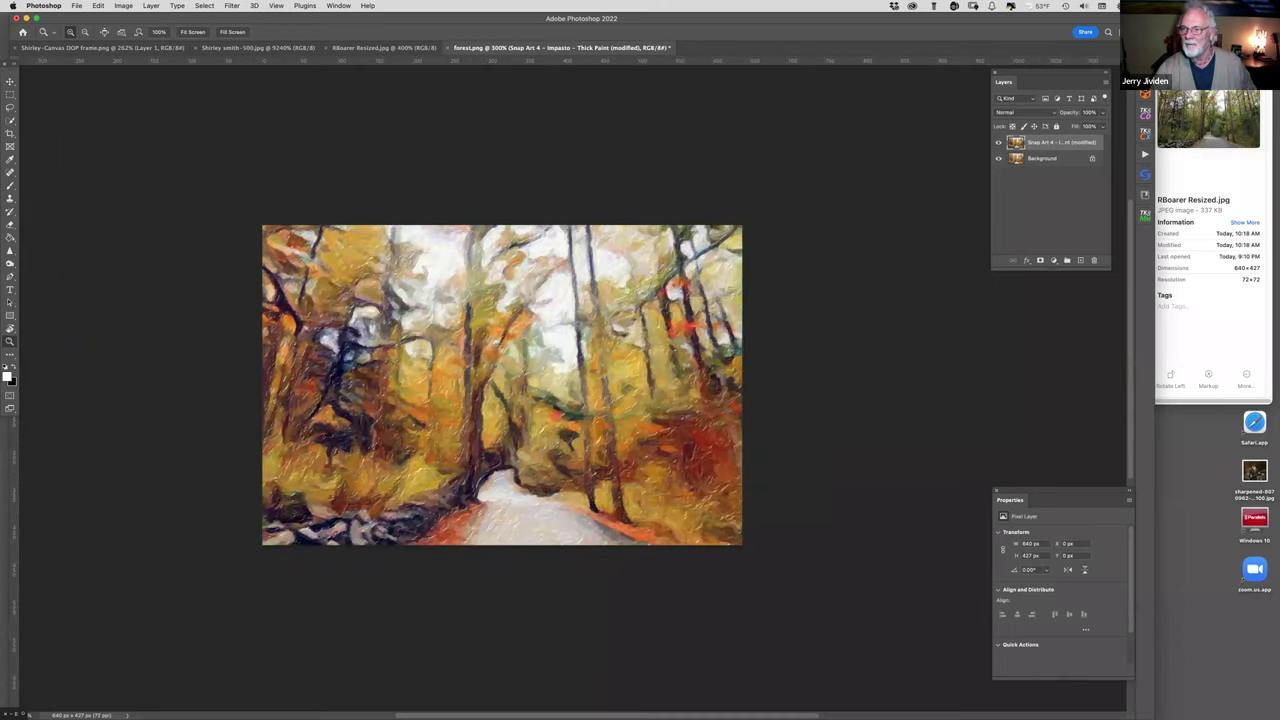
- Move the Finder window aside, open Portrait.png from the desktop in Photoshop, and view it at 300%
drag(1183, 35, 873, 35)
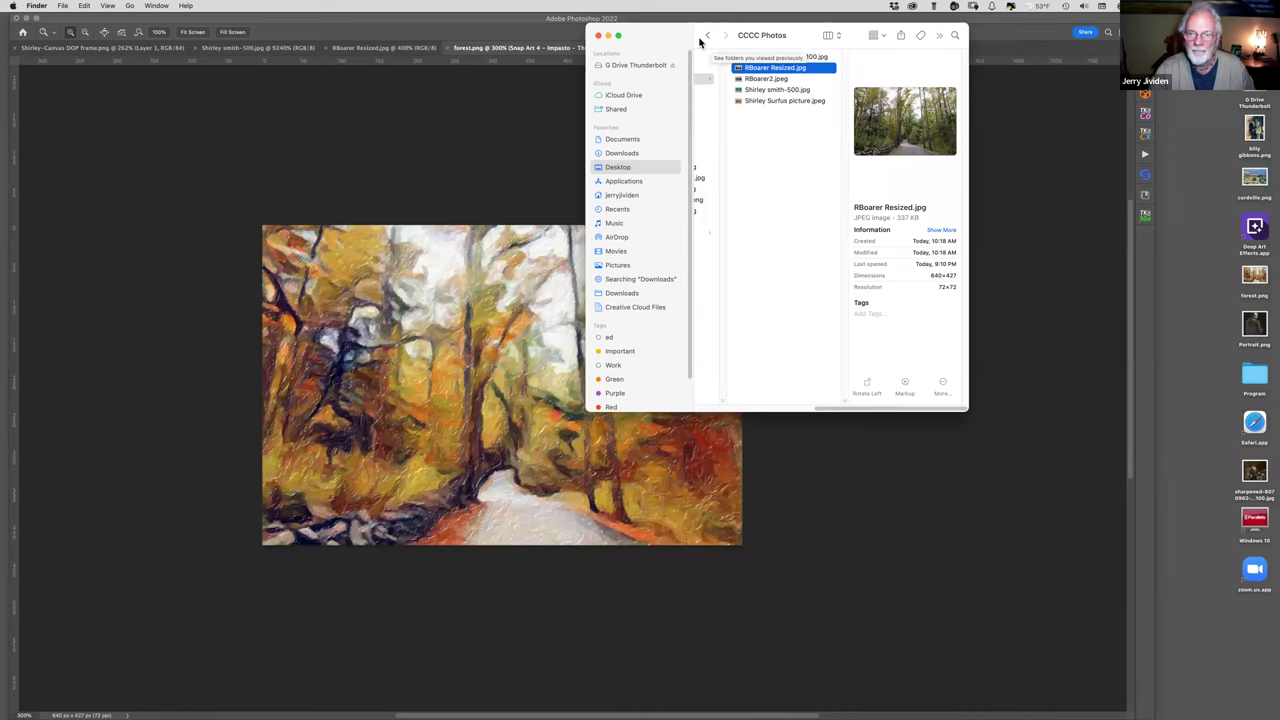
drag(709, 43, 742, 44)
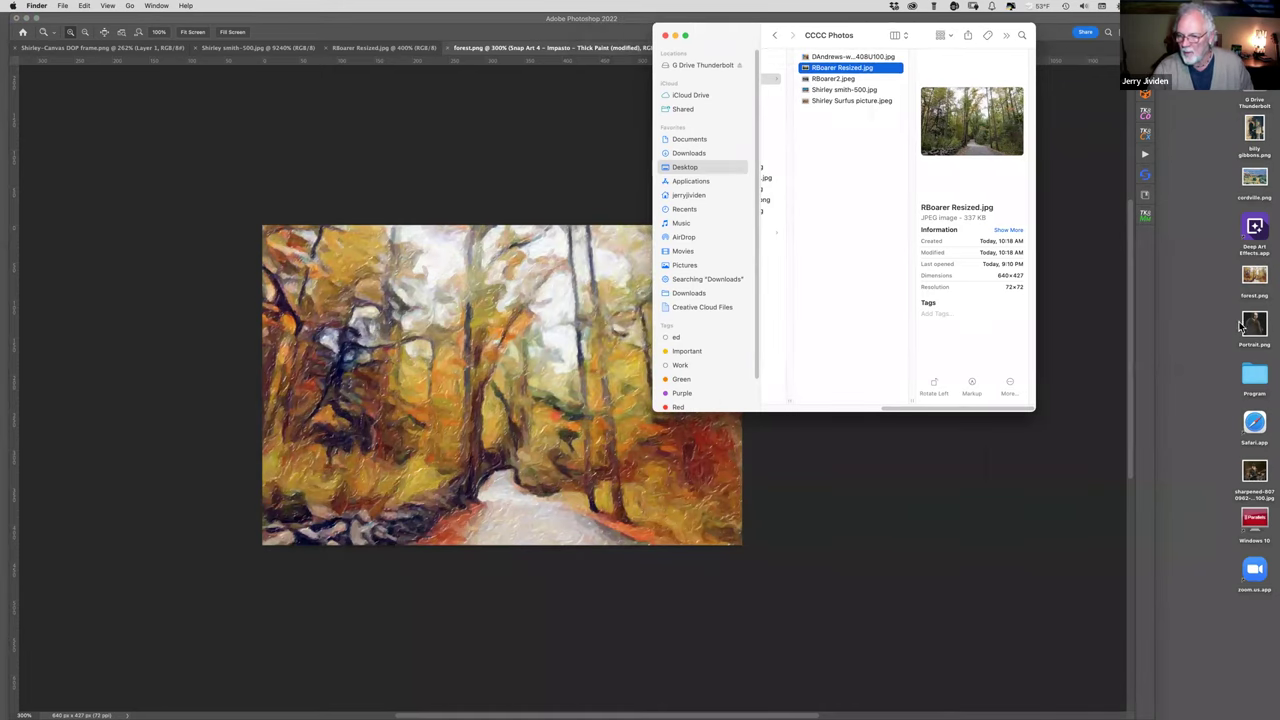
double_click(1255, 323)
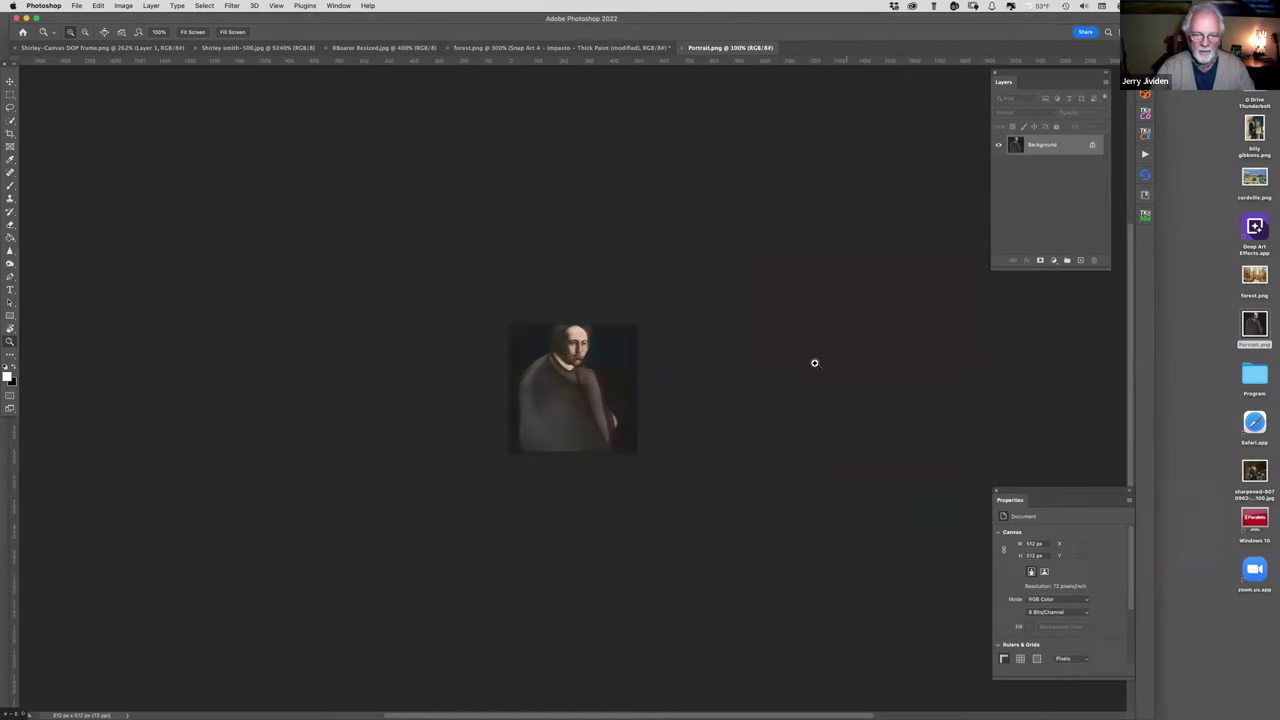
click(587, 377)
click(587, 377)
click(587, 377)
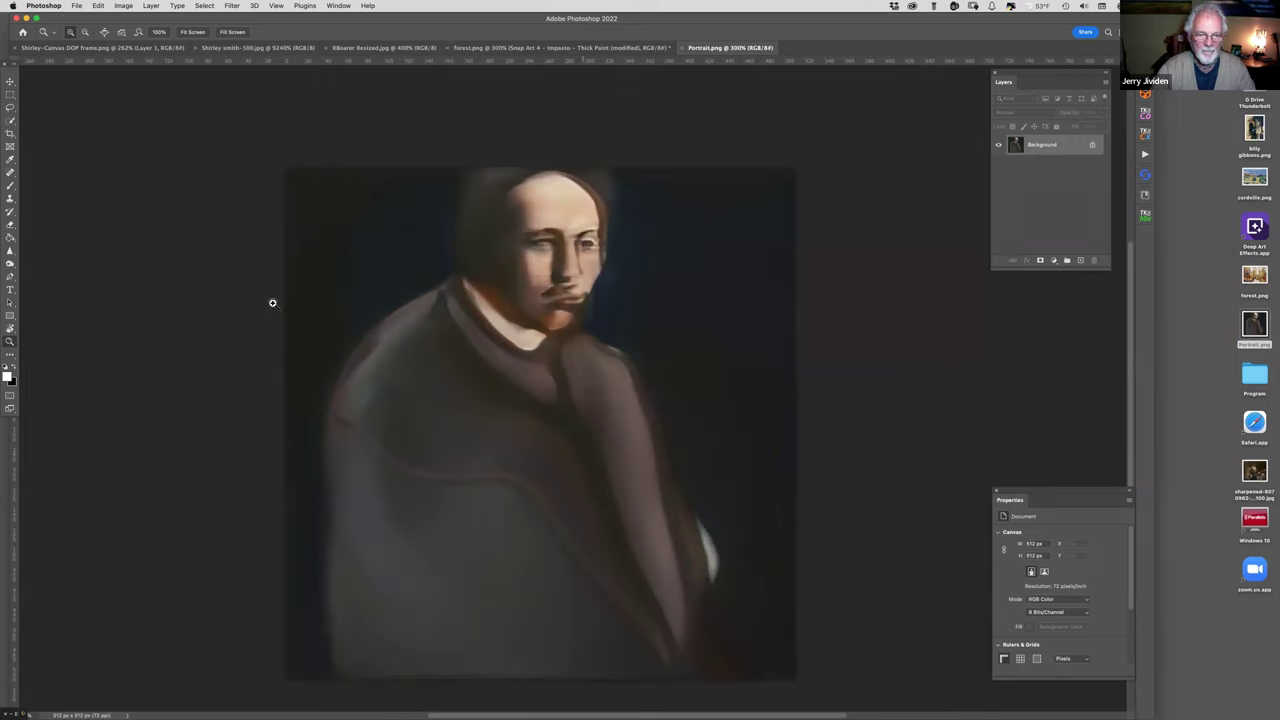
- Switch to Safari, go to Facebook from the Favorites, and open the account owner's profile page
click(78, 6)
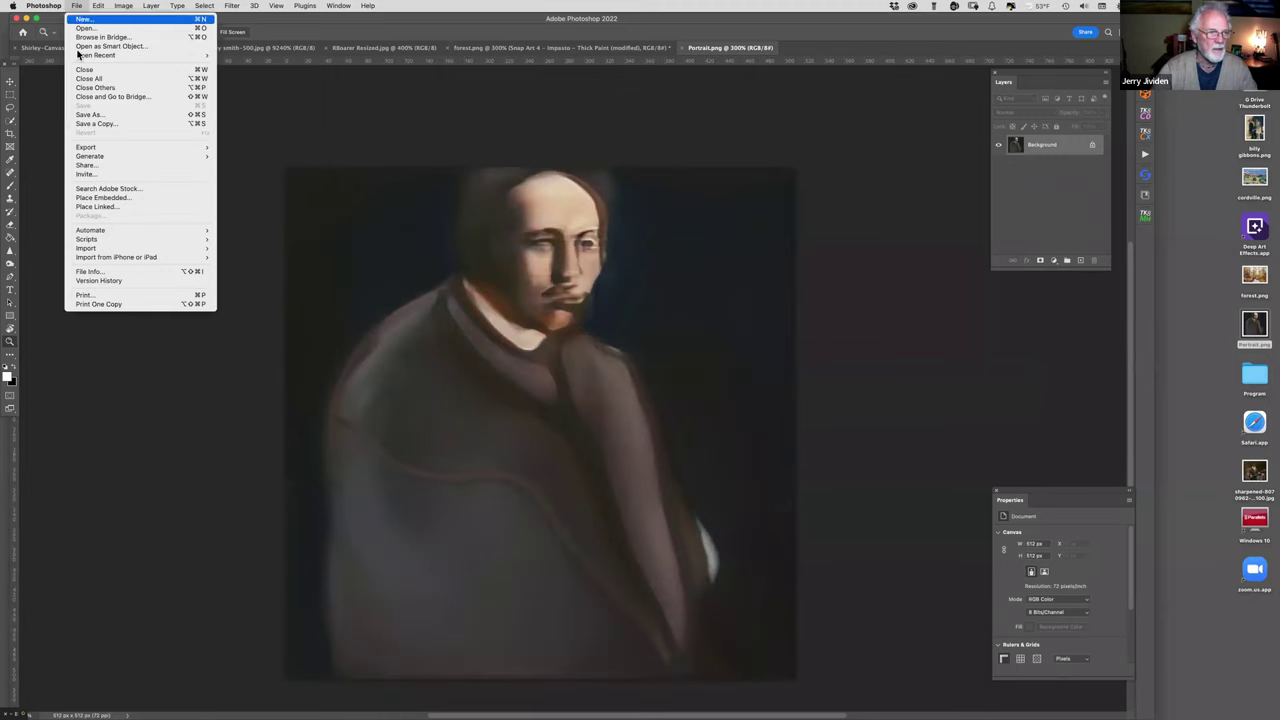
click(44, 98)
mouse_move(5, 83)
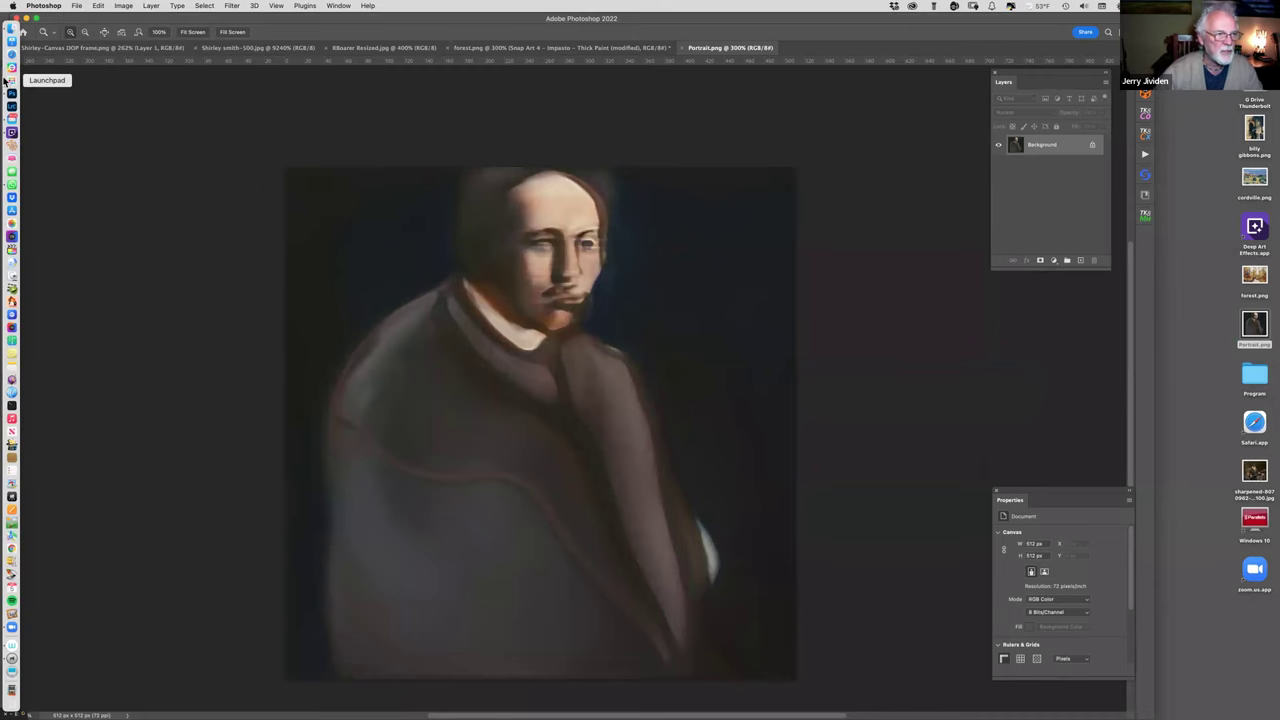
click(12, 55)
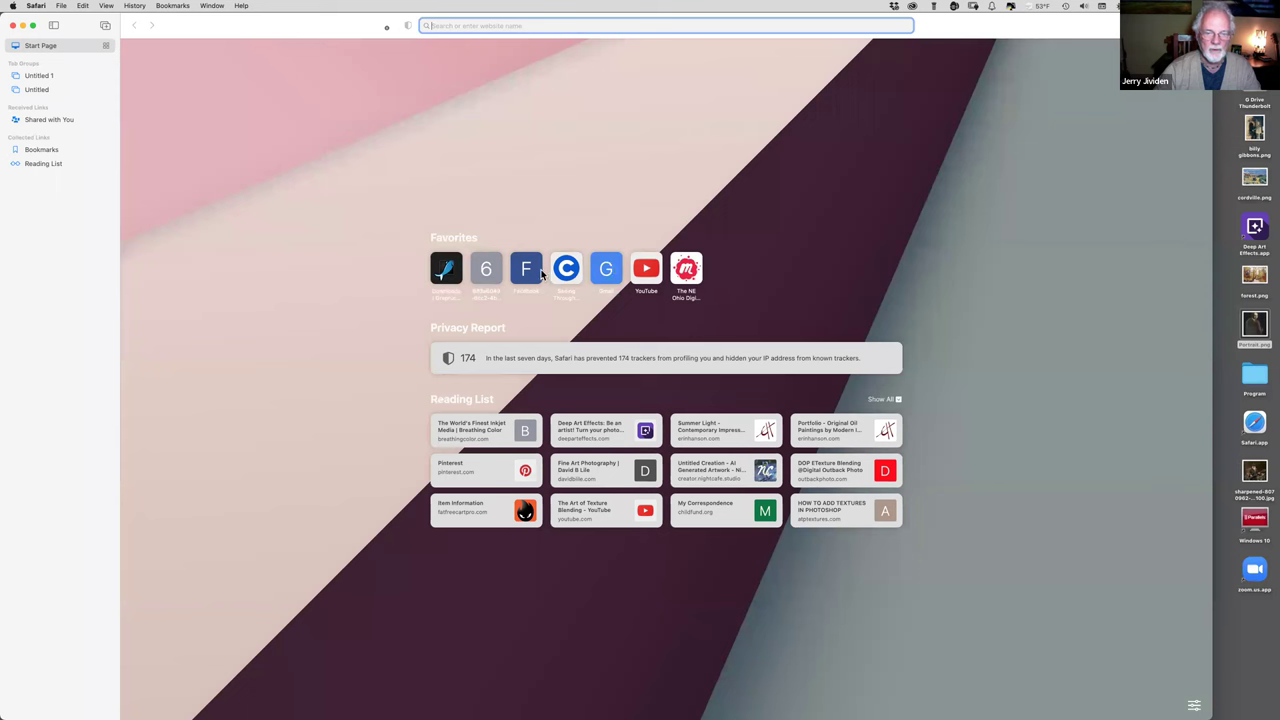
click(525, 175)
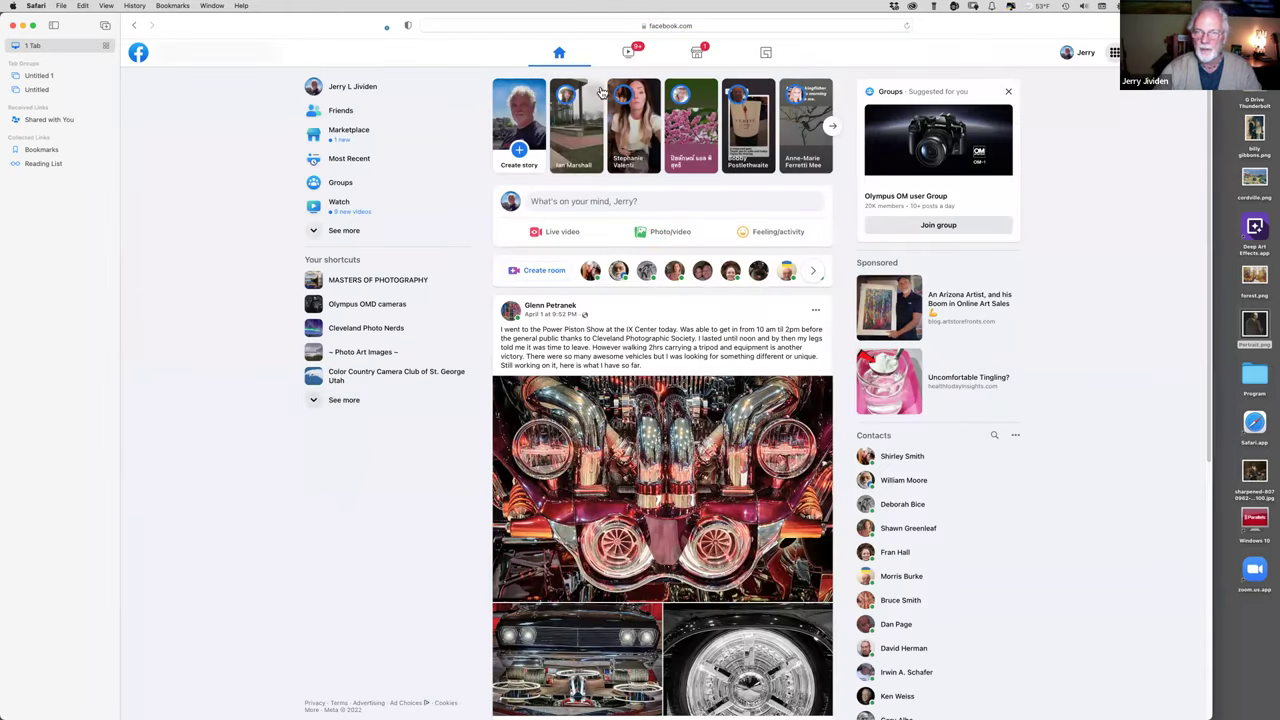
click(355, 88)
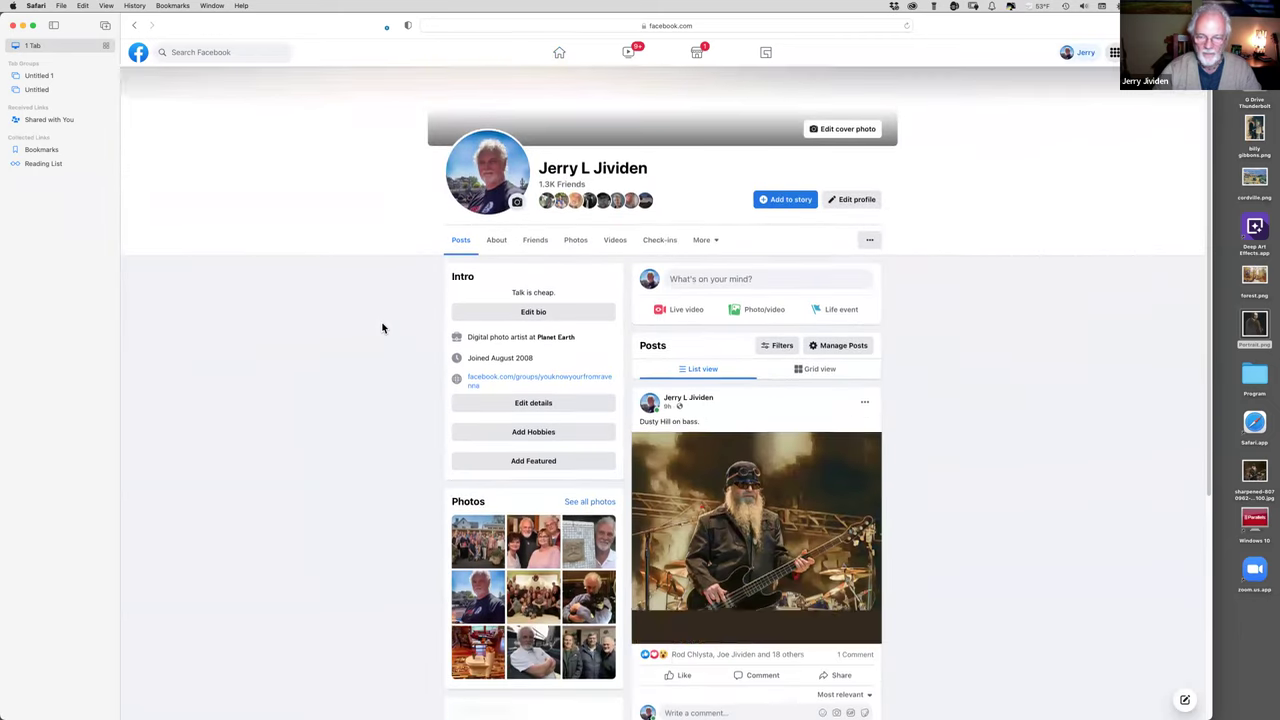
- Find the March 30 portrait post captioned "Always trying something new..." in the profile's posts and view its image enlarged
scroll(381, 327, down, 10)
scroll(381, 327, down, 10)
scroll(381, 327, down, 10)
scroll(381, 327, down, 10)
scroll(381, 327, down, 10)
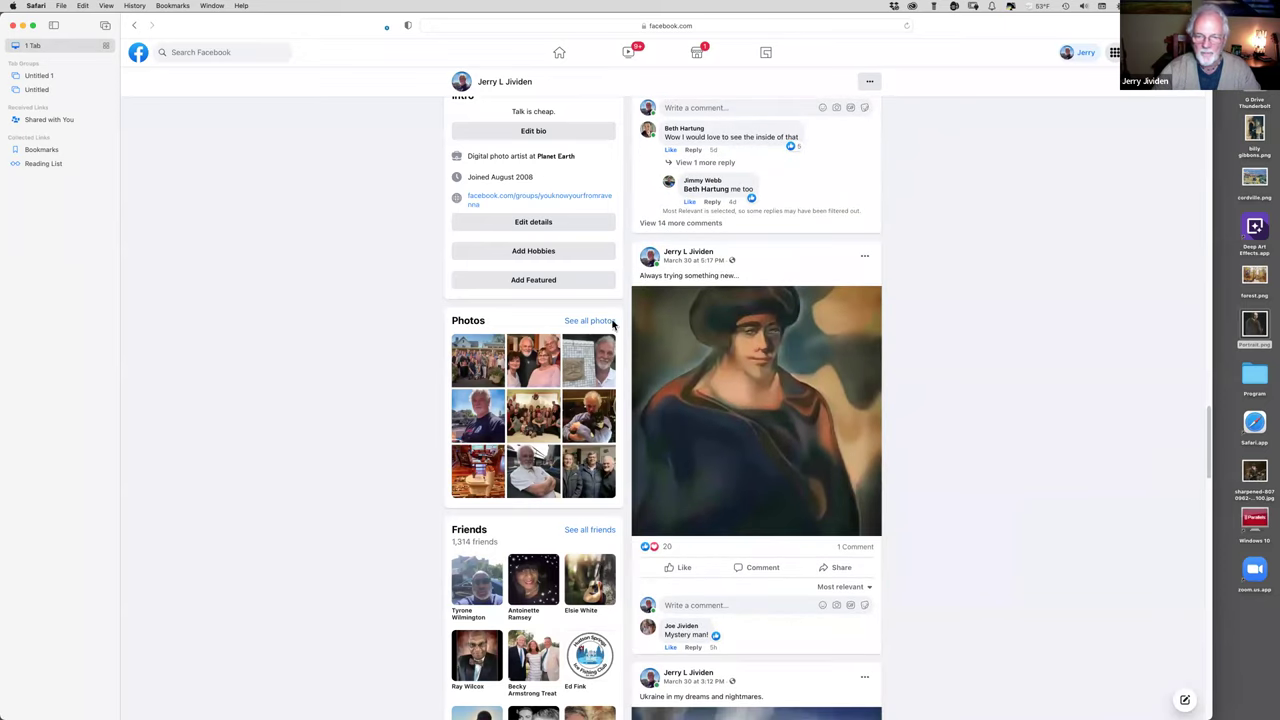
click(776, 412)
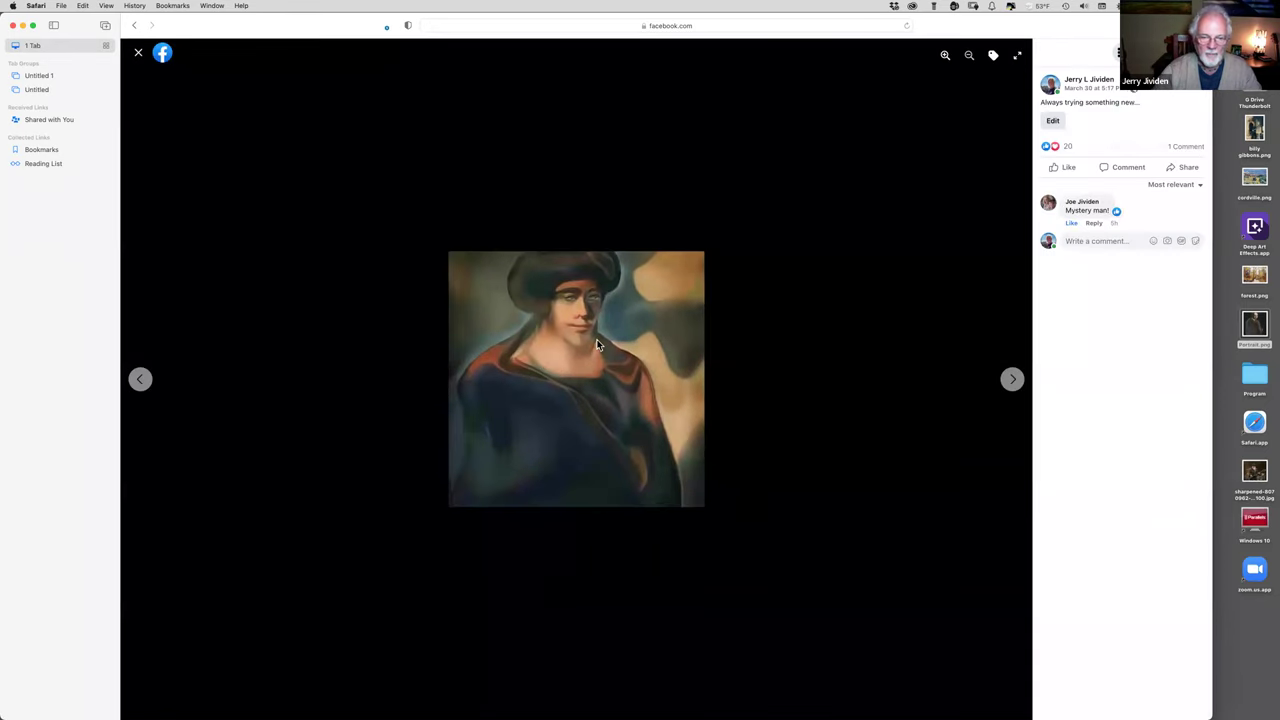
- View the open portrait close up, return to the profile, and enlarge the image in the post captioned "My new art piece created in Deep Art Effects."
click(1017, 55)
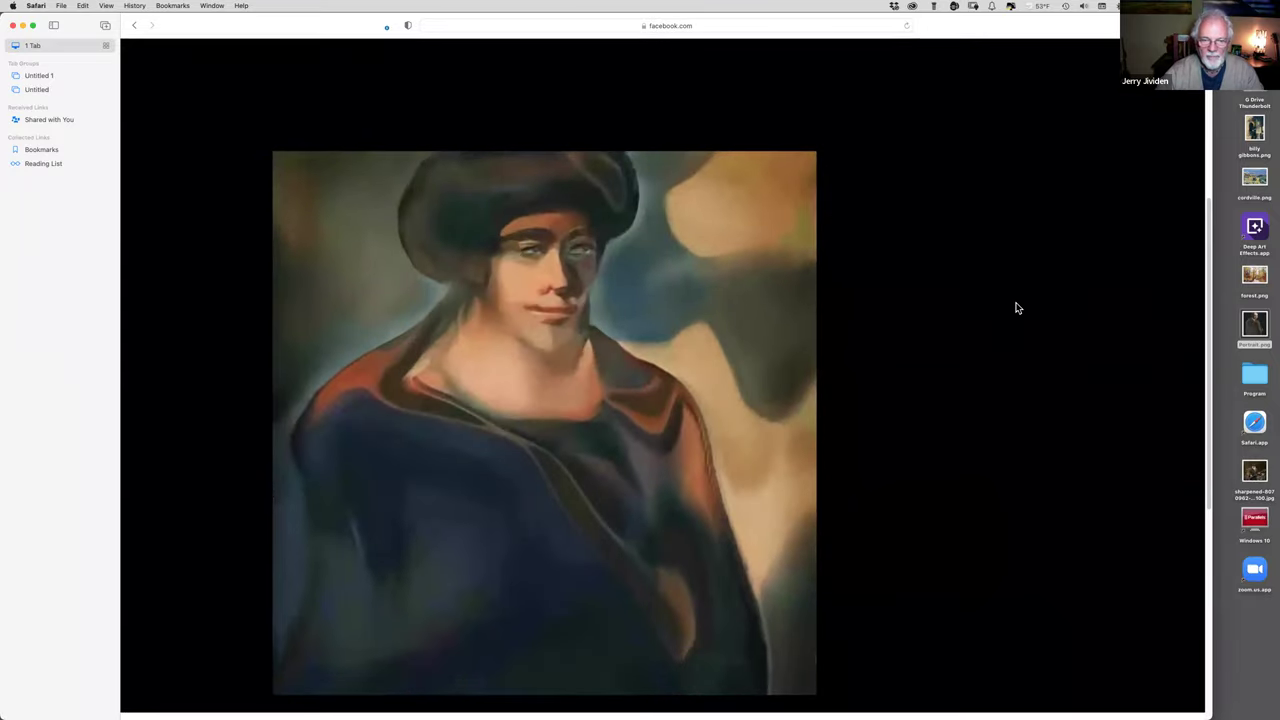
click(136, 28)
scroll(753, 484, down, 2)
scroll(753, 484, down, 20)
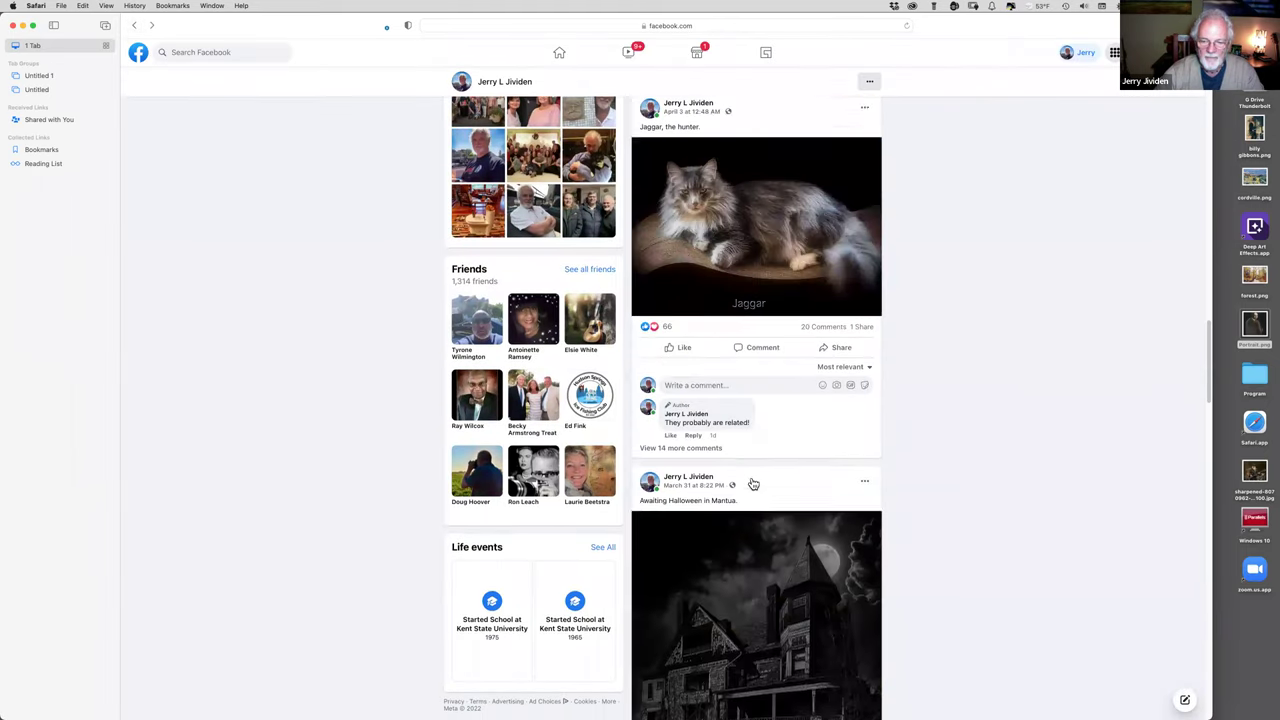
scroll(753, 480, down, 10)
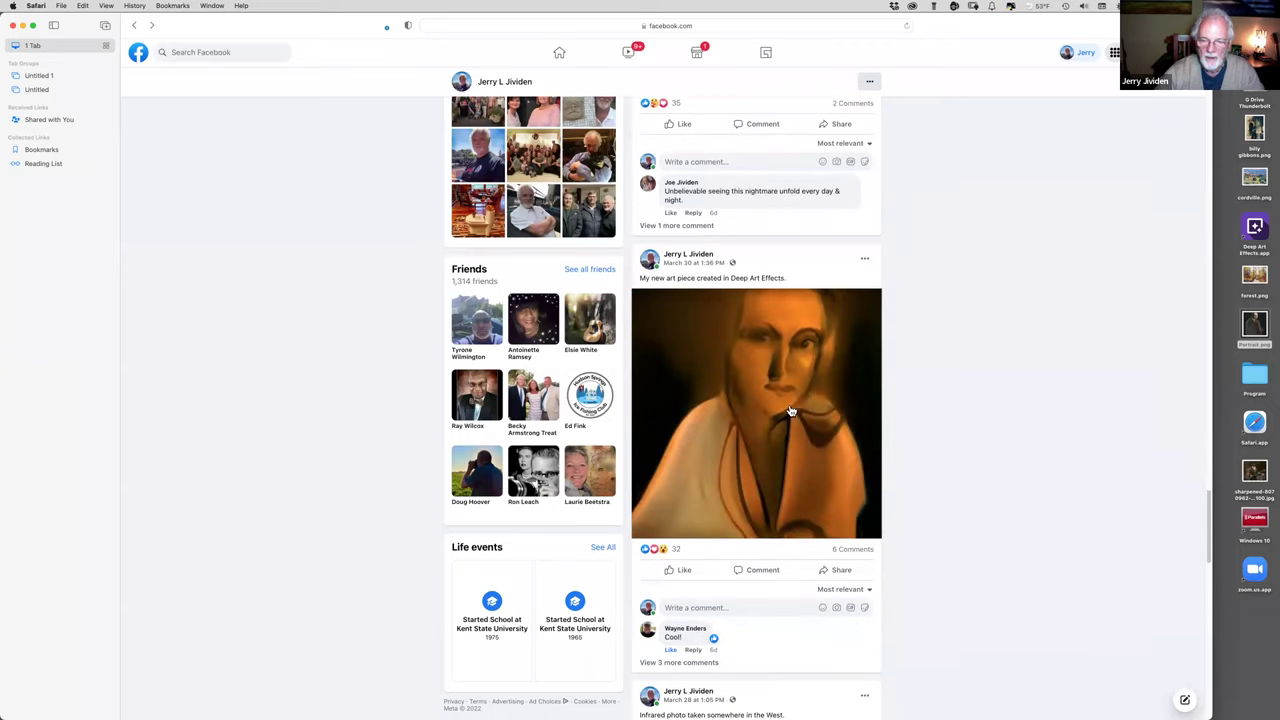
click(778, 401)
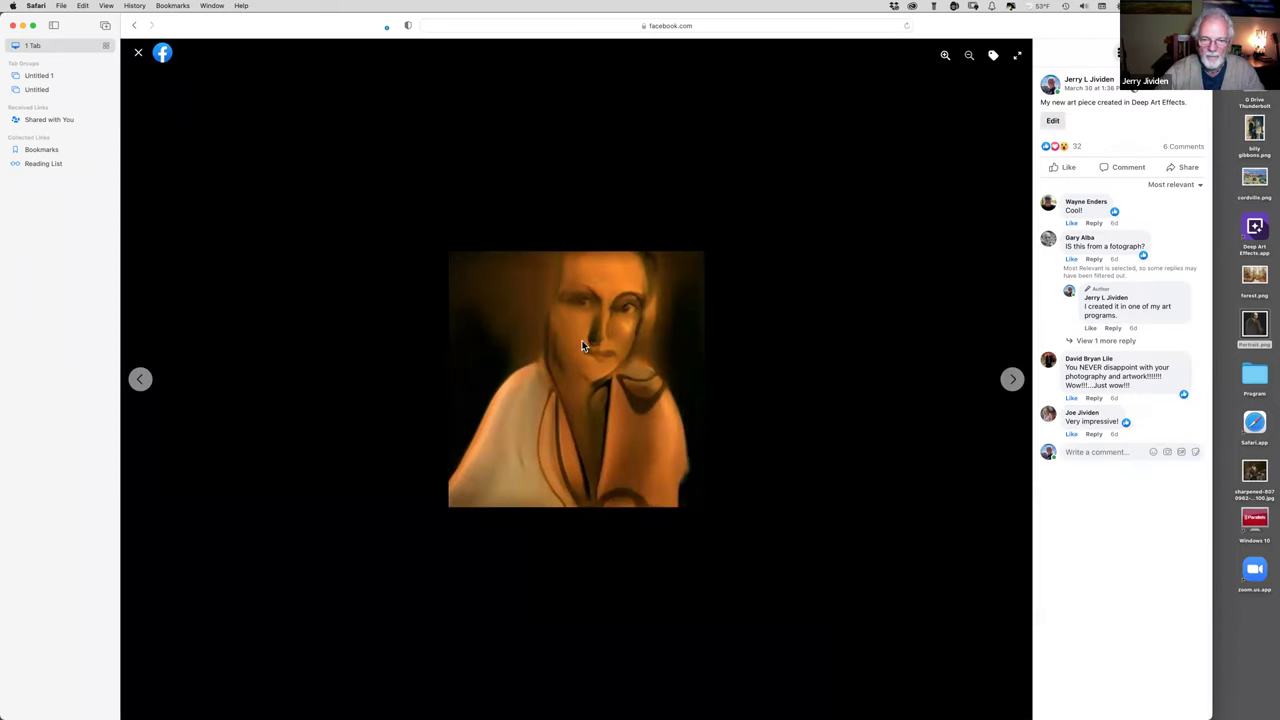
click(629, 330)
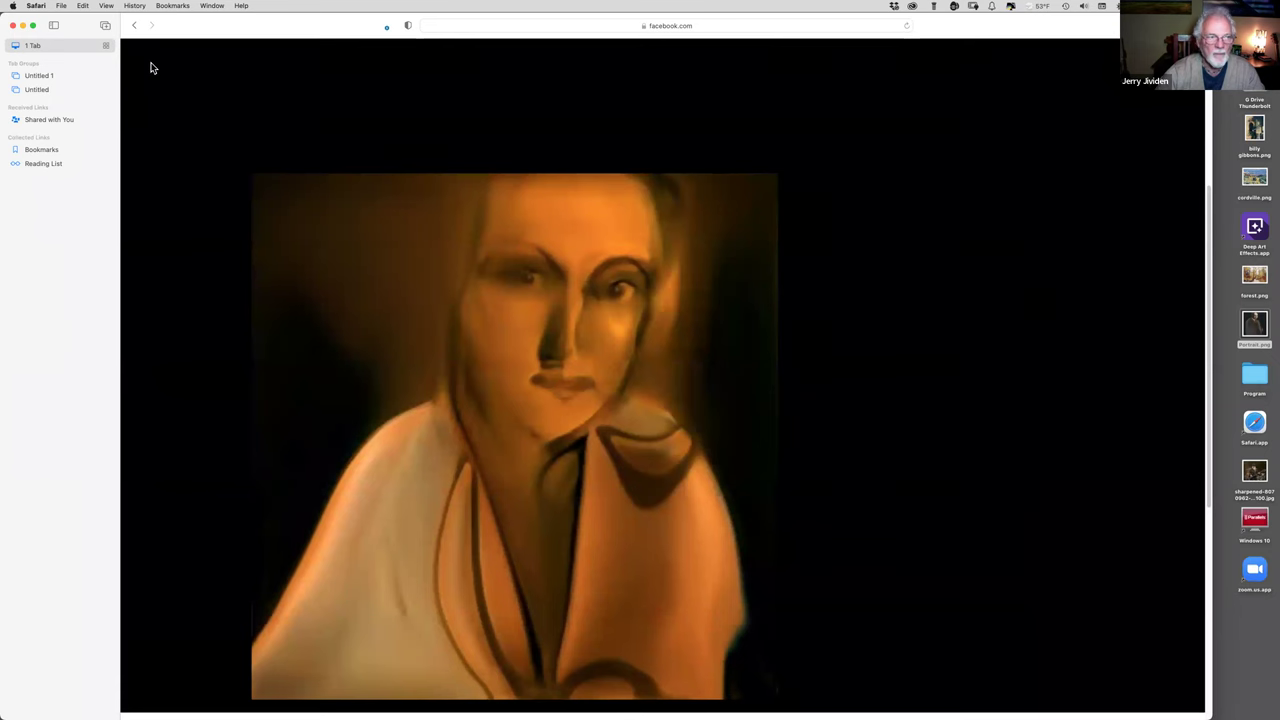
- Return to the profile, move the Safari window out of the way, switch to Photoshop, and view the face in Portrait.png at 700%
click(134, 25)
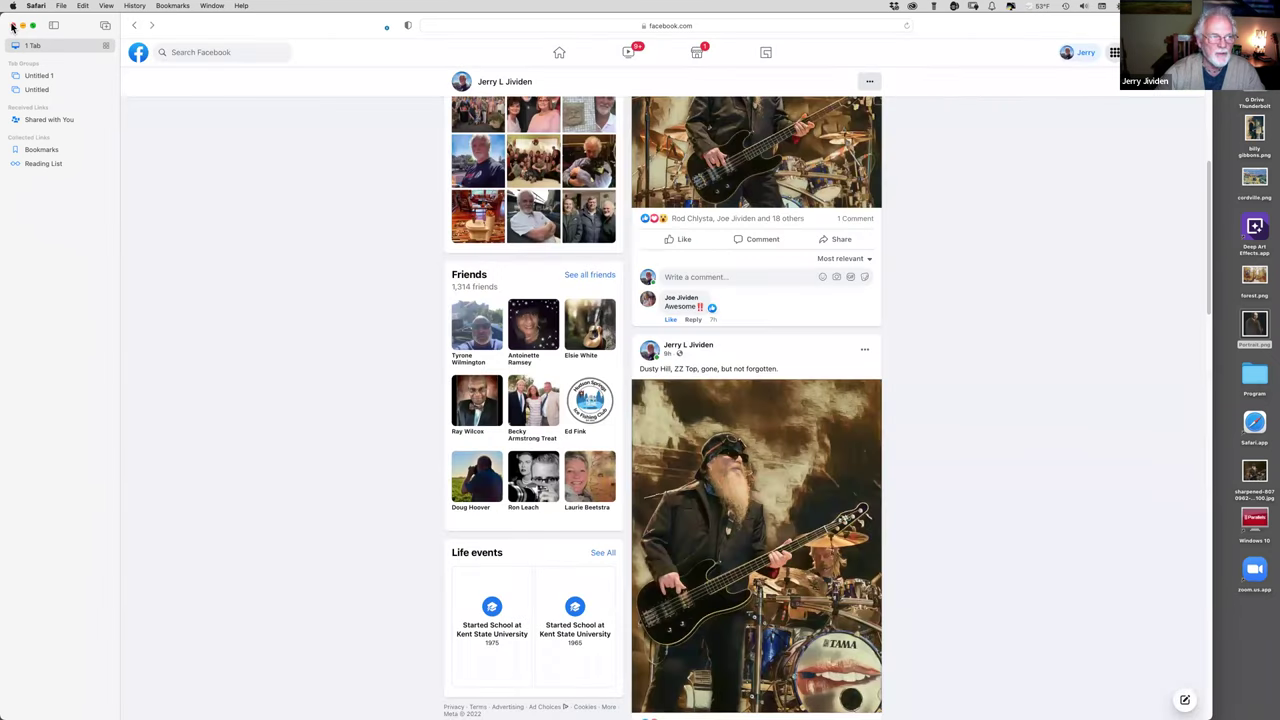
drag(210, 30, 237, 654)
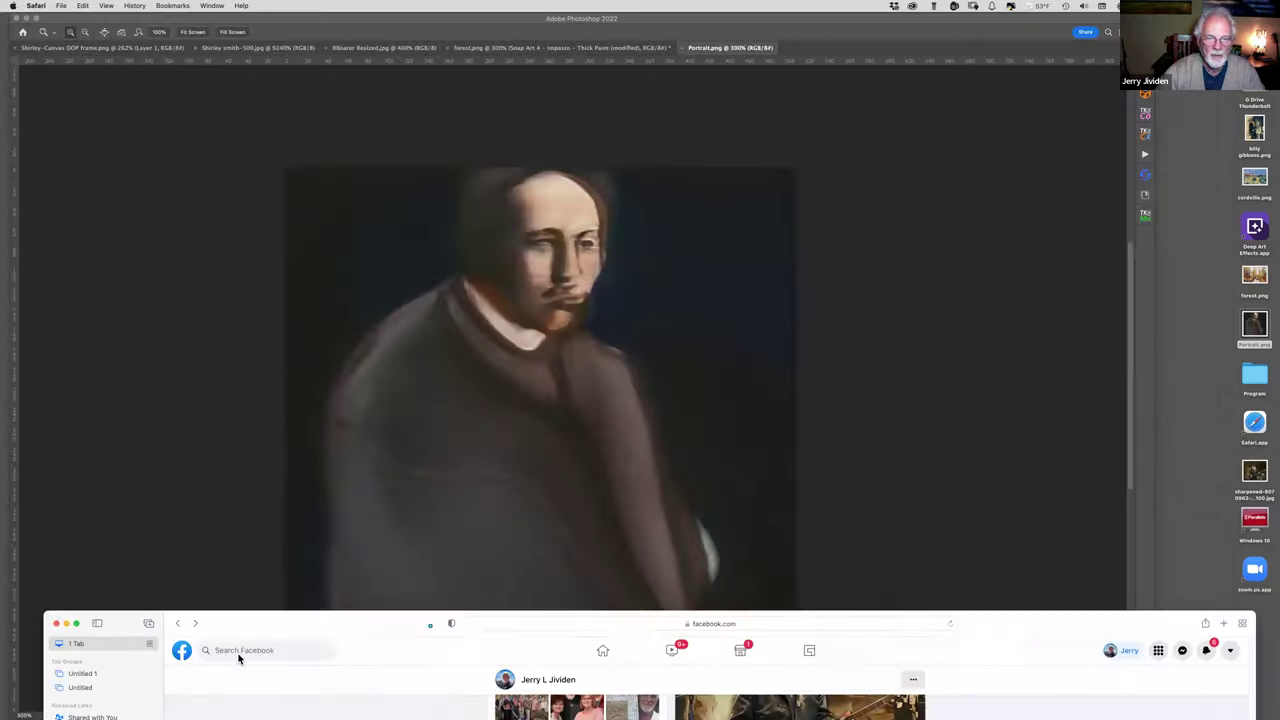
click(551, 245)
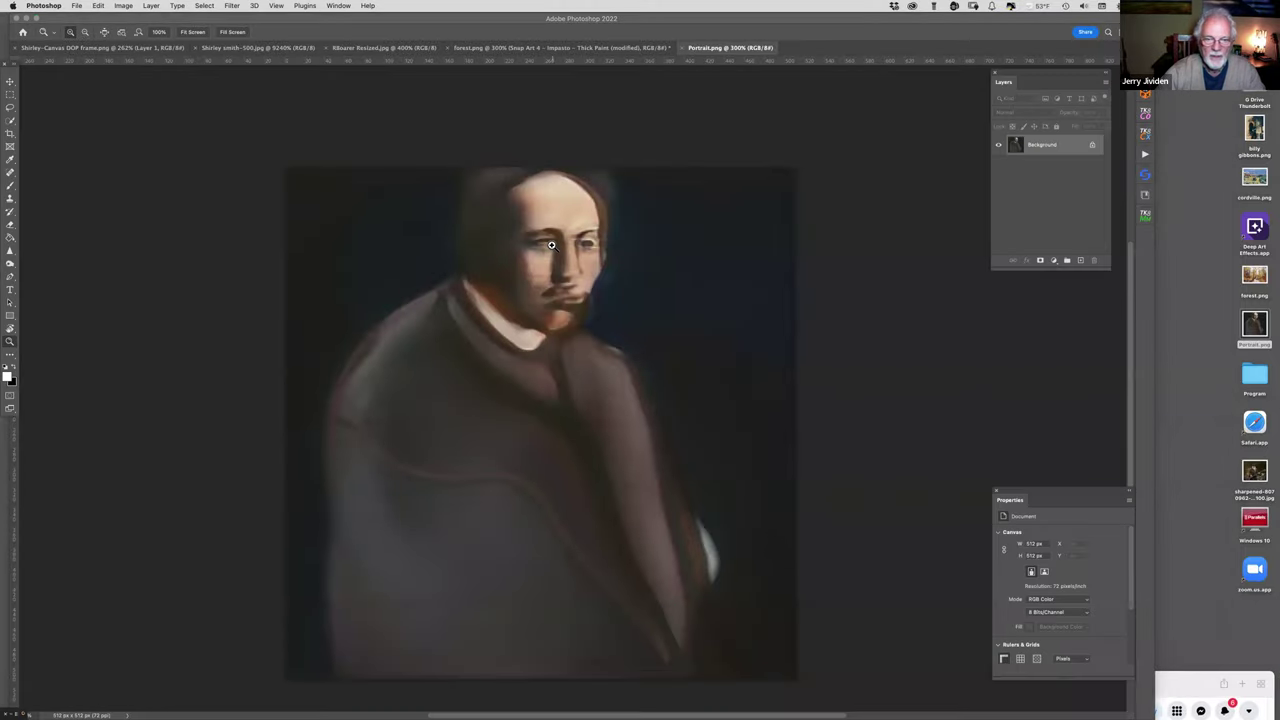
click(551, 245)
click(557, 246)
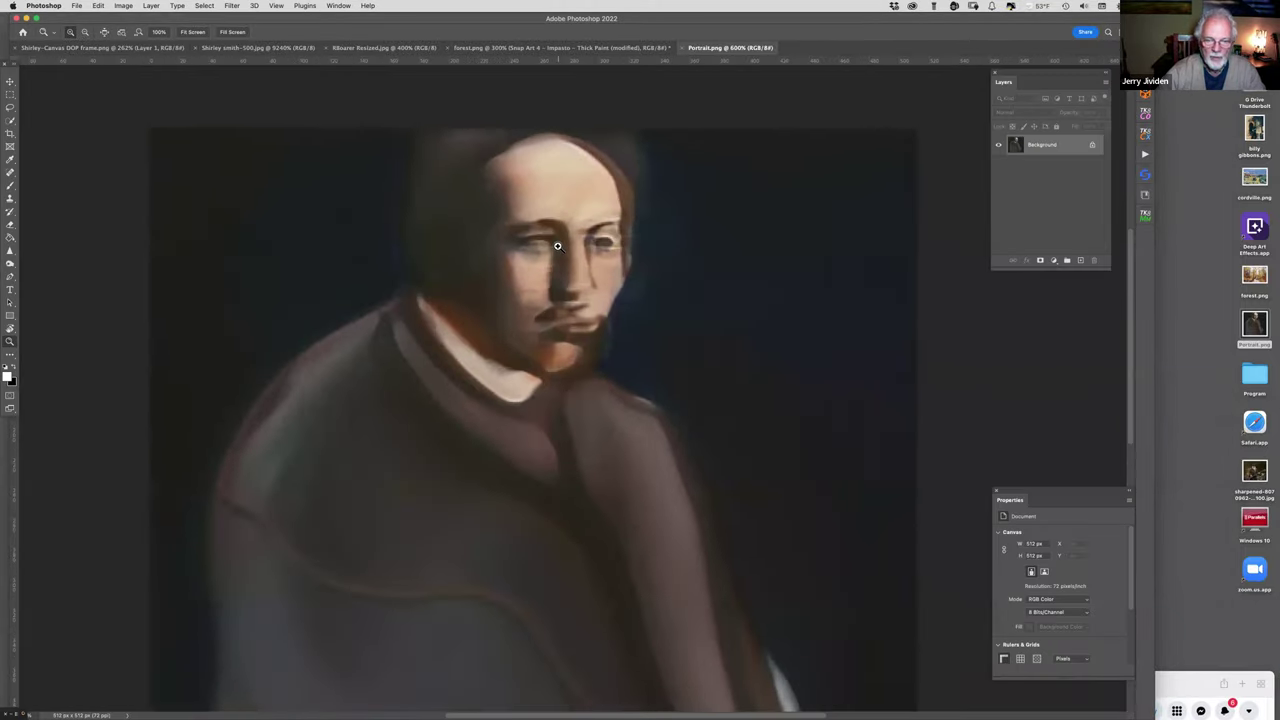
click(557, 246)
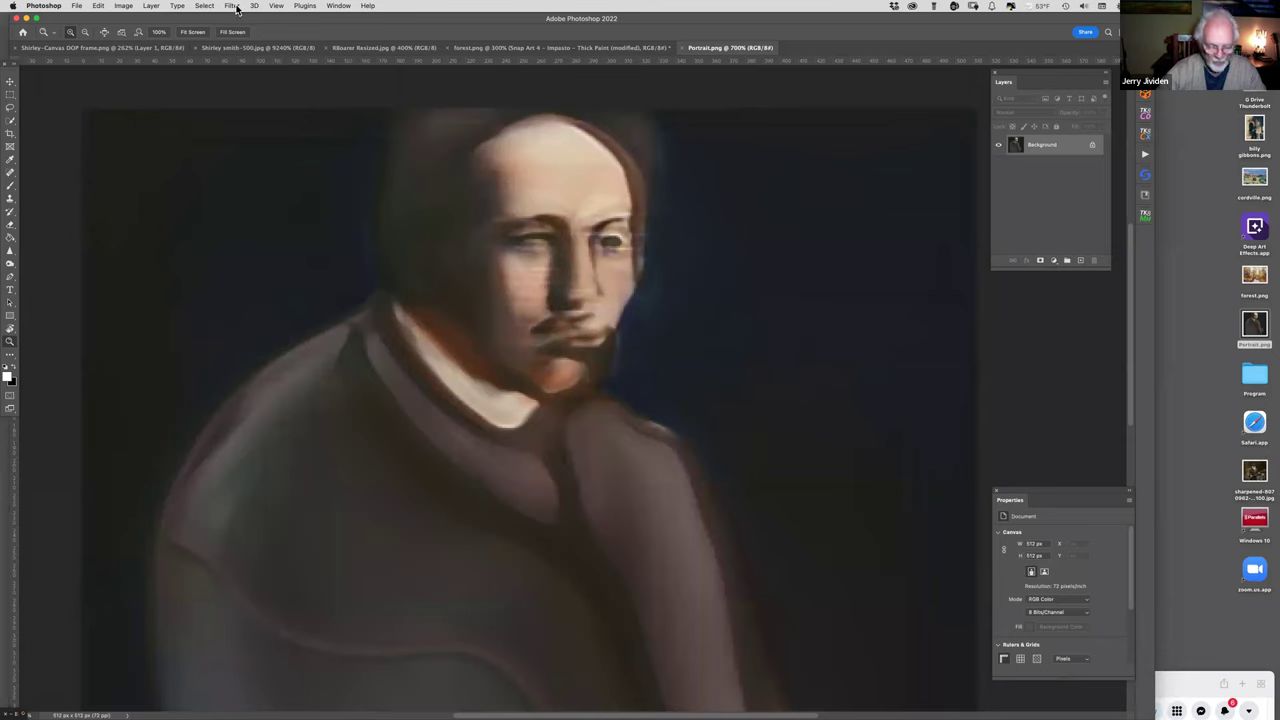
- Duplicate the Background layer of Portrait.png and open the copy in the Liquify filter
key(super+j)
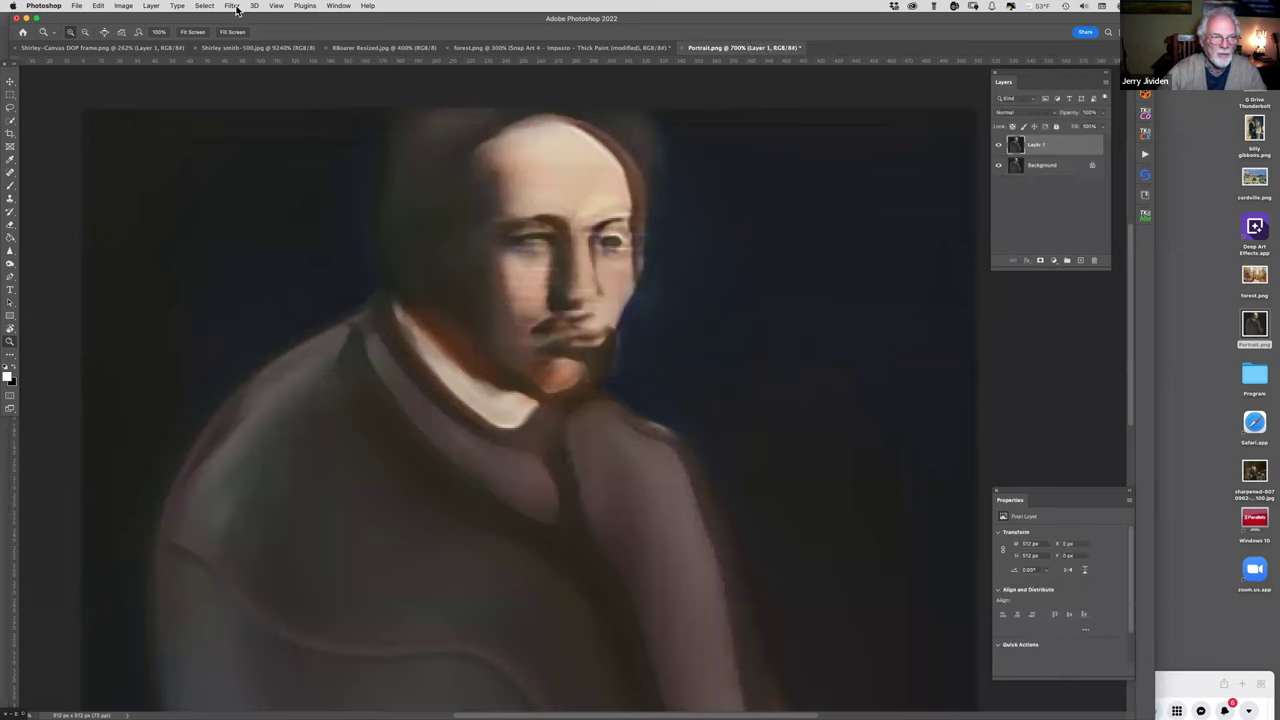
click(232, 6)
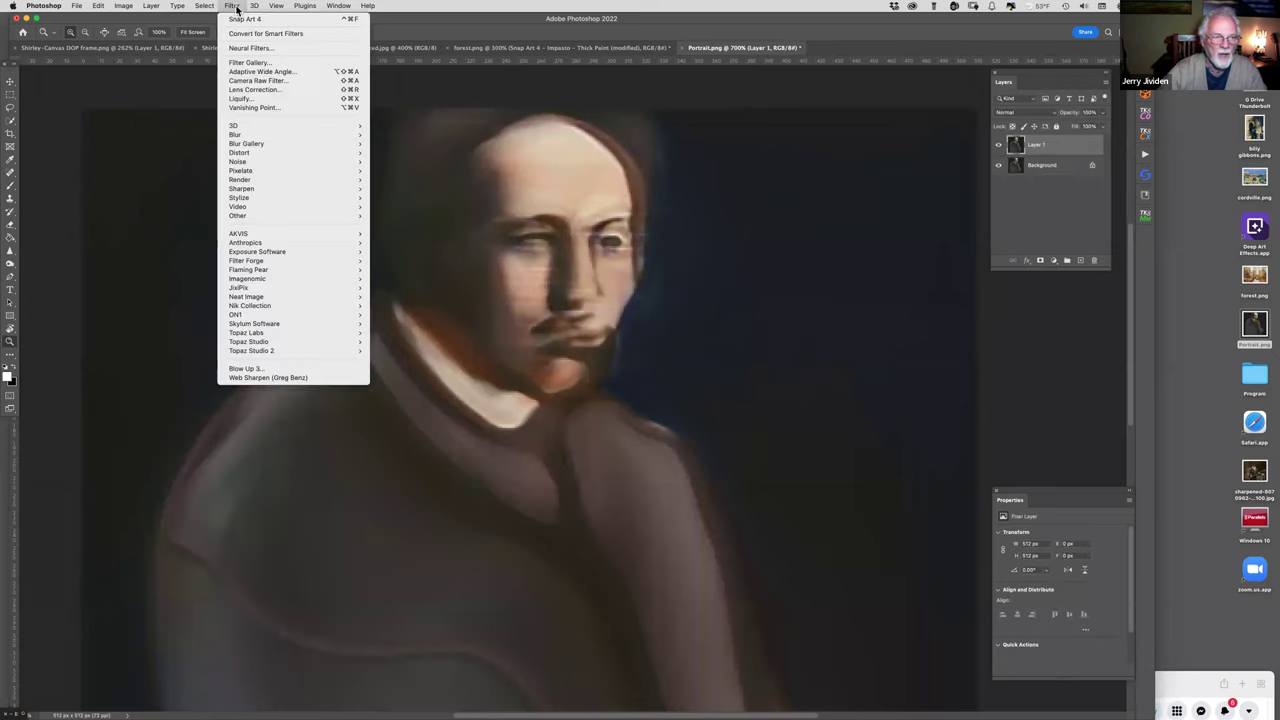
click(263, 99)
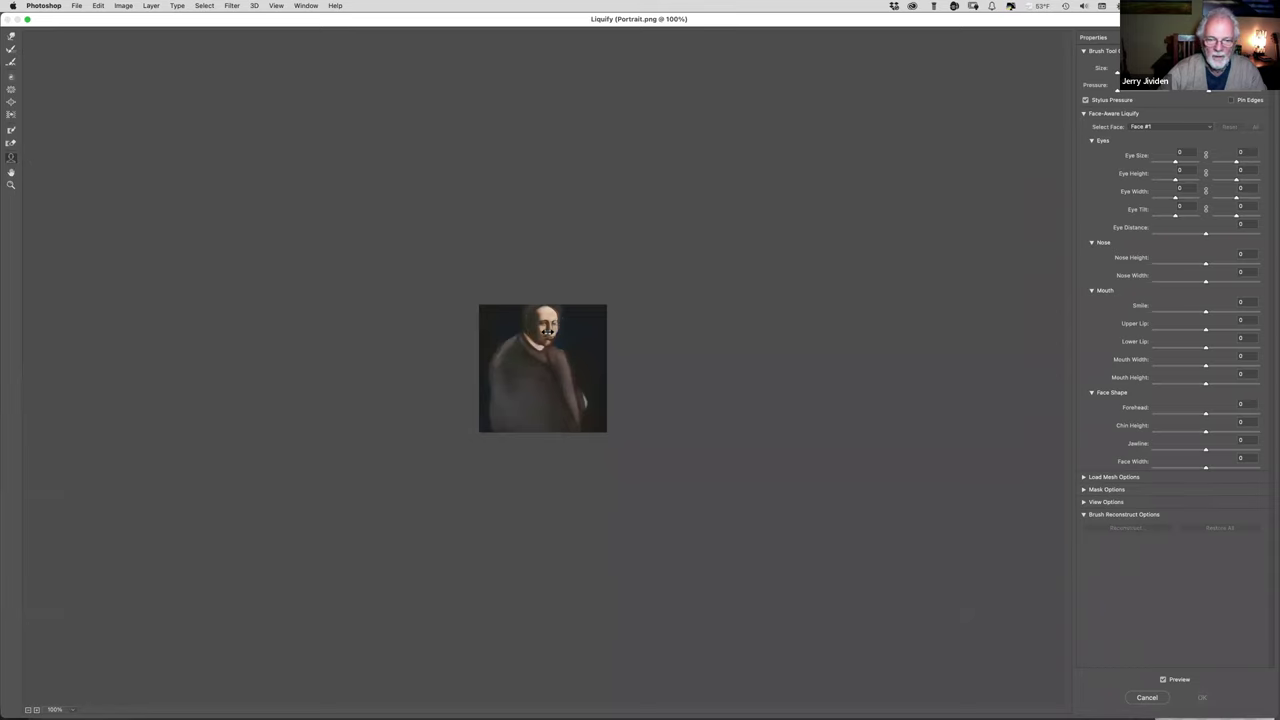
- View the portrait at 400% in Liquify, activate the Face tool, and adjust the eye size of Face #1
click(12, 186)
click(564, 360)
click(545, 357)
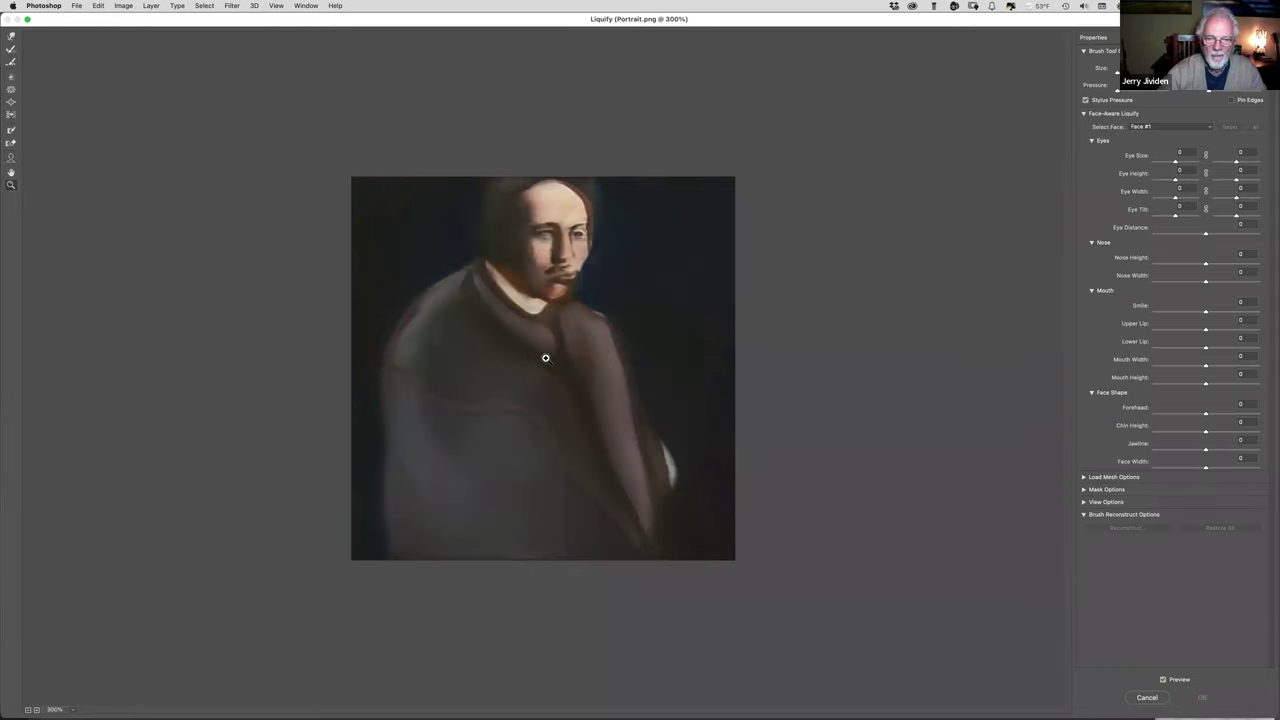
click(545, 357)
click(12, 160)
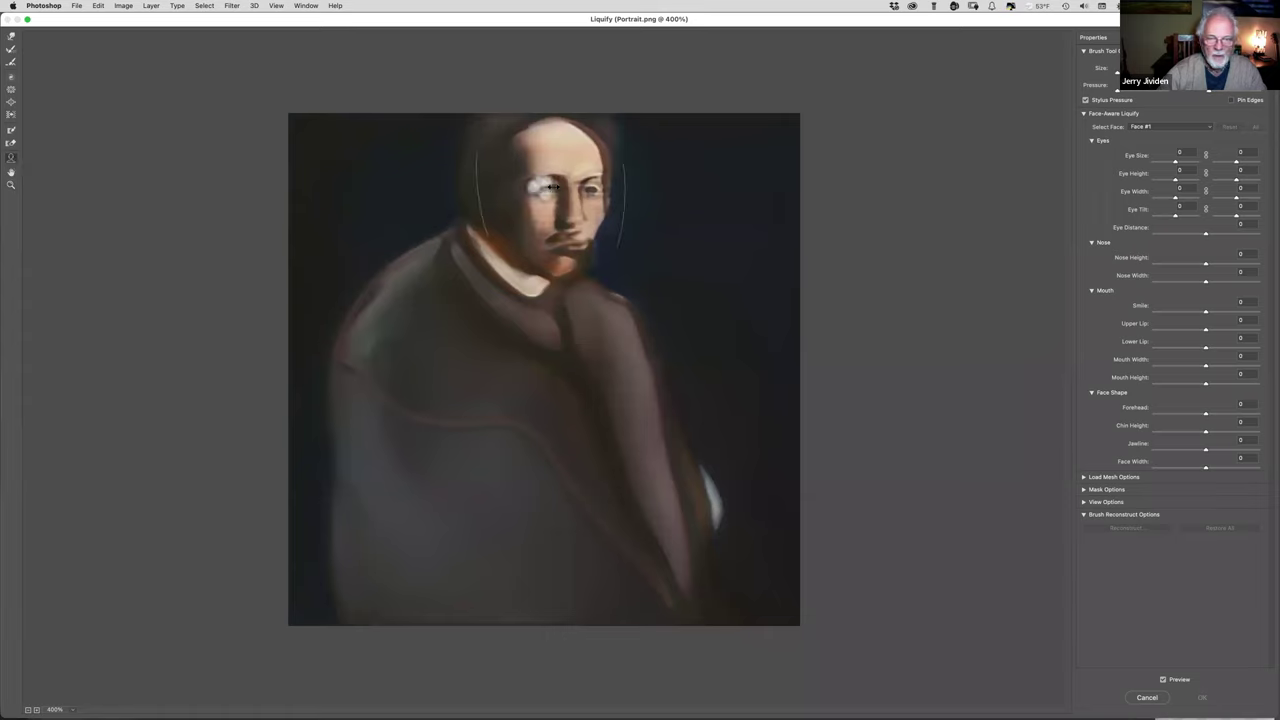
drag(1170, 166, 1178, 166)
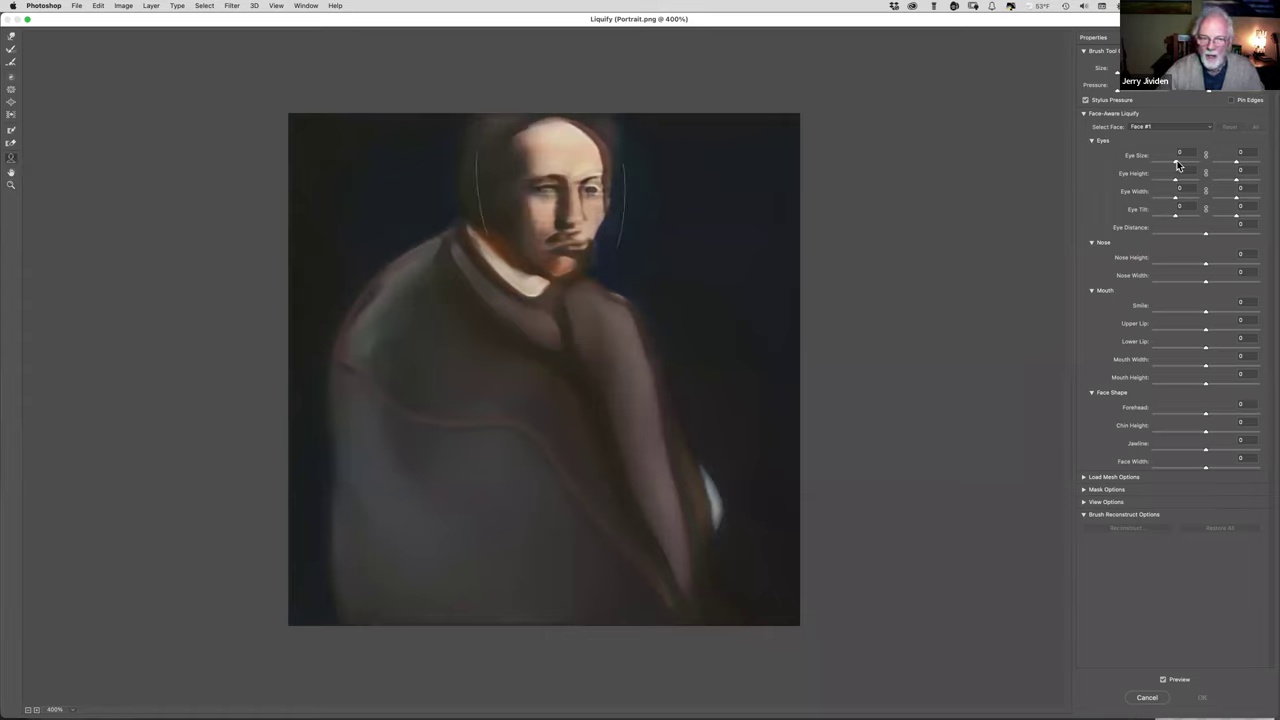